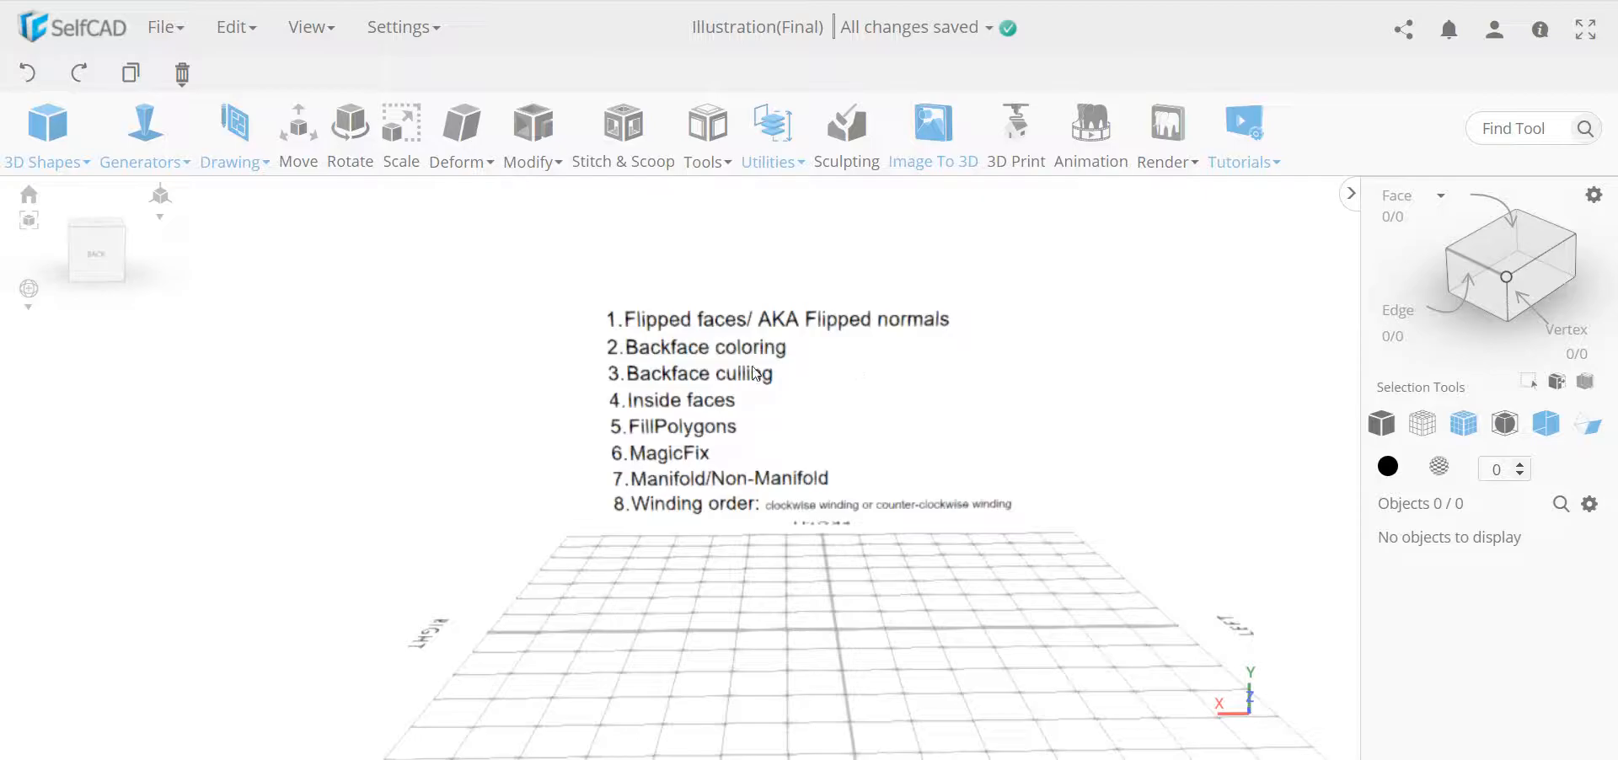
# Turn off back face coloring in the empty scene.
pyautogui.click(1590, 431)
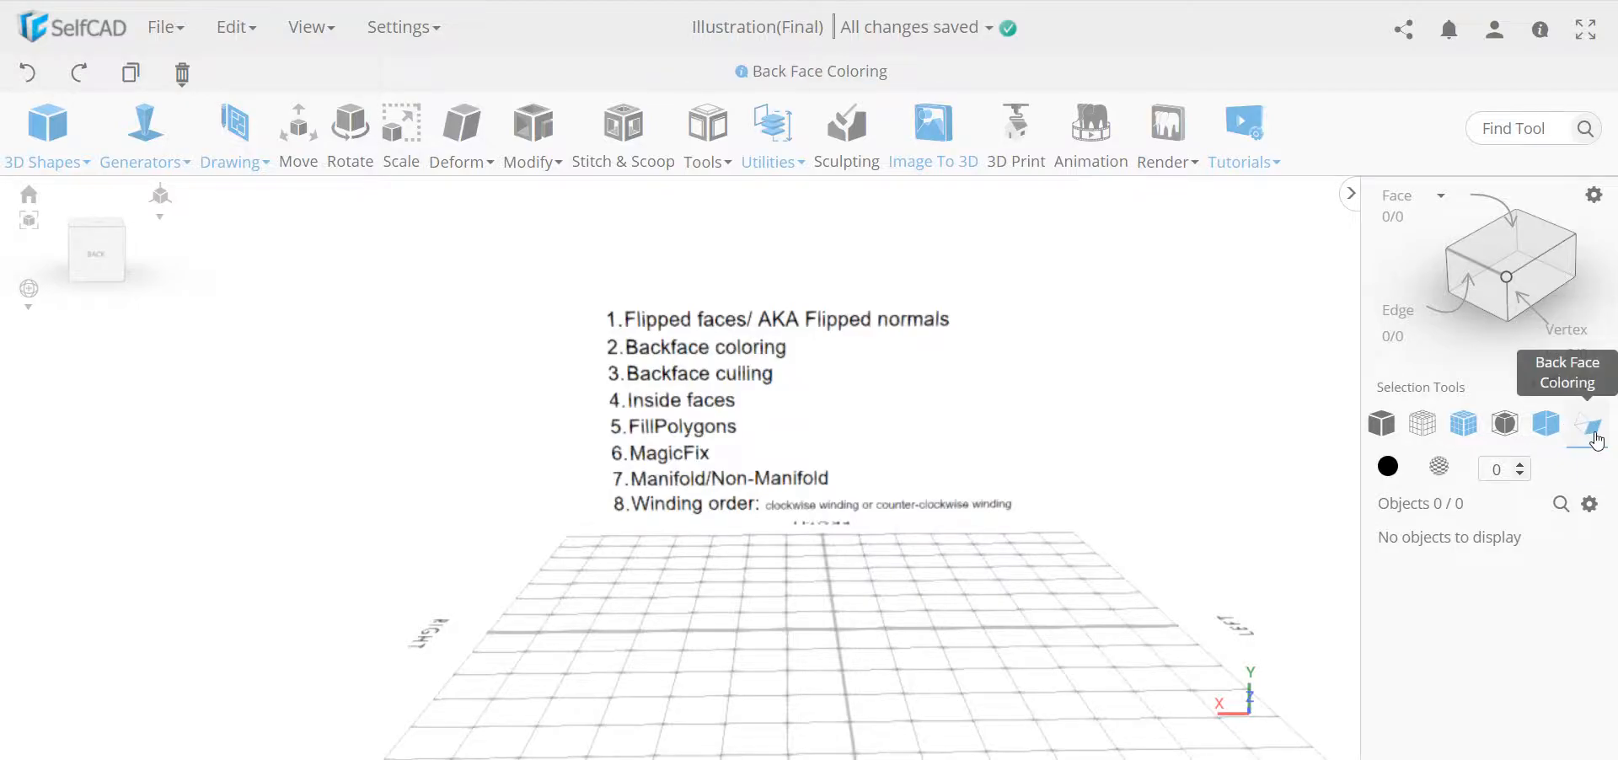
pyautogui.click(1591, 431)
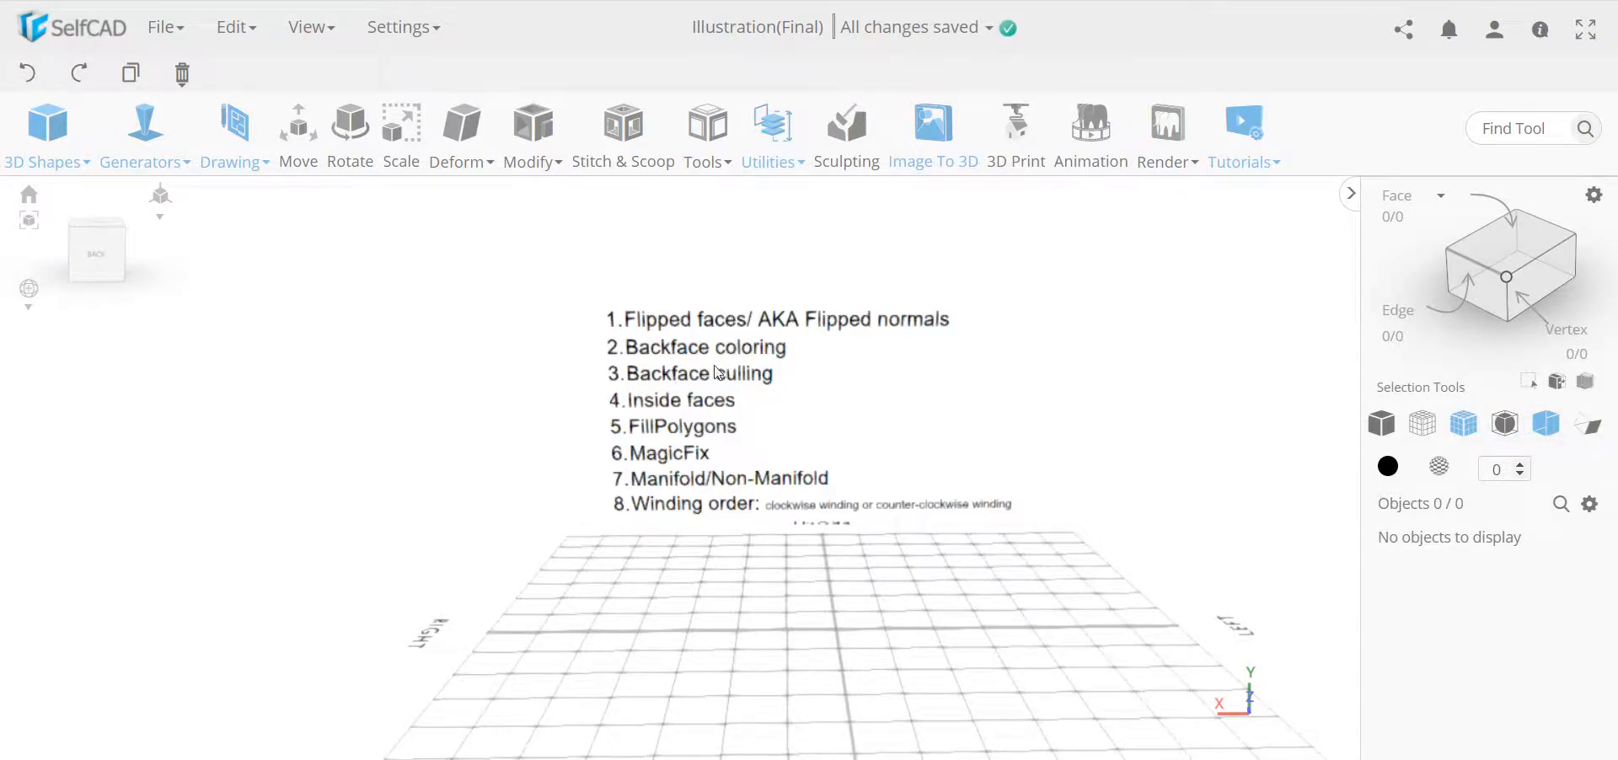
pyautogui.click(1589, 425)
pyautogui.click(1549, 429)
pyautogui.scroll(-4, 843, 506)
pyautogui.moveTo(895, 554); pyautogui.dragTo(802, 517, button='right')
pyautogui.moveTo(717, 540); pyautogui.dragTo(744, 551)
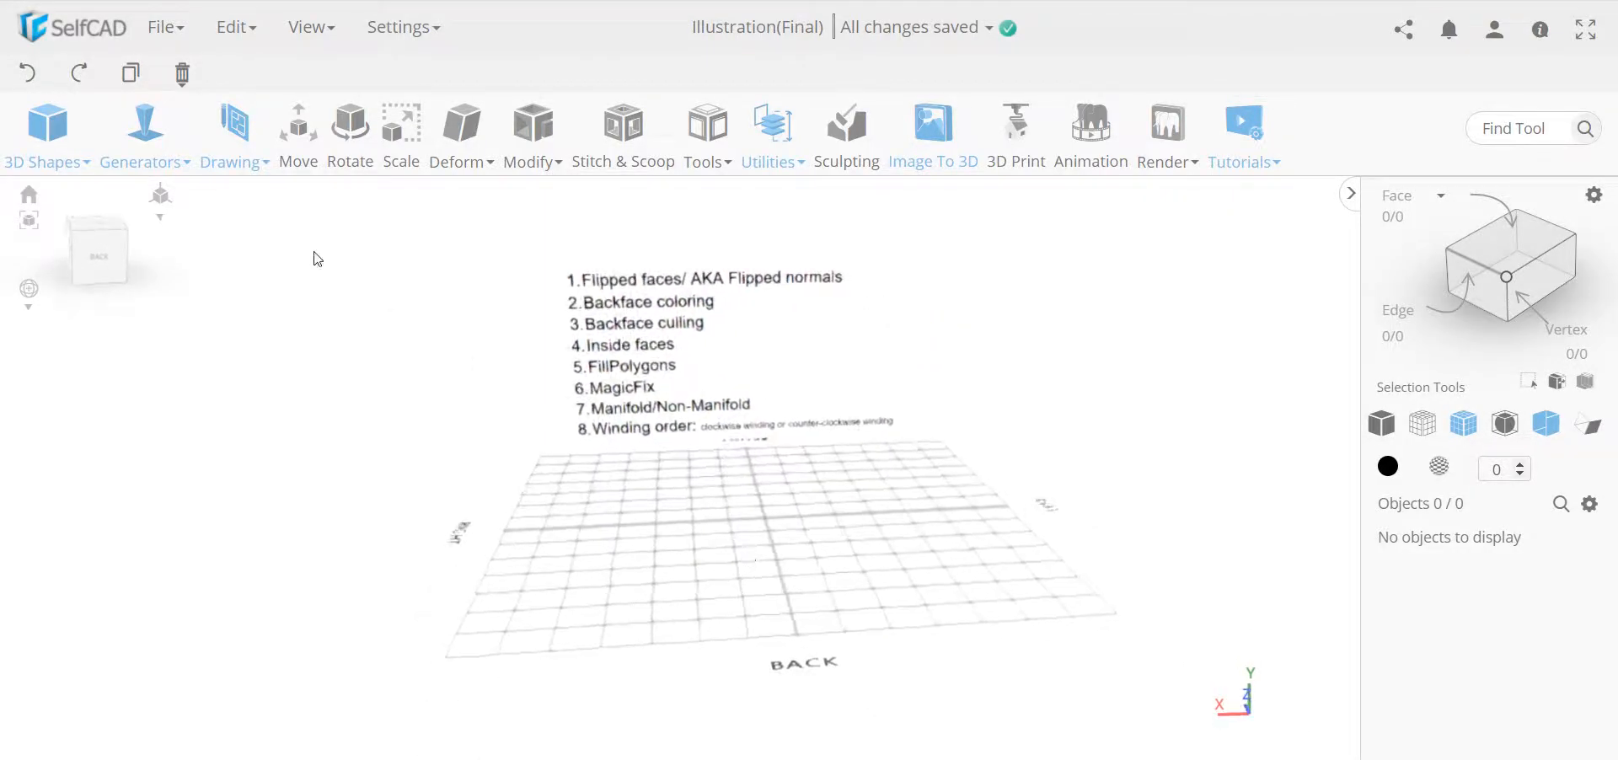
# Place a 100 x 100 x 100 cube on the grid in front of the text list.
pyautogui.moveTo(47, 160)
pyautogui.moveTo(51, 202); pyautogui.dragTo(750, 516)
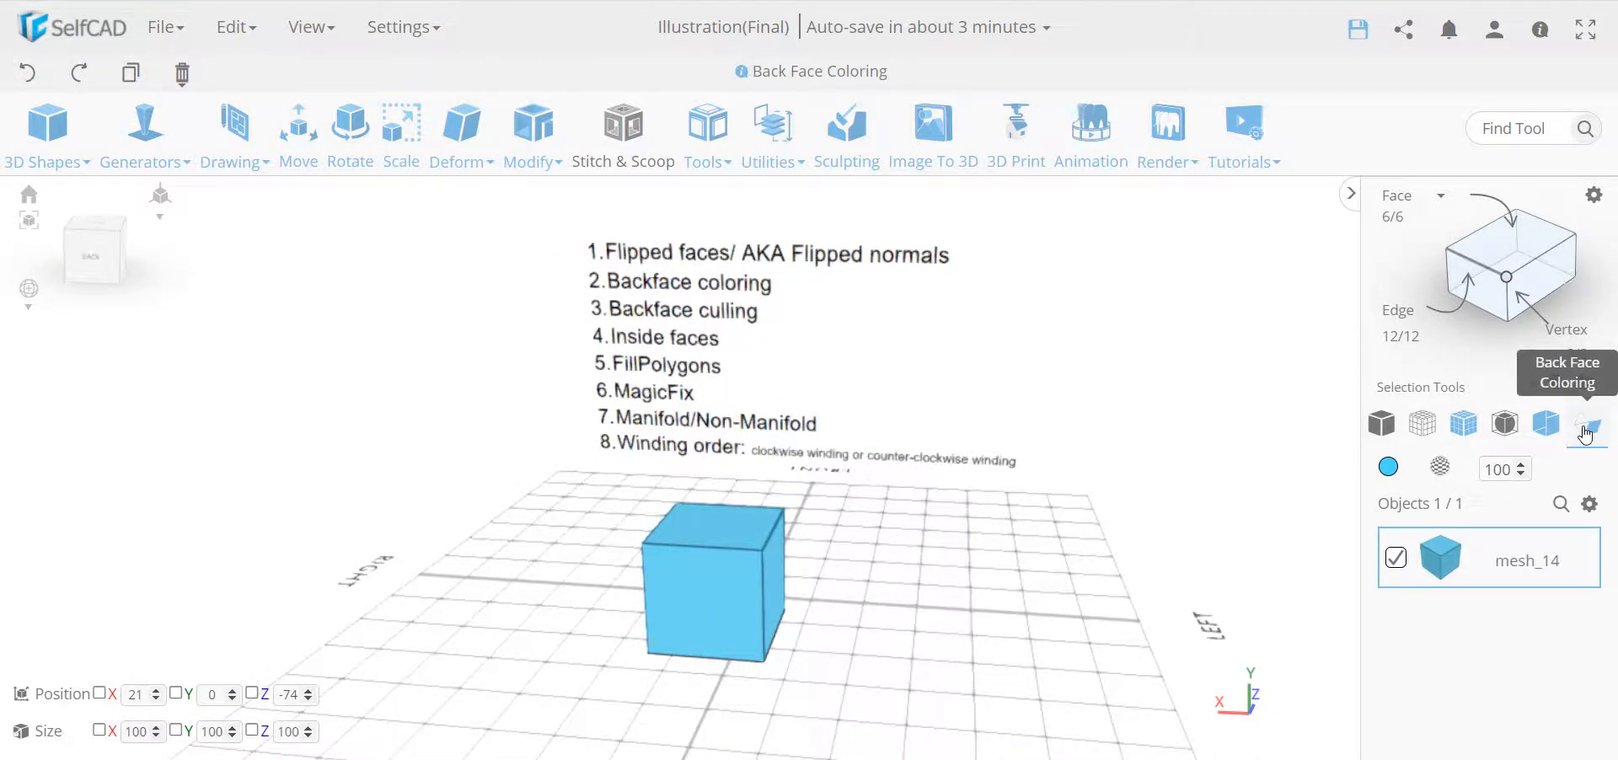
# Select the cube's back-side face in face selection mode and delete it.
pyautogui.moveTo(859, 583); pyautogui.dragTo(899, 595)
pyautogui.click(1491, 251)
pyautogui.click(761, 580)
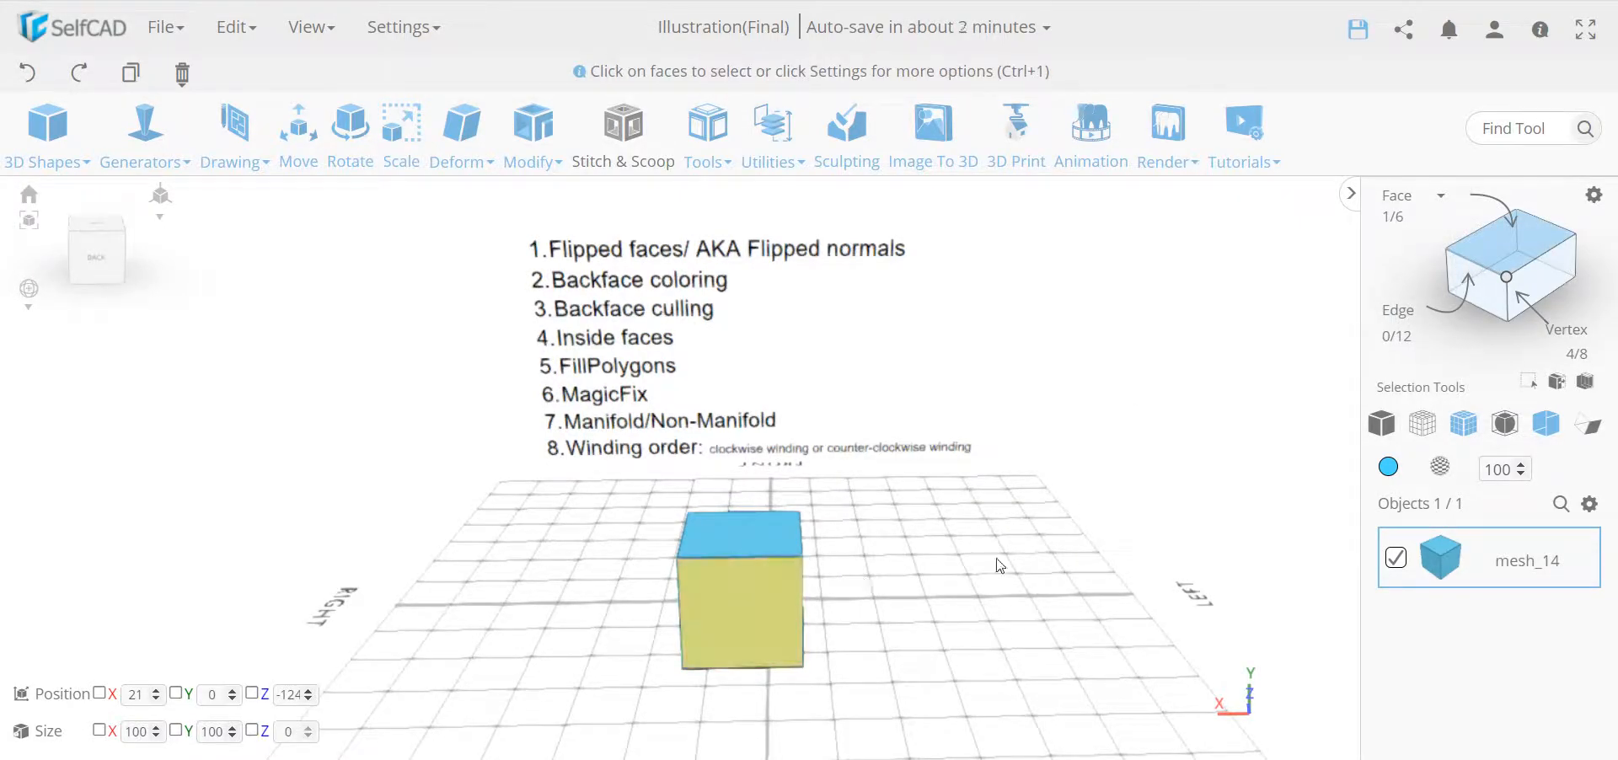
pyautogui.press('Delete')
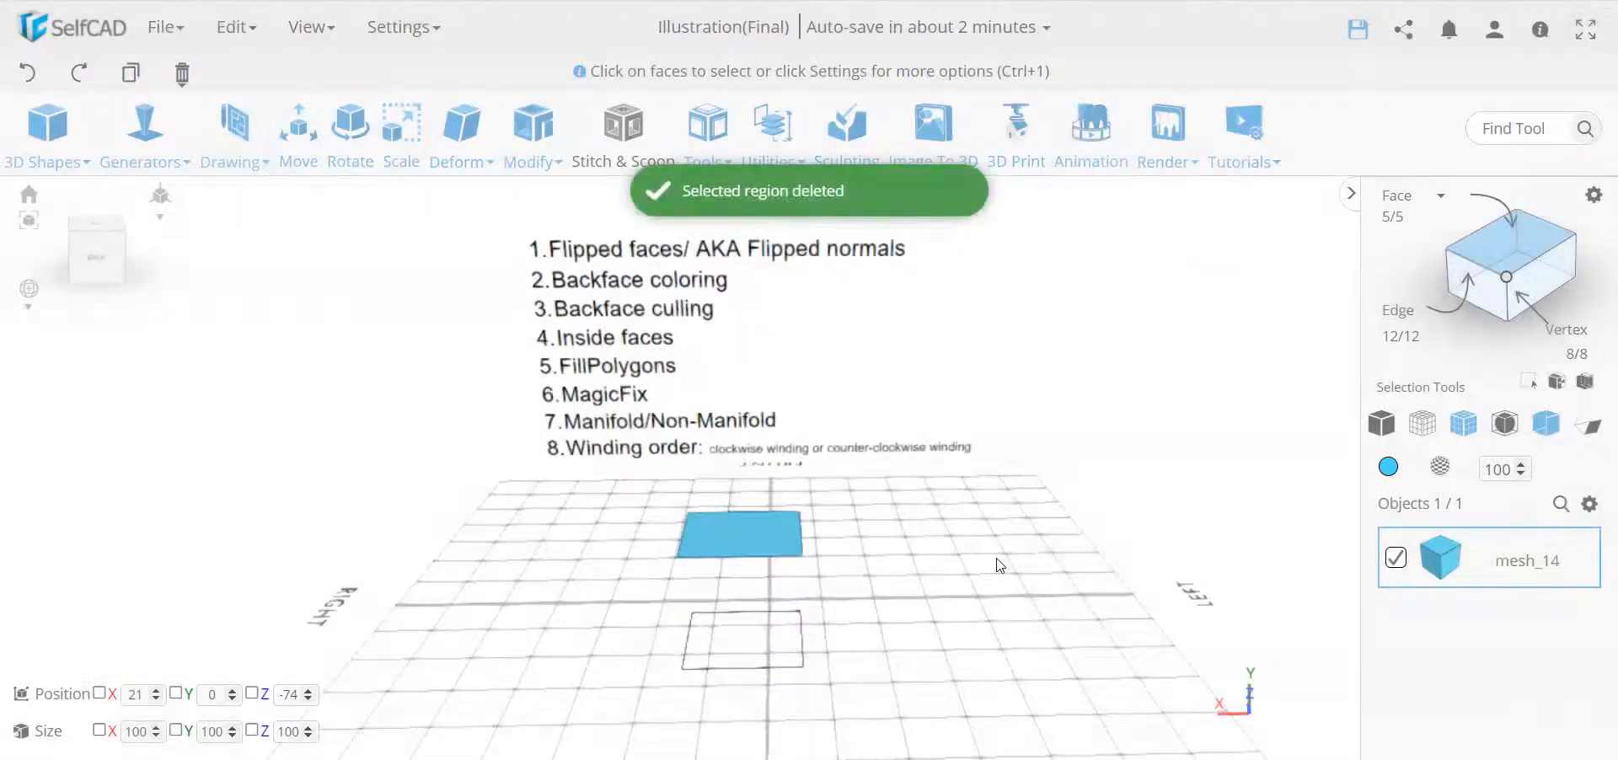
# Turn off back face culling and turn on back face coloring to show the open cube's inside faces.
pyautogui.click(1549, 429)
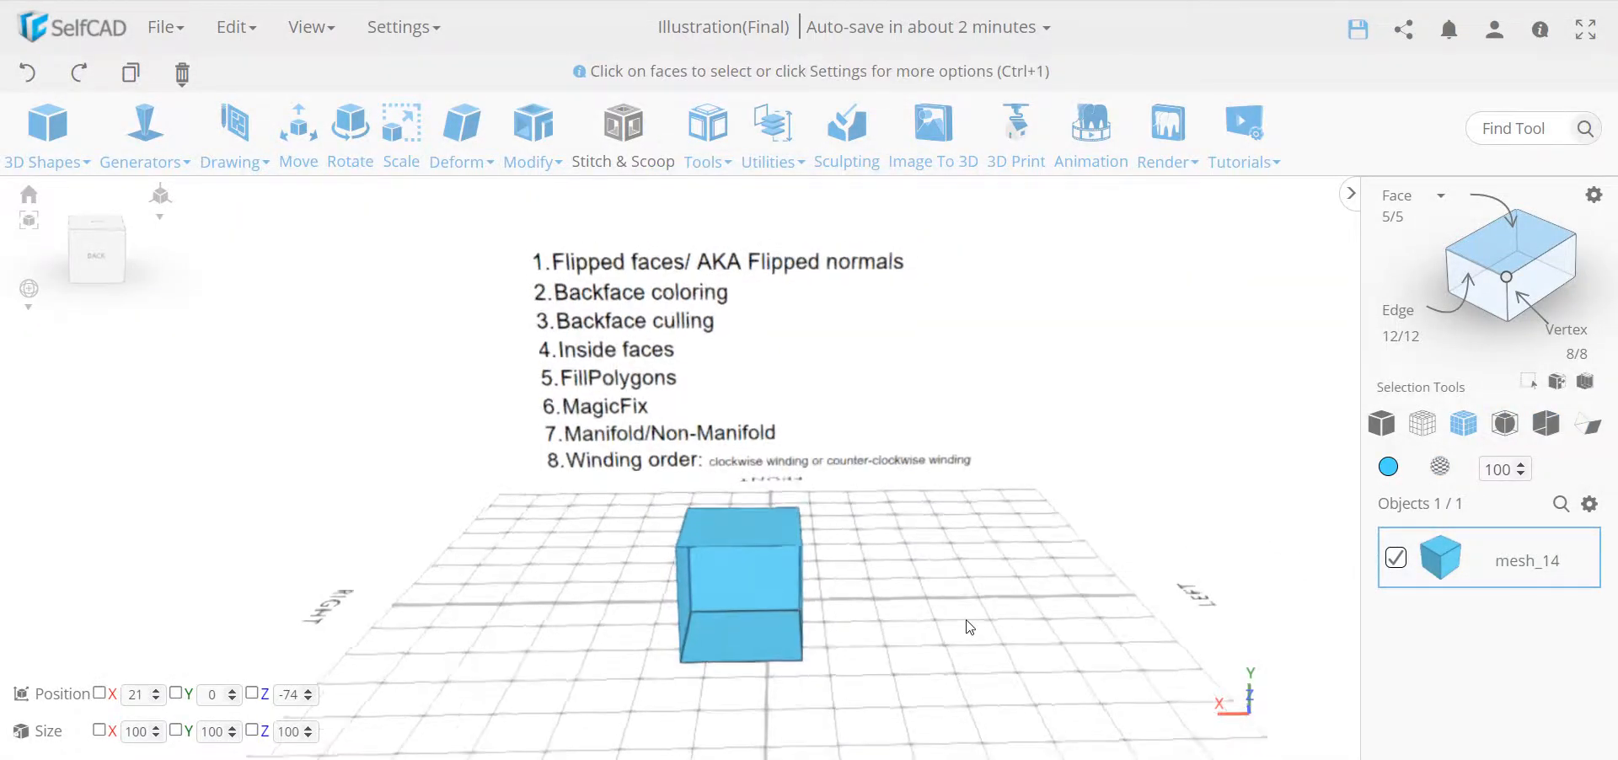
pyautogui.click(1587, 428)
pyautogui.moveTo(856, 481); pyautogui.dragTo(1002, 573)
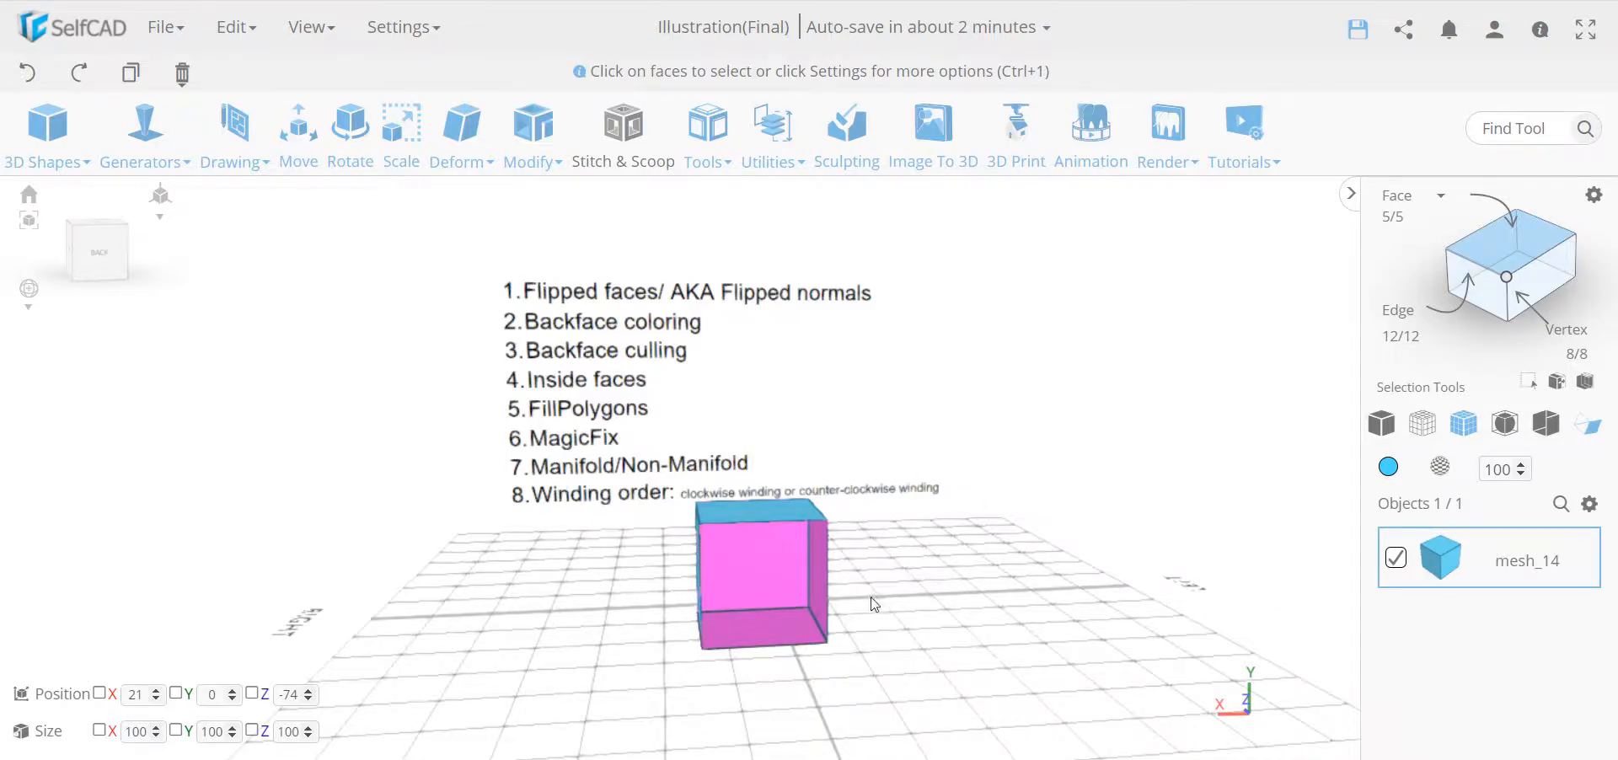
pyautogui.moveTo(937, 622); pyautogui.dragTo(874, 580)
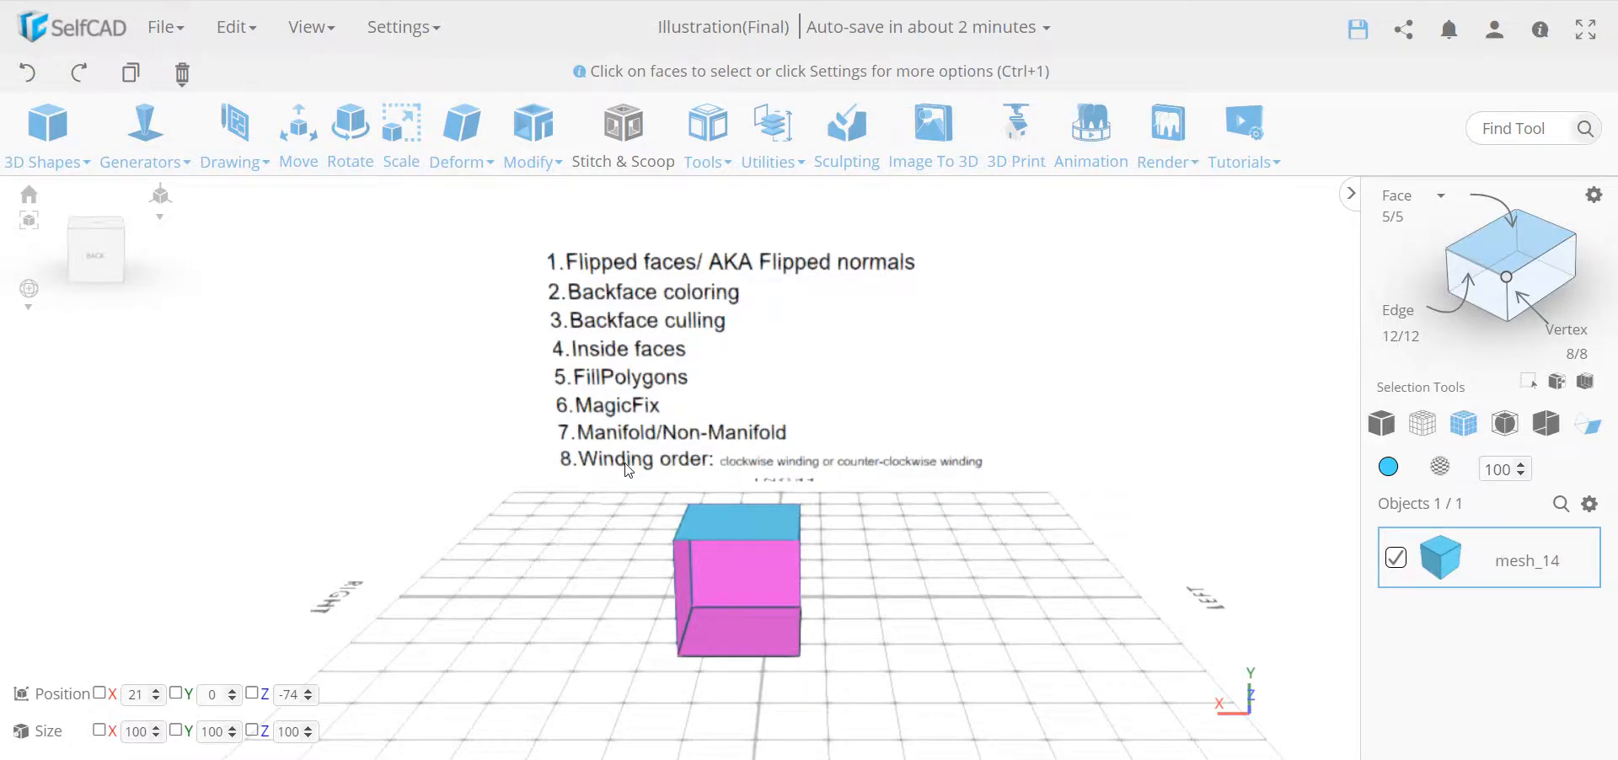
# Examine the winding order line in the text list and the colored inside faces of the open cube.
pyautogui.scroll(4, 809, 471)
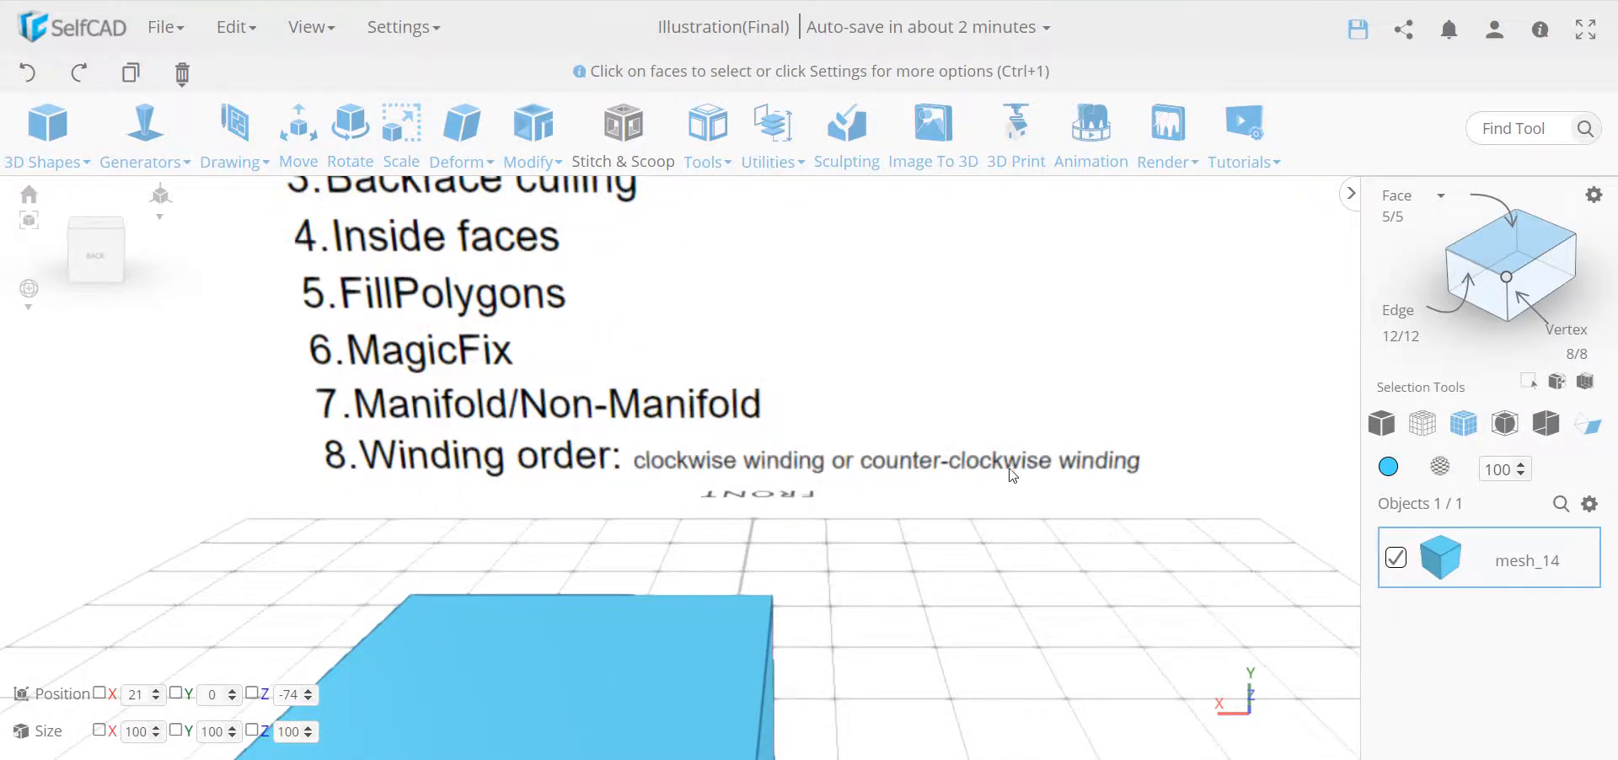
pyautogui.scroll(-4, 1134, 531)
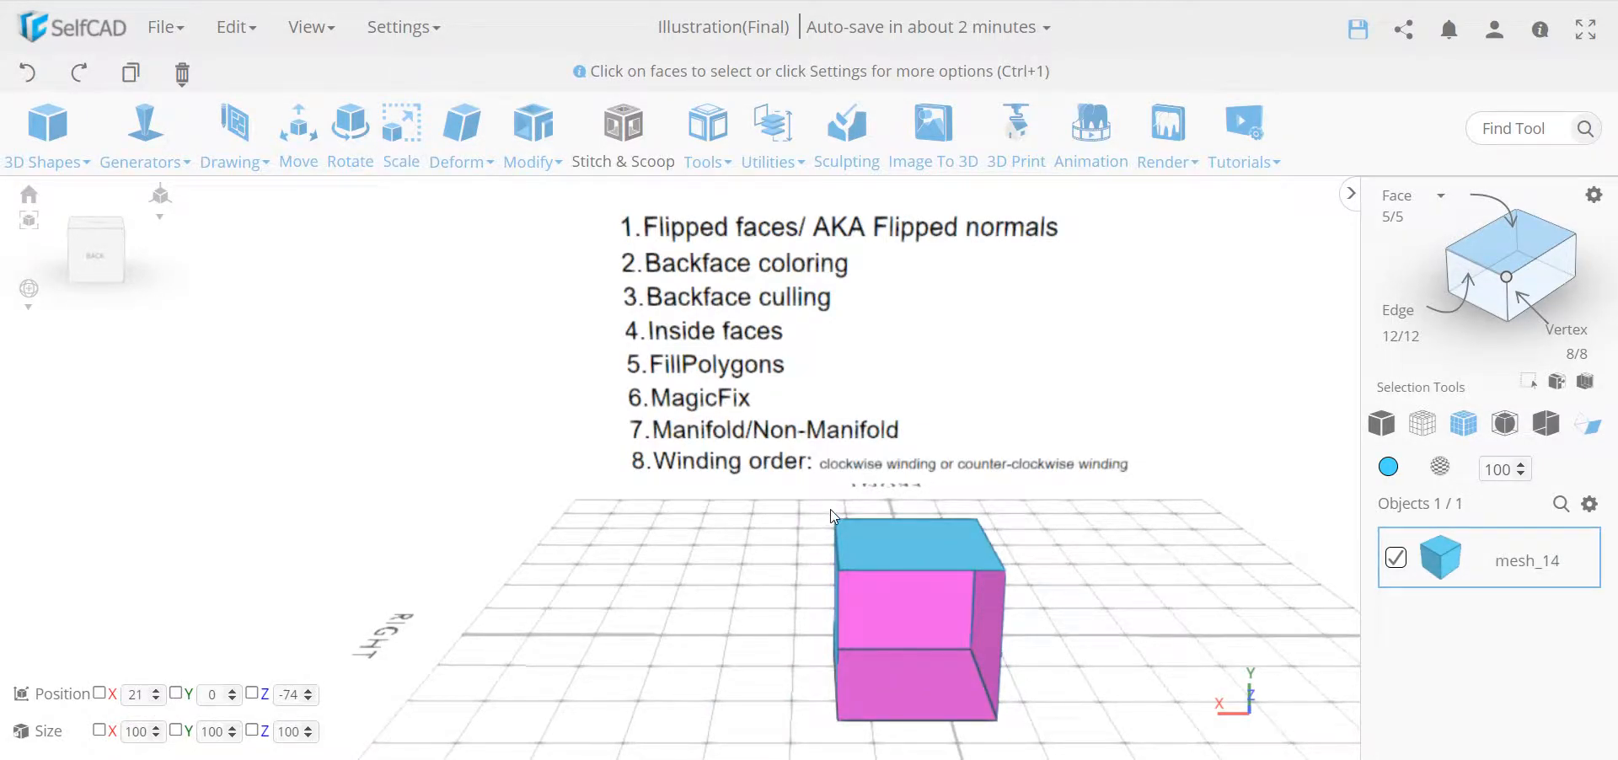
pyautogui.scroll(-2, 1064, 554)
pyautogui.moveTo(1064, 554); pyautogui.dragTo(1008, 554)
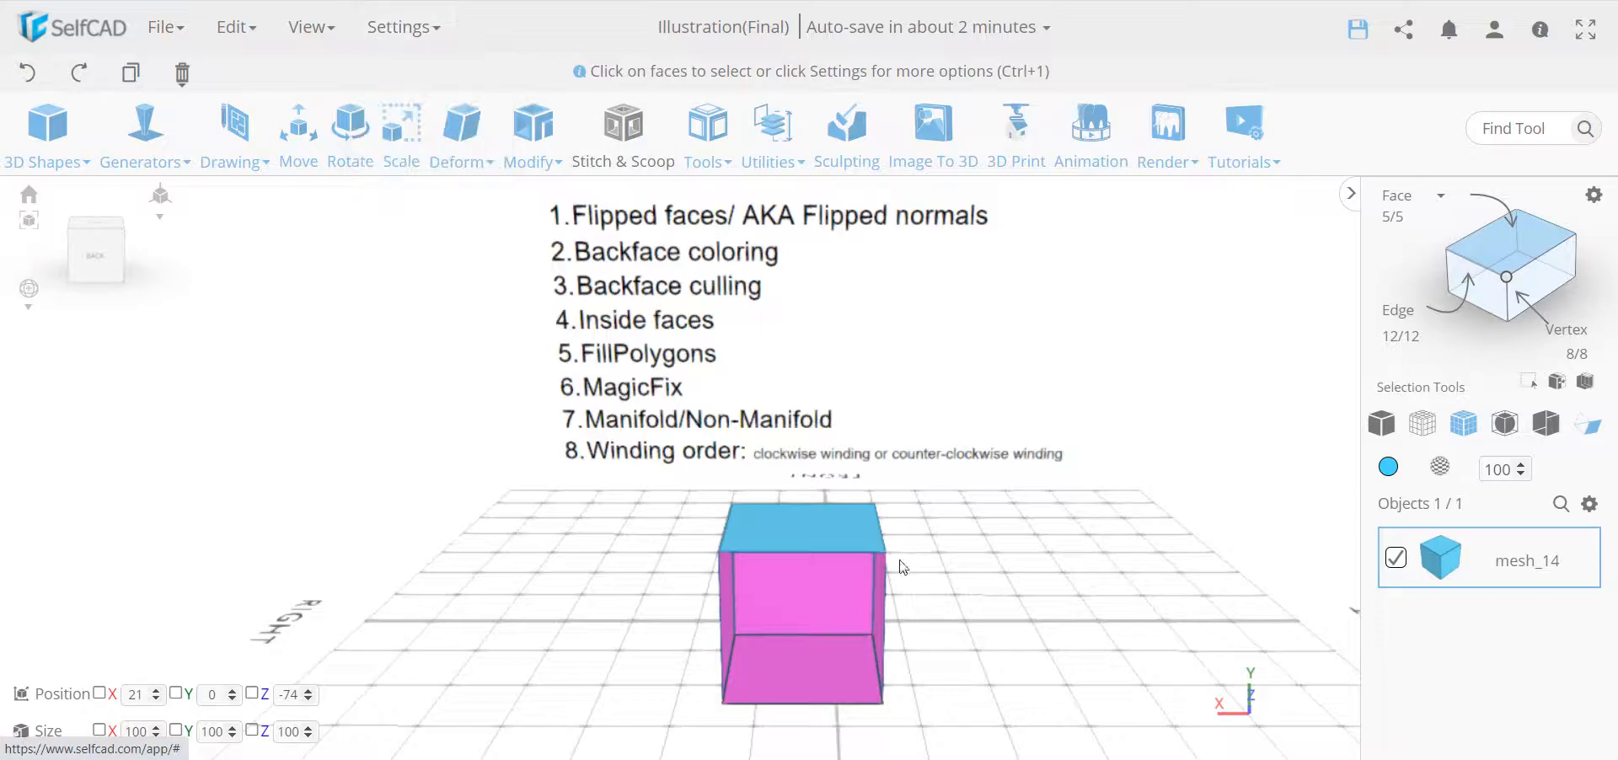
pyautogui.click(866, 526)
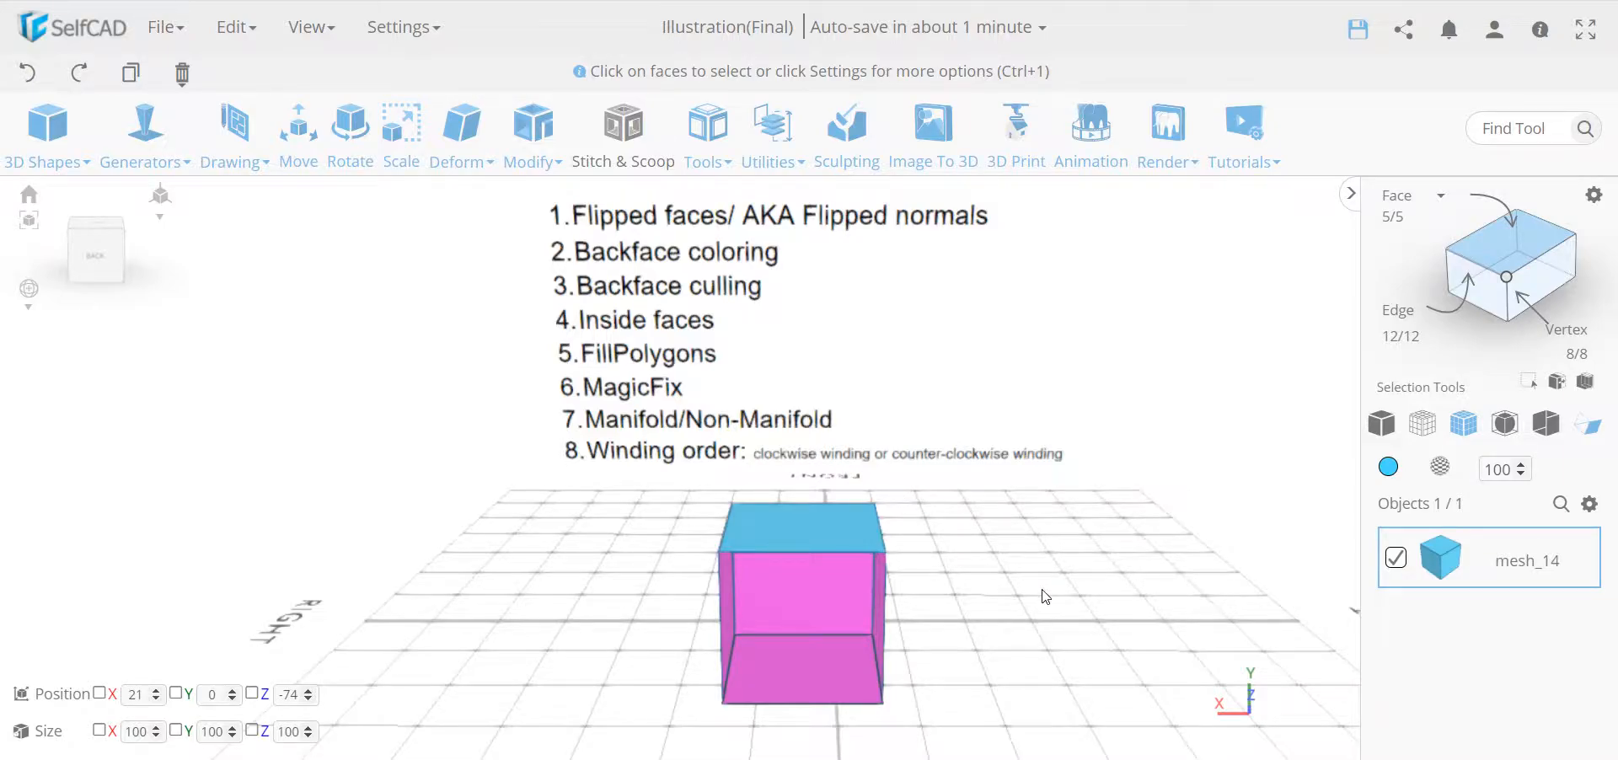
pyautogui.moveTo(1069, 632); pyautogui.dragTo(846, 499)
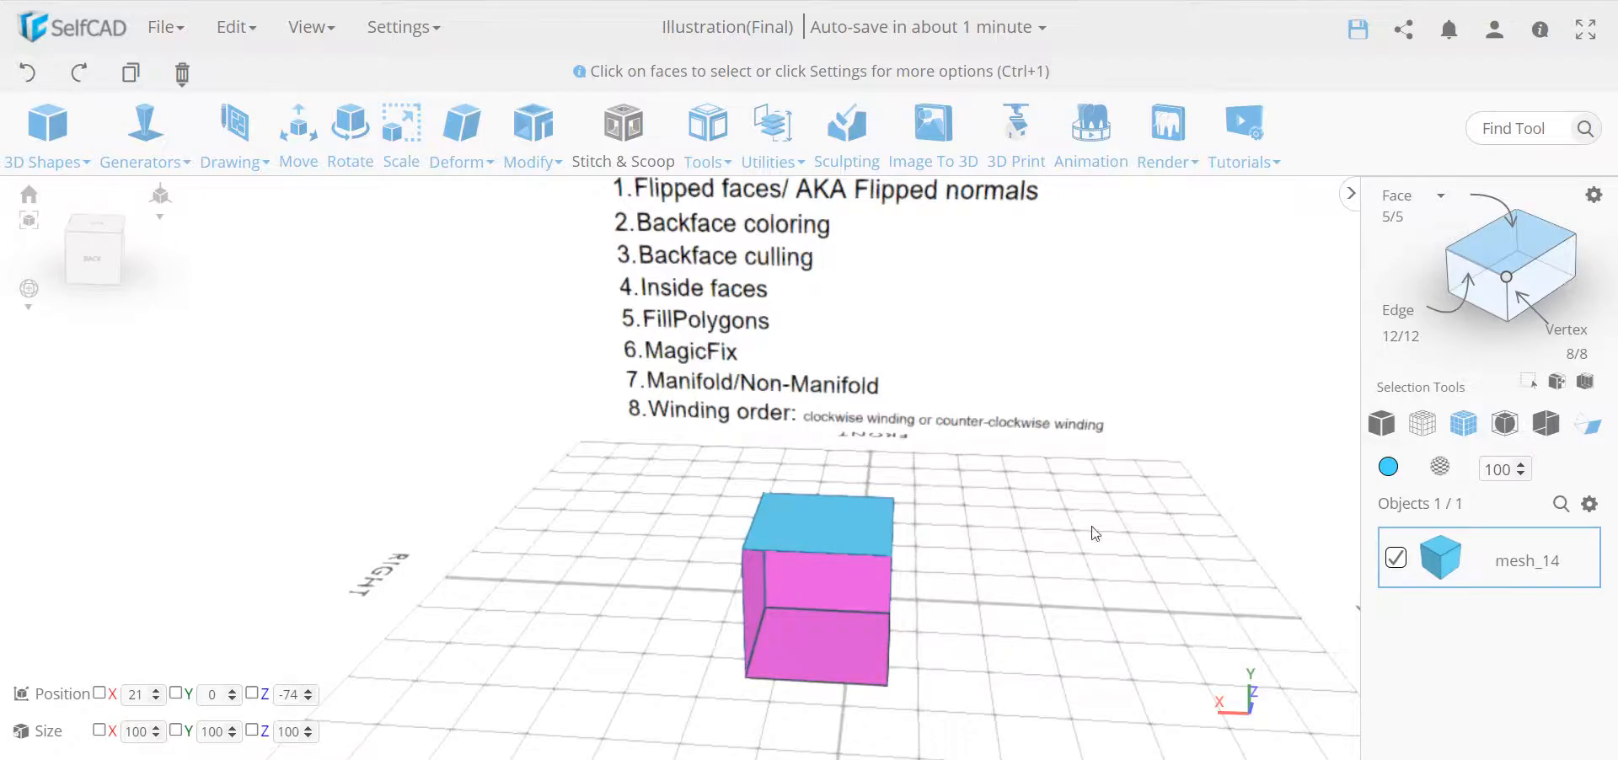
pyautogui.moveTo(1021, 487); pyautogui.dragTo(939, 527)
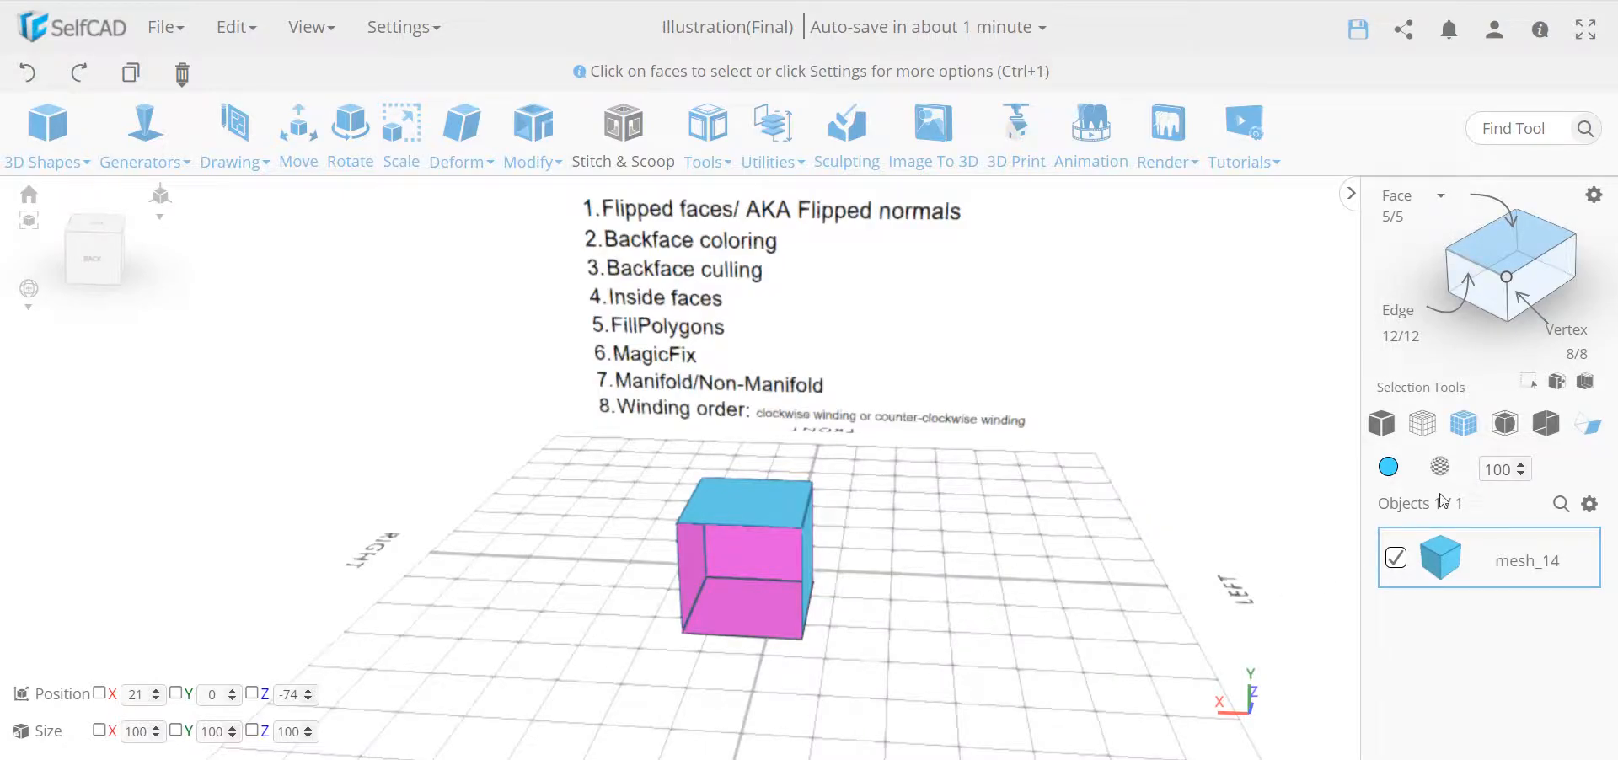
# Turn on back face culling and inspect the open cube from several sides.
pyautogui.click(1539, 434)
pyautogui.moveTo(1120, 662); pyautogui.dragTo(1130, 557)
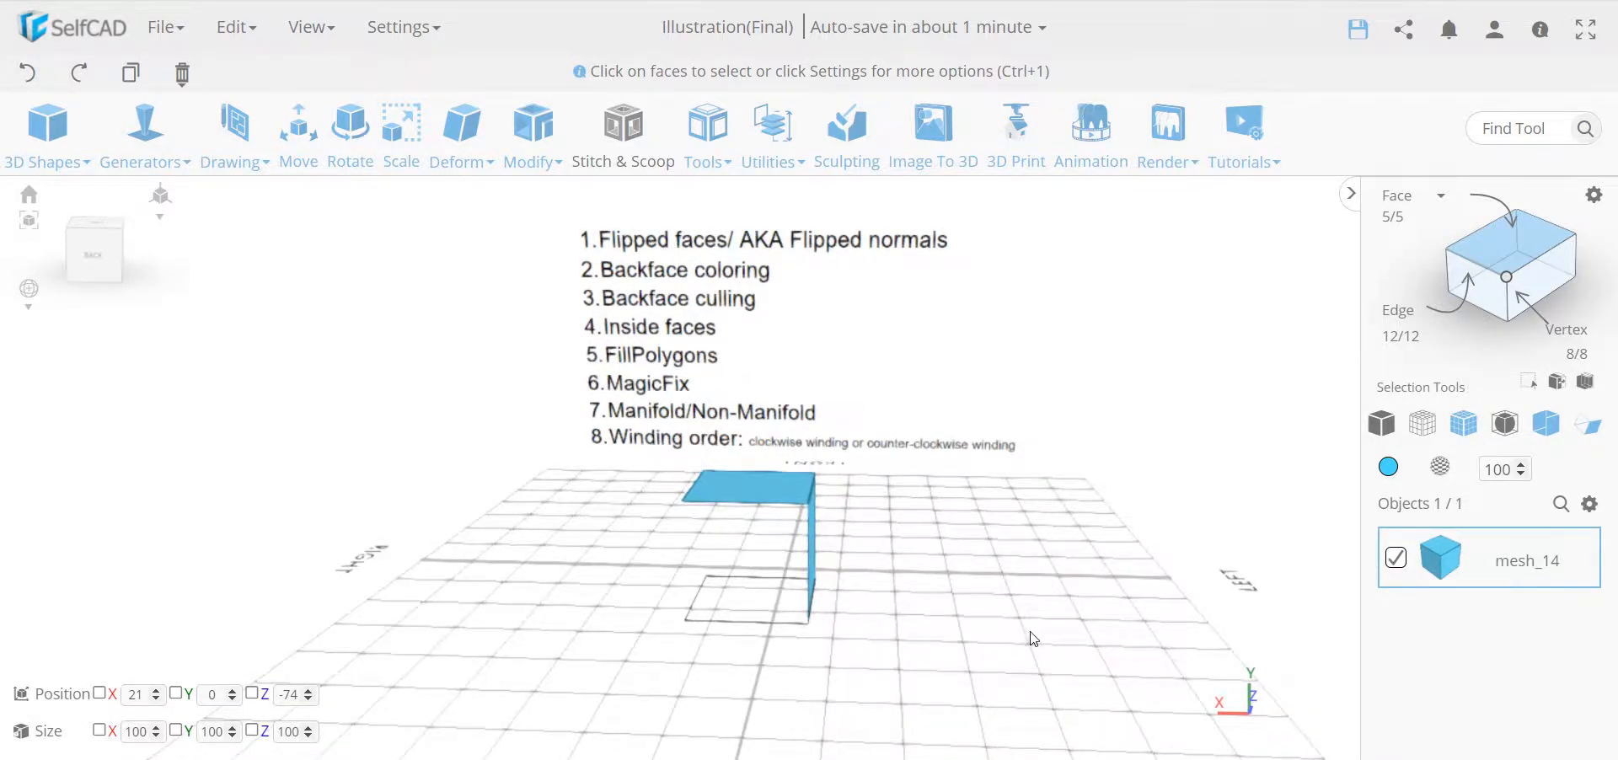
pyautogui.moveTo(992, 603); pyautogui.dragTo(610, 578)
pyautogui.moveTo(472, 604); pyautogui.dragTo(1389, 595)
pyautogui.moveTo(1177, 579); pyautogui.dragTo(701, 566)
pyautogui.moveTo(866, 609); pyautogui.dragTo(907, 545)
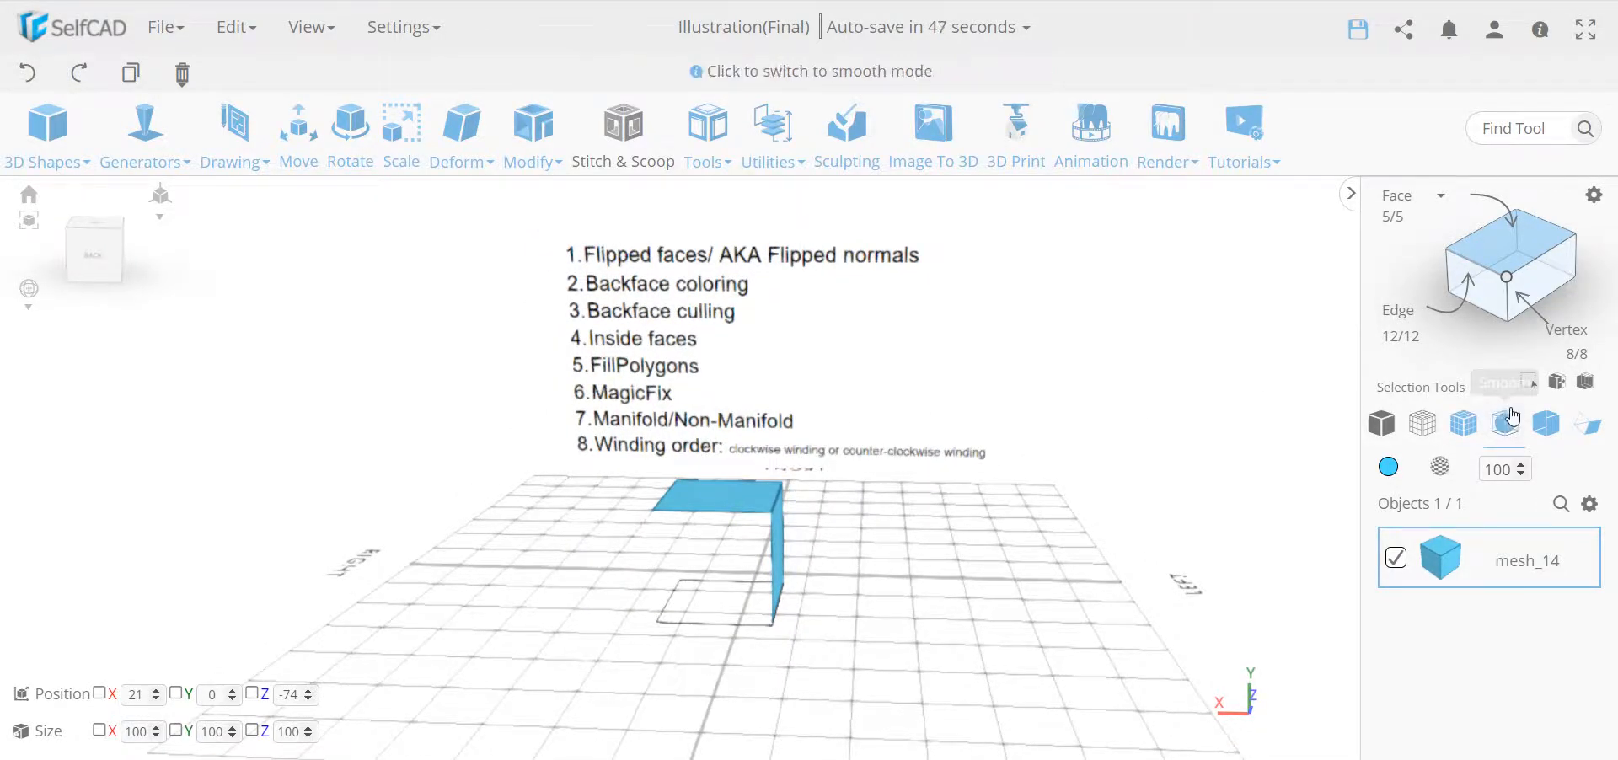
# Turn off back face culling and close the cube's open side with Fill Polygons.
pyautogui.click(1555, 434)
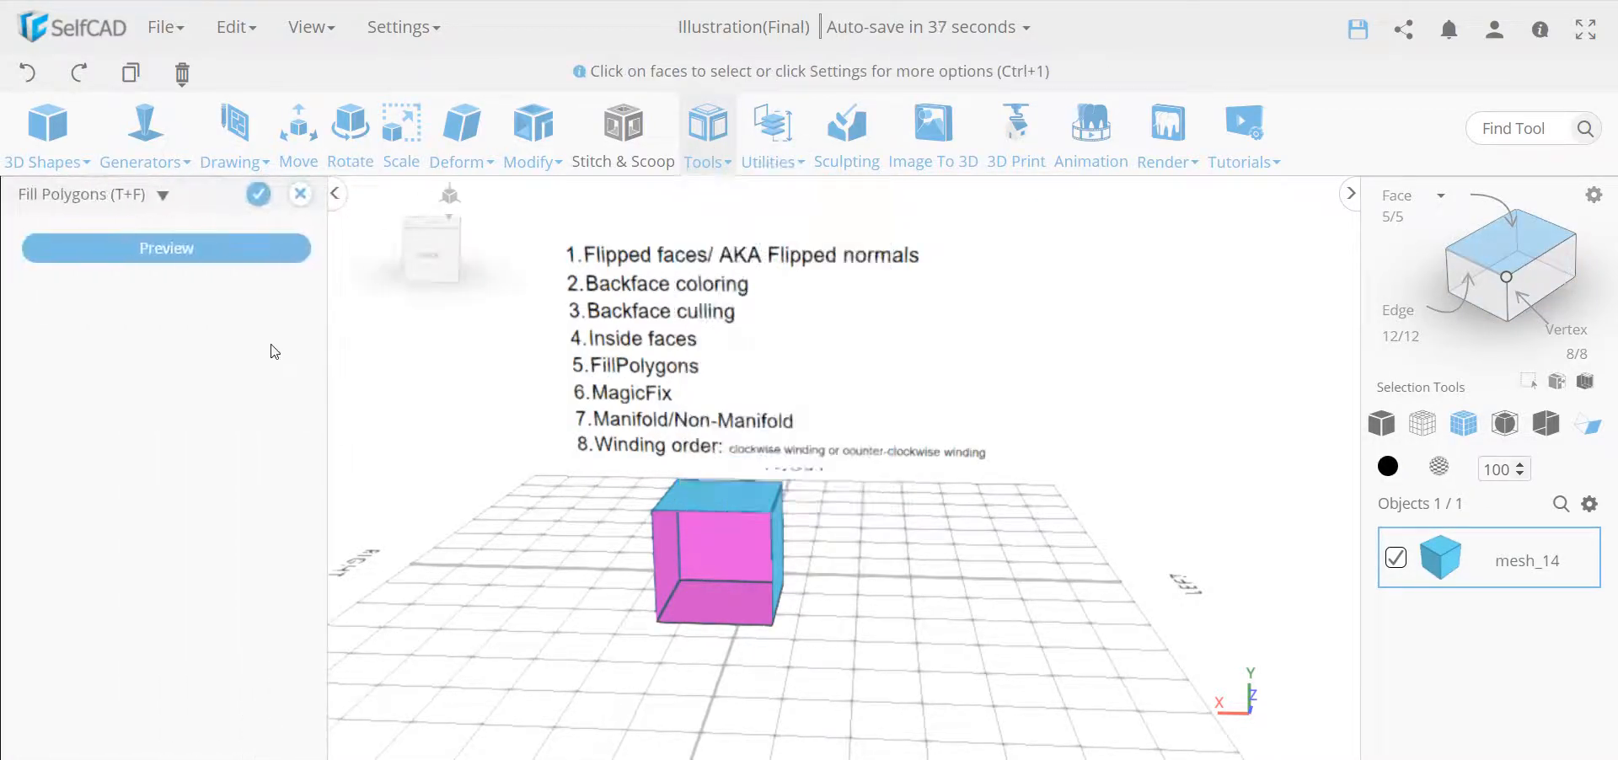
pyautogui.click(263, 195)
pyautogui.moveTo(472, 560)
pyautogui.mouseDown()
pyautogui.moveTo(677, 547)
pyautogui.moveTo(467, 558)
pyautogui.mouseUp()
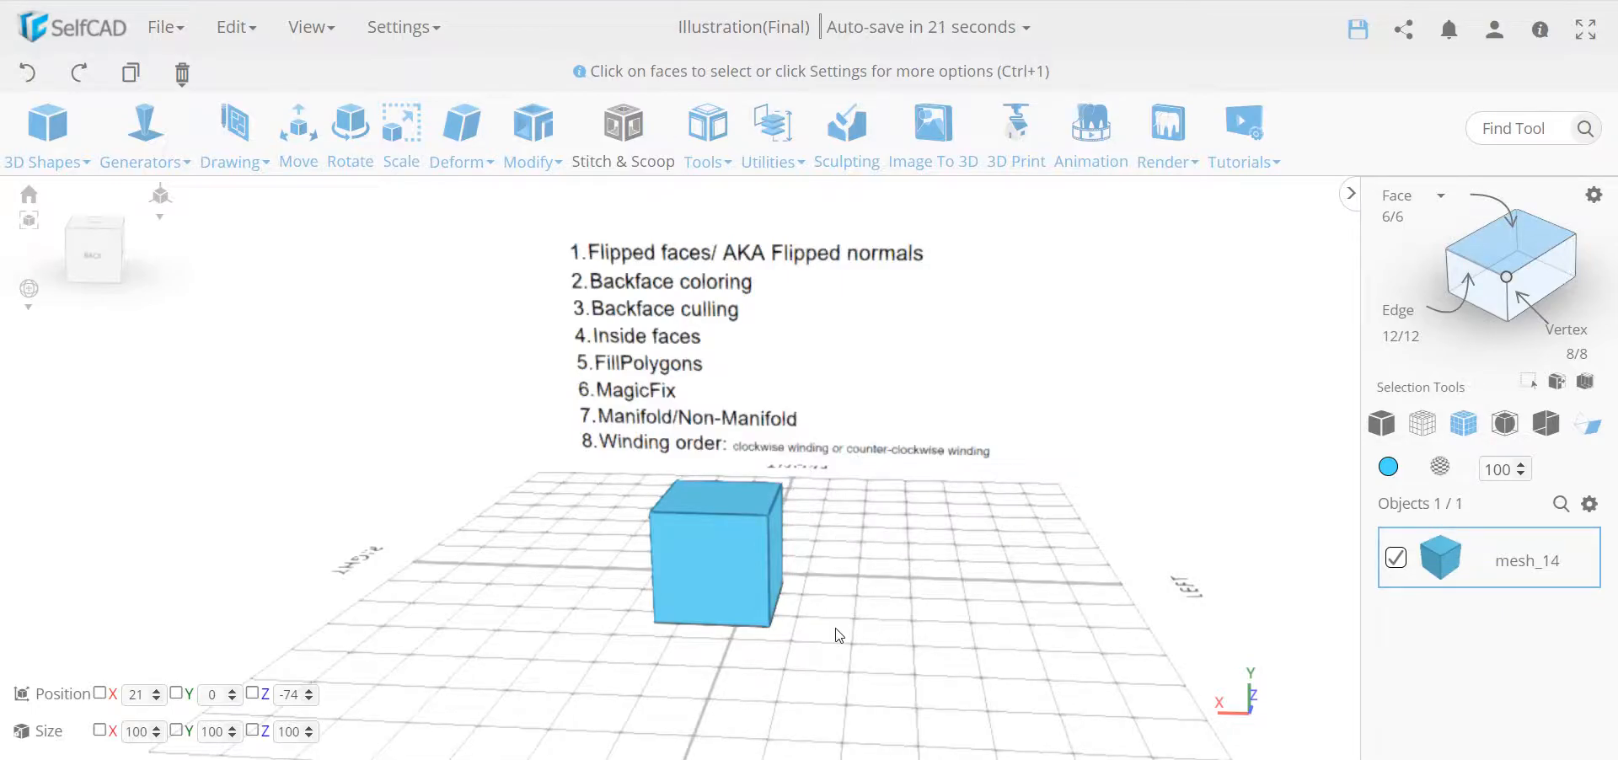
# Select the cube's filled back-side face and flip its normals.
pyautogui.scroll(-1, 836, 628)
pyautogui.moveTo(860, 638)
pyautogui.mouseDown(button='right')
pyautogui.moveTo(846, 628)
pyautogui.moveTo(861, 631)
pyautogui.moveTo(848, 648)
pyautogui.moveTo(862, 636)
pyautogui.mouseUp(button='right')
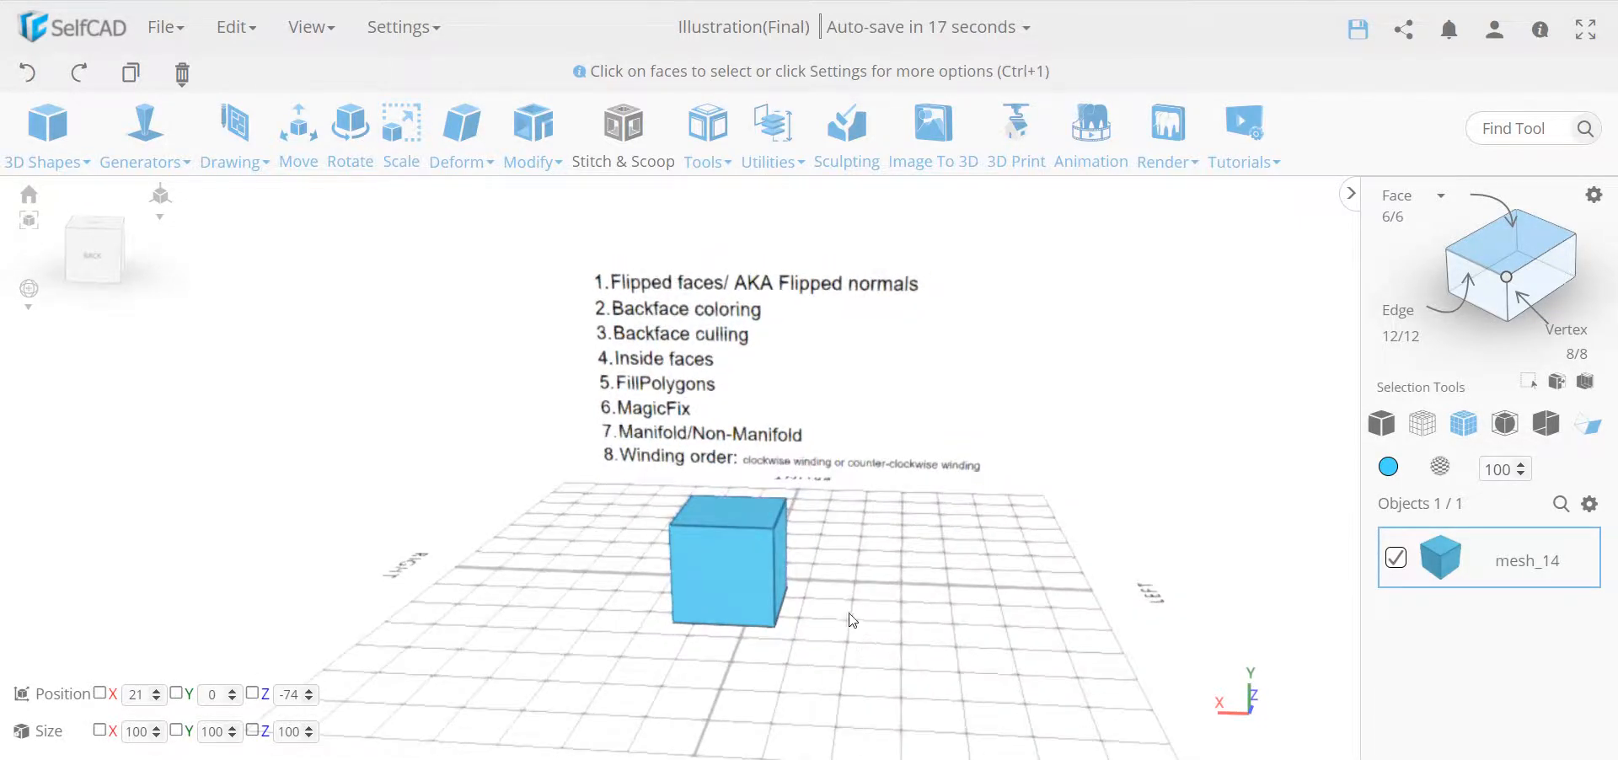
pyautogui.scroll(2, 747, 511)
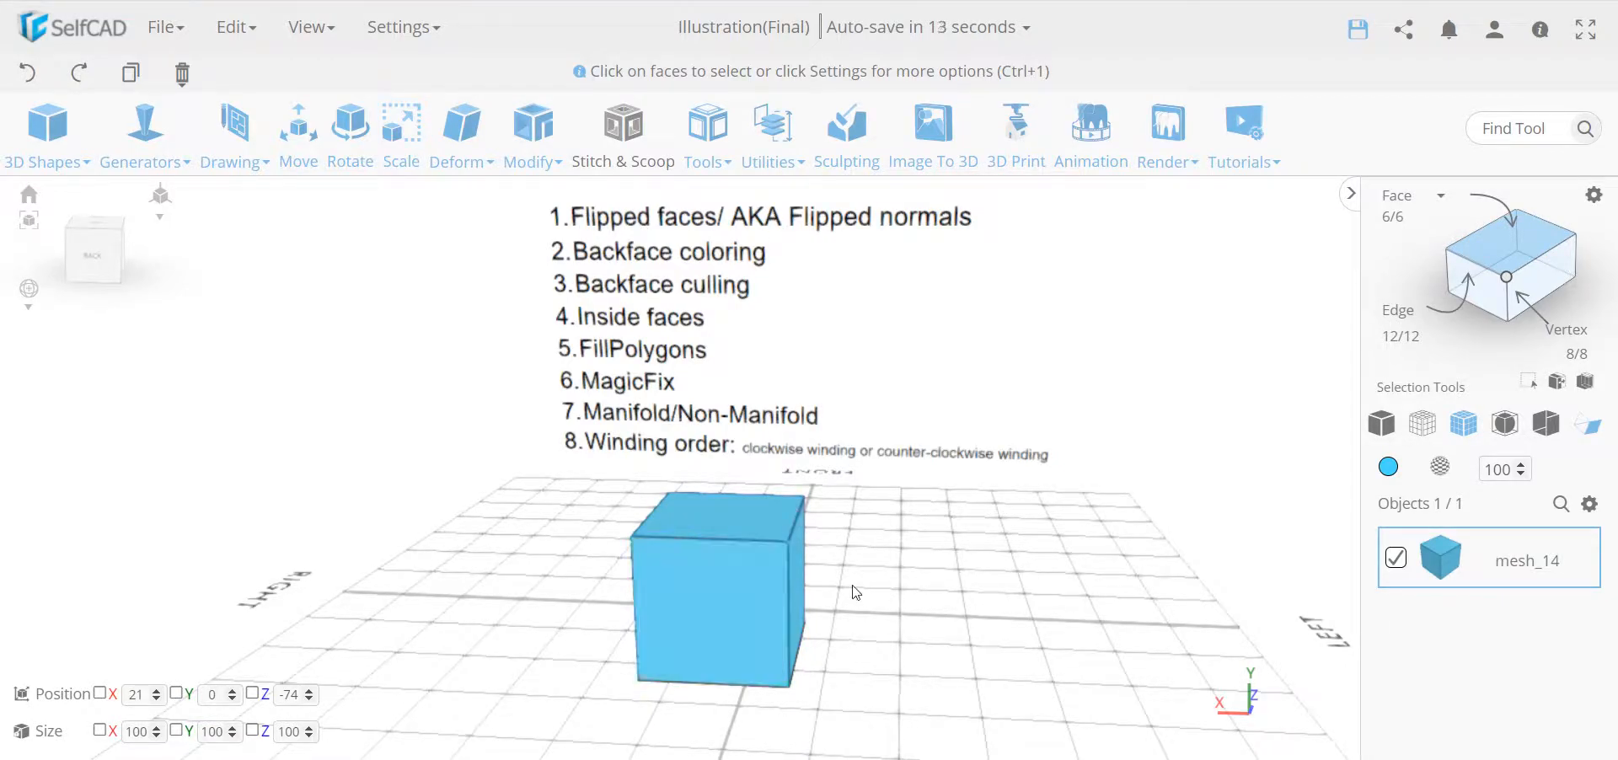
pyautogui.click(696, 622)
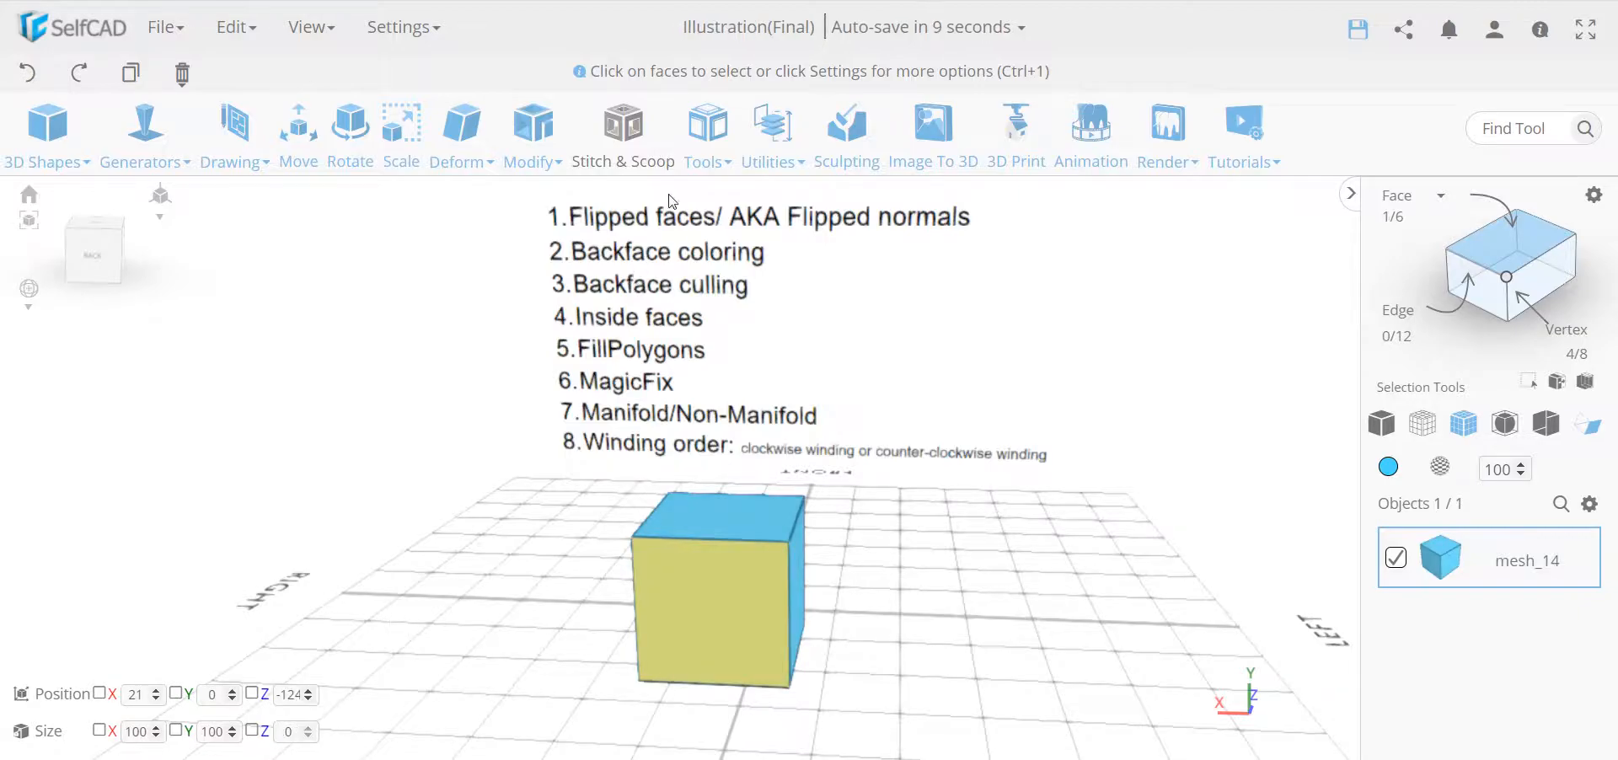
pyautogui.click(777, 152)
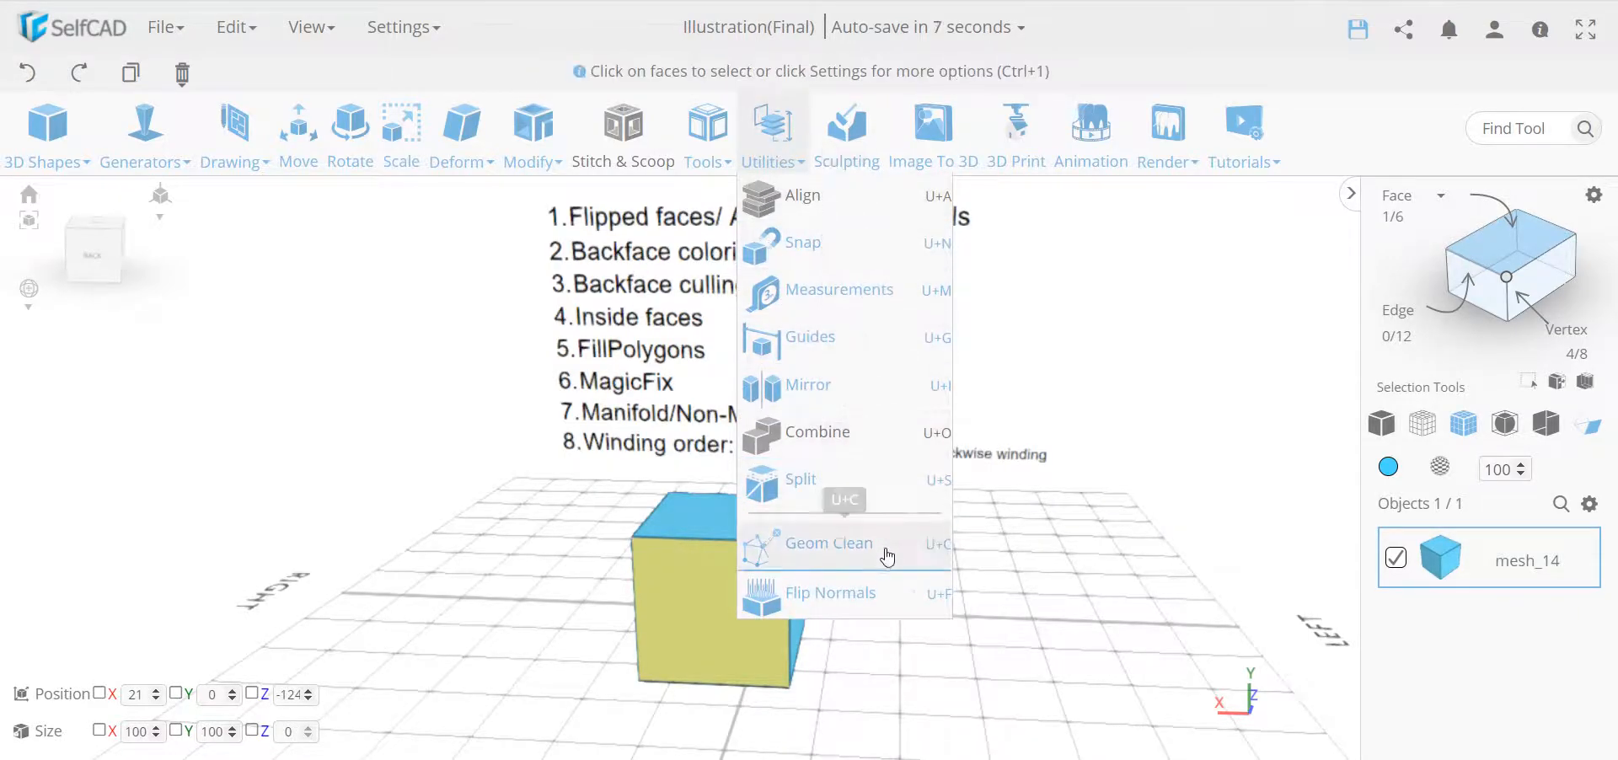
pyautogui.click(878, 594)
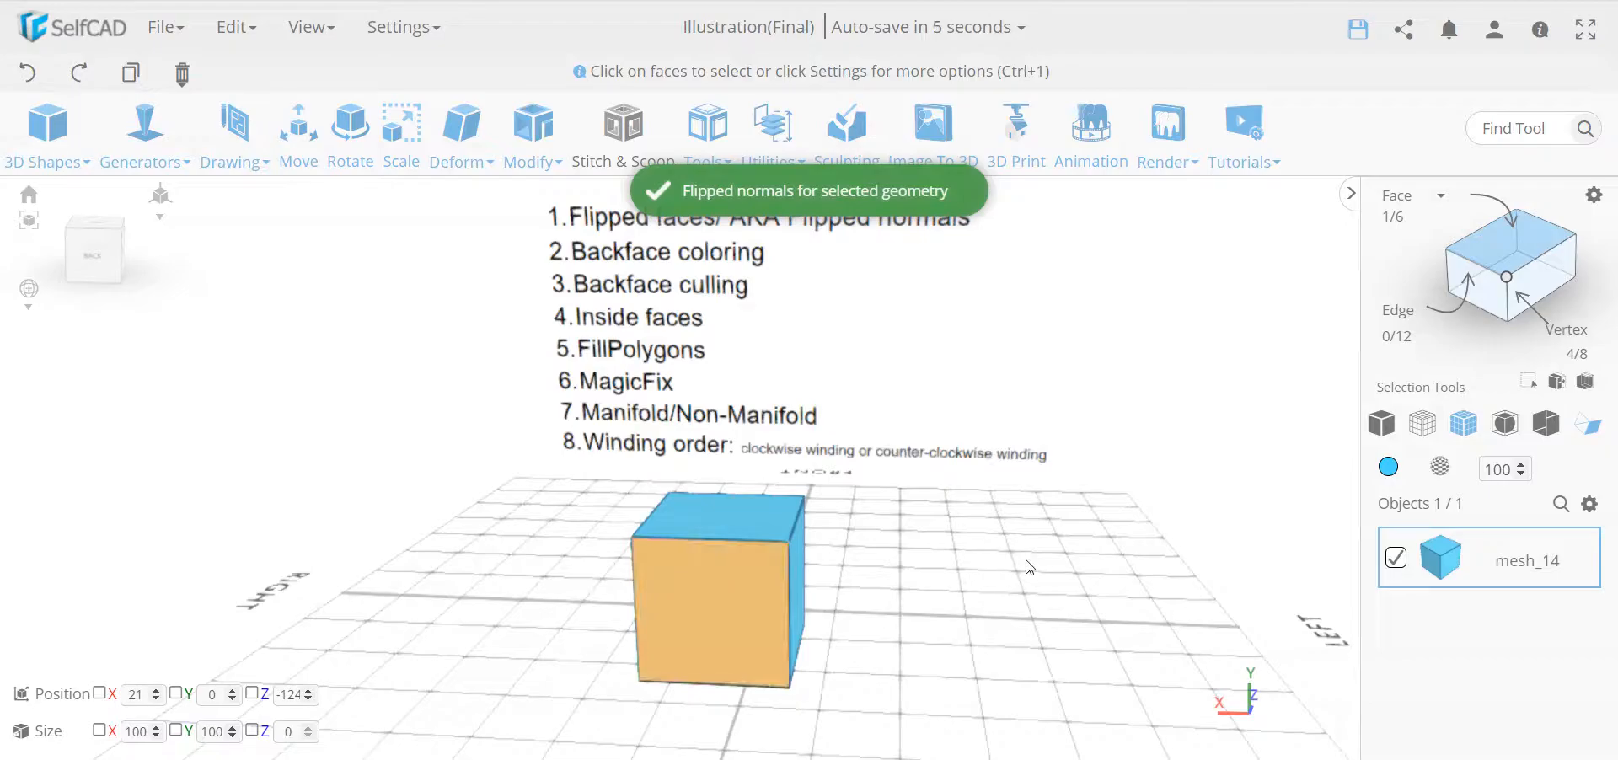
pyautogui.click(1021, 559)
pyautogui.moveTo(934, 552)
pyautogui.mouseDown(button='right')
pyautogui.moveTo(1000, 546)
pyautogui.moveTo(975, 455)
pyautogui.moveTo(918, 557)
pyautogui.mouseUp(button='right')
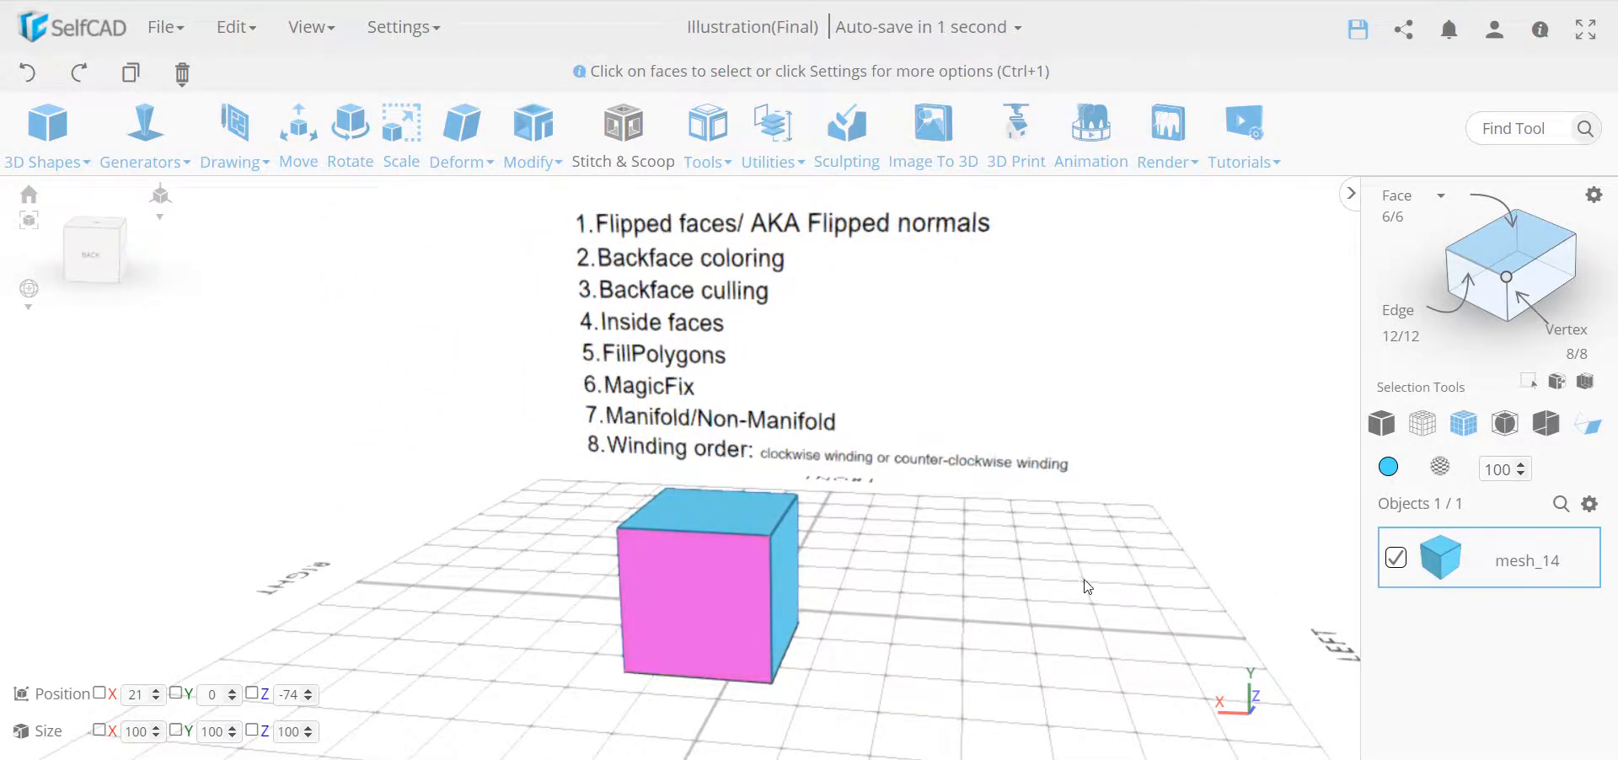
# Check the flipped face with back face culling switched on, and switch culling off again.
pyautogui.click(1544, 430)
pyautogui.moveTo(1120, 523); pyautogui.dragTo(763, 742, button='right')
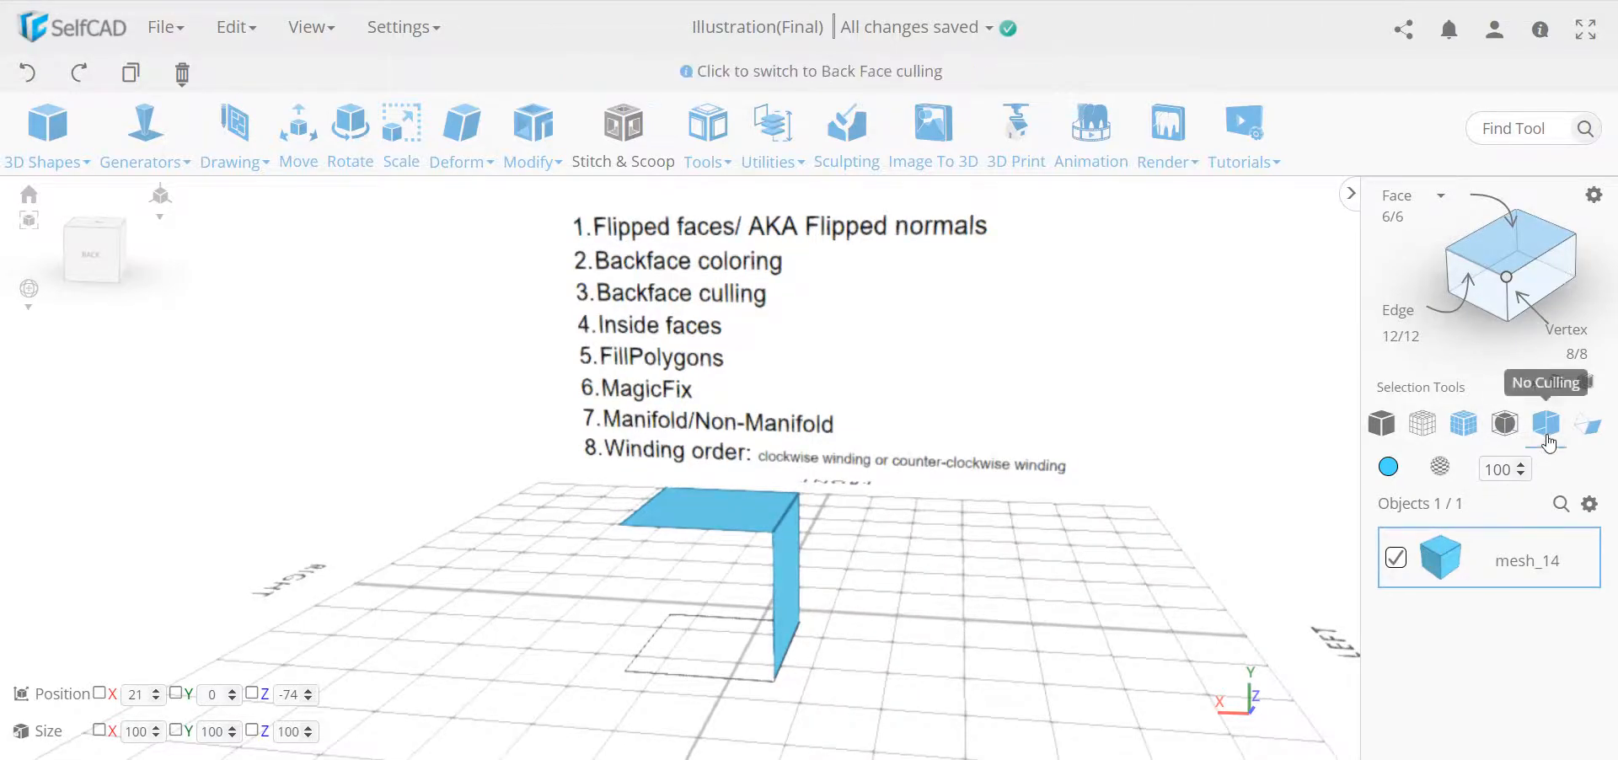
pyautogui.click(1547, 428)
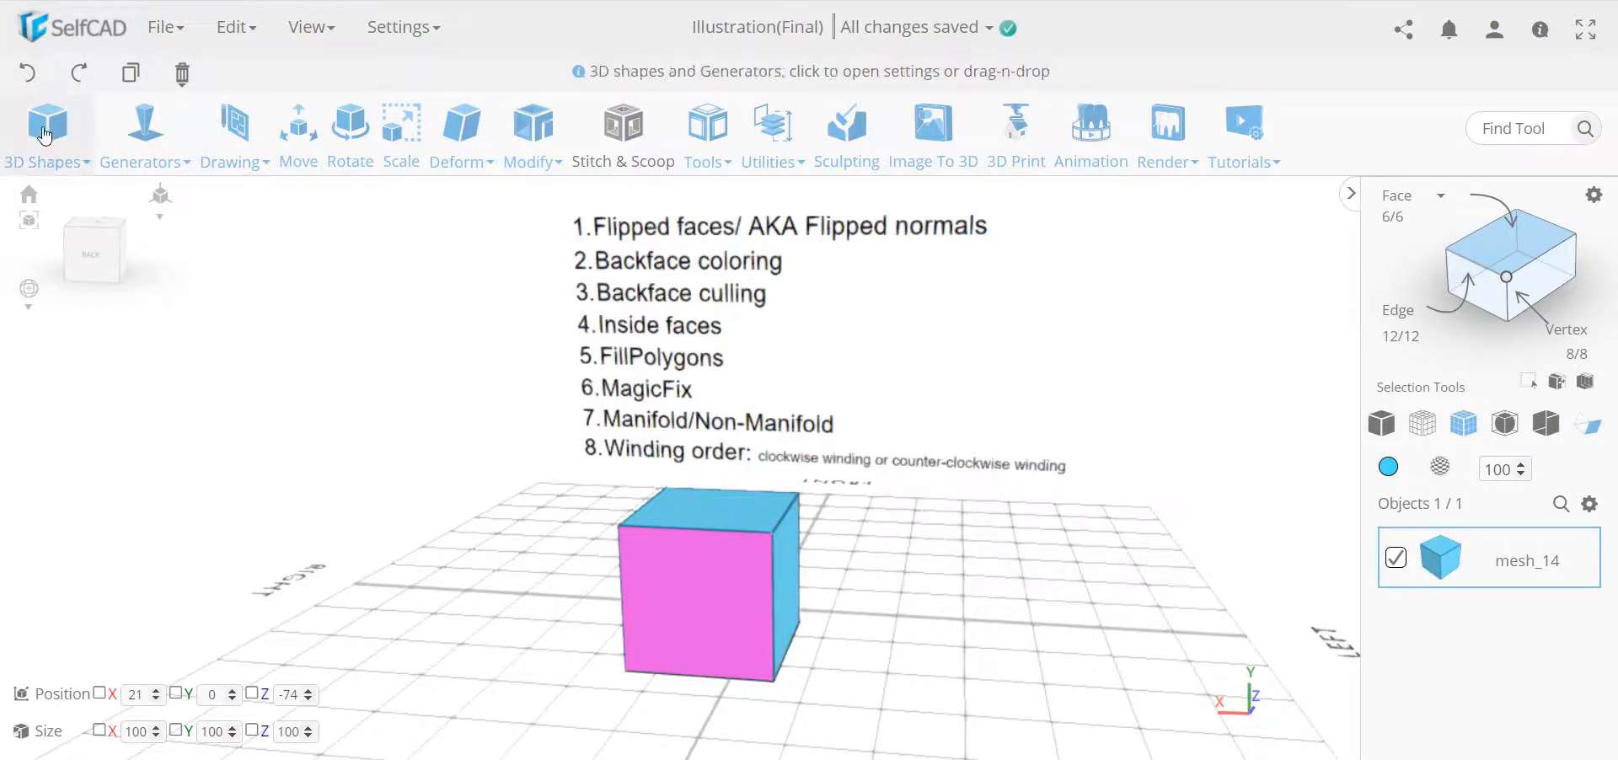
# Undo the flipped normals and the face selection on the cube.
pyautogui.click(18, 77)
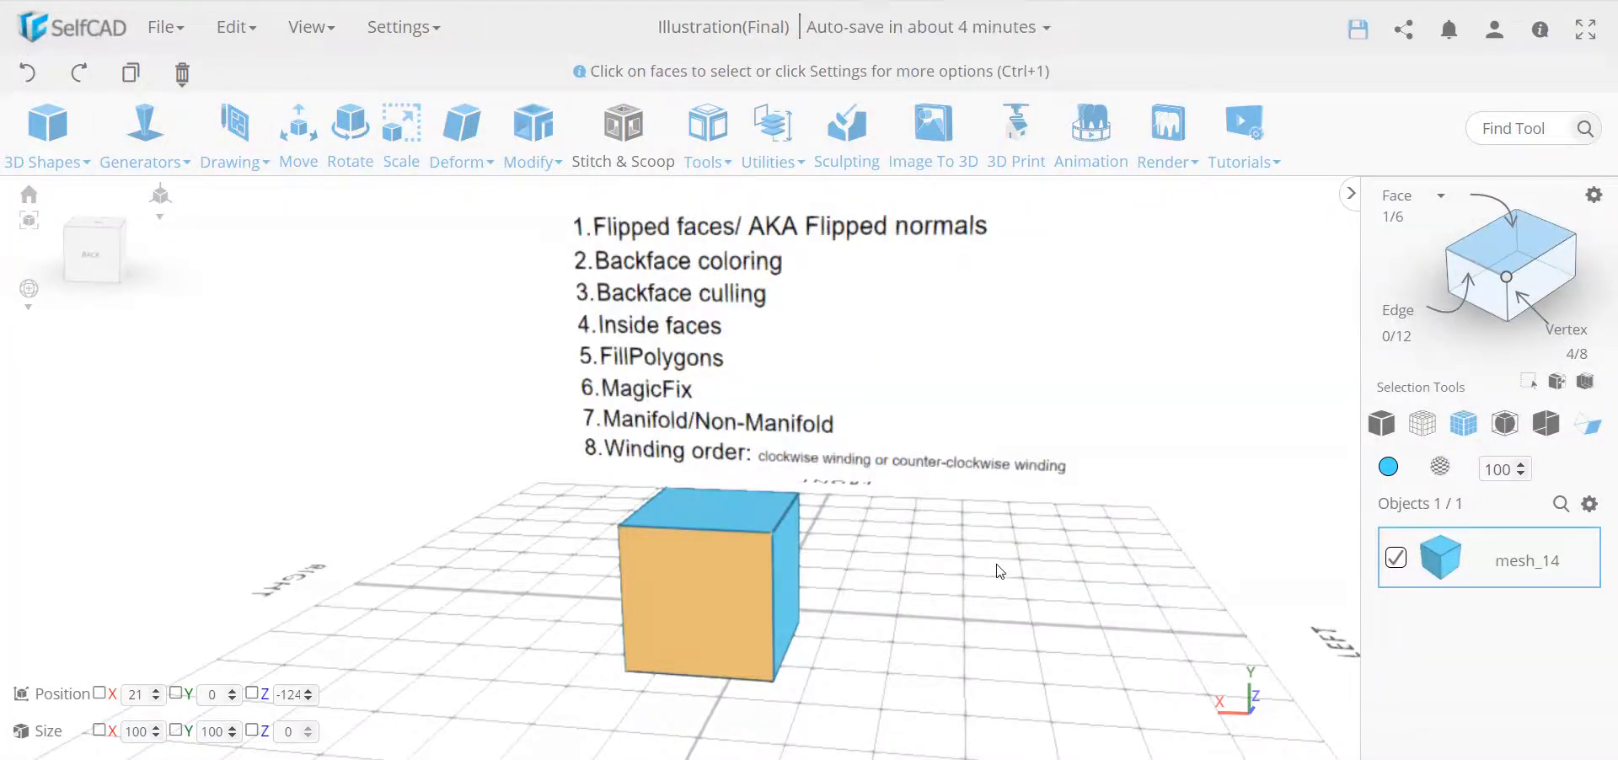
pyautogui.click(30, 82)
pyautogui.click(30, 82)
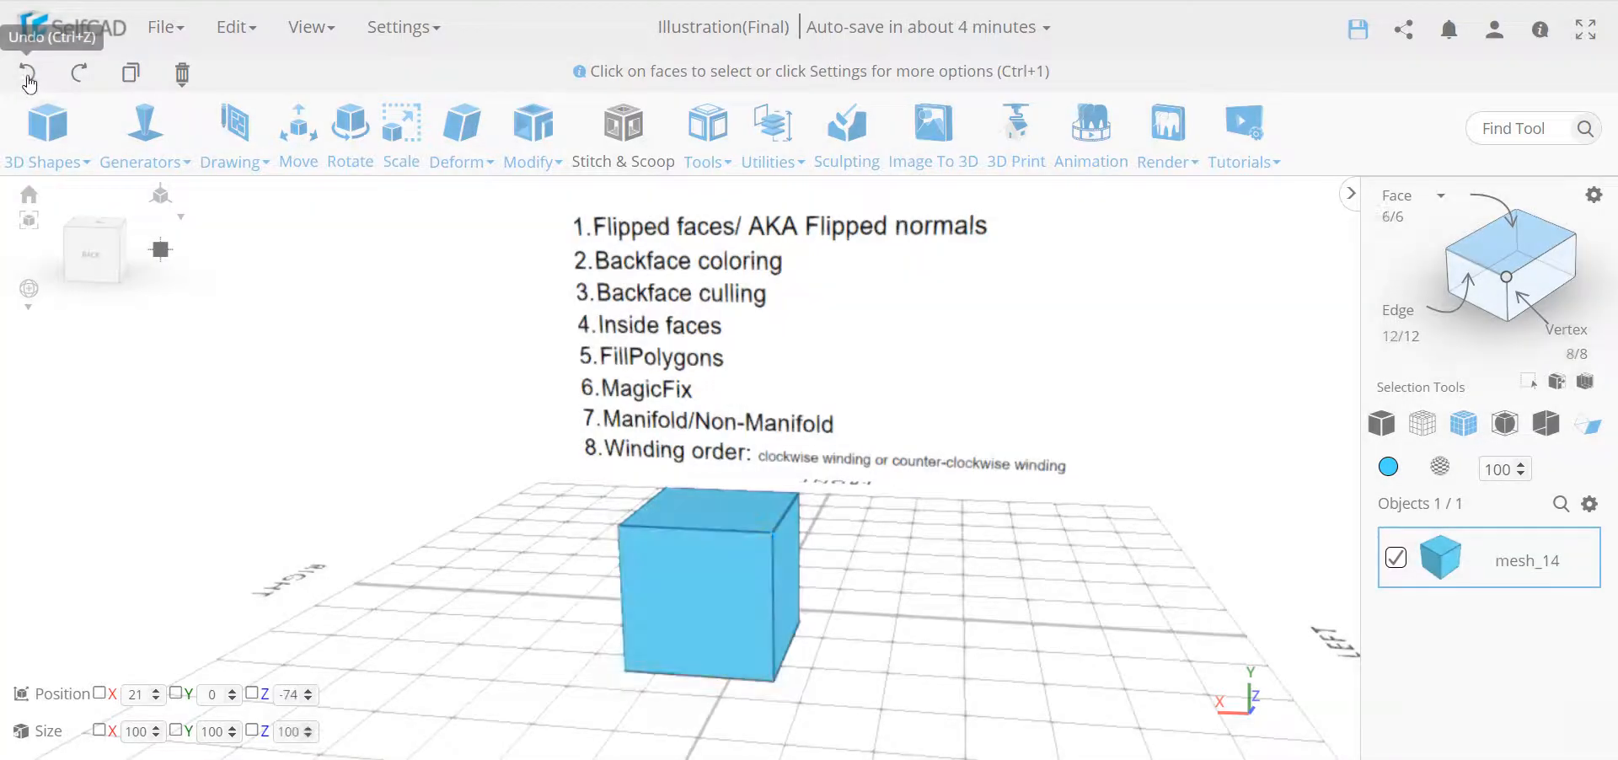
# Select the cube's back-side face and extrude it by 20 with Cut Intersections enabled.
pyautogui.moveTo(936, 608); pyautogui.dragTo(1042, 495, button='right')
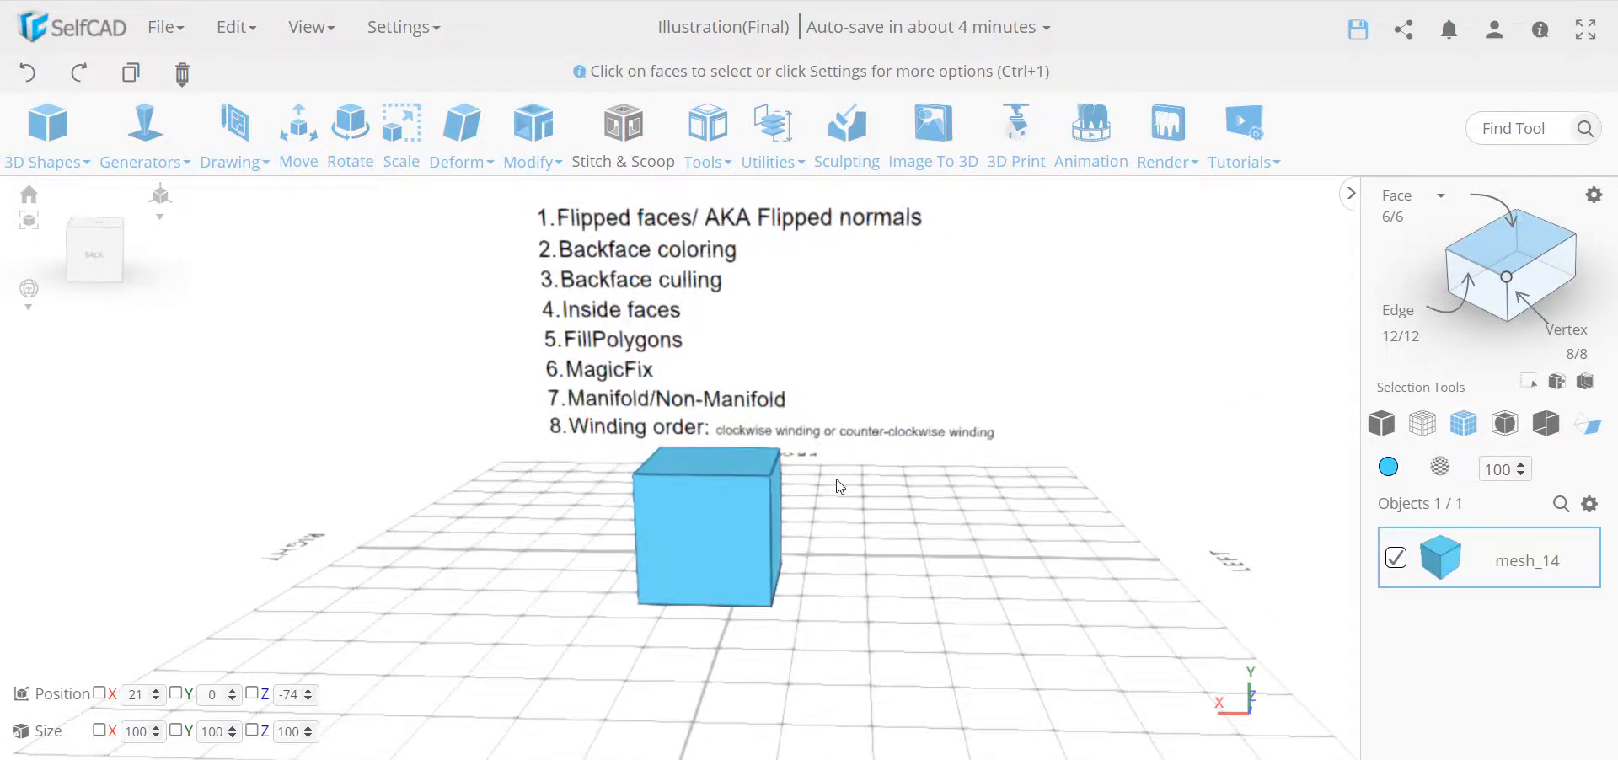
pyautogui.click(738, 536)
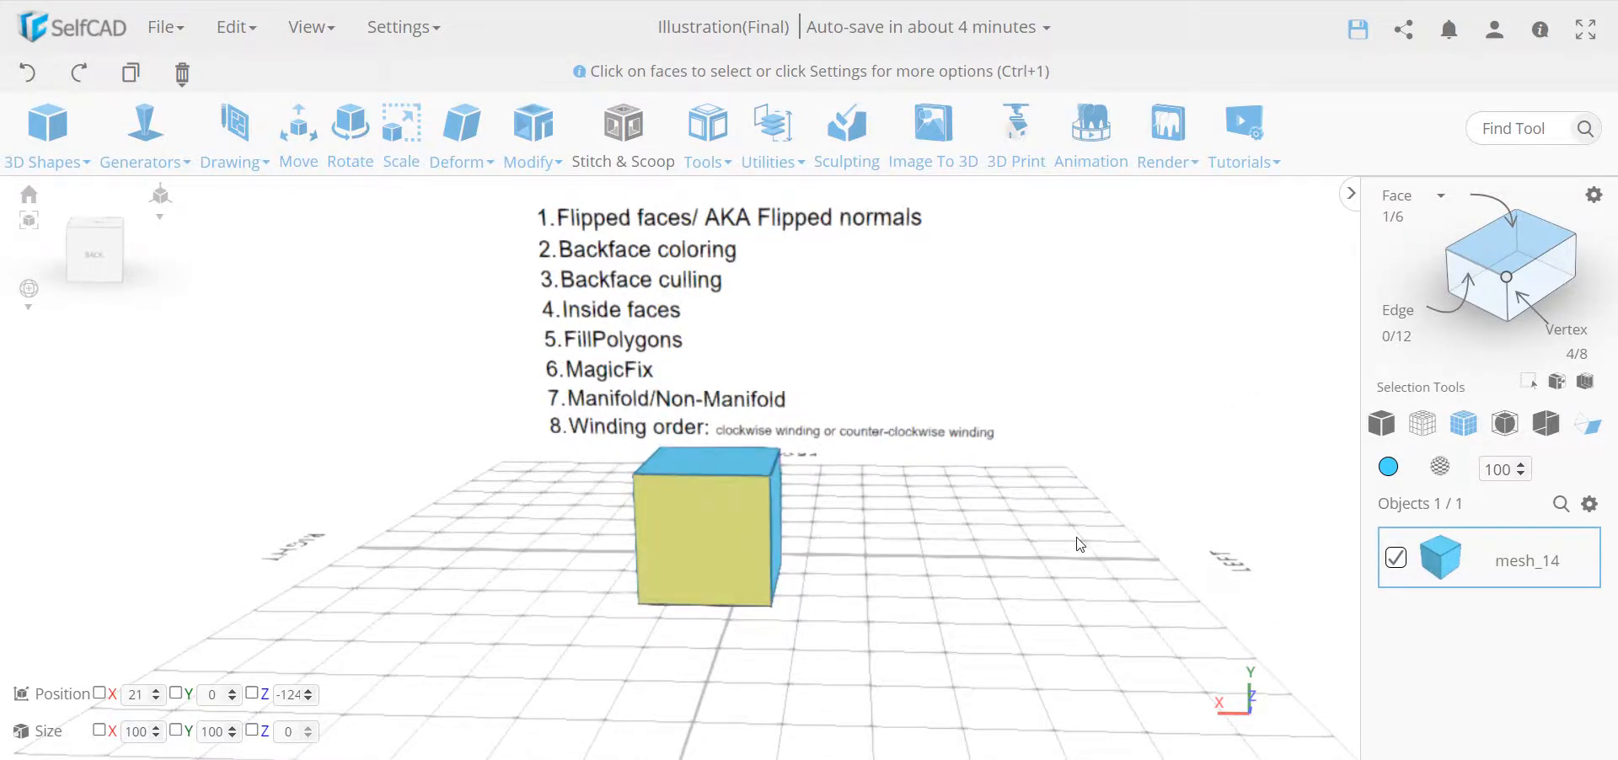
pyautogui.click(531, 151)
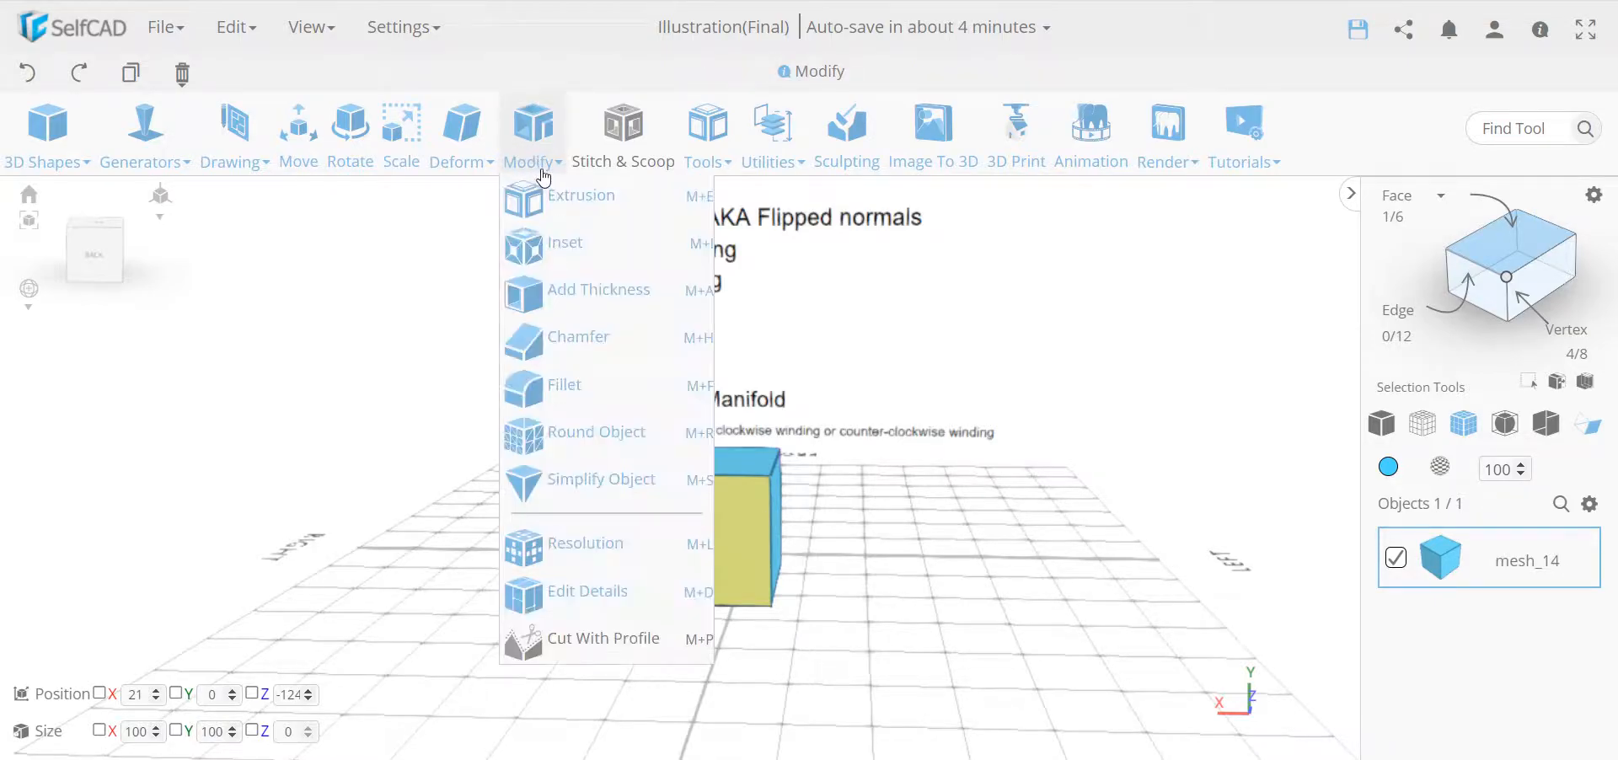
pyautogui.click(548, 203)
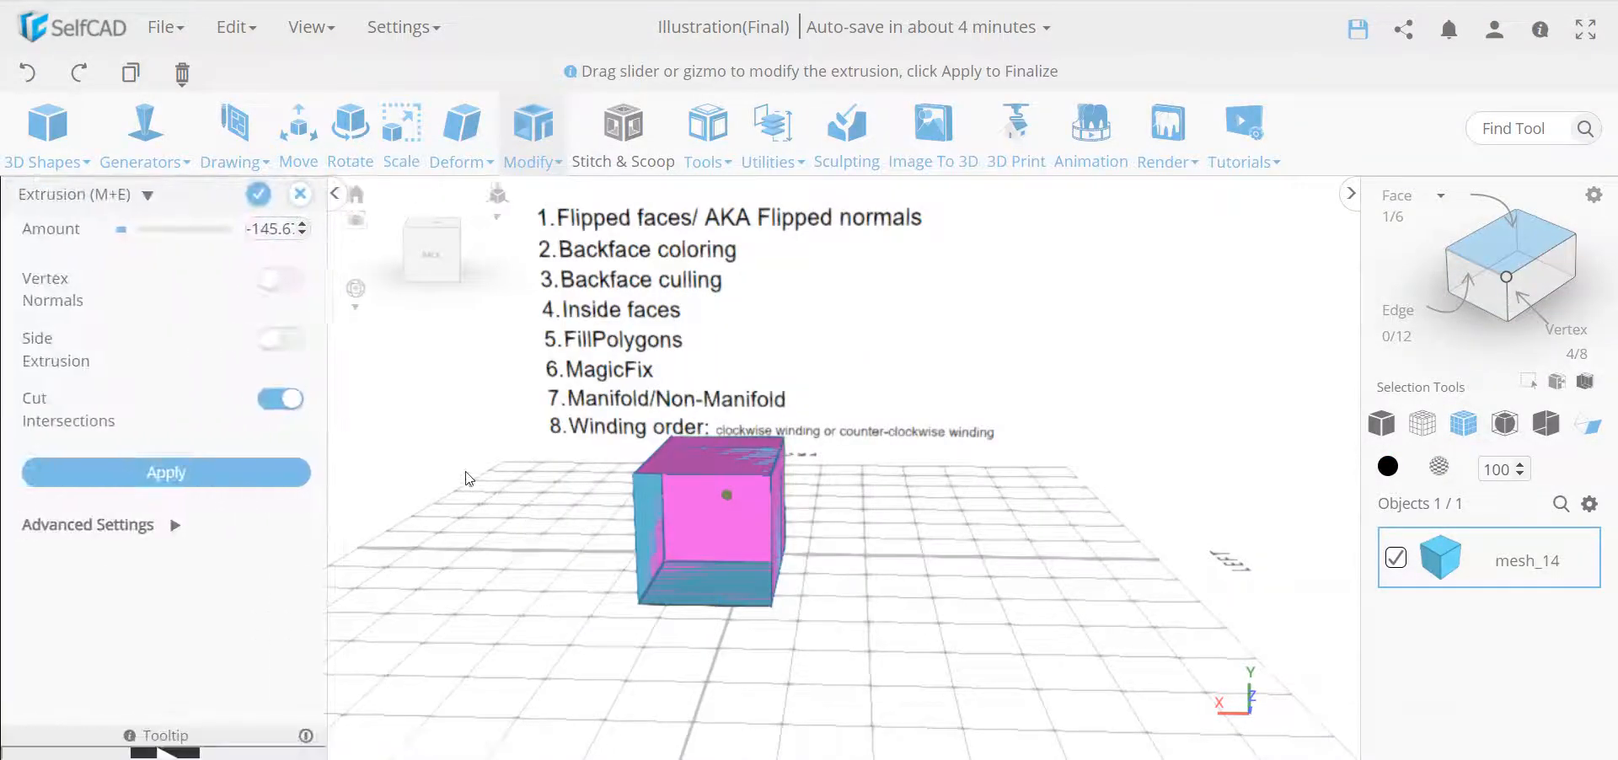
pyautogui.doubleClick(281, 239)
pyautogui.write('20')
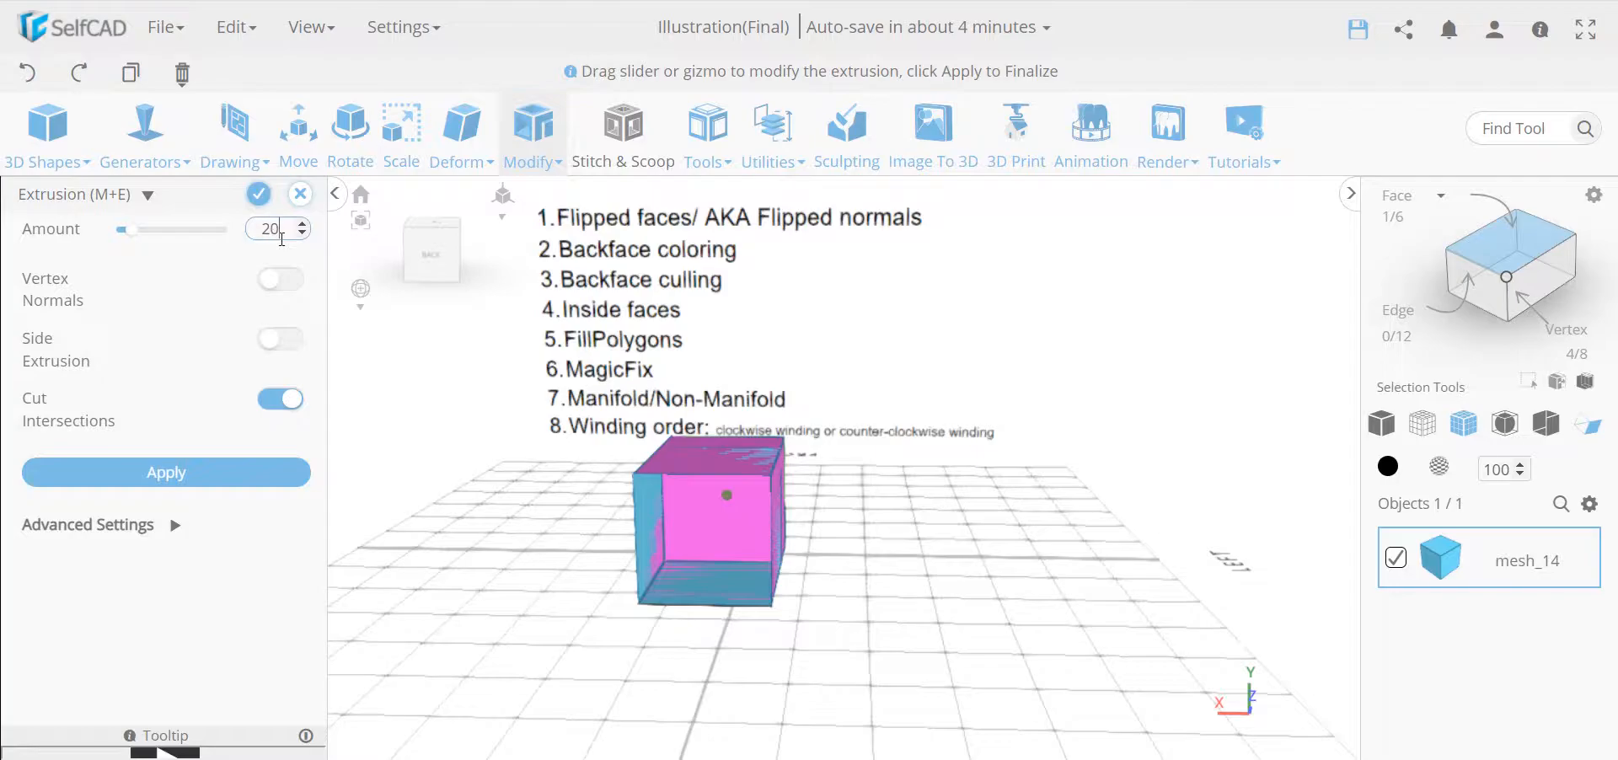
pyautogui.moveTo(570, 438); pyautogui.dragTo(918, 515)
pyautogui.click(259, 194)
pyautogui.moveTo(455, 412); pyautogui.dragTo(561, 647)
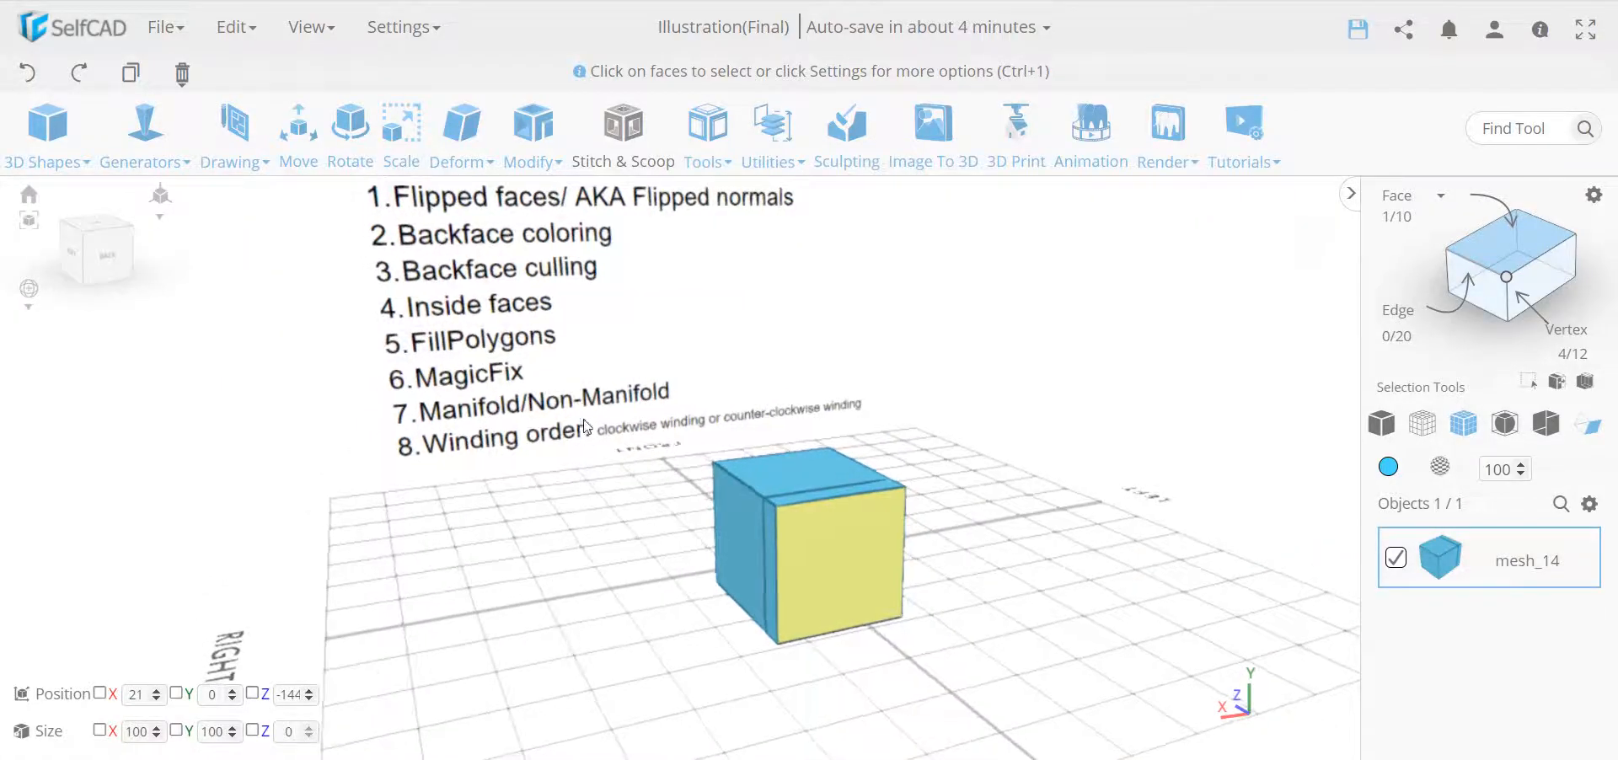
# Inset the cube's back-side face by 20.
pyautogui.click(534, 131)
pyautogui.click(563, 242)
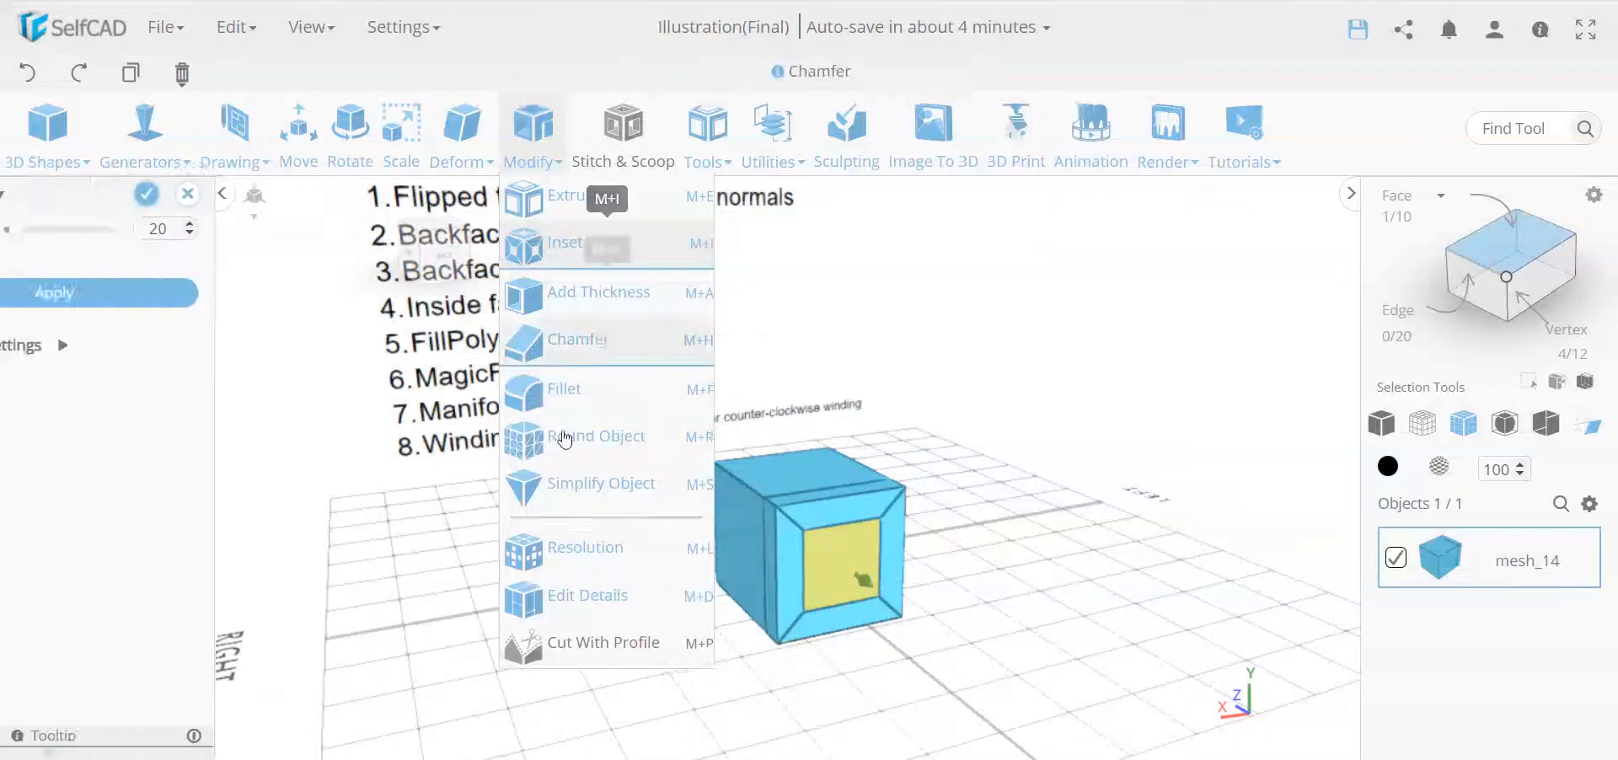
pyautogui.click(261, 199)
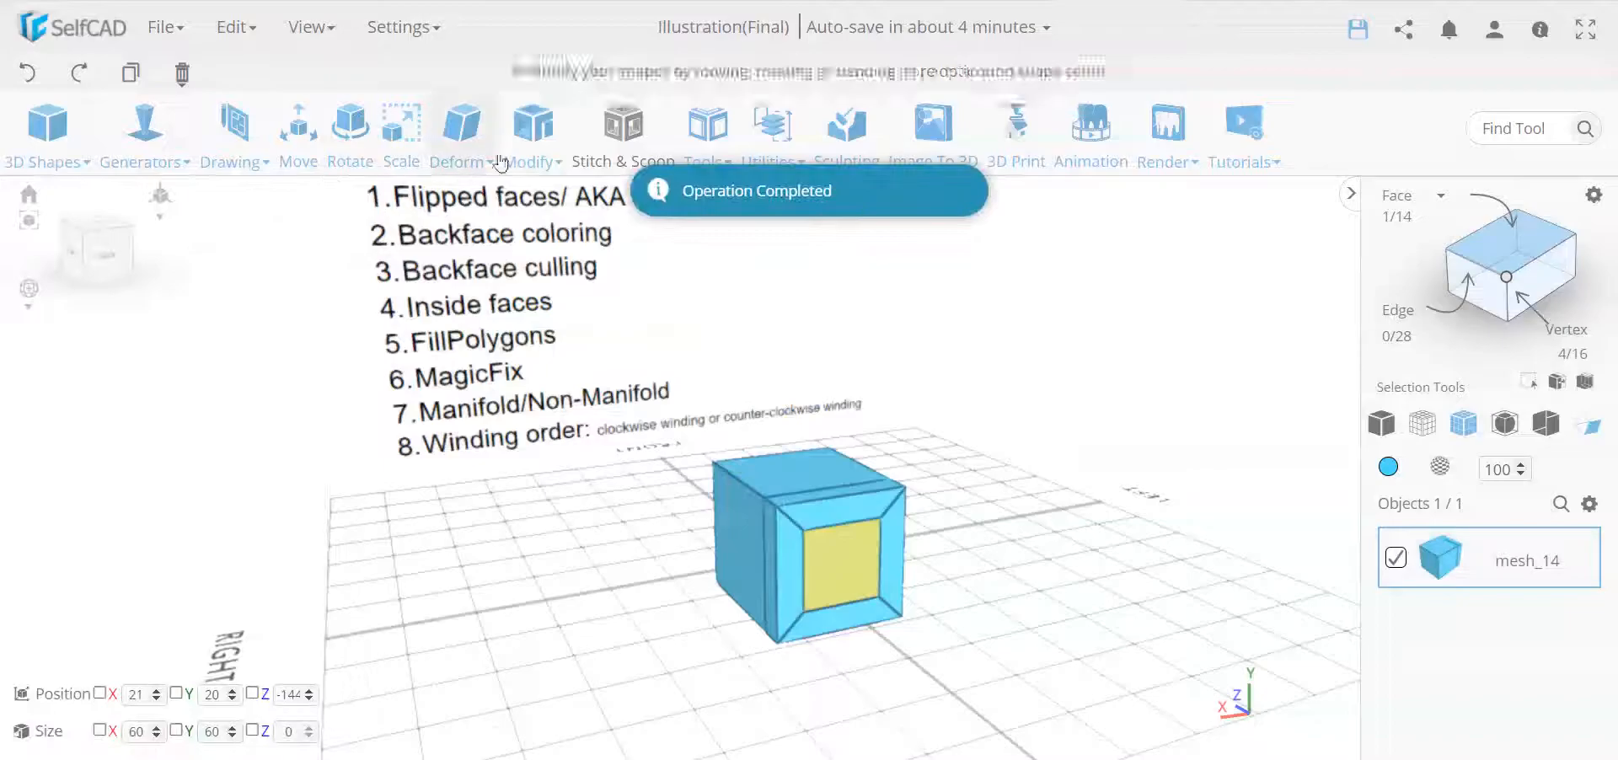
pyautogui.click(534, 128)
pyautogui.click(557, 186)
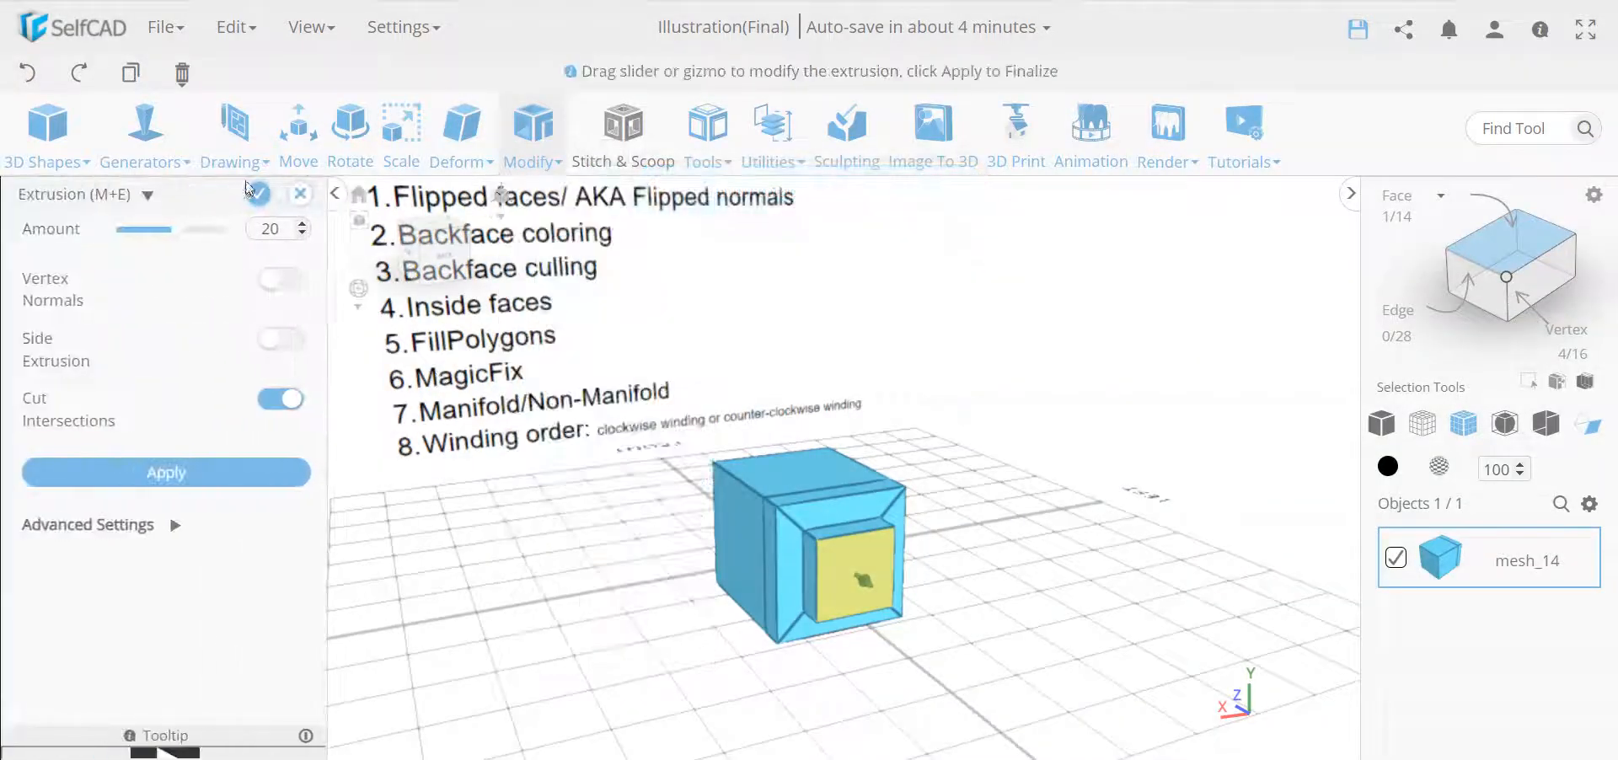
pyautogui.click(253, 195)
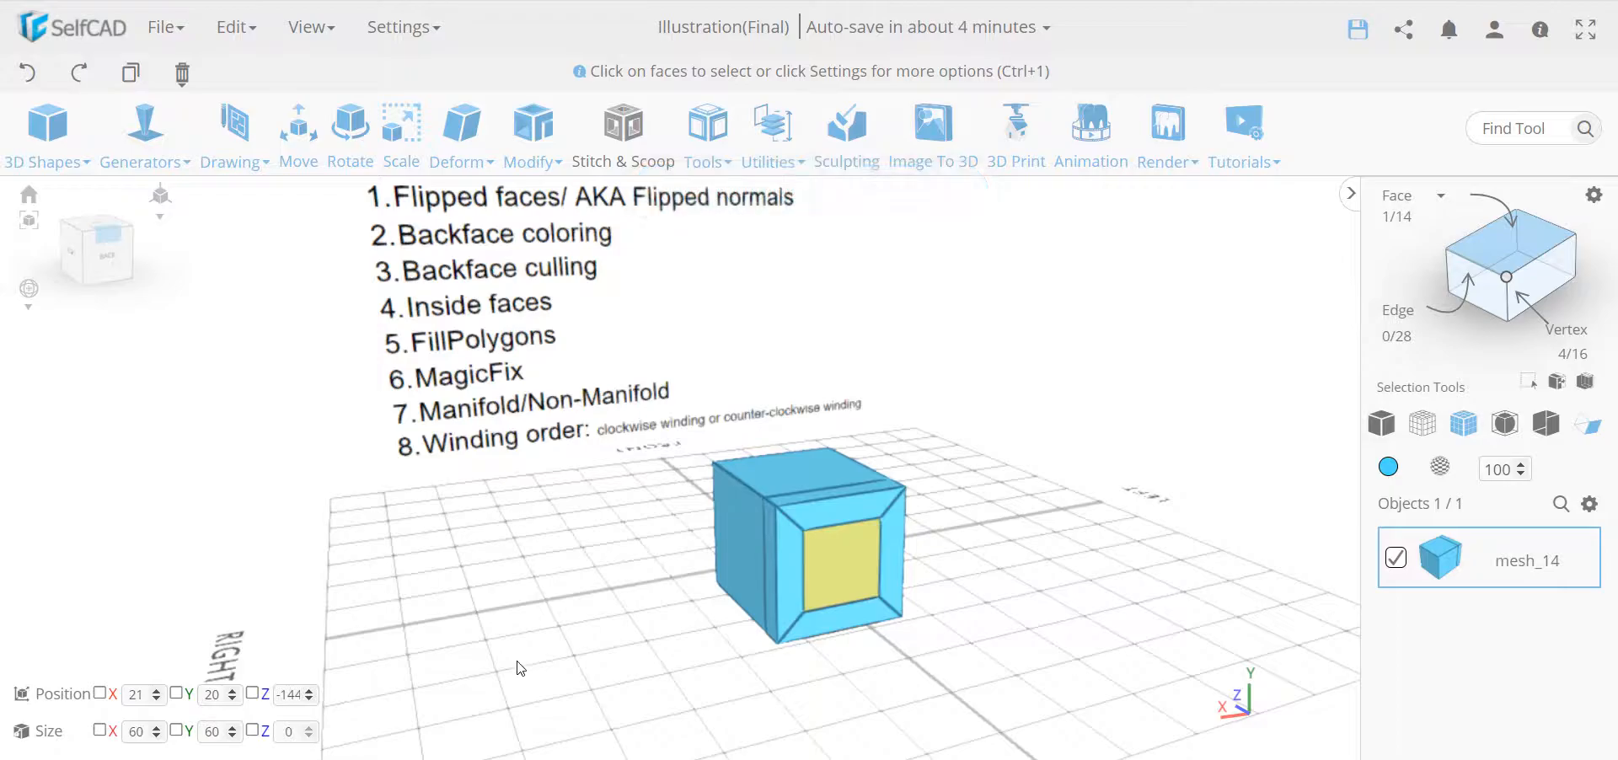
# Select the four border faces around the inset back-side face and extrude them by 20.
pyautogui.moveTo(523, 669); pyautogui.dragTo(497, 654)
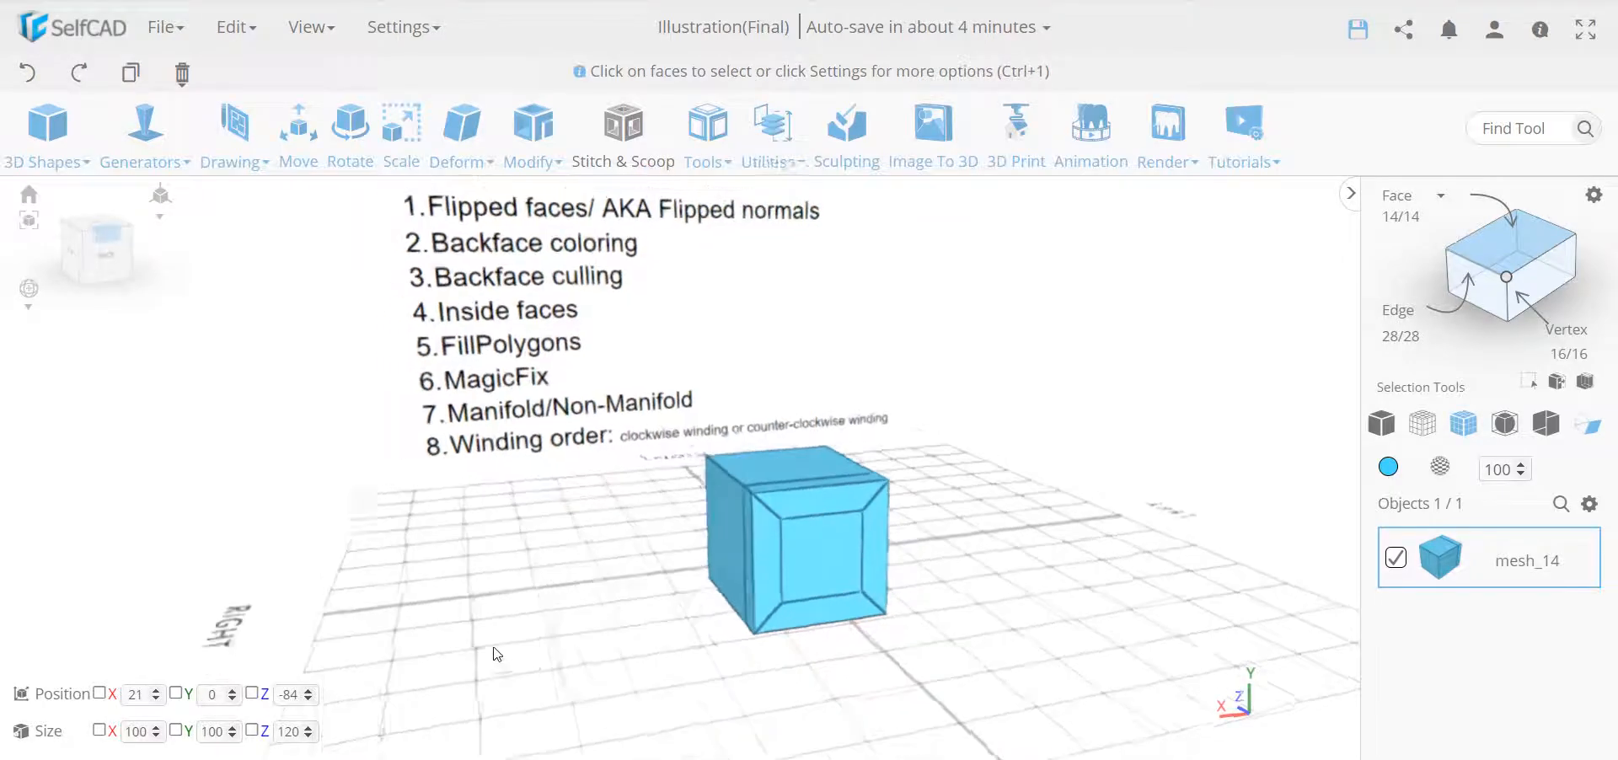
pyautogui.click(807, 503)
pyautogui.click(867, 534)
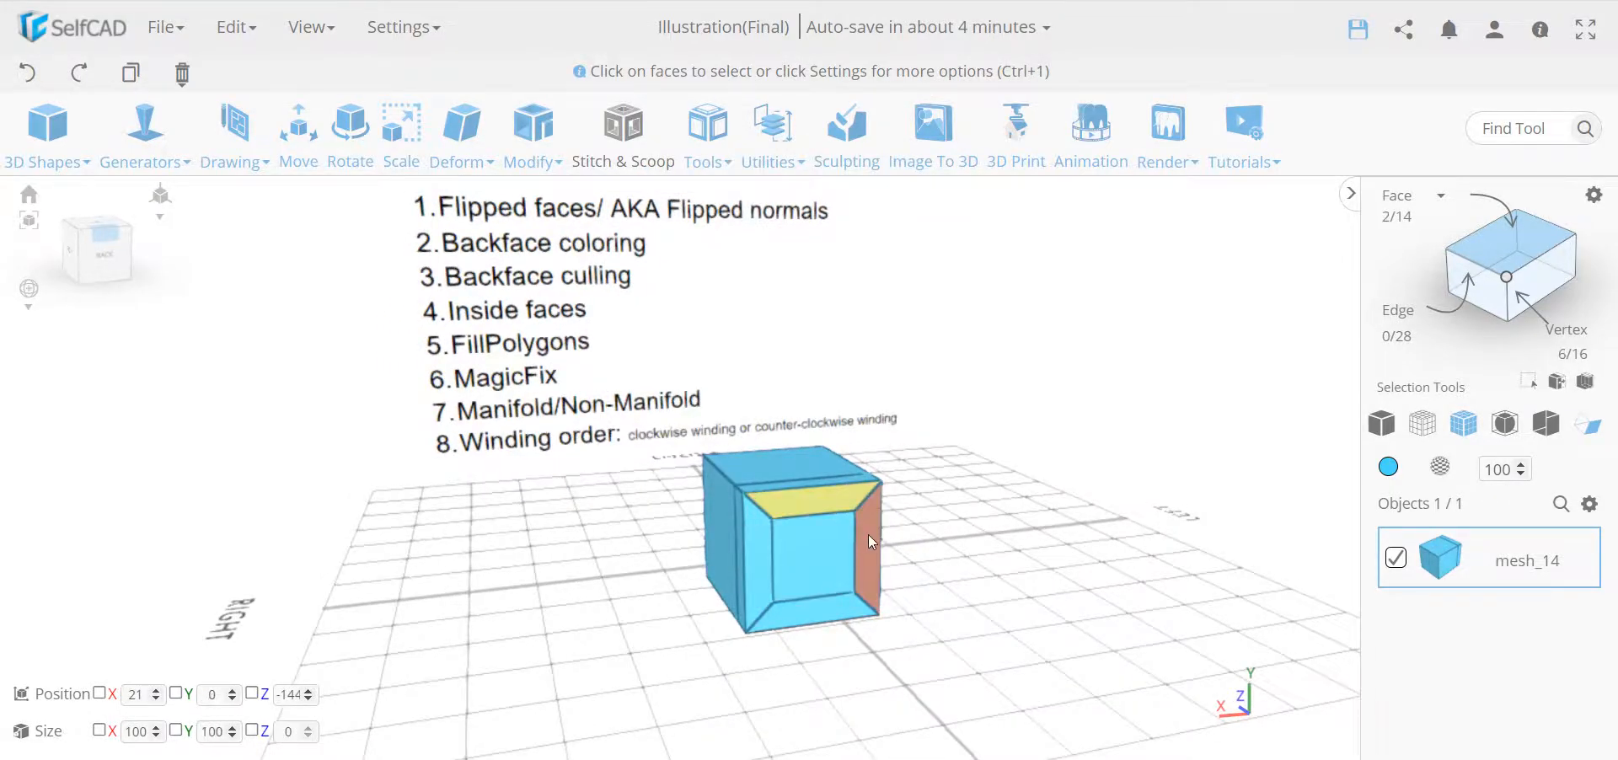
pyautogui.click(768, 548)
pyautogui.click(803, 614)
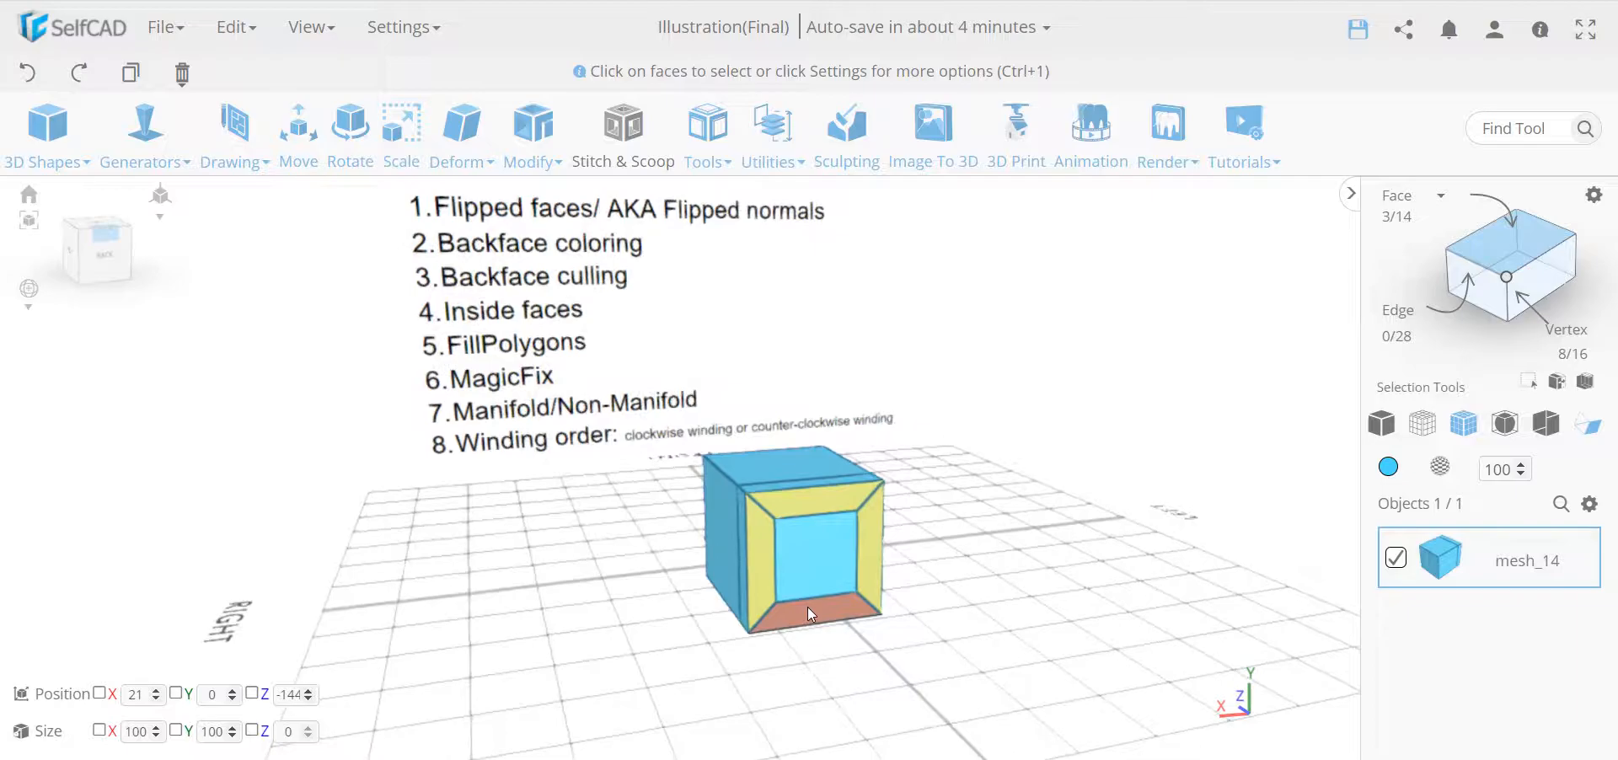
pyautogui.moveTo(807, 607); pyautogui.dragTo(744, 704)
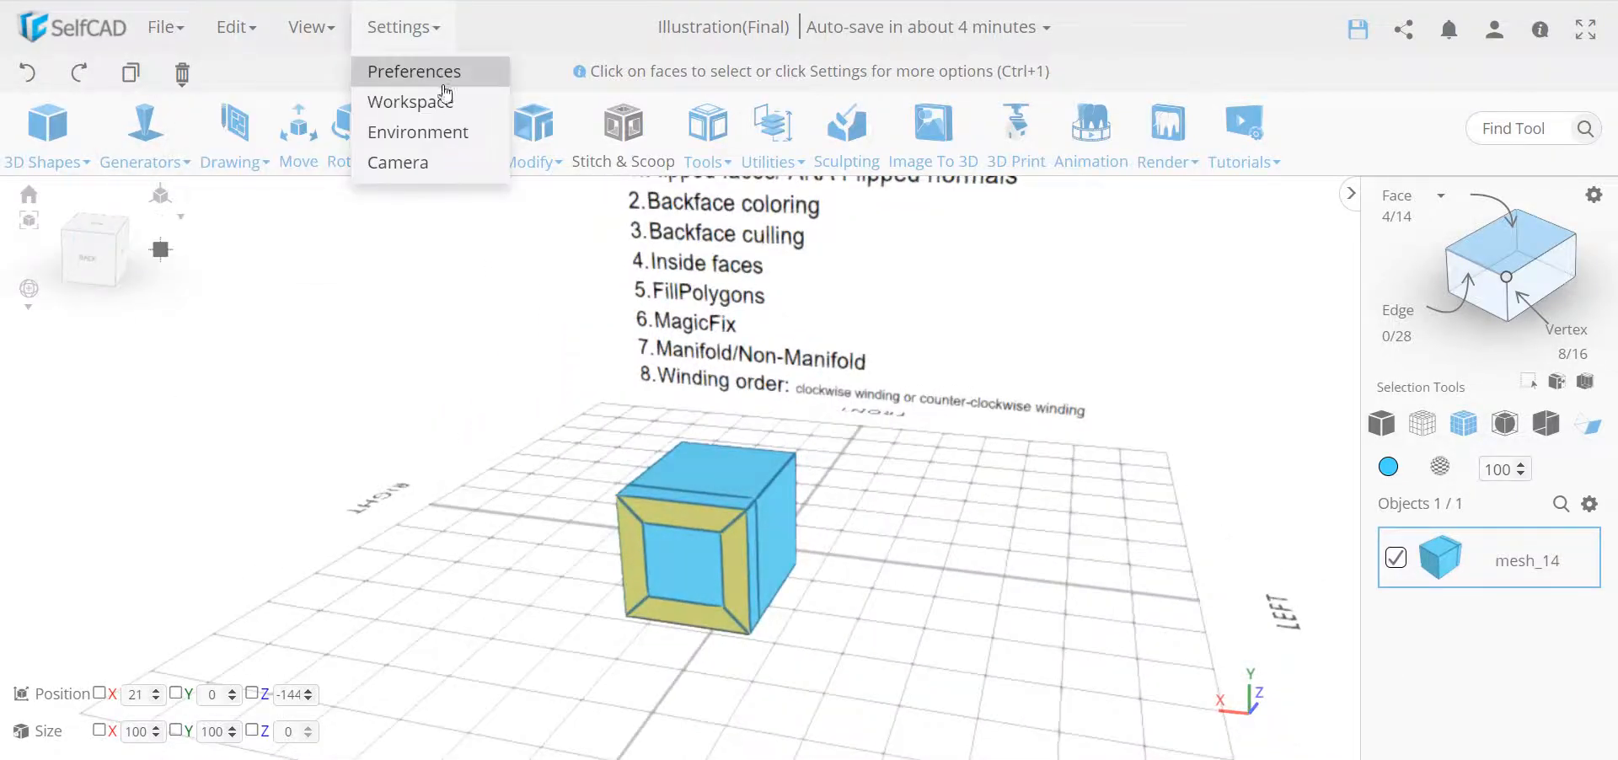
pyautogui.click(533, 139)
pyautogui.click(555, 201)
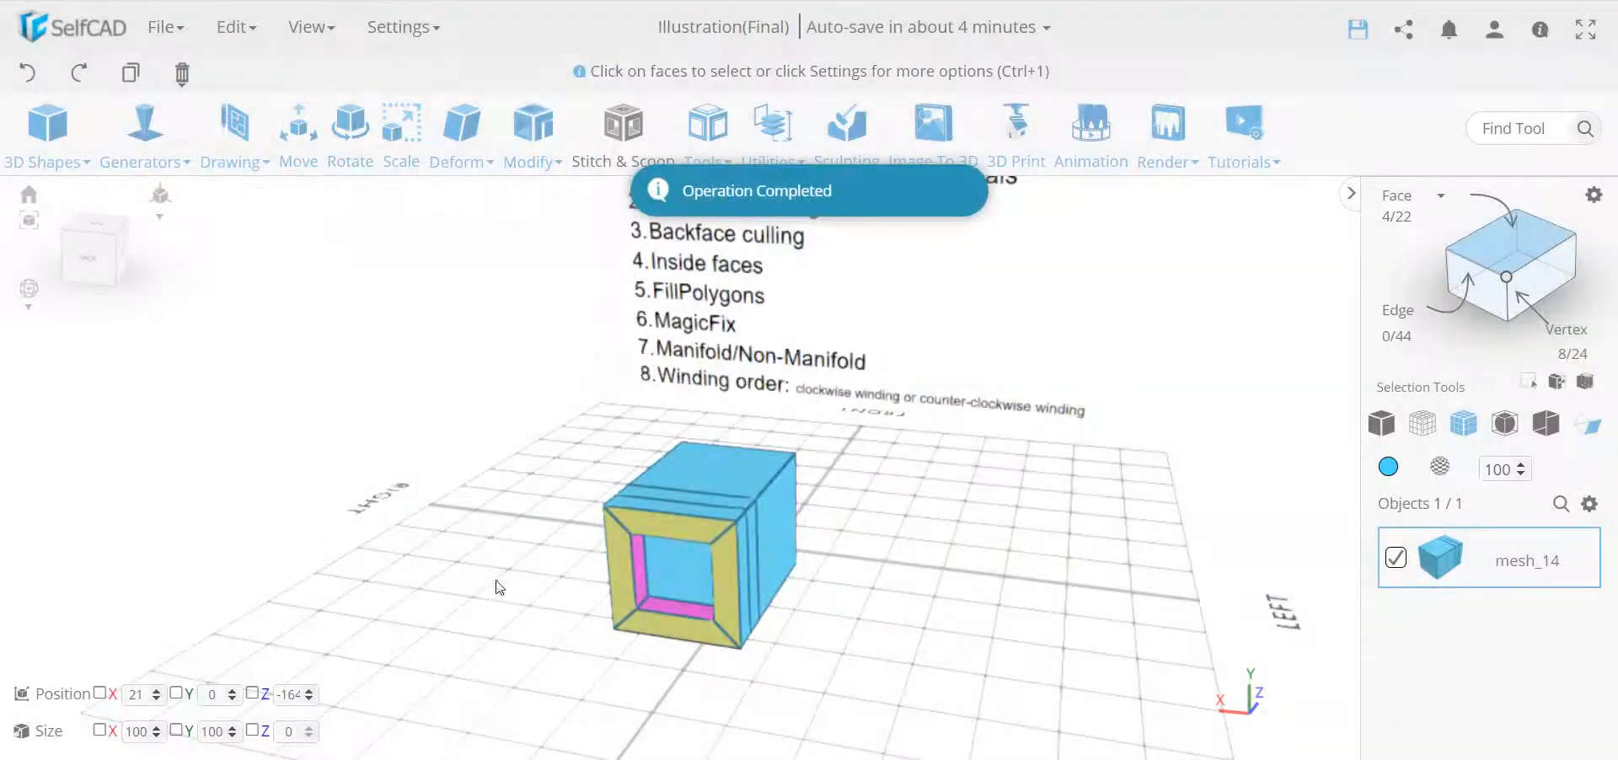
# Clear the face selection, check the recess's inside faces with back face culling switched on, and switch culling off again.
pyautogui.click(494, 578)
pyautogui.moveTo(495, 578); pyautogui.dragTo(469, 584)
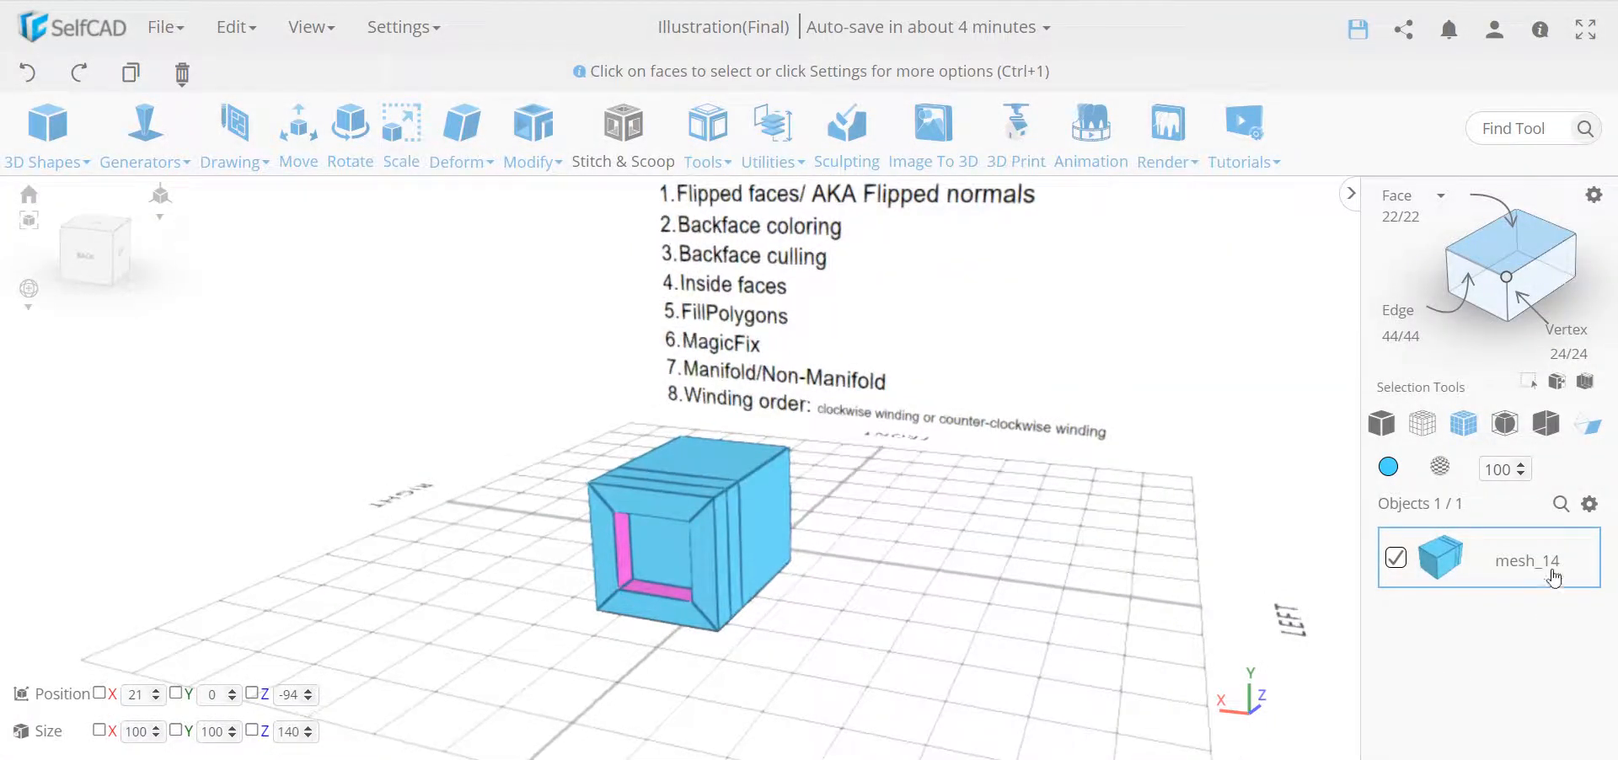
pyautogui.click(1543, 430)
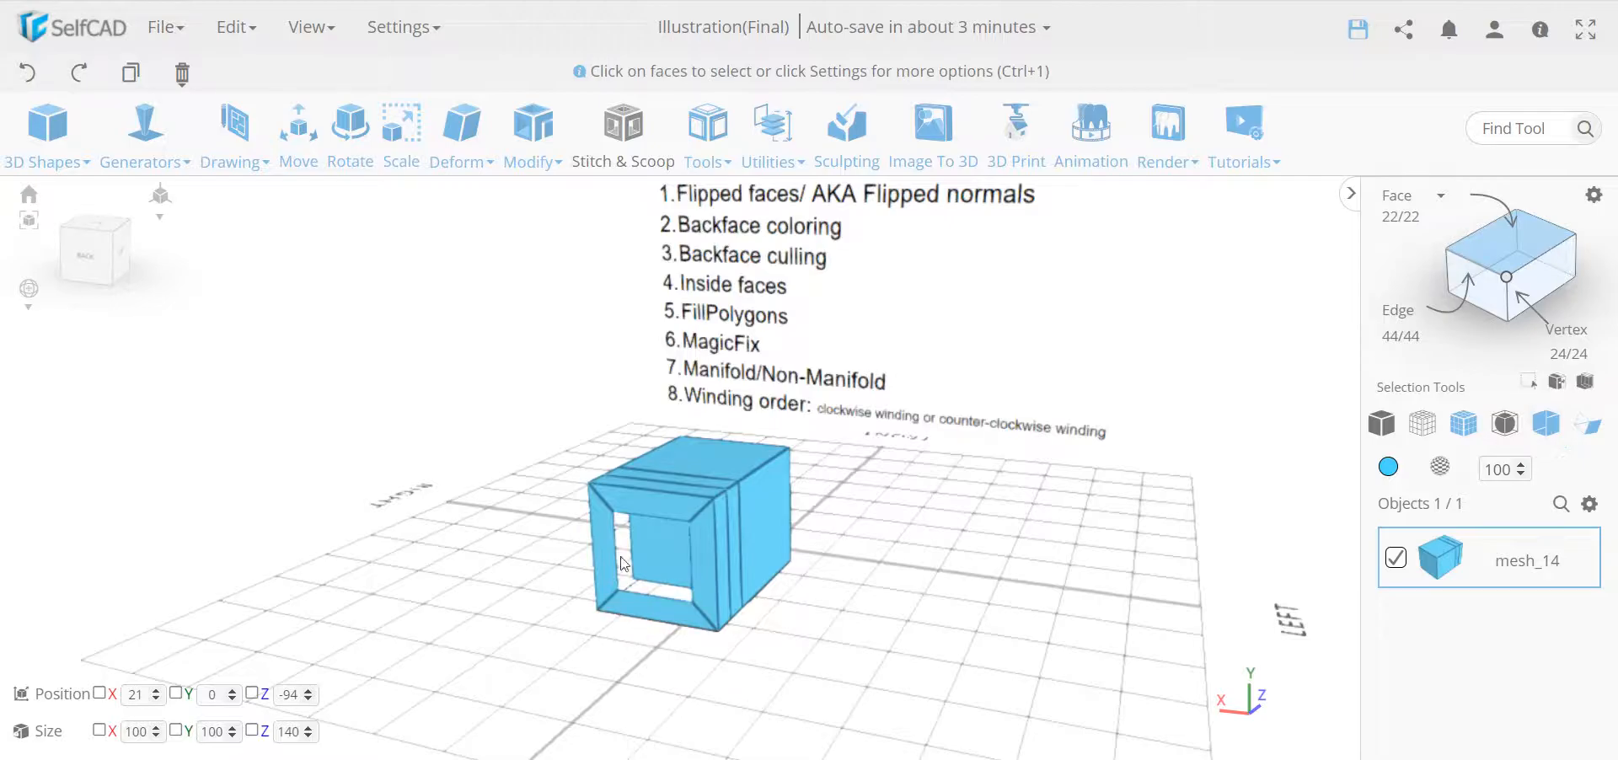
pyautogui.click(1551, 429)
pyautogui.moveTo(751, 672); pyautogui.dragTo(1014, 674)
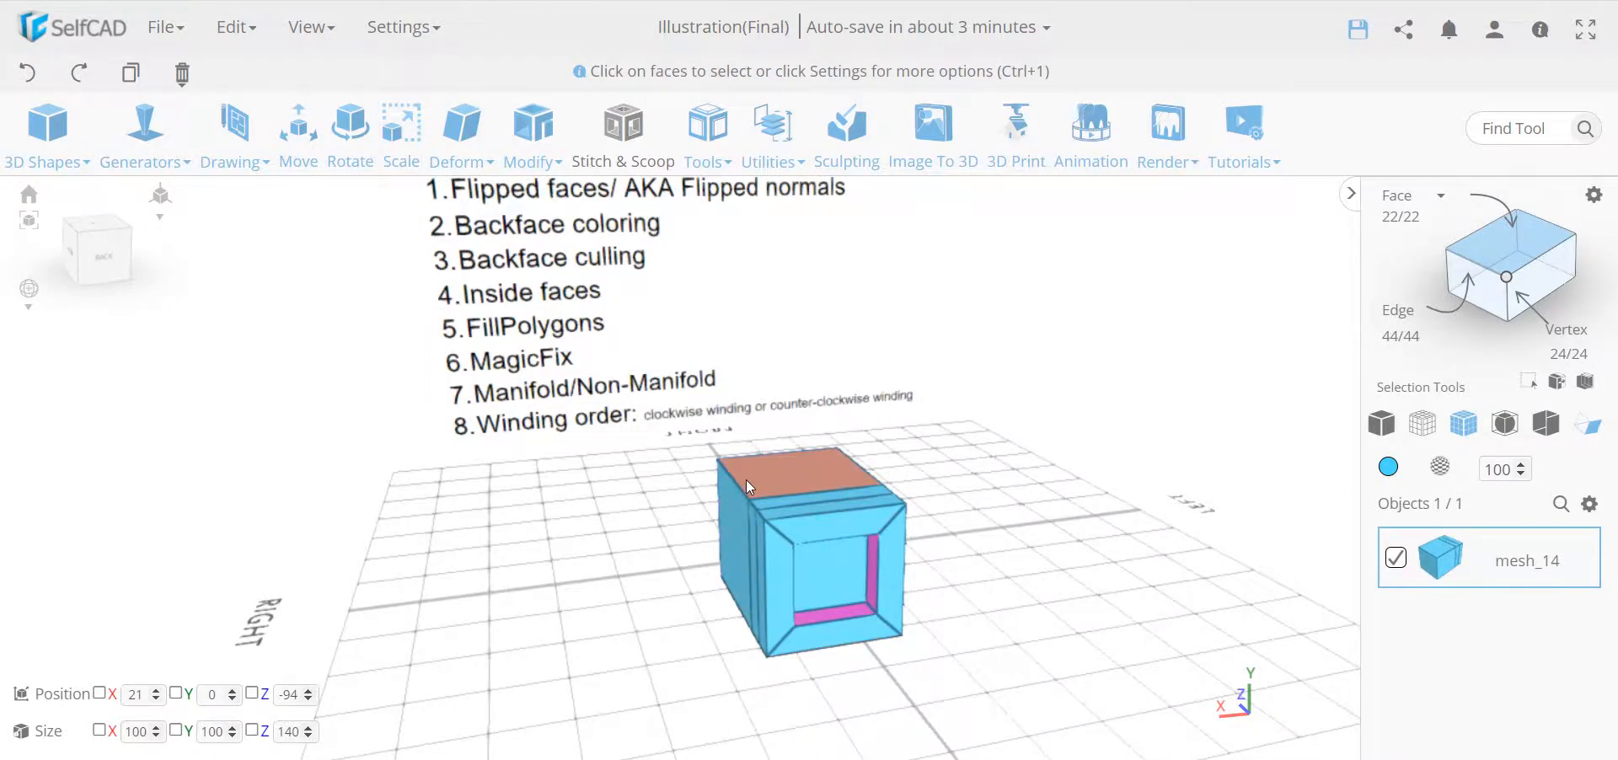
# Select the large top face of the cube and extrude it inward by -15.19 with Cut Intersections enabled.
pyautogui.moveTo(619, 548)
pyautogui.mouseDown()
pyautogui.moveTo(671, 553)
pyautogui.moveTo(773, 459)
pyautogui.mouseUp()
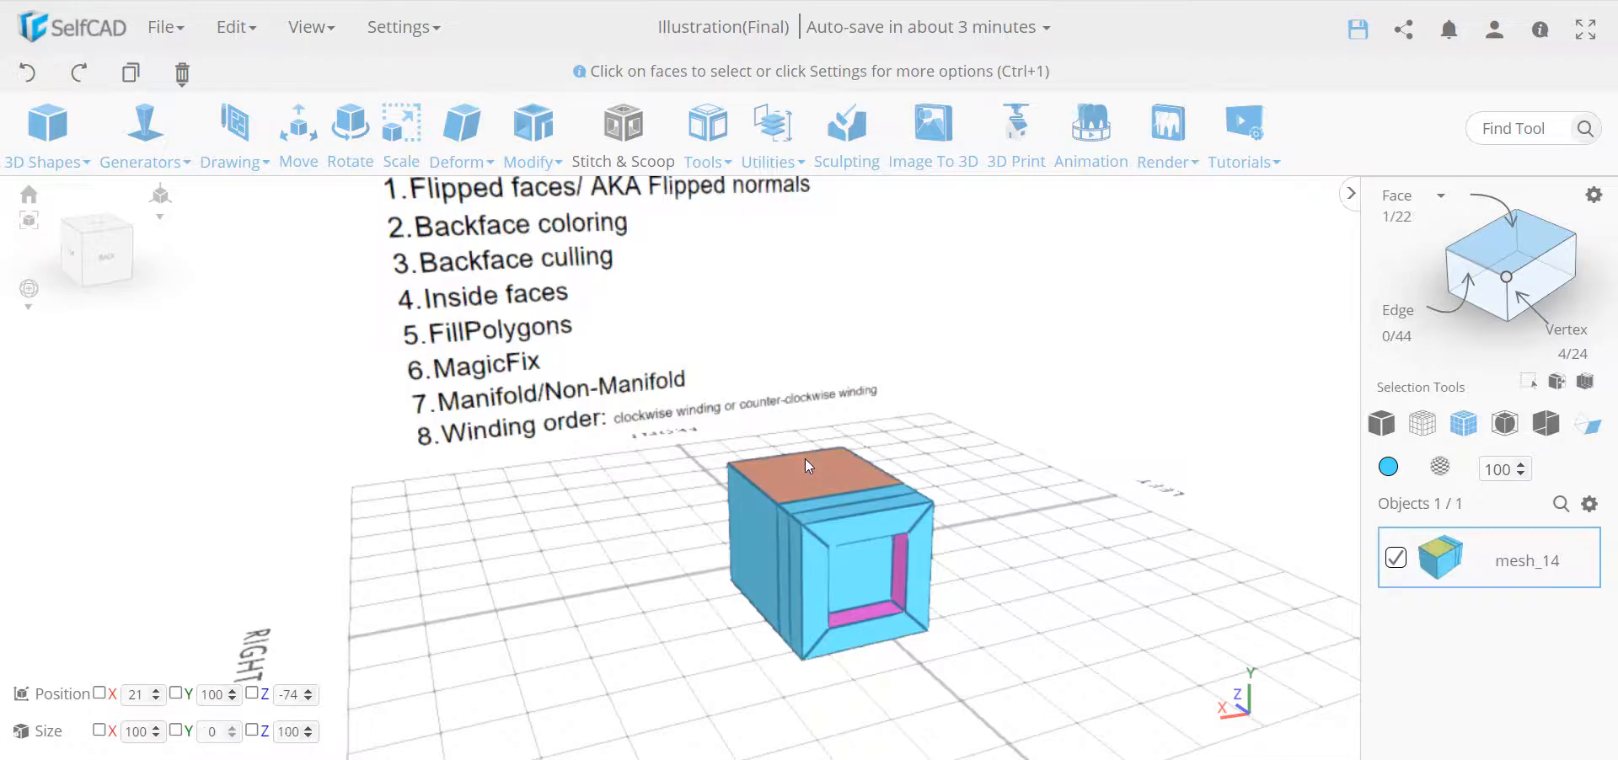
pyautogui.click(805, 464)
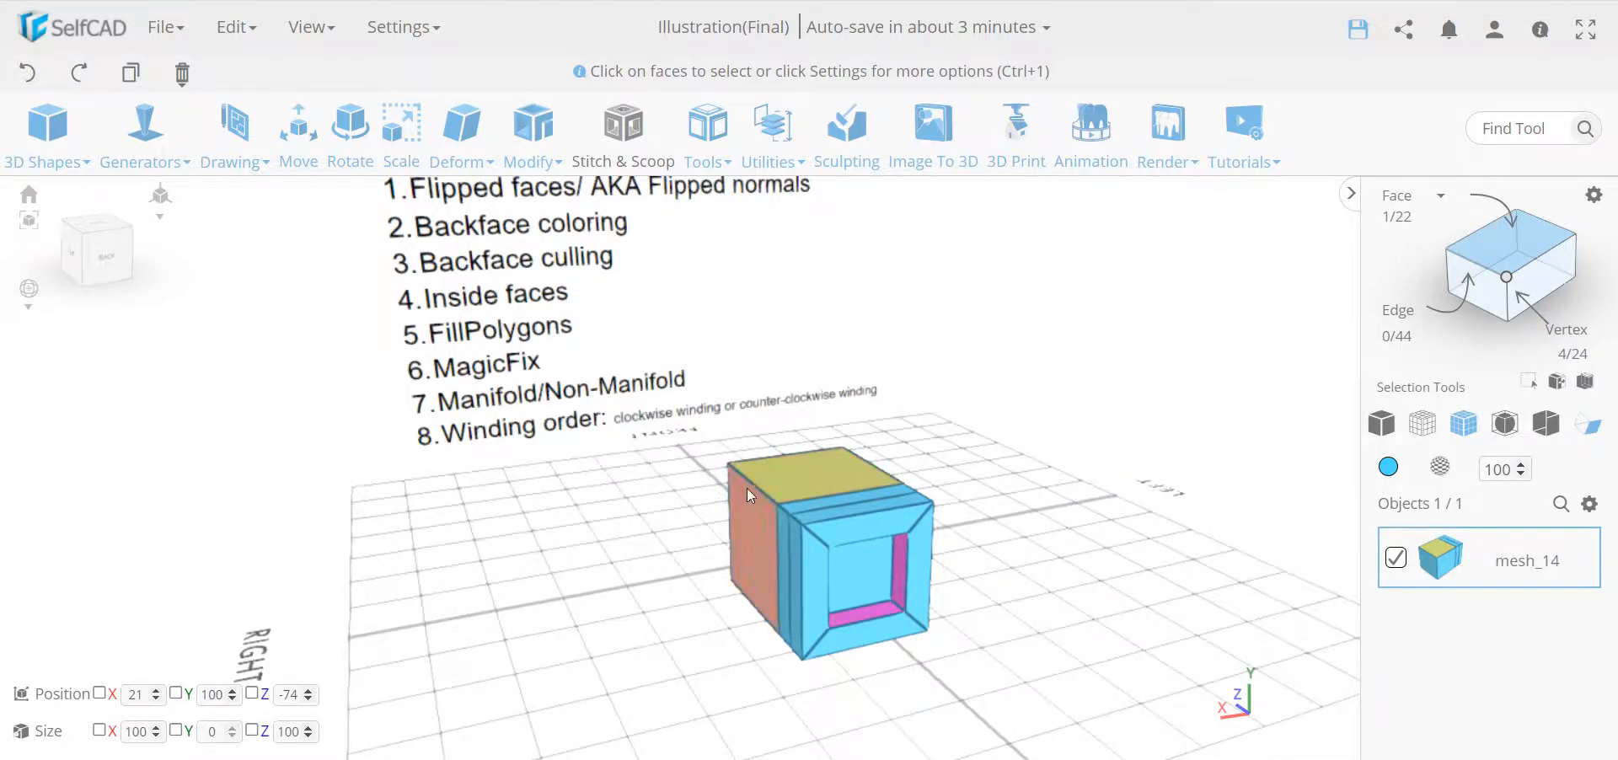
pyautogui.click(533, 156)
pyautogui.click(573, 201)
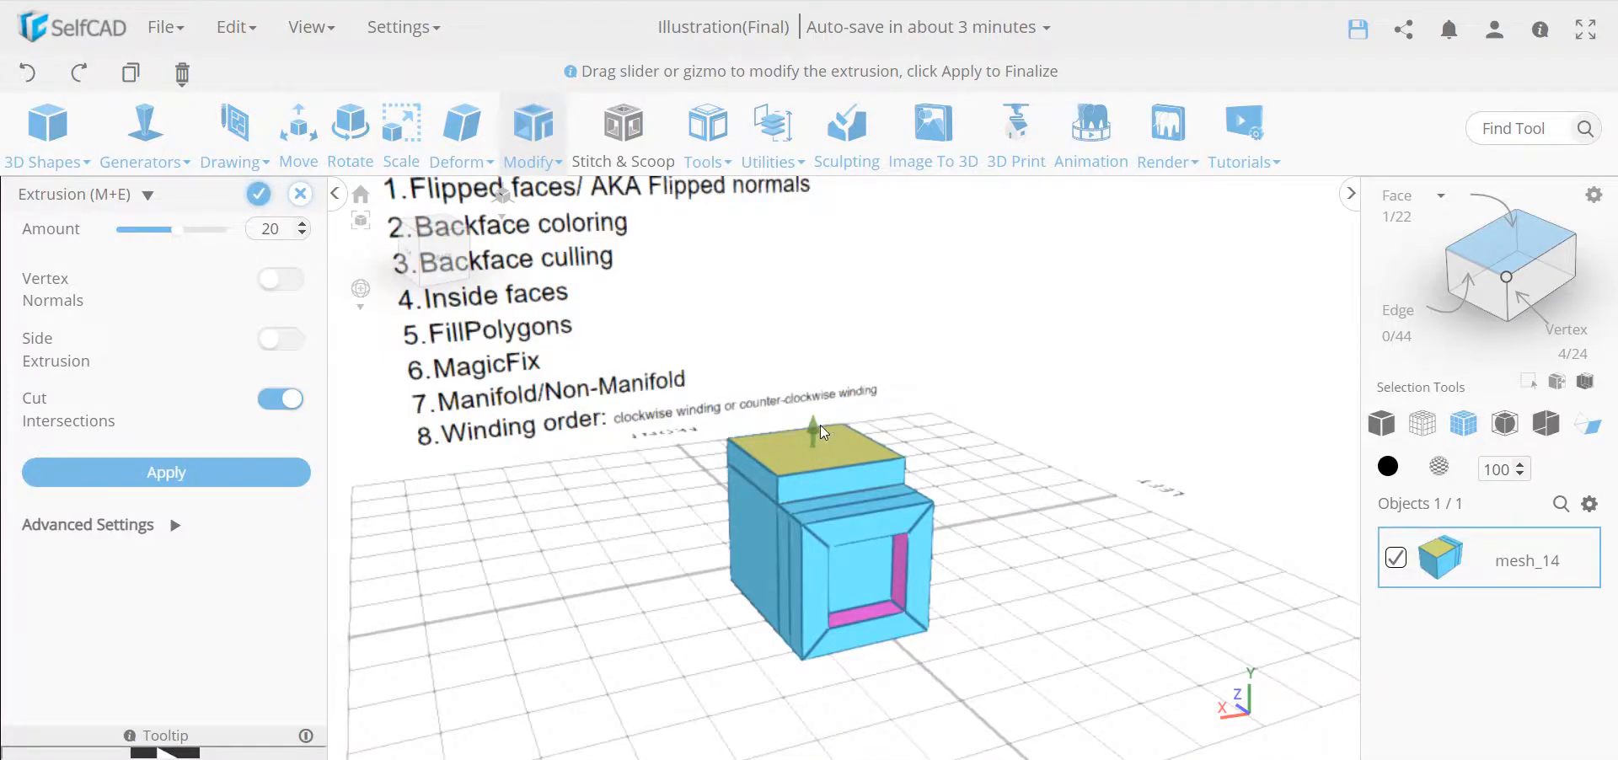
pyautogui.moveTo(816, 426); pyautogui.dragTo(817, 472)
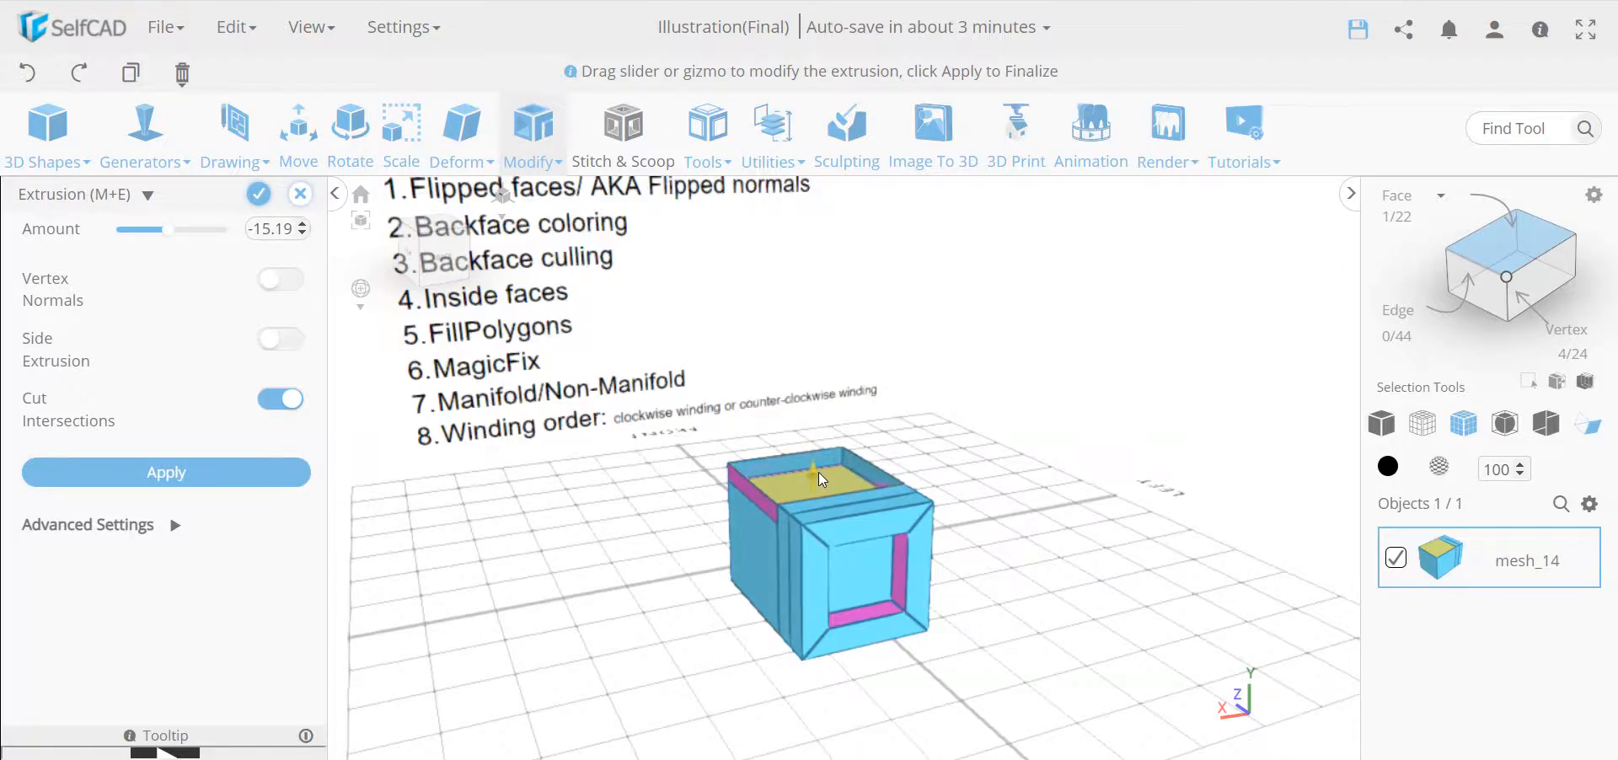
pyautogui.moveTo(641, 590); pyautogui.dragTo(749, 582, button='right')
pyautogui.click(263, 201)
# Add the large side face to the top-face selection and try extruding both outward by 29.83.
pyautogui.moveTo(792, 493)
pyautogui.mouseDown(button='right')
pyautogui.moveTo(894, 489)
pyautogui.moveTo(718, 549)
pyautogui.moveTo(635, 534)
pyautogui.moveTo(777, 472)
pyautogui.mouseUp(button='right')
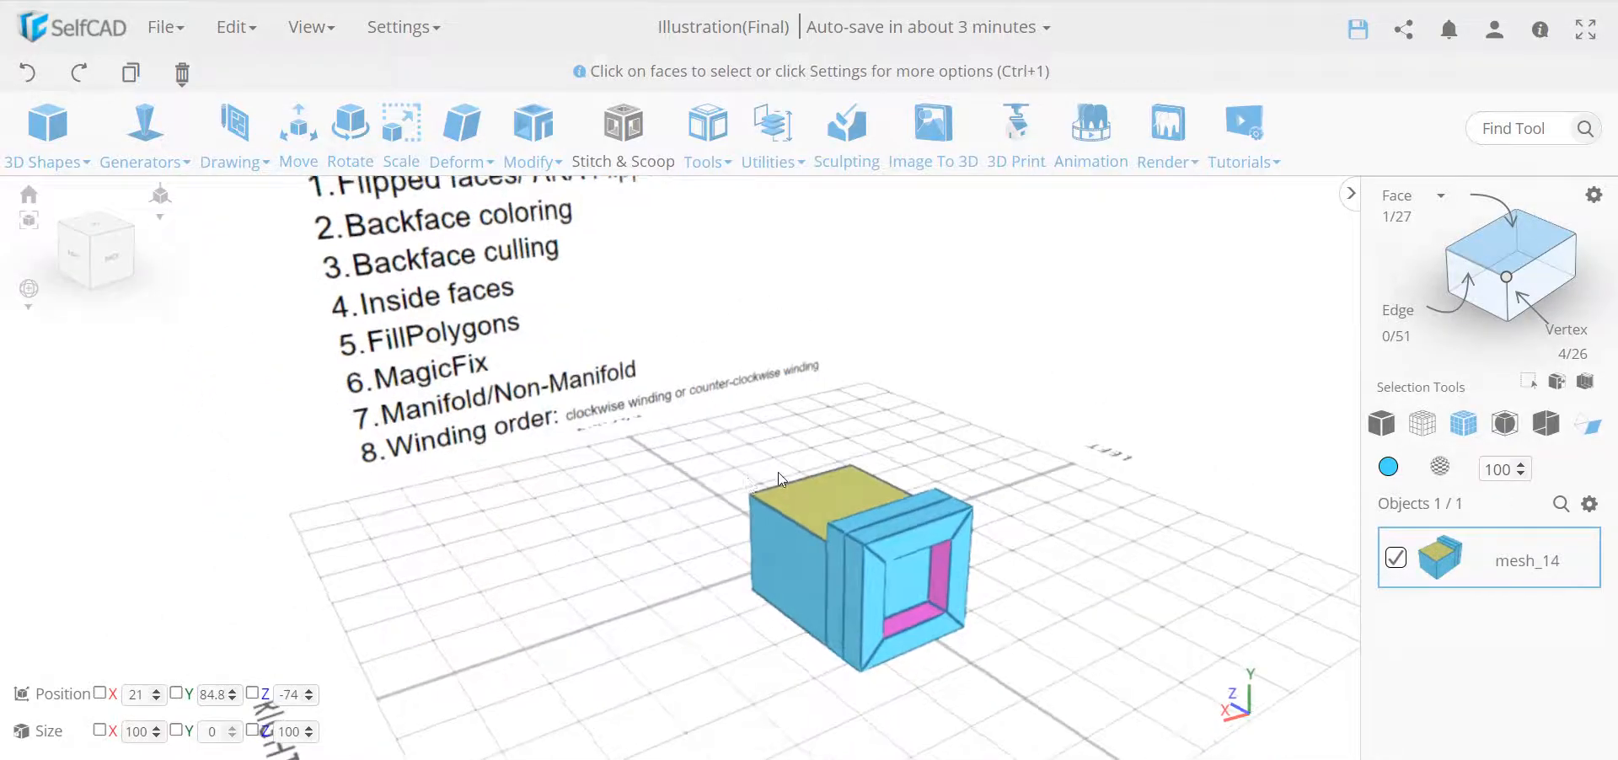
pyautogui.click(777, 554)
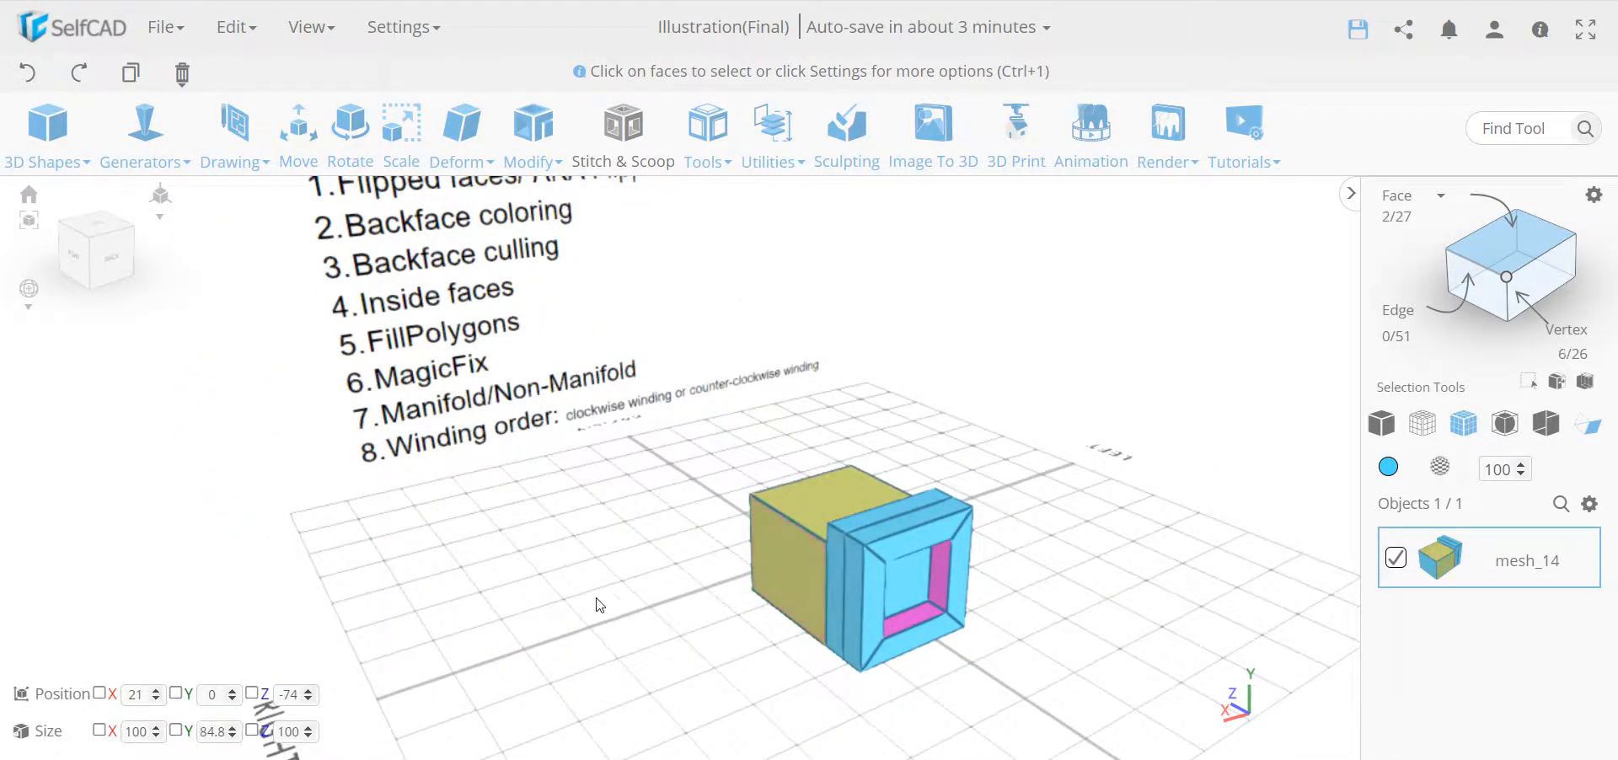
pyautogui.moveTo(777, 553); pyautogui.dragTo(672, 577, button='right')
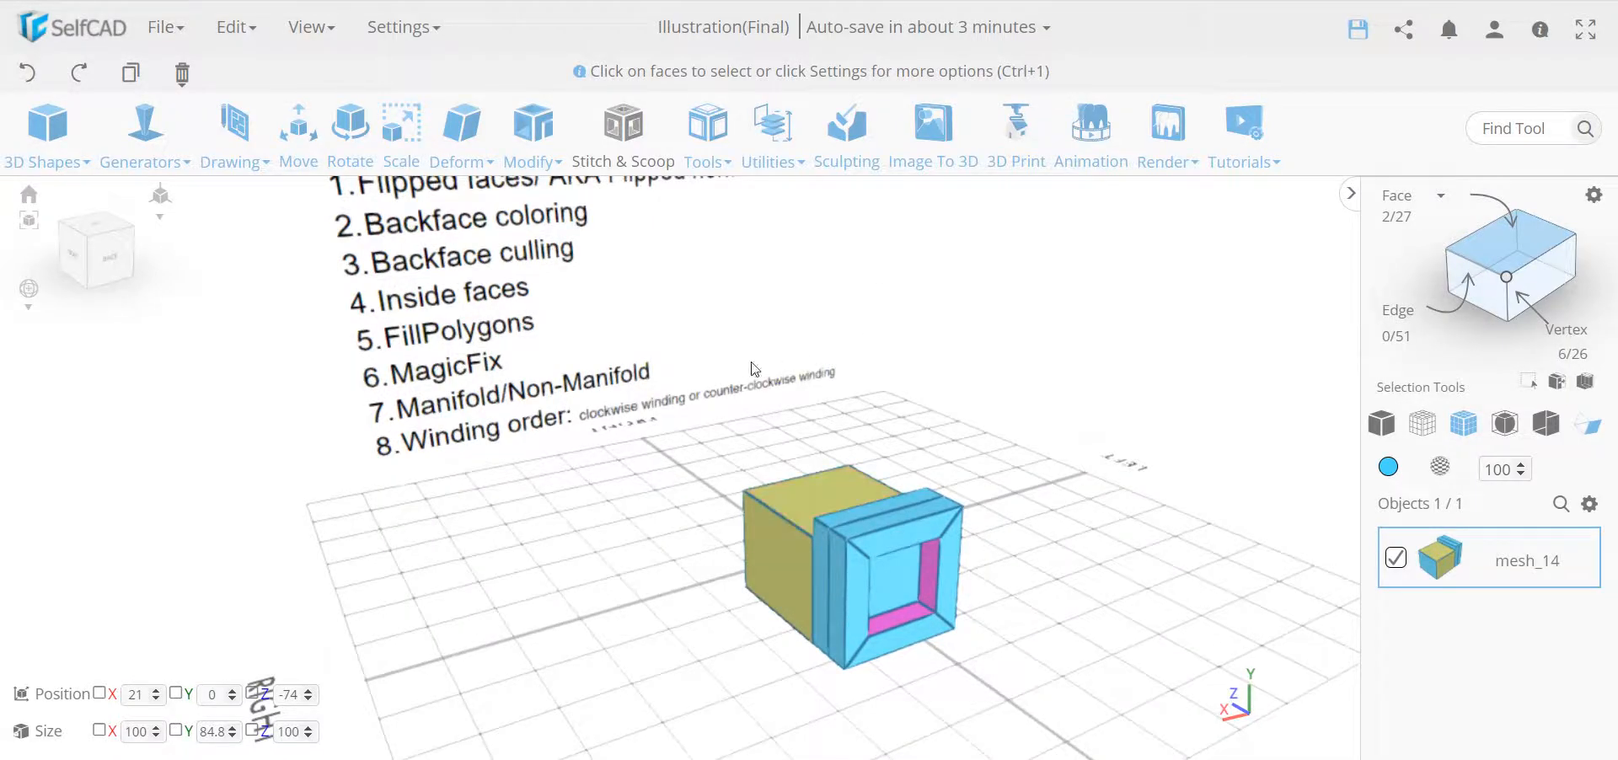
pyautogui.click(532, 126)
pyautogui.click(563, 203)
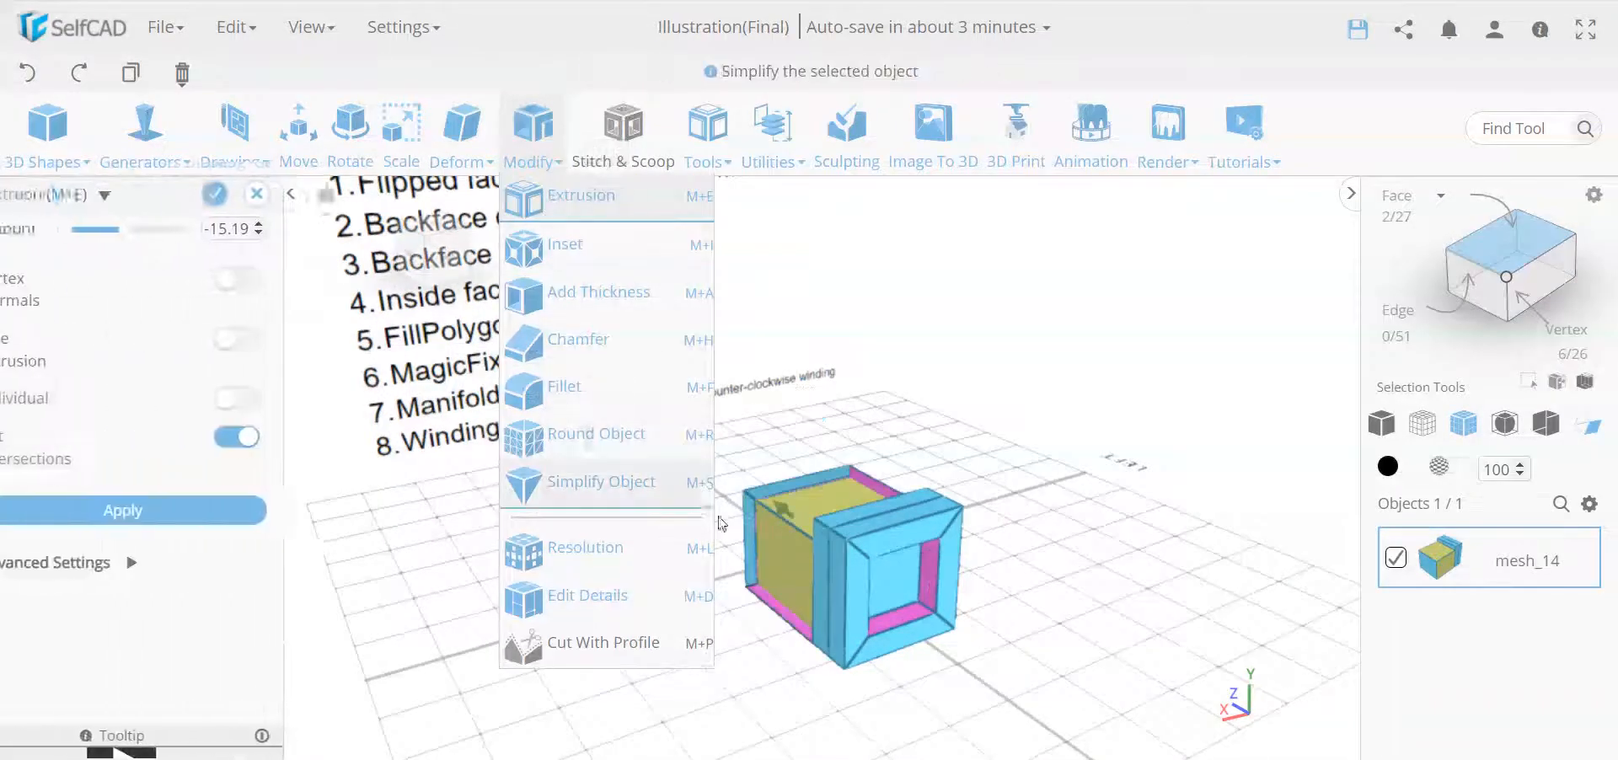
pyautogui.moveTo(785, 509); pyautogui.dragTo(759, 472)
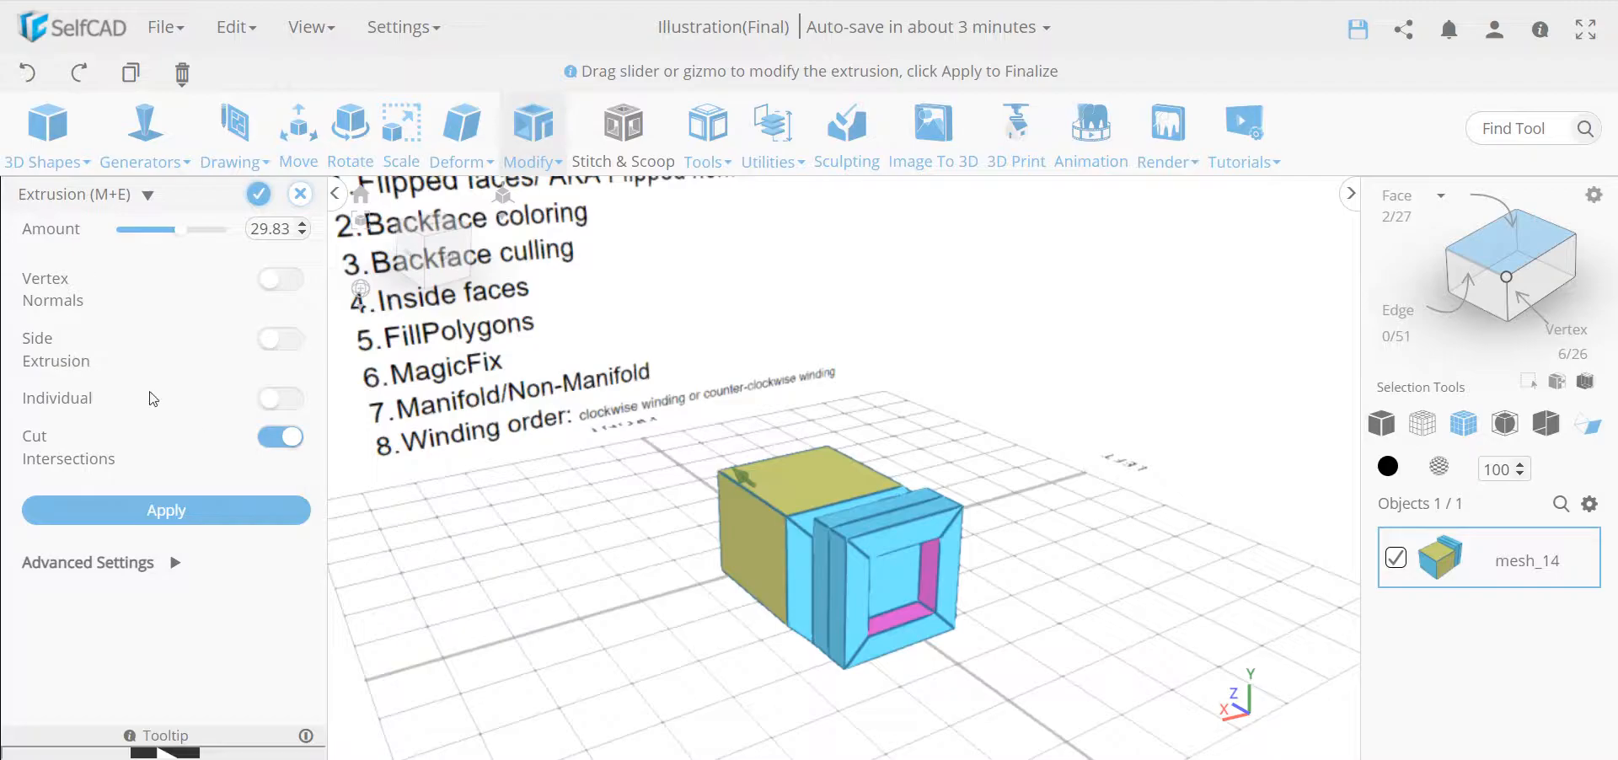
# Try the Individual and Connect Neighbors options on the two-face extrusion, and cancel the extrusion.
pyautogui.click(280, 398)
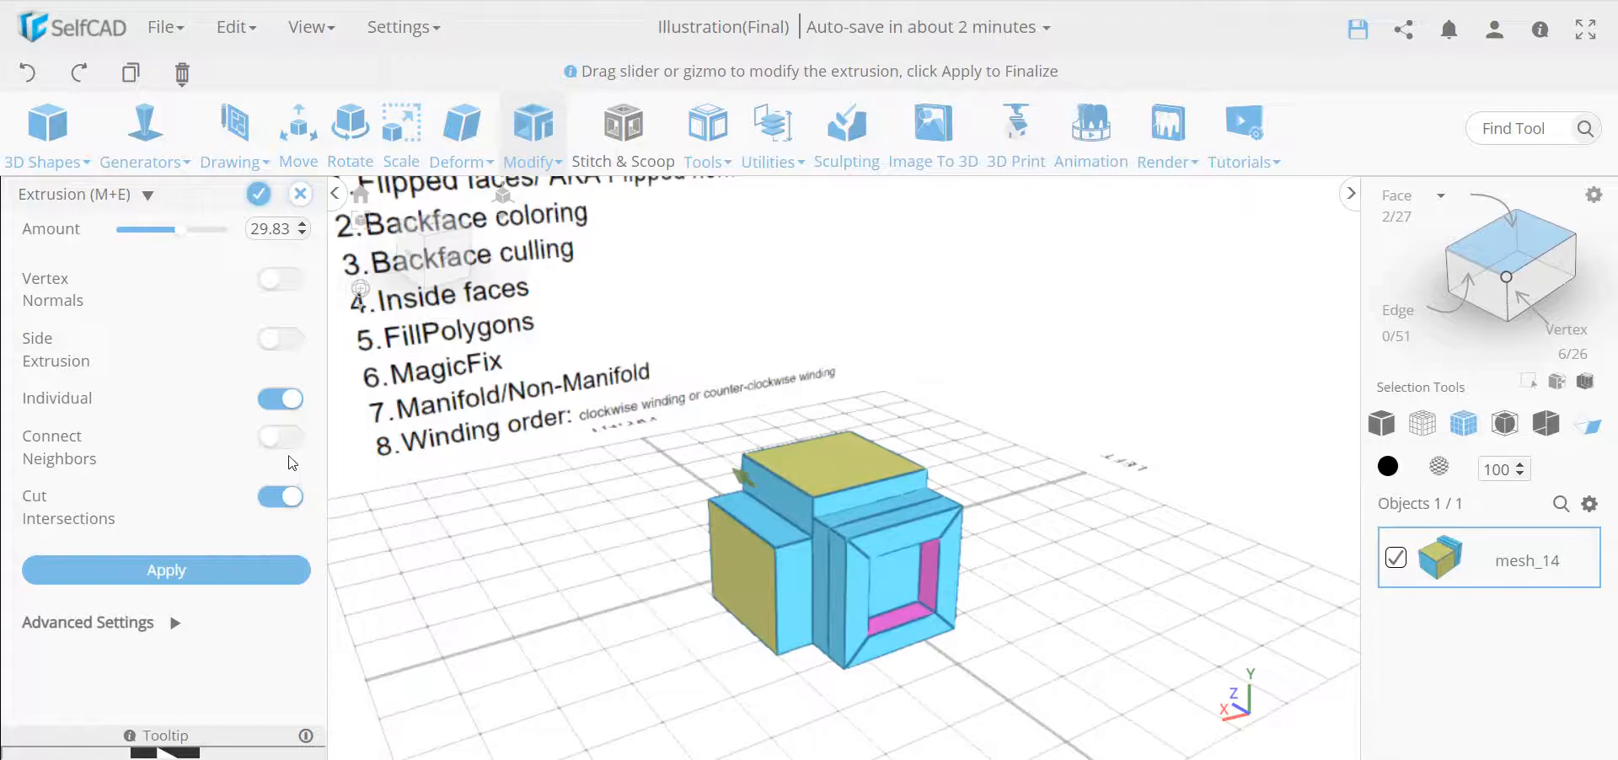
pyautogui.click(291, 444)
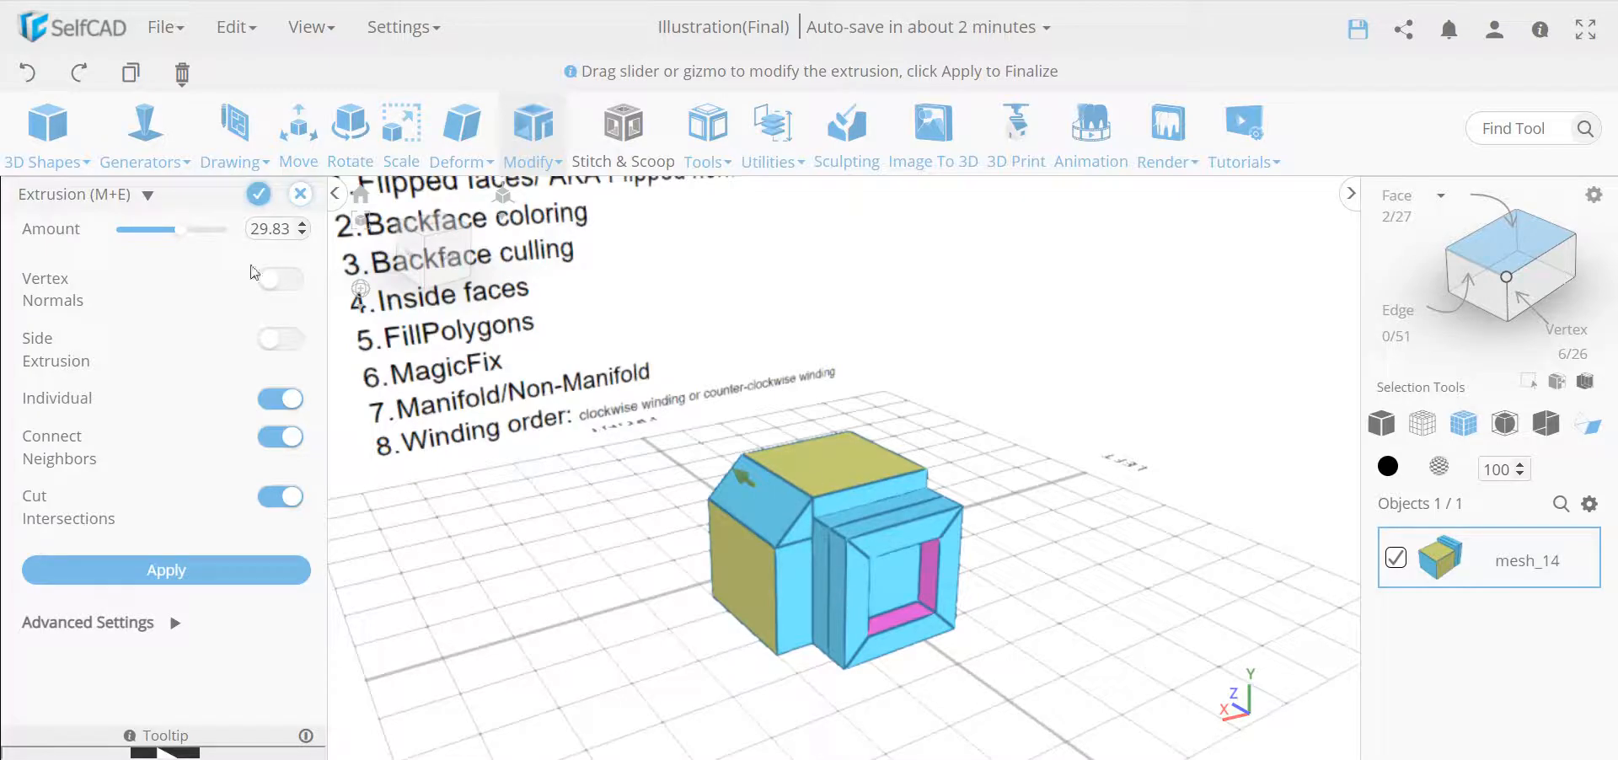
pyautogui.click(300, 194)
pyautogui.click(704, 460)
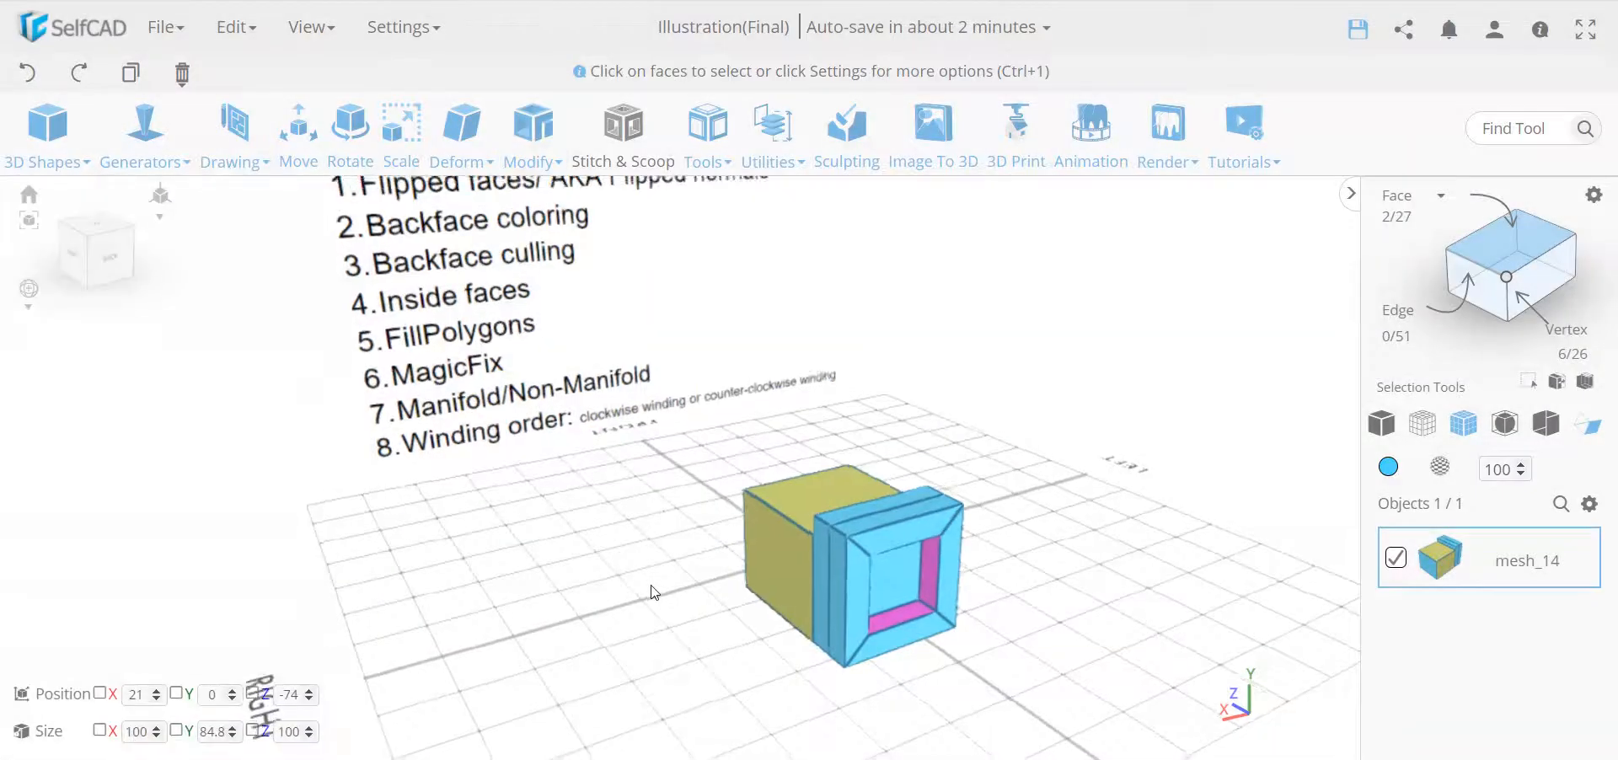
# Clear the face selection and examine the back-side recess's colored inside faces from several angles.
pyautogui.hotkey('ctrl', 'a')
pyautogui.moveTo(658, 585)
pyautogui.mouseDown()
pyautogui.moveTo(614, 593)
pyautogui.moveTo(661, 596)
pyautogui.mouseUp()
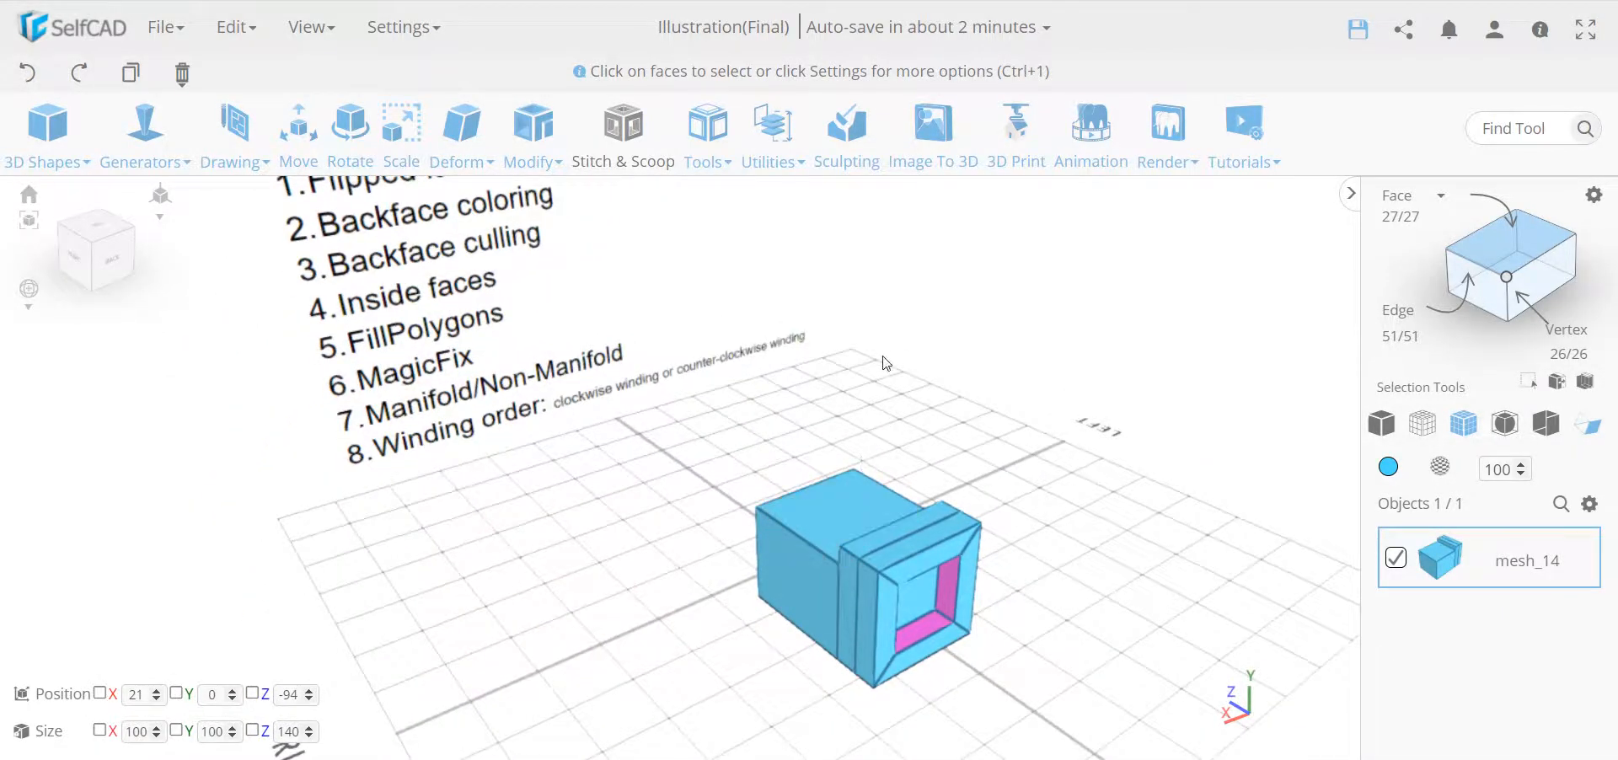
pyautogui.moveTo(860, 457); pyautogui.dragTo(657, 684)
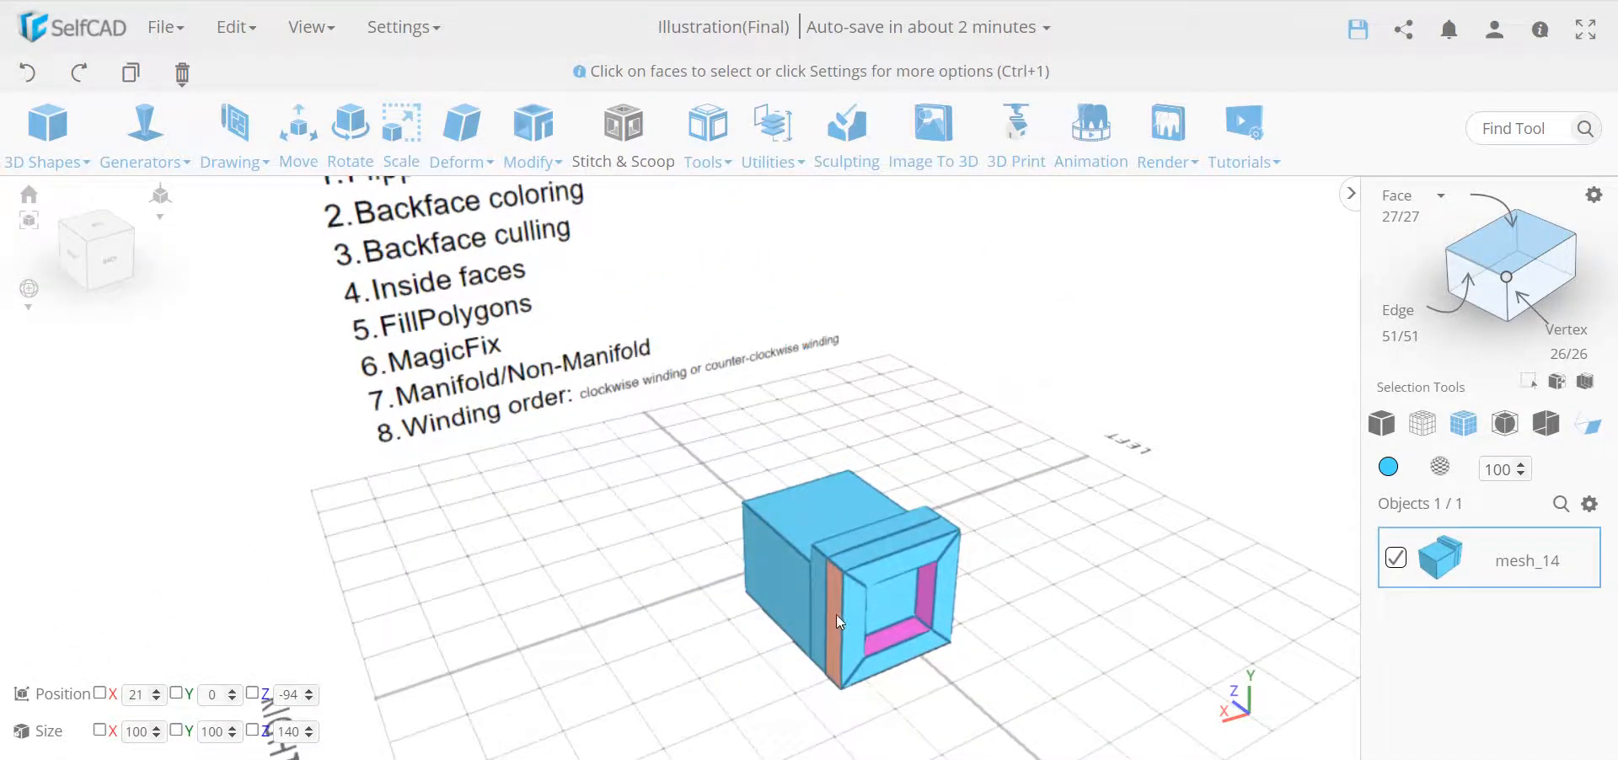
pyautogui.moveTo(802, 624); pyautogui.dragTo(700, 708)
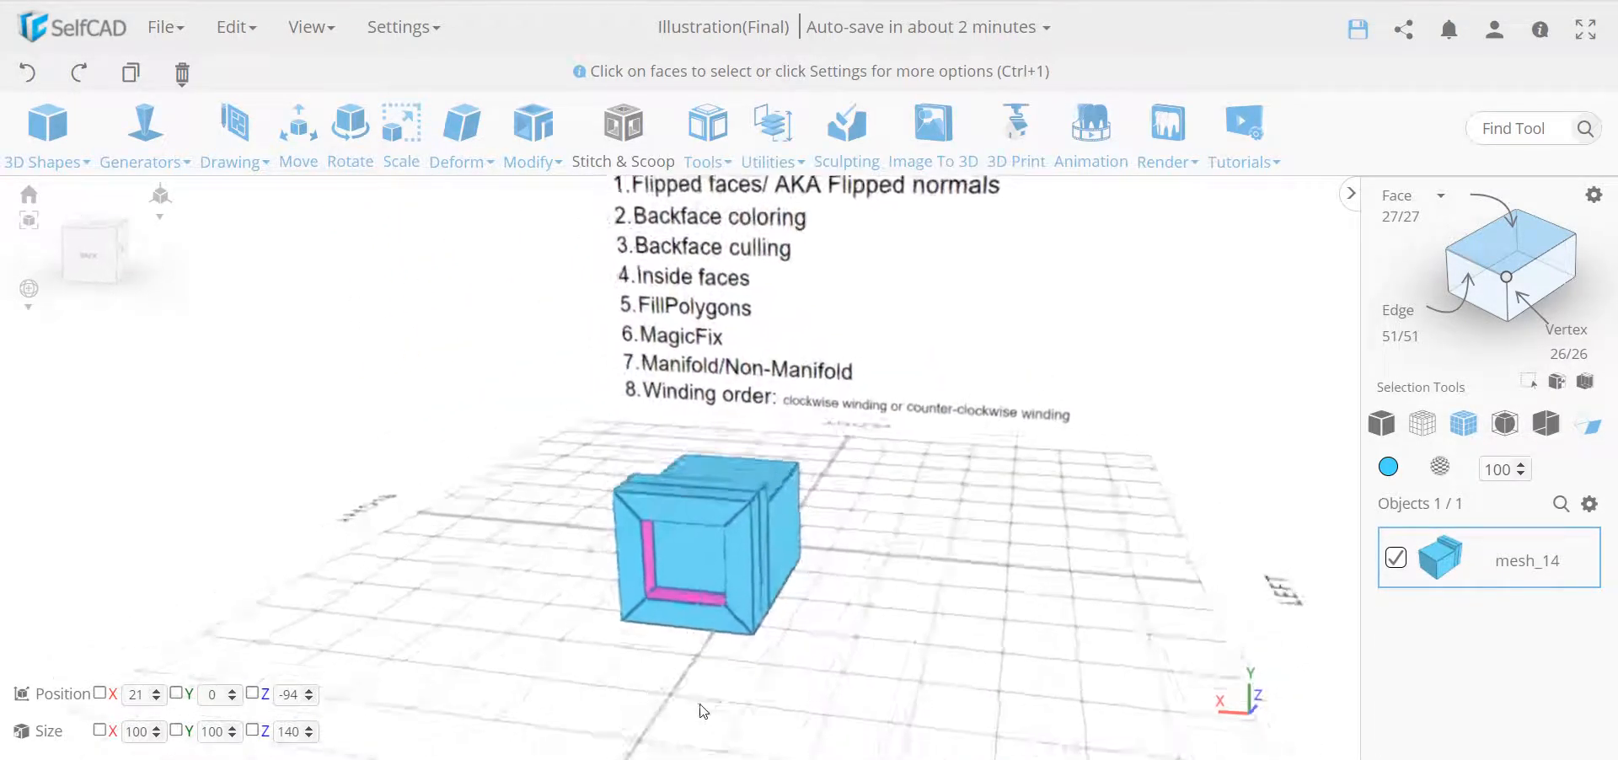
pyautogui.scroll(2, 667, 539)
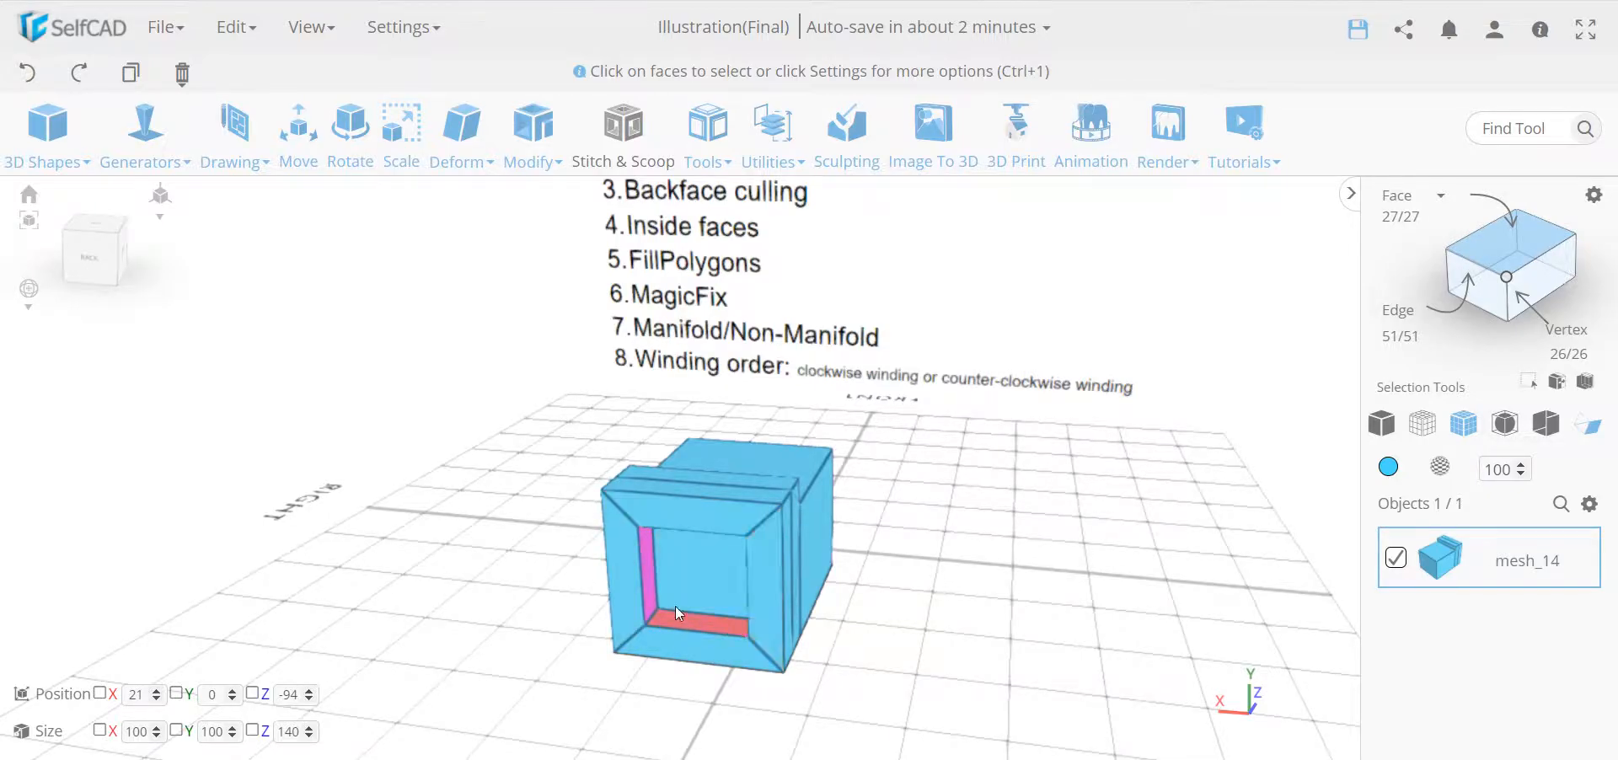
pyautogui.moveTo(889, 630); pyautogui.dragTo(1144, 642)
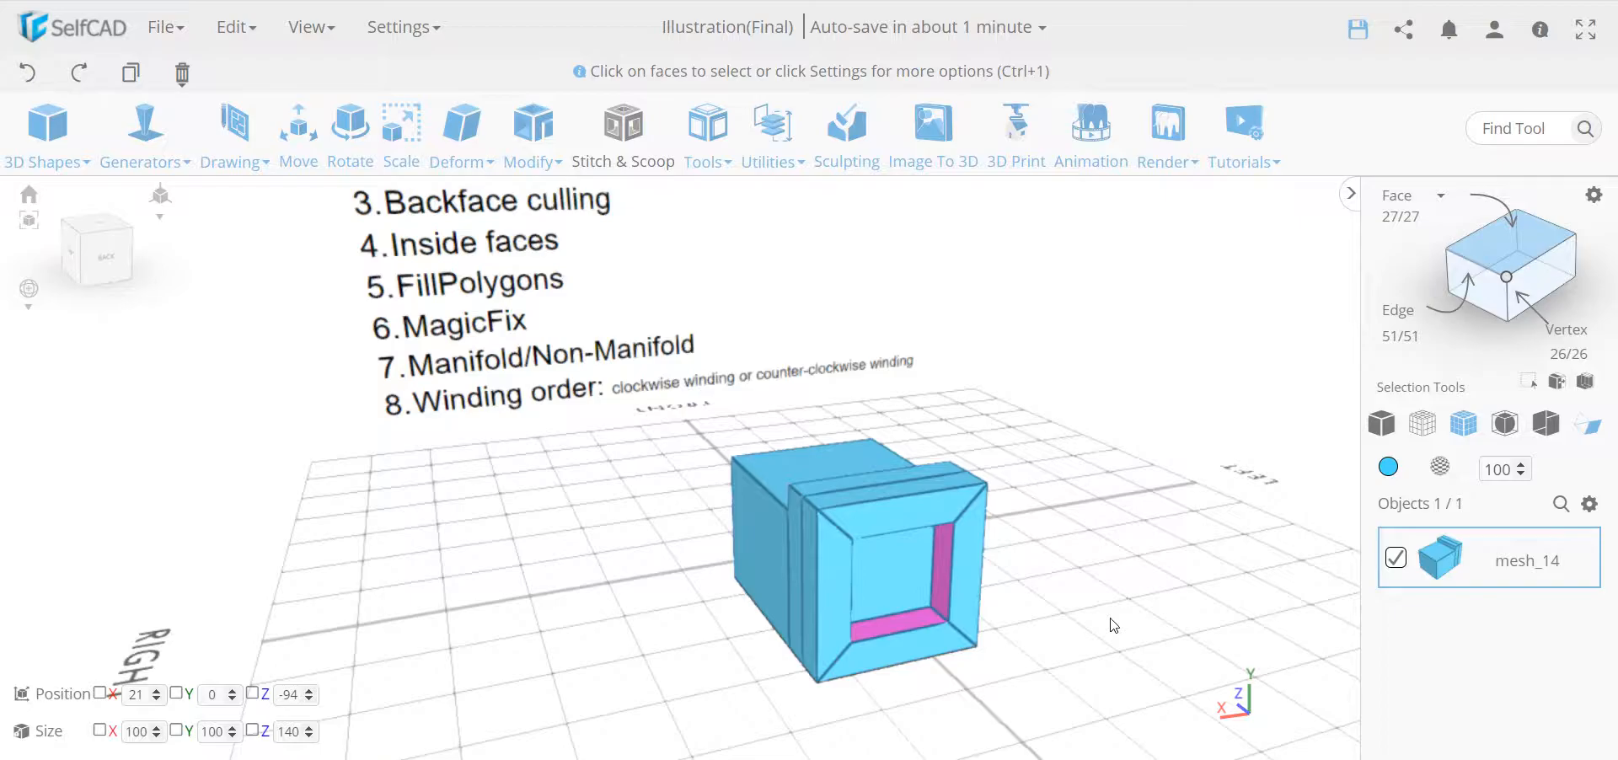
pyautogui.moveTo(1015, 668); pyautogui.dragTo(634, 580, button='right')
pyautogui.click(670, 488)
pyautogui.moveTo(578, 662); pyautogui.dragTo(596, 622, button='right')
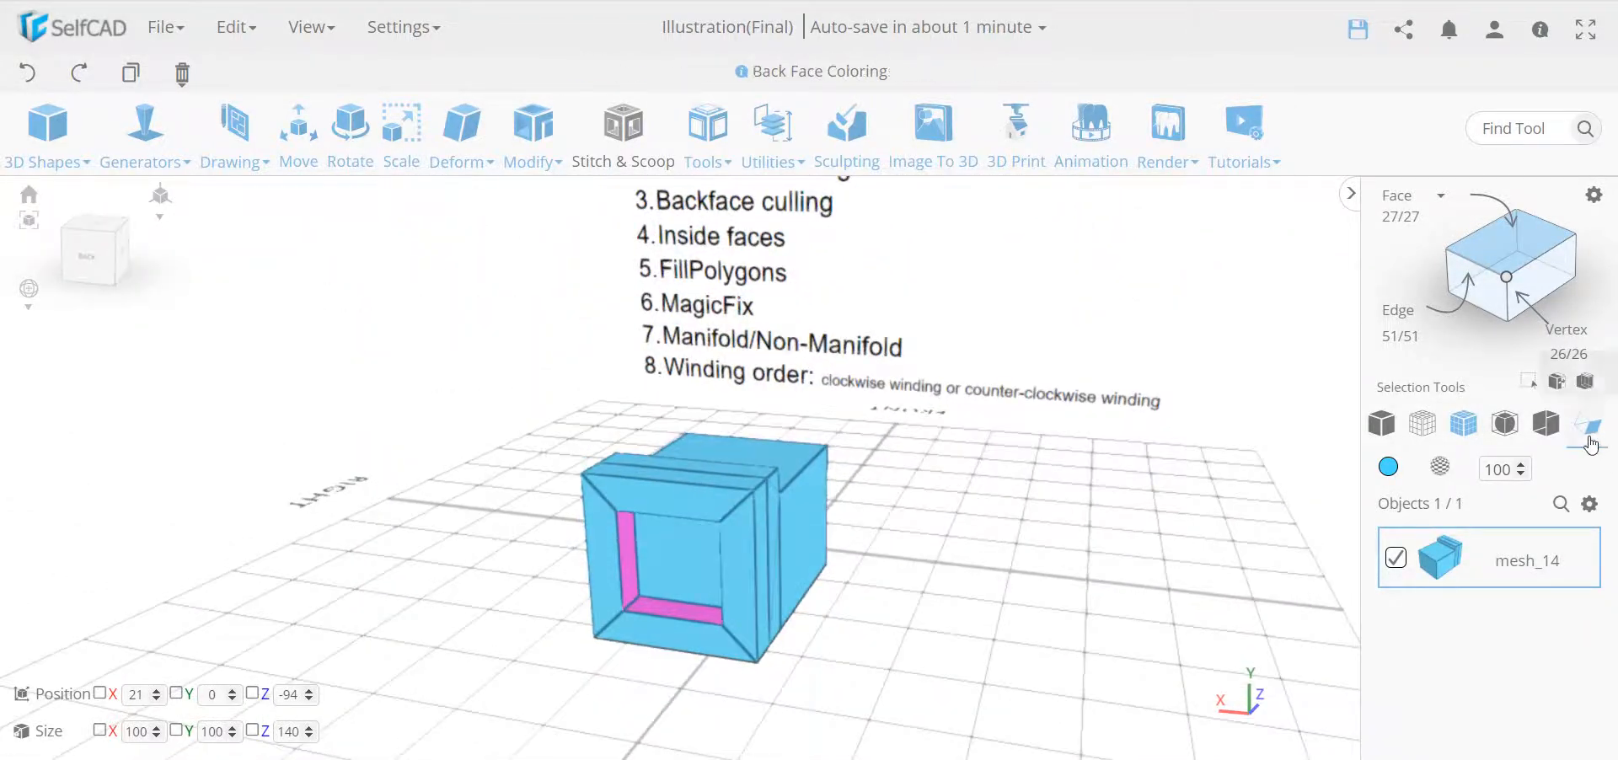
pyautogui.click(1545, 428)
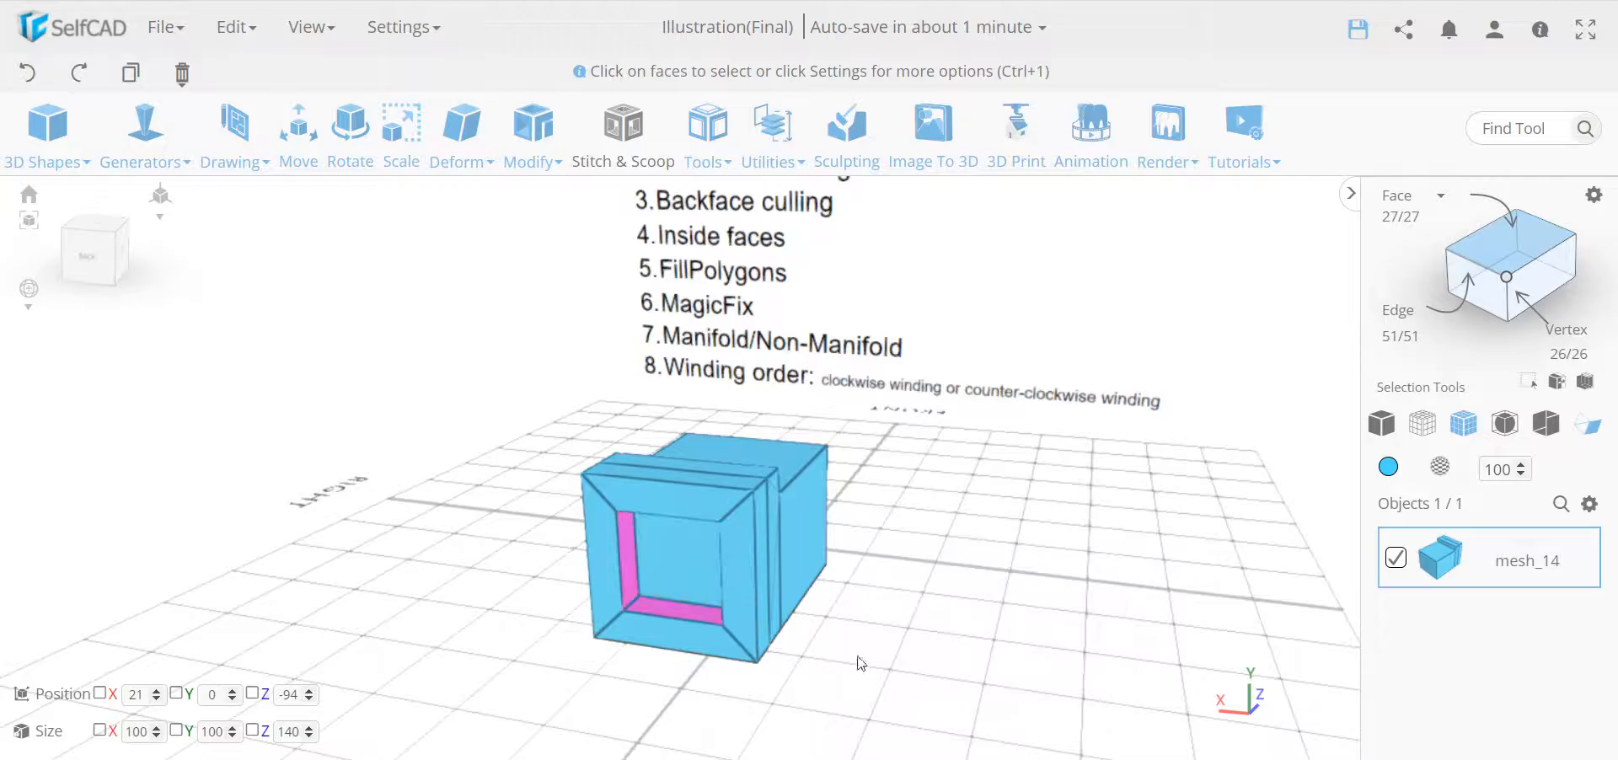
# Correct the orientation of the recess's inside faces by running Flip Normals on the whole object.
pyautogui.moveTo(953, 637); pyautogui.dragTo(995, 622)
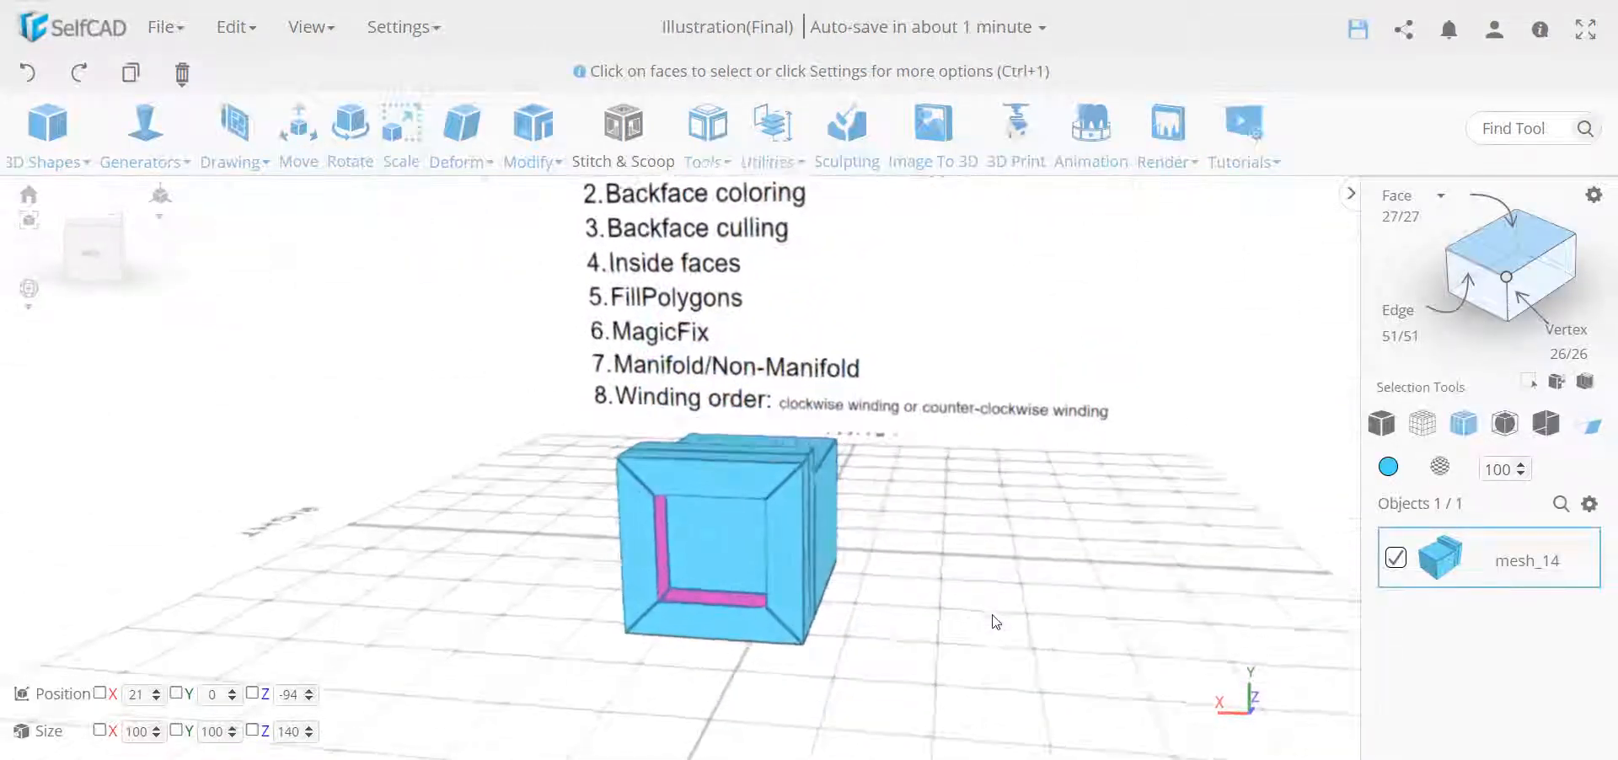
pyautogui.click(790, 150)
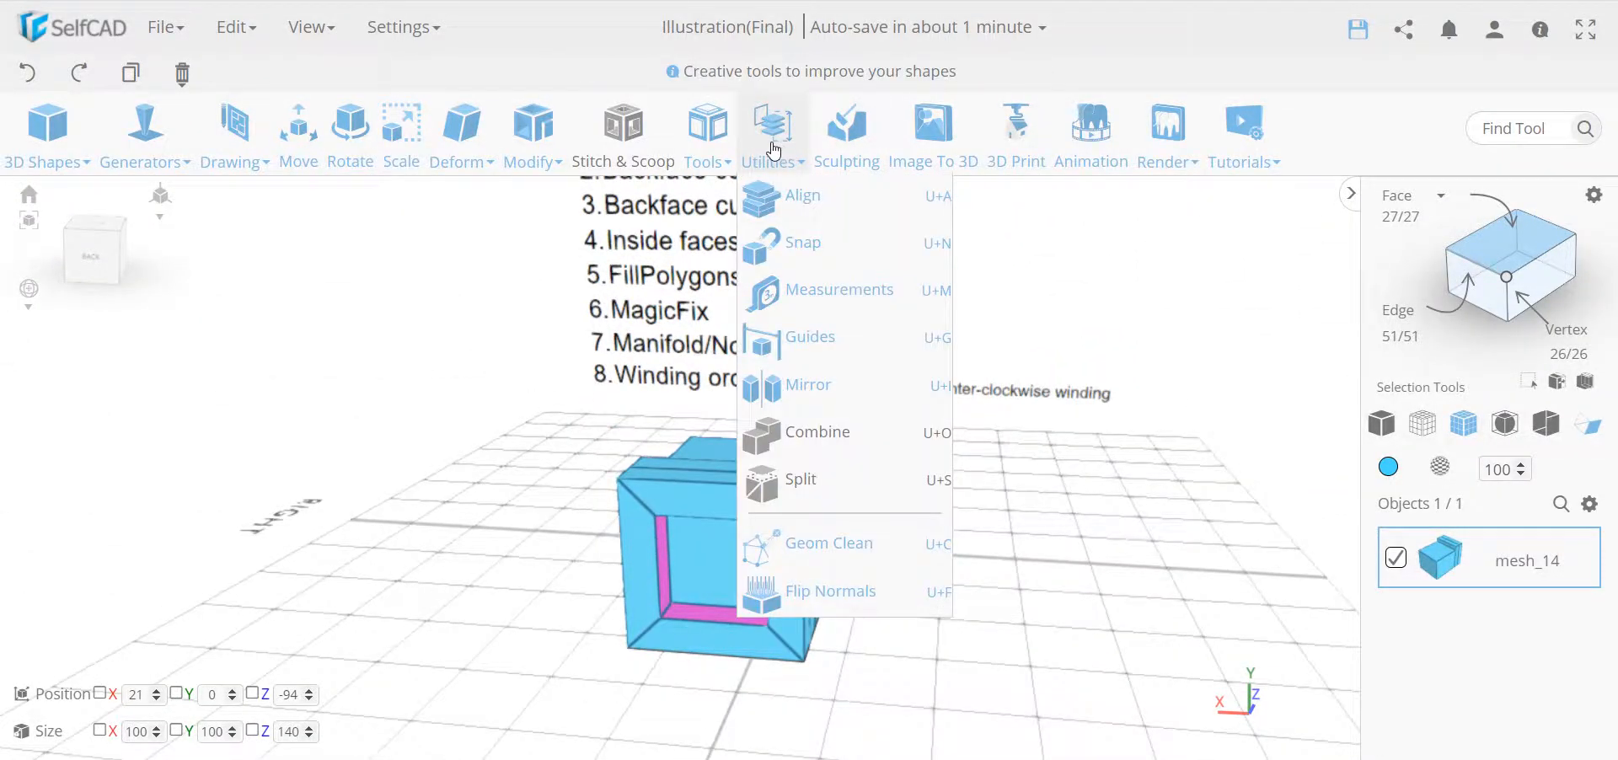
pyautogui.click(880, 594)
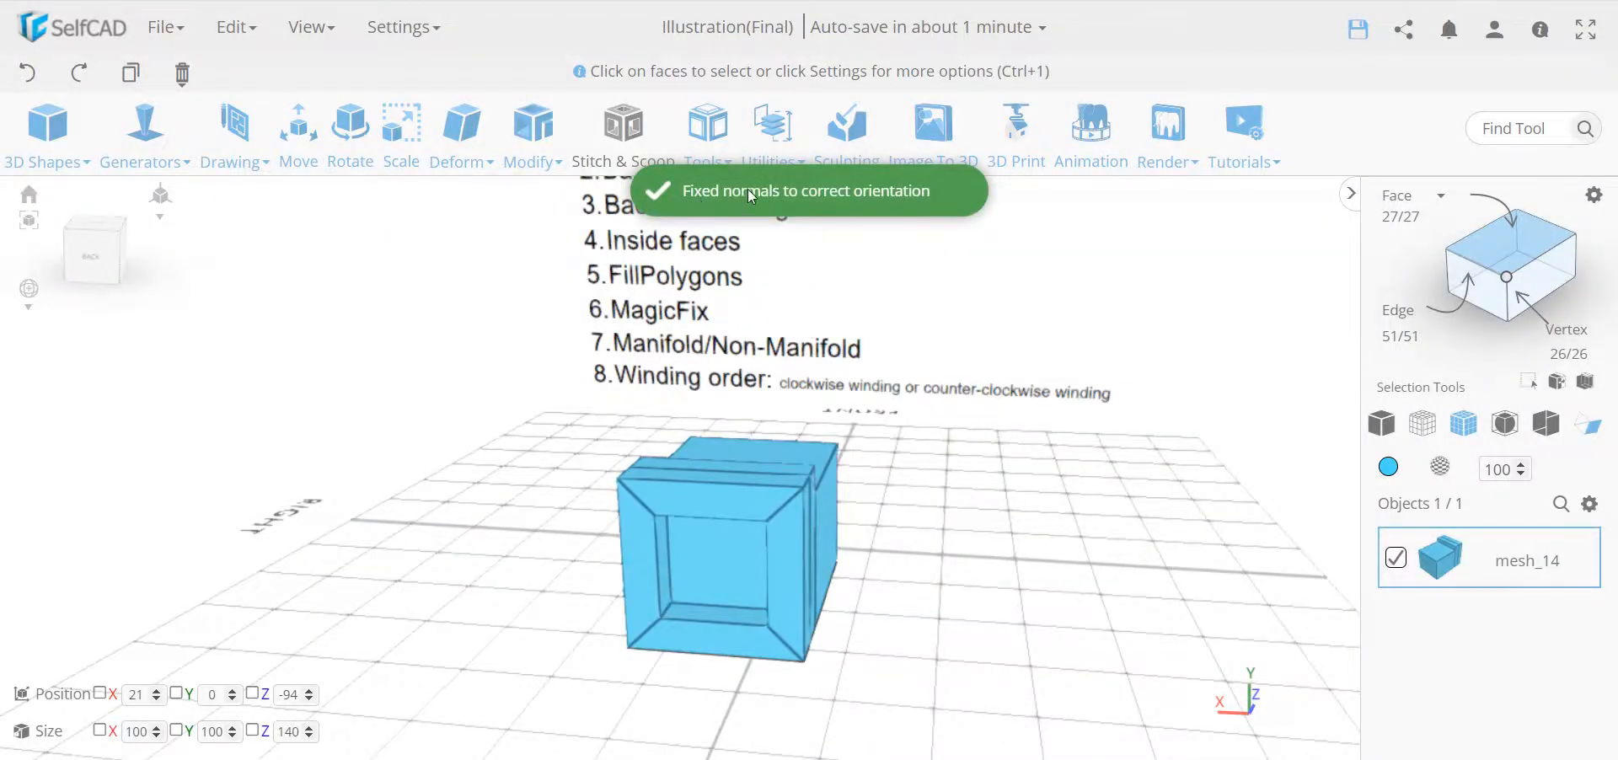
pyautogui.moveTo(969, 506); pyautogui.dragTo(891, 573)
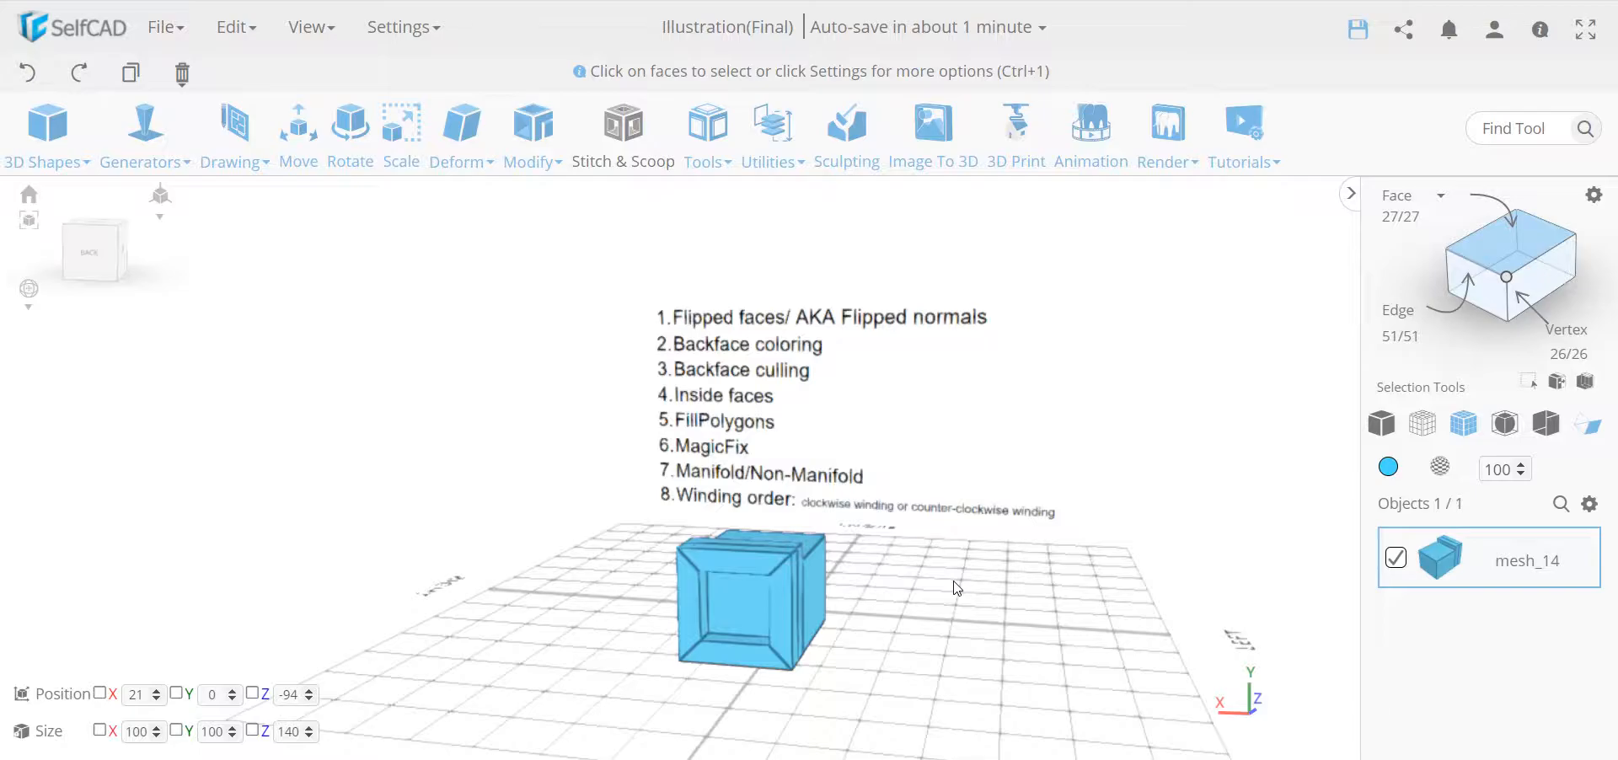
# Delete the extruded object and add a new cube with the default 100 size to the scene.
pyautogui.moveTo(921, 599); pyautogui.dragTo(945, 603, button='right')
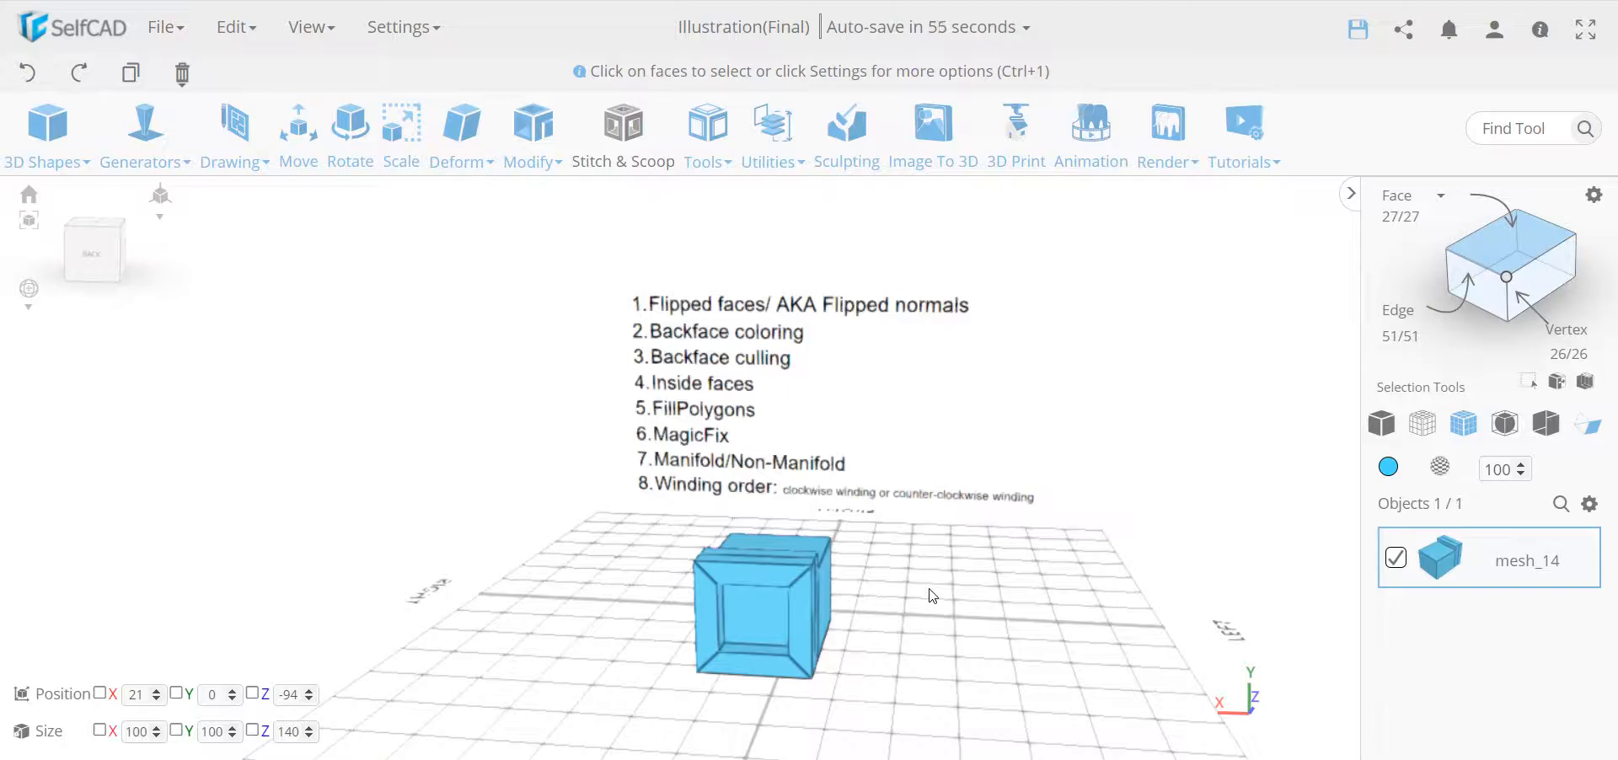
pyautogui.press('Delete')
pyautogui.press('Return')
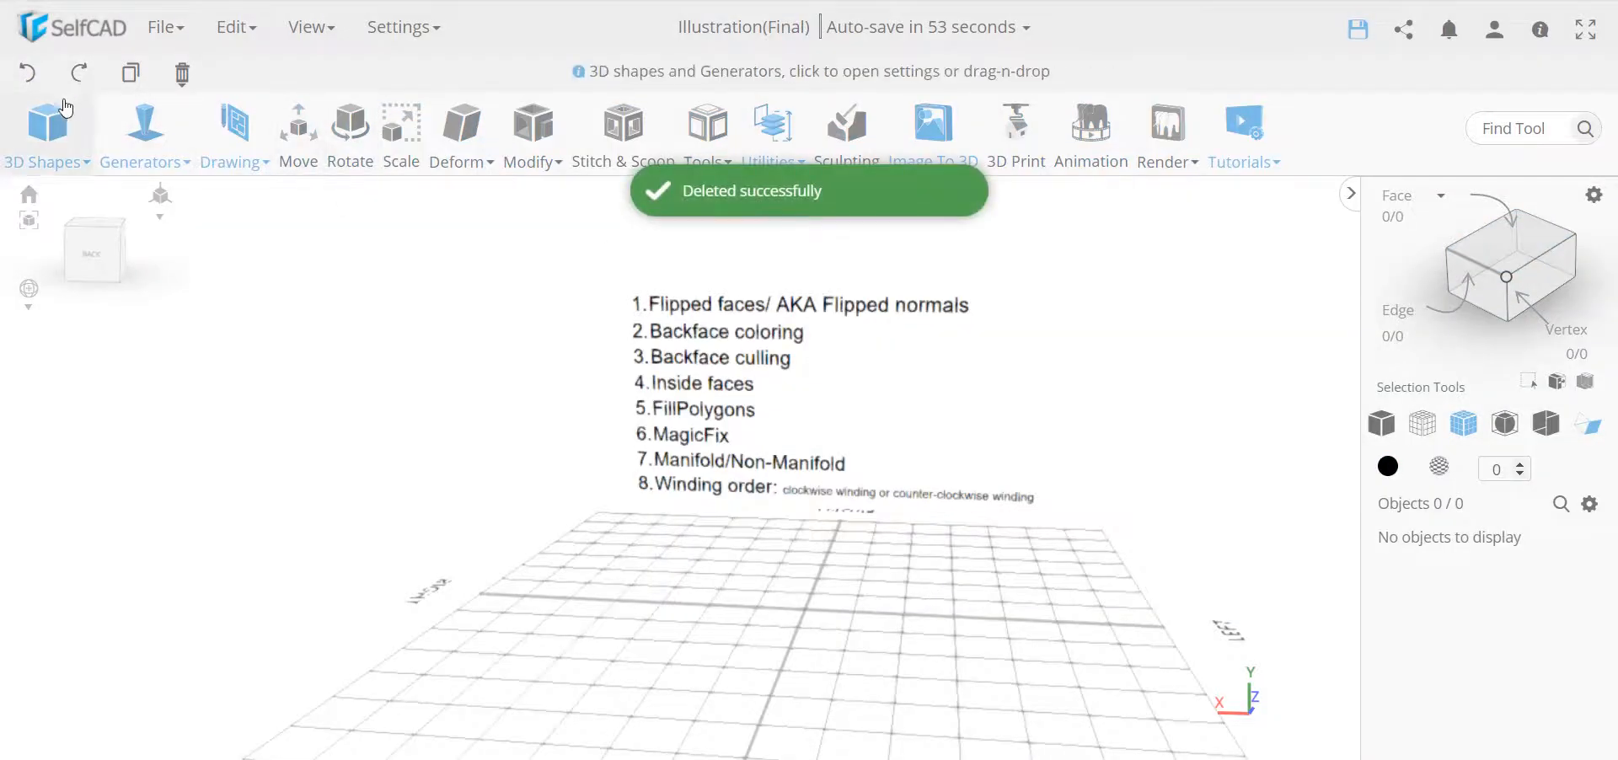
pyautogui.click(52, 148)
pyautogui.click(59, 198)
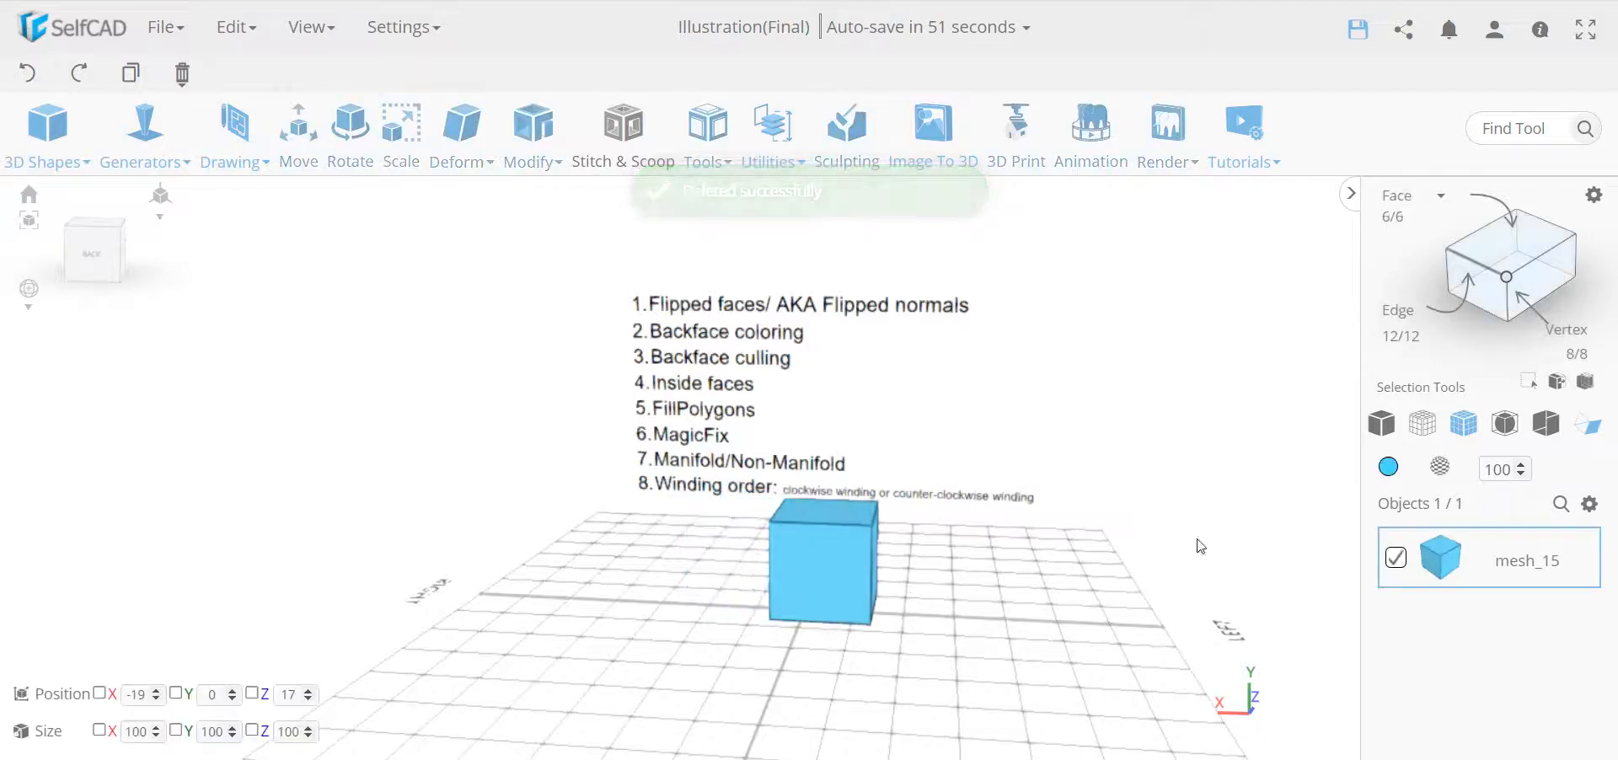
# Flip the normals of only the front-facing vertical face of the new cube.
pyautogui.click(1515, 239)
pyautogui.click(813, 575)
pyautogui.click(771, 137)
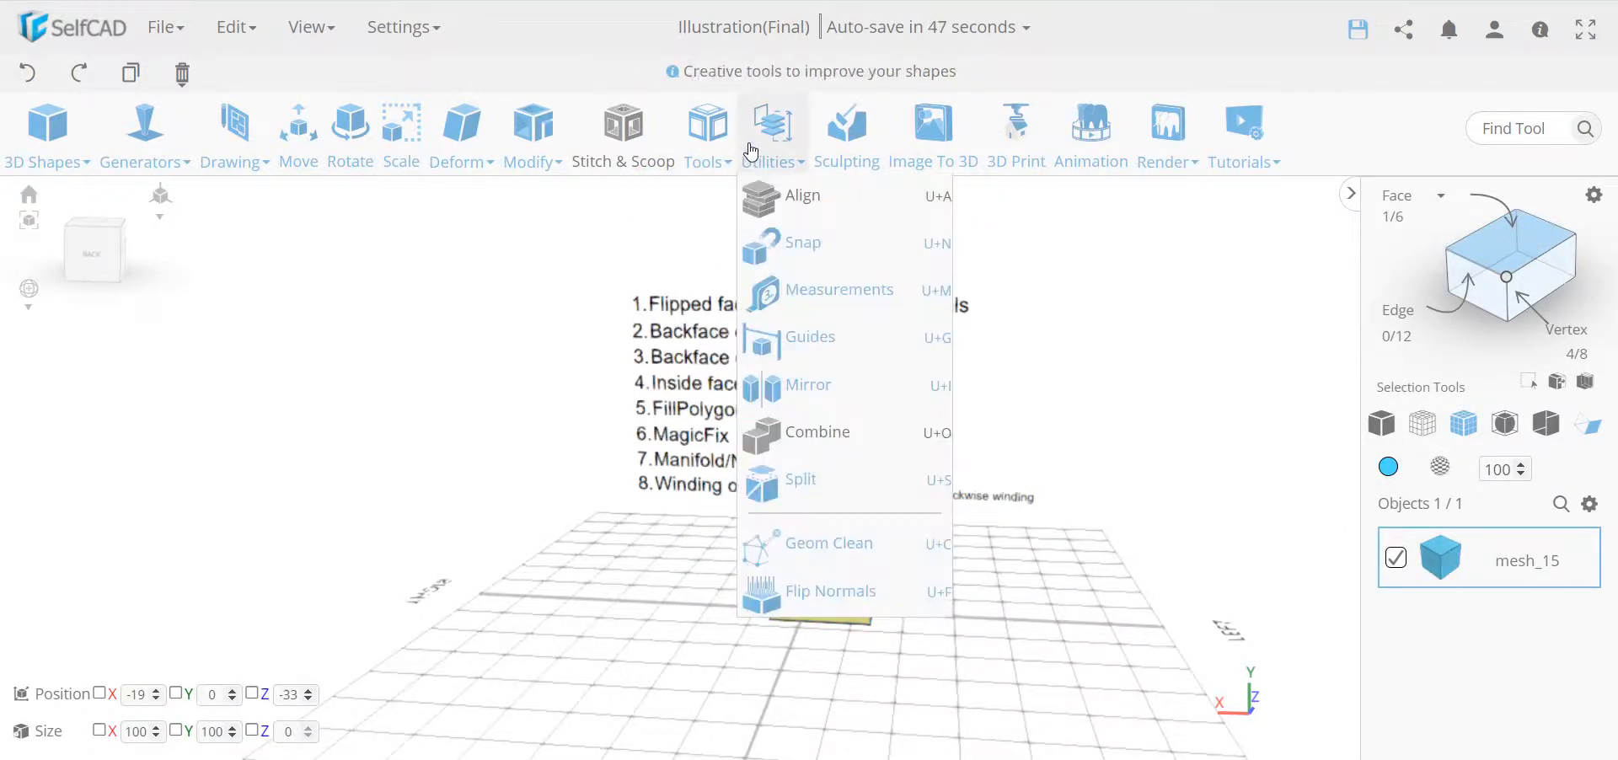
pyautogui.click(856, 592)
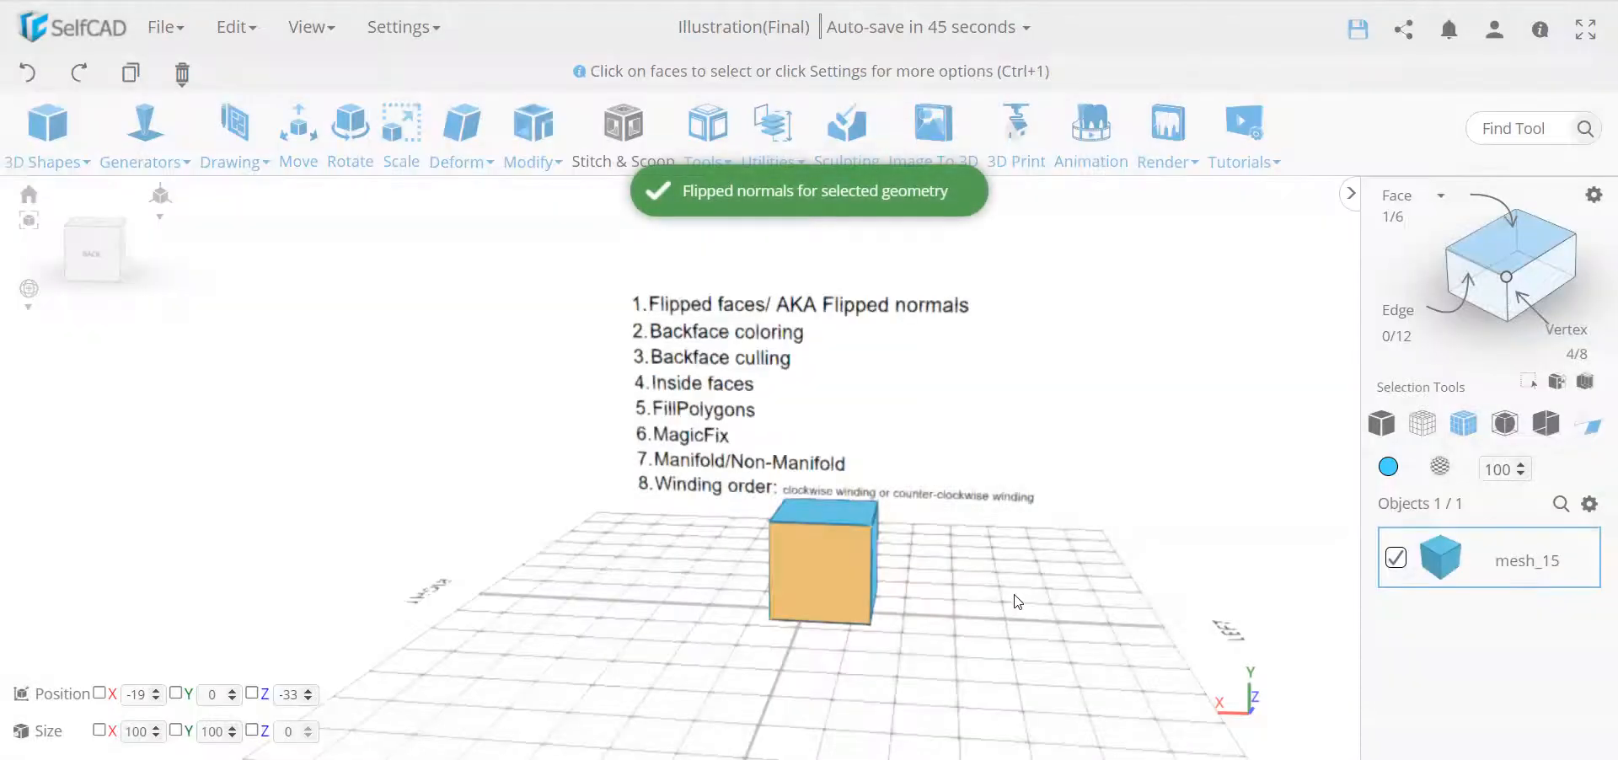
pyautogui.moveTo(1036, 611); pyautogui.dragTo(924, 614)
# Place a second cube overlapping the flipped-face corner of the first cube, and select both cubes.
pyautogui.click(75, 164)
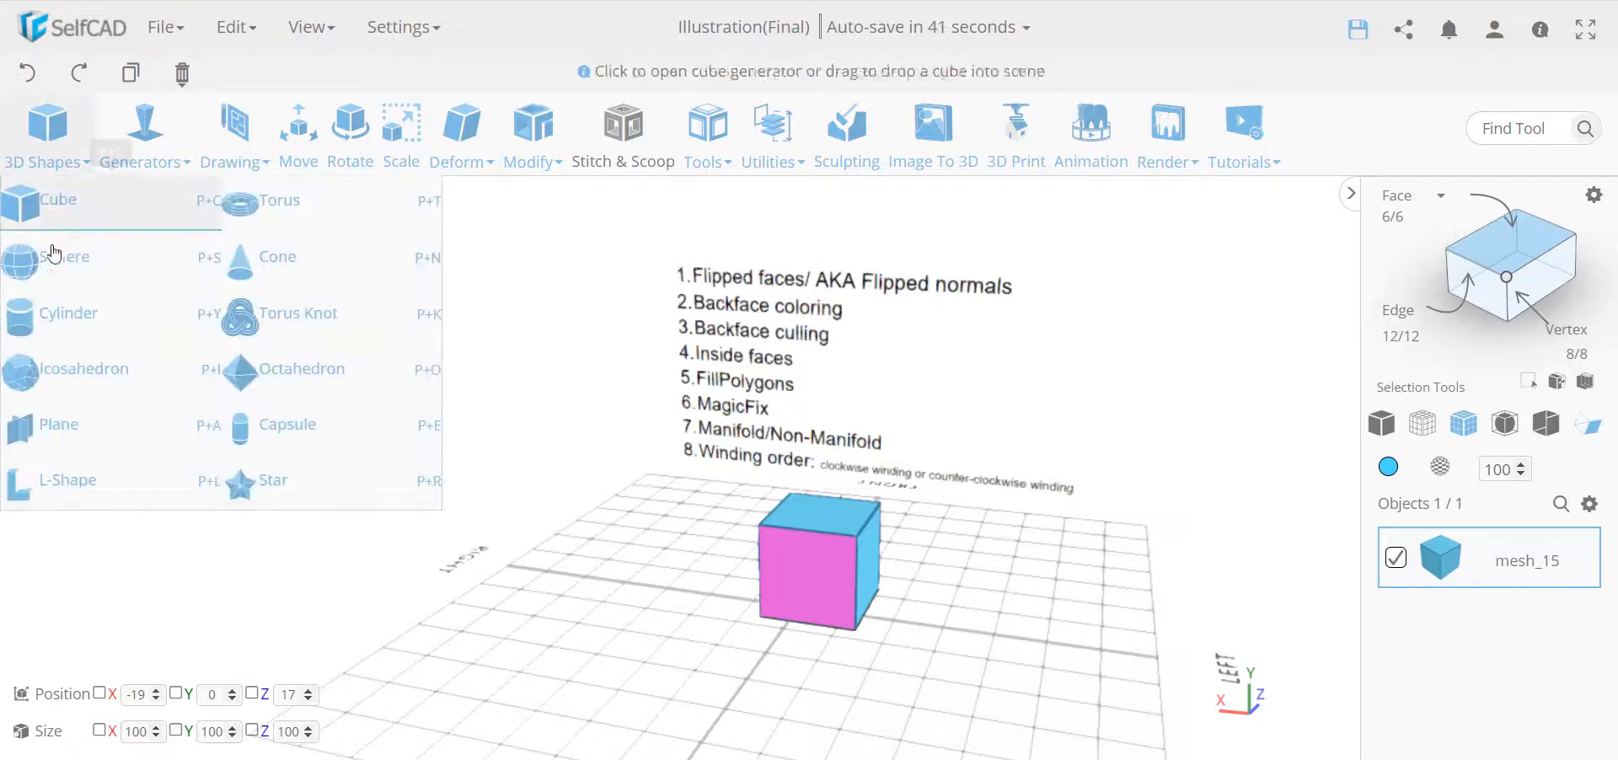
pyautogui.moveTo(65, 206); pyautogui.dragTo(868, 622)
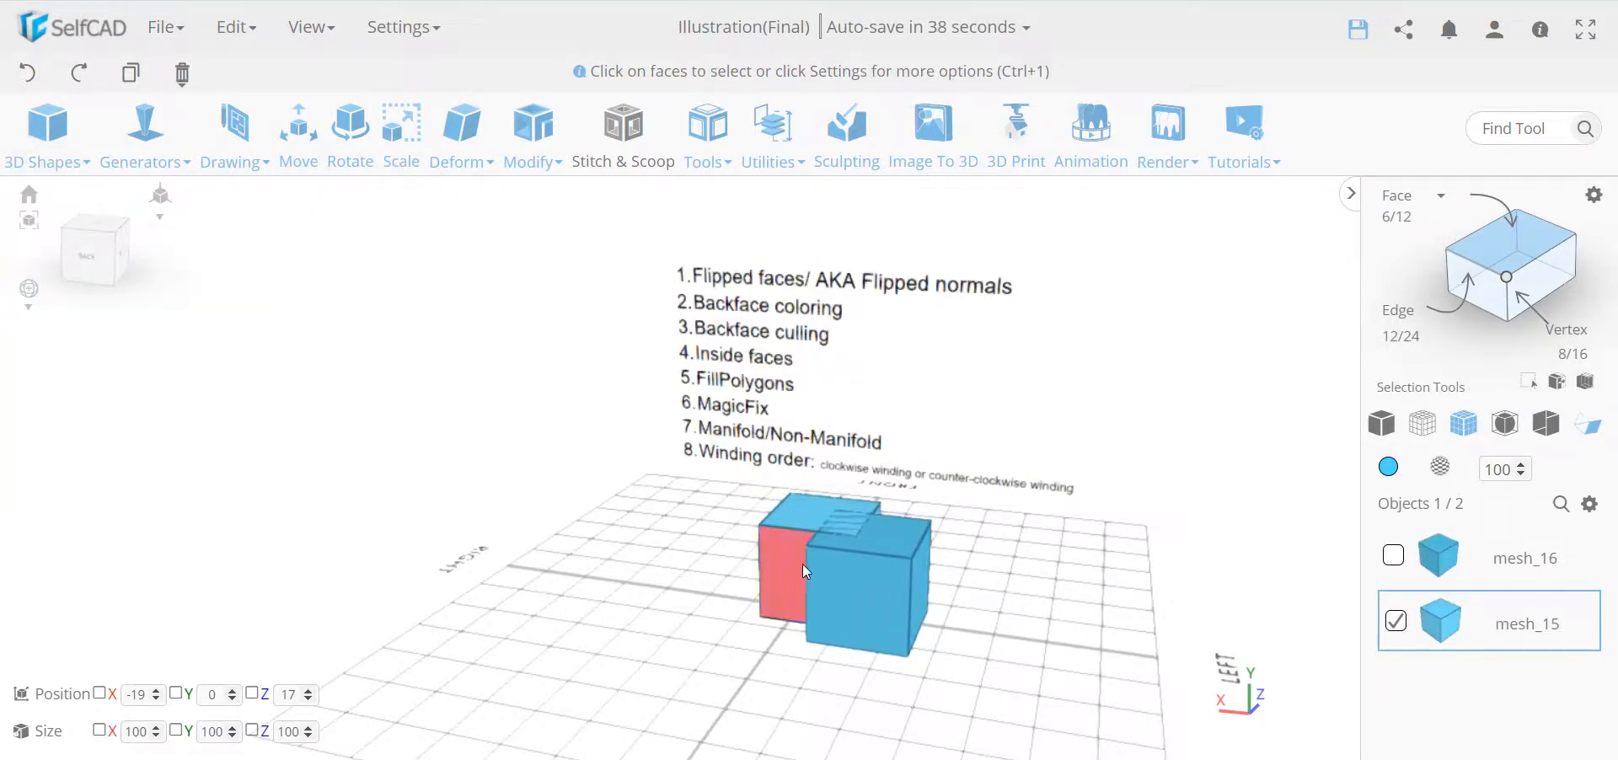
pyautogui.click(802, 517)
pyautogui.click(1394, 556)
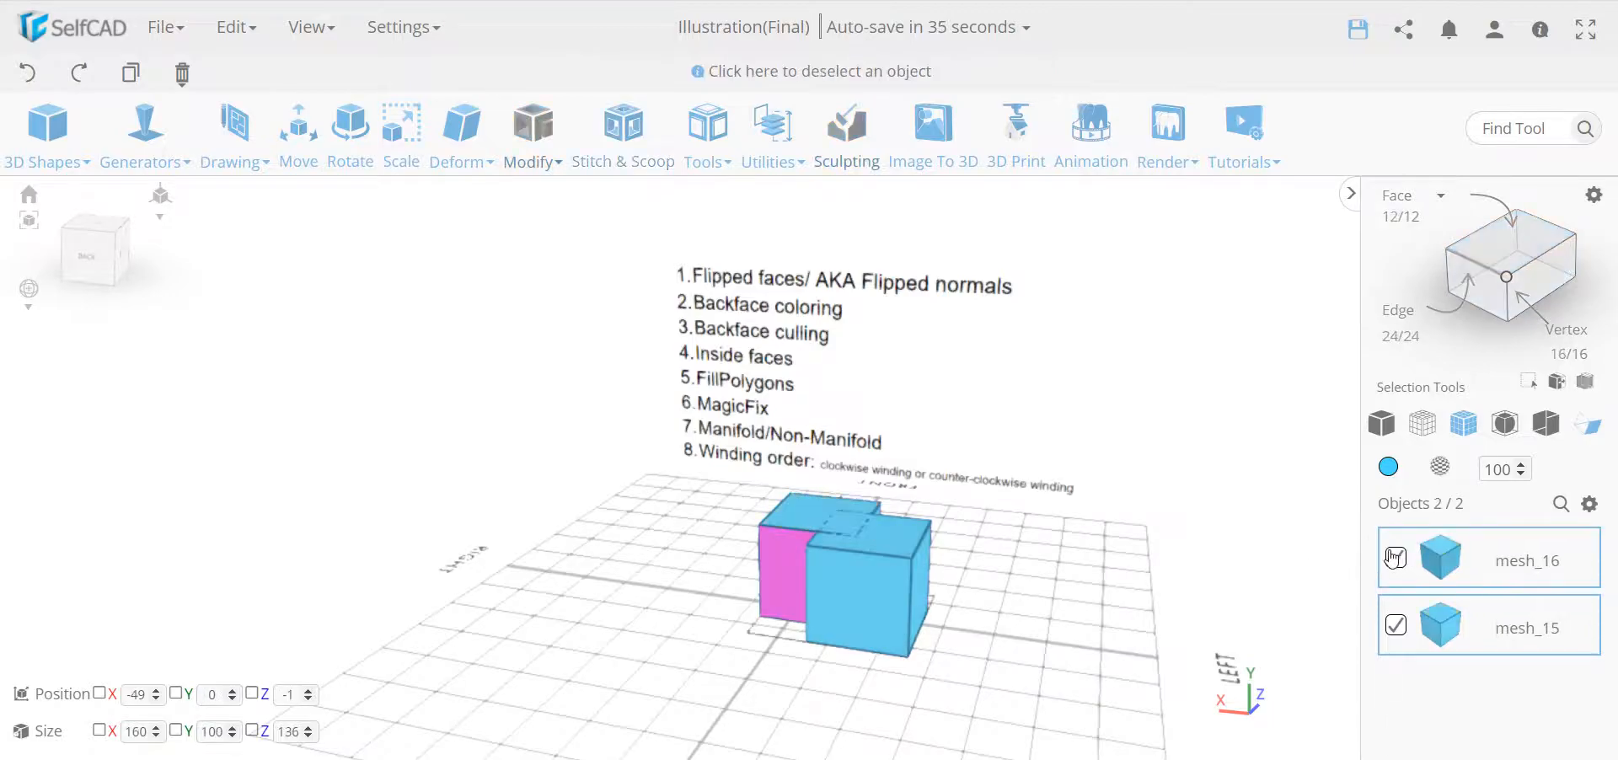
# Try a Stitch & Scoop Difference that subtracts mesh_15 from mesh_16, and inspect the preview from another side.
pyautogui.click(622, 137)
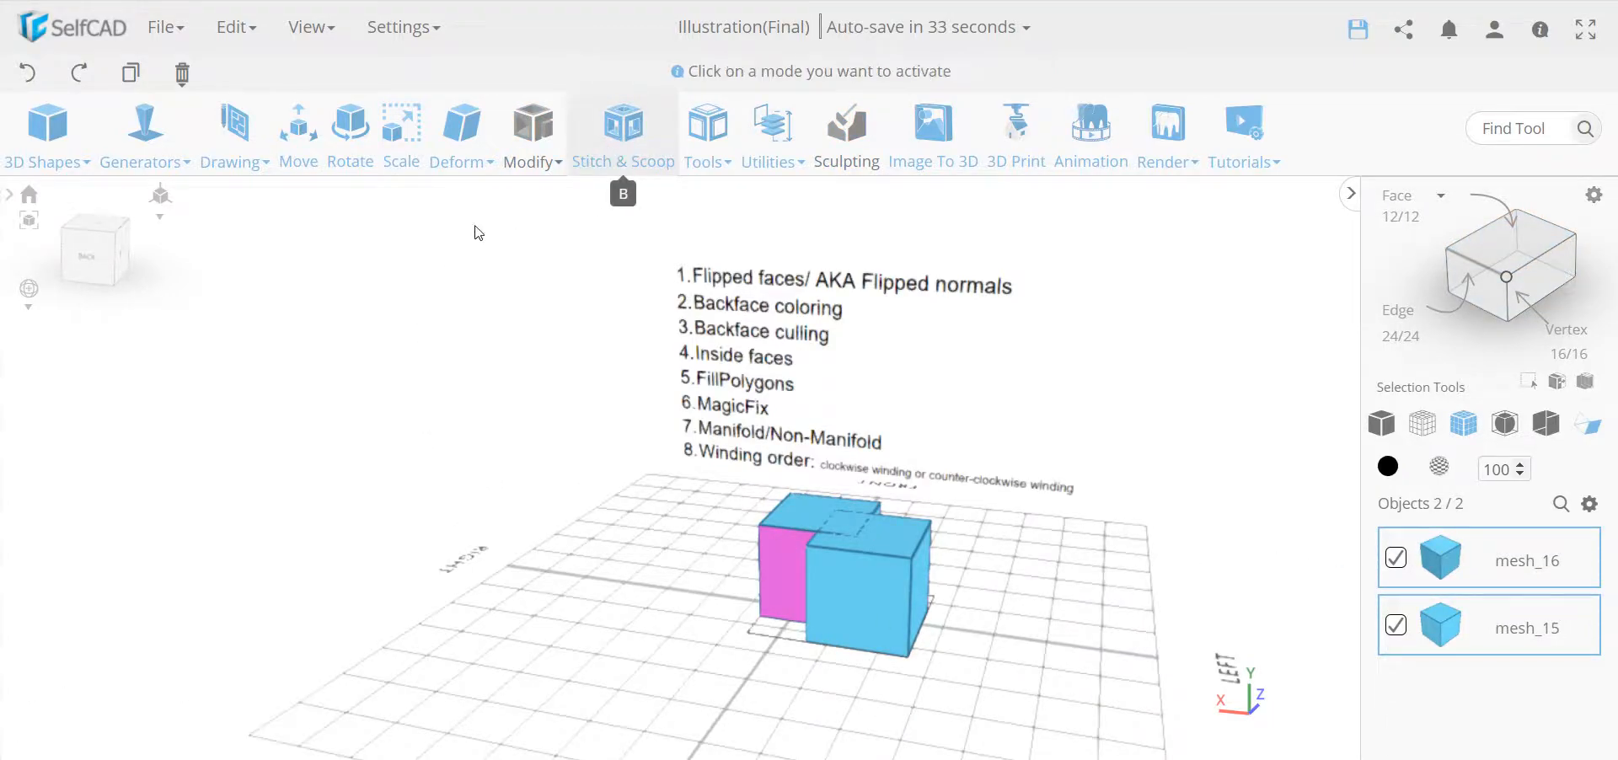
pyautogui.click(47, 260)
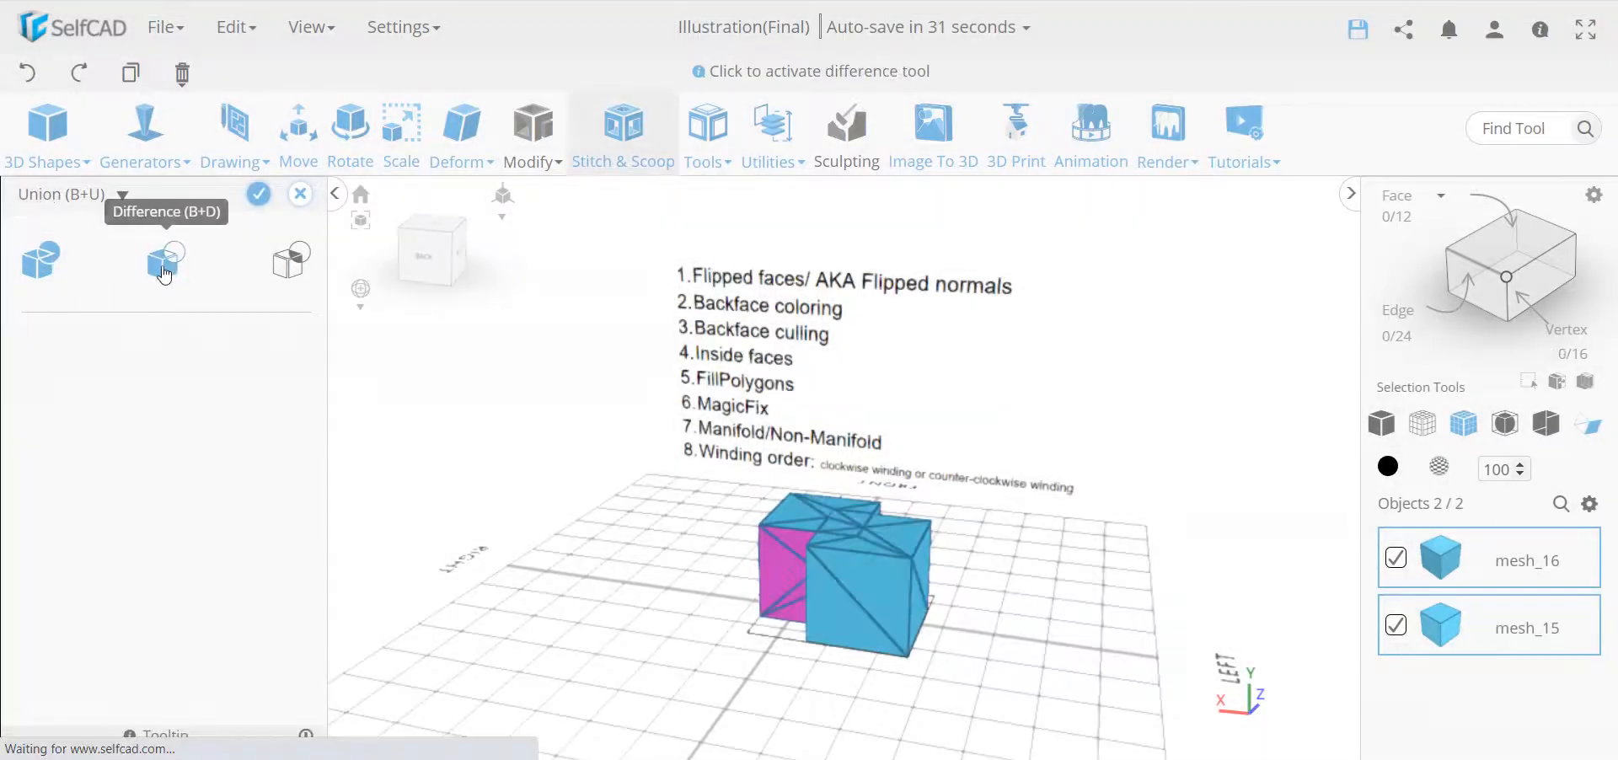
pyautogui.click(165, 261)
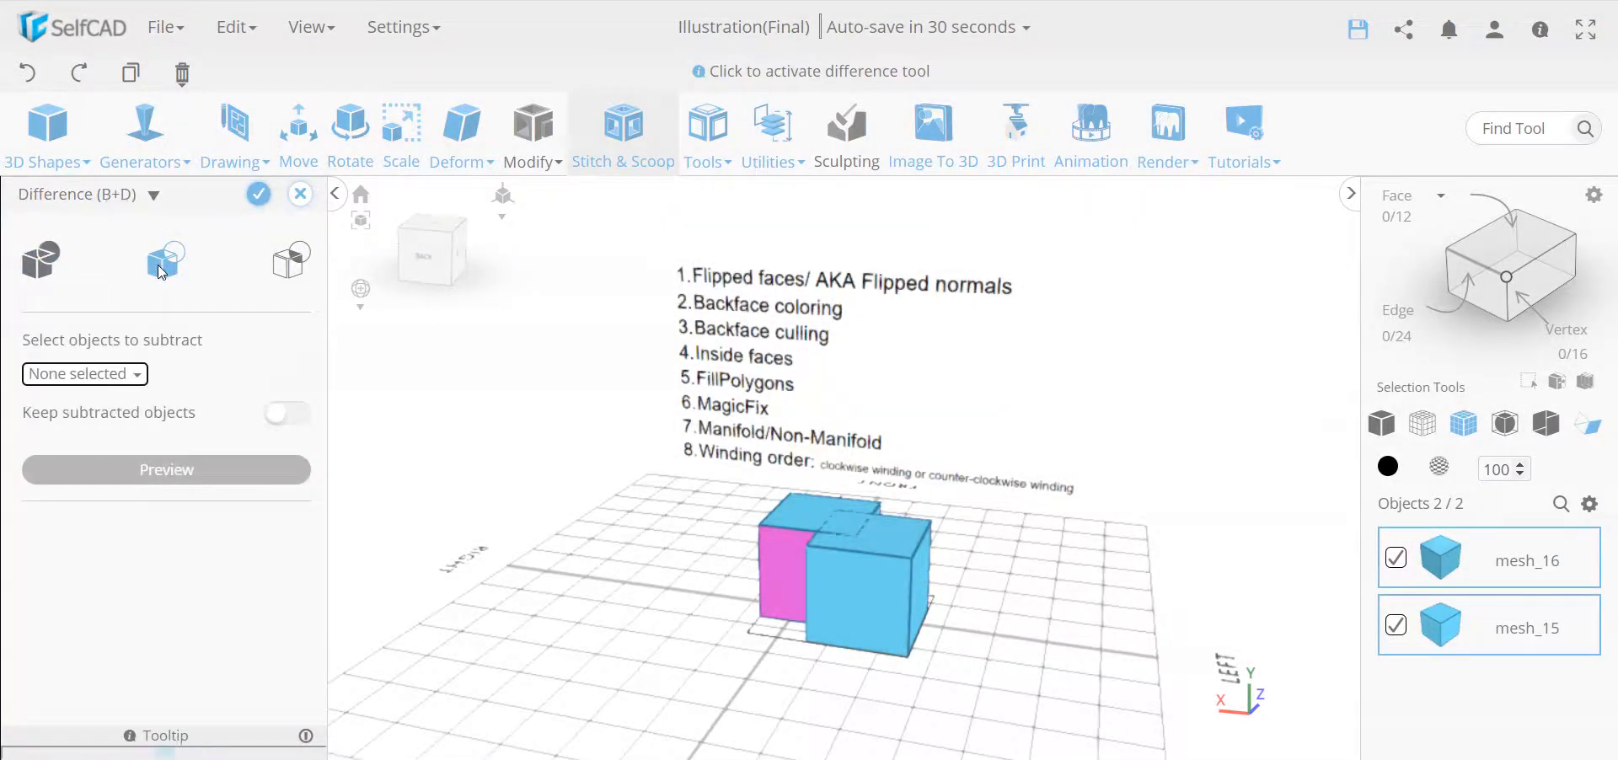
pyautogui.click(99, 374)
pyautogui.click(113, 403)
pyautogui.click(213, 366)
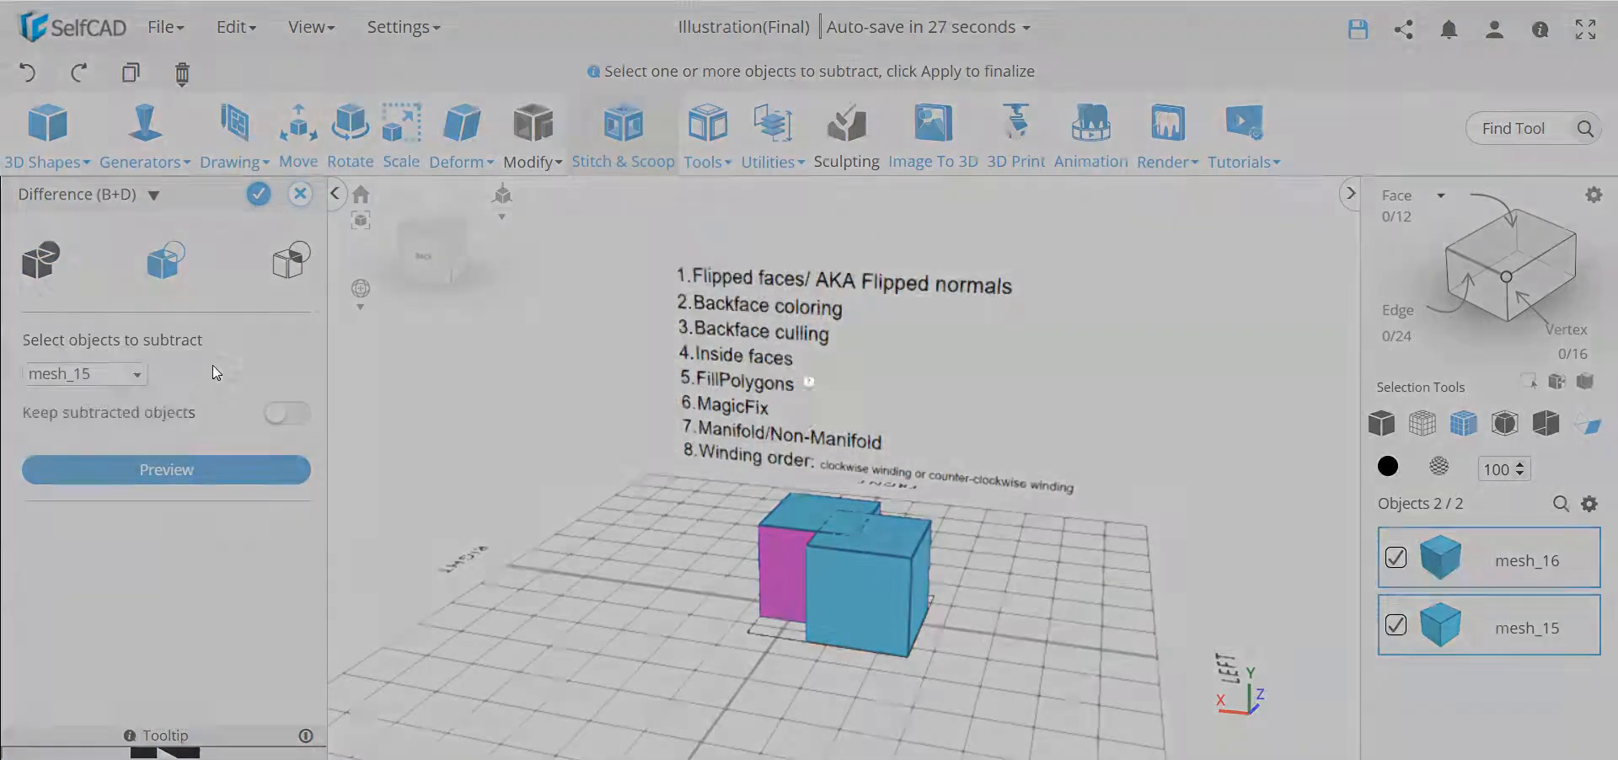
pyautogui.moveTo(679, 569); pyautogui.dragTo(983, 527)
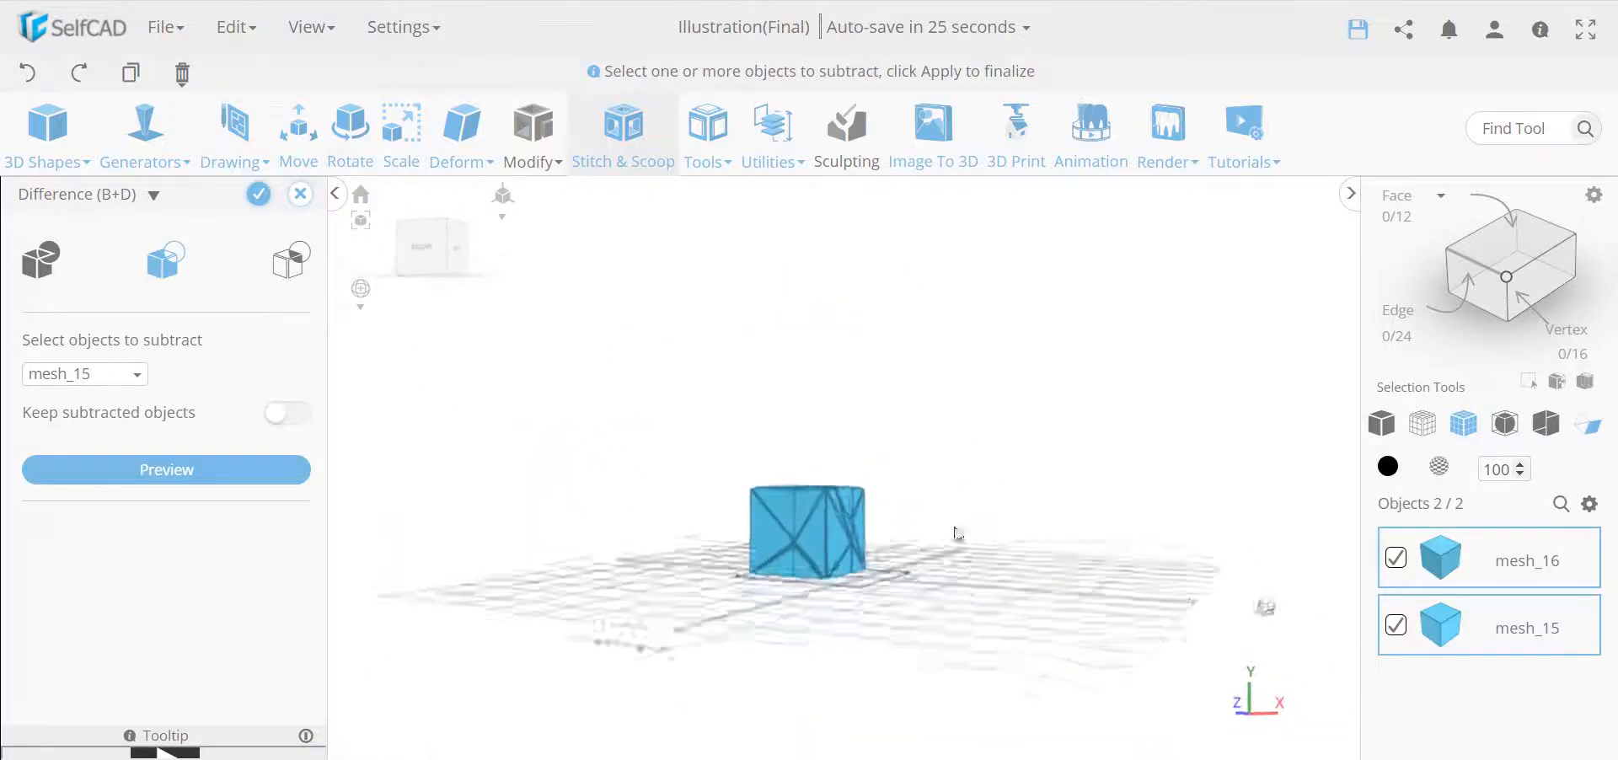
# Change the Difference to subtract mesh_16 instead of mesh_15, inspect the cut corner, and finalize the operation.
pyautogui.click(87, 374)
pyautogui.click(95, 431)
pyautogui.click(39, 402)
pyautogui.click(223, 361)
pyautogui.moveTo(946, 572); pyautogui.dragTo(856, 589)
pyautogui.scroll(3, 780, 506)
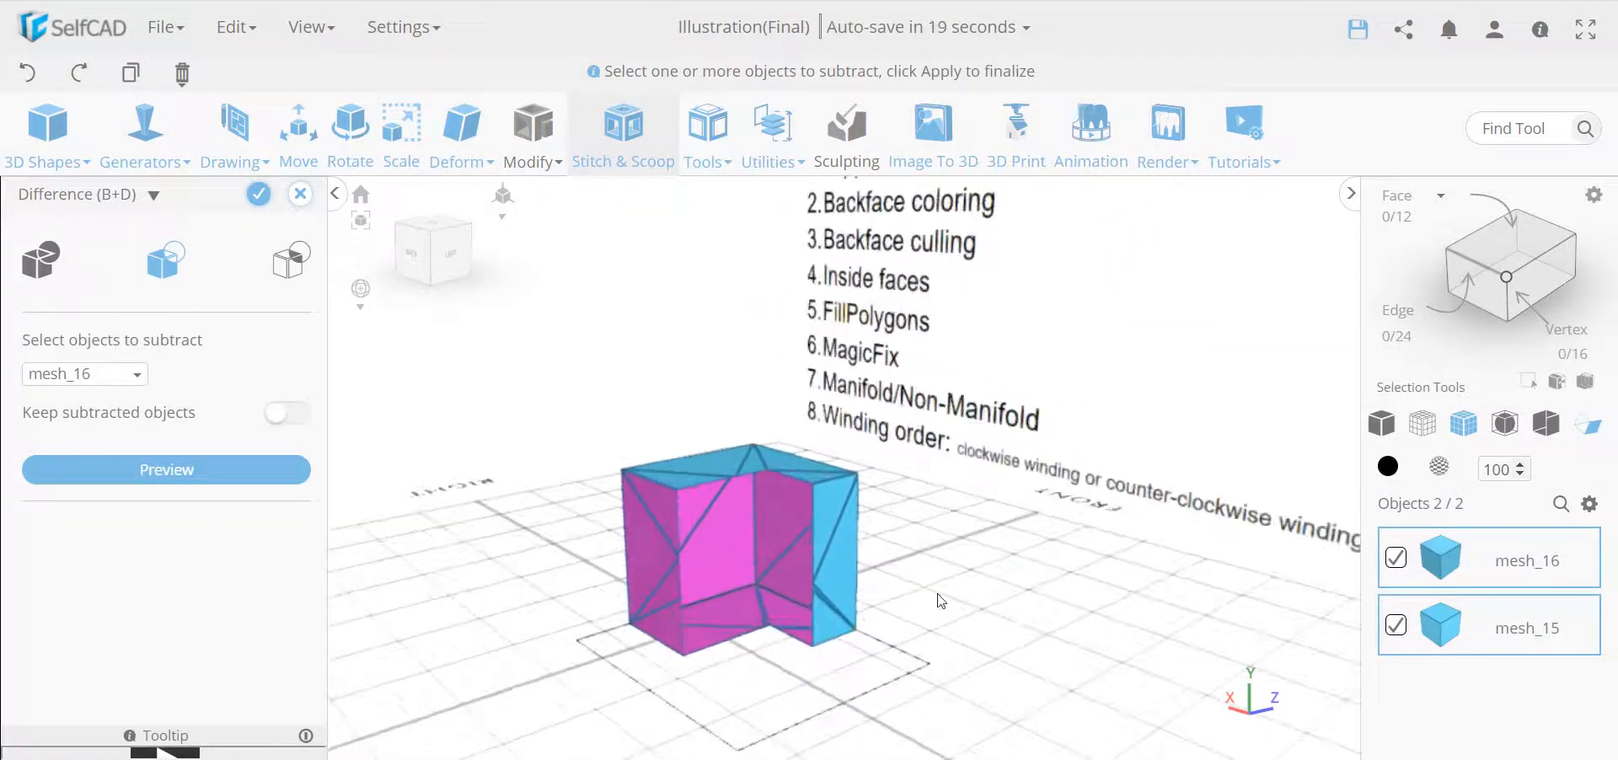
pyautogui.click(258, 195)
pyautogui.moveTo(445, 541); pyautogui.dragTo(482, 543)
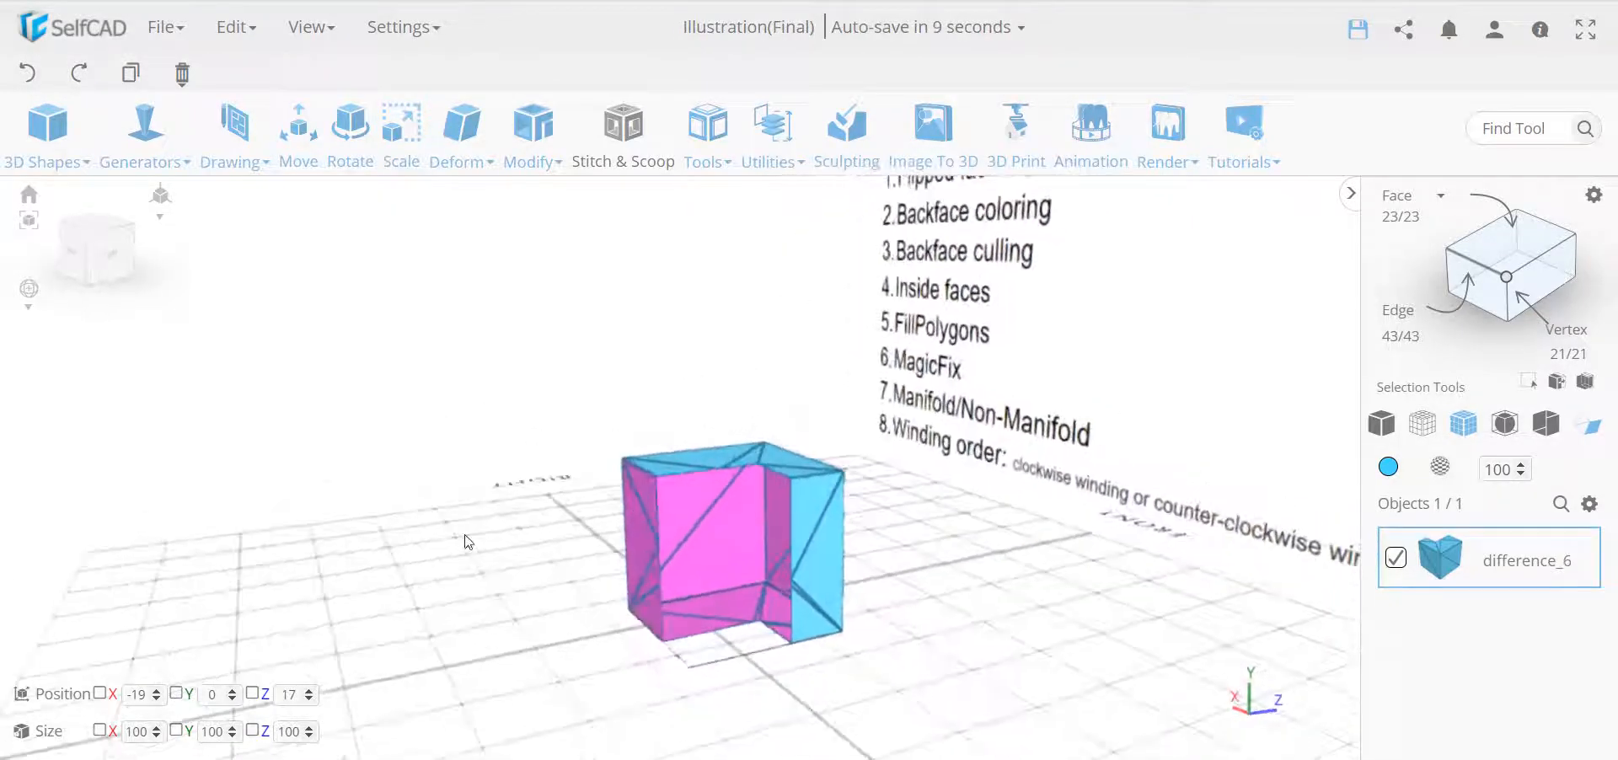
# Try Add Thickness on the cut cube with a thickness of -5 and Mirrored Thickness enabled.
pyautogui.click(530, 139)
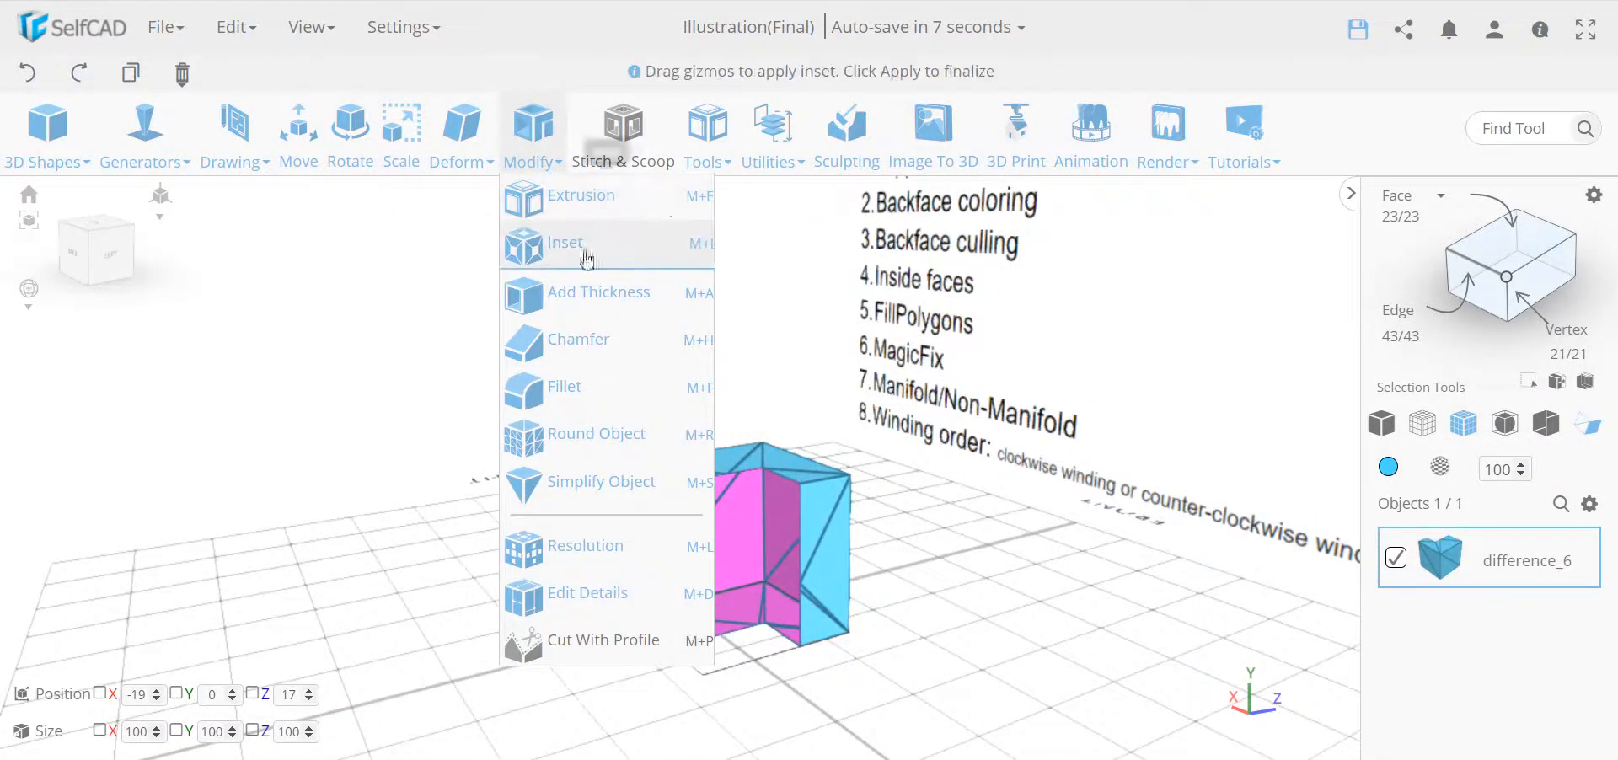
pyautogui.click(598, 293)
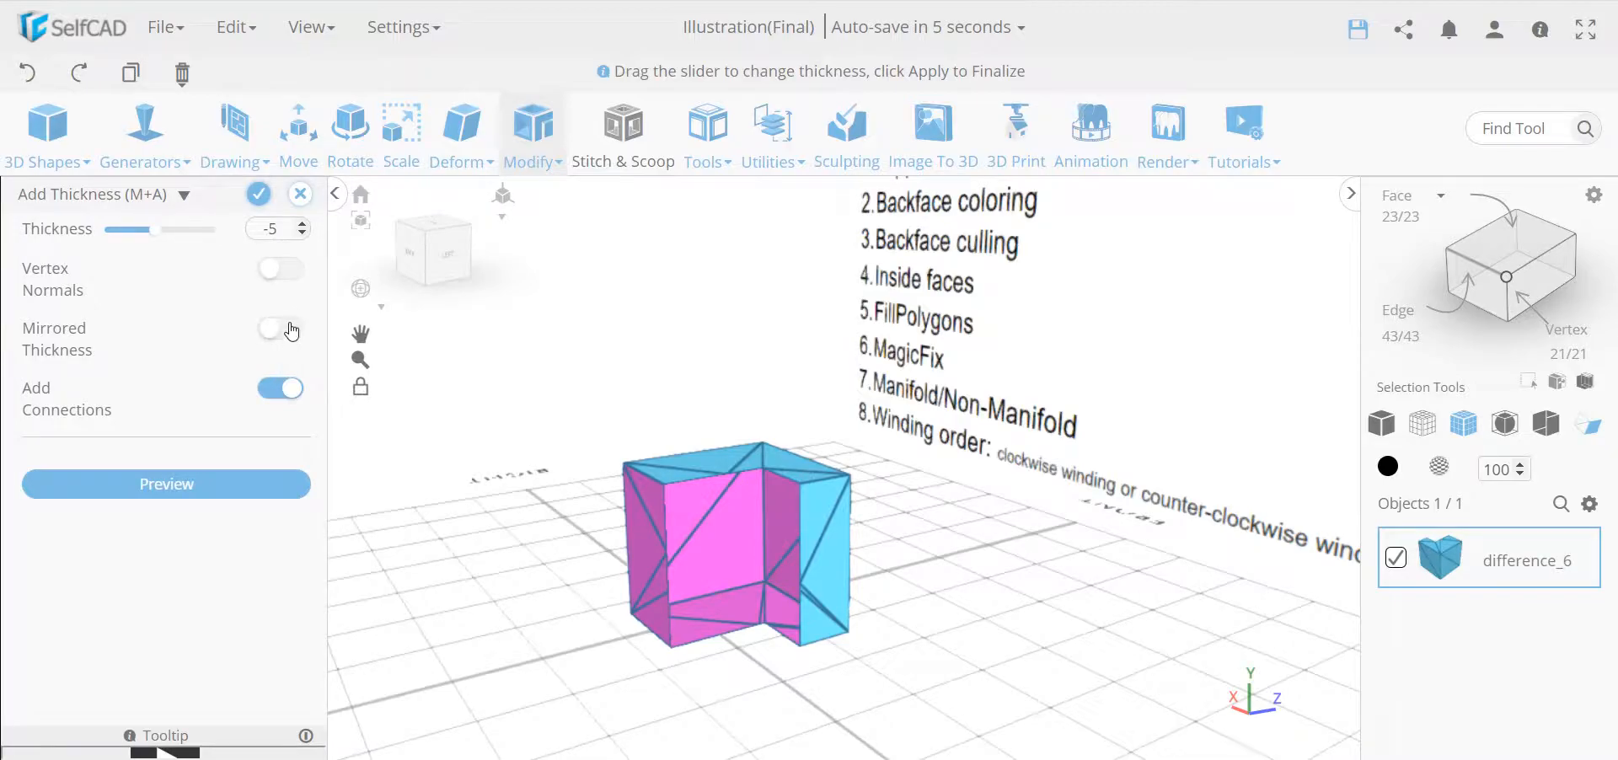
pyautogui.click(281, 328)
pyautogui.moveTo(623, 523)
pyautogui.mouseDown()
pyautogui.moveTo(590, 523)
pyautogui.moveTo(651, 529)
pyautogui.mouseUp()
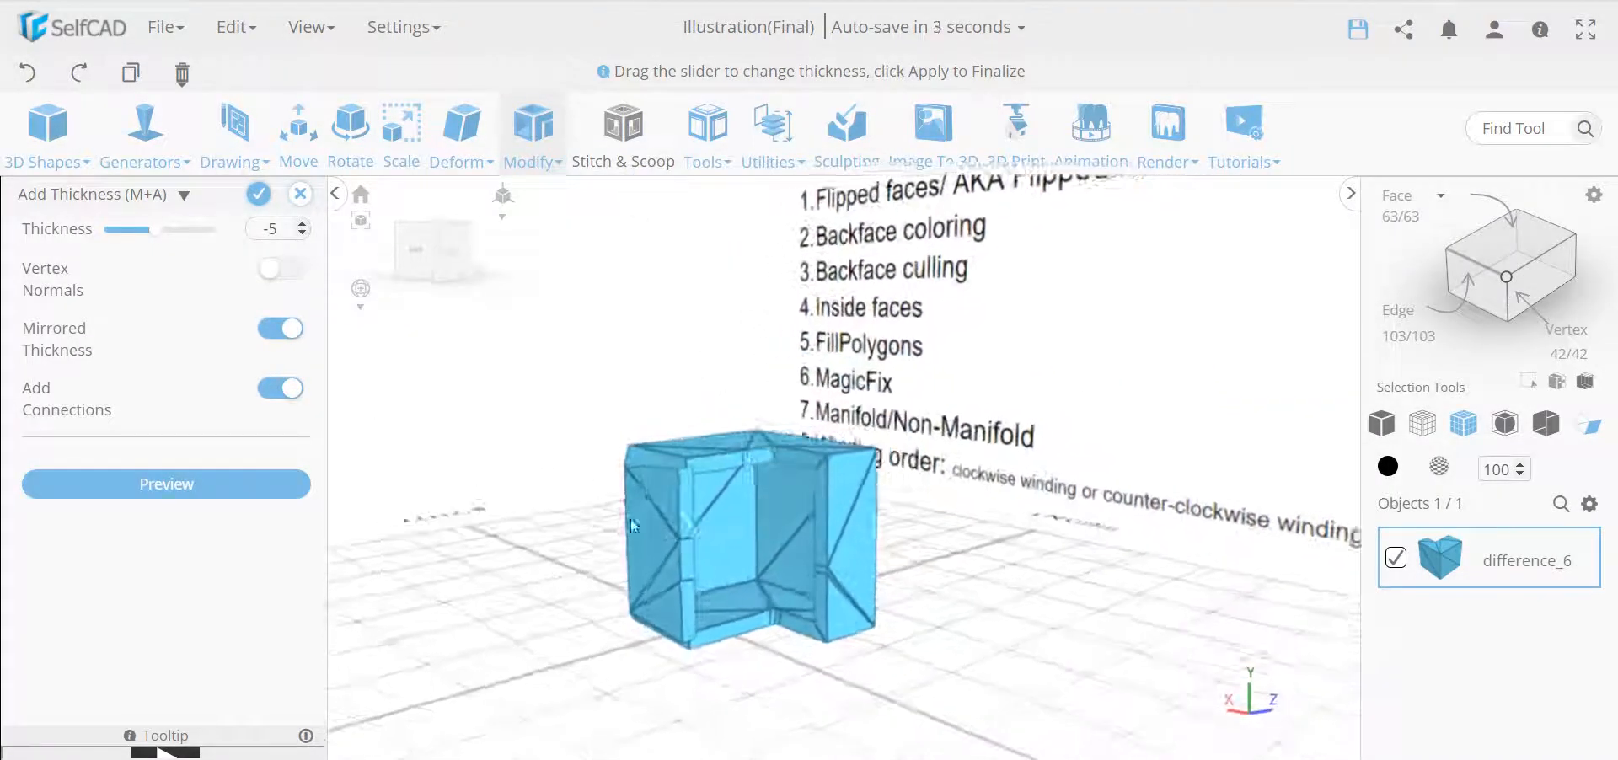
# Try a thickness of 5 with Mirrored Thickness disabled, inspect the walls, and cancel Add Thickness.
pyautogui.doubleClick(280, 230)
pyautogui.write('5')
pyautogui.click(270, 335)
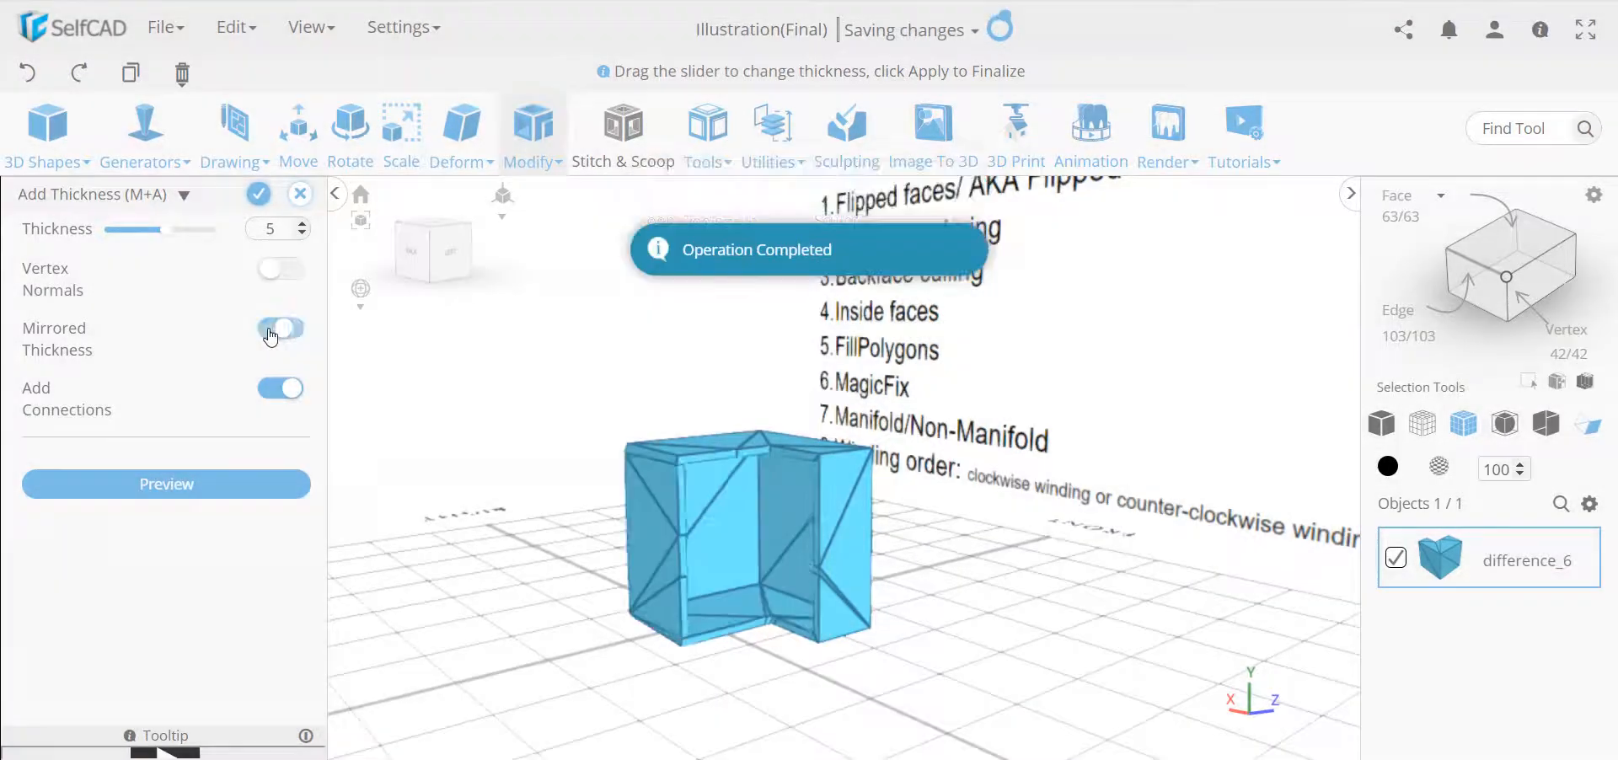
pyautogui.moveTo(506, 523); pyautogui.dragTo(705, 621)
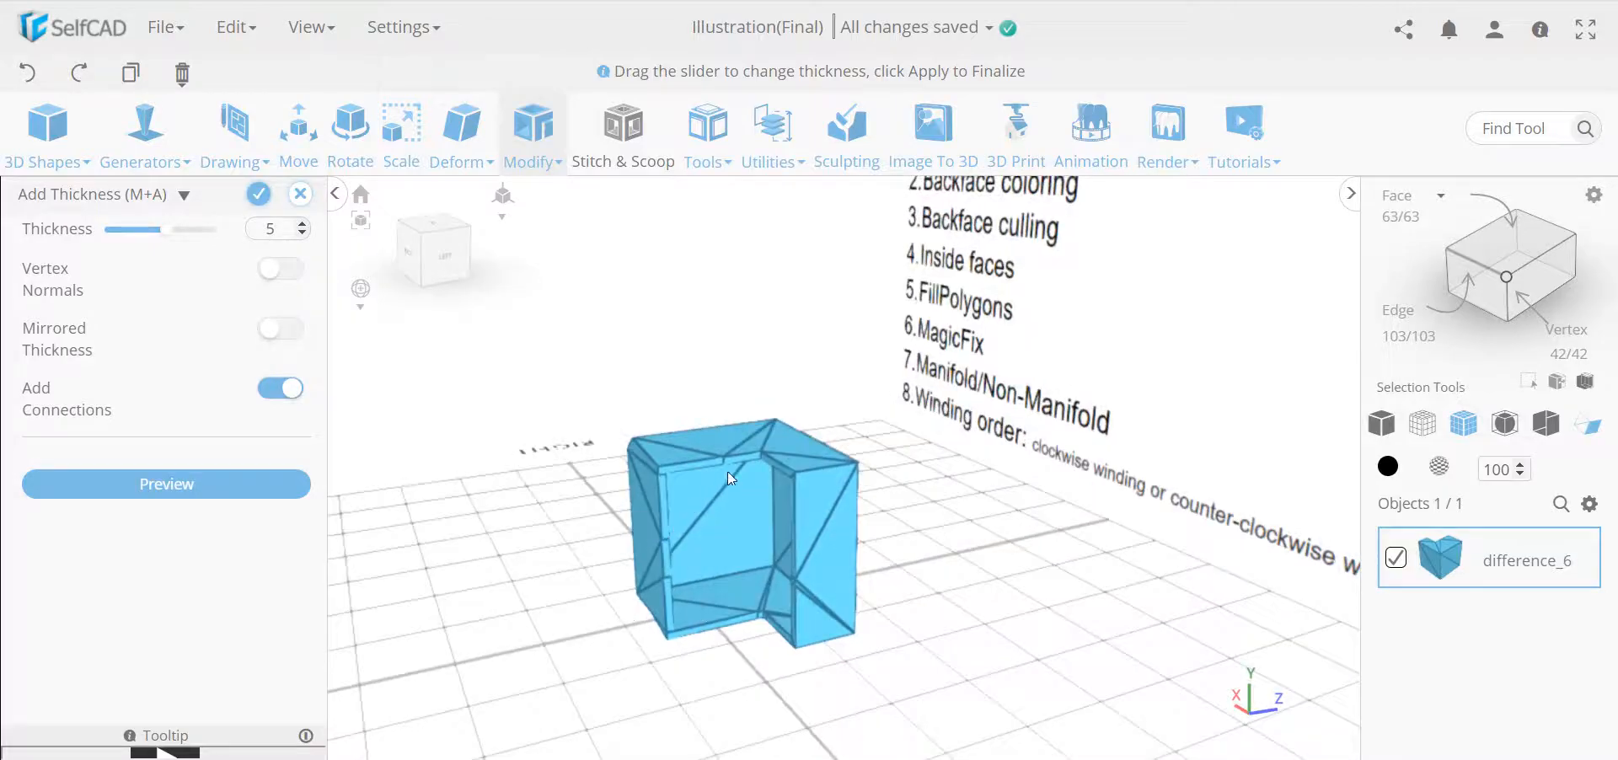
pyautogui.moveTo(792, 479); pyautogui.dragTo(883, 438)
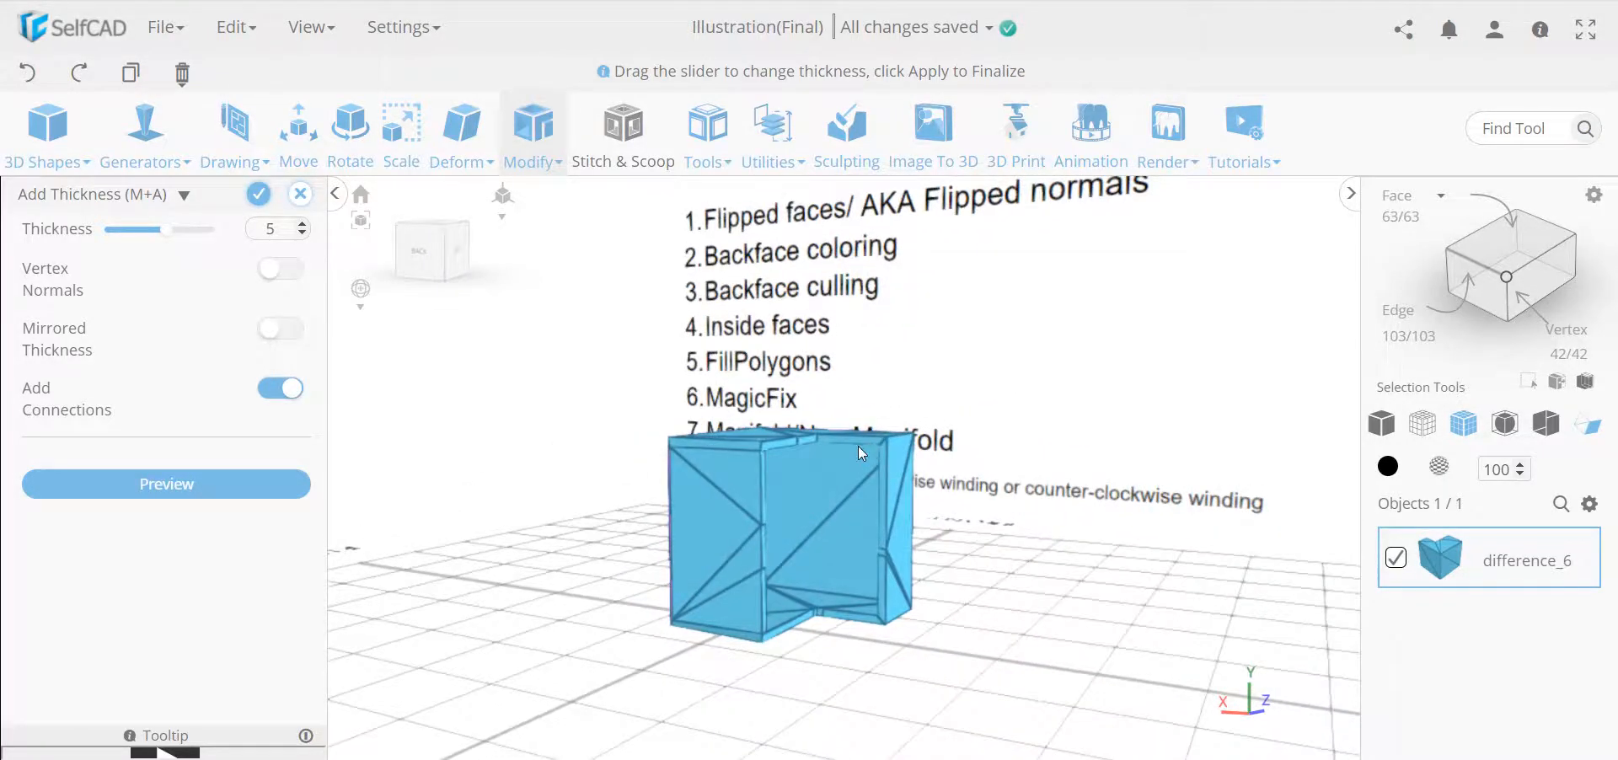
pyautogui.click(300, 194)
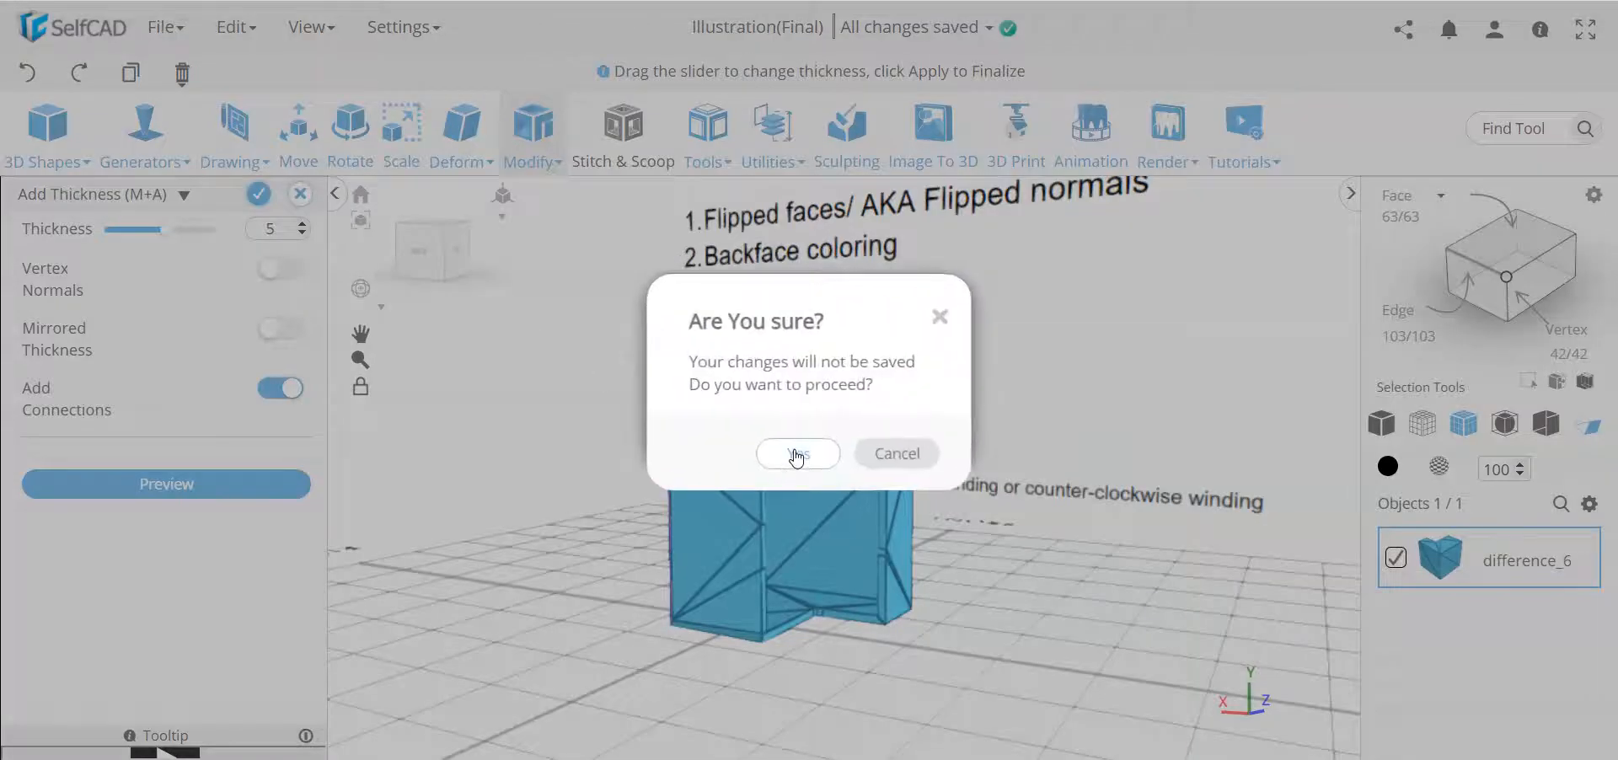
pyautogui.click(792, 451)
# Examine the colored inside faces of the cut cube from several angles, and undo the Difference operation.
pyautogui.moveTo(504, 520); pyautogui.dragTo(422, 535)
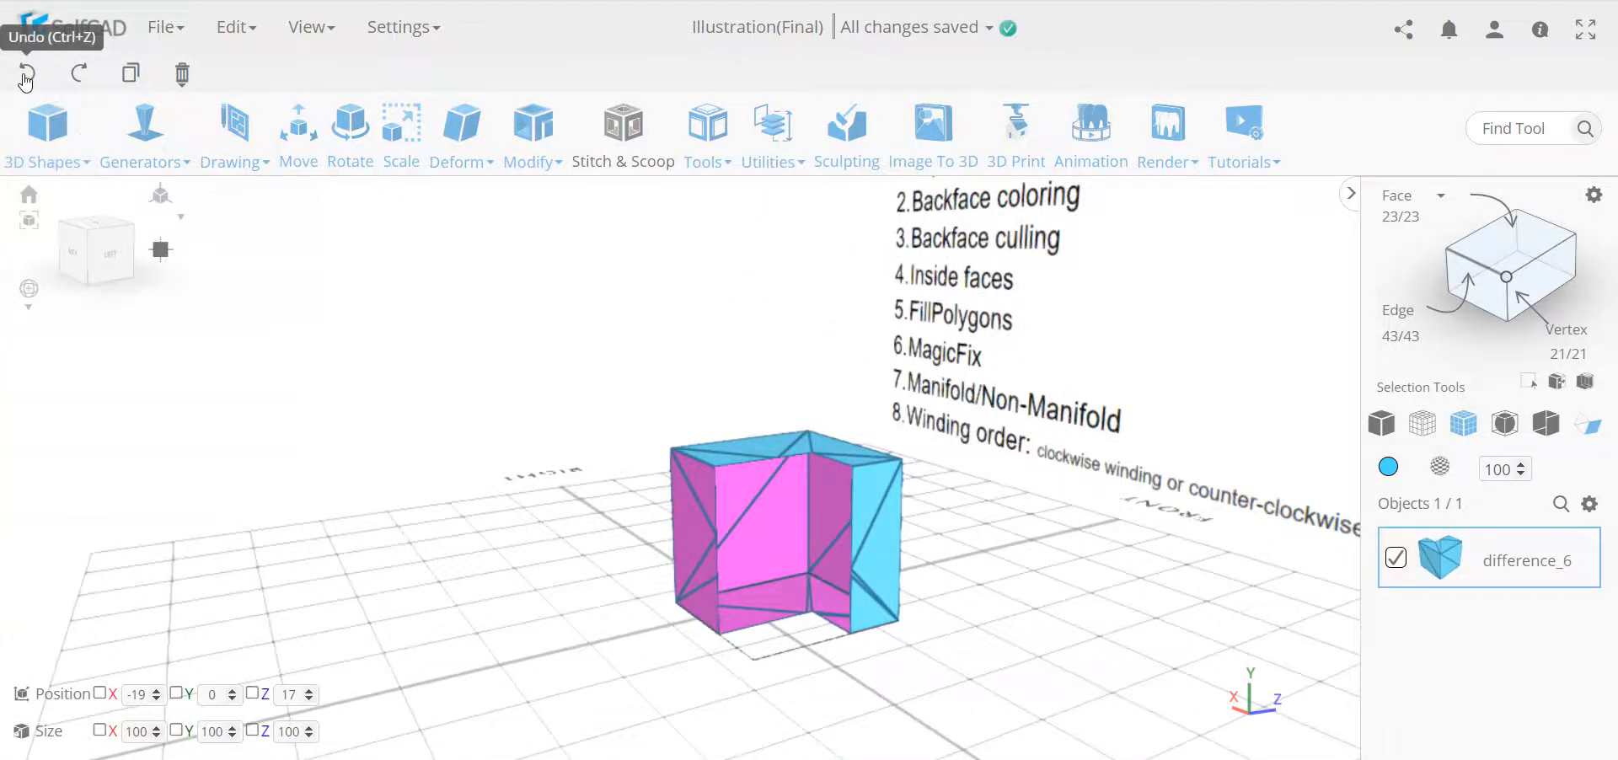
pyautogui.moveTo(816, 564); pyautogui.dragTo(802, 499)
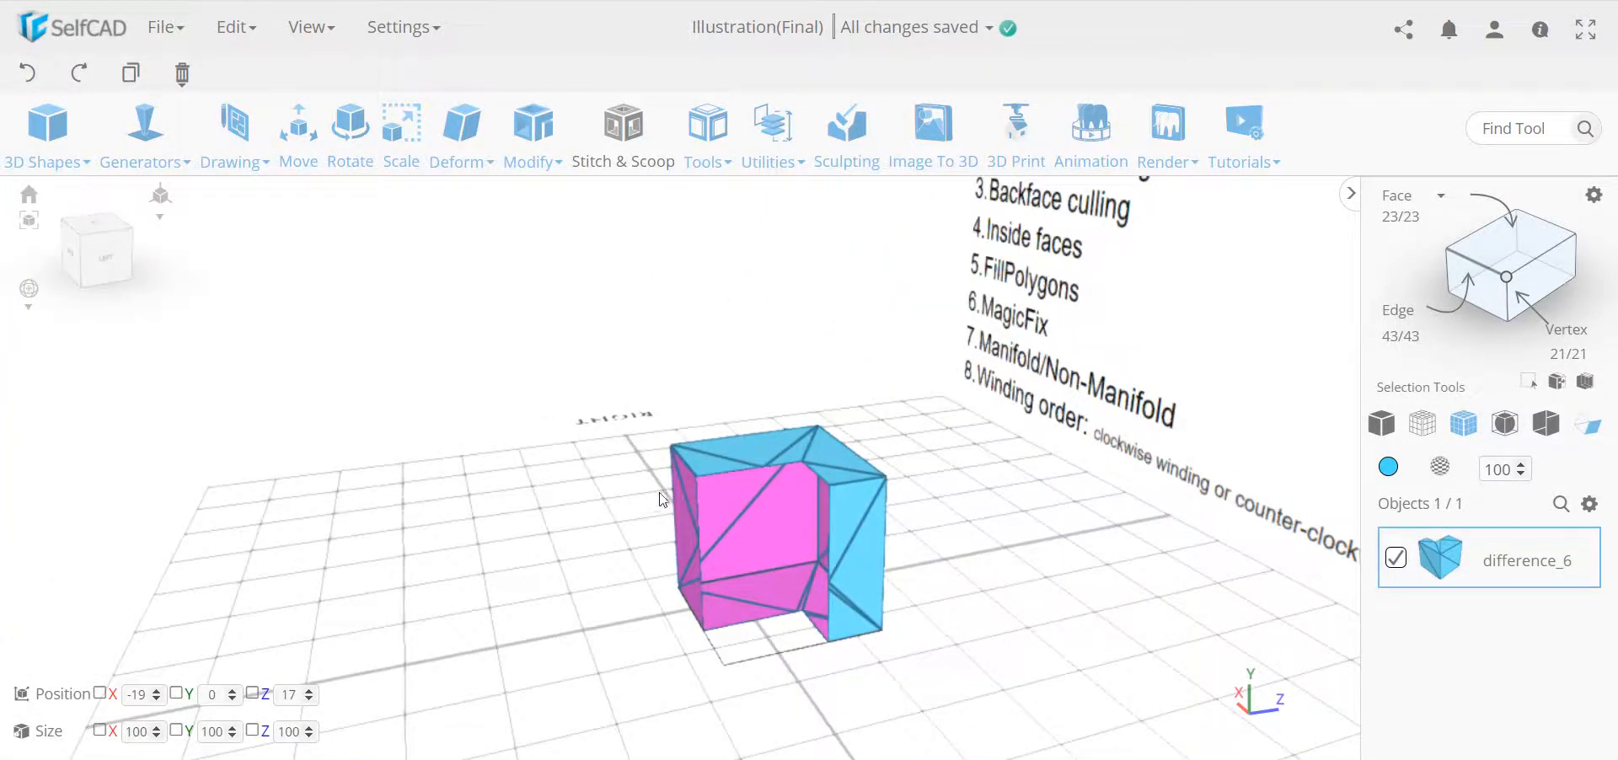
pyautogui.scroll(5, 760, 475)
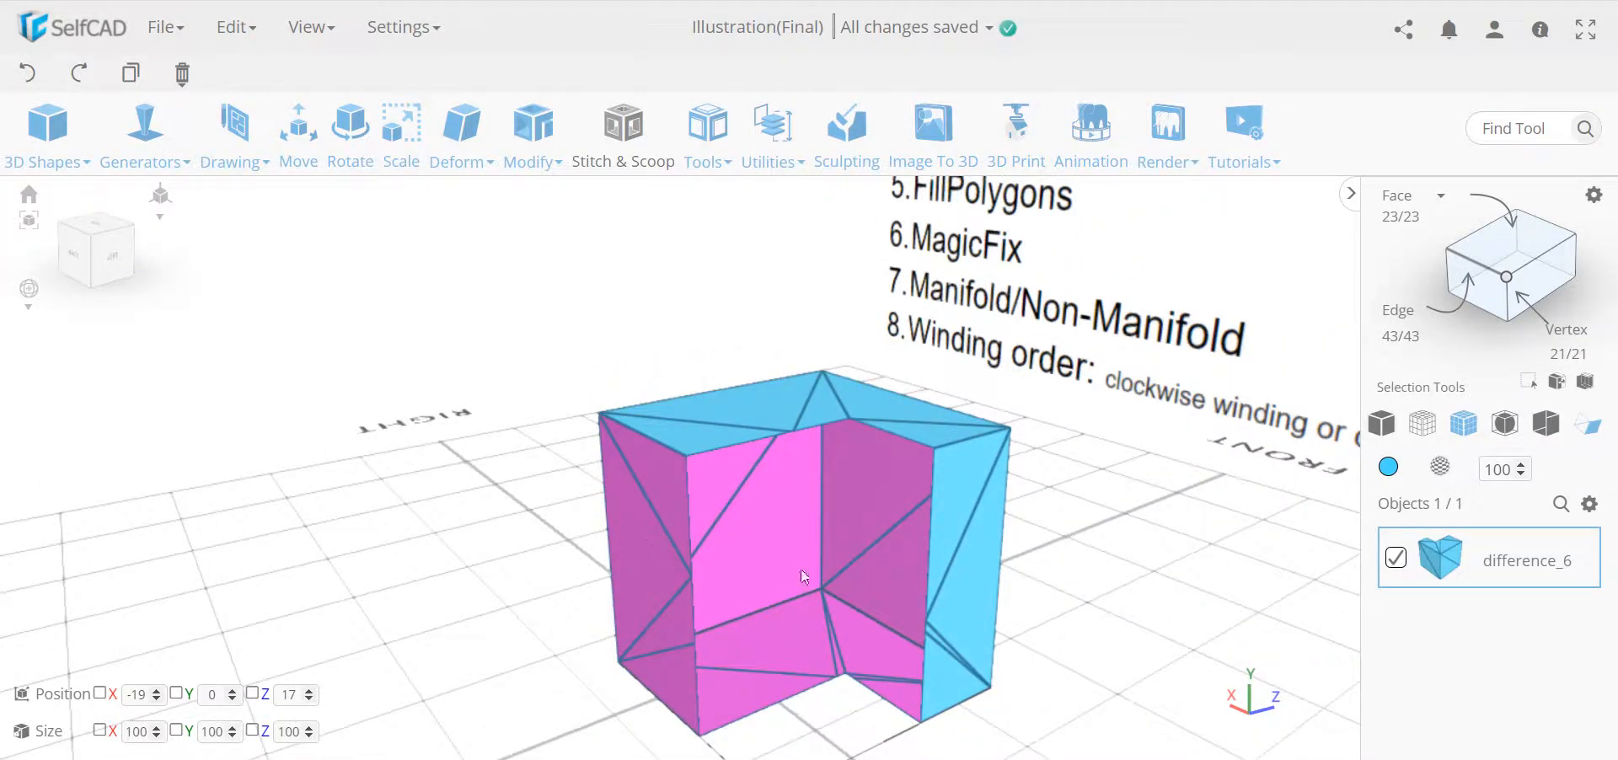
pyautogui.moveTo(797, 463); pyautogui.dragTo(1045, 588)
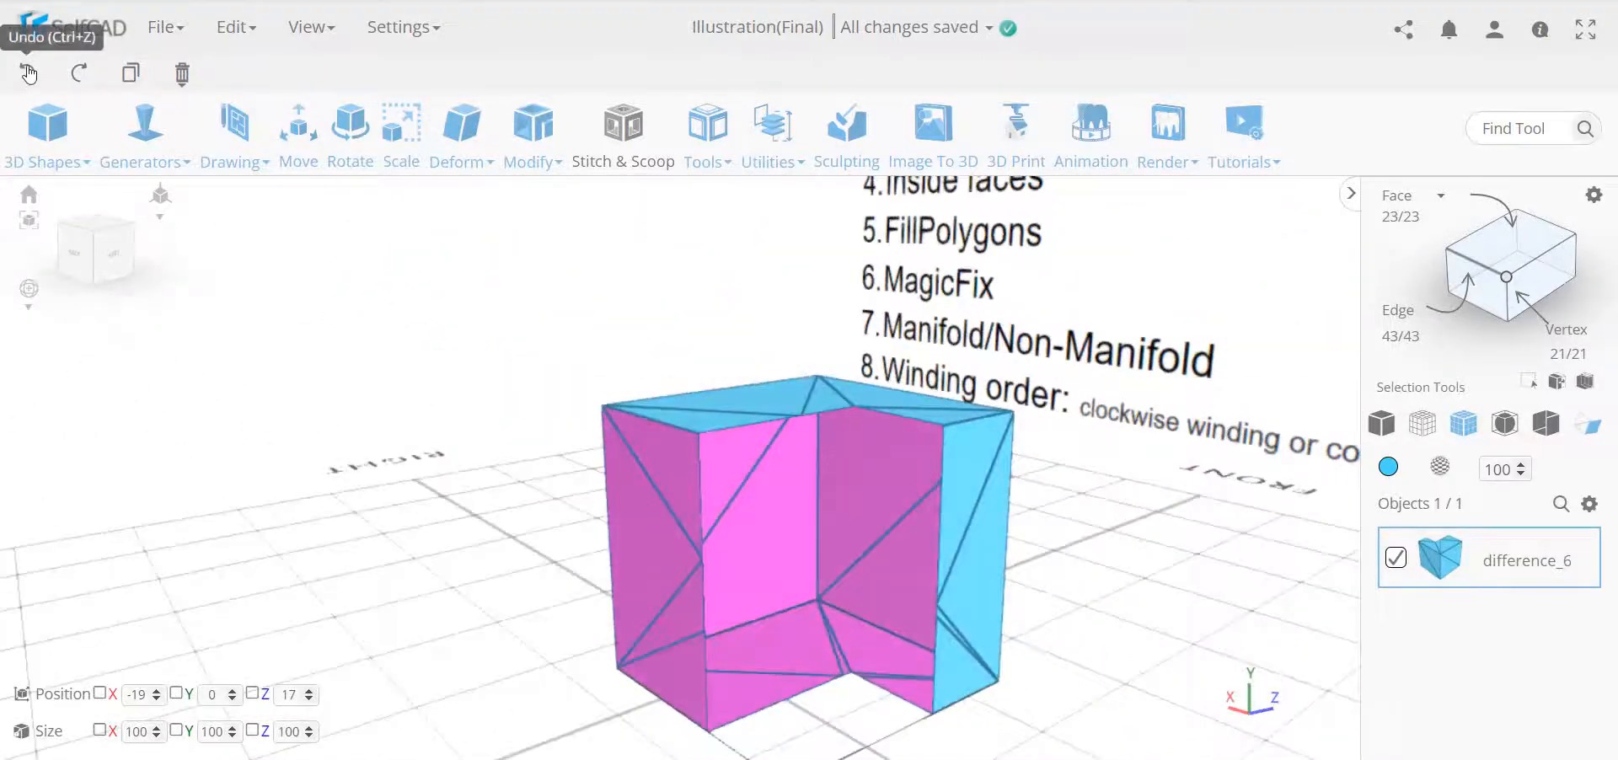
pyautogui.click(28, 74)
pyautogui.moveTo(328, 473); pyautogui.dragTo(539, 549)
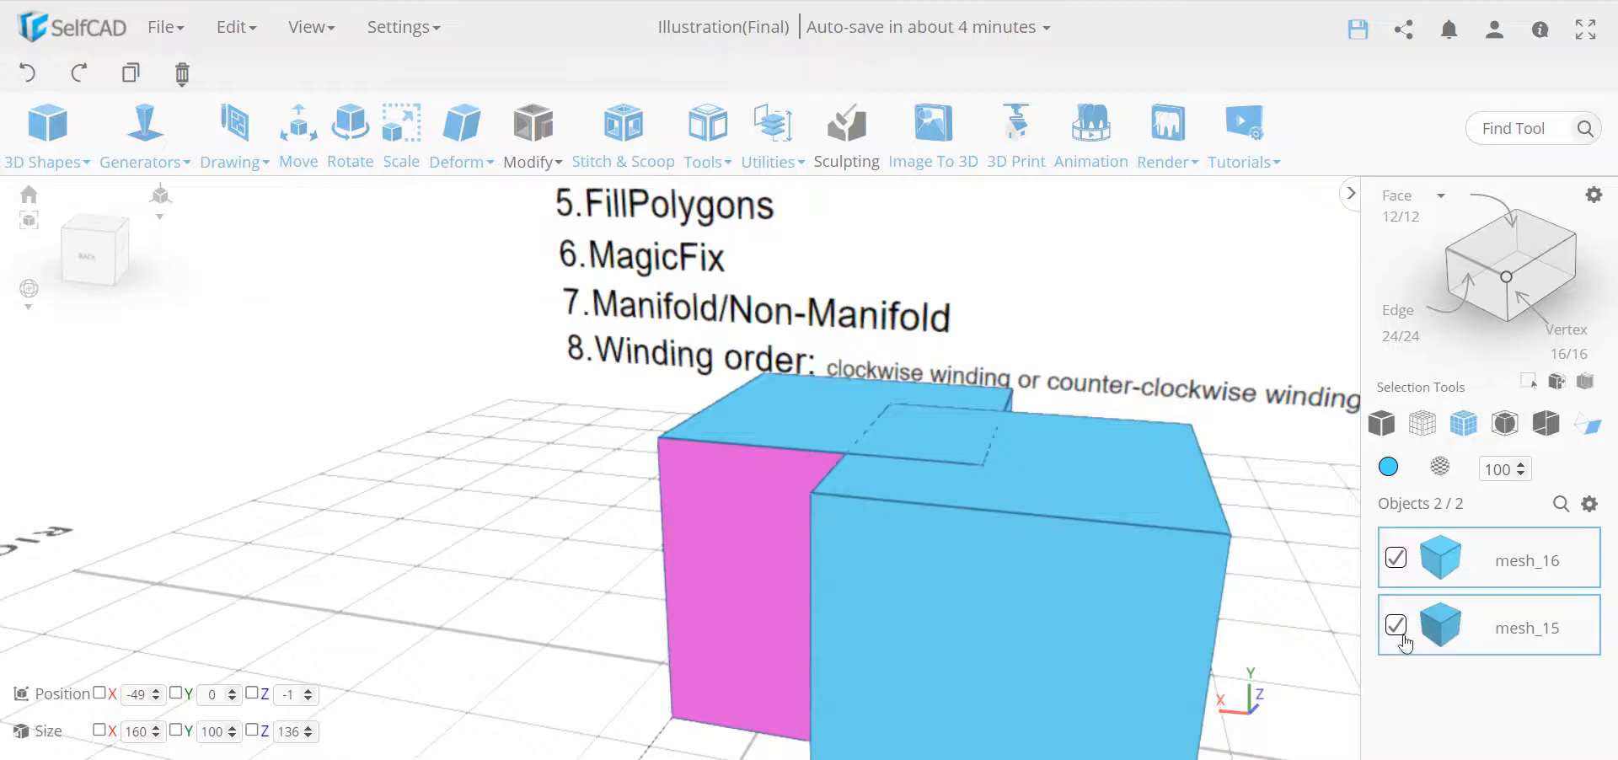
# Select only mesh_15 and correct its flipped face by running Flip Normals on the whole cube.
pyautogui.click(523, 519)
pyautogui.click(689, 497)
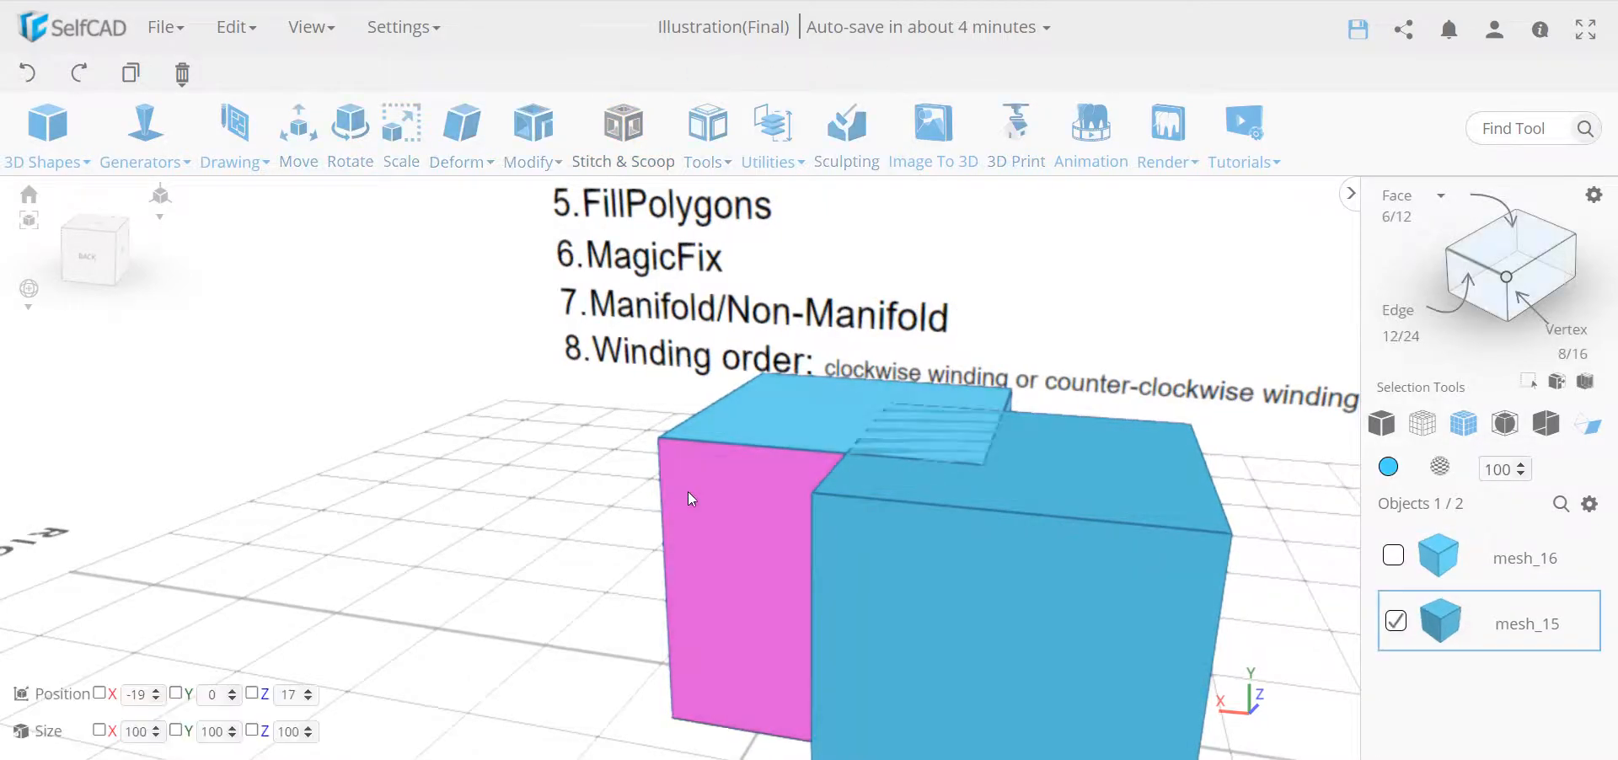
pyautogui.click(773, 148)
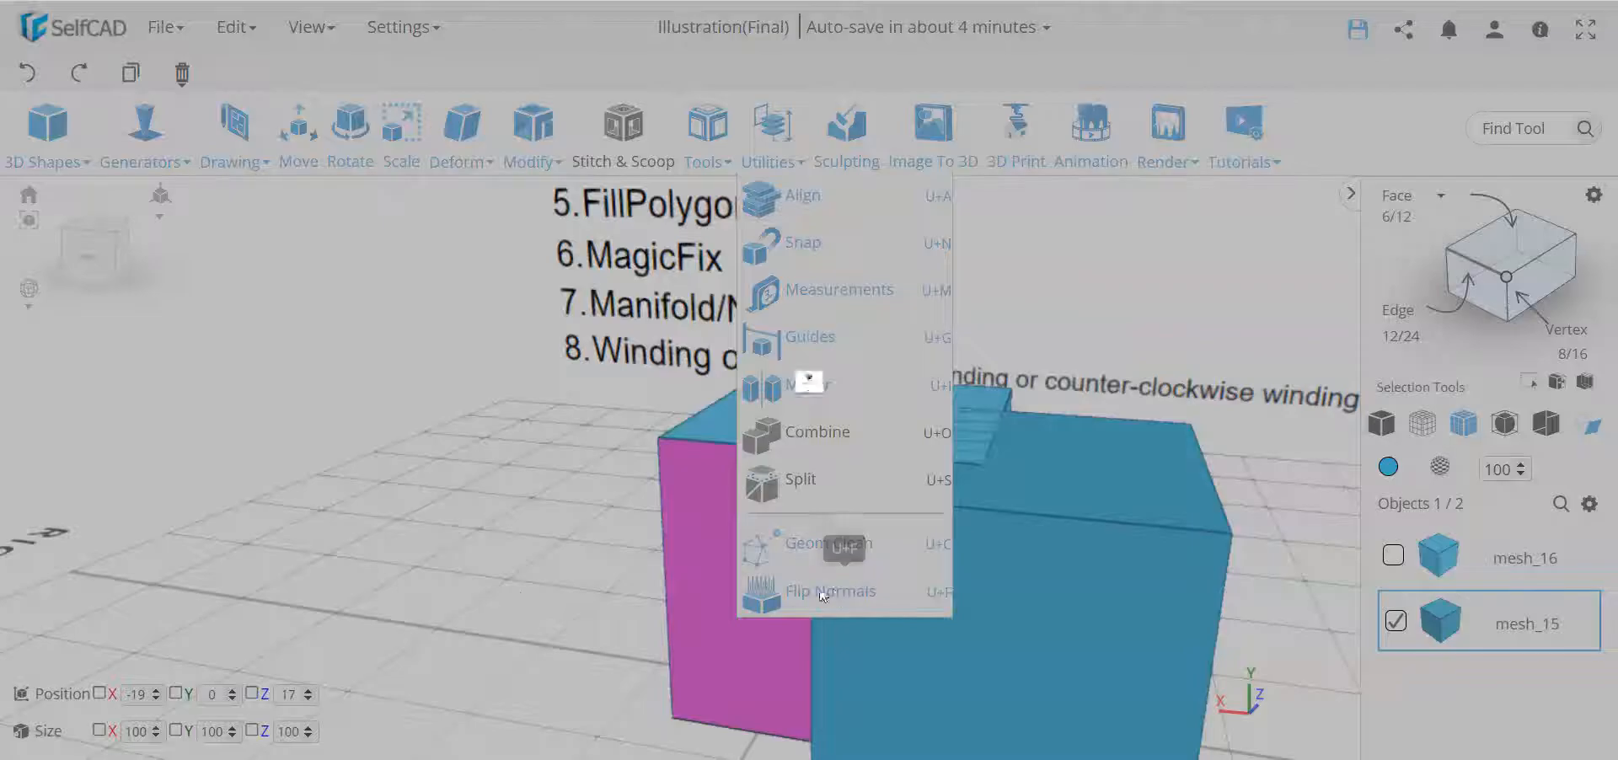
pyautogui.click(823, 592)
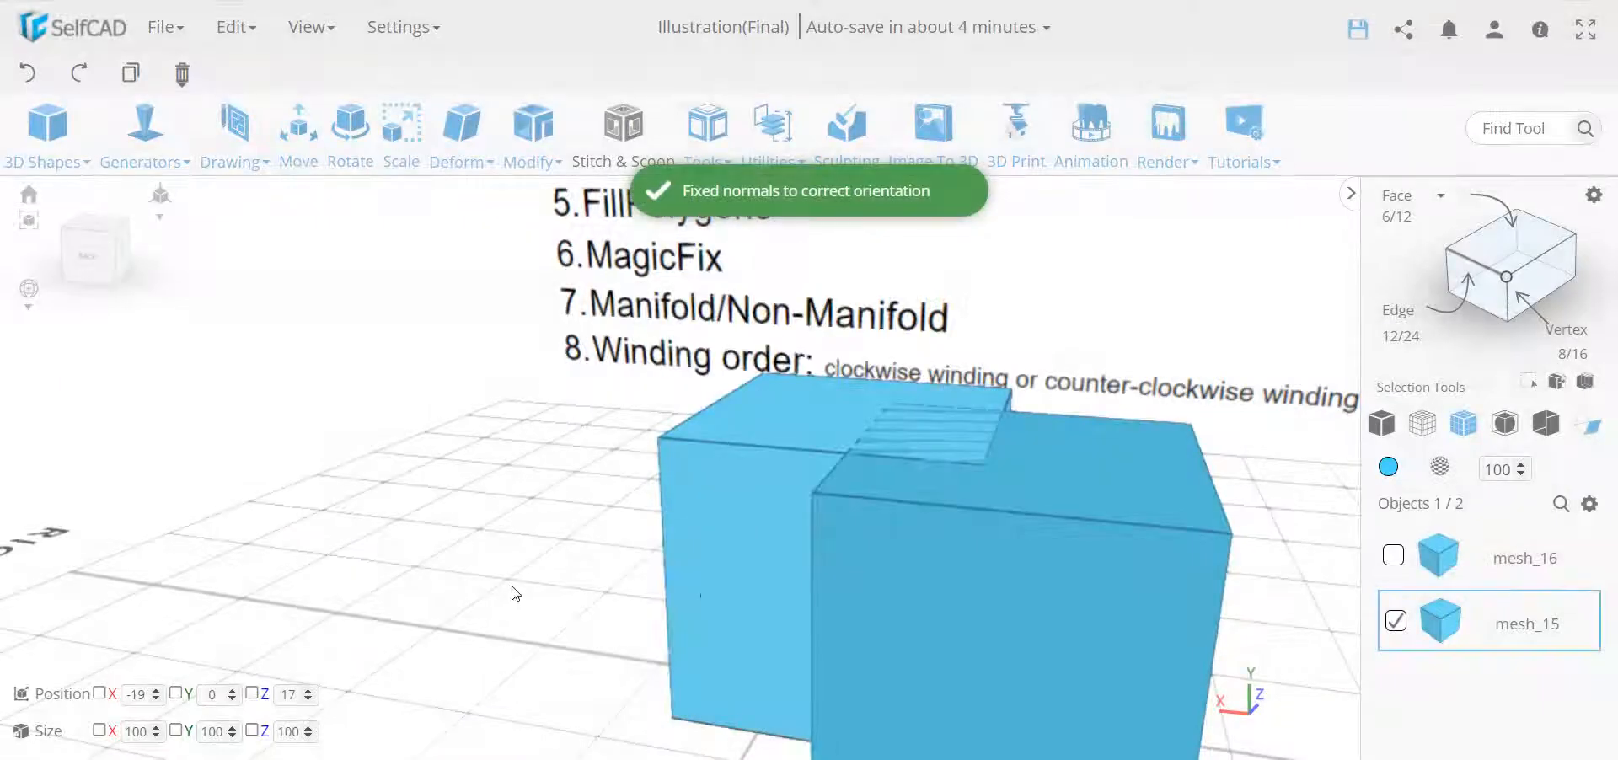
# Select both cubes, subtract mesh_16 from mesh_15 with a Stitch & Scoop Difference, and finalize the cut.
pyautogui.keyDown('shift'); pyautogui.click(1119, 603); pyautogui.keyUp('shift')
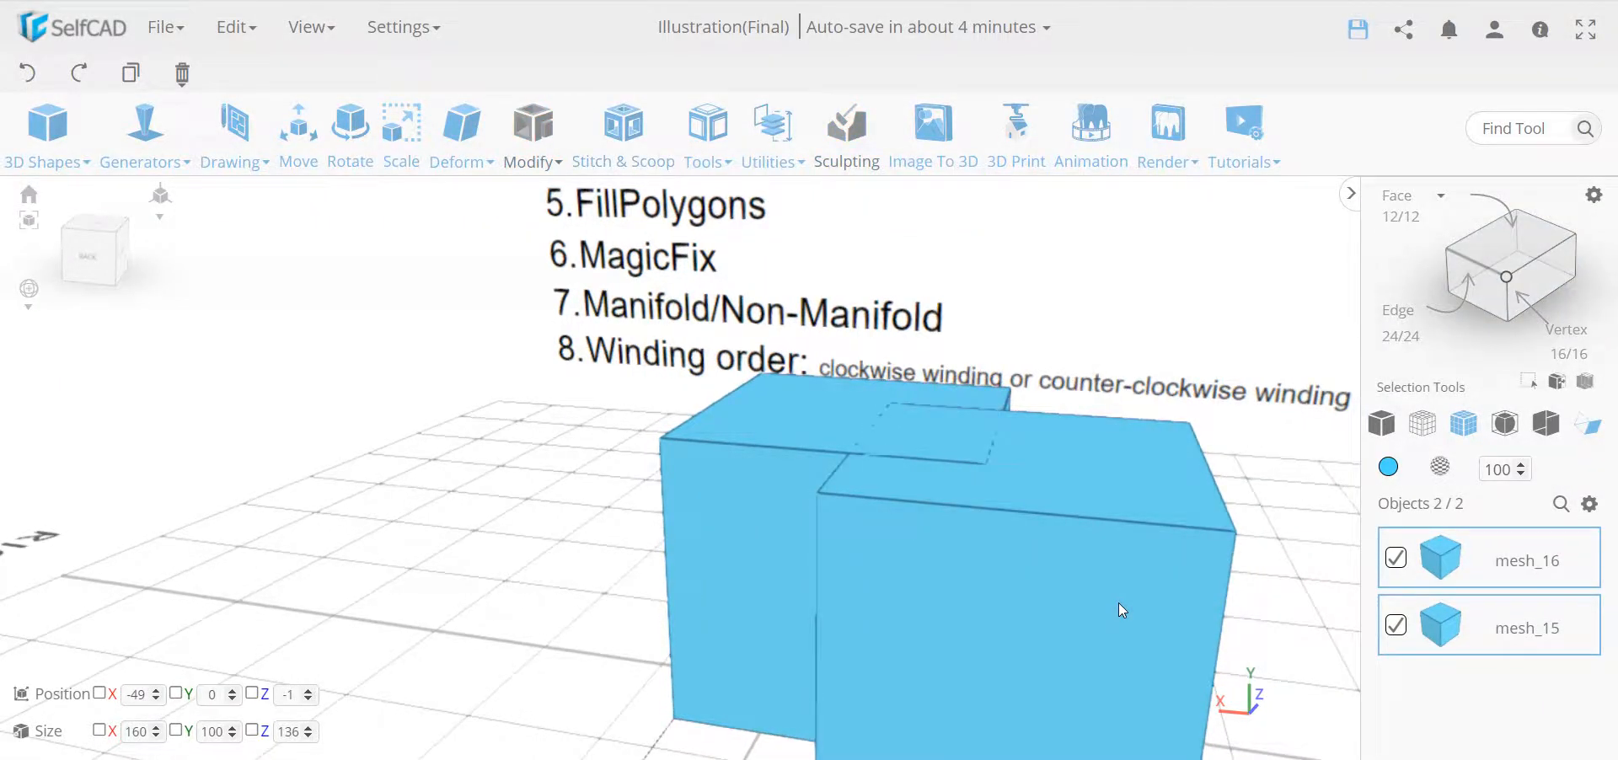
pyautogui.click(639, 148)
pyautogui.click(165, 259)
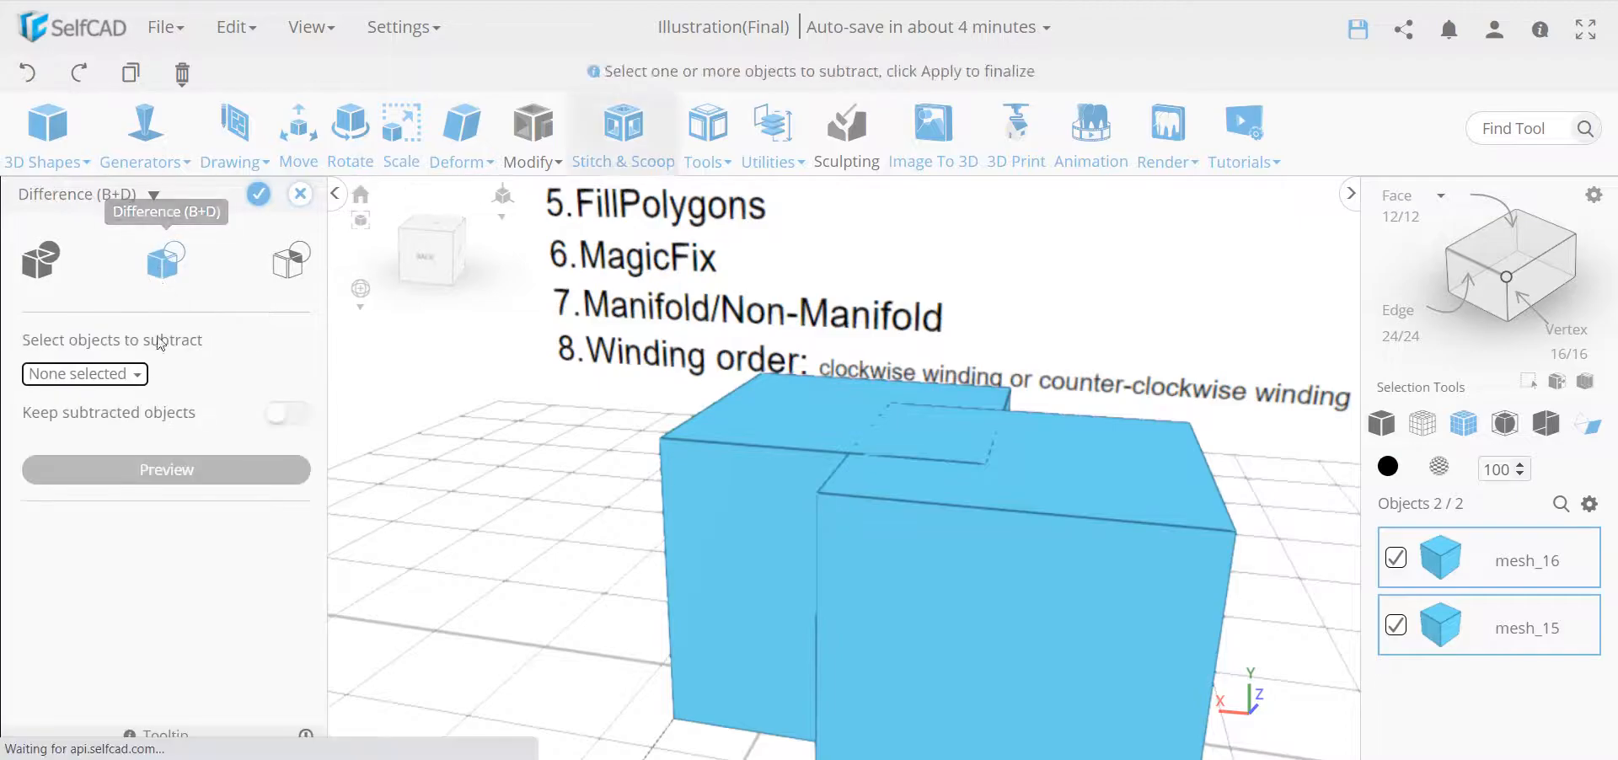
pyautogui.click(137, 375)
pyautogui.click(106, 428)
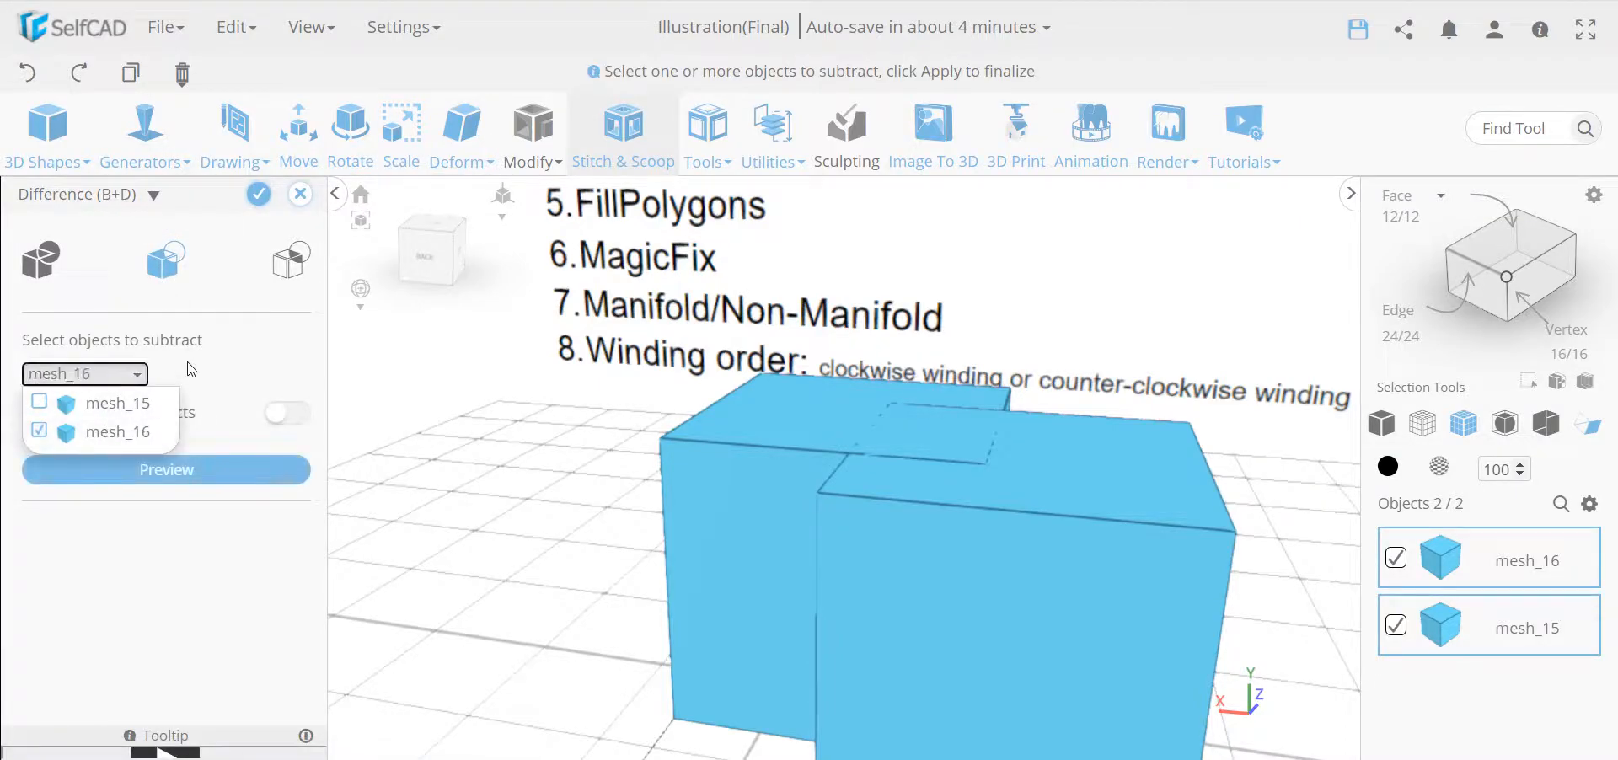
pyautogui.moveTo(861, 543); pyautogui.dragTo(798, 461, button='right')
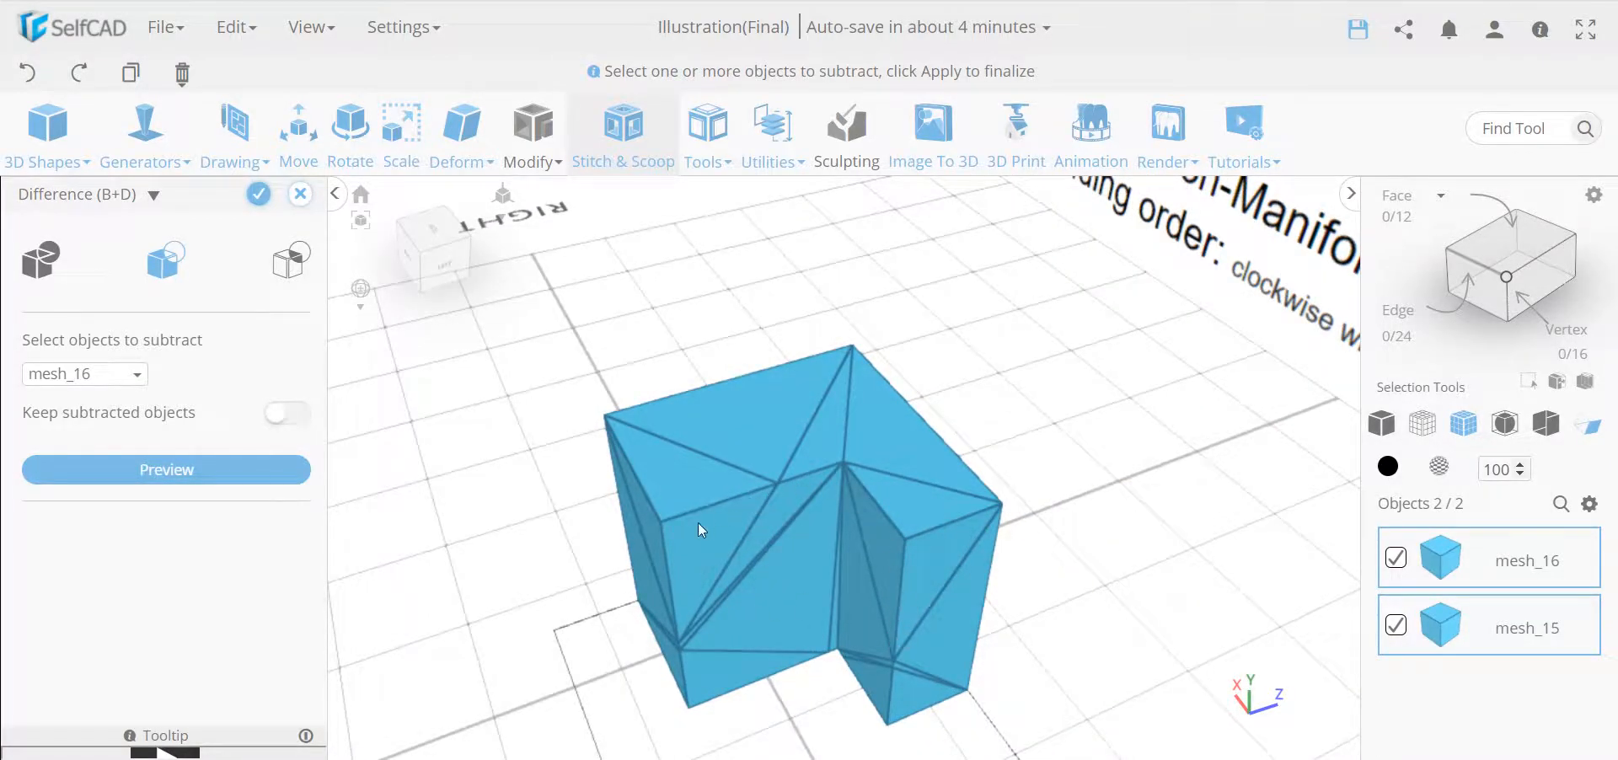
pyautogui.click(257, 196)
pyautogui.moveTo(782, 597); pyautogui.dragTo(950, 568, button='right')
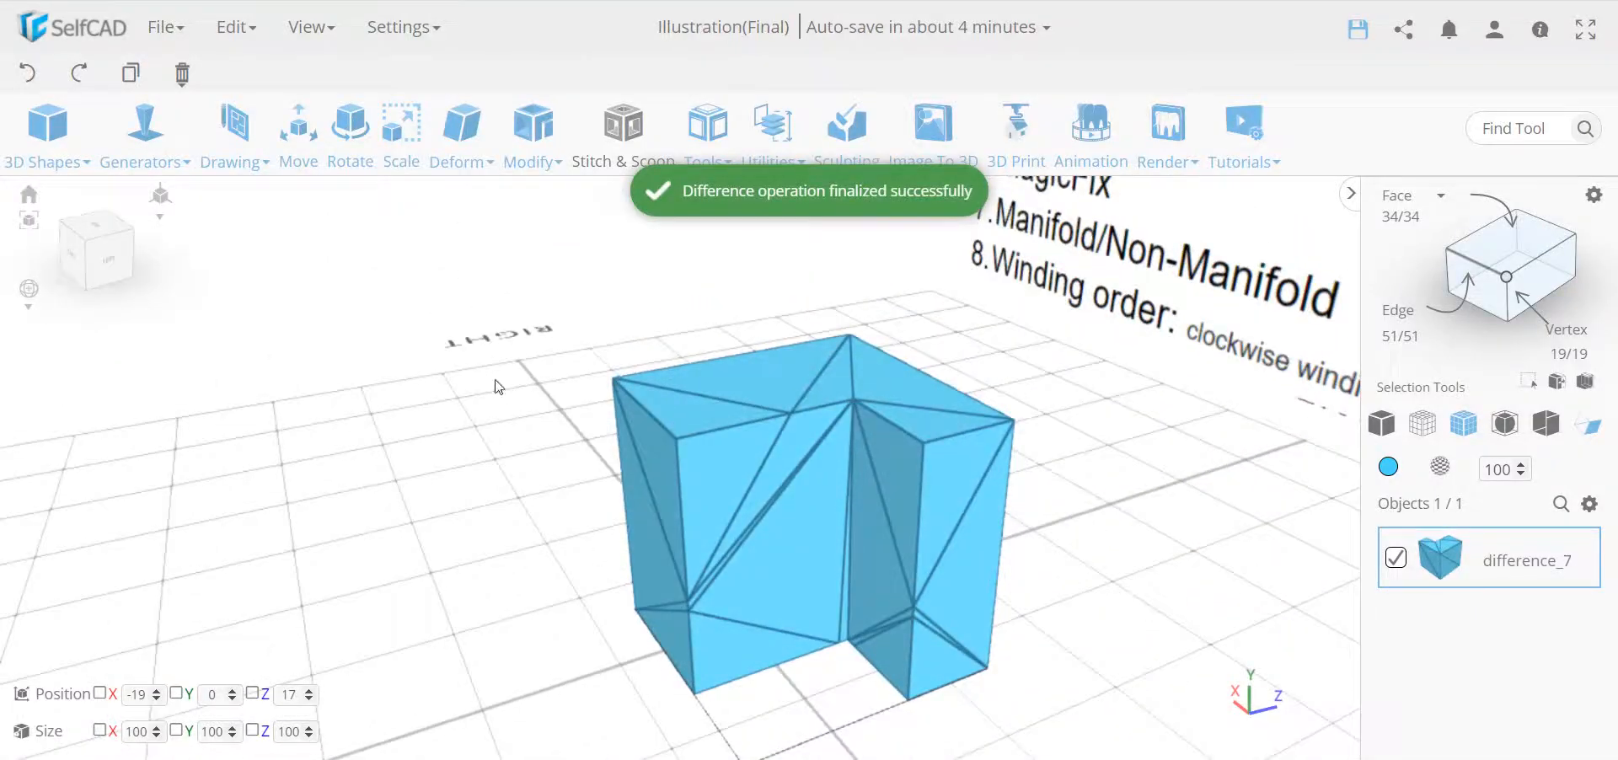
# Undo the Difference operation and view the two restored cubes from another angle.
pyautogui.click(28, 72)
pyautogui.moveTo(691, 477); pyautogui.dragTo(786, 514, button='right')
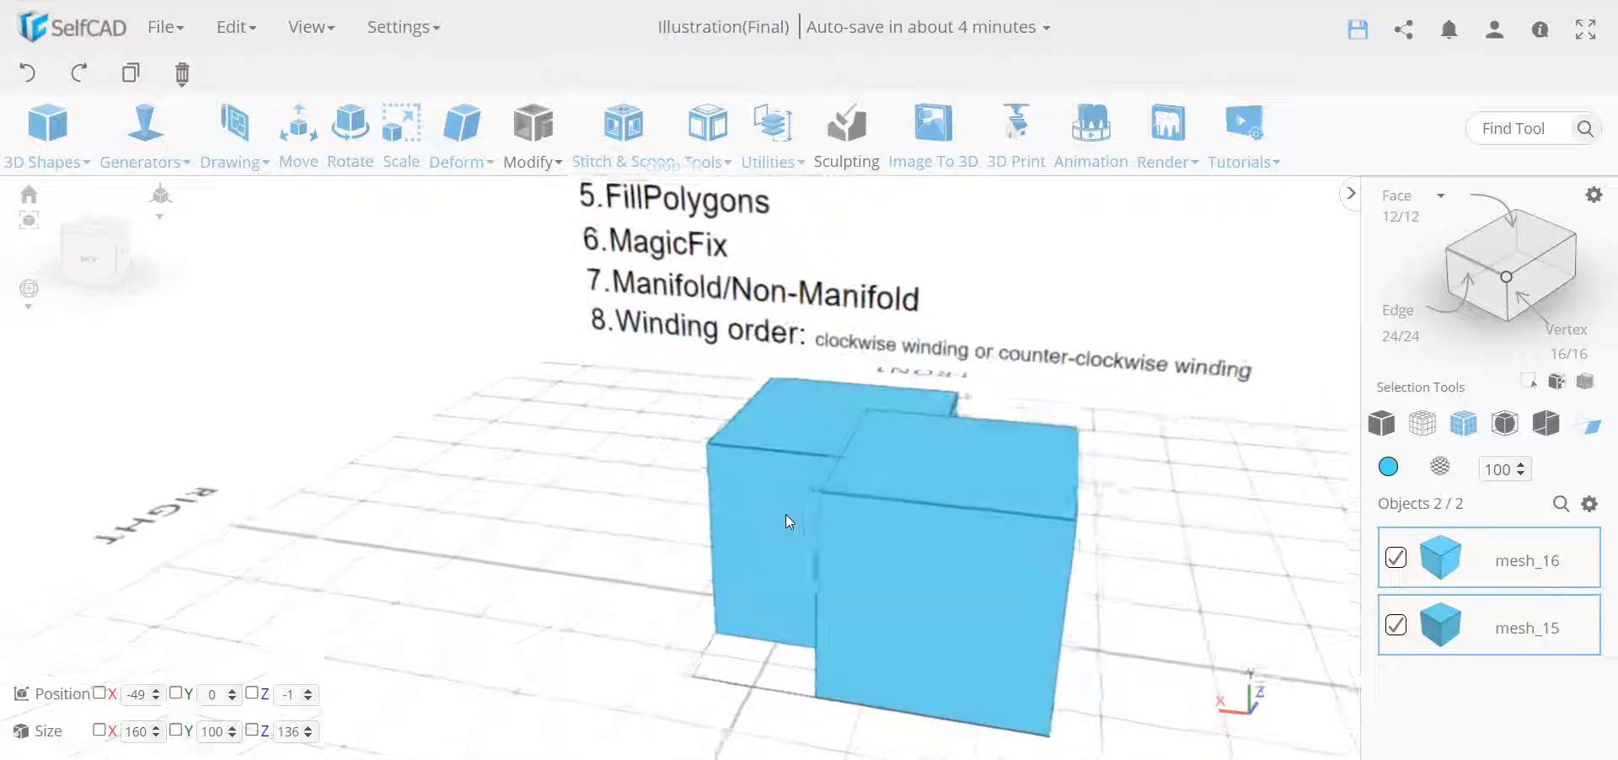
pyautogui.click(720, 172)
pyautogui.click(764, 160)
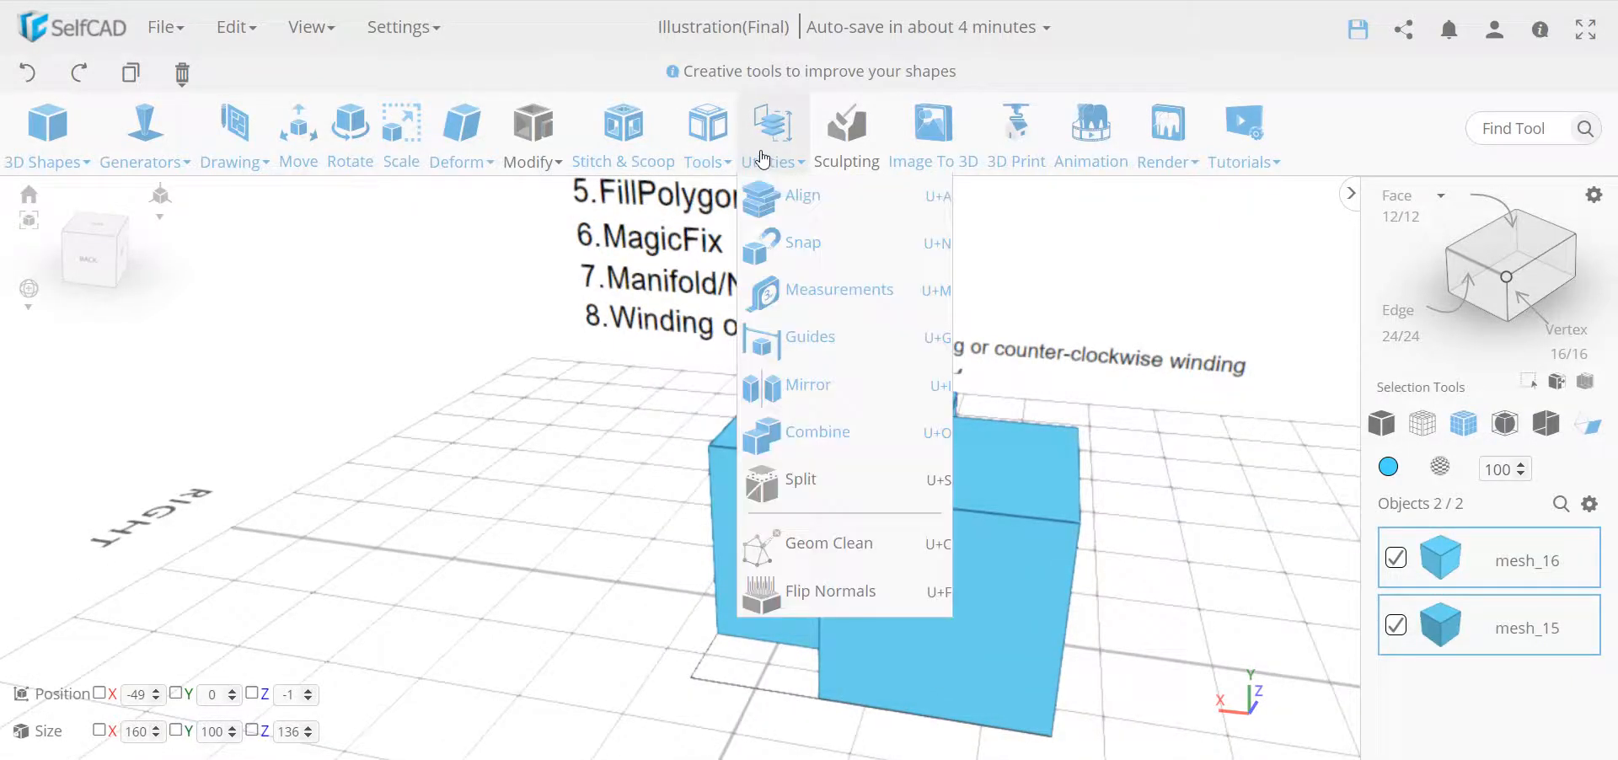
# Delete both overlapping cubes and place a new 100 × 100 × 100 cube on the grid.
pyautogui.press('Delete')
pyautogui.press('Return')
pyautogui.click(46, 126)
pyautogui.moveTo(43, 203); pyautogui.dragTo(826, 589)
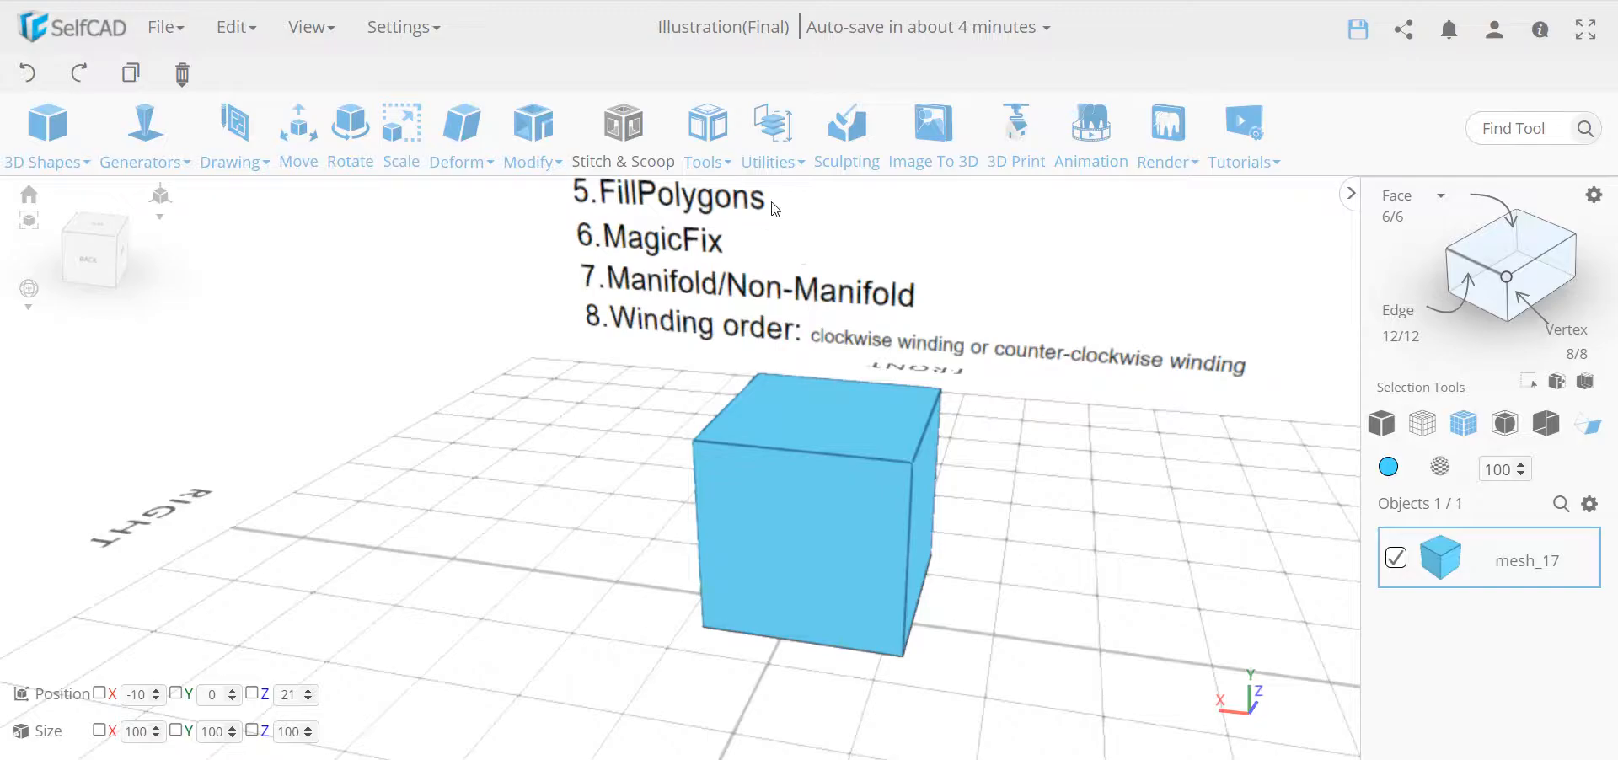
# Select only the back face of the new cube, flip its normal, and inspect the flipped face.
pyautogui.click(772, 131)
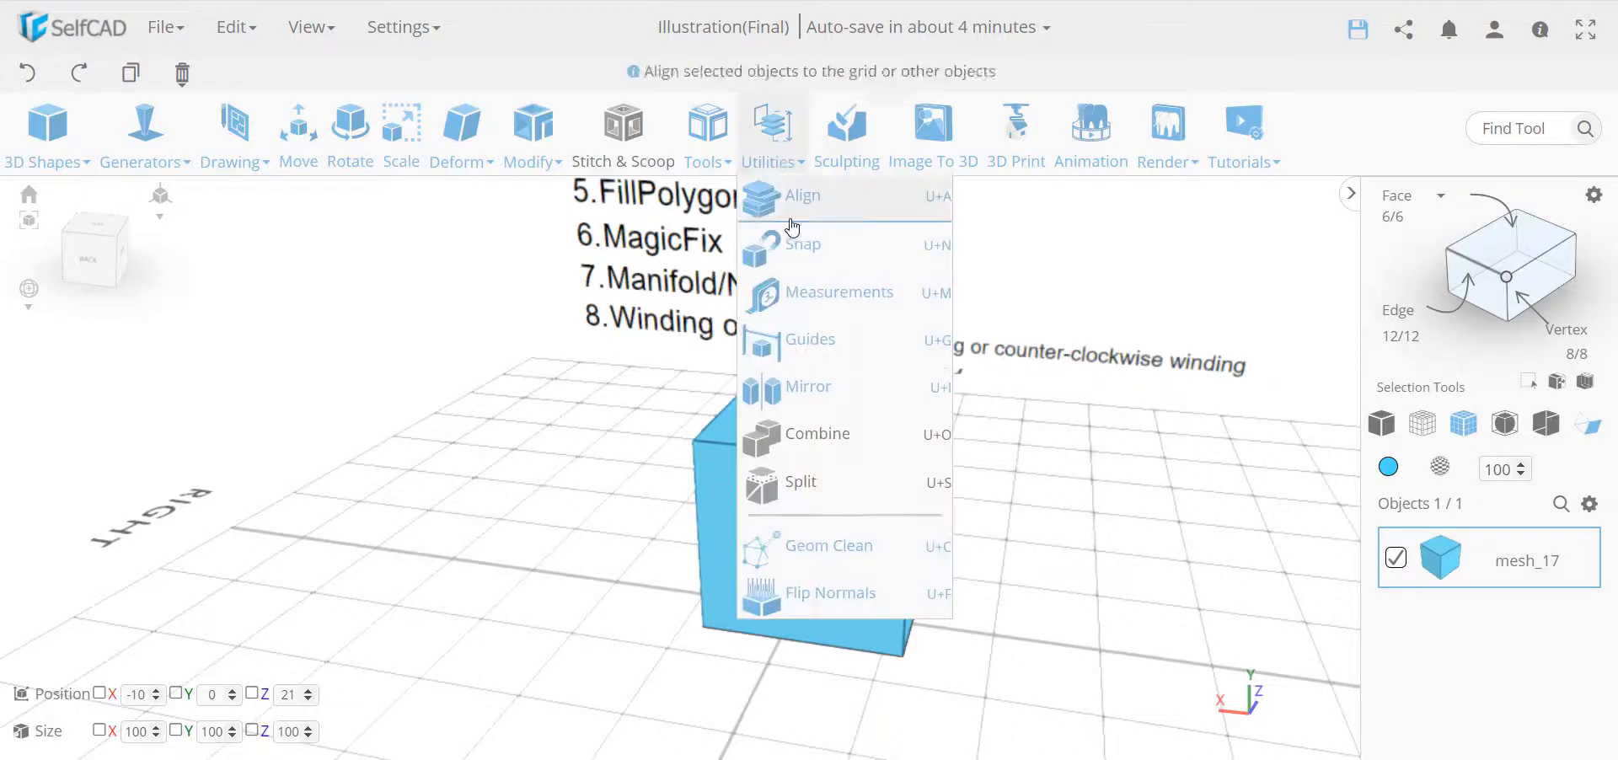
pyautogui.click(902, 592)
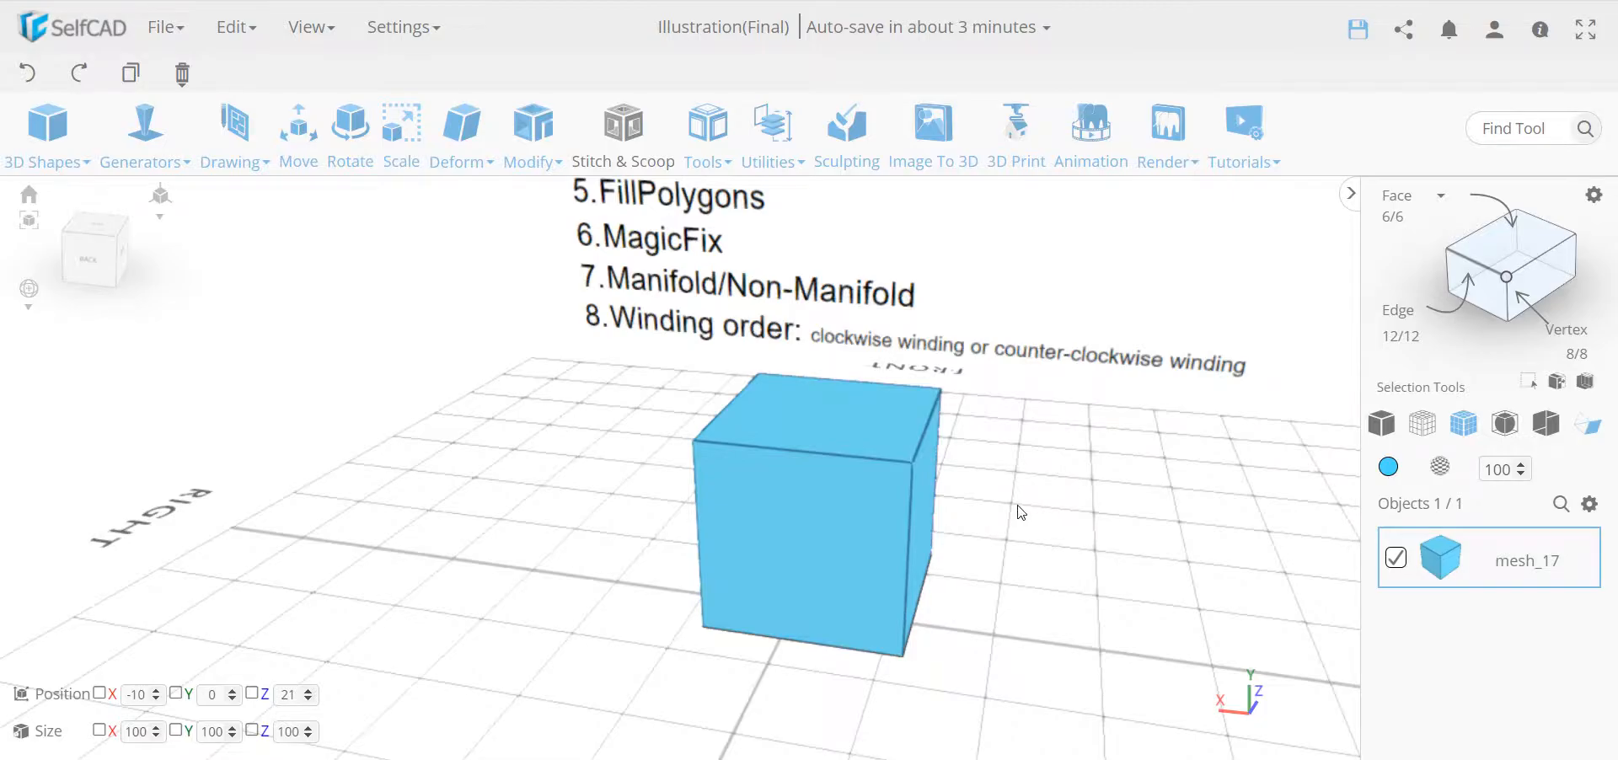
pyautogui.click(1509, 244)
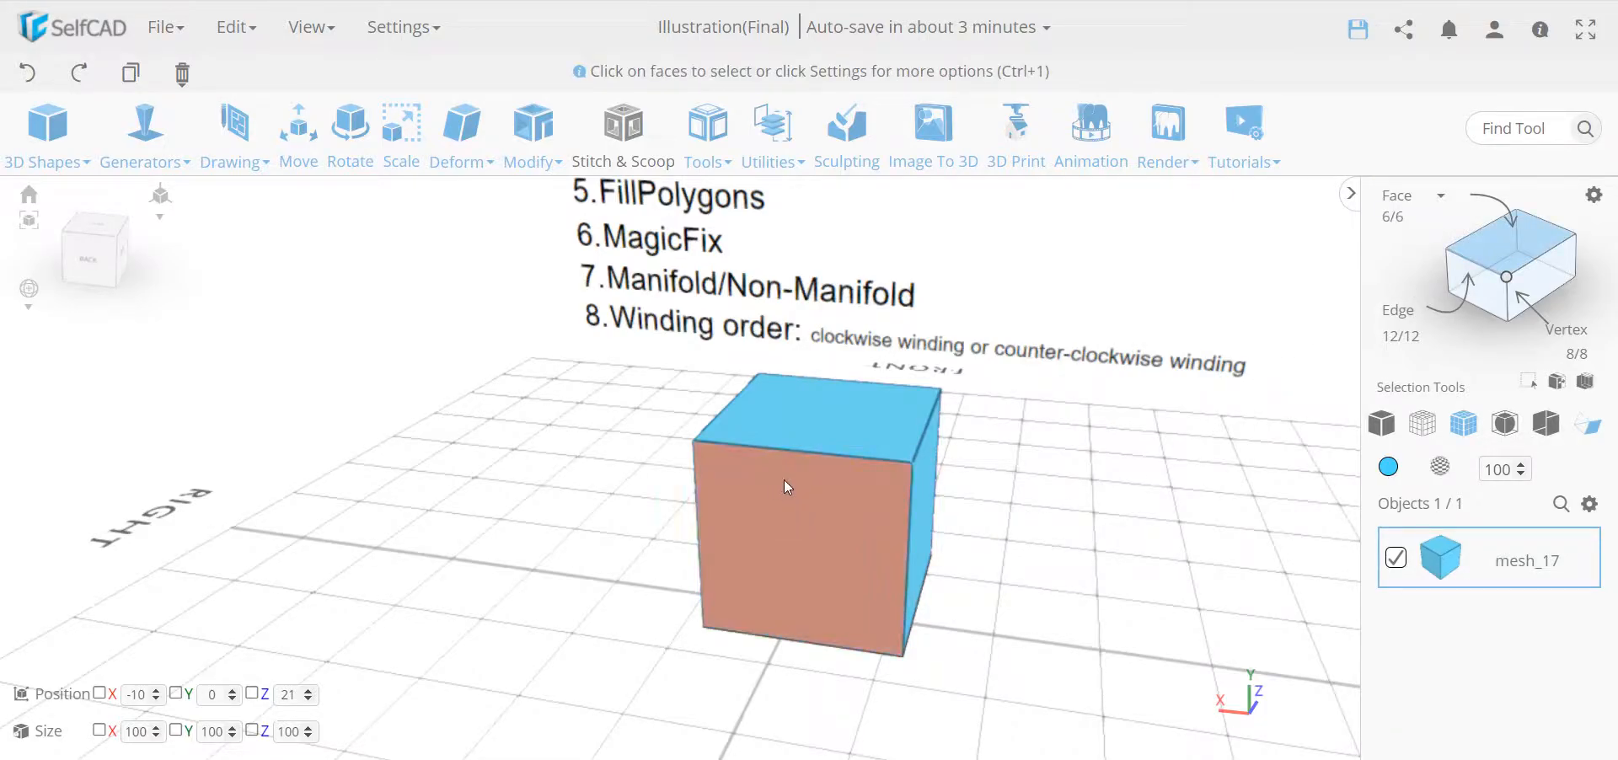
pyautogui.click(784, 479)
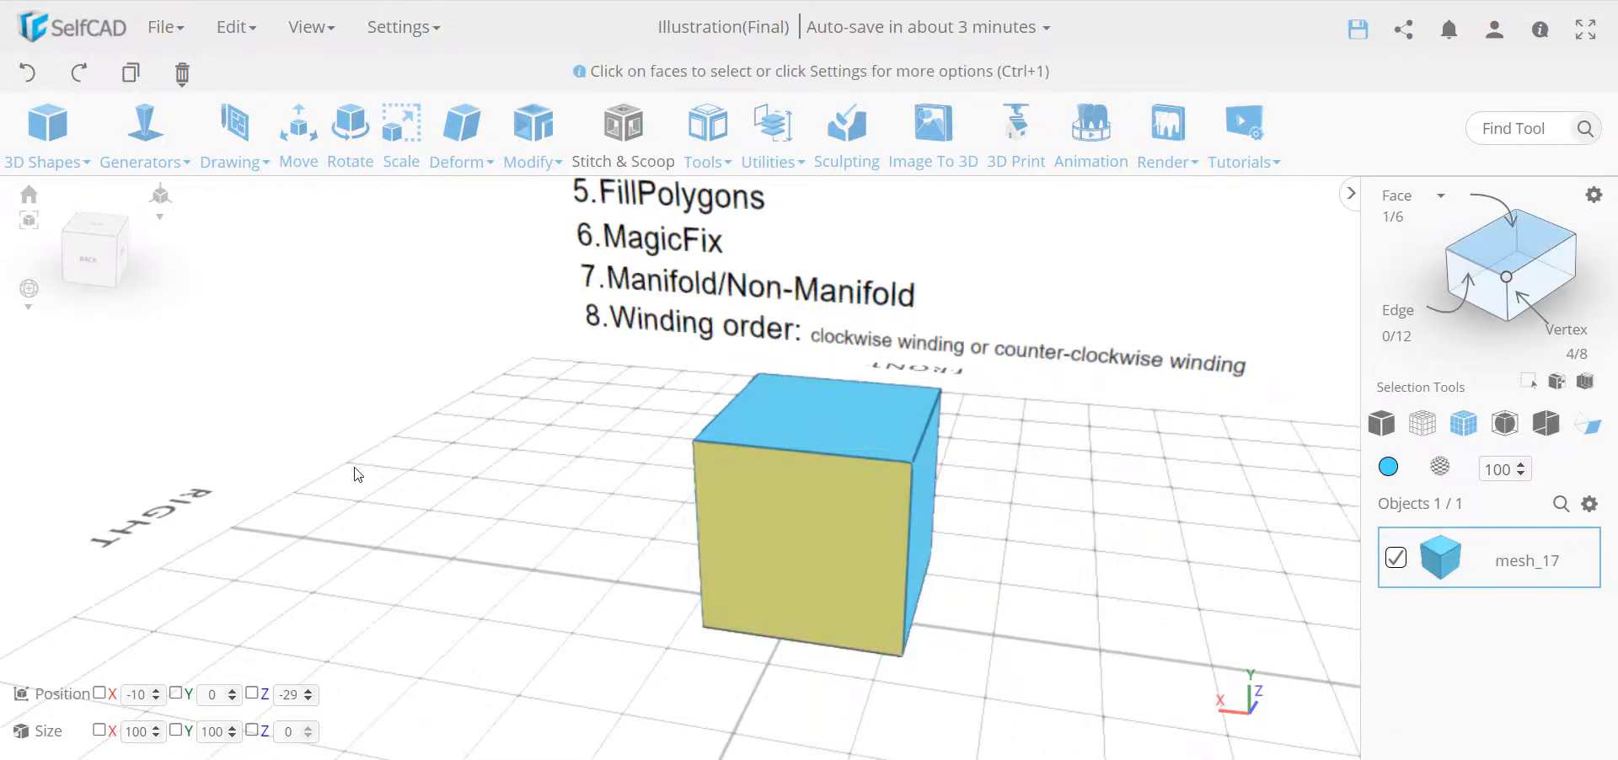
pyautogui.moveTo(775, 150)
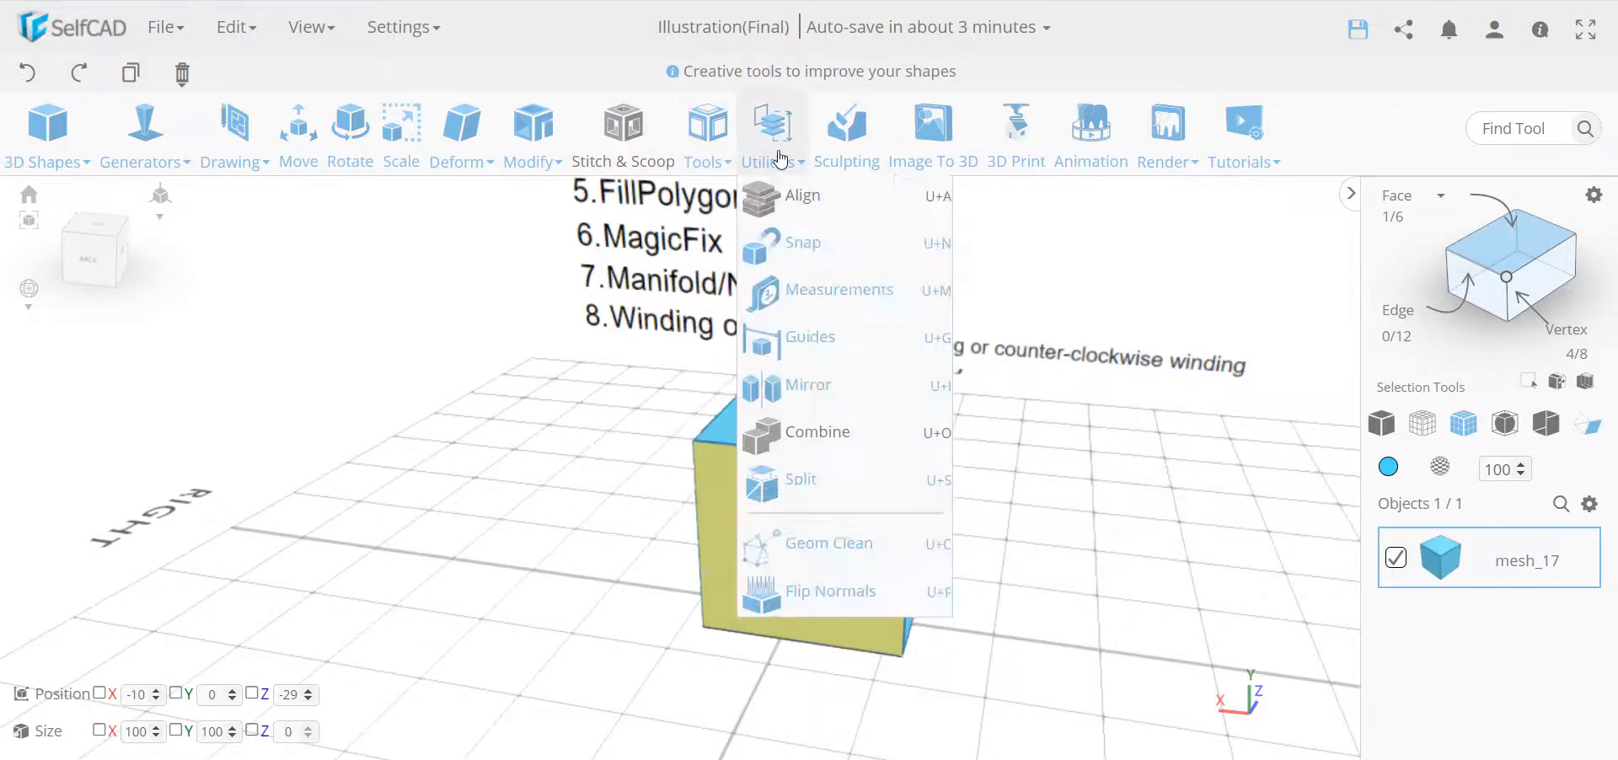
pyautogui.click(908, 590)
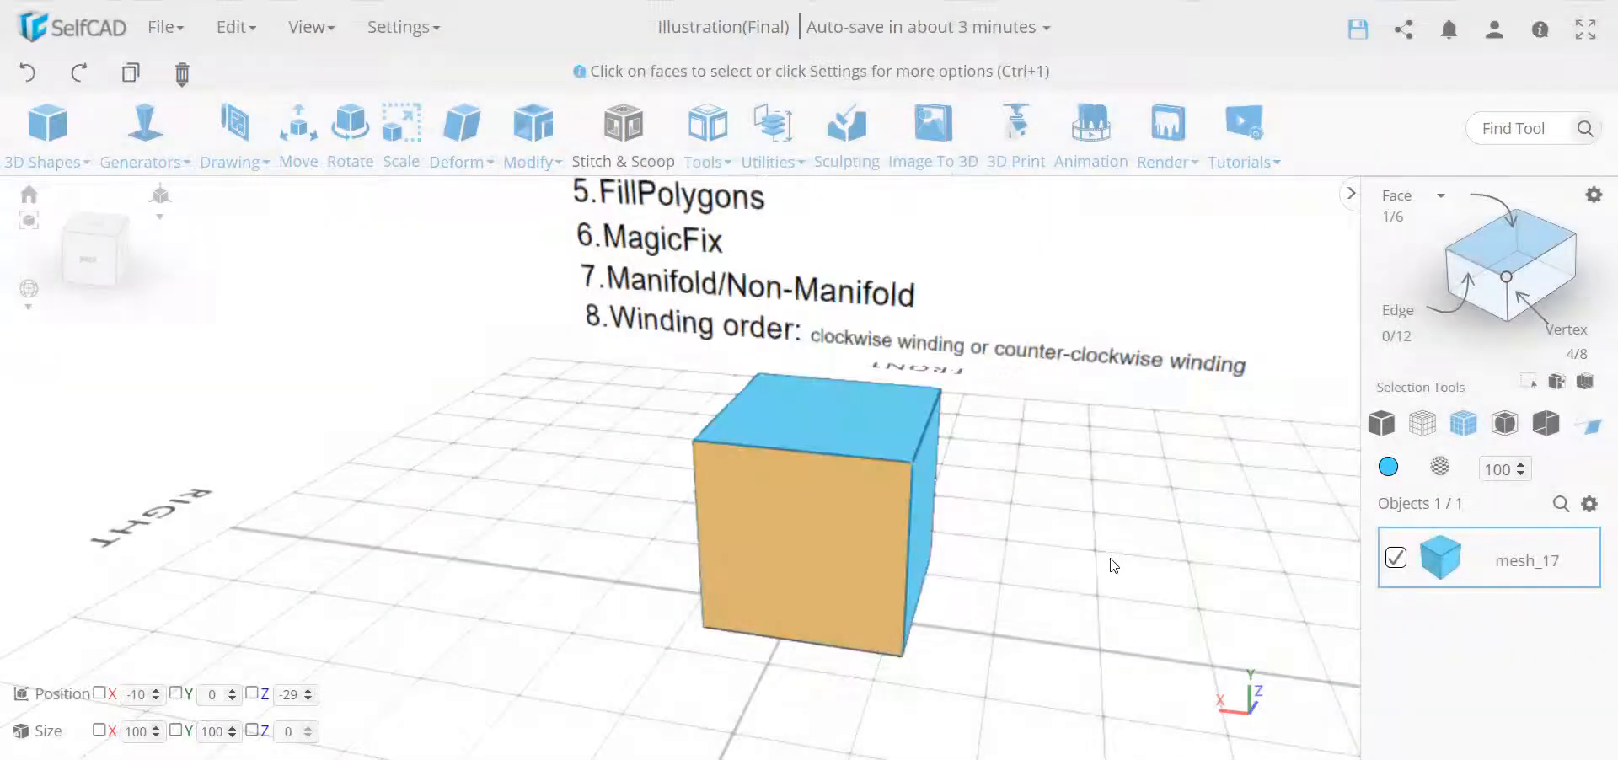
pyautogui.moveTo(1111, 556); pyautogui.dragTo(1161, 536, button='right')
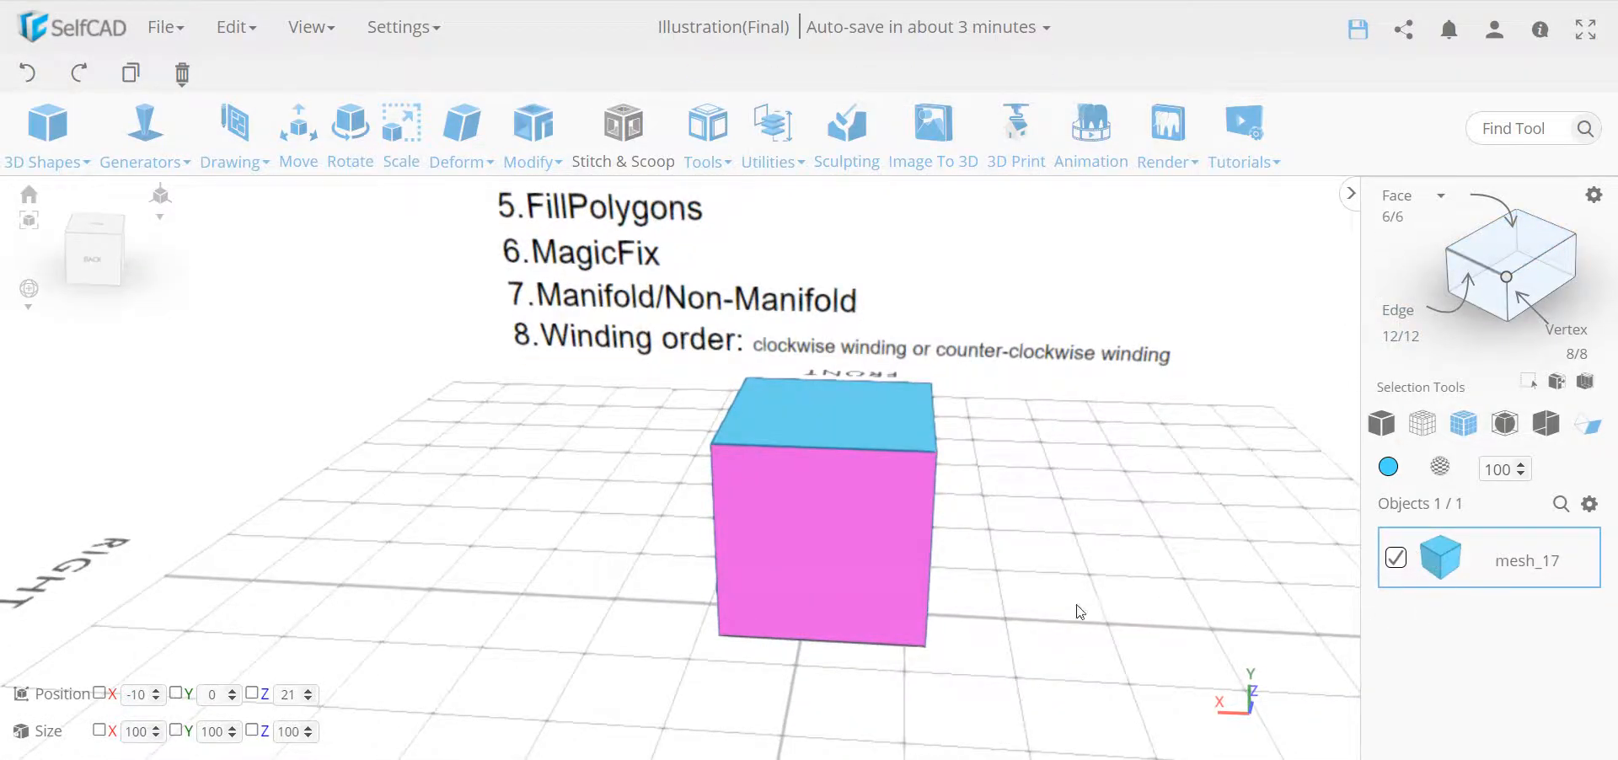
pyautogui.moveTo(1101, 603); pyautogui.dragTo(500, 558, button='right')
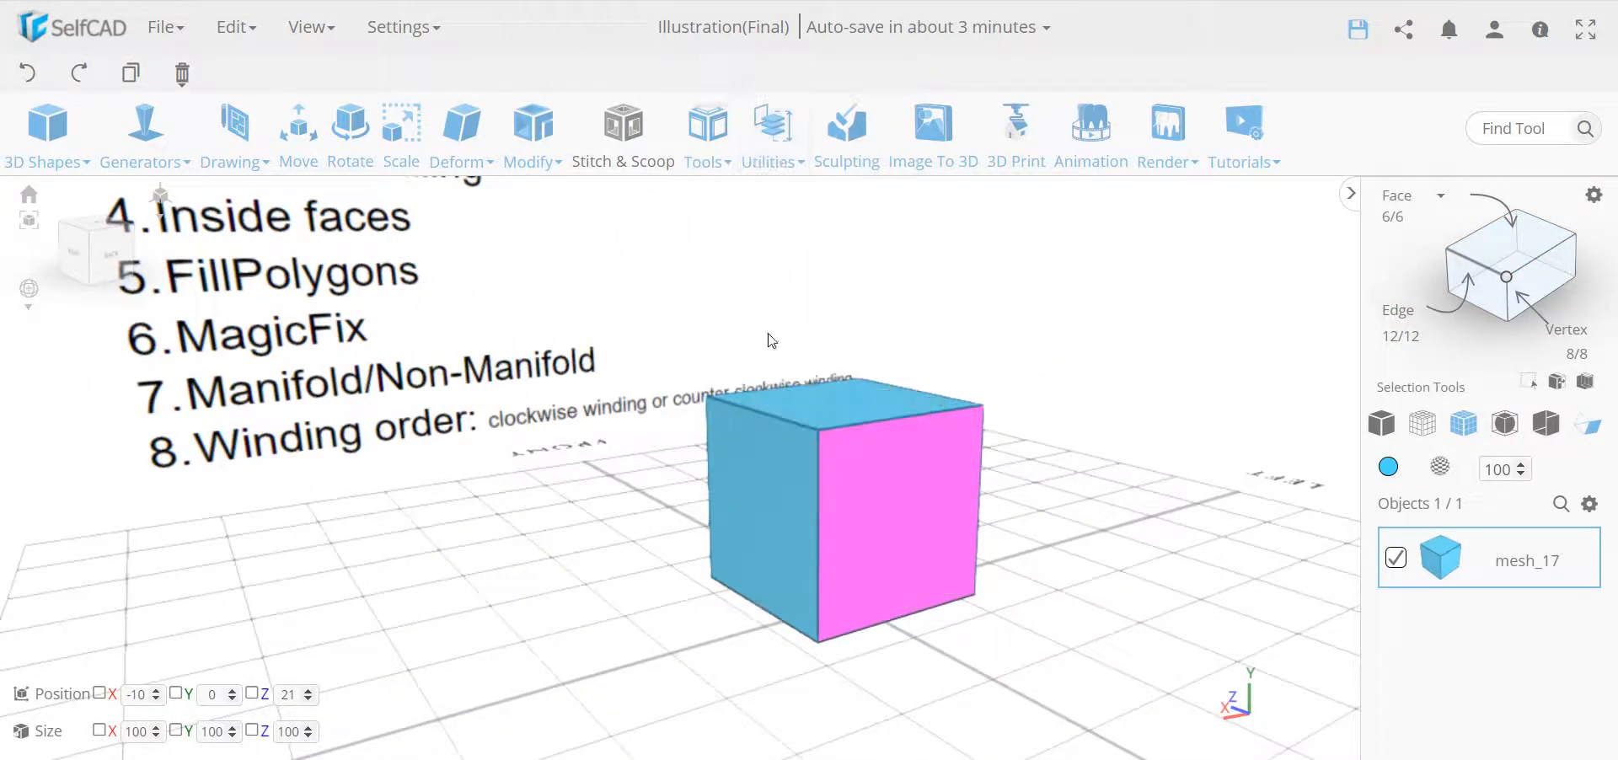
# Correct the flipped face by running Flip Normals on the whole cube.
pyautogui.click(773, 135)
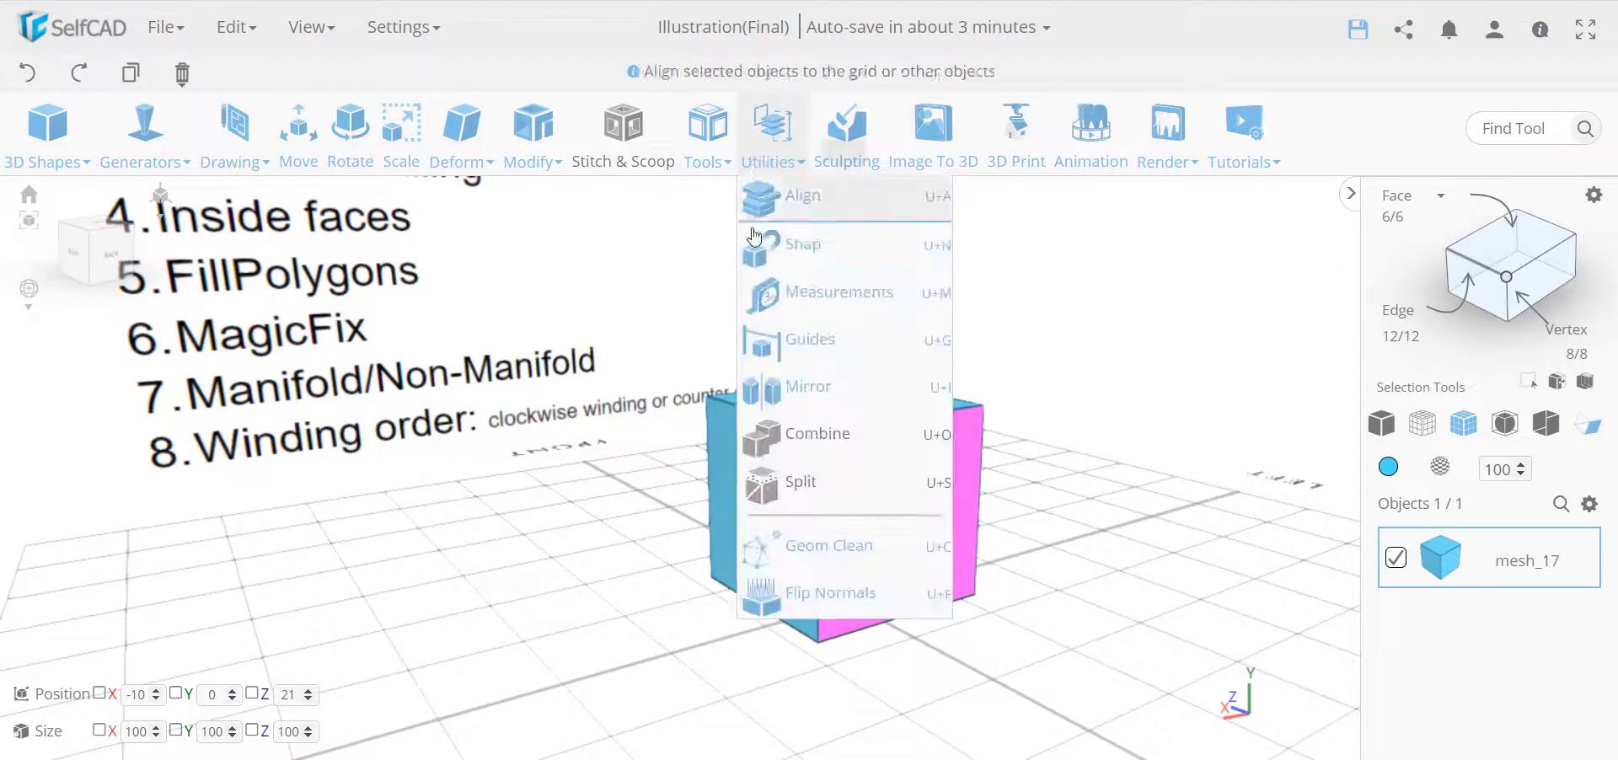
pyautogui.click(831, 593)
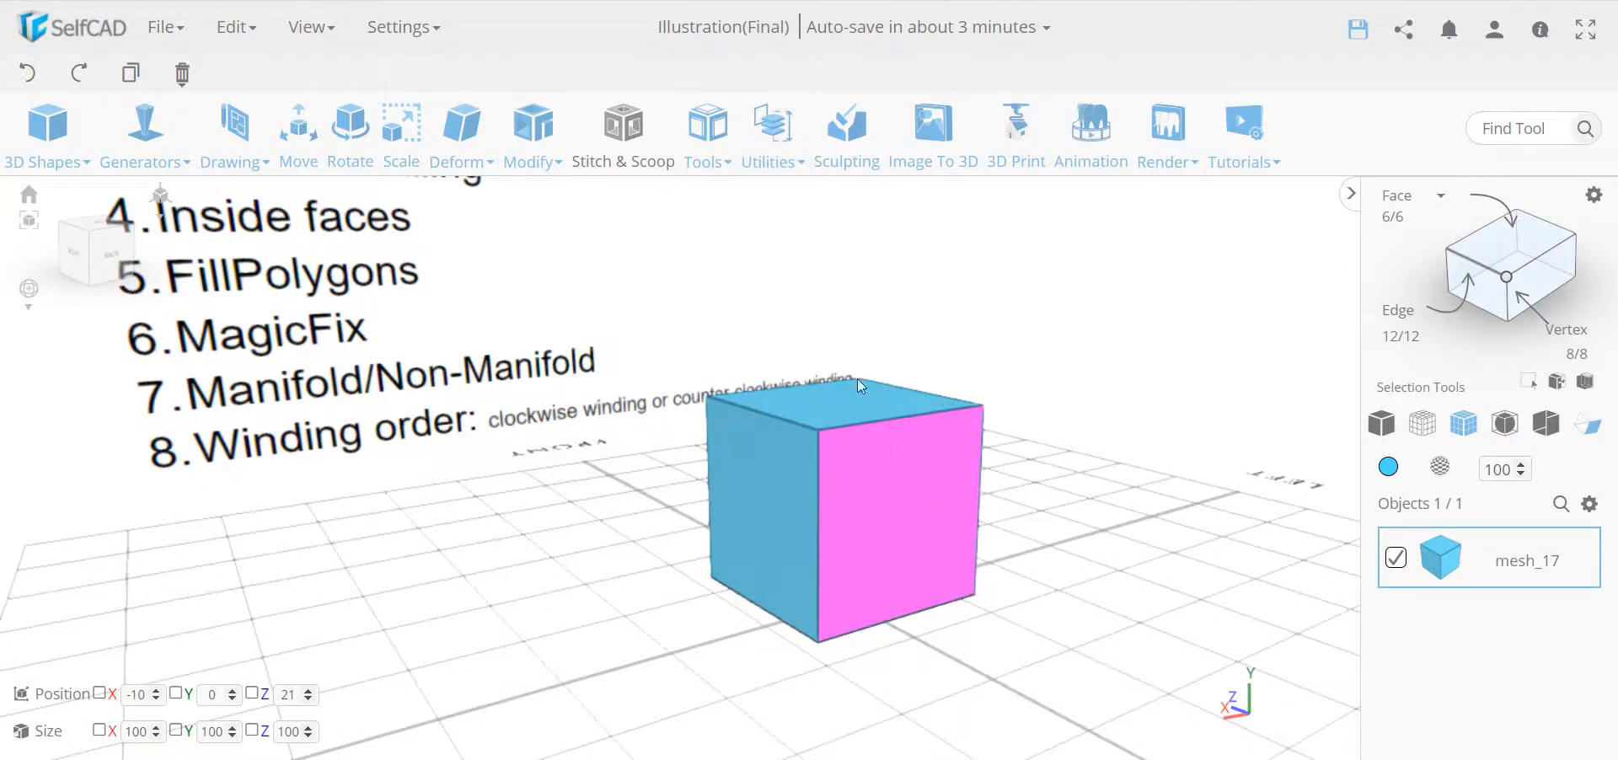
pyautogui.click(772, 135)
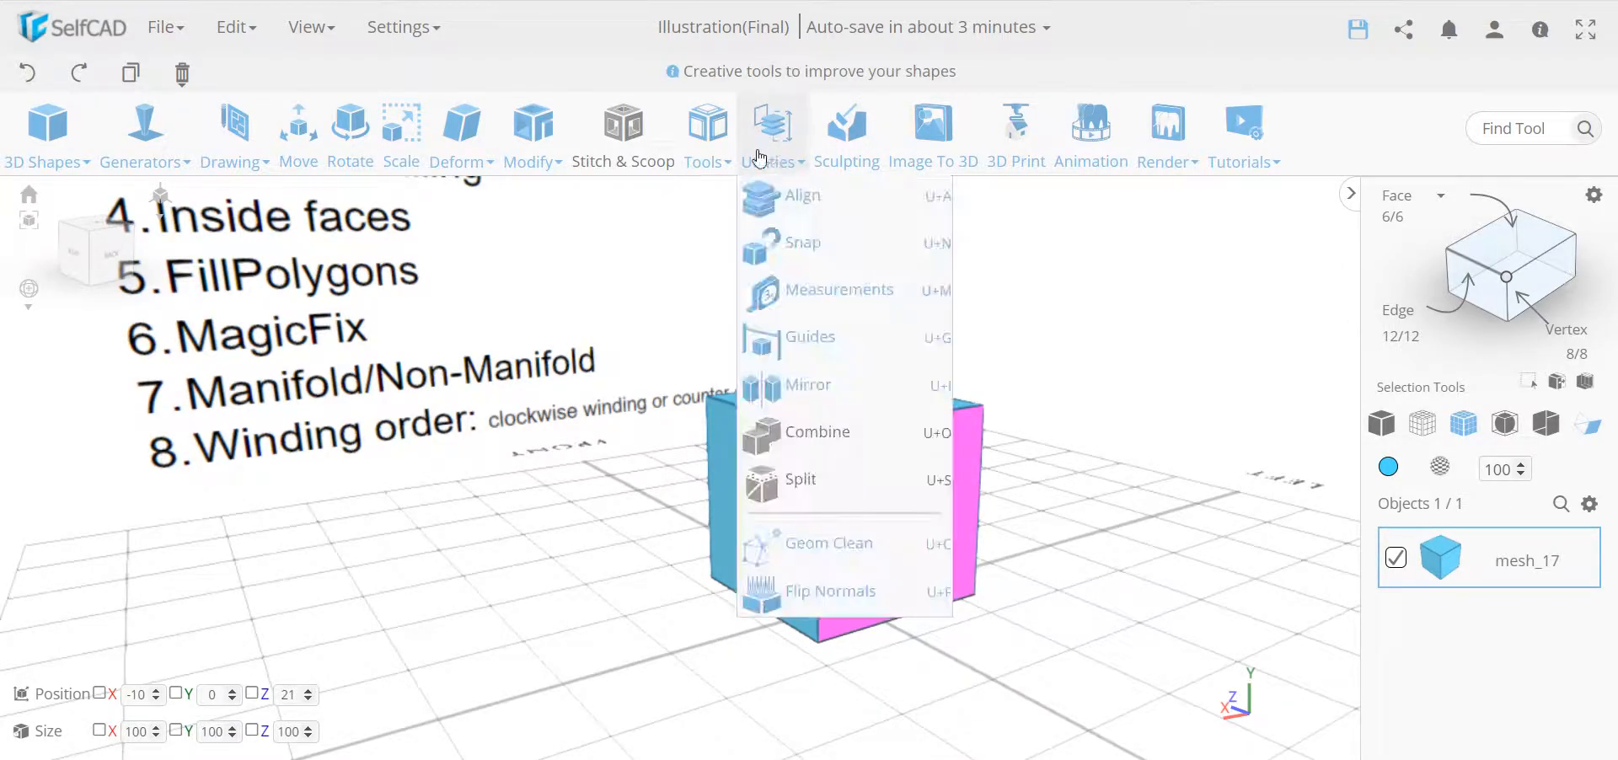
pyautogui.click(795, 594)
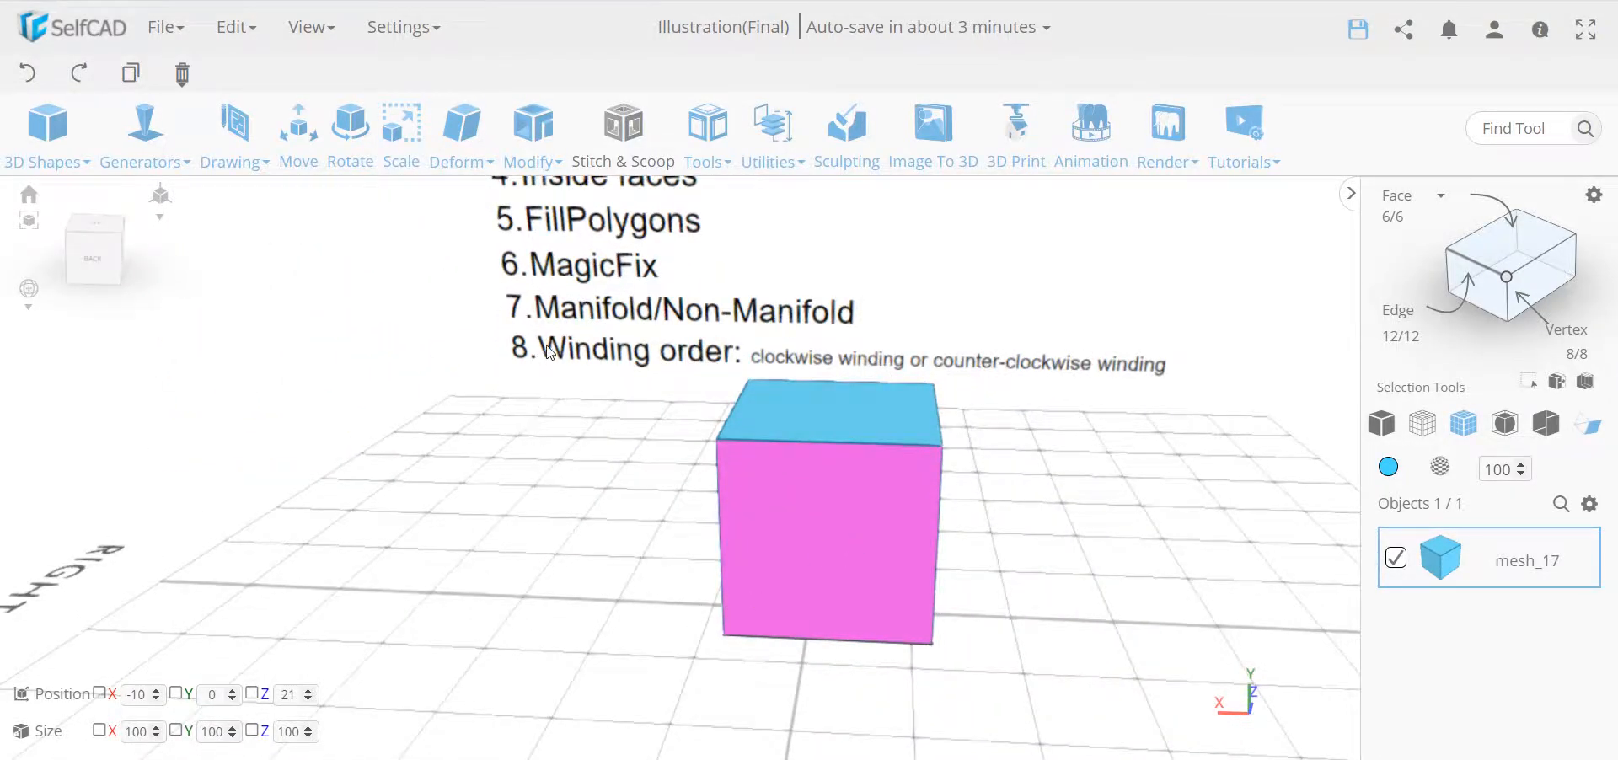
pyautogui.moveTo(924, 403); pyautogui.dragTo(751, 457, button='right')
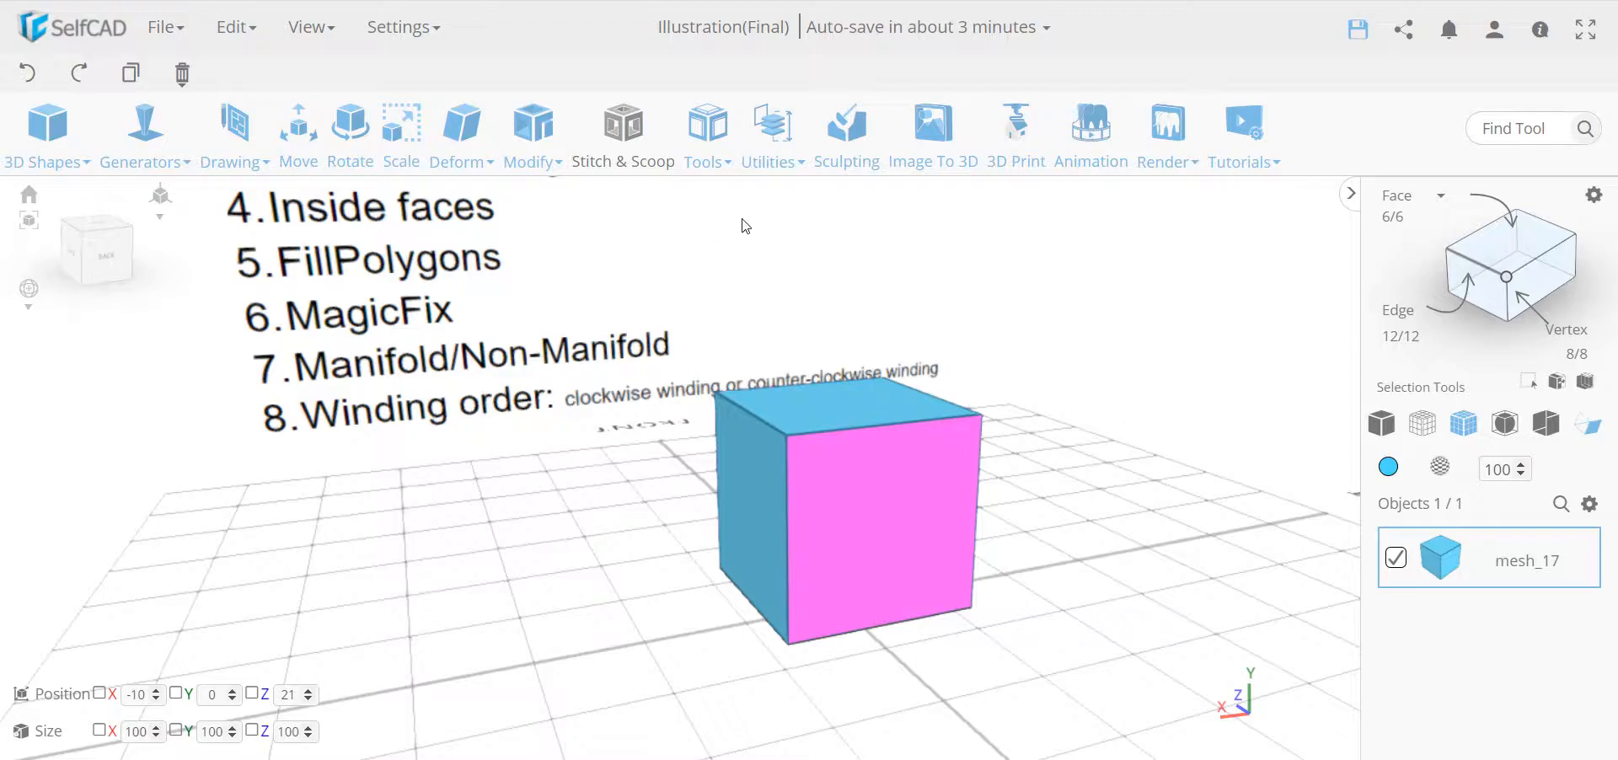
pyautogui.click(773, 130)
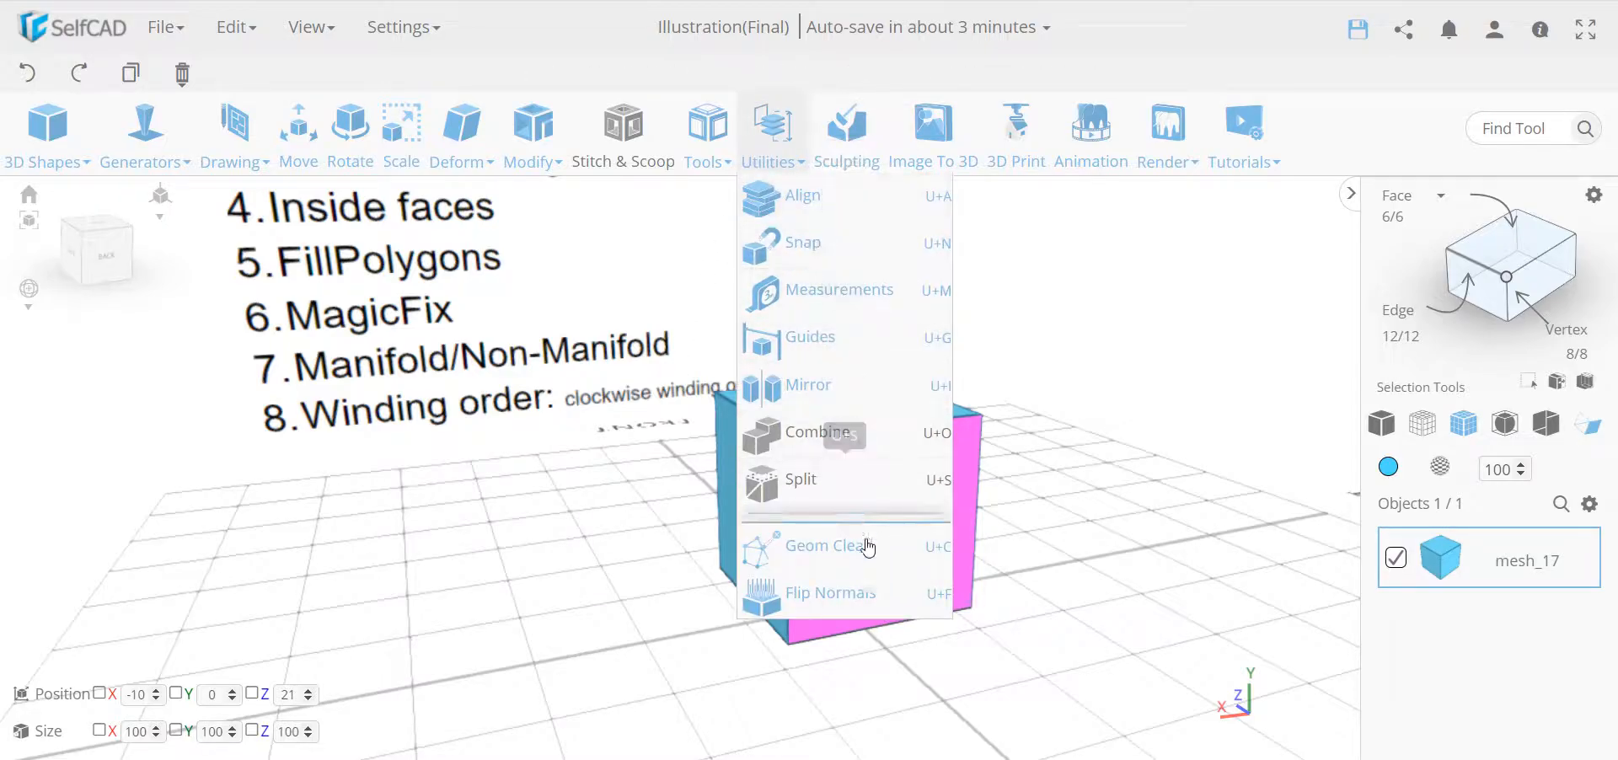
pyautogui.click(859, 590)
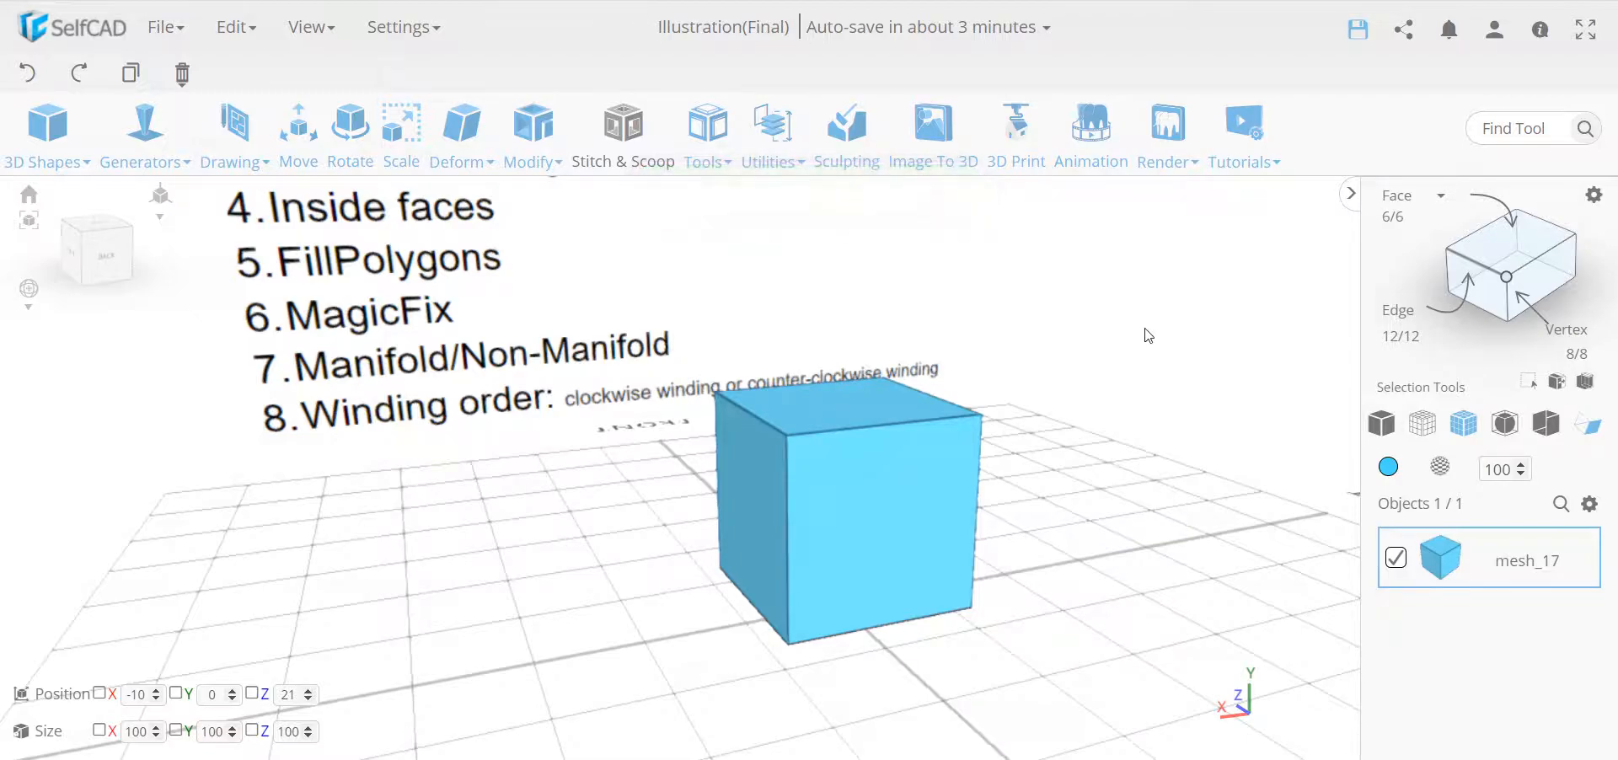
# Flip the normals of all the cube's faces inside out, and flip them all back outward.
pyautogui.moveTo(1114, 501); pyautogui.dragTo(821, 386, button='right')
pyautogui.click(772, 135)
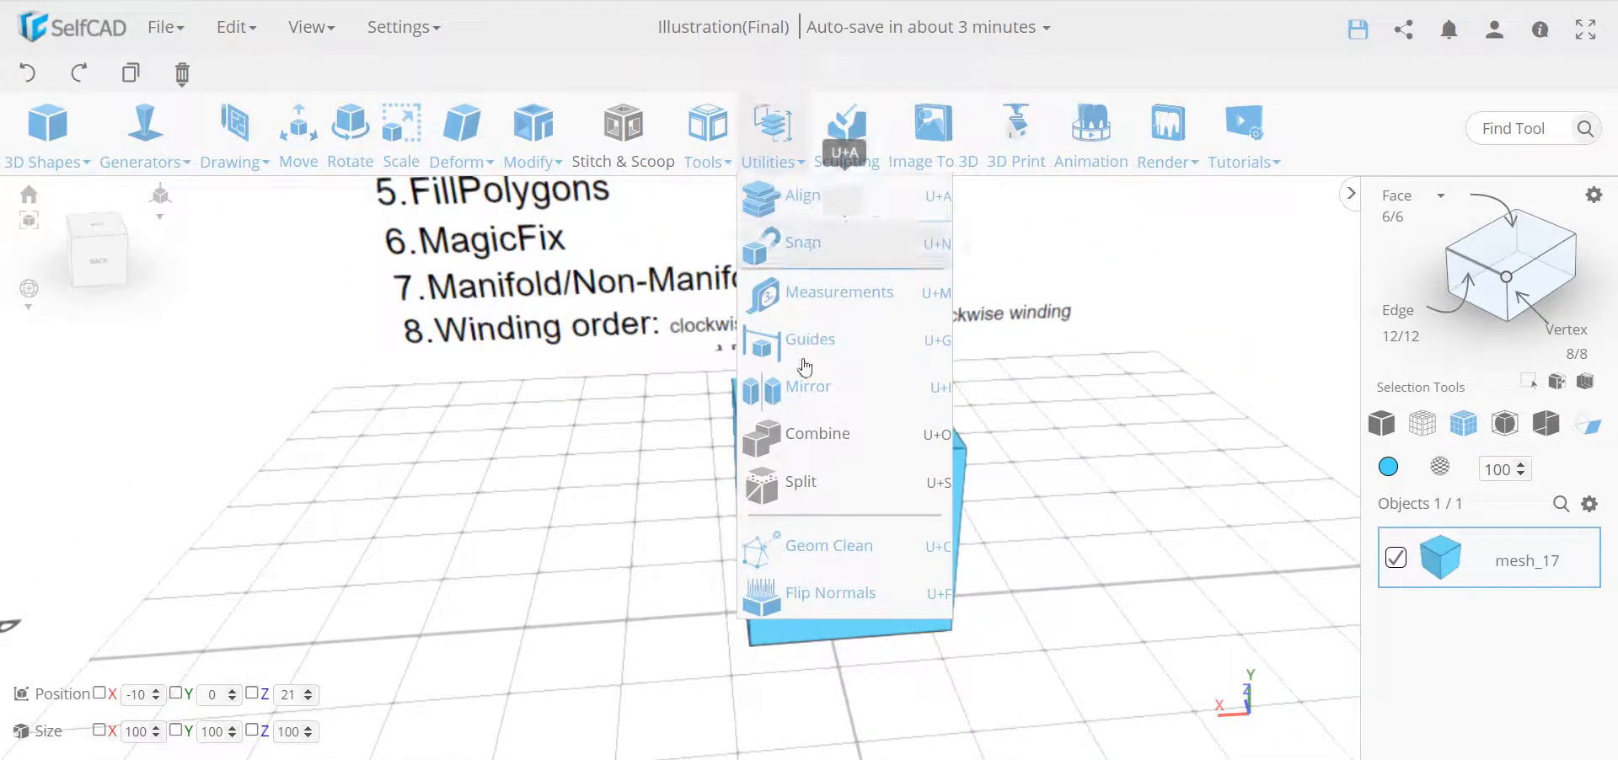
pyautogui.click(830, 600)
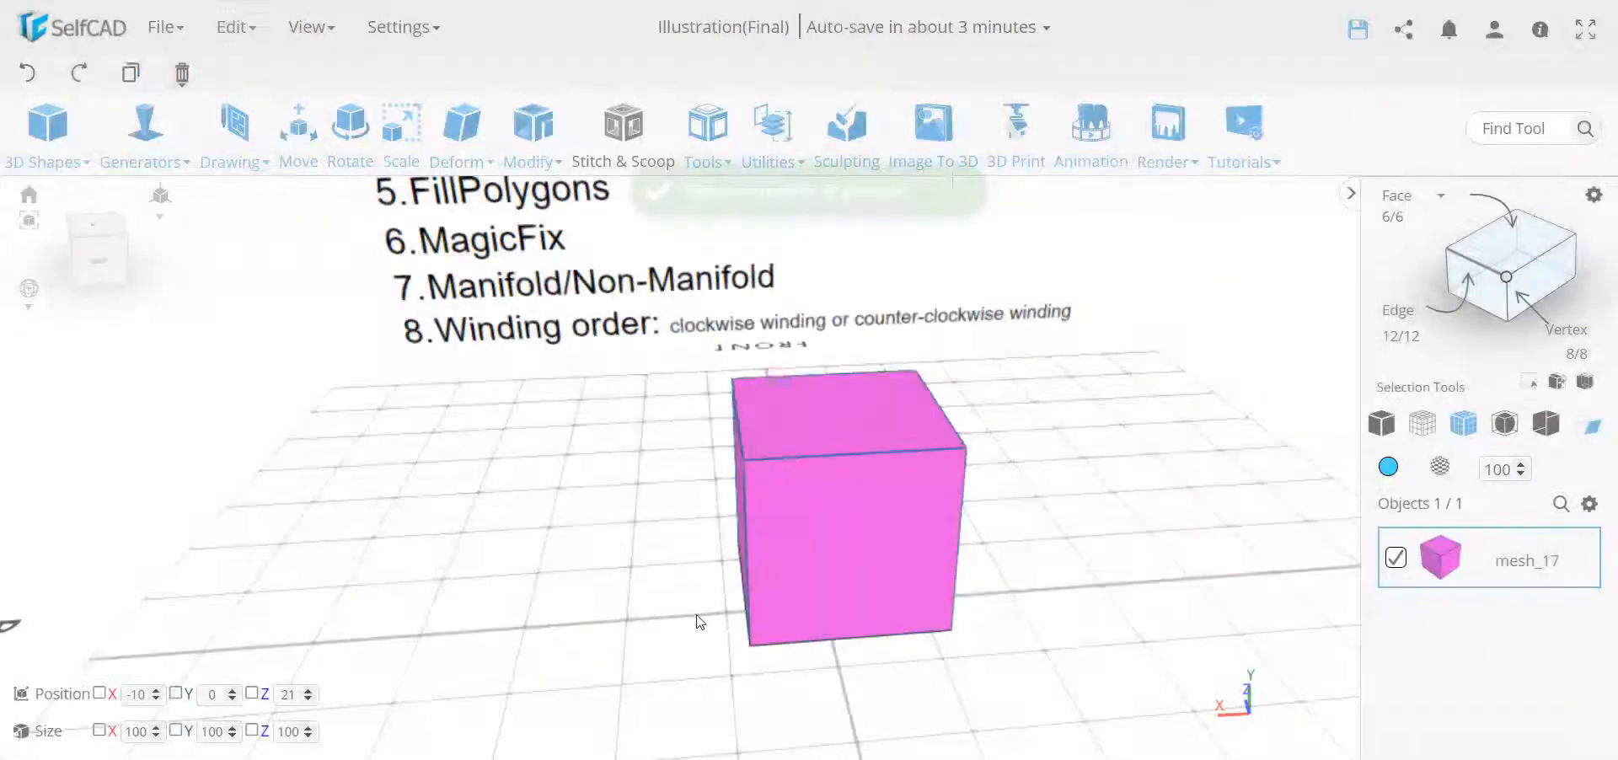
pyautogui.moveTo(437, 562); pyautogui.dragTo(705, 225, button='right')
pyautogui.click(783, 164)
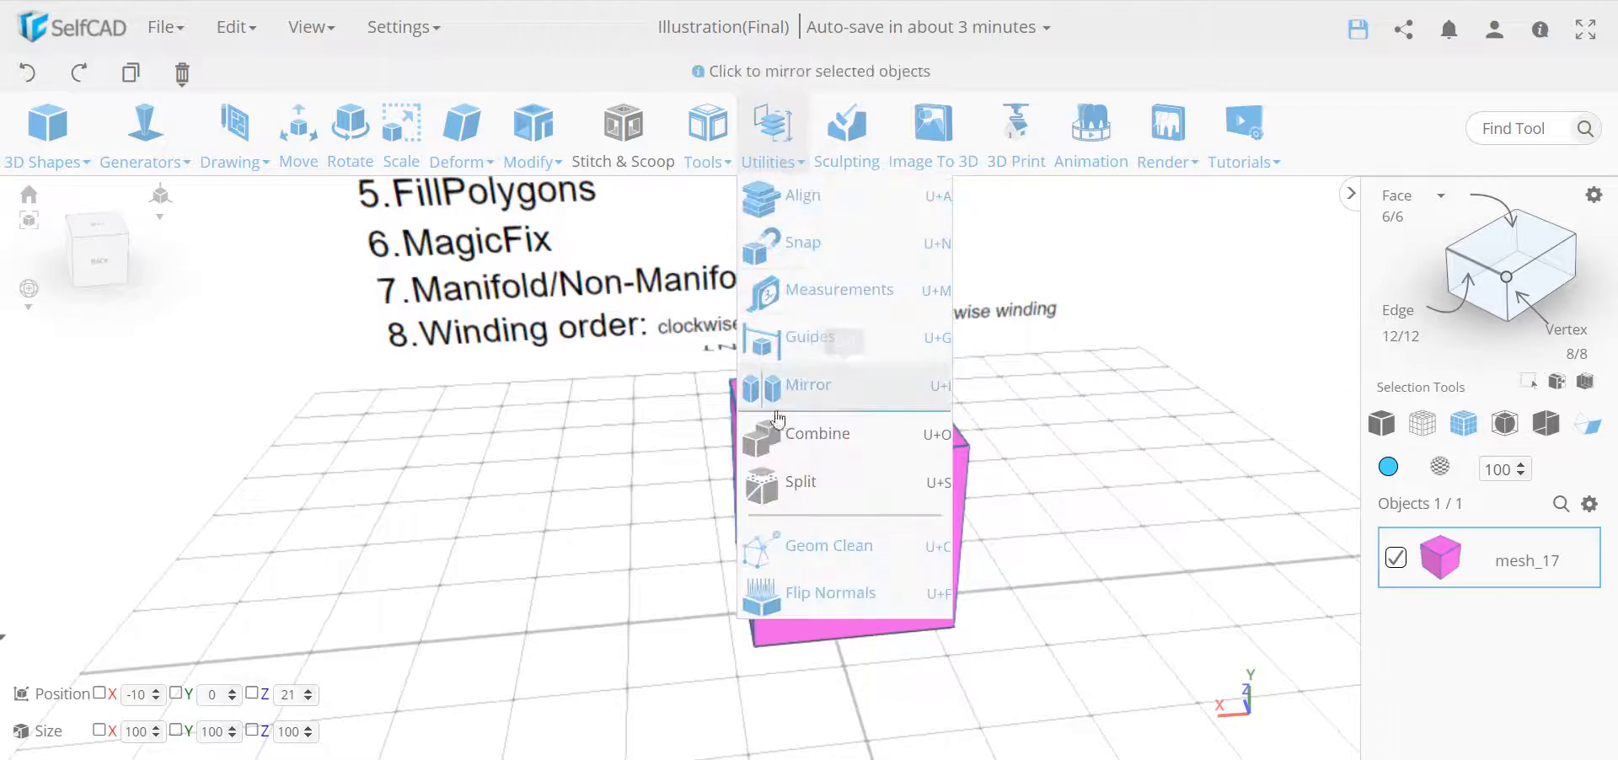
pyautogui.click(826, 548)
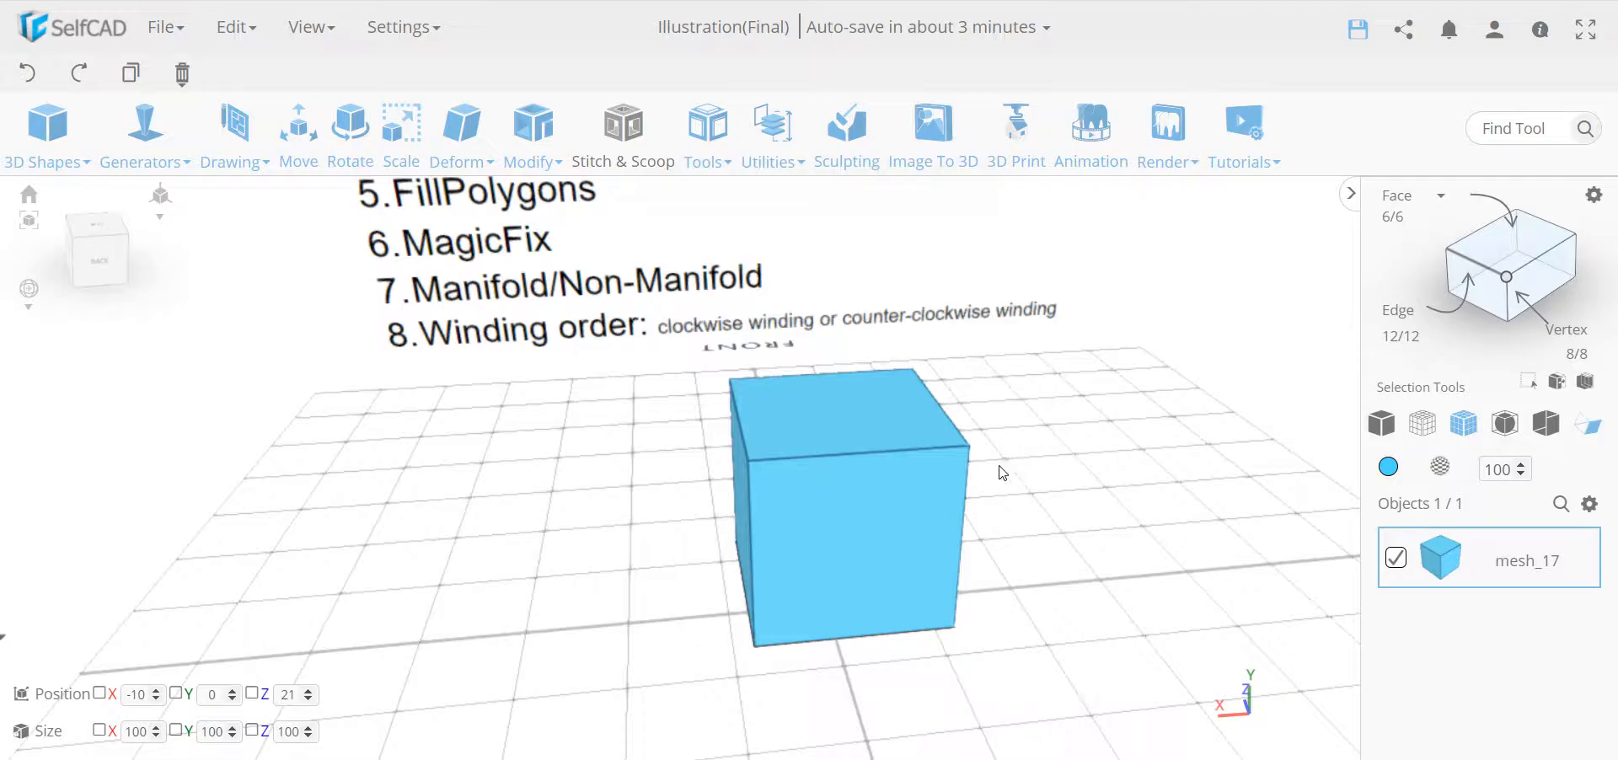
# Duplicate the cube and move the copy by 100 along X so it sits beside the original.
pyautogui.scroll(-5, 981, 483)
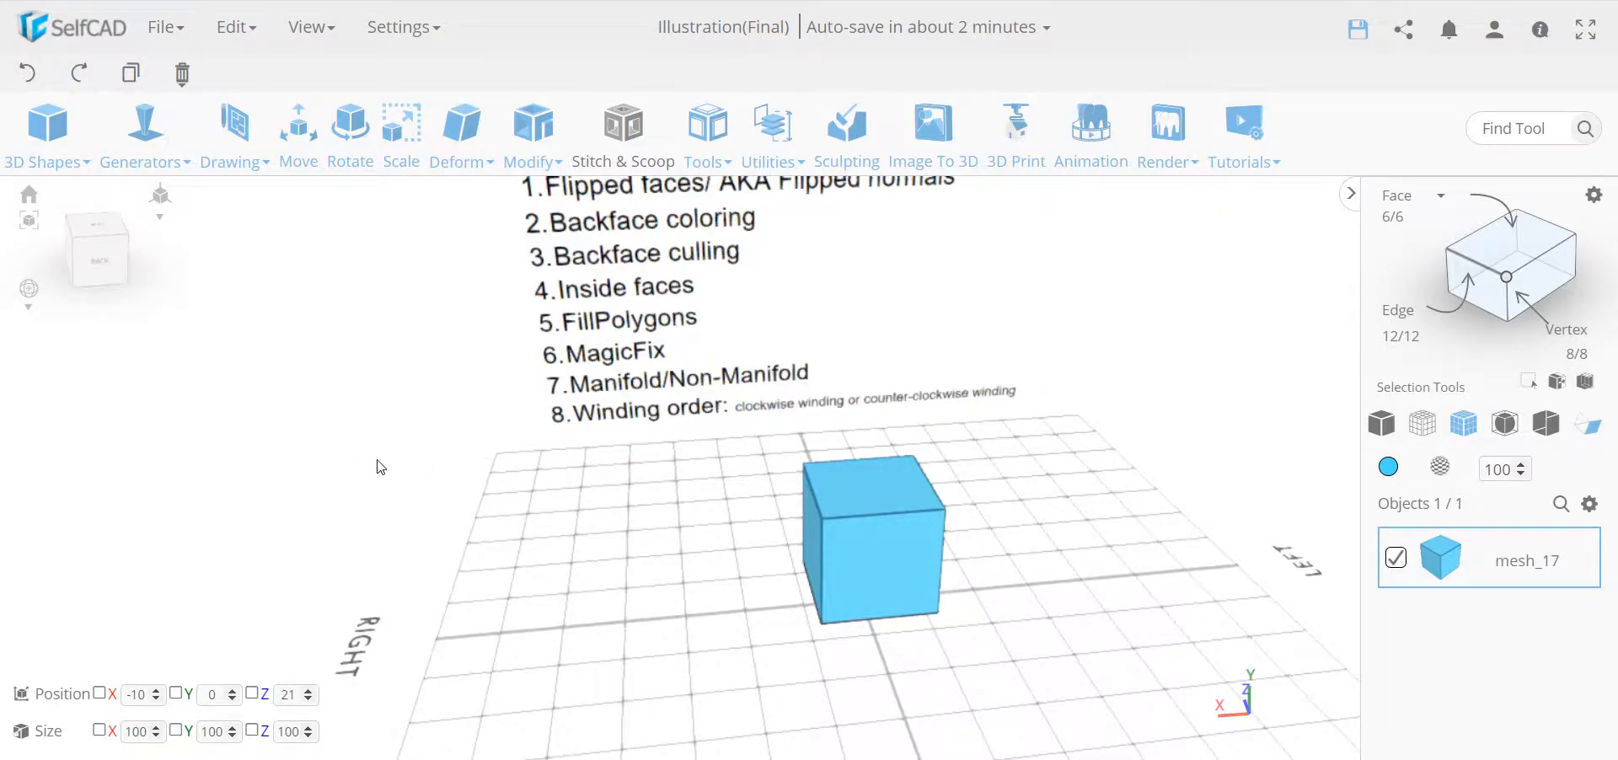
pyautogui.click(131, 73)
pyautogui.click(298, 127)
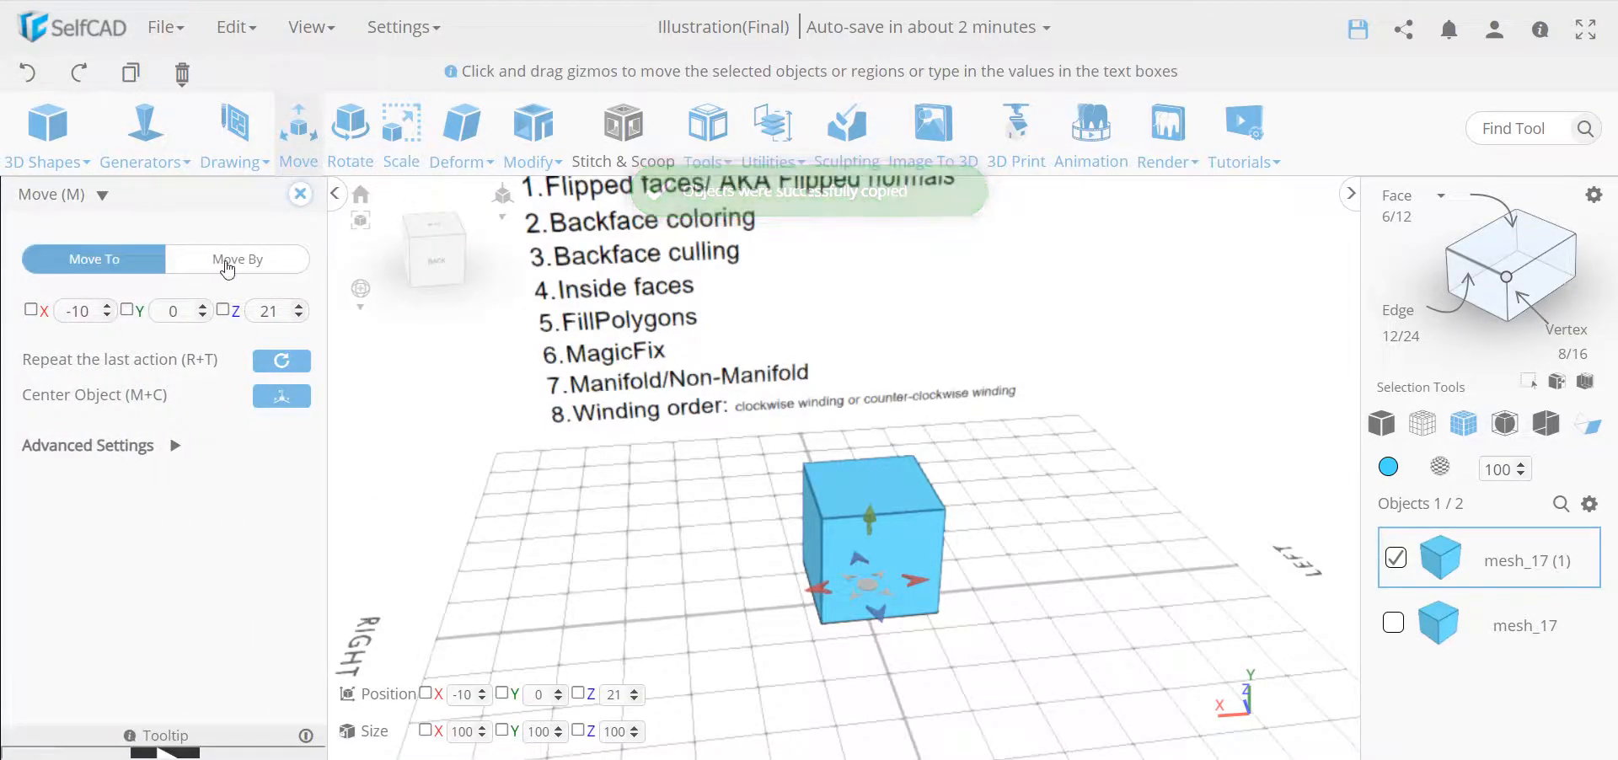
pyautogui.click(219, 268)
pyautogui.click(68, 308)
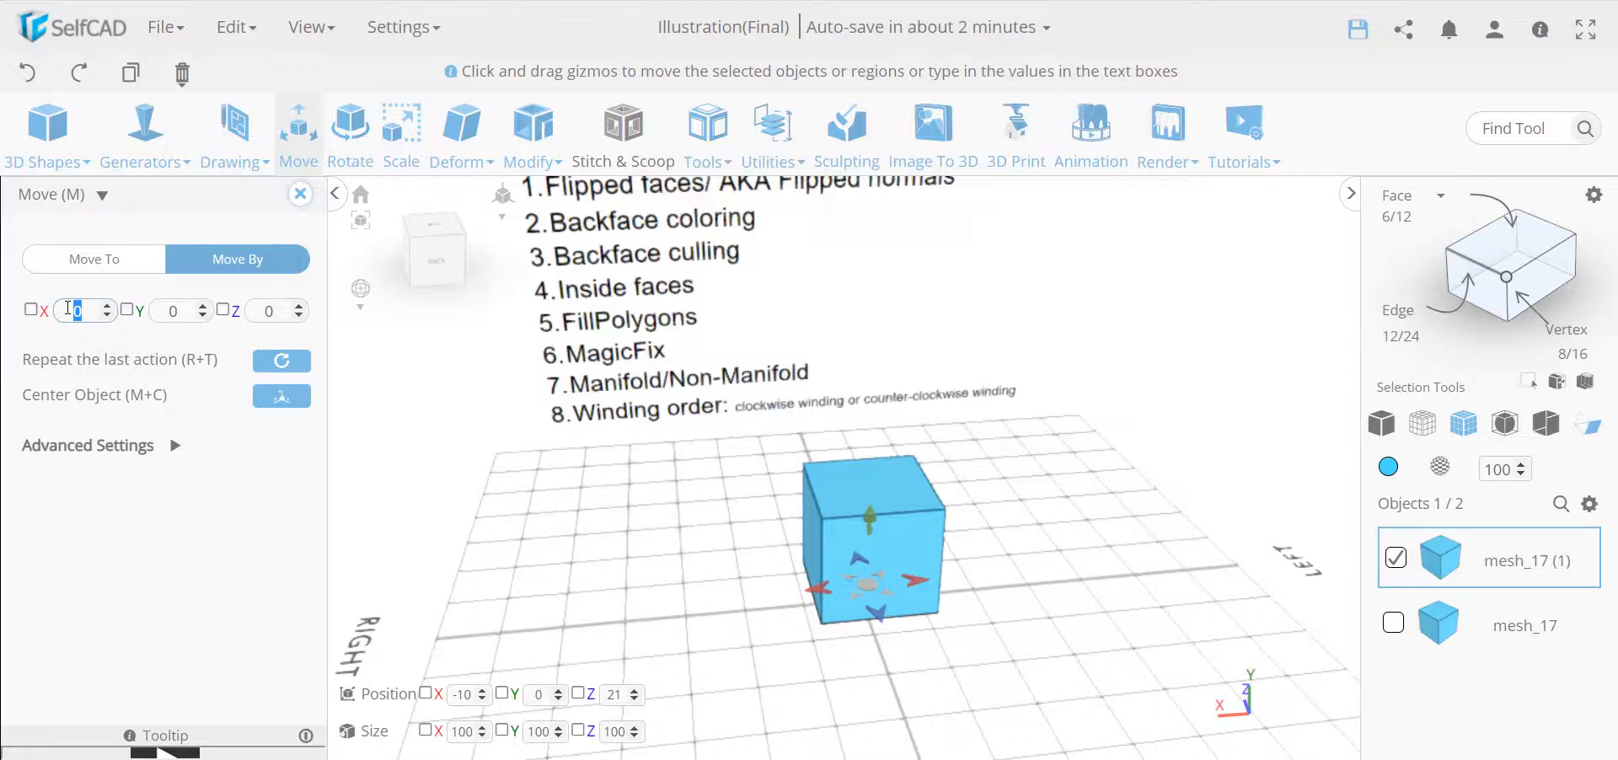
pyautogui.write('100')
pyautogui.press('Return')
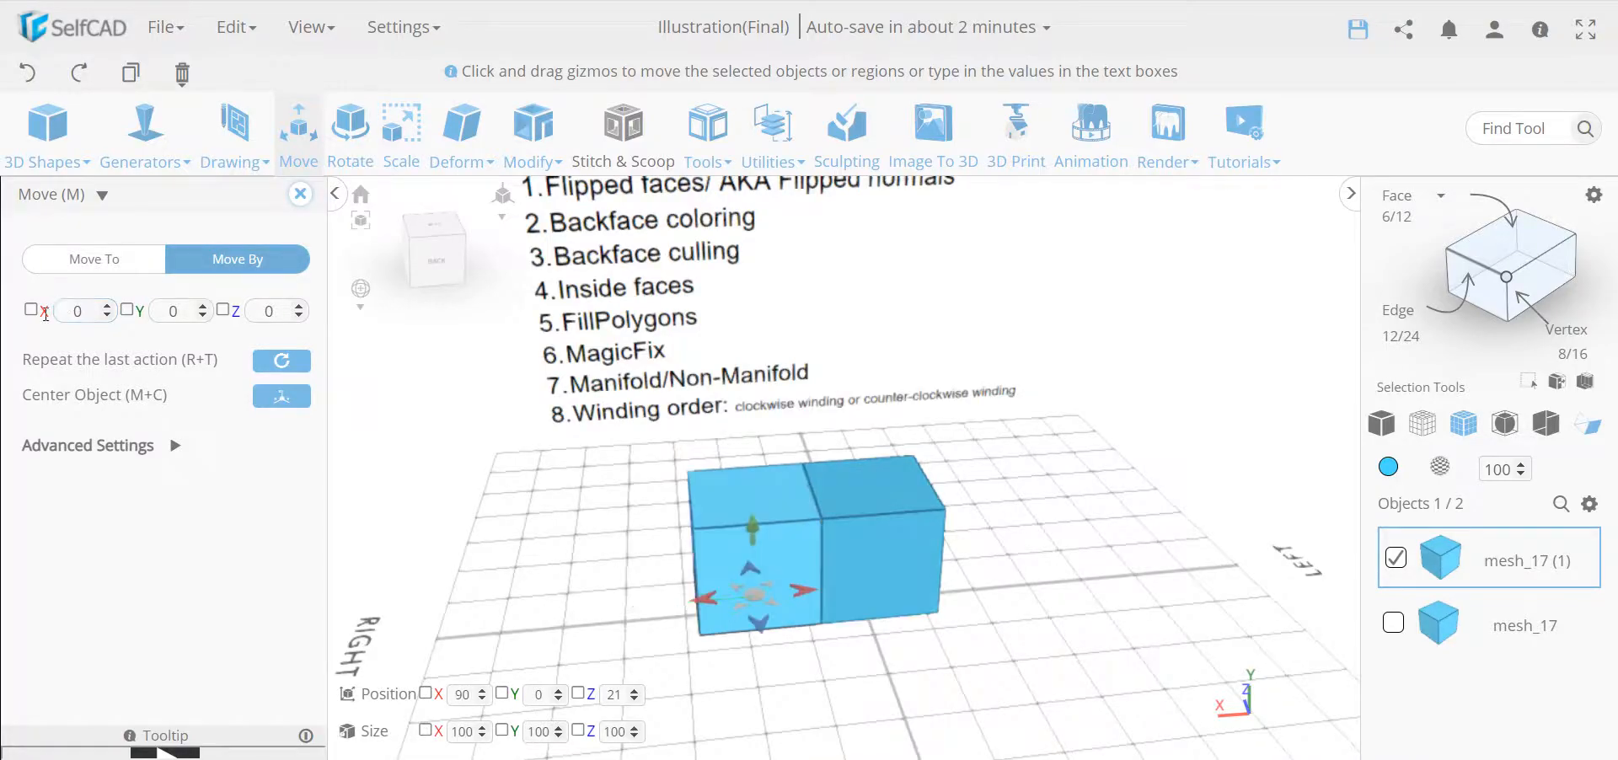
pyautogui.click(300, 194)
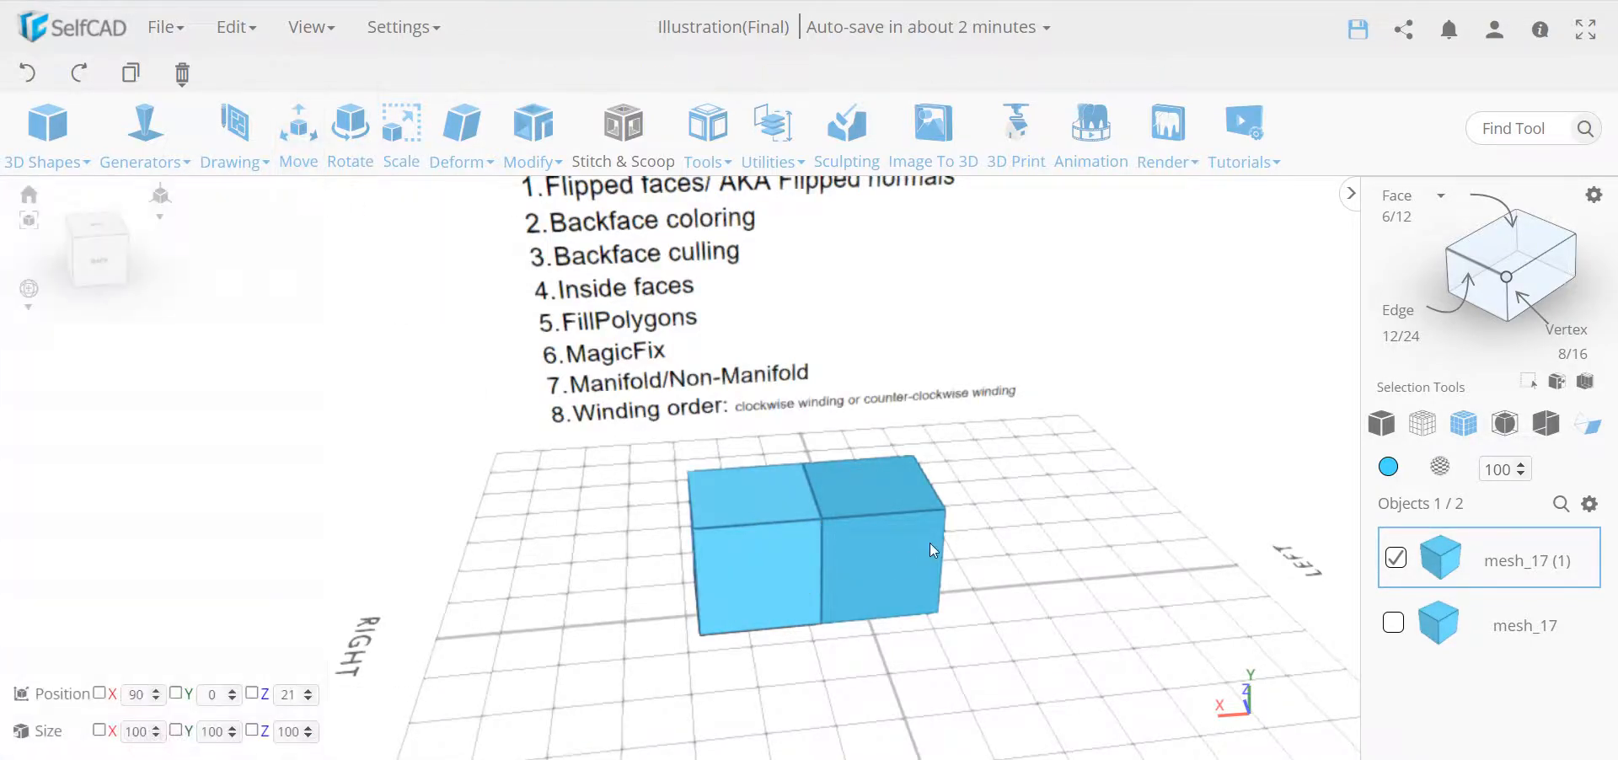
# Select both adjacent cubes and combine them with the Merge method, leaving Remove Inner Faces off.
pyautogui.hotkey('ctrl', 'a')
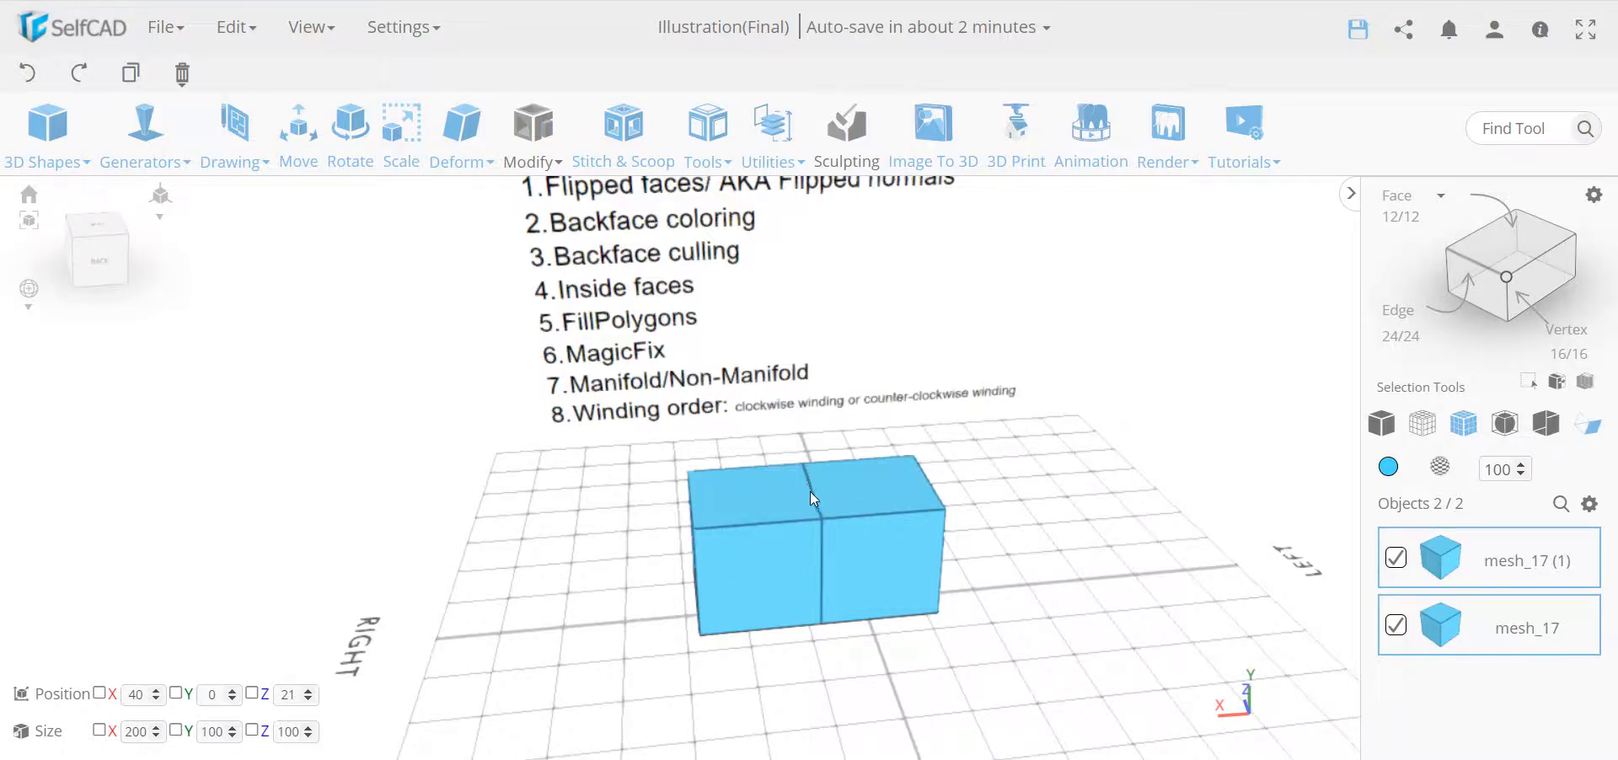
pyautogui.moveTo(849, 526)
pyautogui.mouseDown(button='right')
pyautogui.moveTo(857, 541)
pyautogui.moveTo(831, 523)
pyautogui.moveTo(860, 509)
pyautogui.mouseUp(button='right')
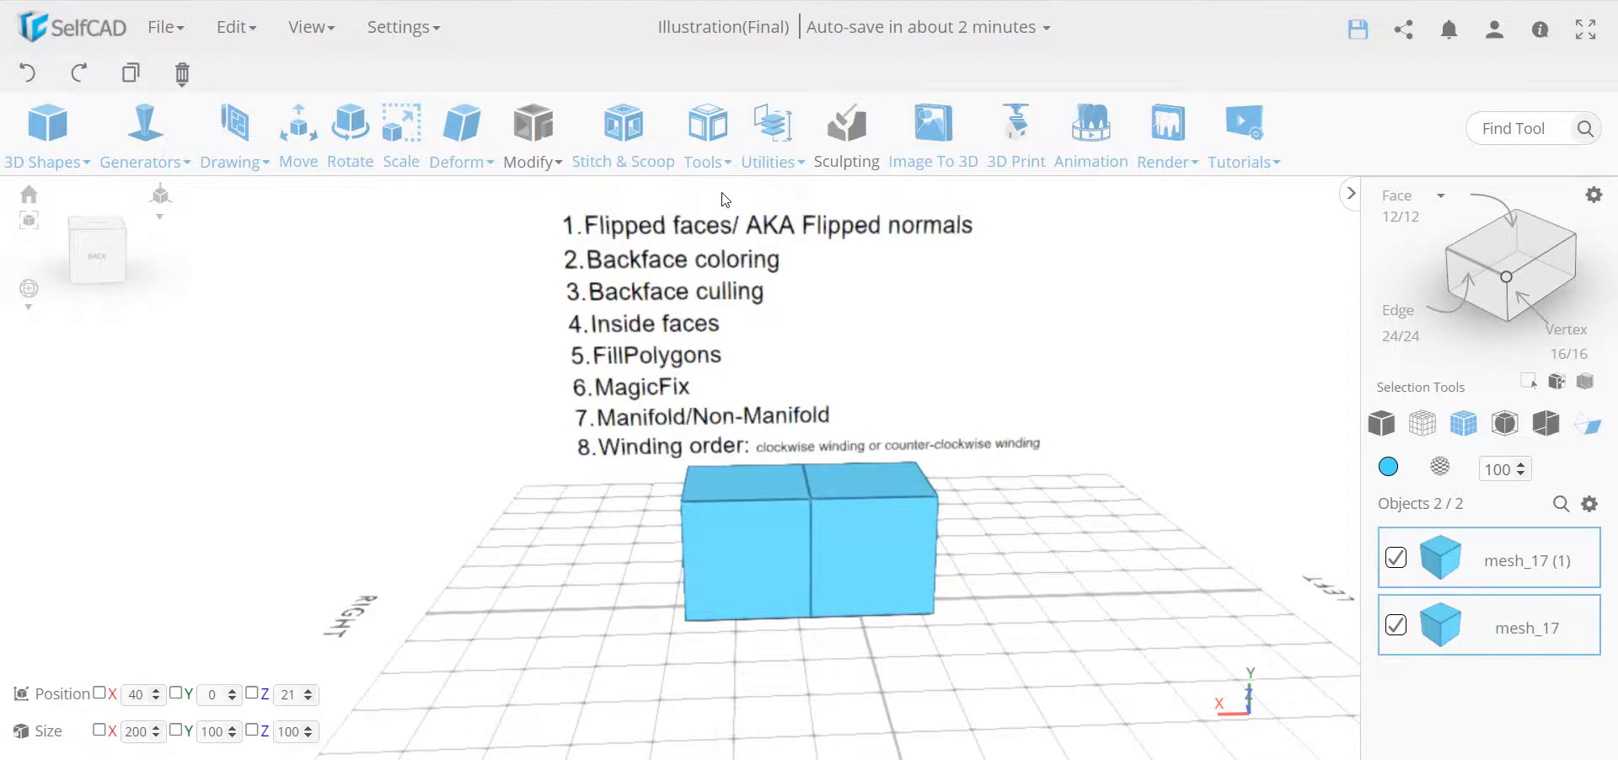
pyautogui.click(712, 165)
pyautogui.click(762, 162)
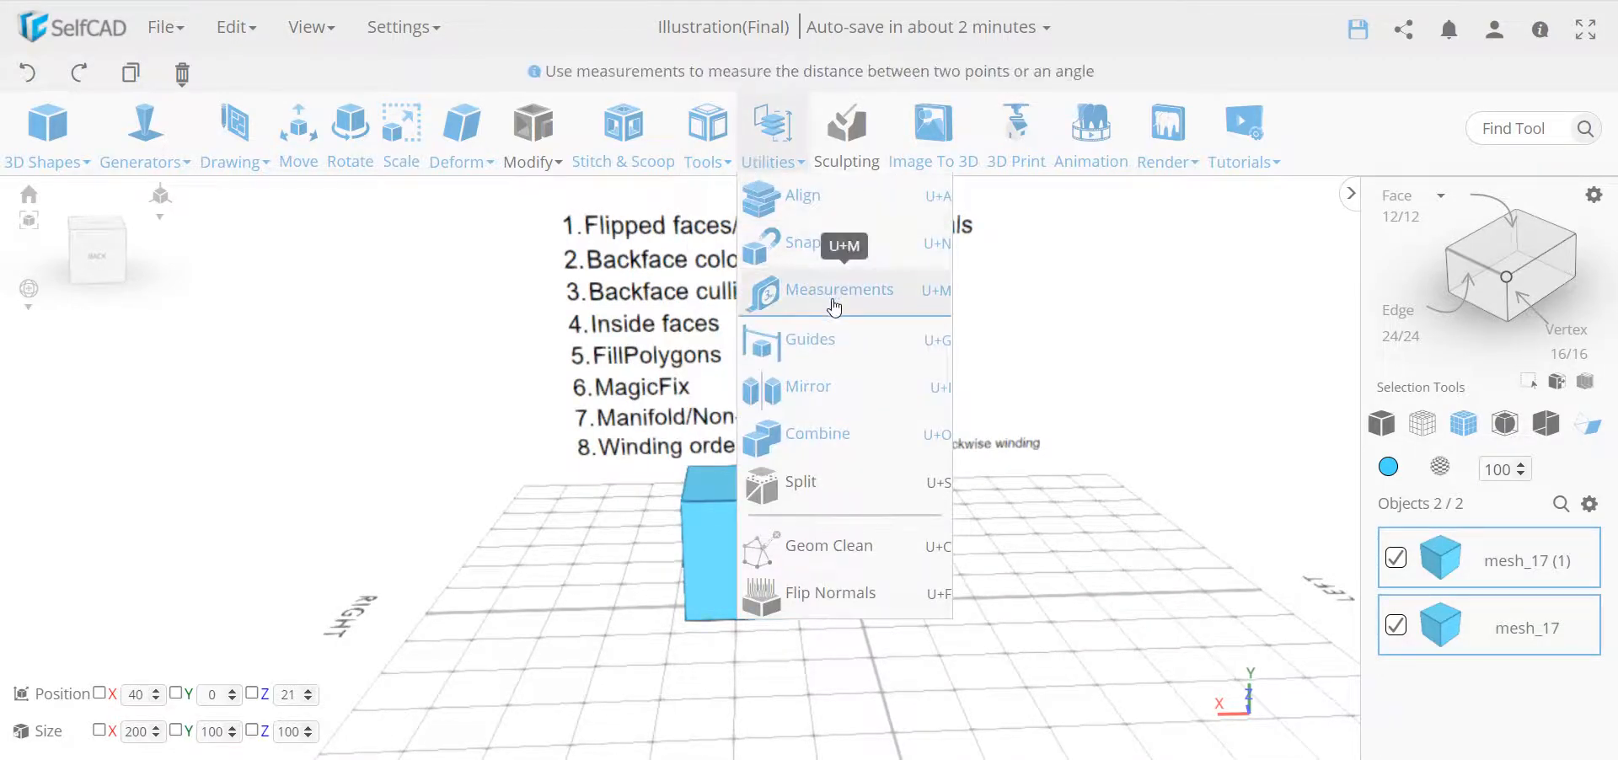
pyautogui.click(849, 438)
pyautogui.click(194, 318)
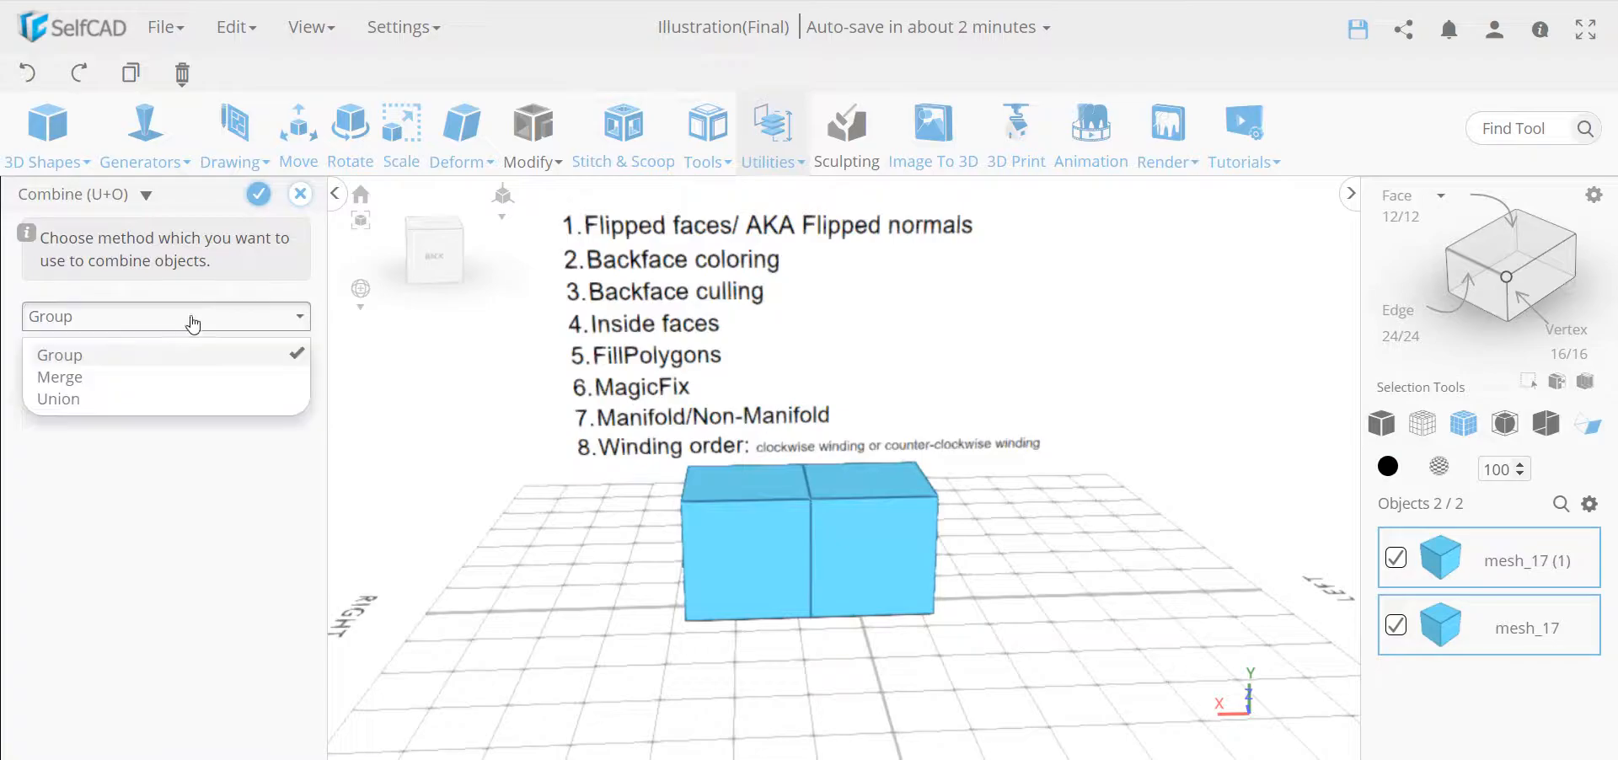
pyautogui.click(81, 381)
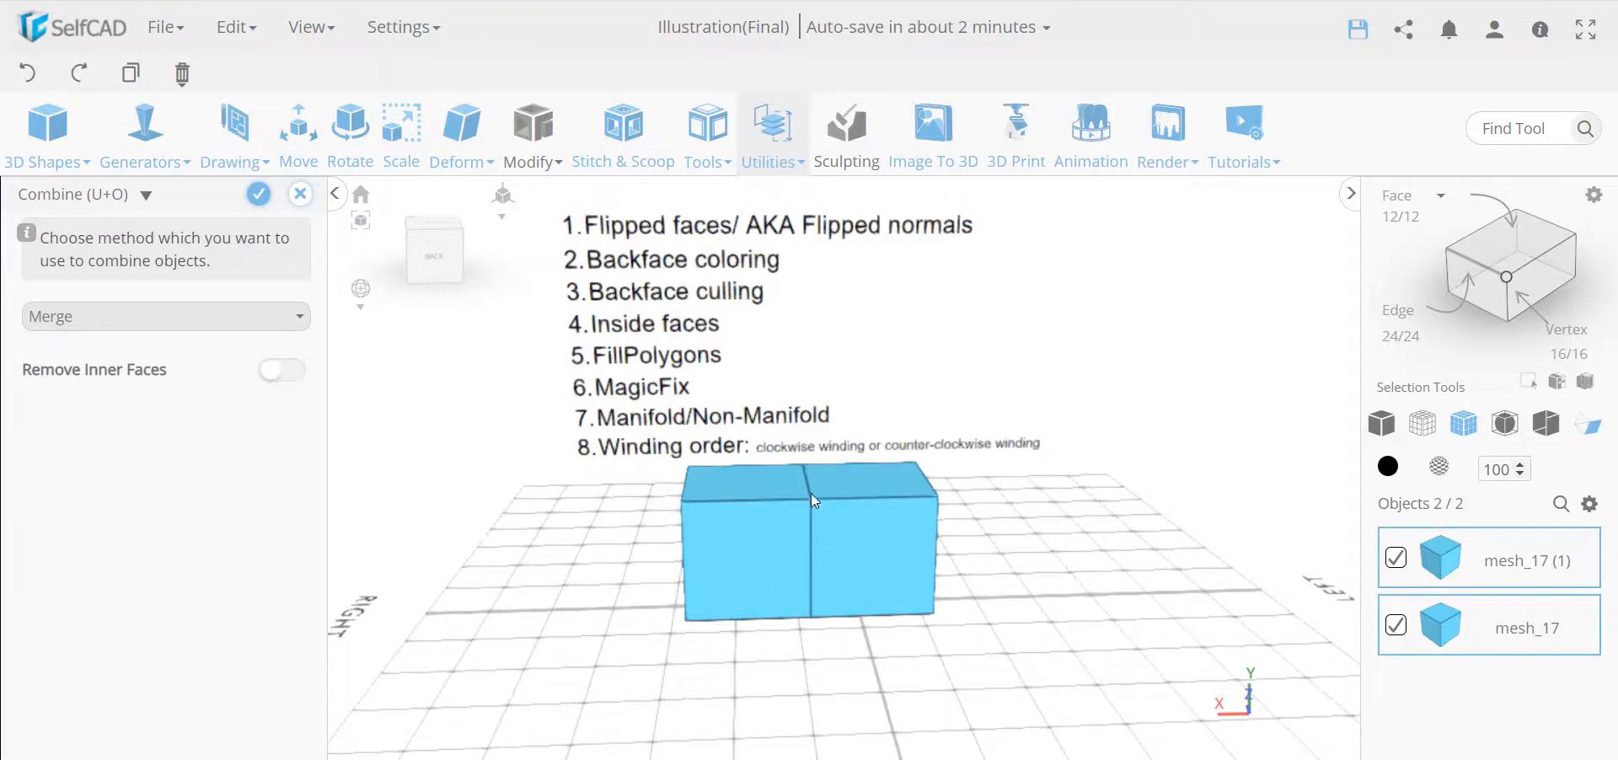
pyautogui.click(259, 198)
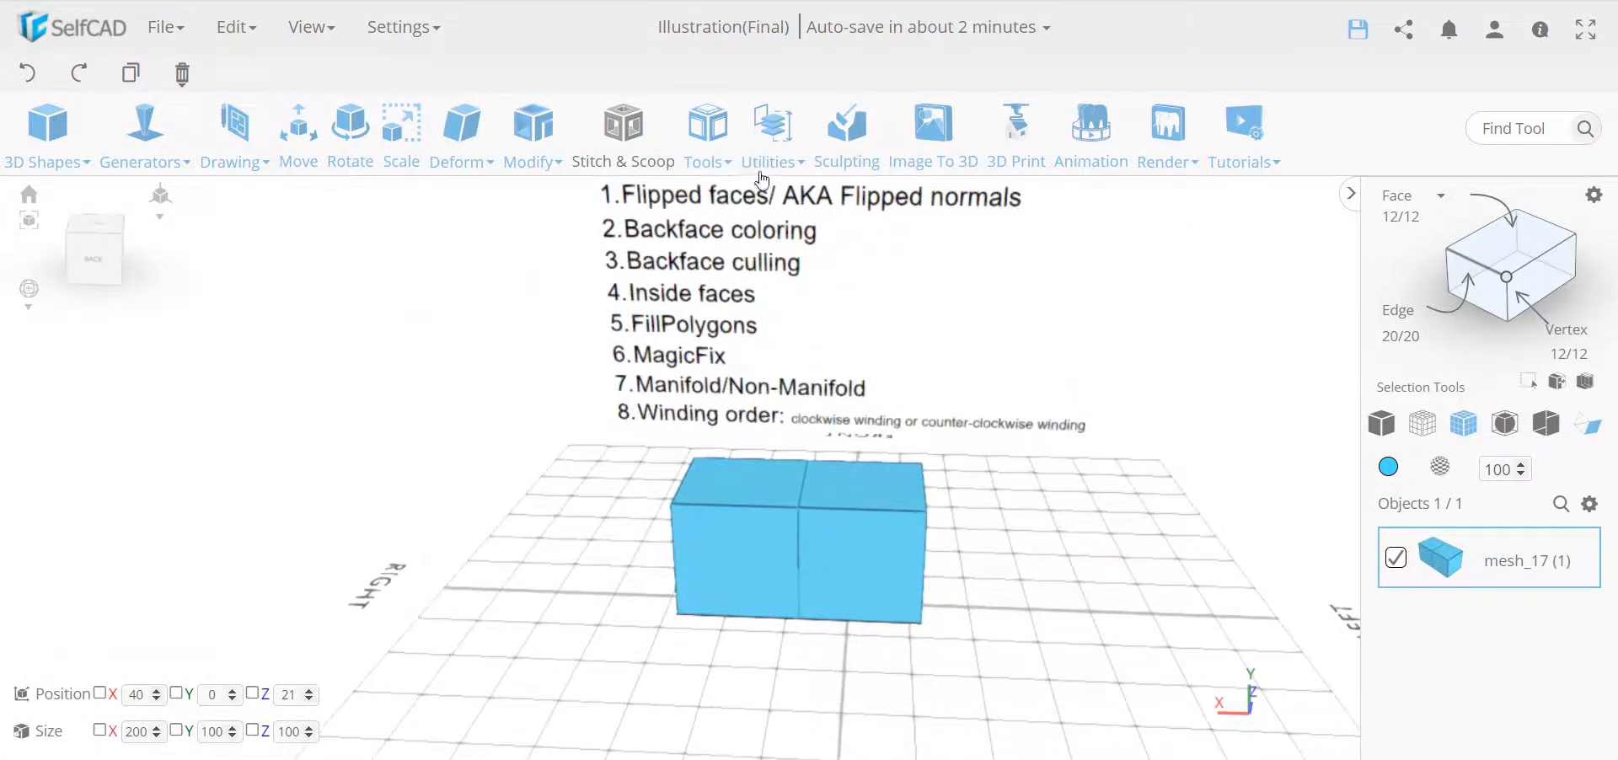
# Try to flip the normals of the merged object and examine the seam between its two halves.
pyautogui.moveTo(764, 157)
pyautogui.click(830, 594)
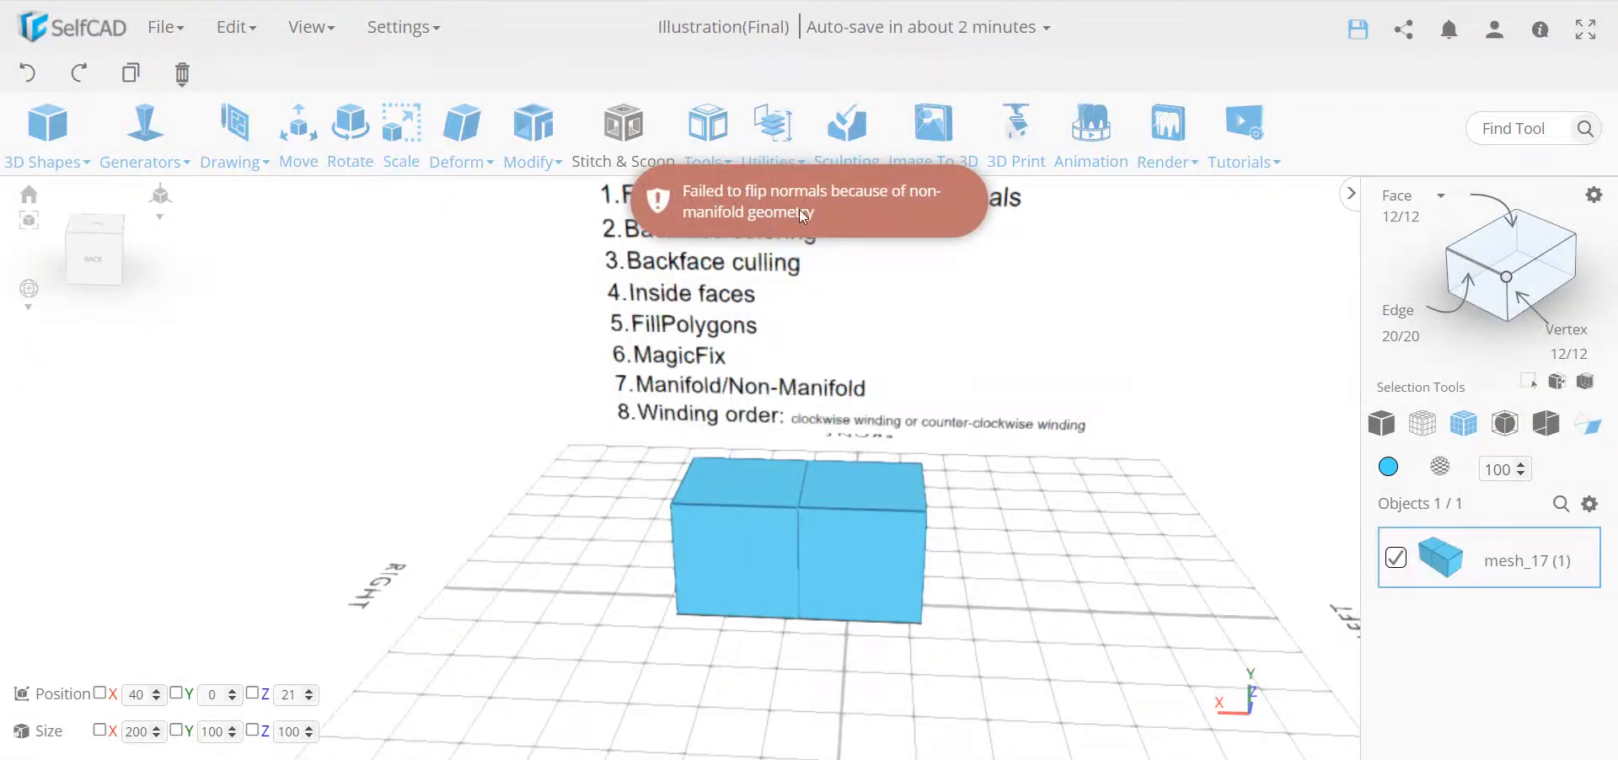
pyautogui.moveTo(748, 542); pyautogui.dragTo(739, 351)
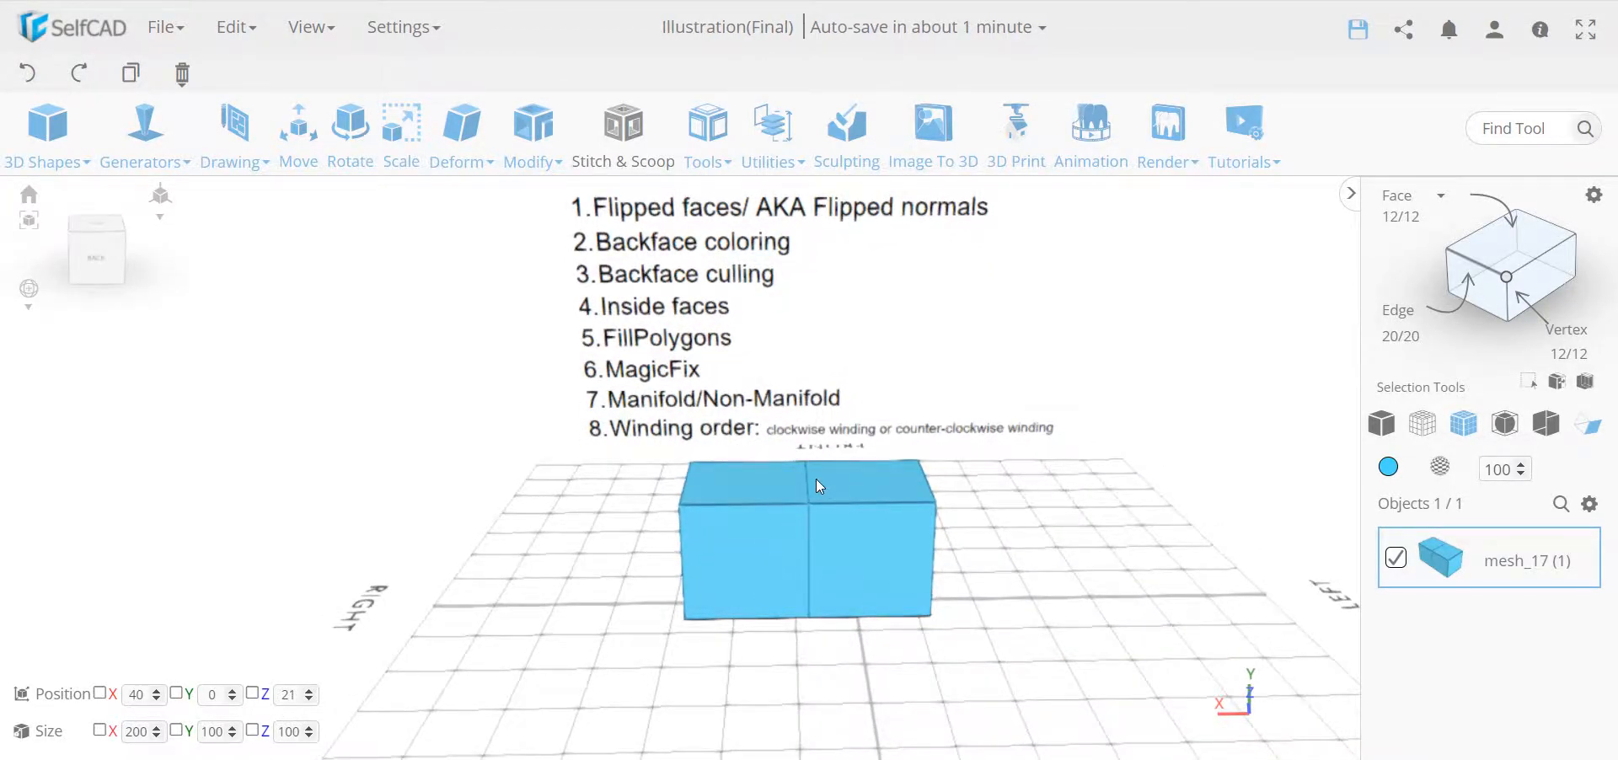
# Examine the merged object's internal structure in wireframe view, and return to the solid-plus-wireframe display.
pyautogui.moveTo(810, 502); pyautogui.dragTo(1037, 571)
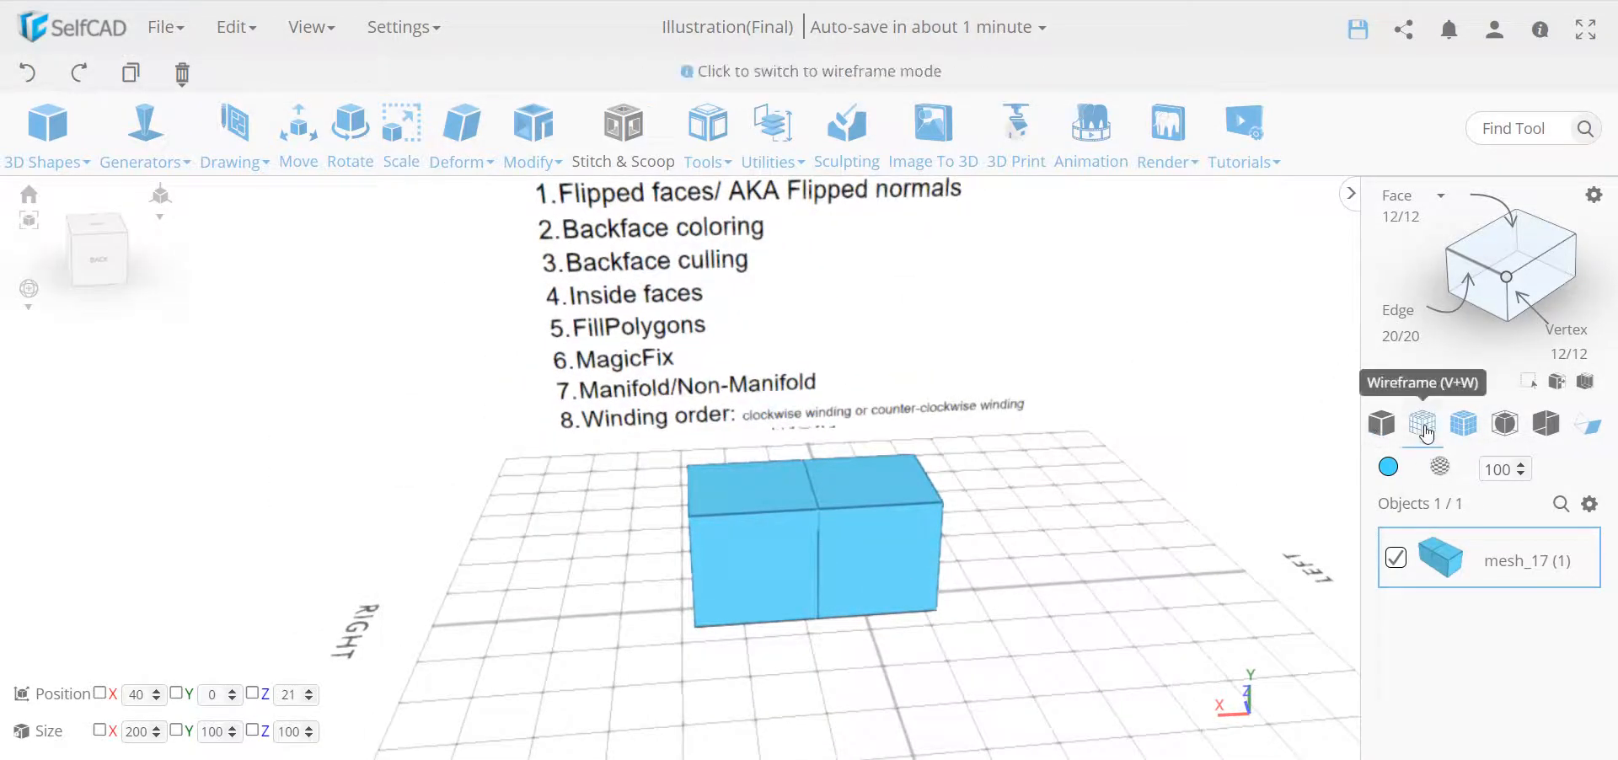
pyautogui.click(1436, 464)
pyautogui.moveTo(825, 590); pyautogui.dragTo(786, 537)
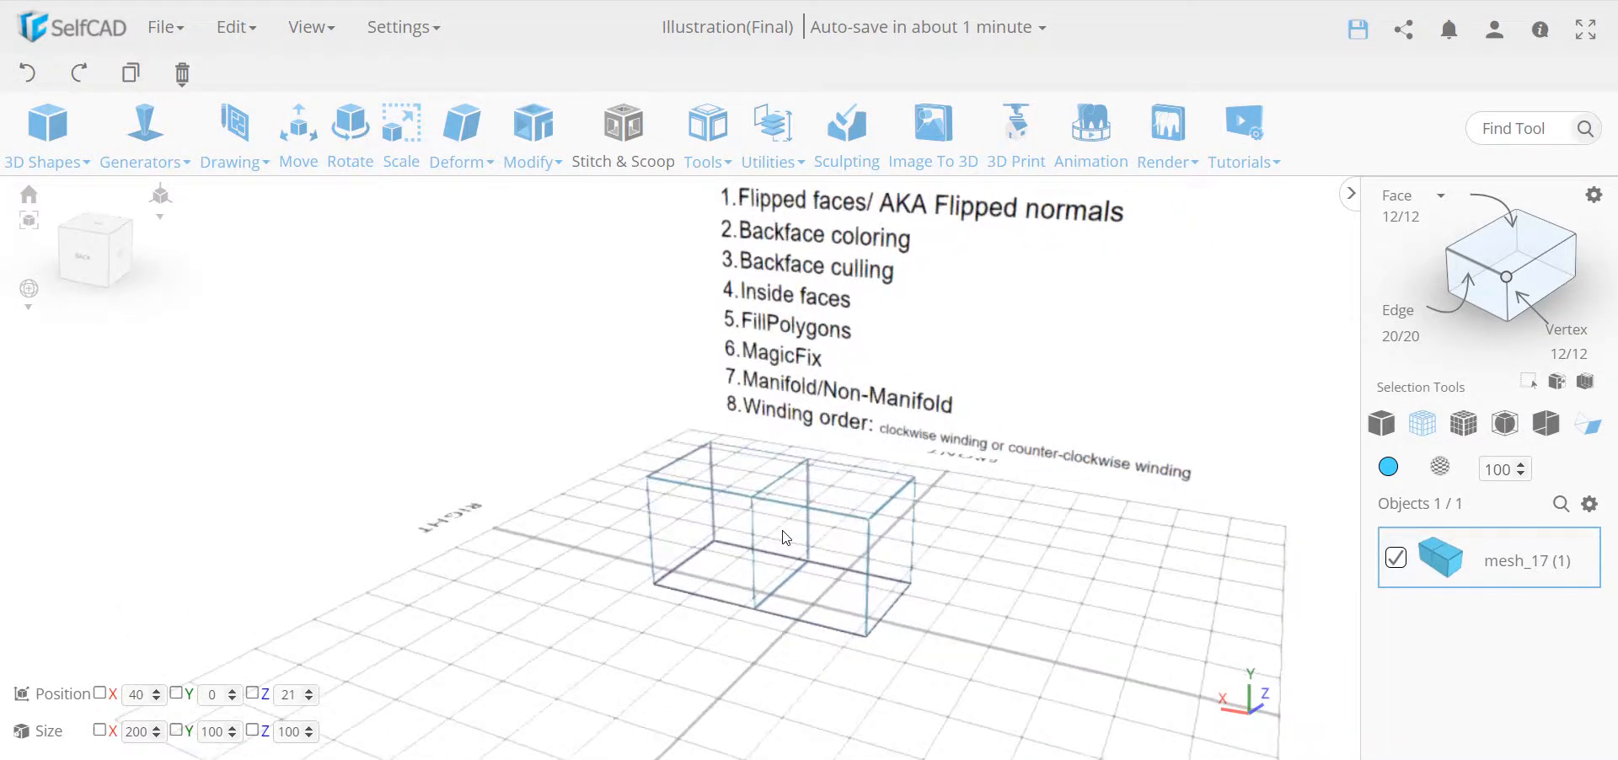
pyautogui.click(1464, 424)
pyautogui.click(1392, 432)
pyautogui.click(1434, 425)
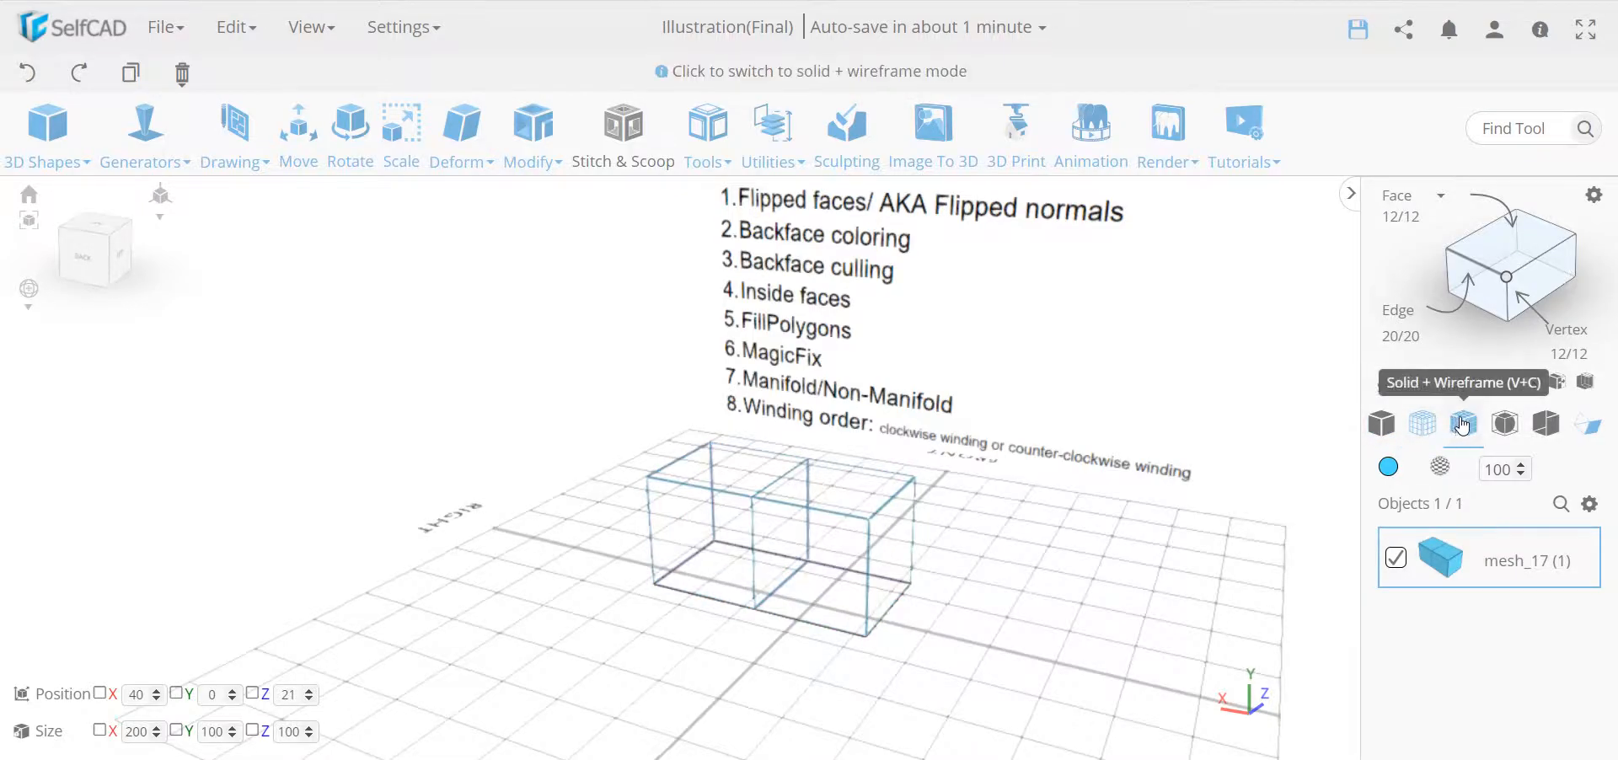
pyautogui.click(1464, 424)
pyautogui.moveTo(927, 543)
pyautogui.mouseDown()
pyautogui.moveTo(888, 541)
pyautogui.moveTo(898, 553)
pyautogui.mouseUp()
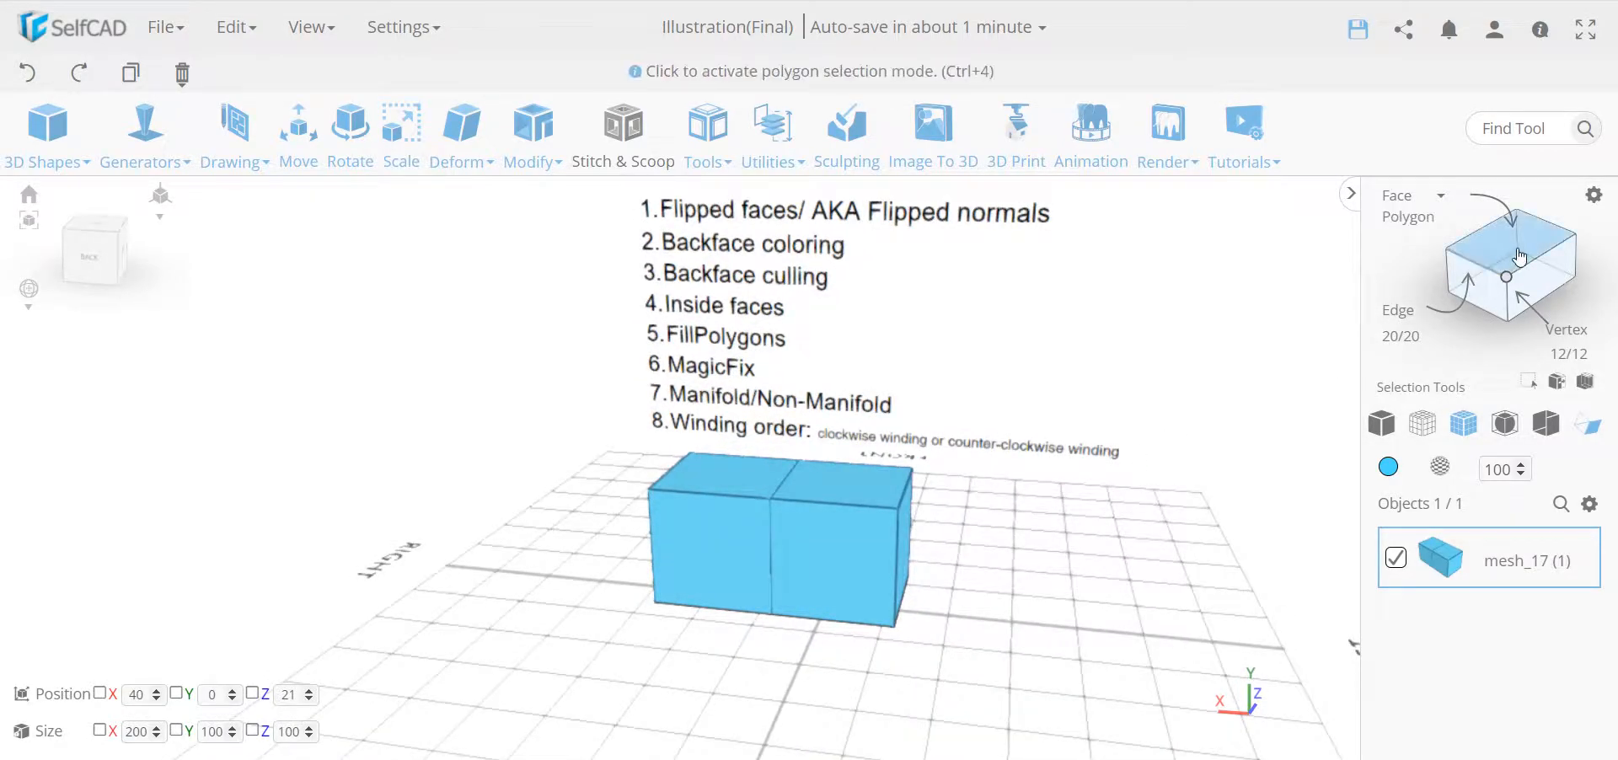
# Flip the normals of all the merged object's faces inside out and turn on back face culling.
pyautogui.click(1594, 197)
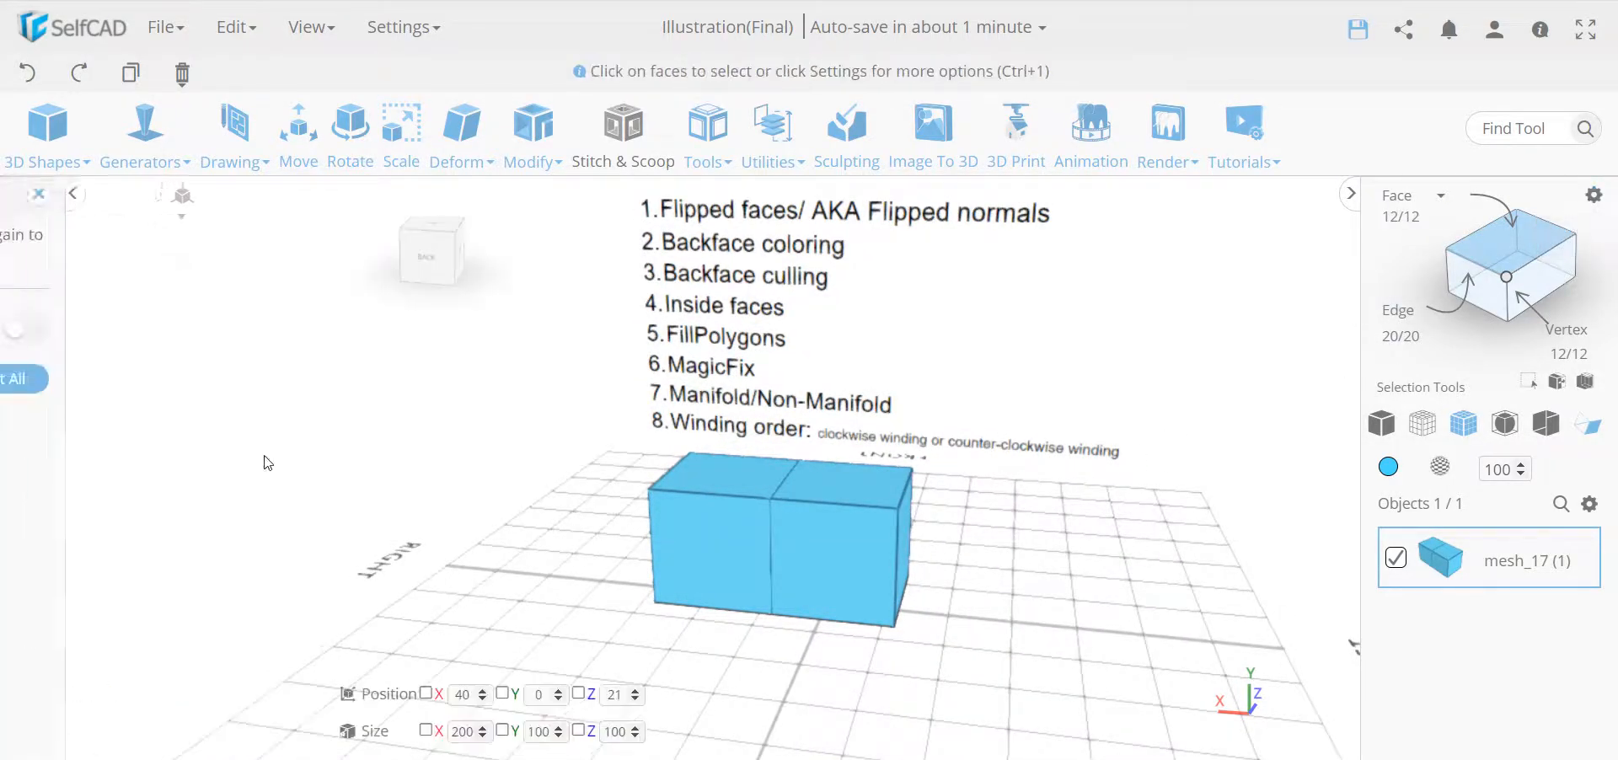
pyautogui.click(97, 381)
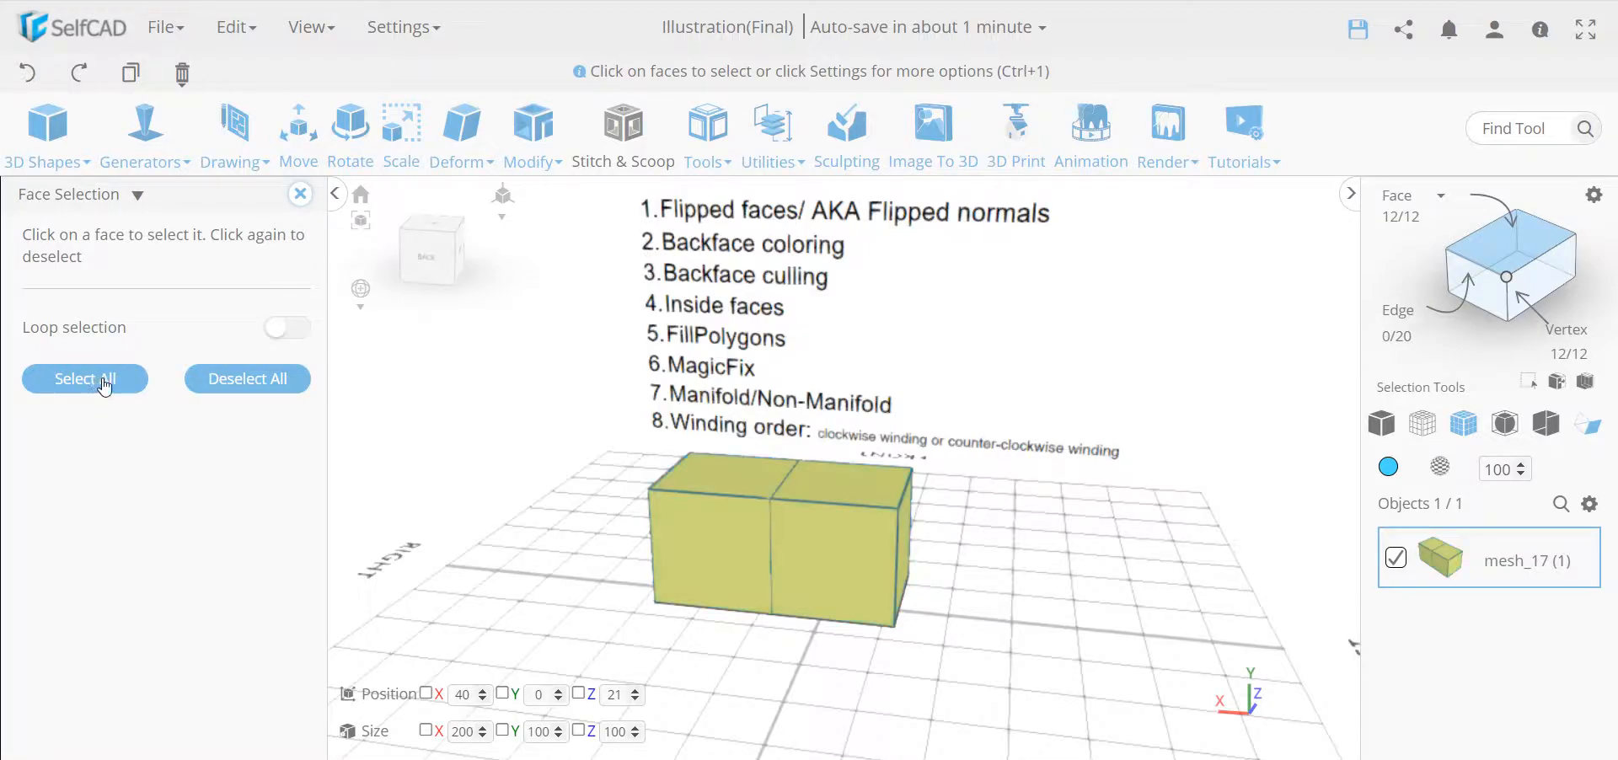
pyautogui.click(300, 194)
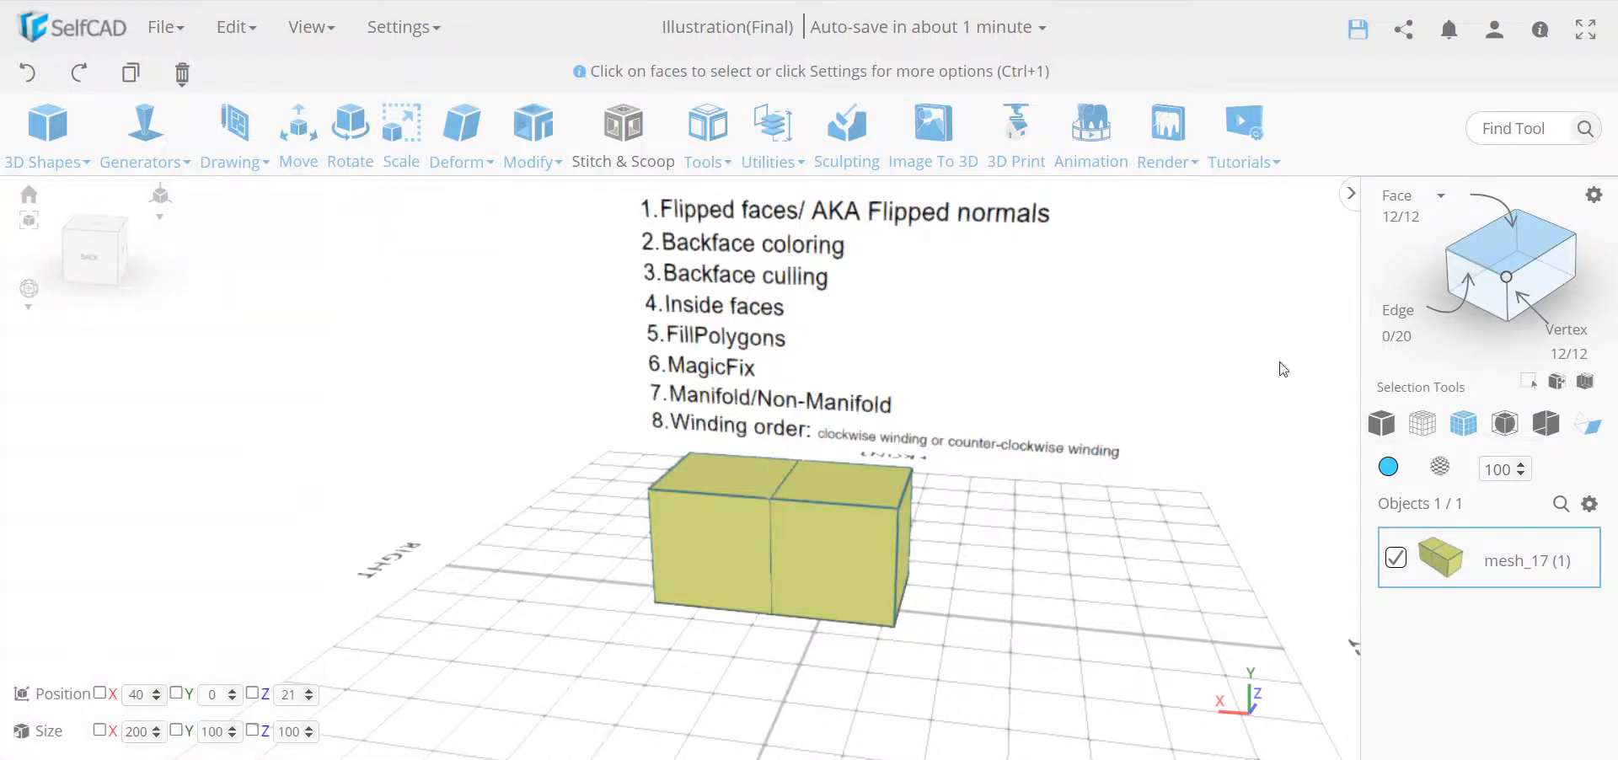
pyautogui.click(766, 153)
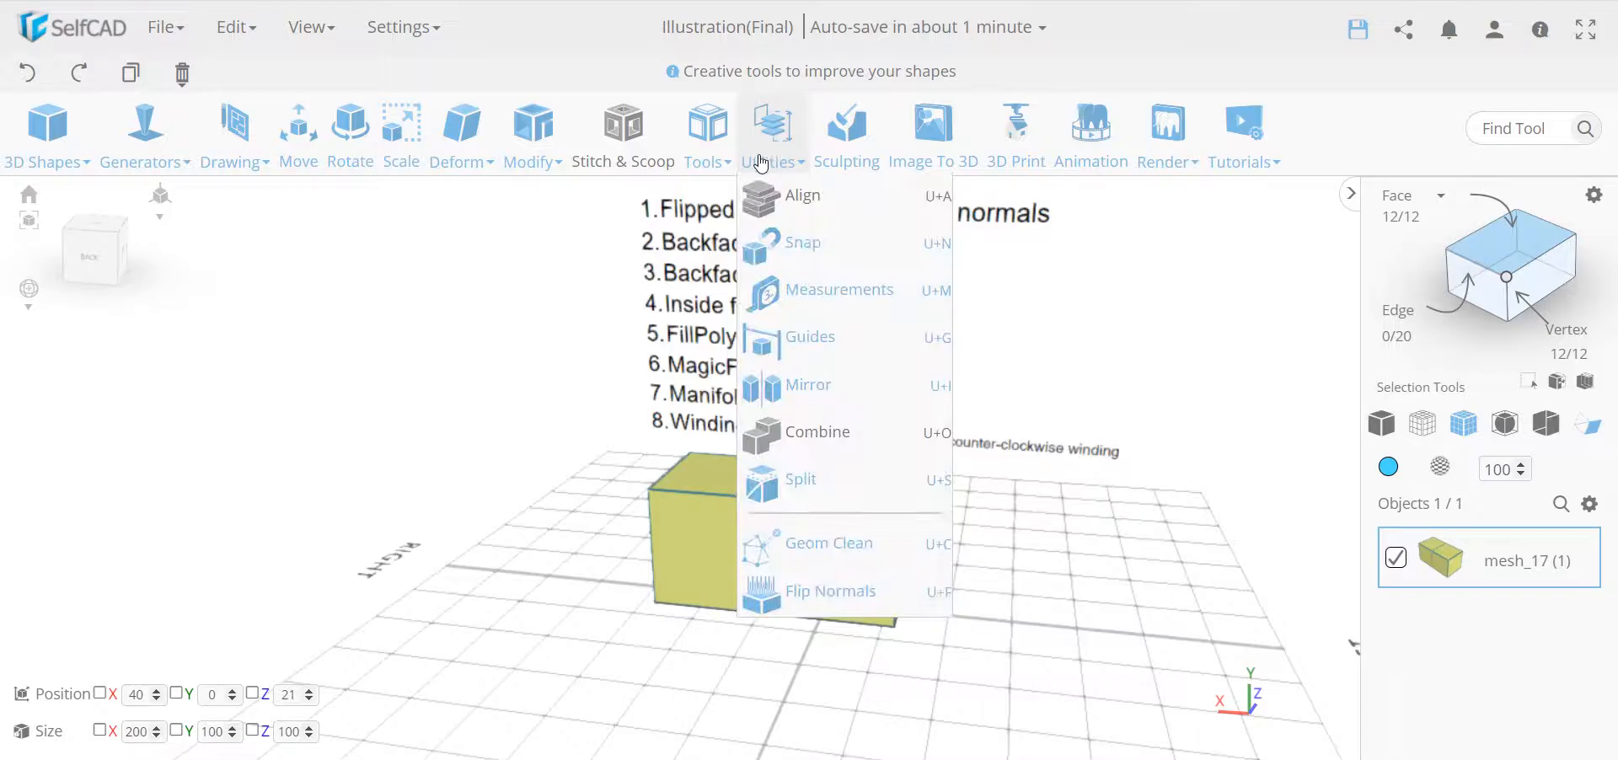
pyautogui.click(898, 591)
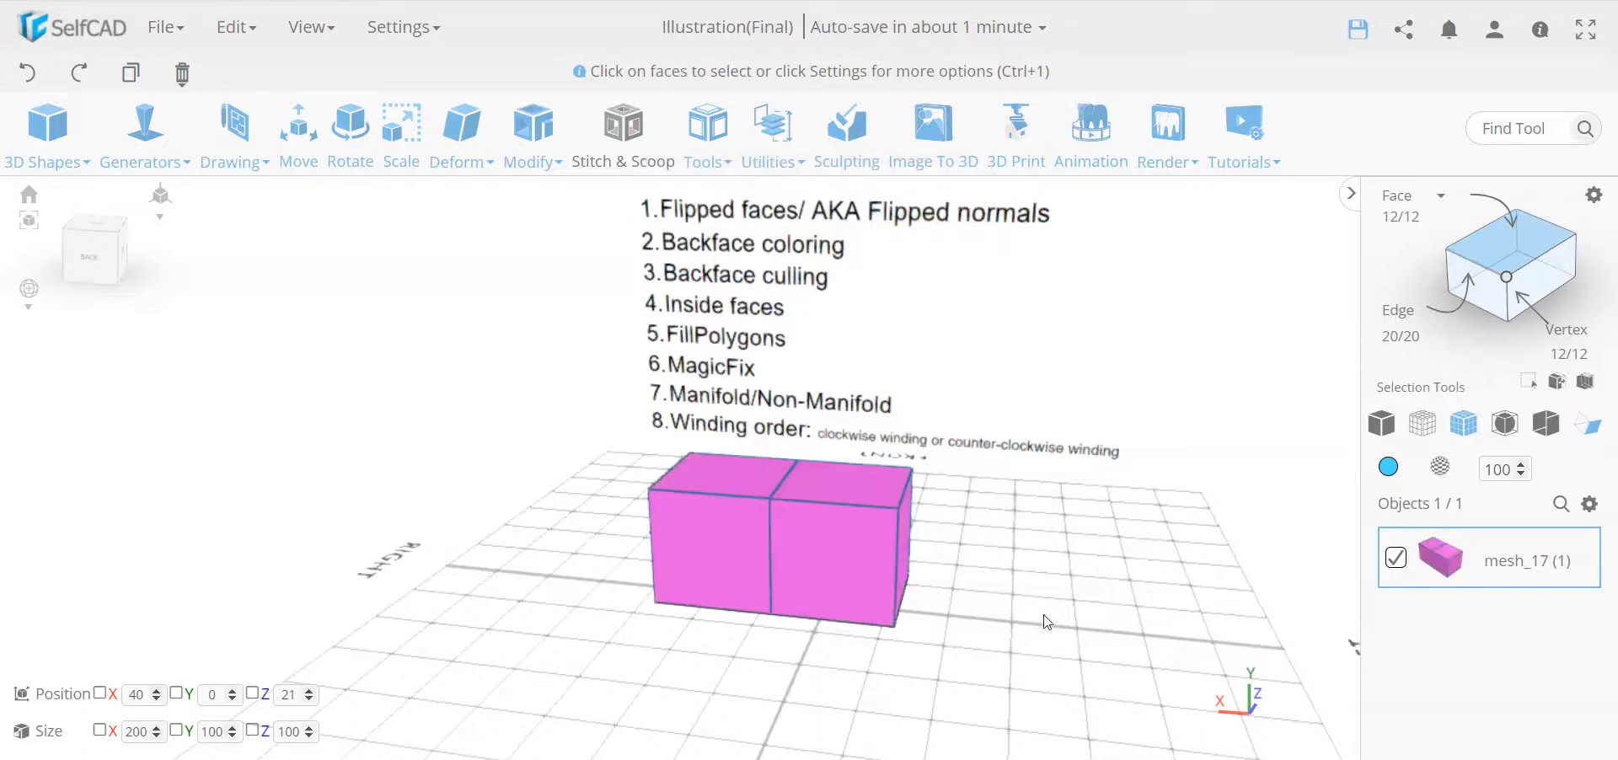
pyautogui.moveTo(778, 715)
pyautogui.mouseDown(button='right')
pyautogui.moveTo(779, 573)
pyautogui.moveTo(773, 721)
pyautogui.mouseUp(button='right')
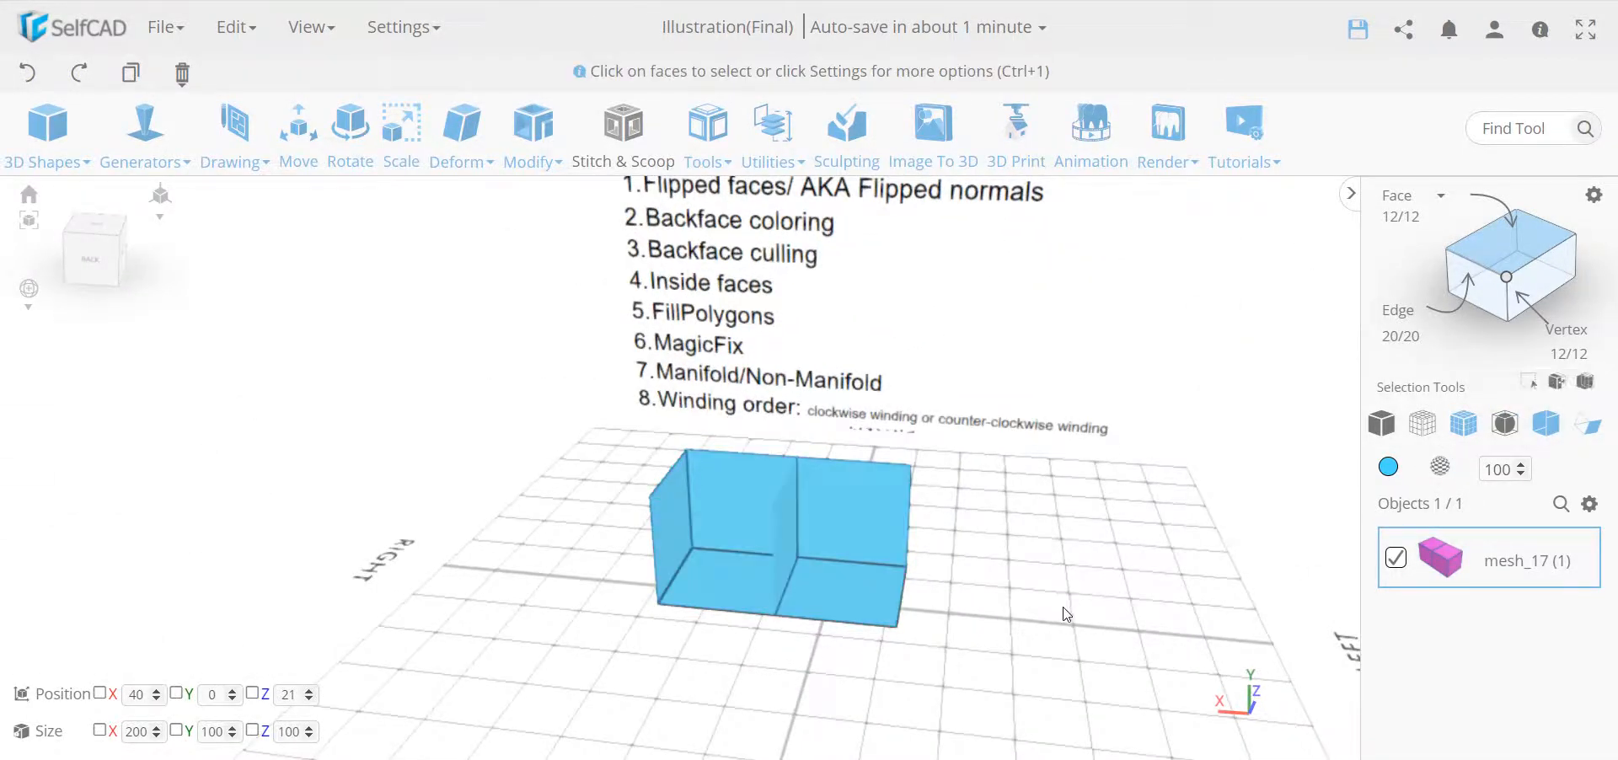
# Select the two inside faces separating the halves of the merged object and delete them.
pyautogui.moveTo(1073, 616); pyautogui.dragTo(787, 552)
pyautogui.click(797, 543)
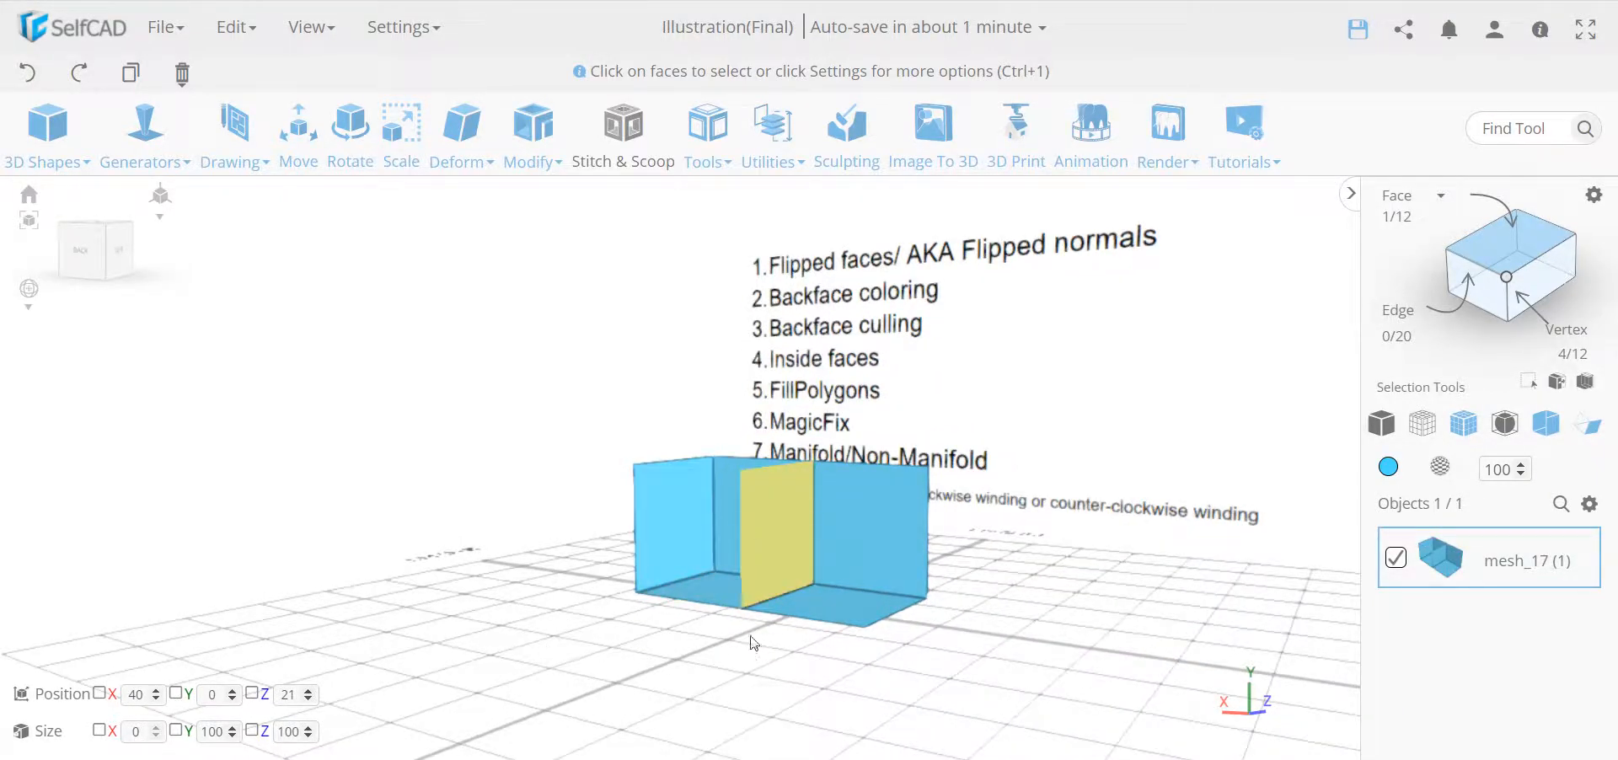
pyautogui.moveTo(755, 684); pyautogui.dragTo(722, 689)
pyautogui.moveTo(546, 681); pyautogui.dragTo(986, 676)
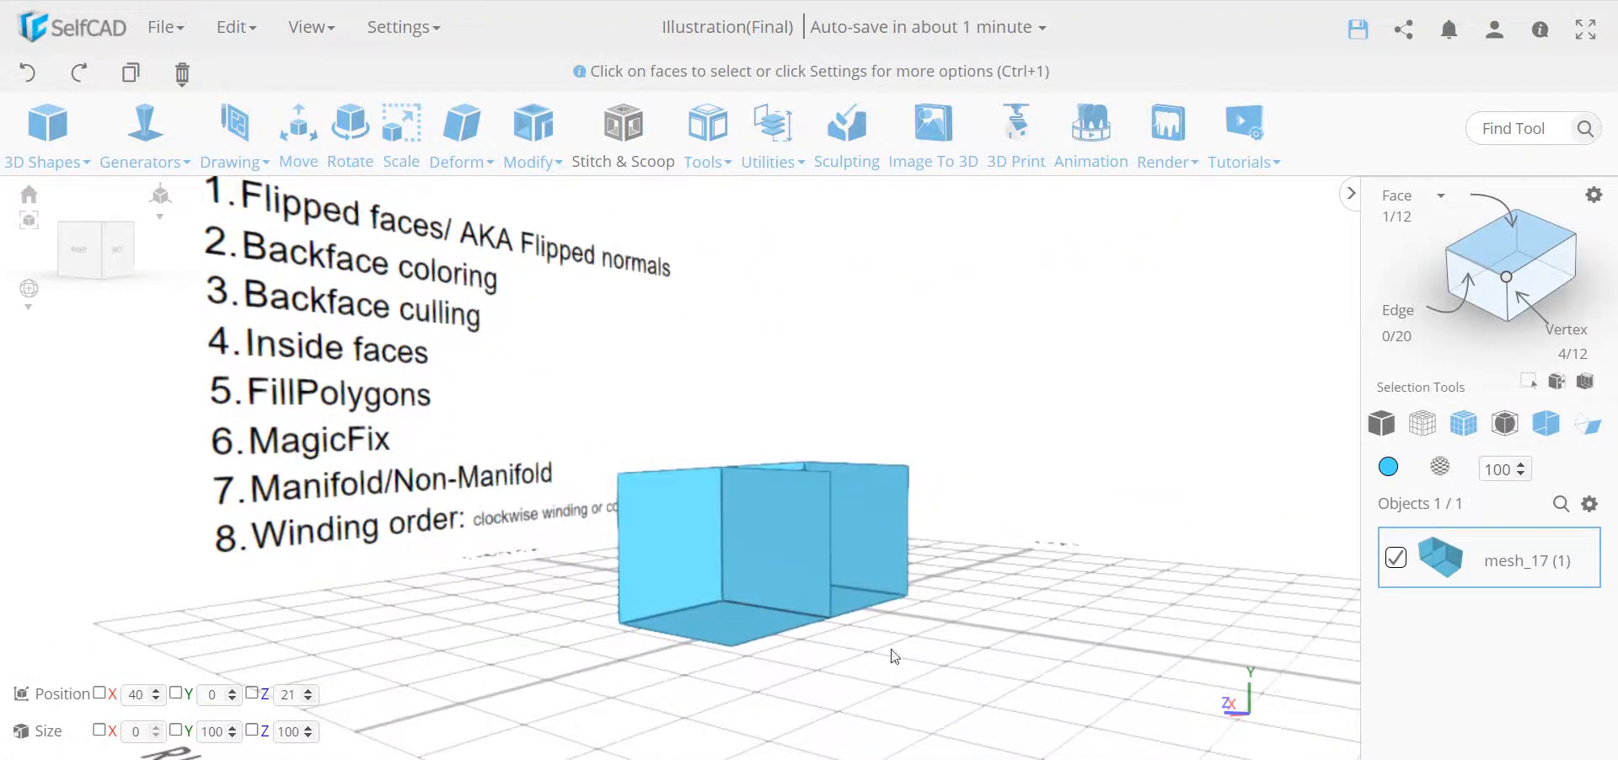
pyautogui.click(802, 534)
pyautogui.press('Delete')
pyautogui.press('Return')
pyautogui.moveTo(977, 613); pyautogui.dragTo(832, 672)
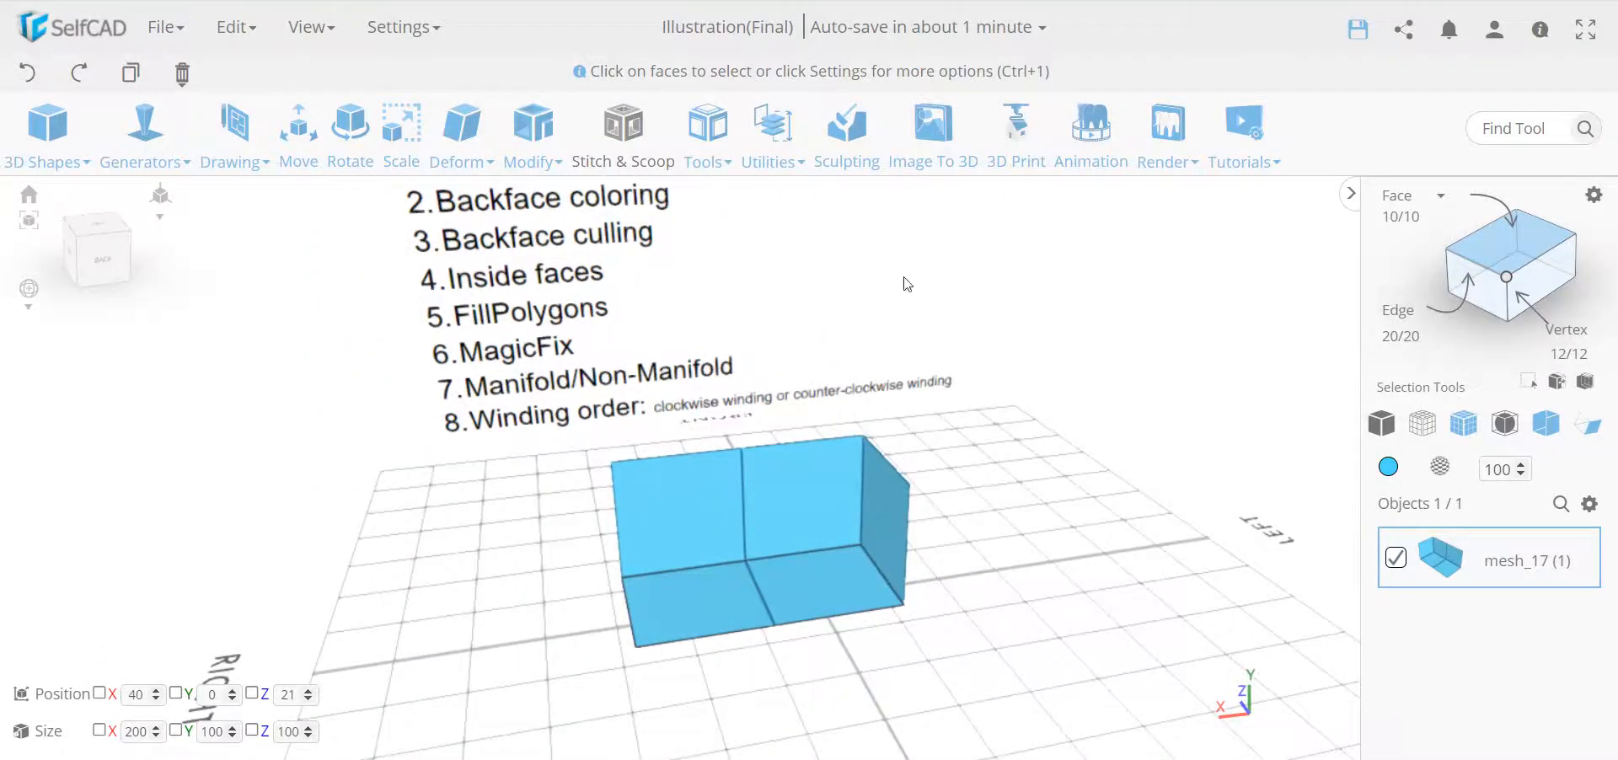
# Flip the normals of the merged object back outward.
pyautogui.click(788, 160)
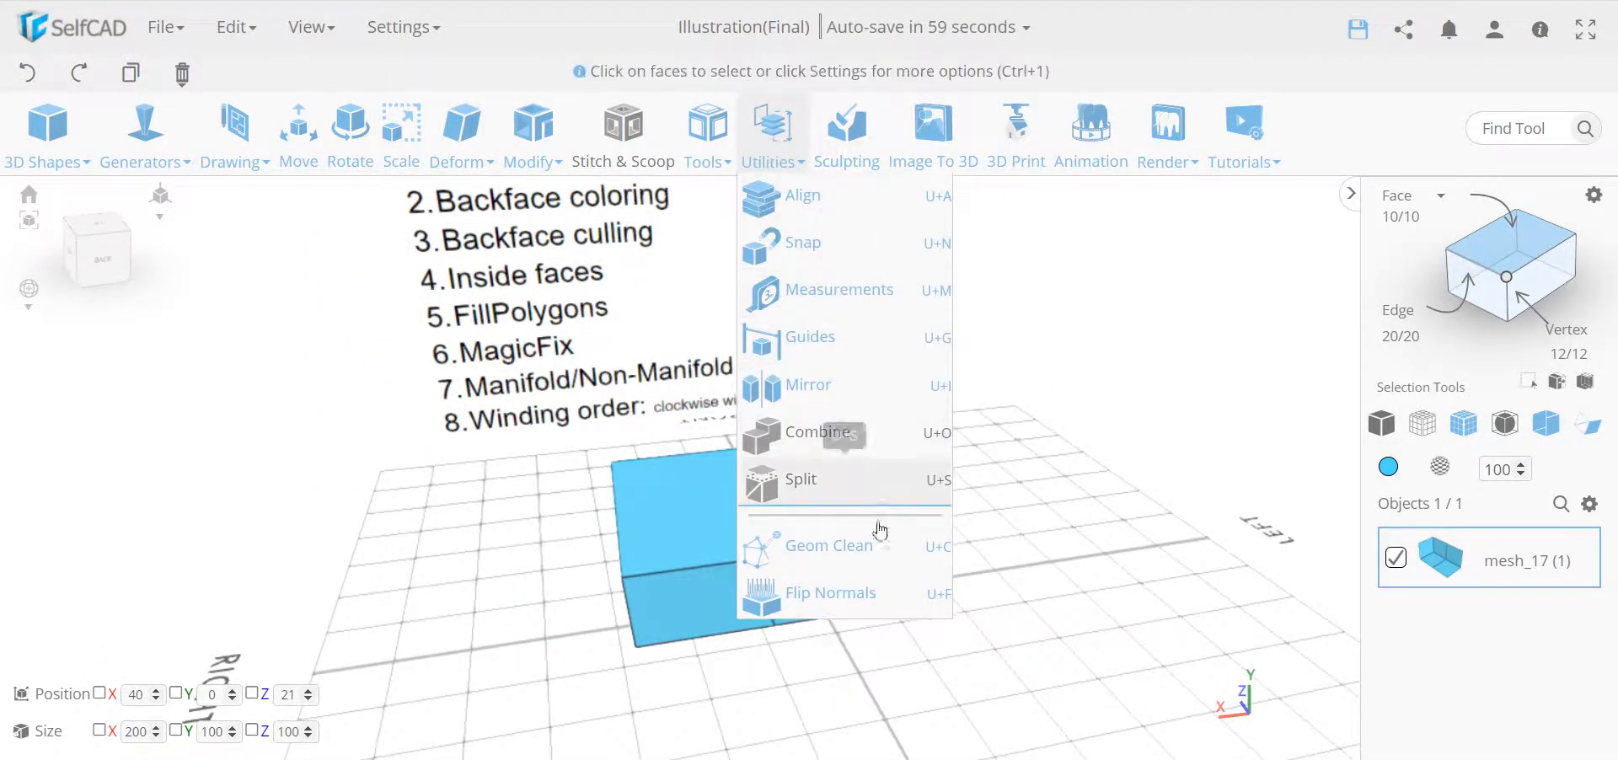
pyautogui.click(856, 593)
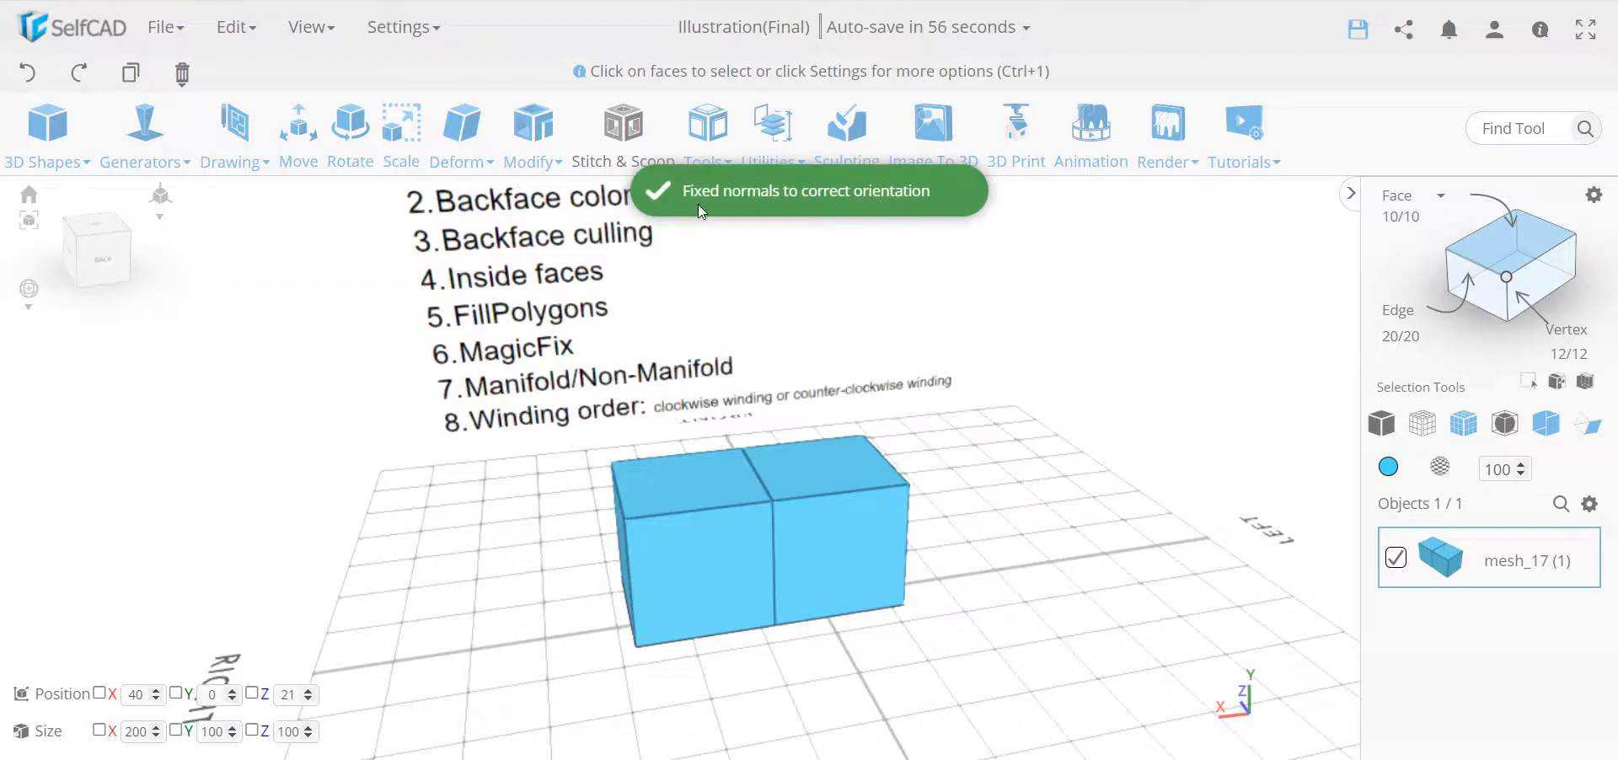
pyautogui.moveTo(980, 418); pyautogui.dragTo(937, 434)
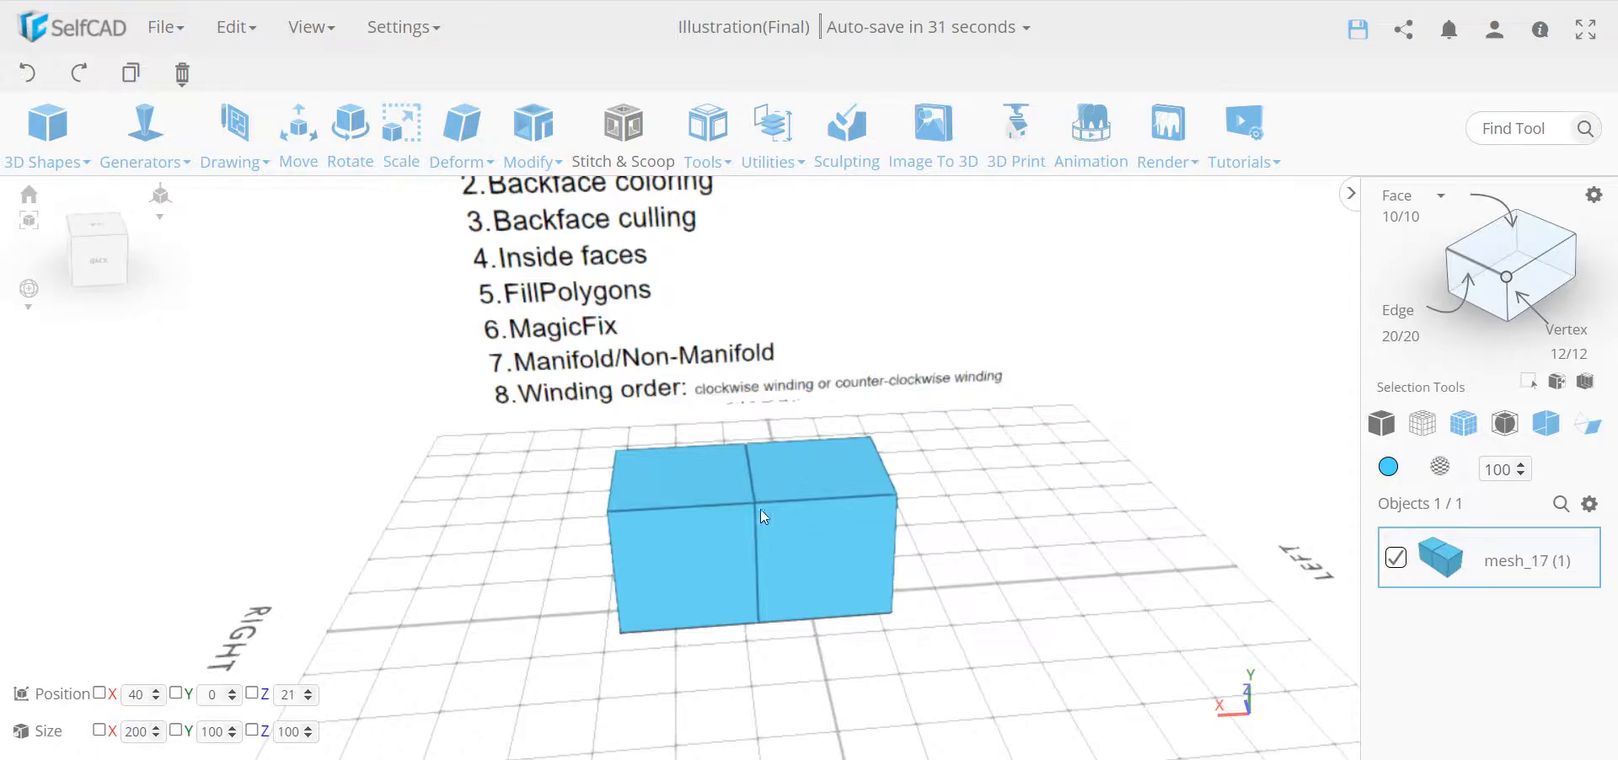
# Examine the merged object up close and from several sides, focusing on the seam between its halves.
pyautogui.moveTo(705, 504); pyautogui.dragTo(771, 513, button='right')
pyautogui.scroll(10, 777, 525)
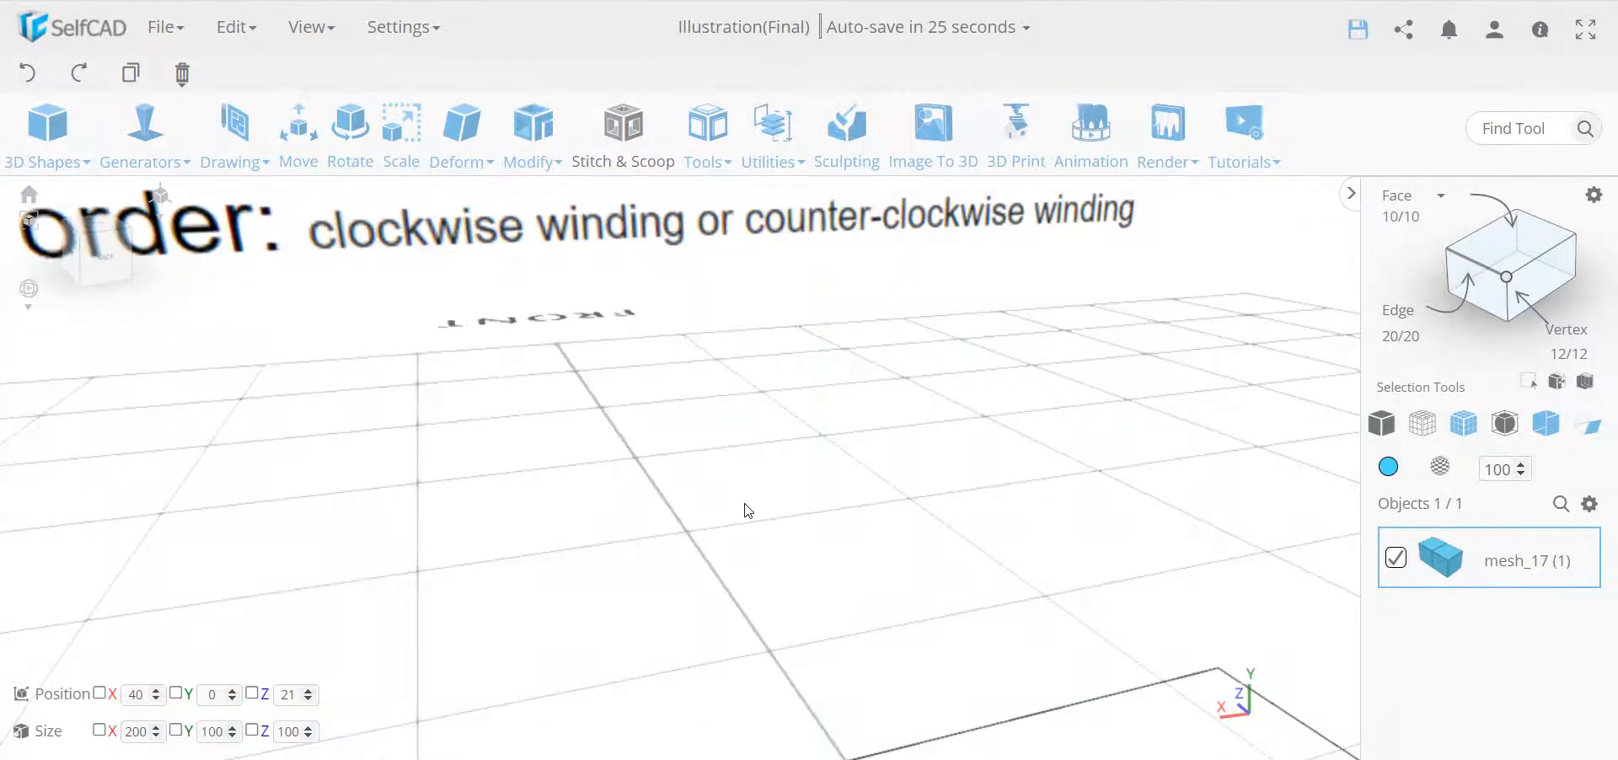
pyautogui.scroll(3, 745, 509)
pyautogui.scroll(-10, 746, 503)
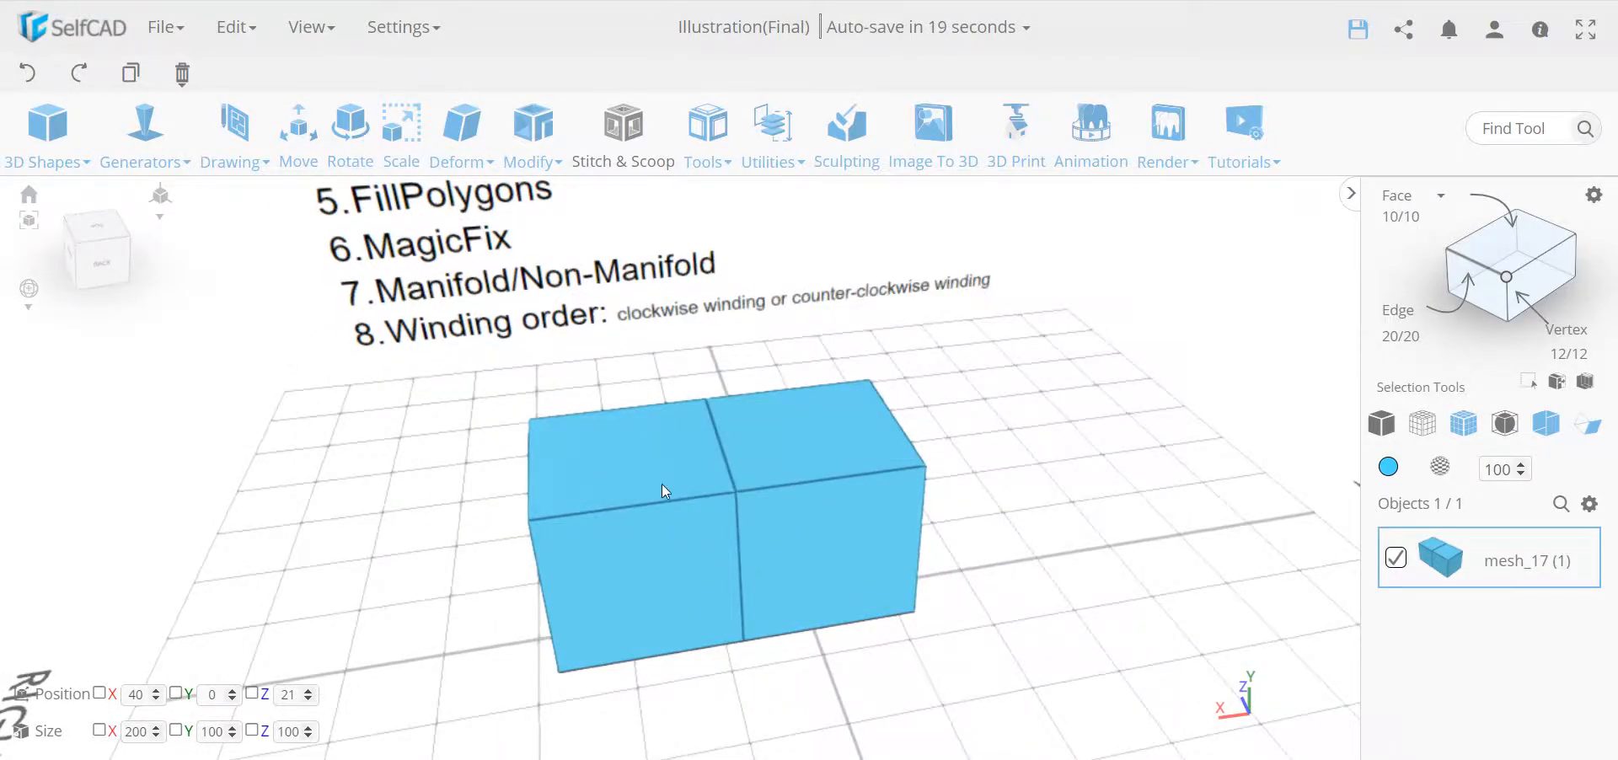
pyautogui.moveTo(696, 512); pyautogui.dragTo(717, 488, button='right')
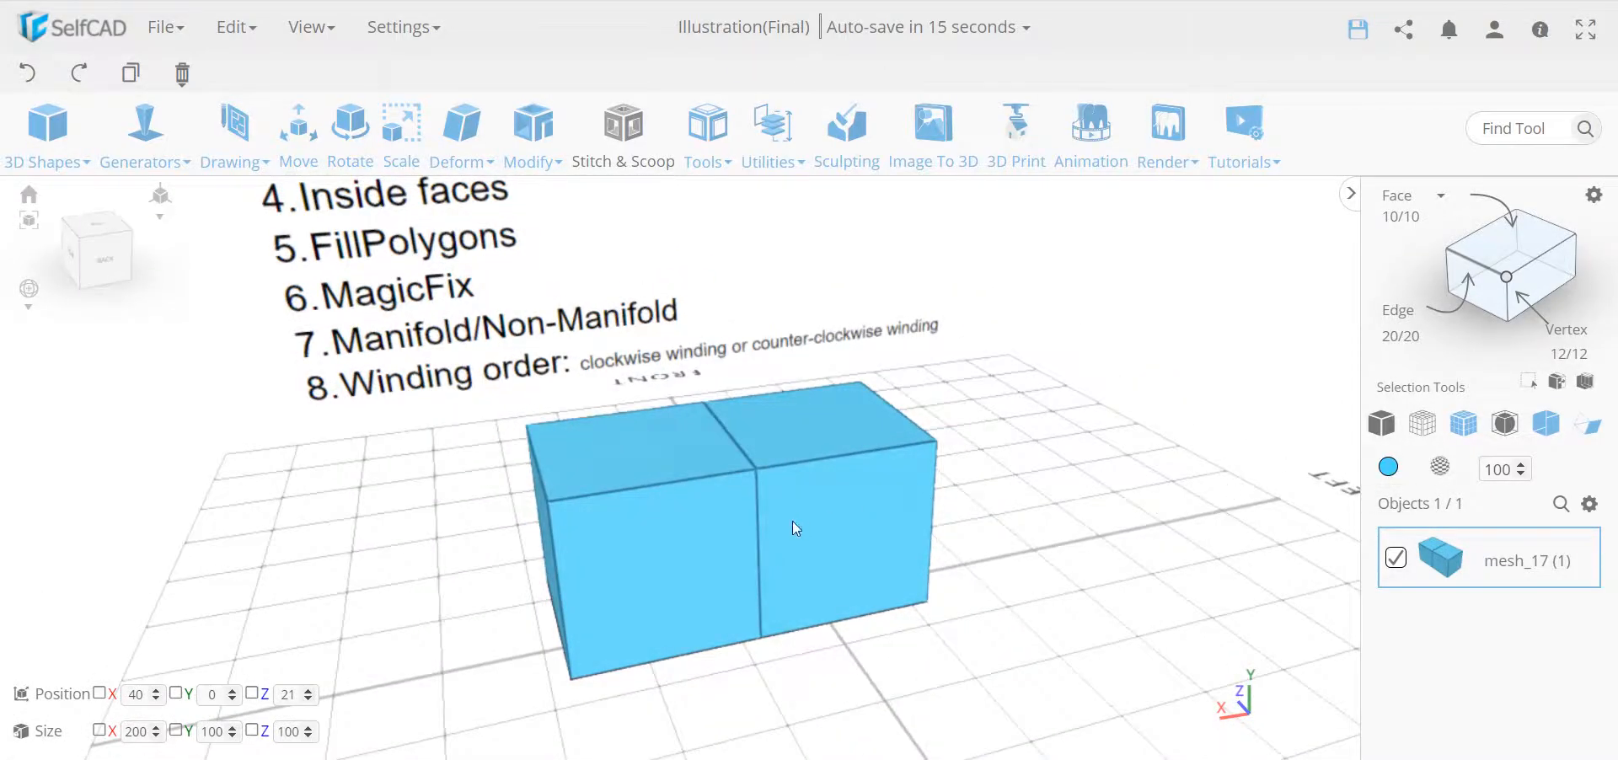
pyautogui.click(1552, 436)
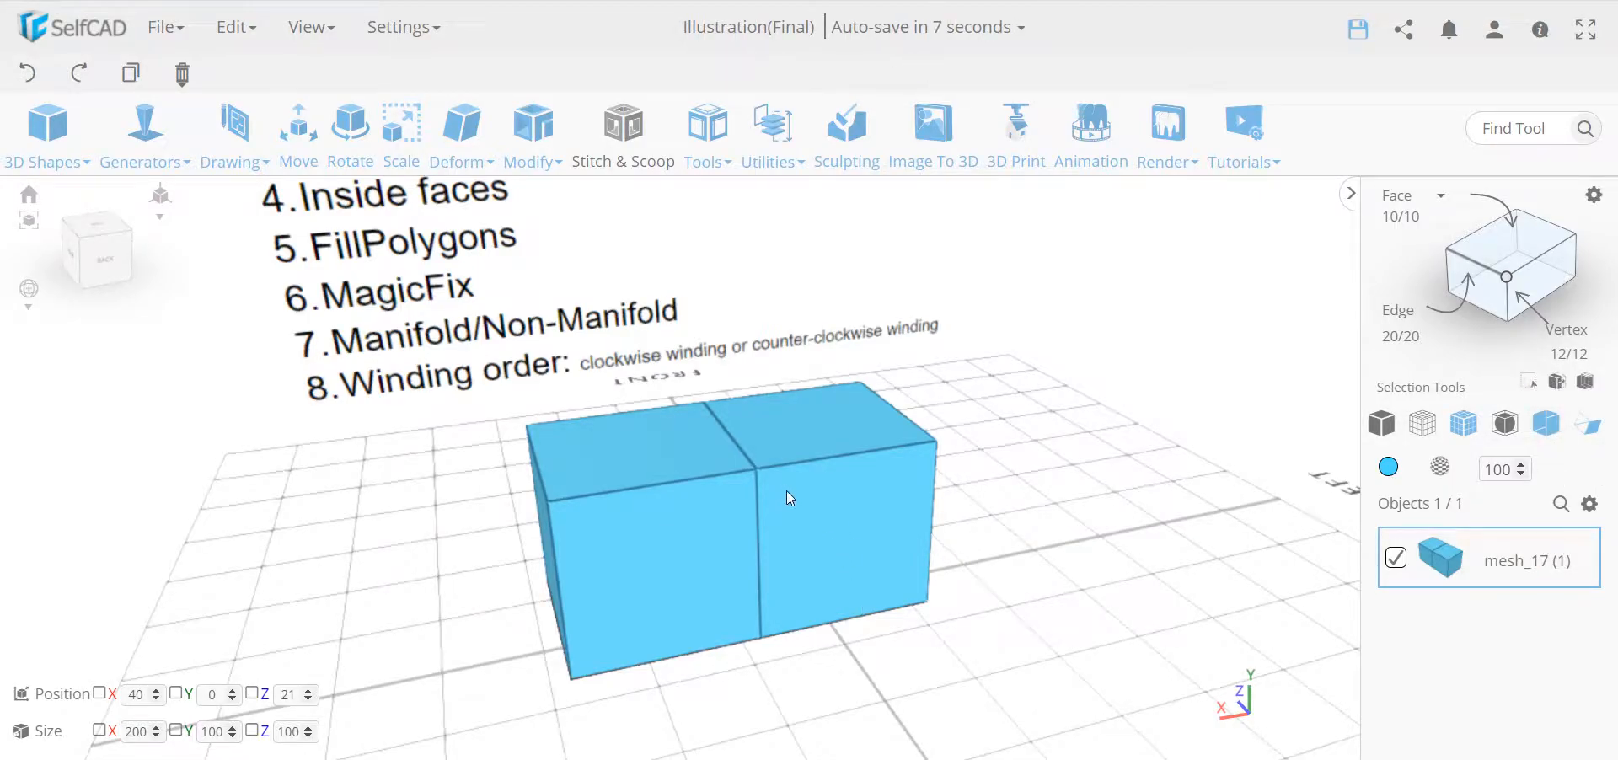
pyautogui.click(1588, 426)
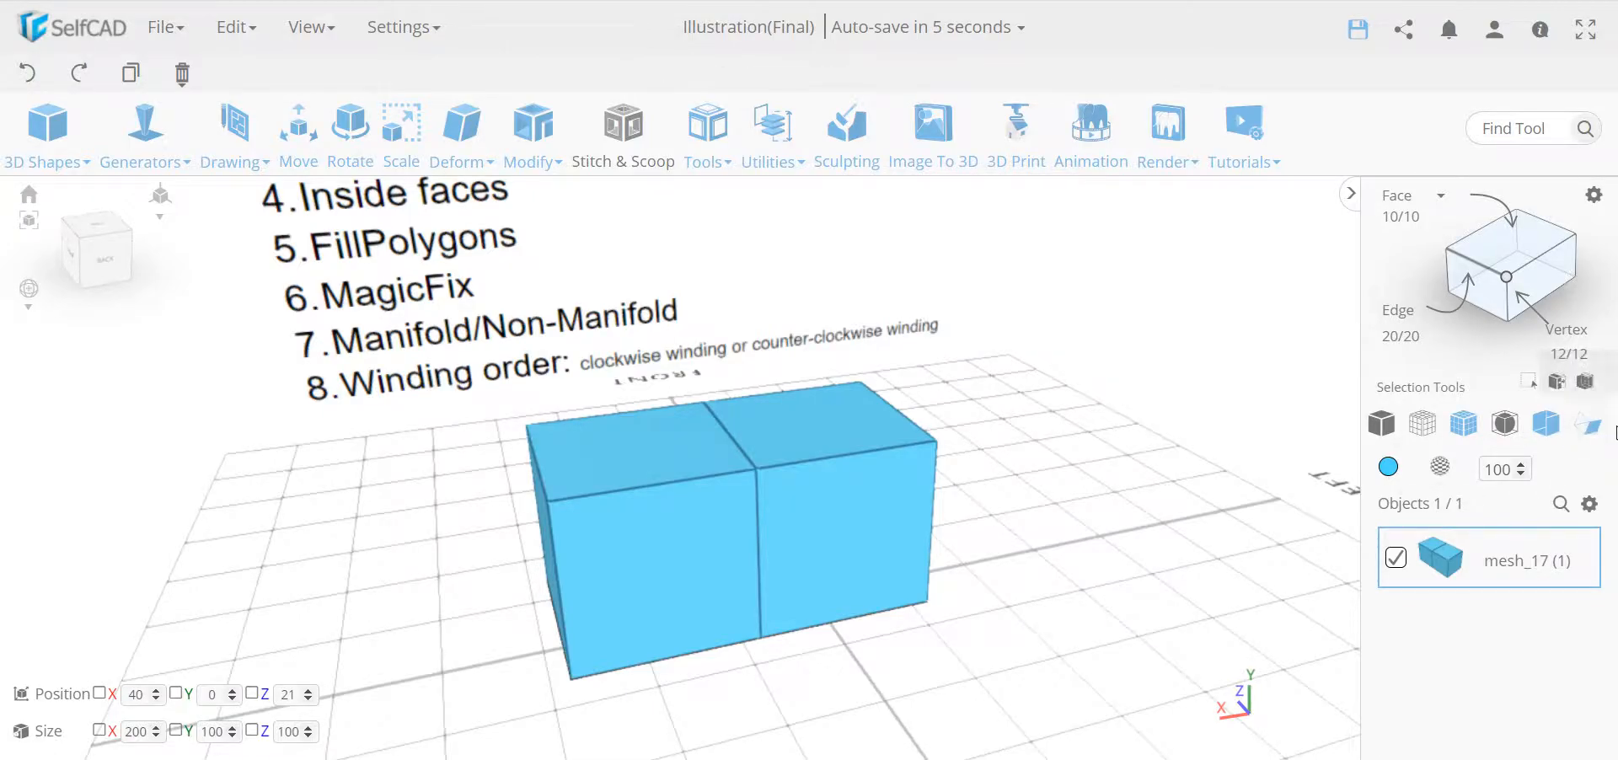
pyautogui.moveTo(594, 514); pyautogui.dragTo(531, 518)
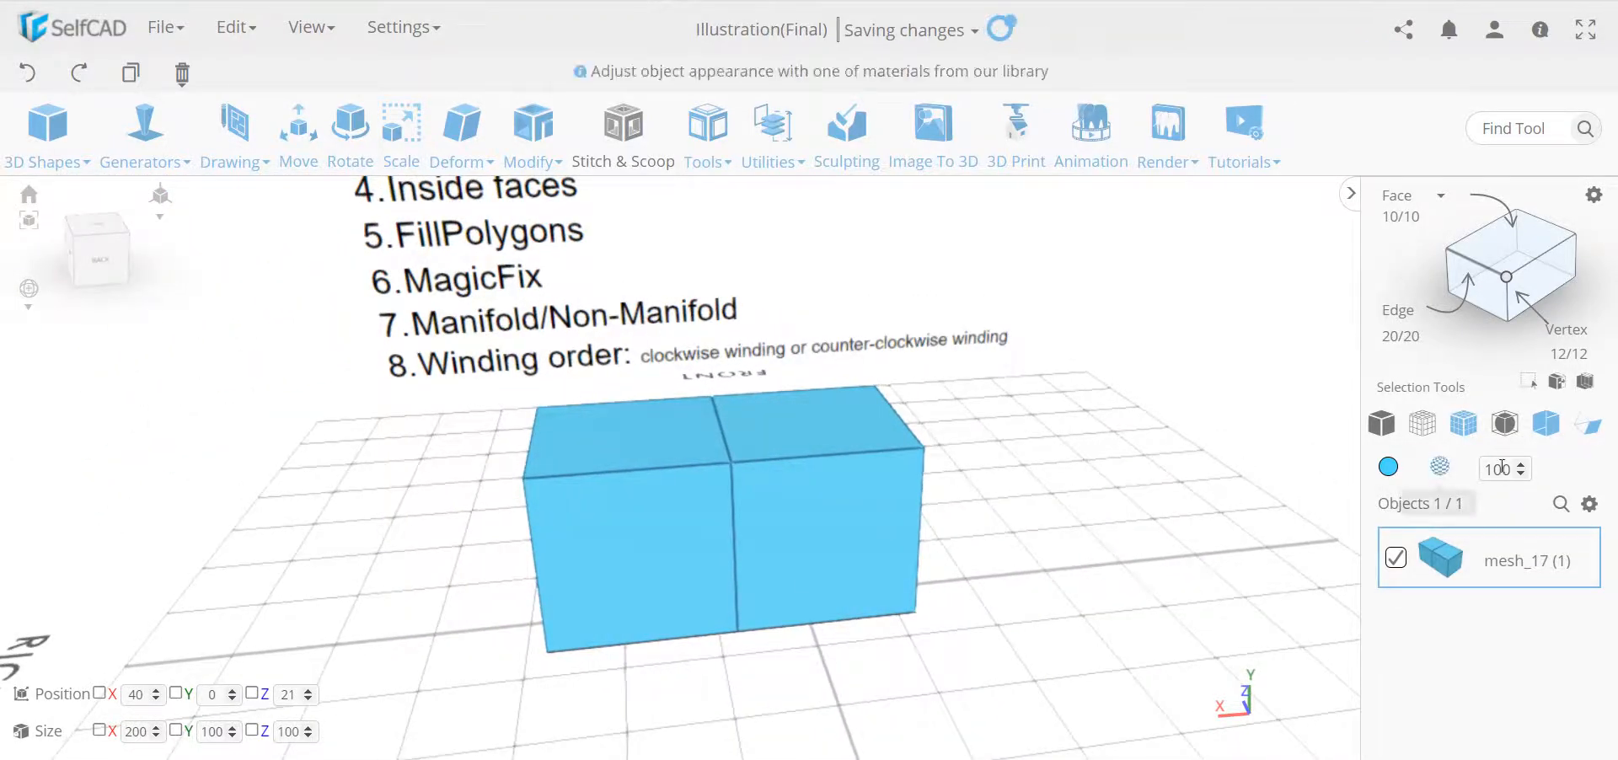
pyautogui.moveTo(509, 508); pyautogui.dragTo(877, 521)
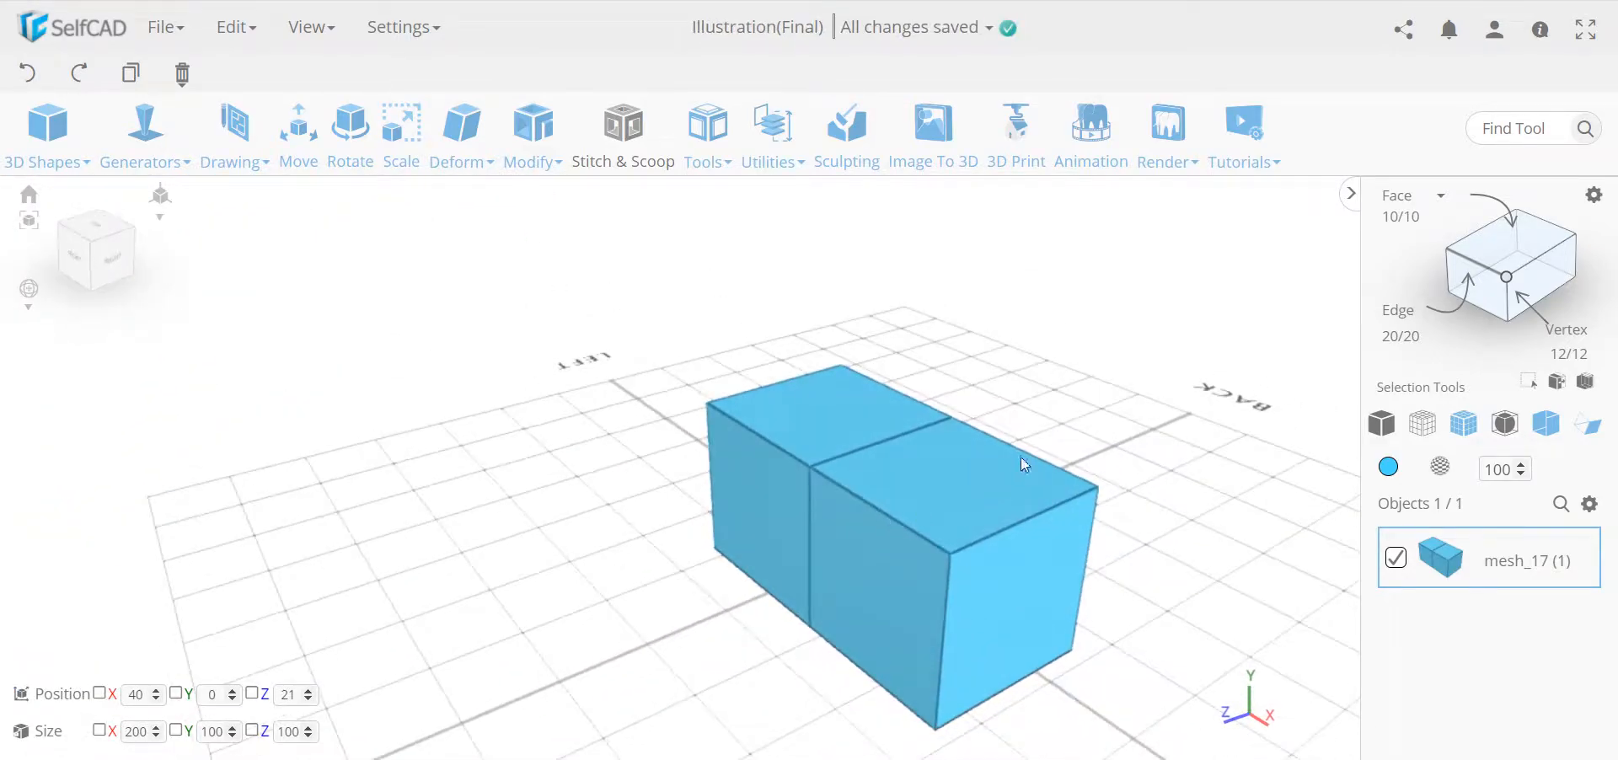
pyautogui.moveTo(1010, 352); pyautogui.dragTo(619, 538)
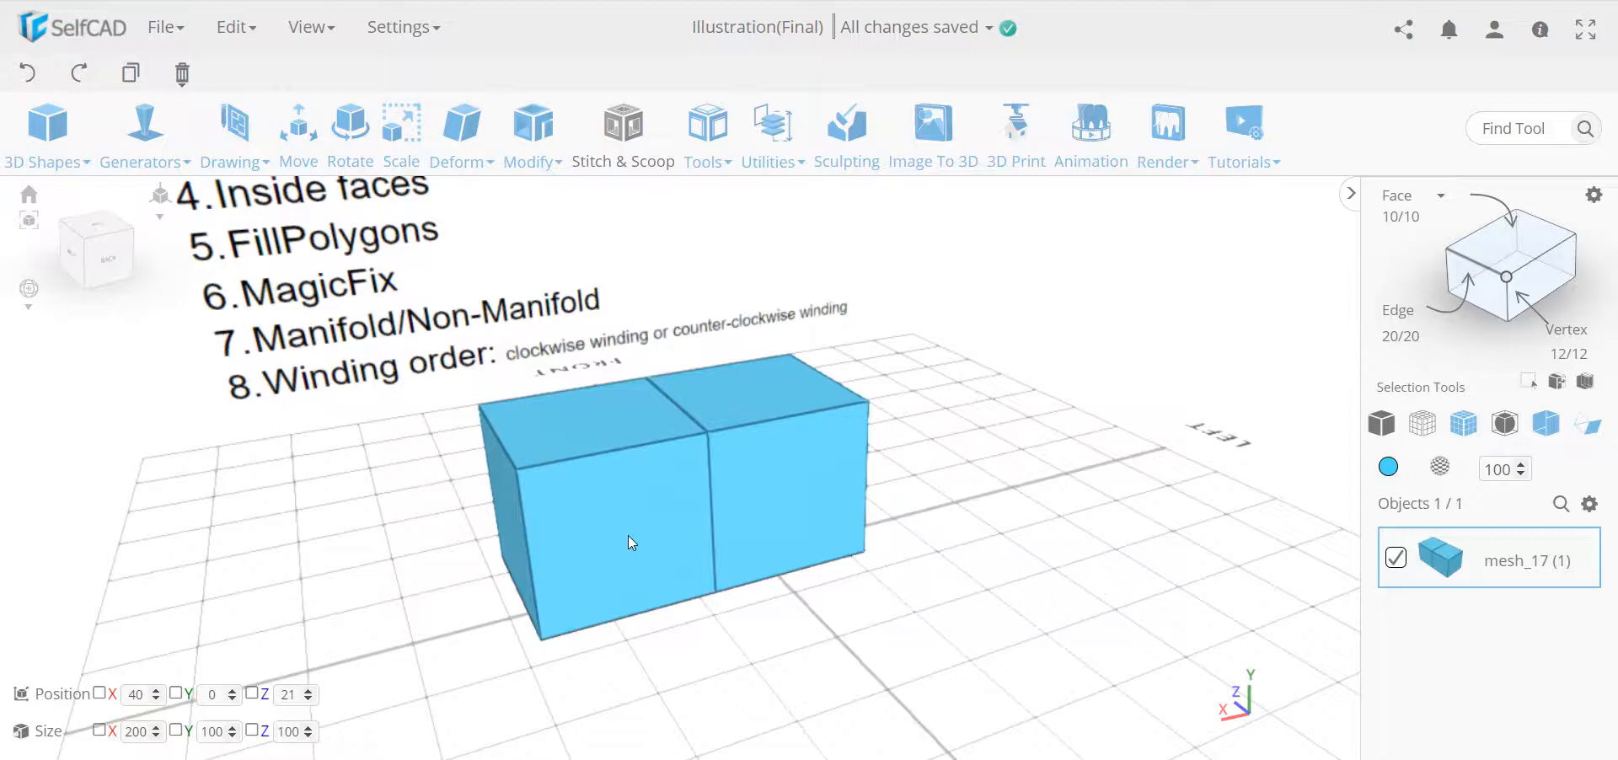
pyautogui.scroll(-3, 629, 534)
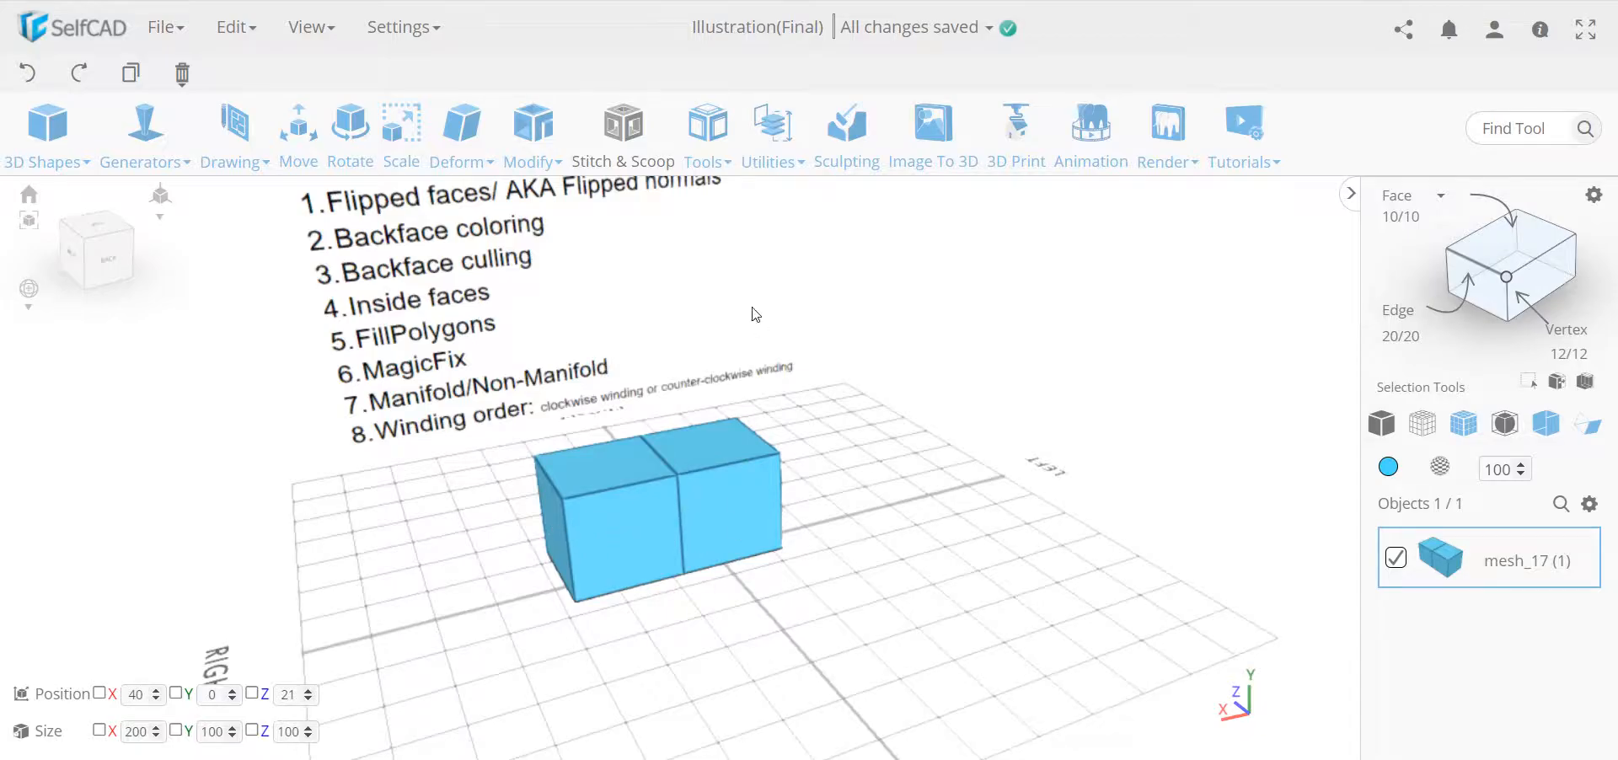
# Flip the merged object's normals inside out to expose its hollow interior, and flip them back outward.
pyautogui.click(781, 160)
pyautogui.click(857, 584)
pyautogui.moveTo(829, 611); pyautogui.dragTo(820, 638)
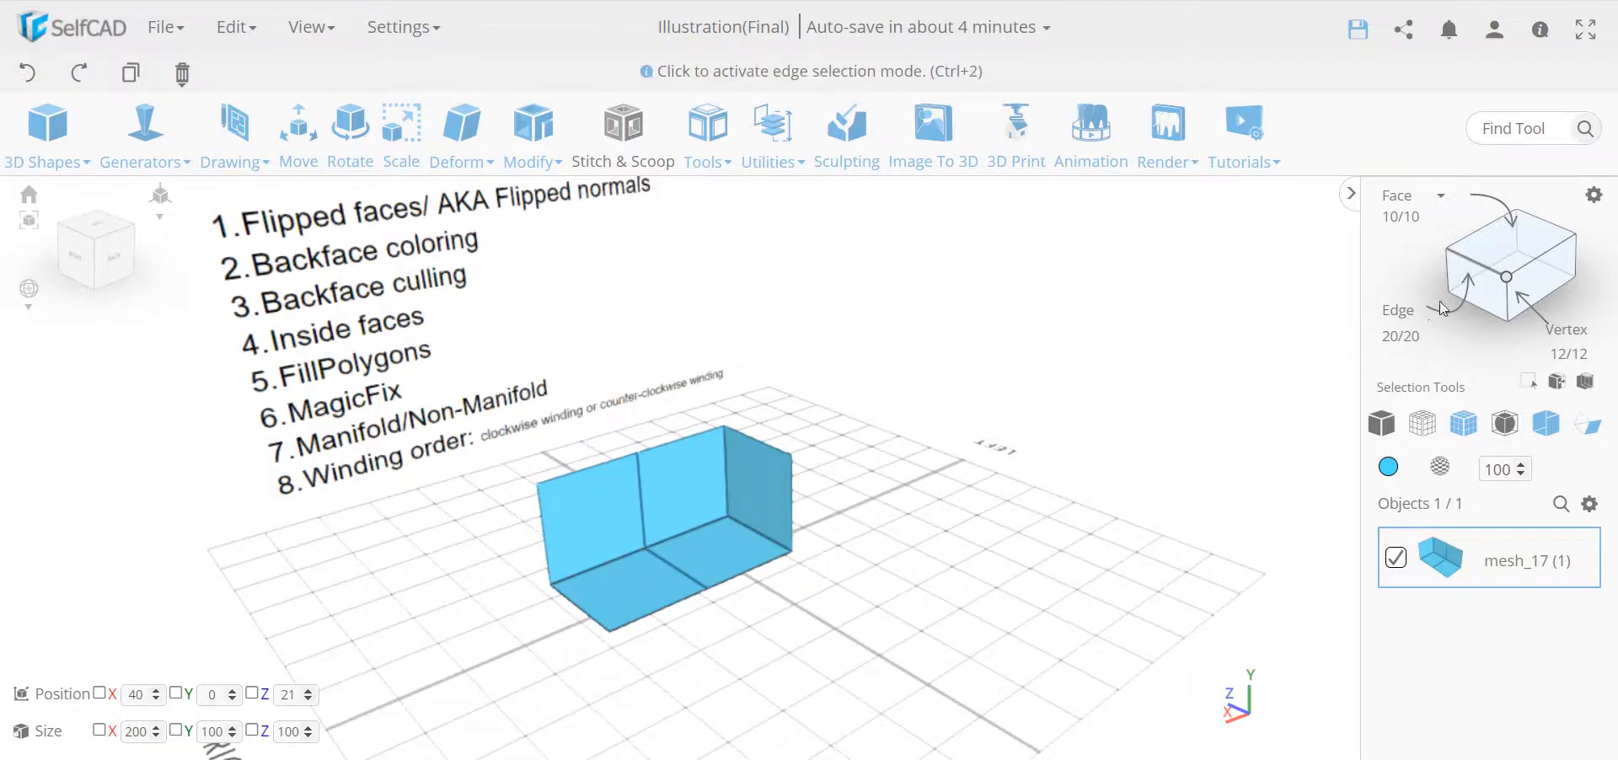
pyautogui.click(1470, 274)
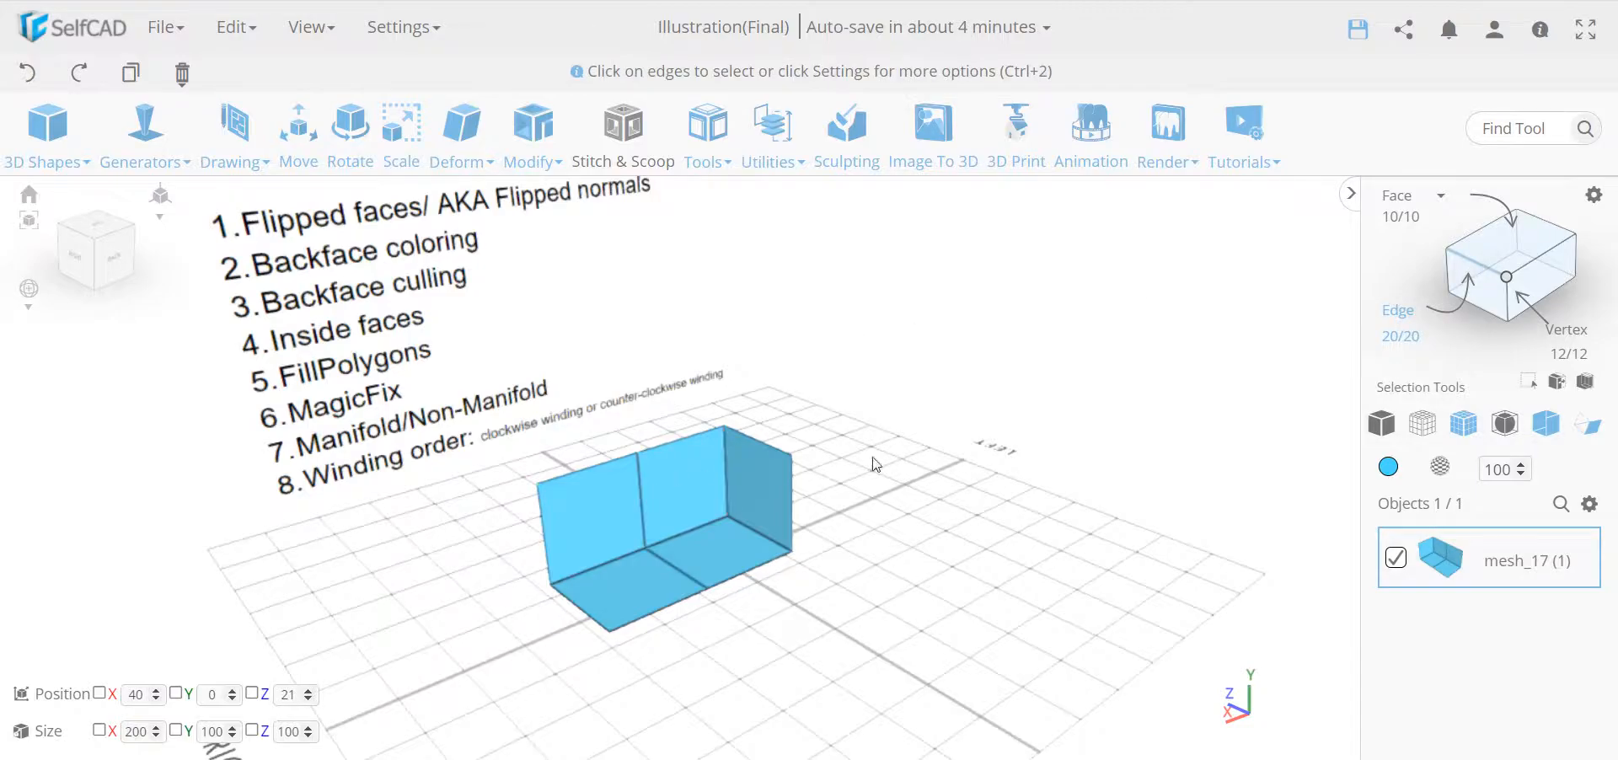
pyautogui.click(1470, 274)
pyautogui.click(774, 156)
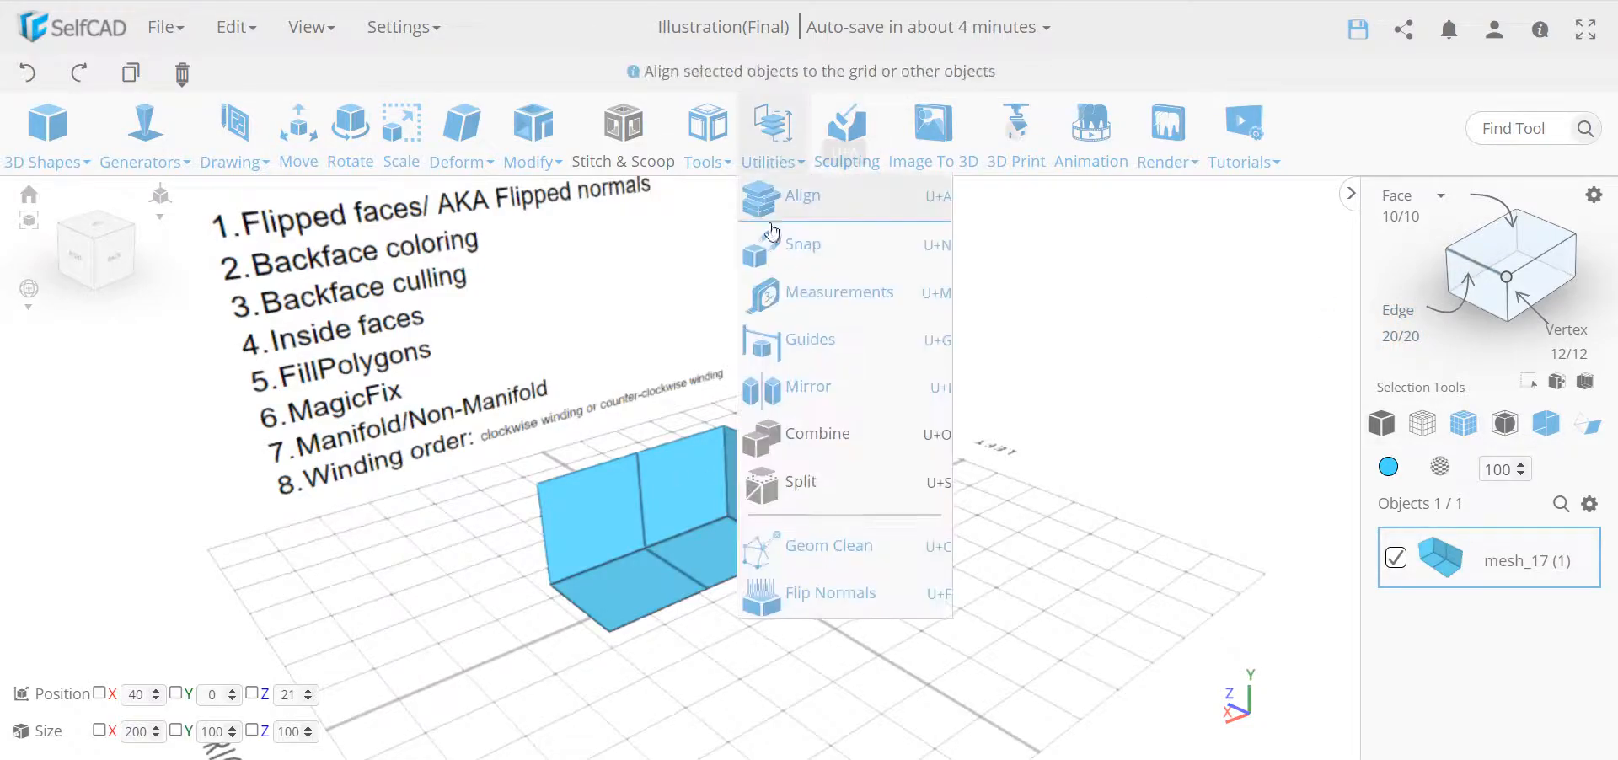
pyautogui.click(867, 594)
pyautogui.moveTo(878, 632); pyautogui.dragTo(824, 655)
pyautogui.scroll(-5, 823, 655)
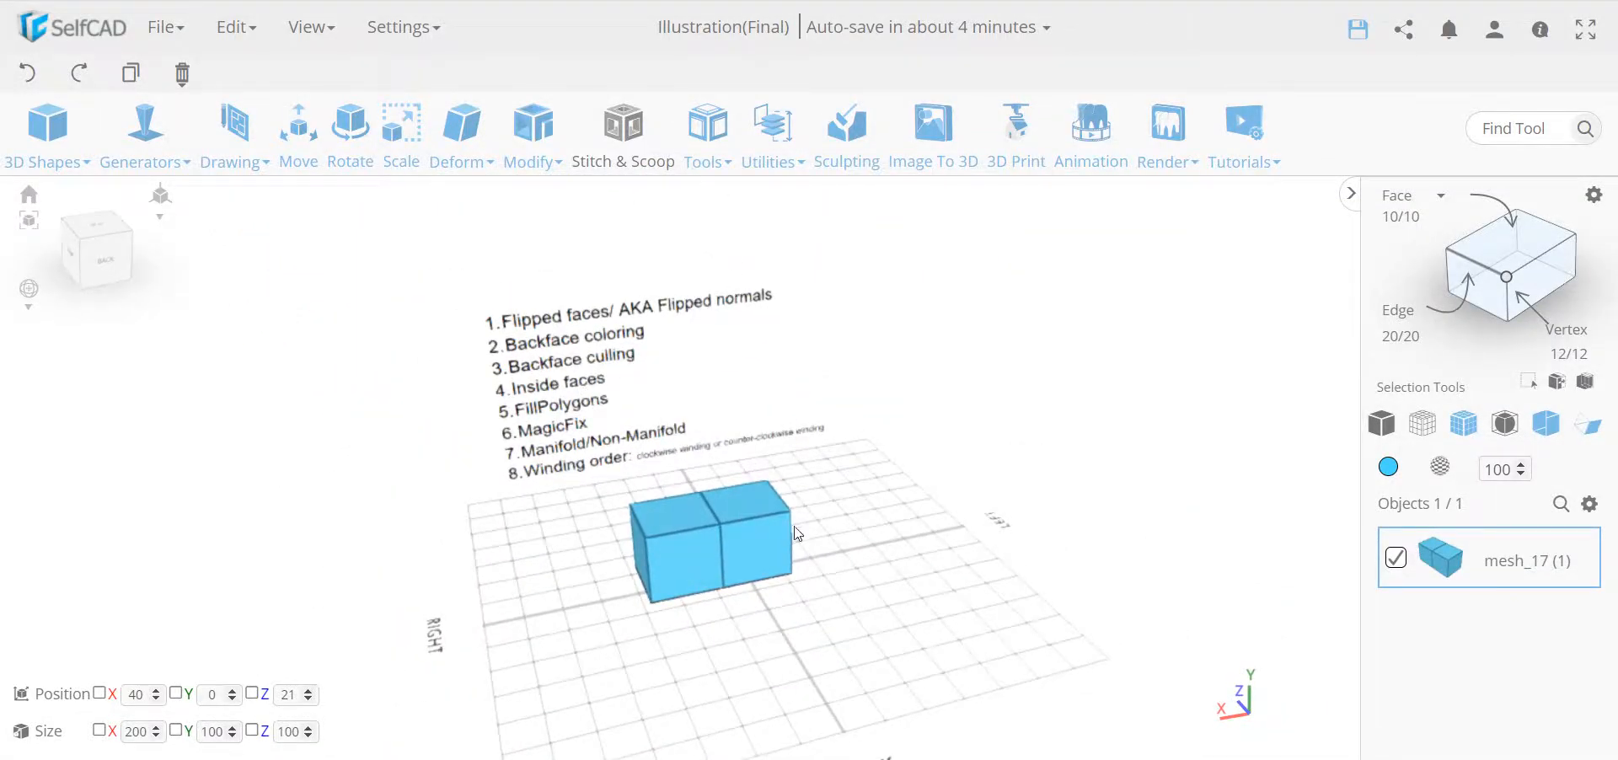
# Delete the merged object and place a new 100 × 100 × 100 cube on the grid at about X 129, Z 18.
pyautogui.press('Delete')
pyautogui.press('Return')
pyautogui.click(23, 148)
pyautogui.moveTo(52, 203); pyautogui.dragTo(657, 592)
pyautogui.moveTo(781, 623); pyautogui.dragTo(680, 620, button='right')
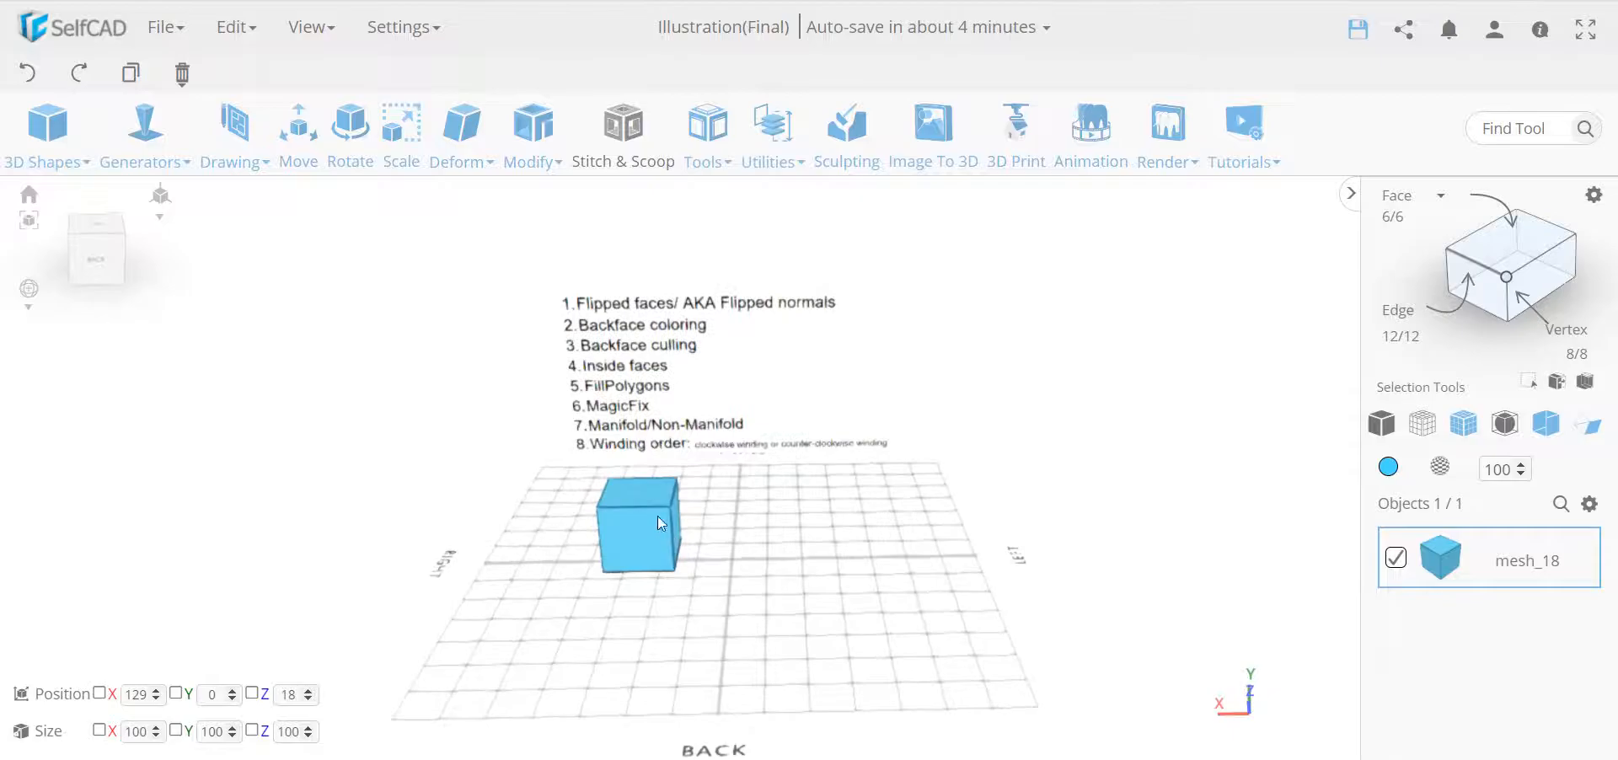
pyautogui.scroll(3, 662, 519)
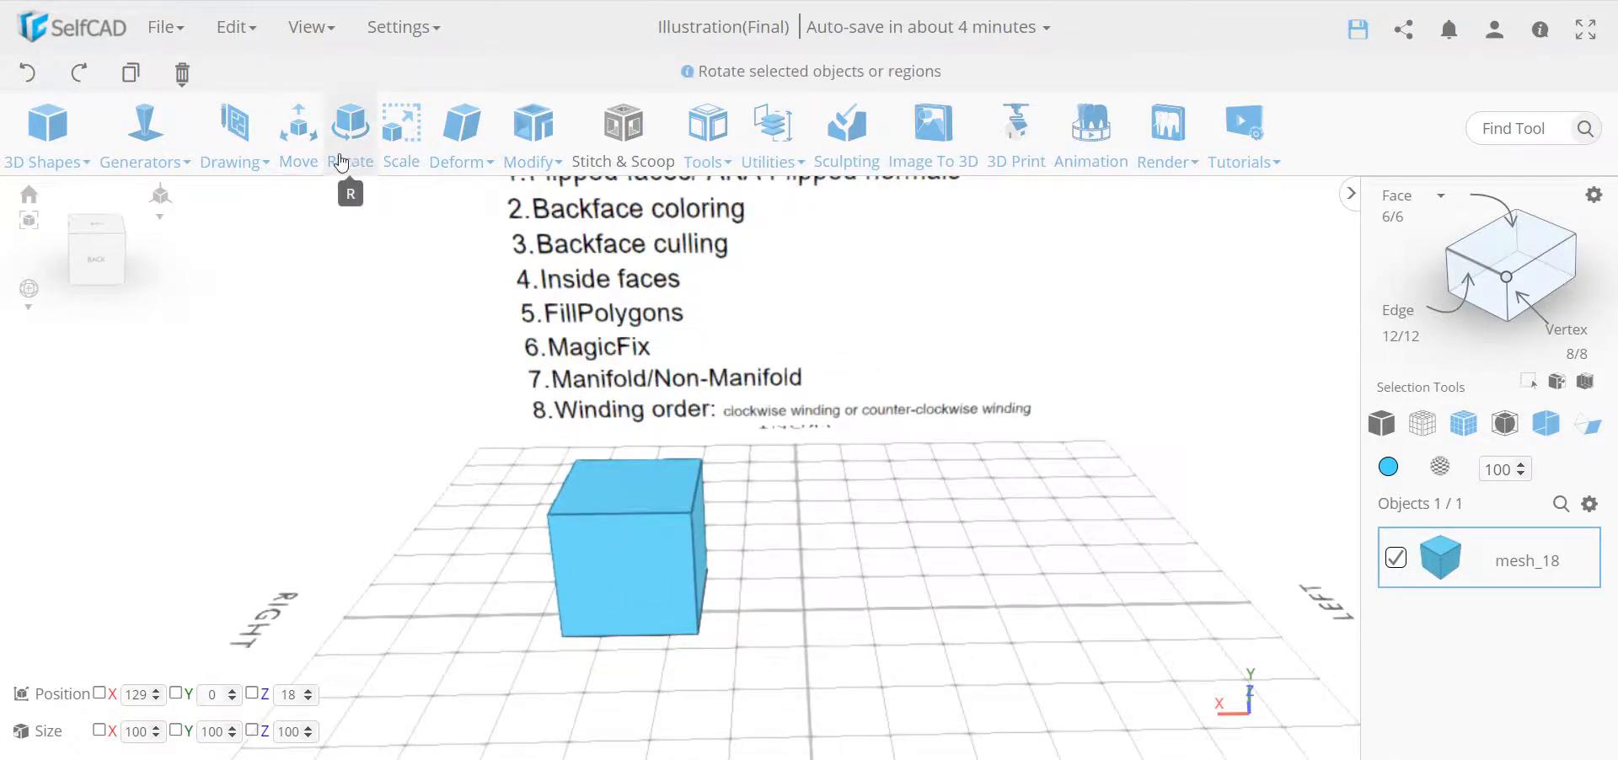
# Duplicate the new cube and move the copy by 100 along X so the two sit side by side.
pyautogui.click(131, 72)
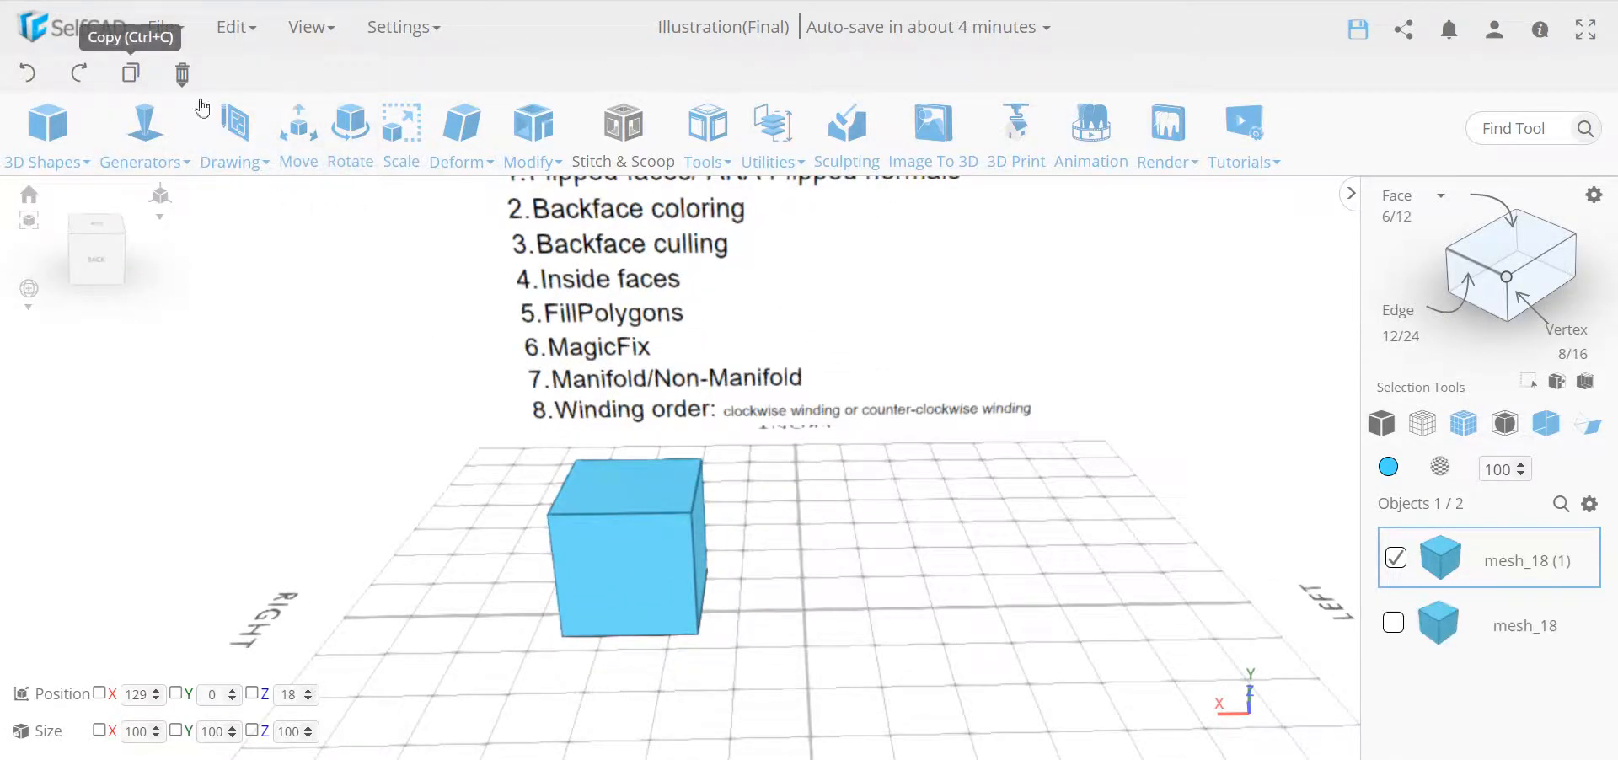
pyautogui.click(299, 133)
pyautogui.click(239, 263)
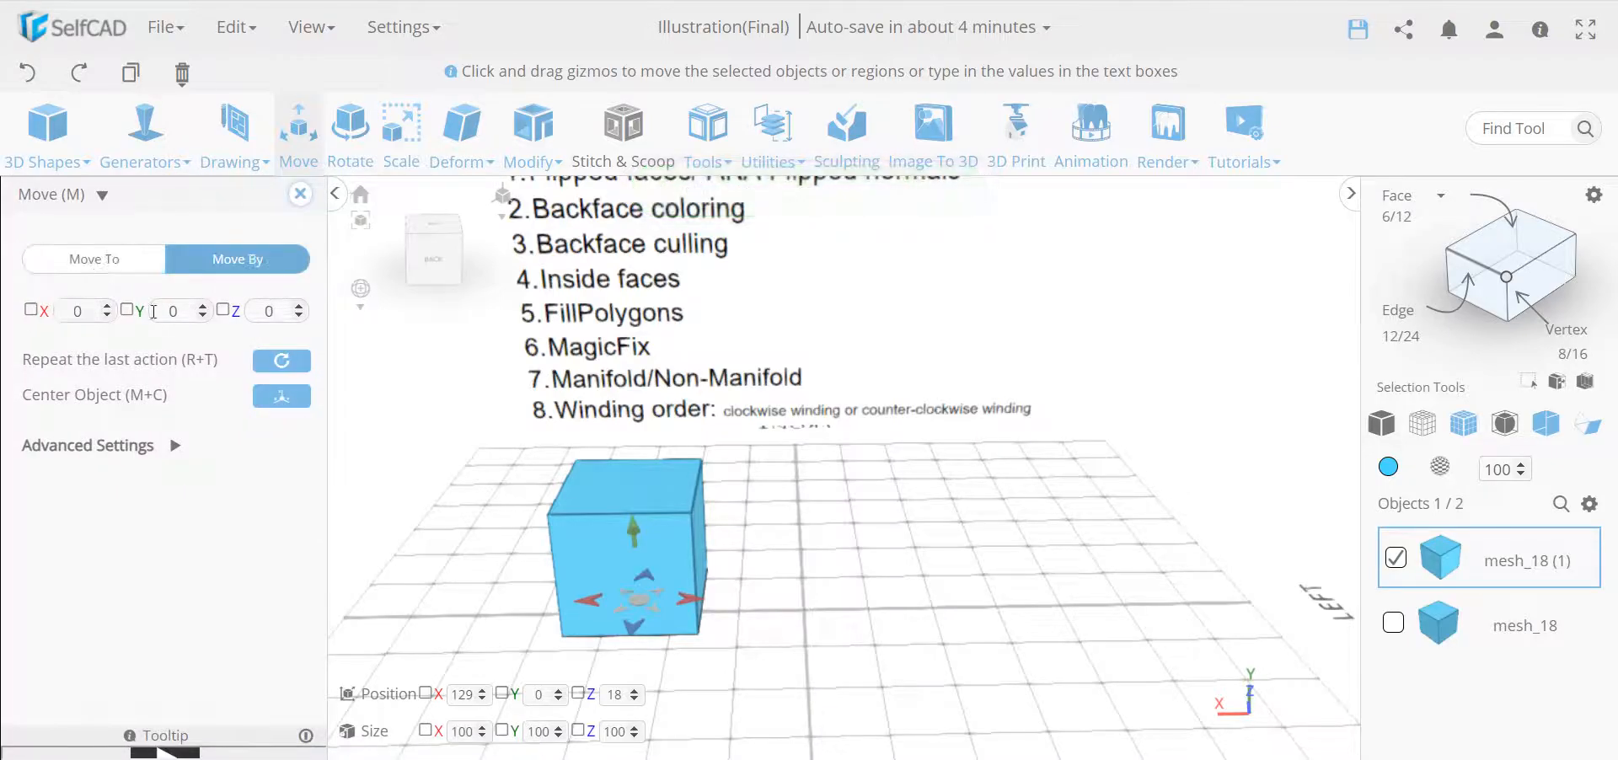
pyautogui.click(82, 315)
pyautogui.write('100')
pyautogui.press('Return')
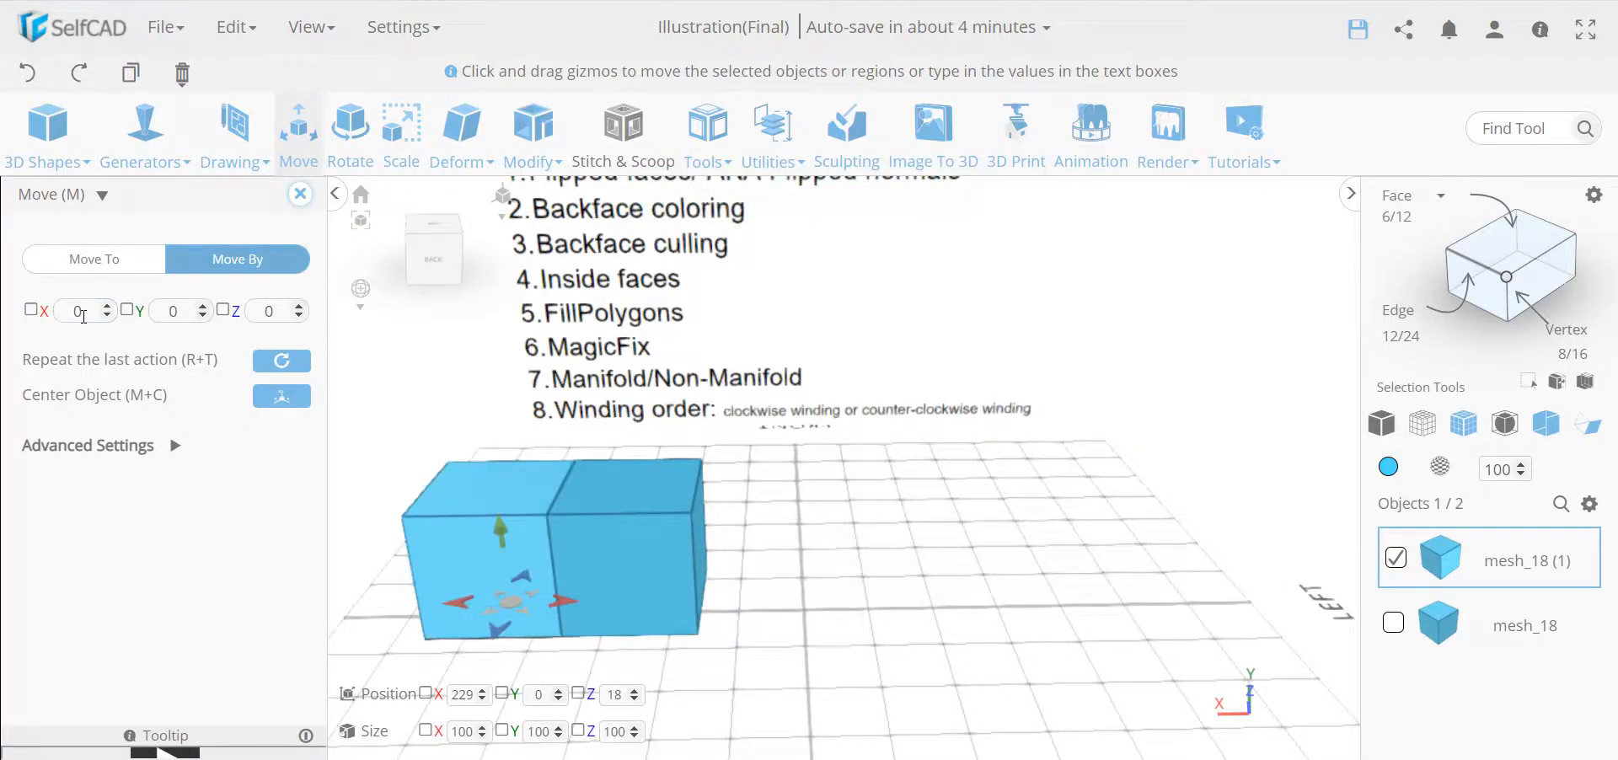
pyautogui.click(300, 194)
# Merge both adjacent cubes into one object with Remove Inner Faces switched off.
pyautogui.hotkey('ctrl', 'a')
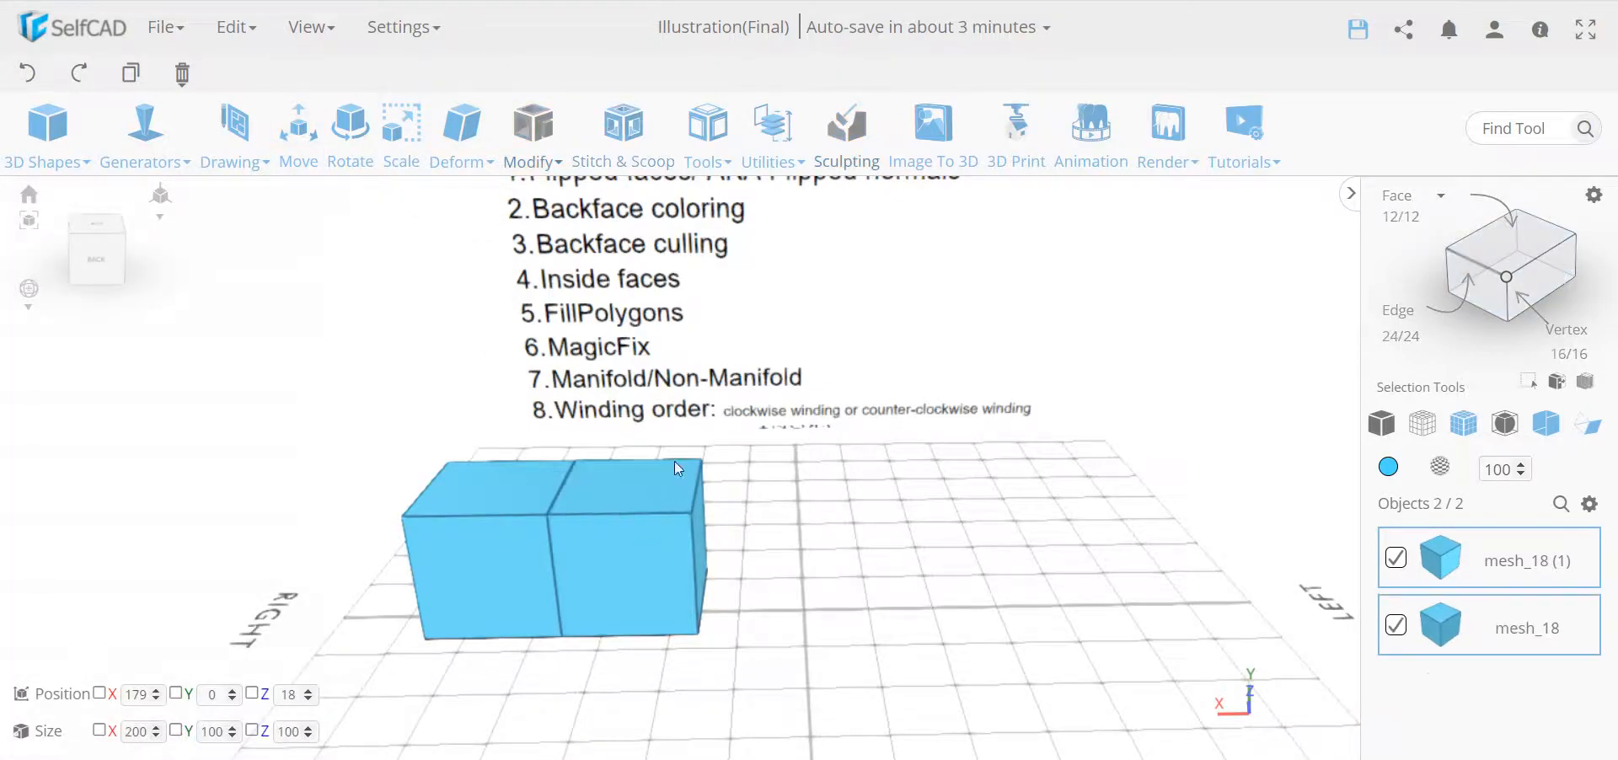
pyautogui.moveTo(759, 145)
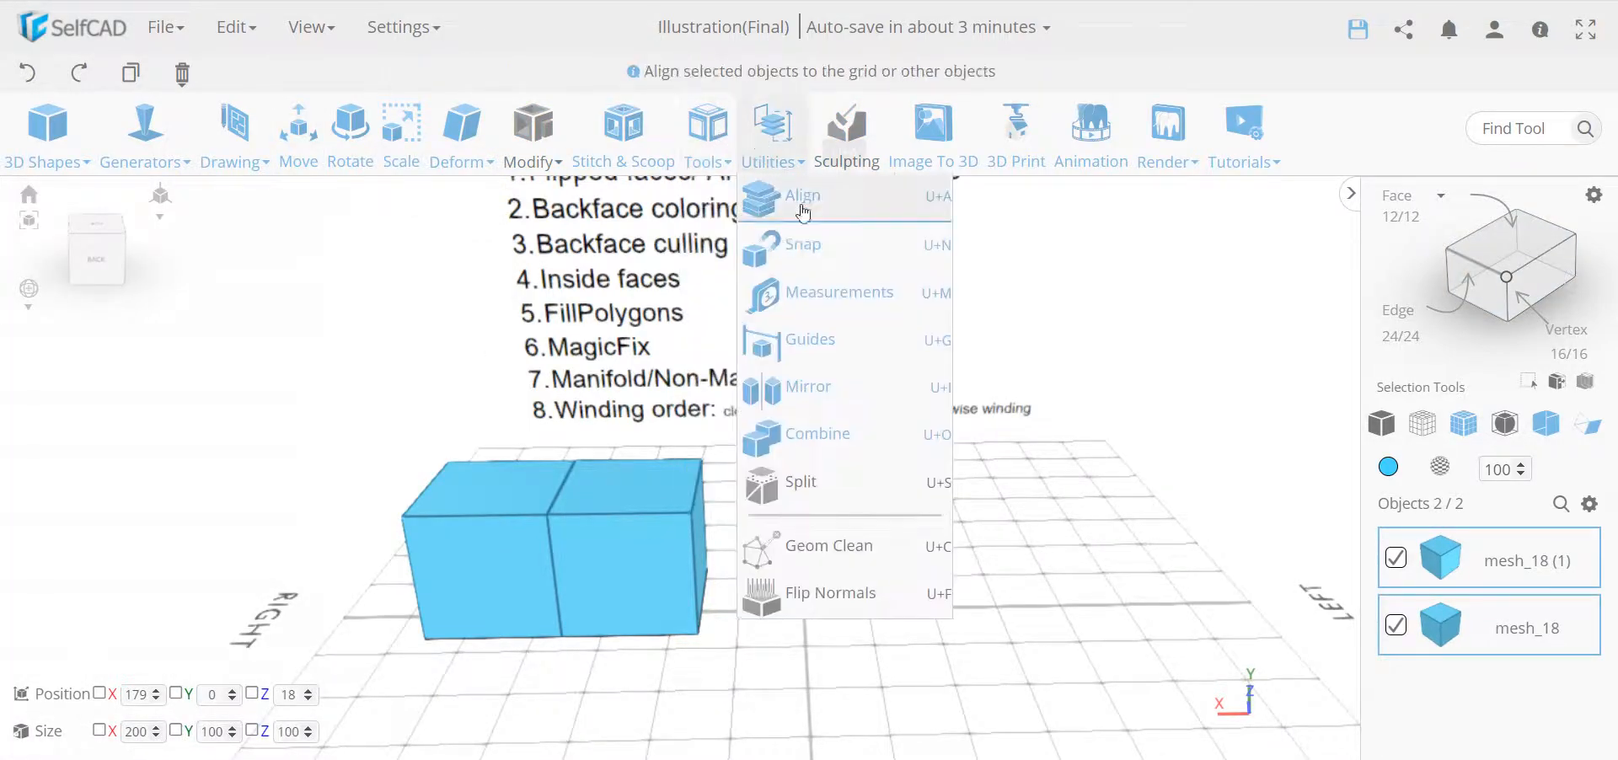
pyautogui.click(762, 426)
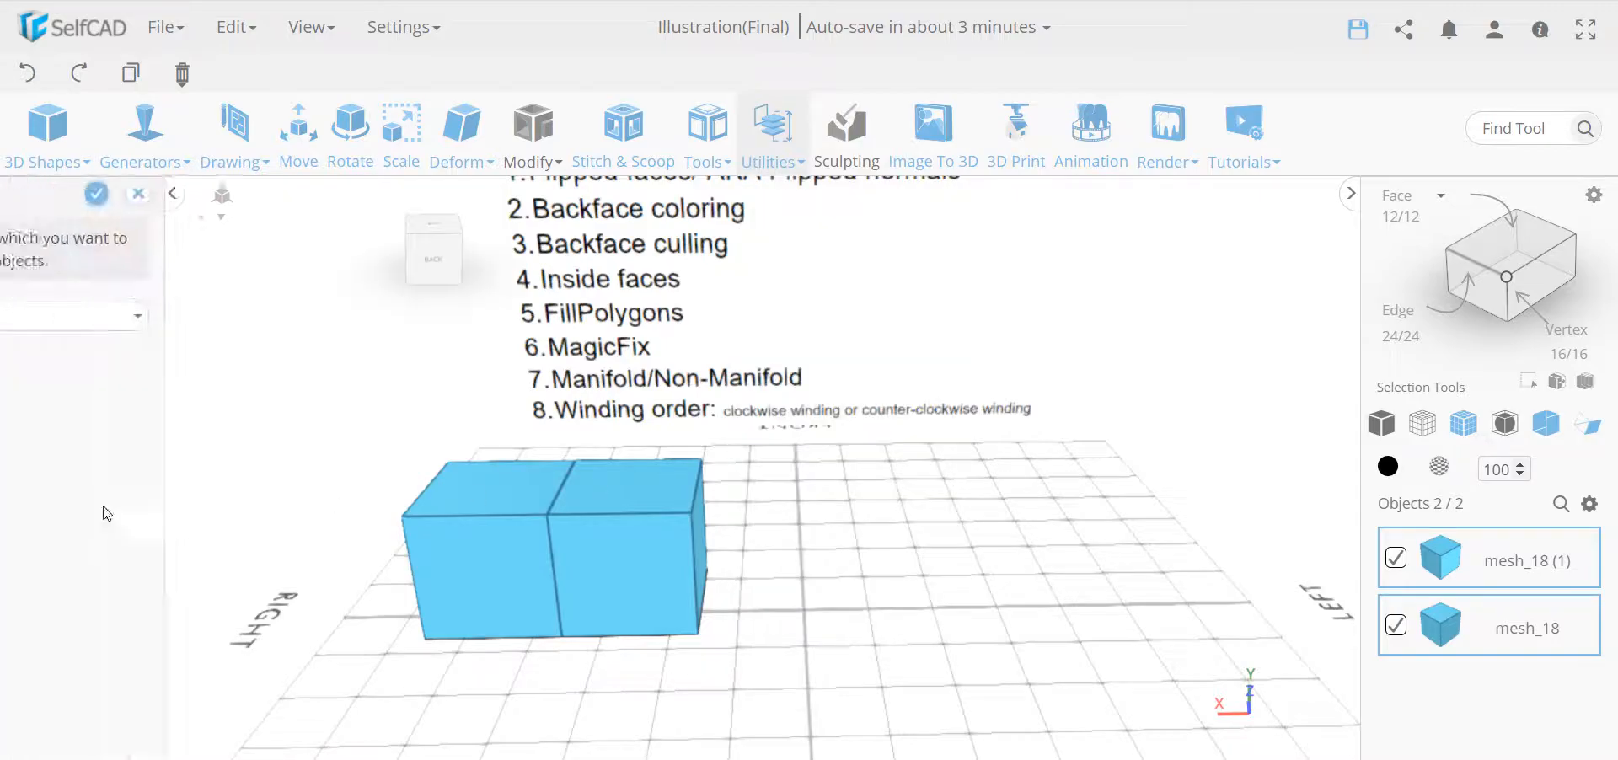
pyautogui.click(128, 325)
pyautogui.click(104, 373)
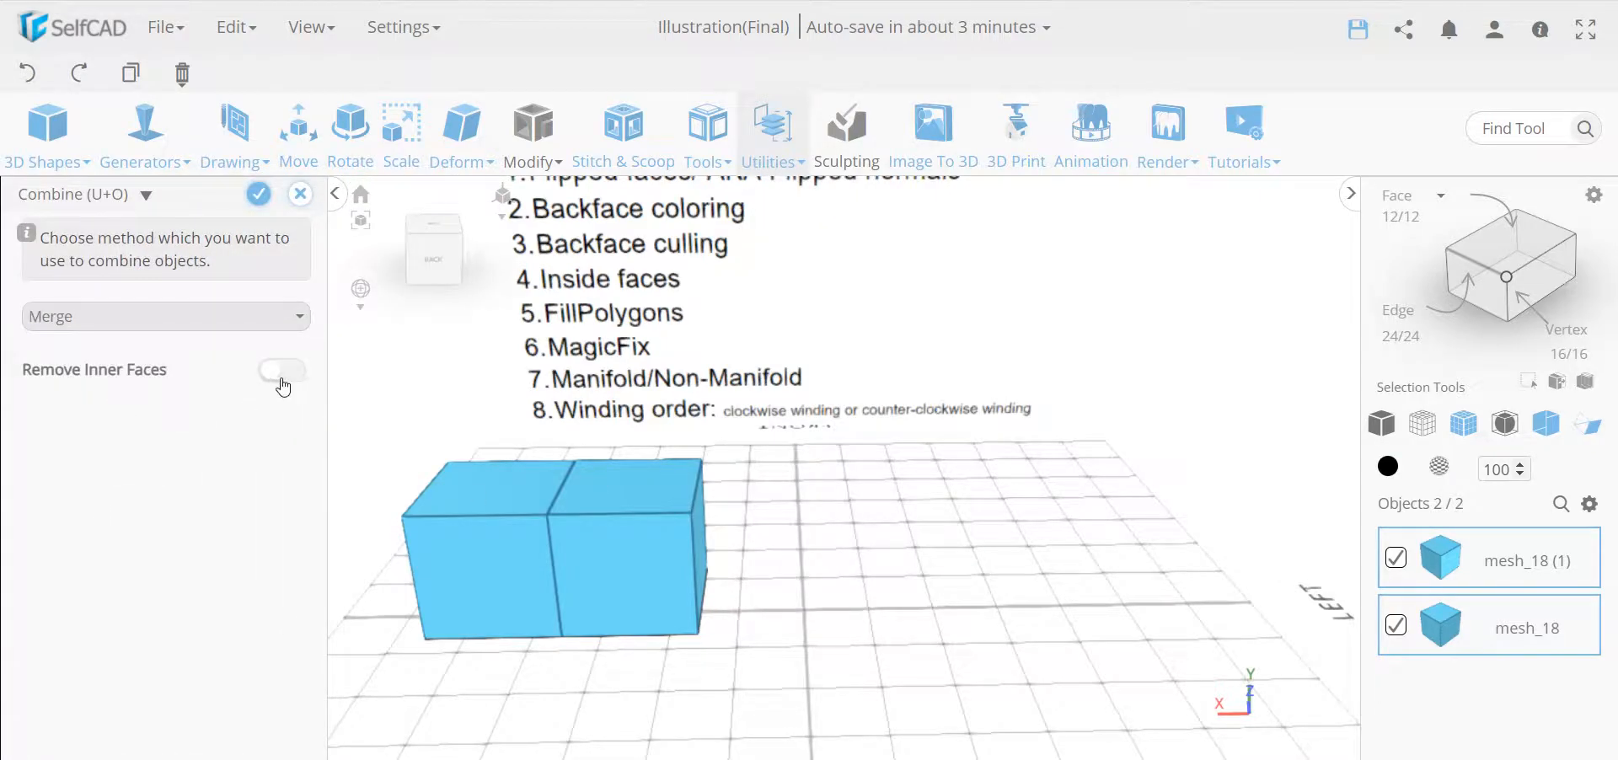
pyautogui.click(259, 196)
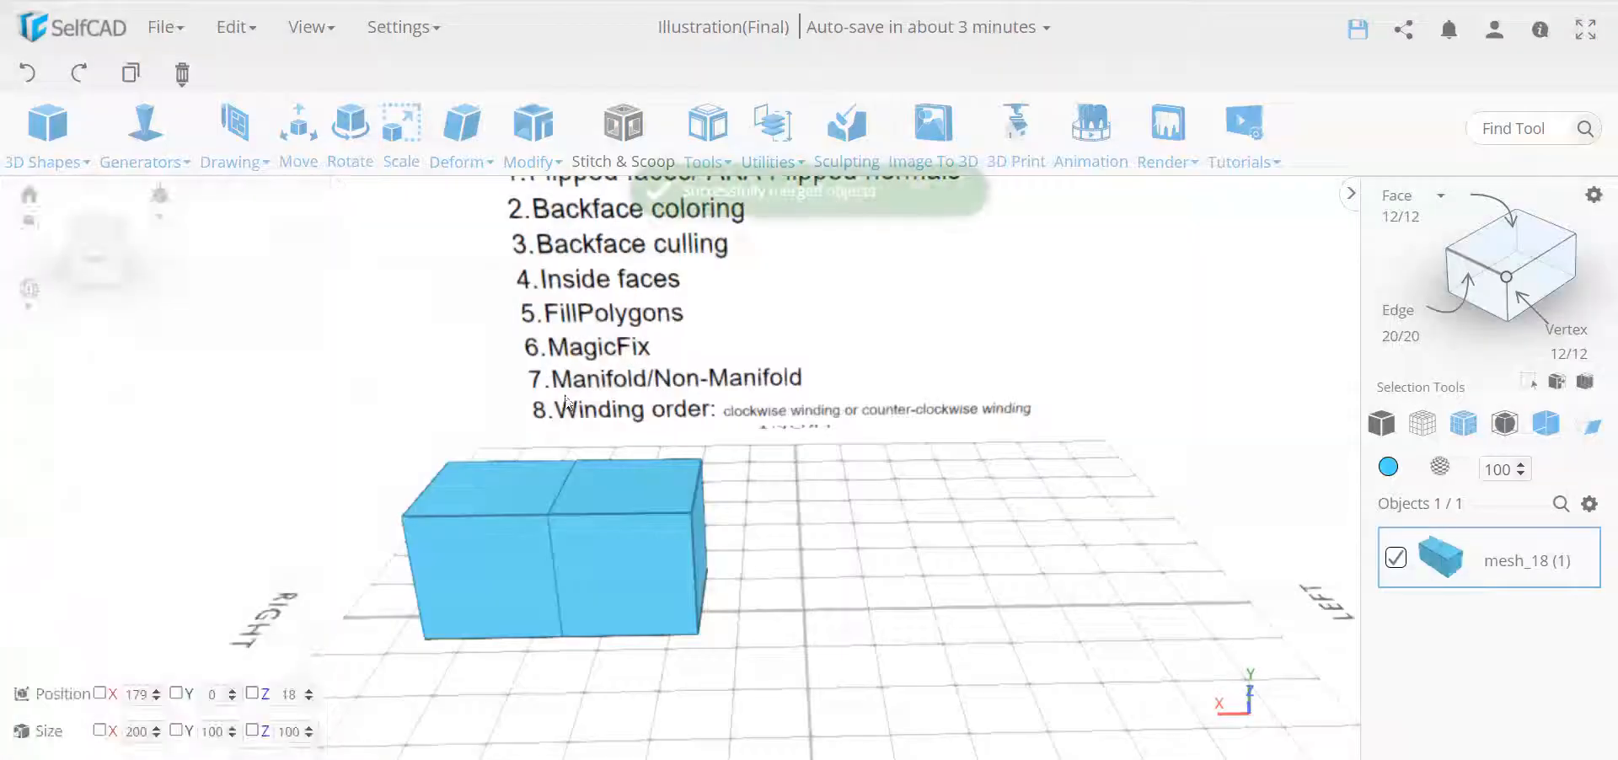
# Try to flip the normals of the merged object that still contains its inner faces.
pyautogui.scroll(-1, 793, 479)
pyautogui.moveTo(607, 533); pyautogui.dragTo(653, 480, button='right')
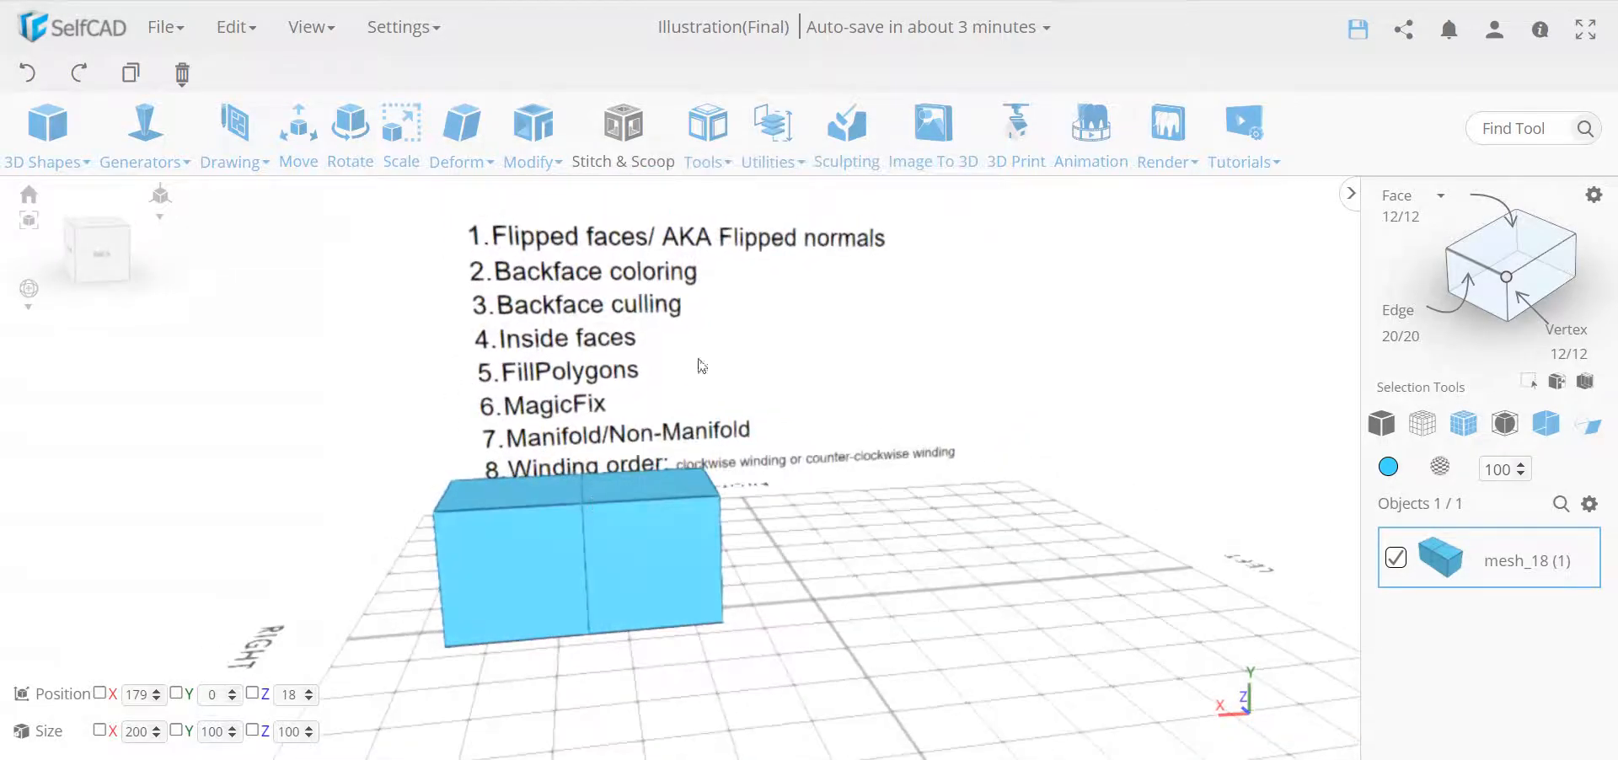
pyautogui.click(708, 153)
pyautogui.click(773, 152)
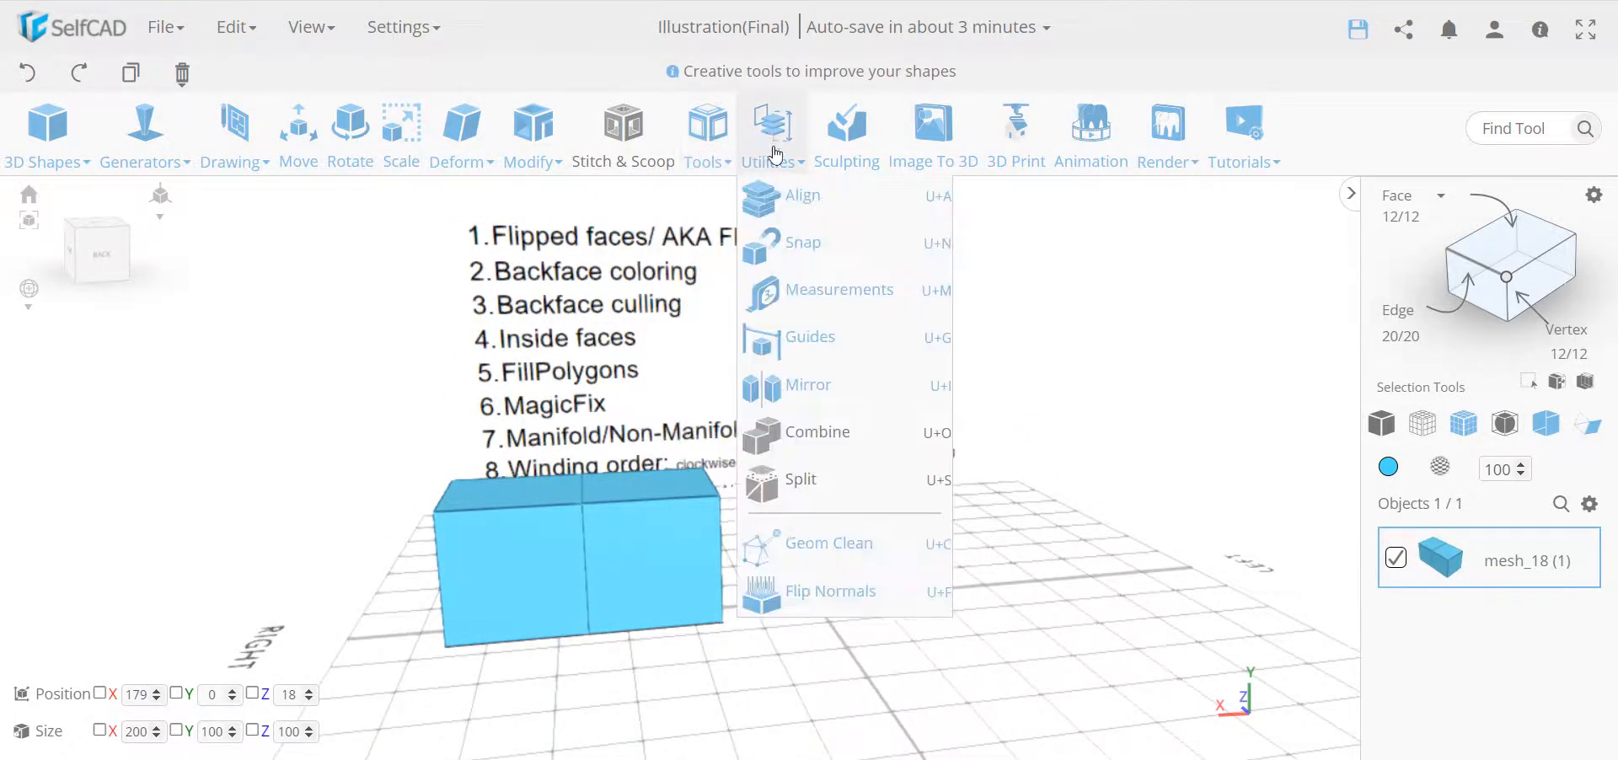
pyautogui.click(830, 593)
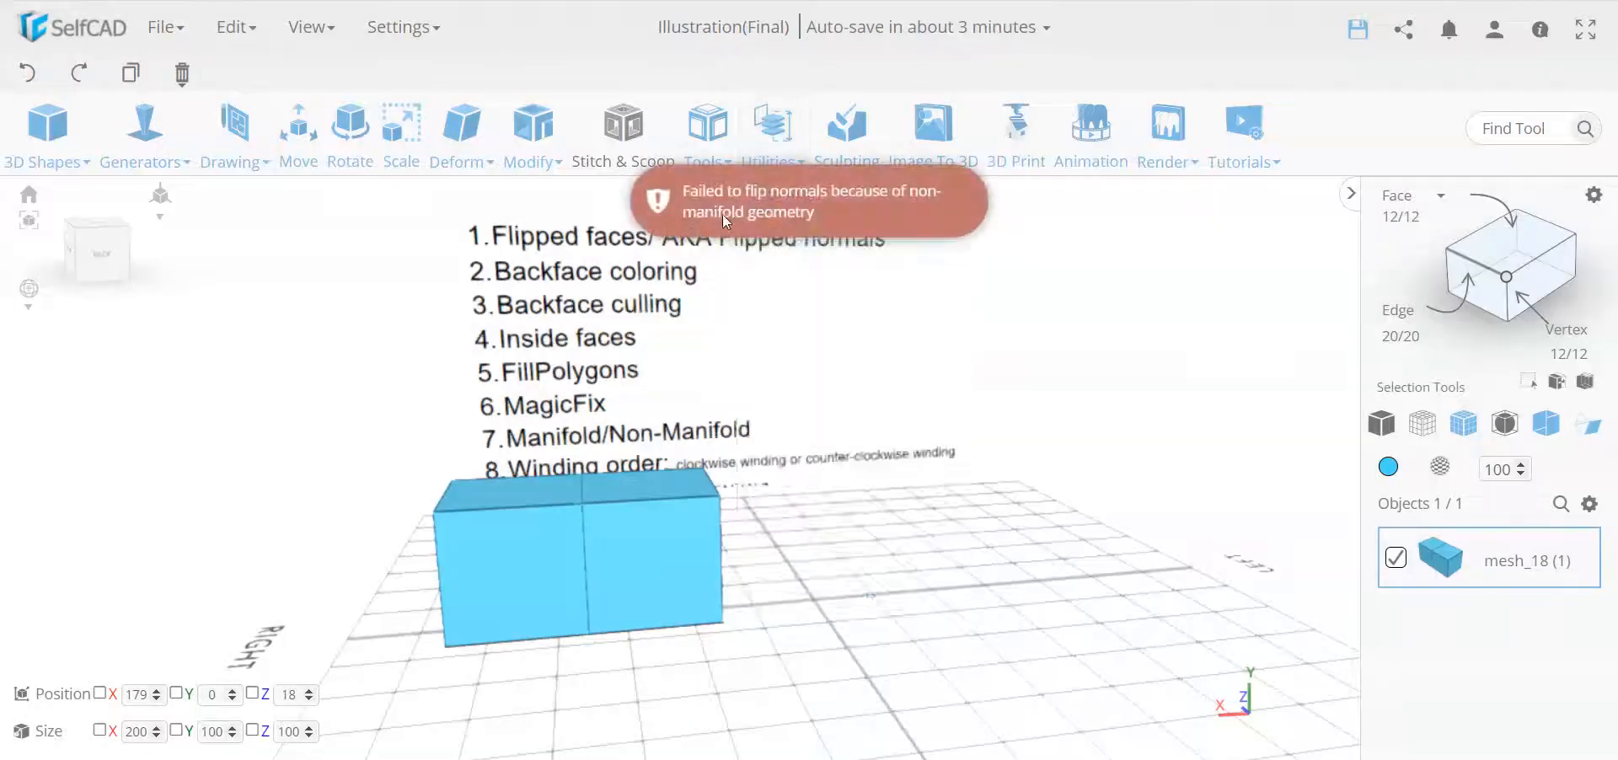
# Run Geom Clean on the merged object with only Remove Inner Faces enabled, leaving Remove Duplicates and Fix Non Manifold Edges off.
pyautogui.click(777, 139)
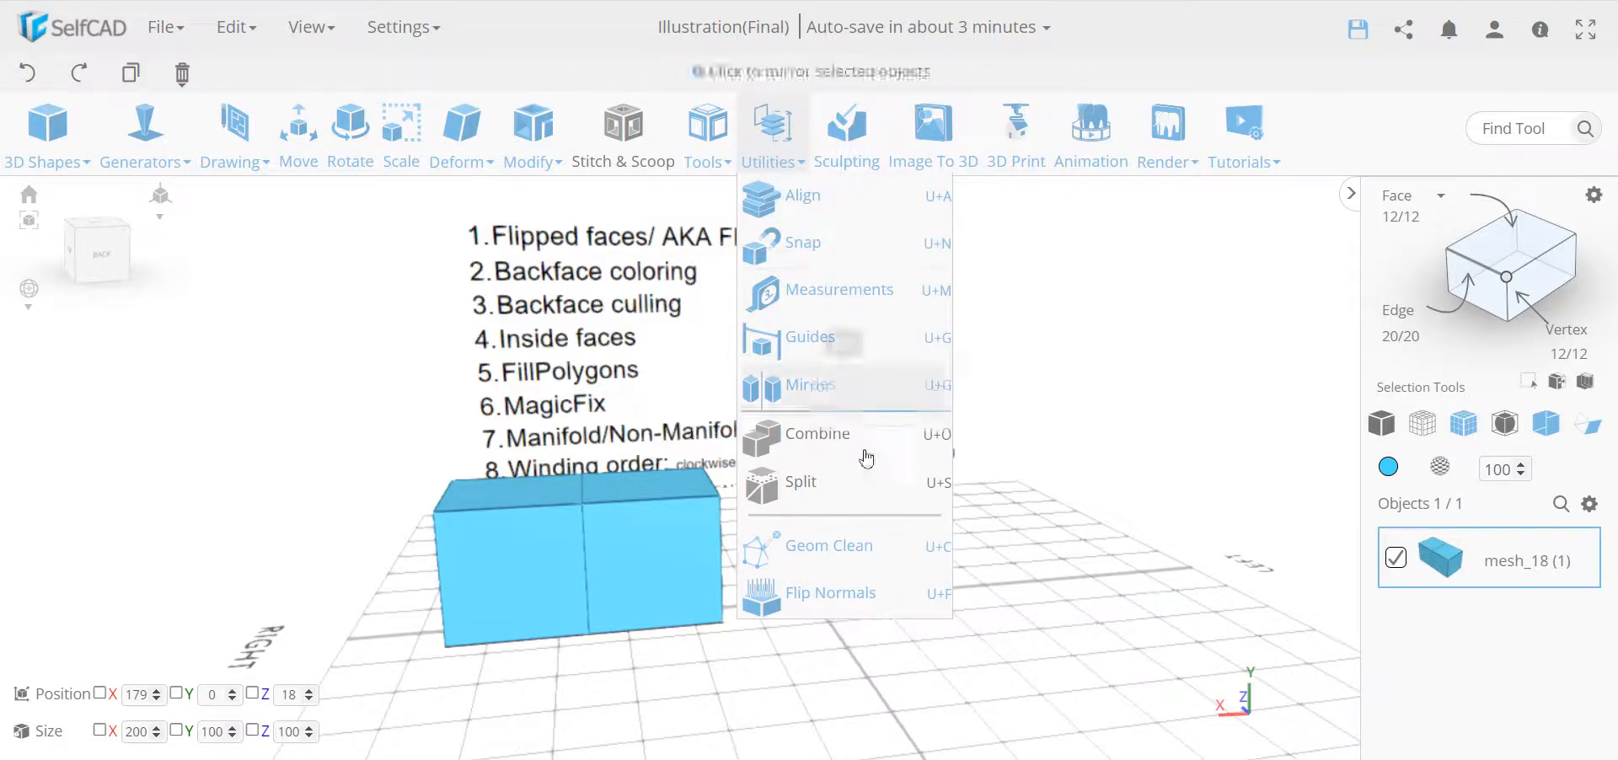
pyautogui.click(853, 557)
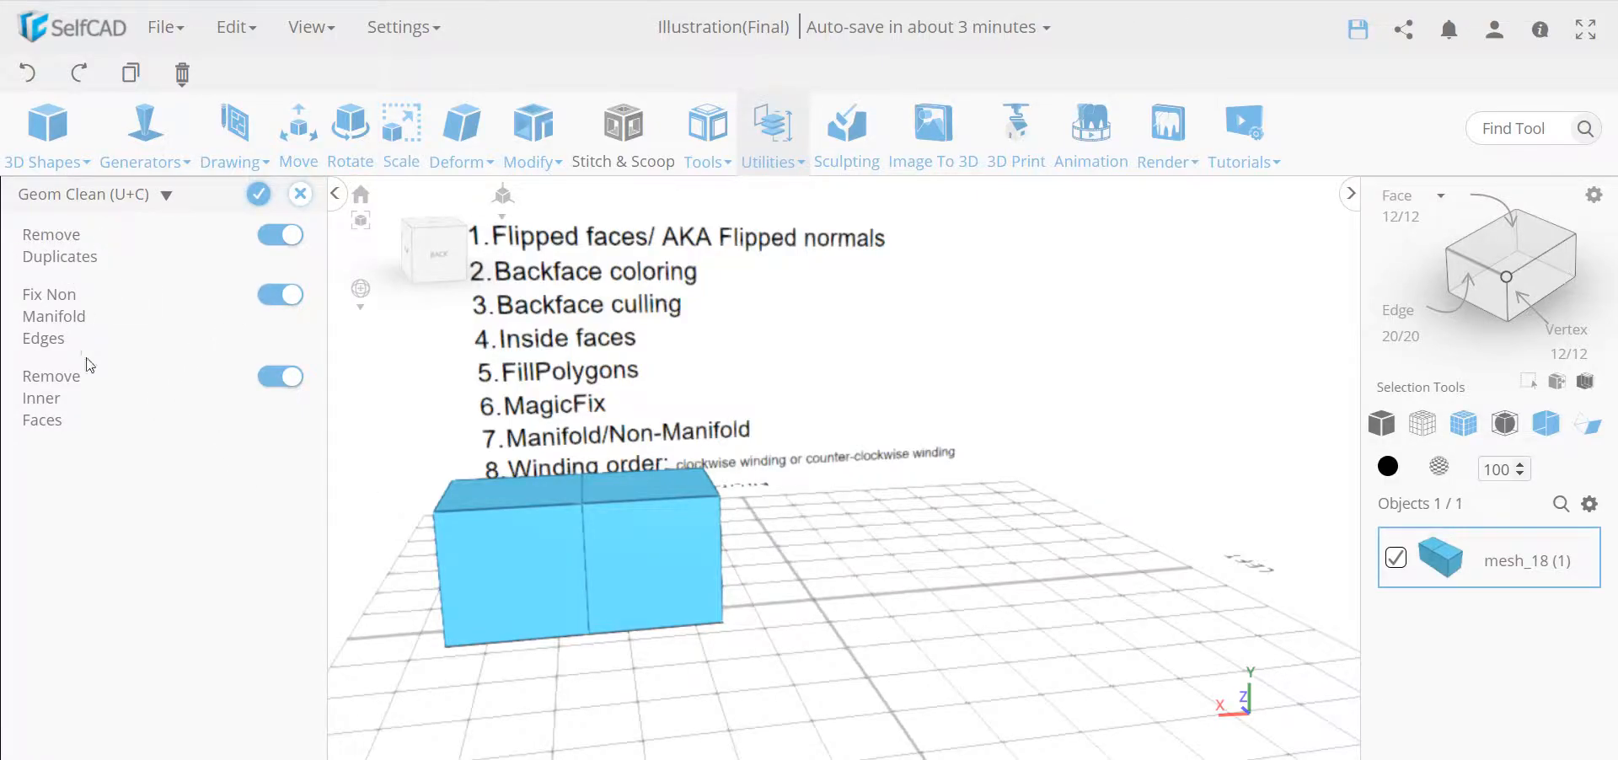
pyautogui.click(271, 237)
pyautogui.click(269, 297)
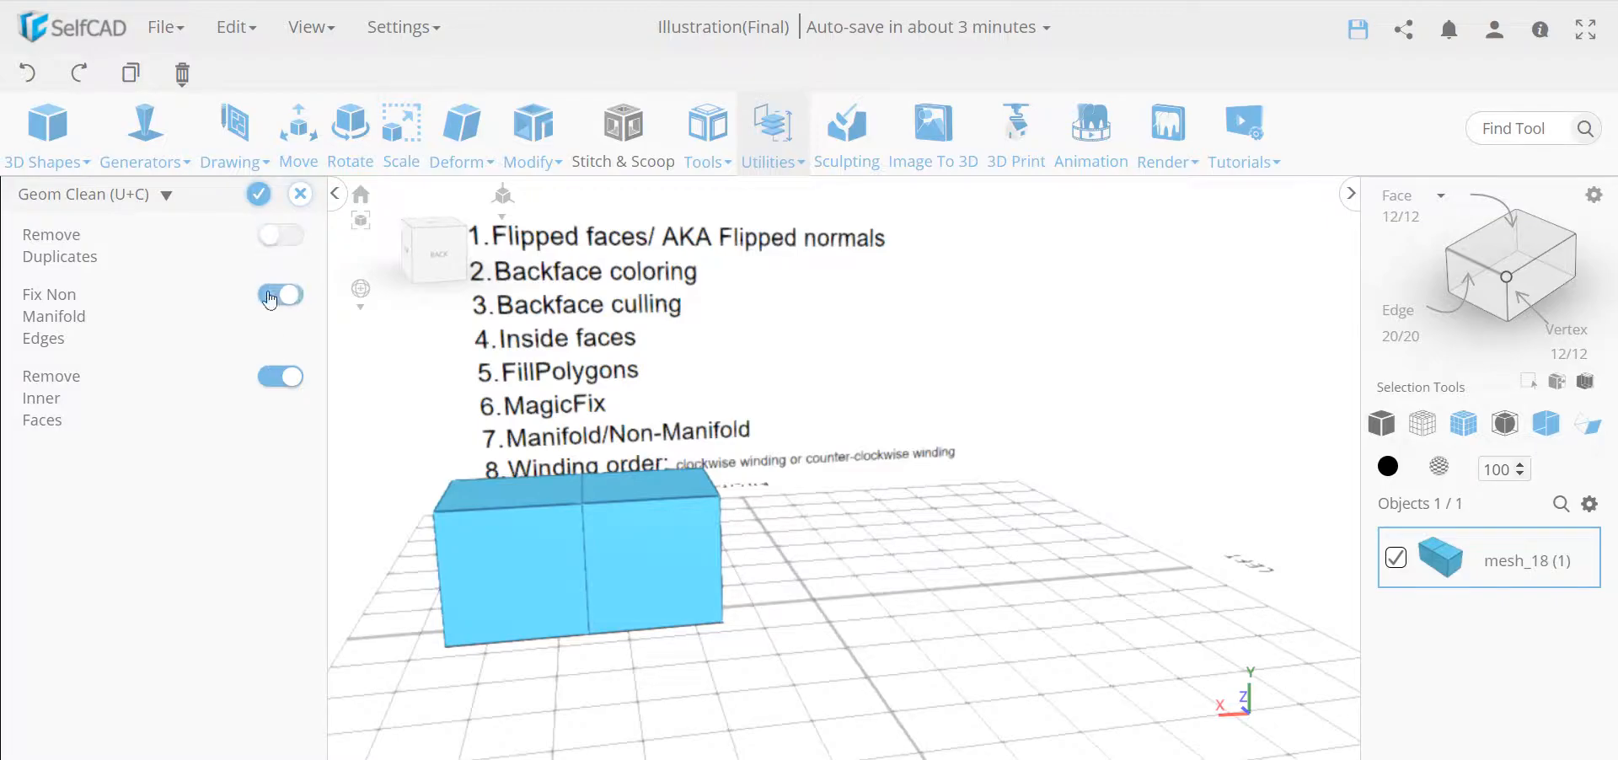
pyautogui.click(260, 200)
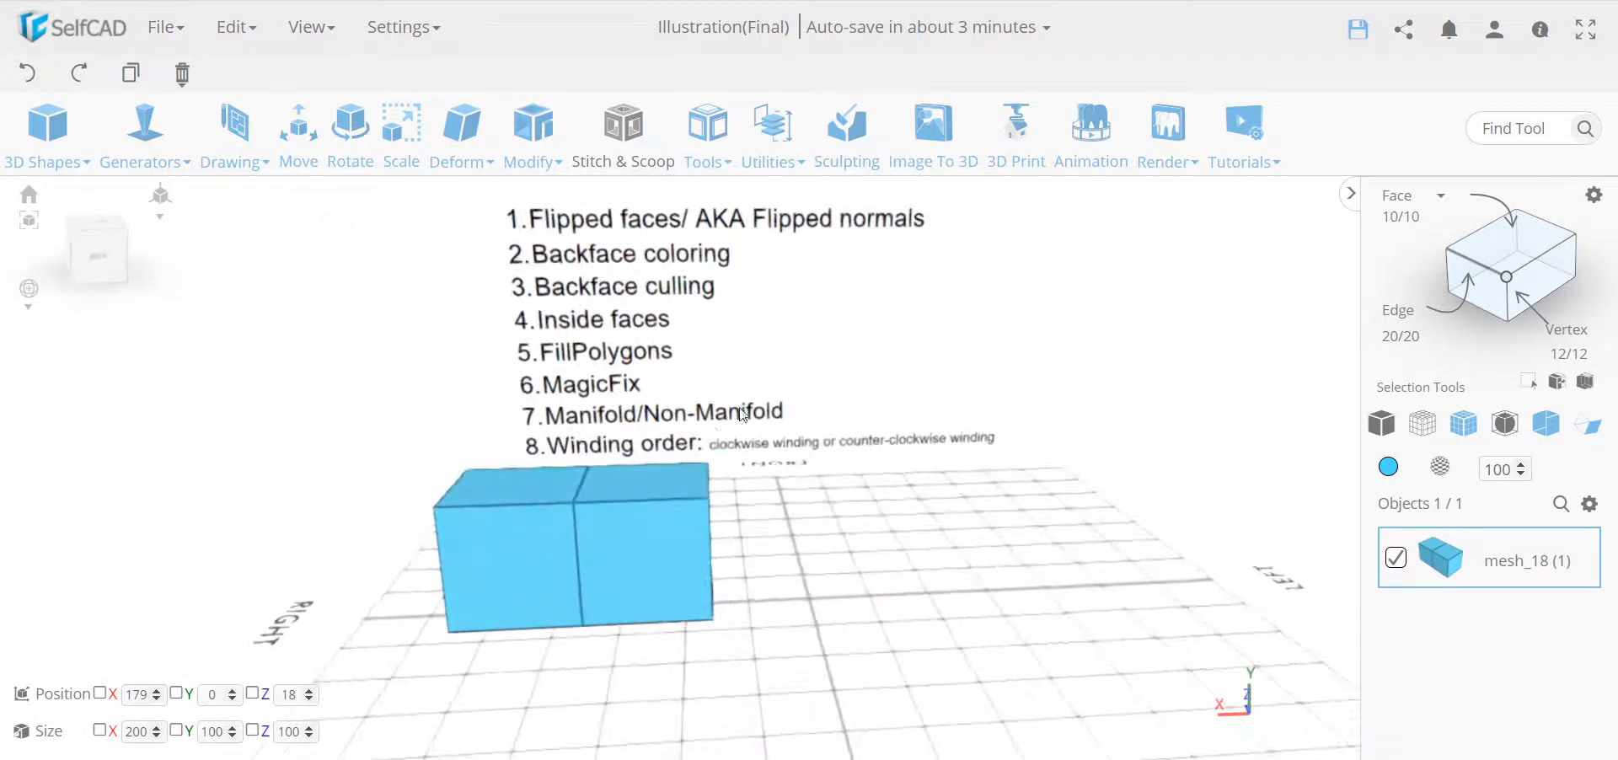
# Flip the cleaned object's normals inside out, show its back faces with back face coloring, and flip the normals back outward.
pyautogui.click(773, 131)
pyautogui.click(809, 594)
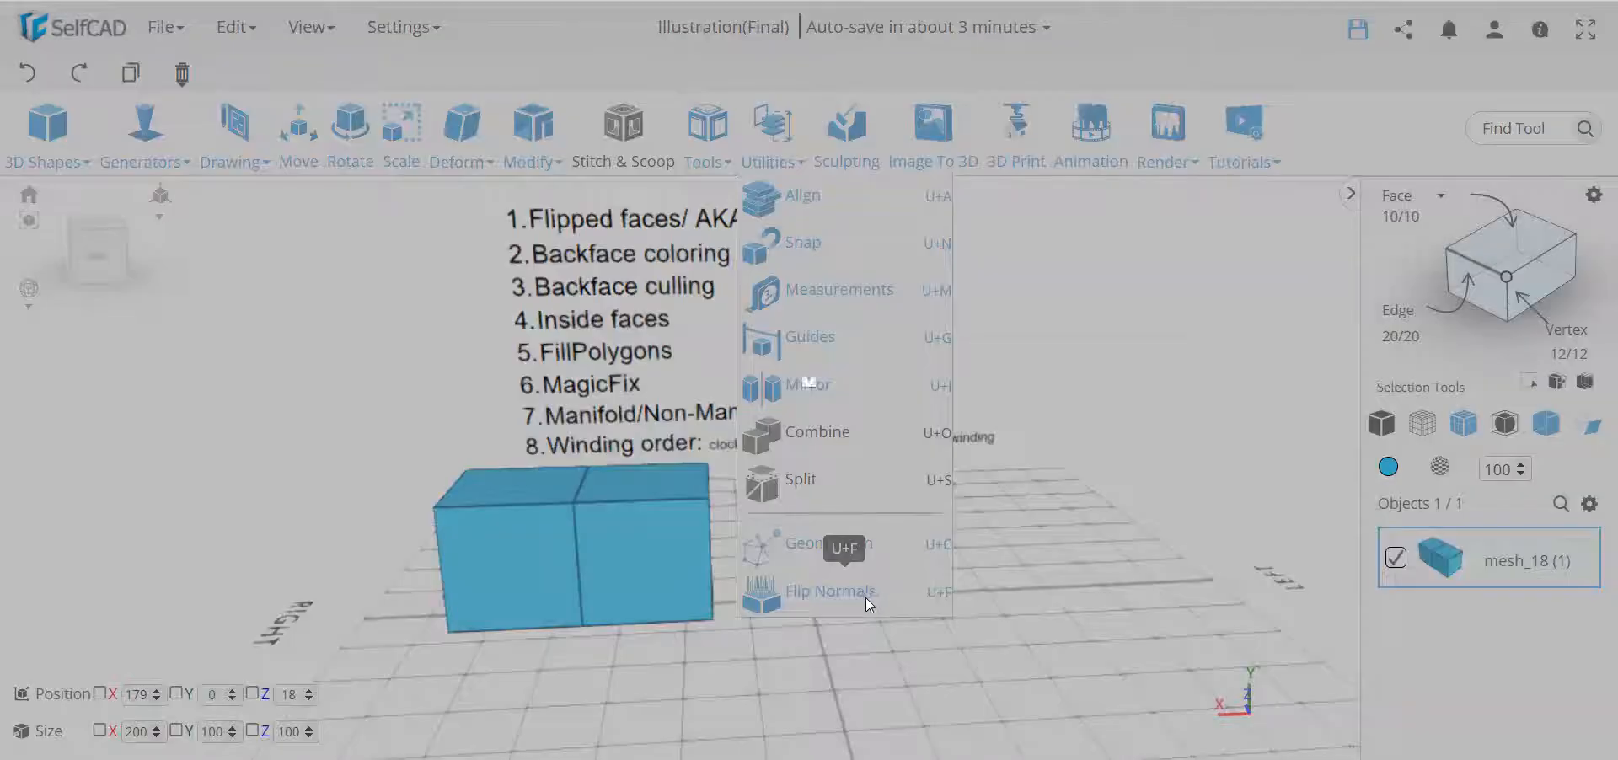
pyautogui.click(1562, 423)
pyautogui.click(773, 130)
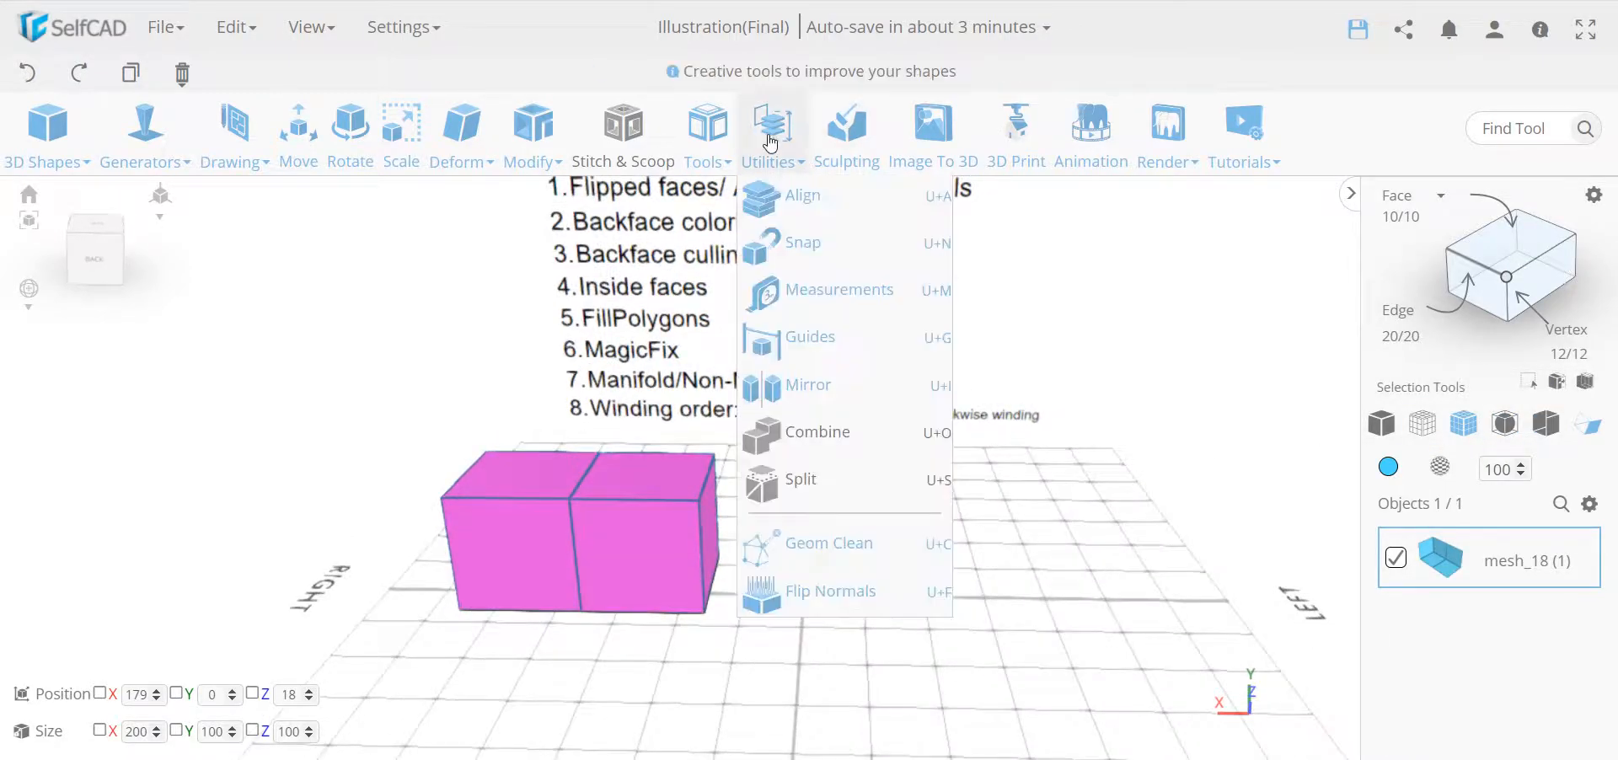
pyautogui.click(852, 592)
# Subdivide the object's faces with the Resolution tool at detail level 3.
pyautogui.scroll(-2, 592, 469)
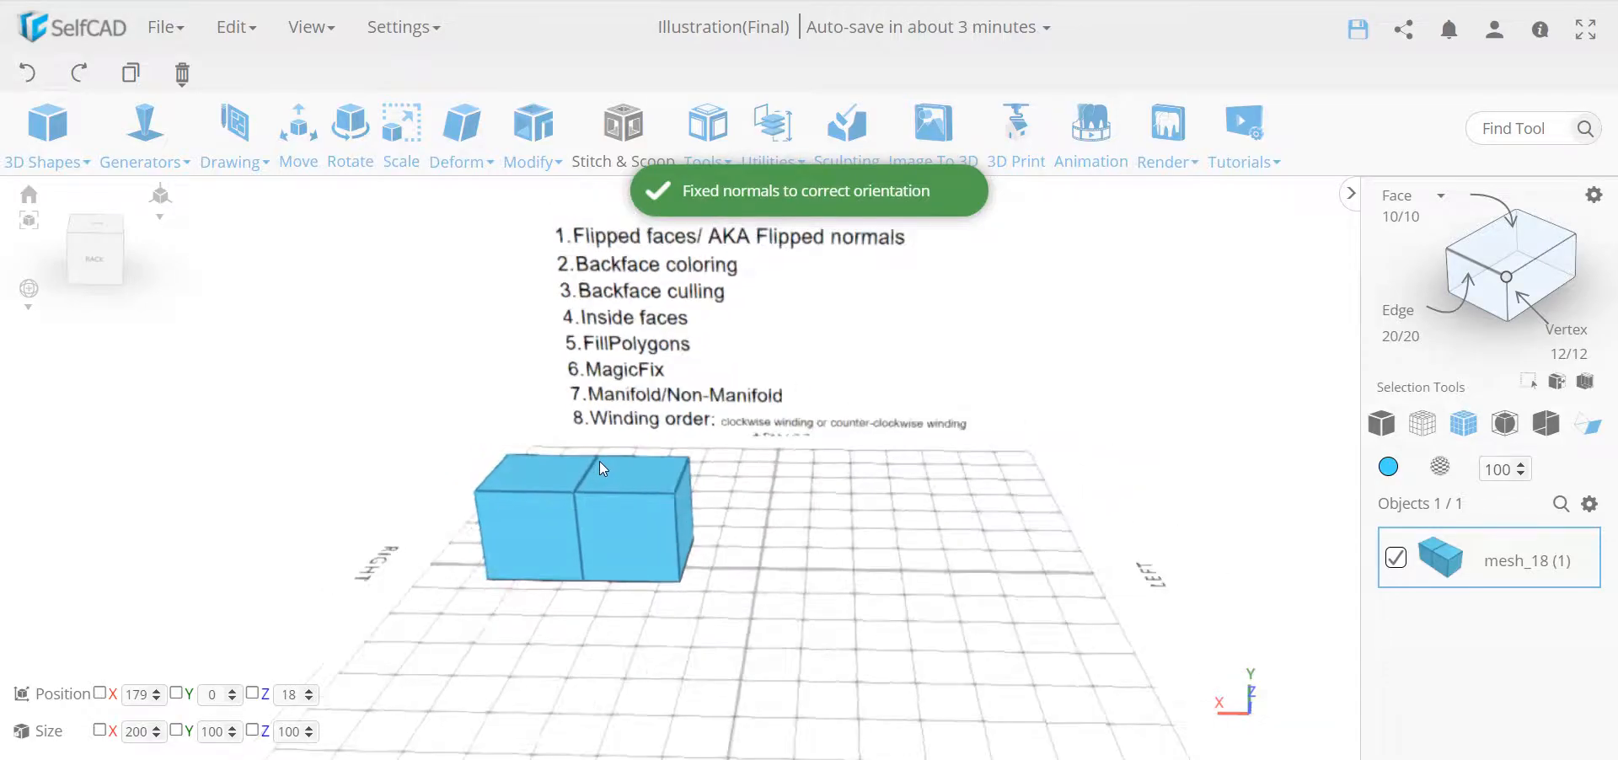
pyautogui.moveTo(599, 462)
pyautogui.mouseDown(button='right')
pyautogui.moveTo(632, 435)
pyautogui.moveTo(667, 455)
pyautogui.moveTo(636, 406)
pyautogui.moveTo(706, 433)
pyautogui.moveTo(679, 432)
pyautogui.mouseUp(button='right')
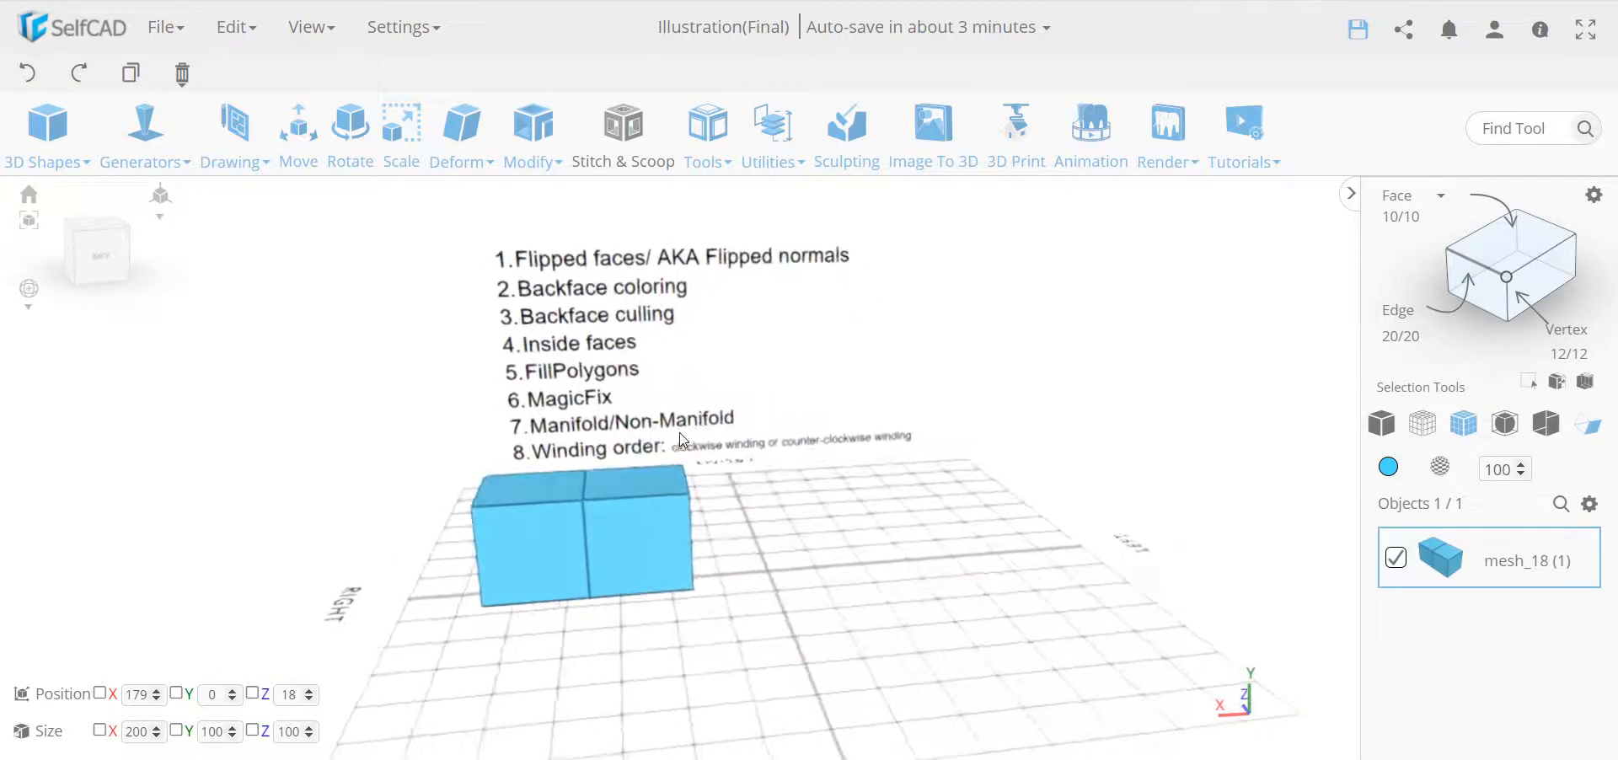
pyautogui.click(533, 131)
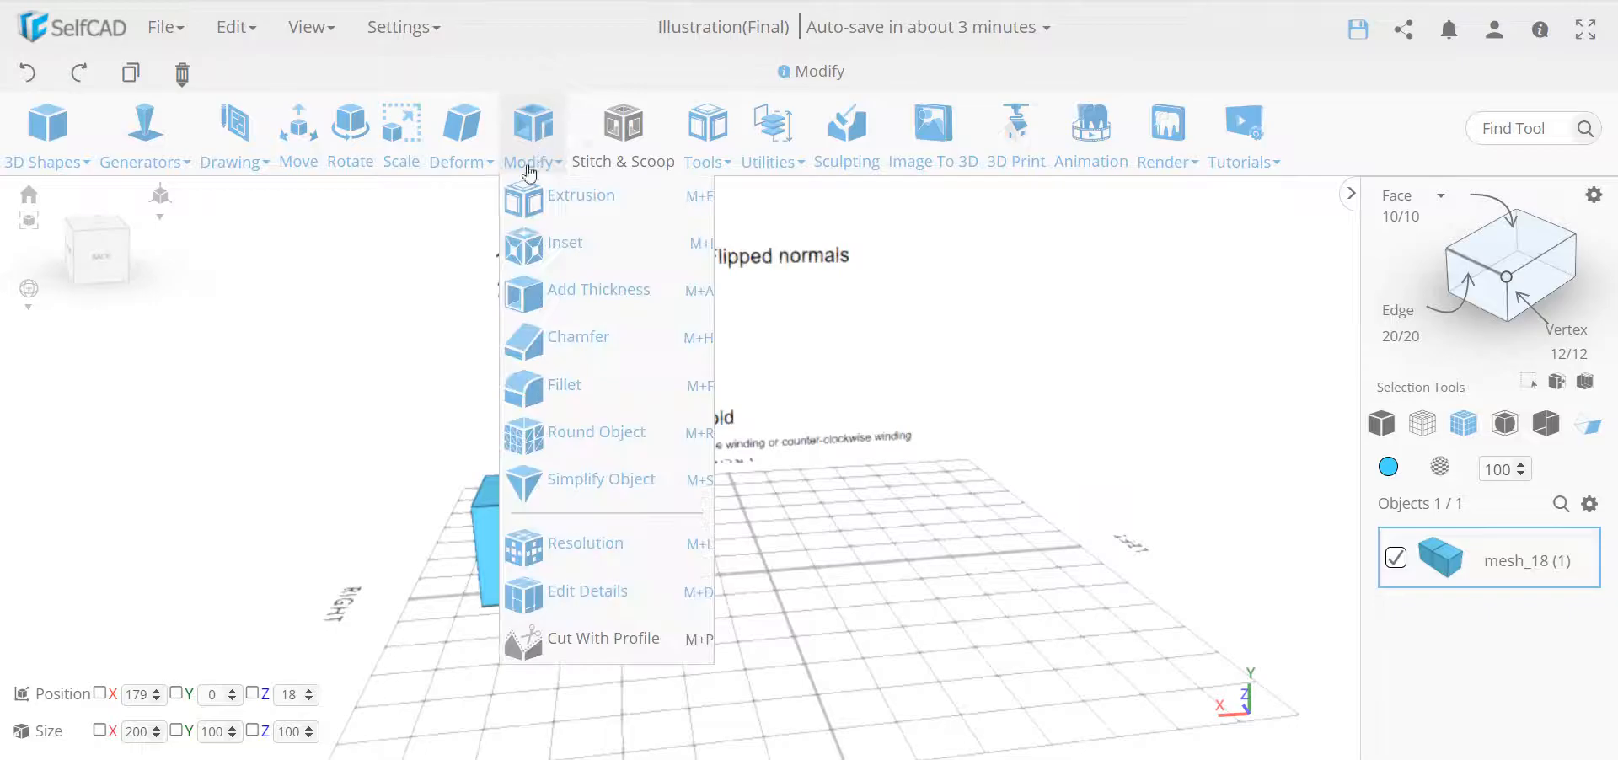
pyautogui.click(611, 546)
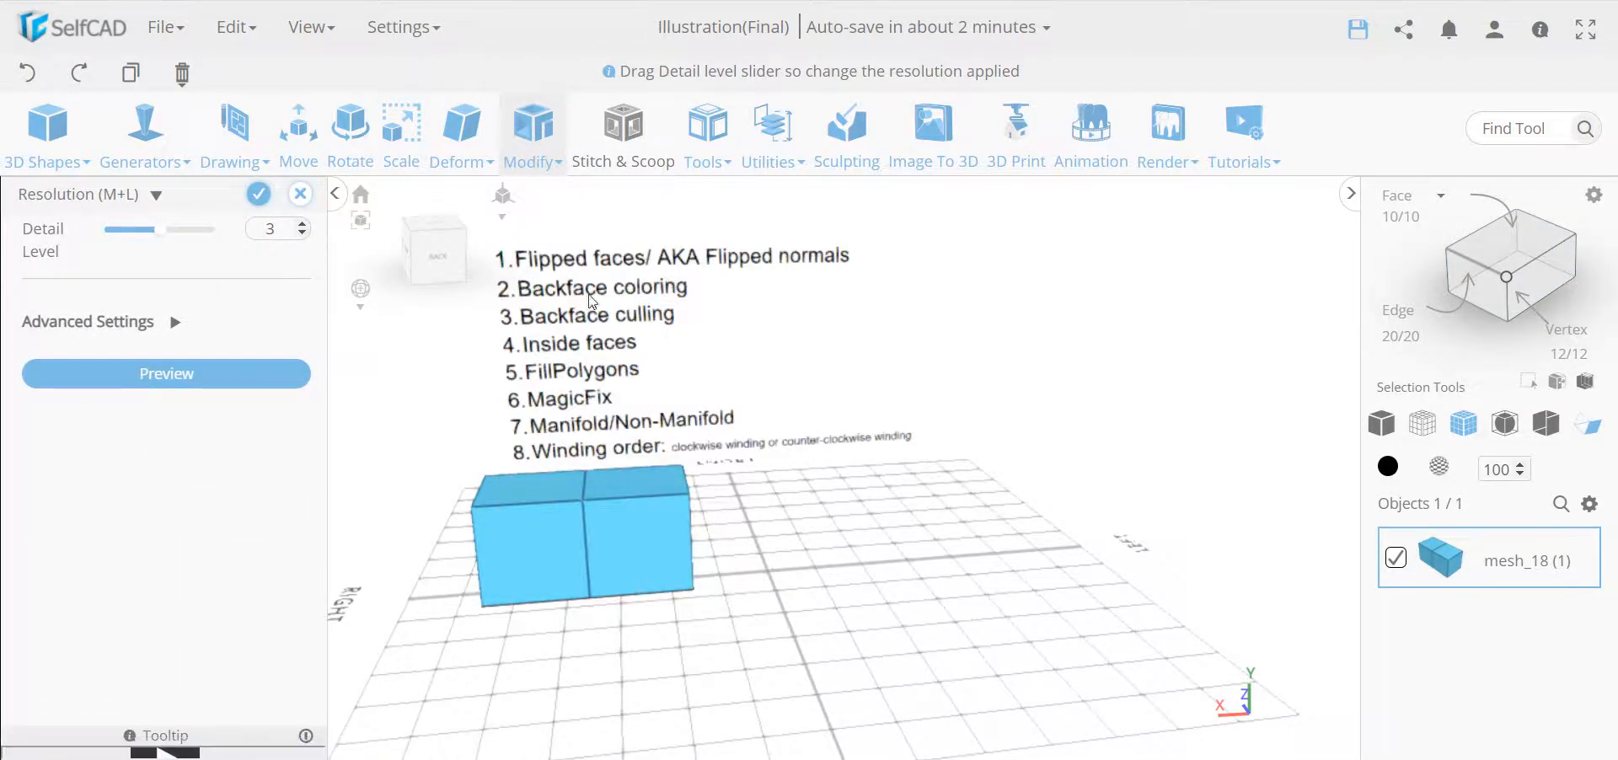
pyautogui.click(259, 193)
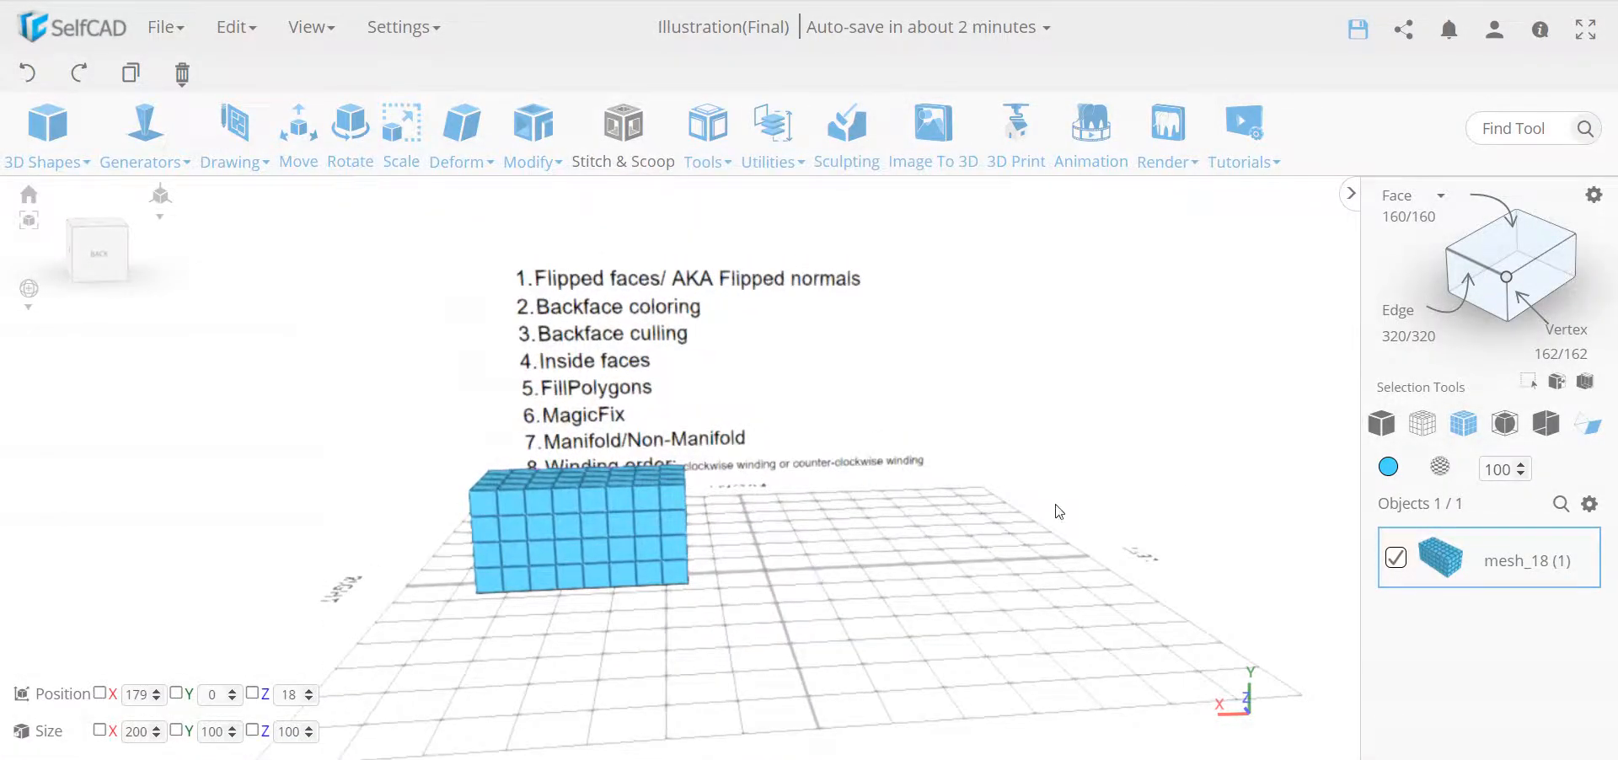
# Select a block of five by two faces in the middle of the object's back side and flip only their normals.
pyautogui.click(1509, 245)
pyautogui.moveTo(536, 522)
pyautogui.mouseDown()
pyautogui.moveTo(636, 541)
pyautogui.moveTo(635, 556)
pyautogui.moveTo(541, 519)
pyautogui.mouseUp()
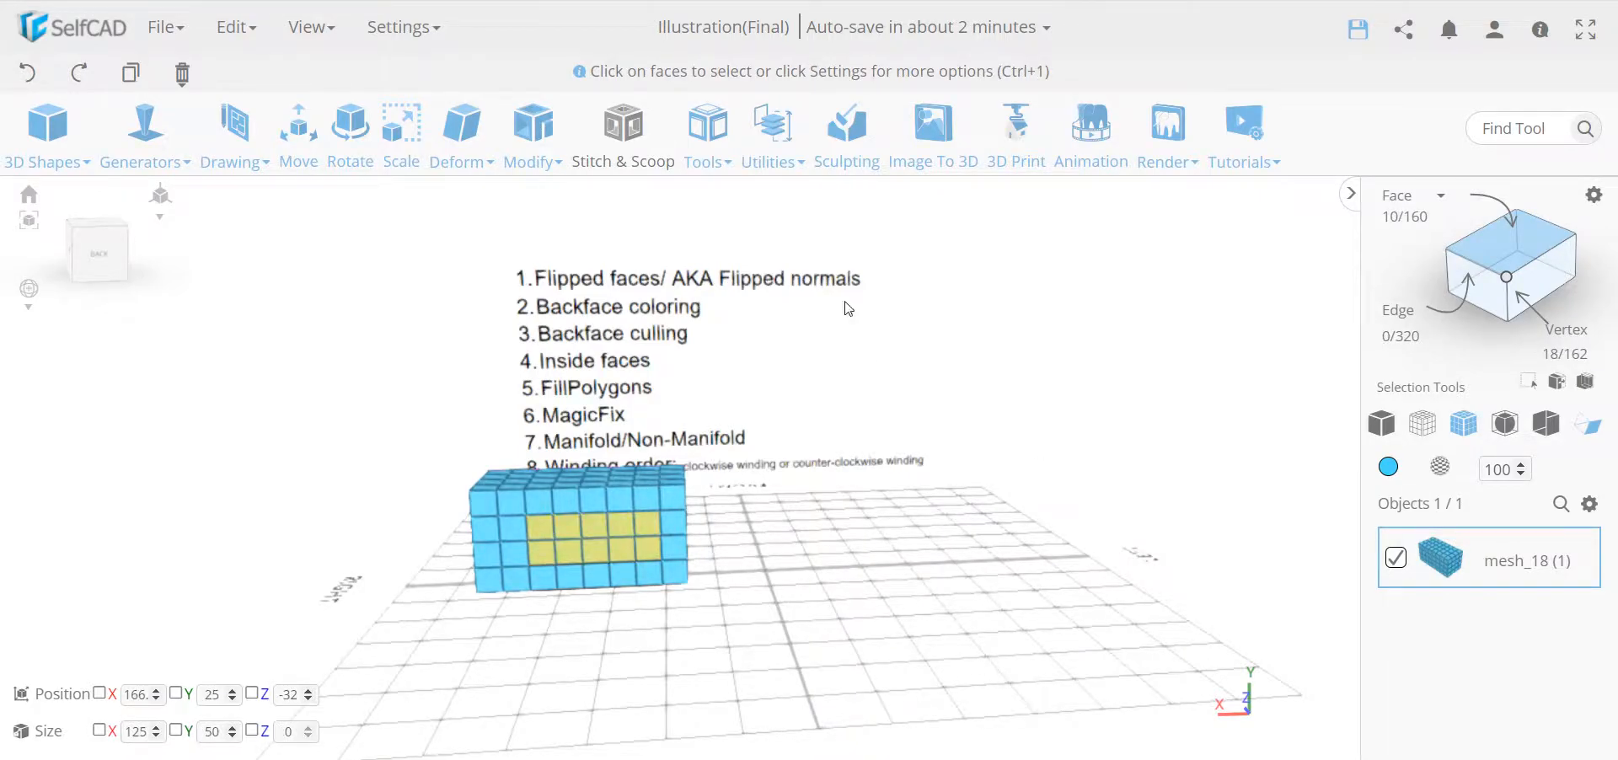
pyautogui.click(773, 134)
pyautogui.click(895, 589)
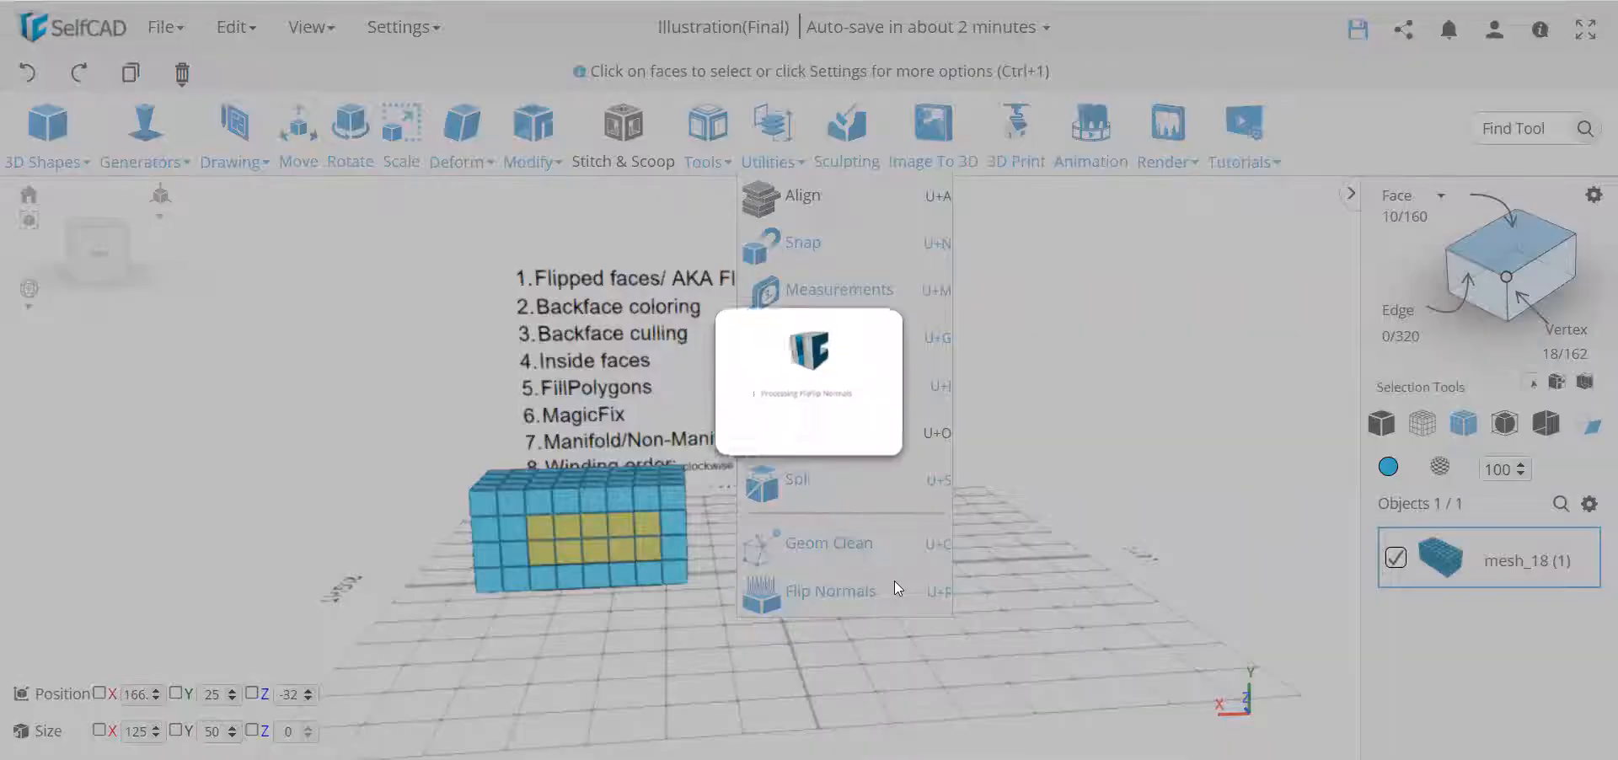
pyautogui.click(891, 575)
pyautogui.moveTo(891, 575); pyautogui.dragTo(827, 569, button='right')
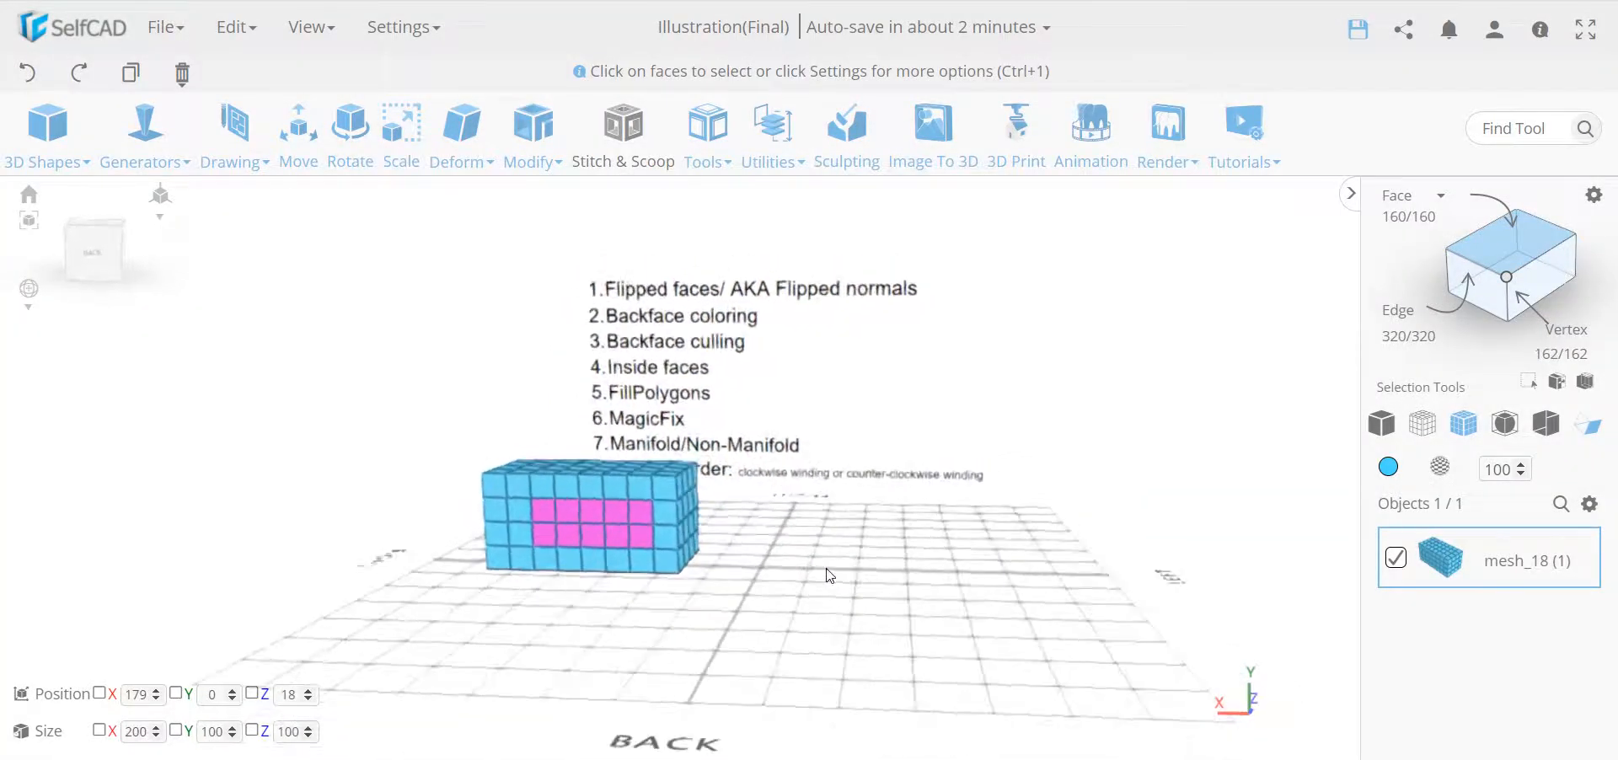
# Reduce the object's mesh with the Resolution tool at detail level 0.
pyautogui.click(535, 131)
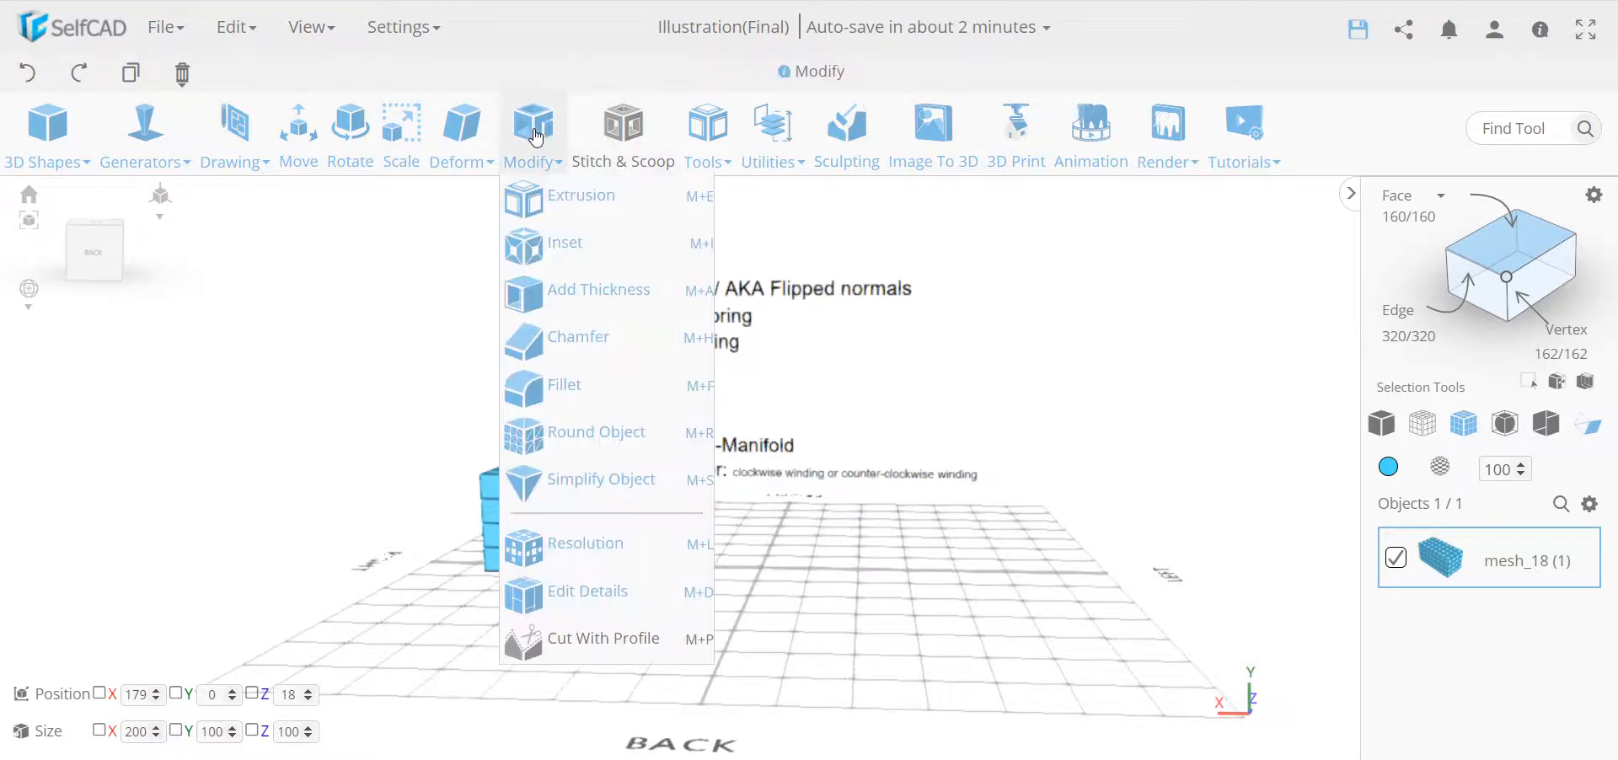
pyautogui.click(589, 544)
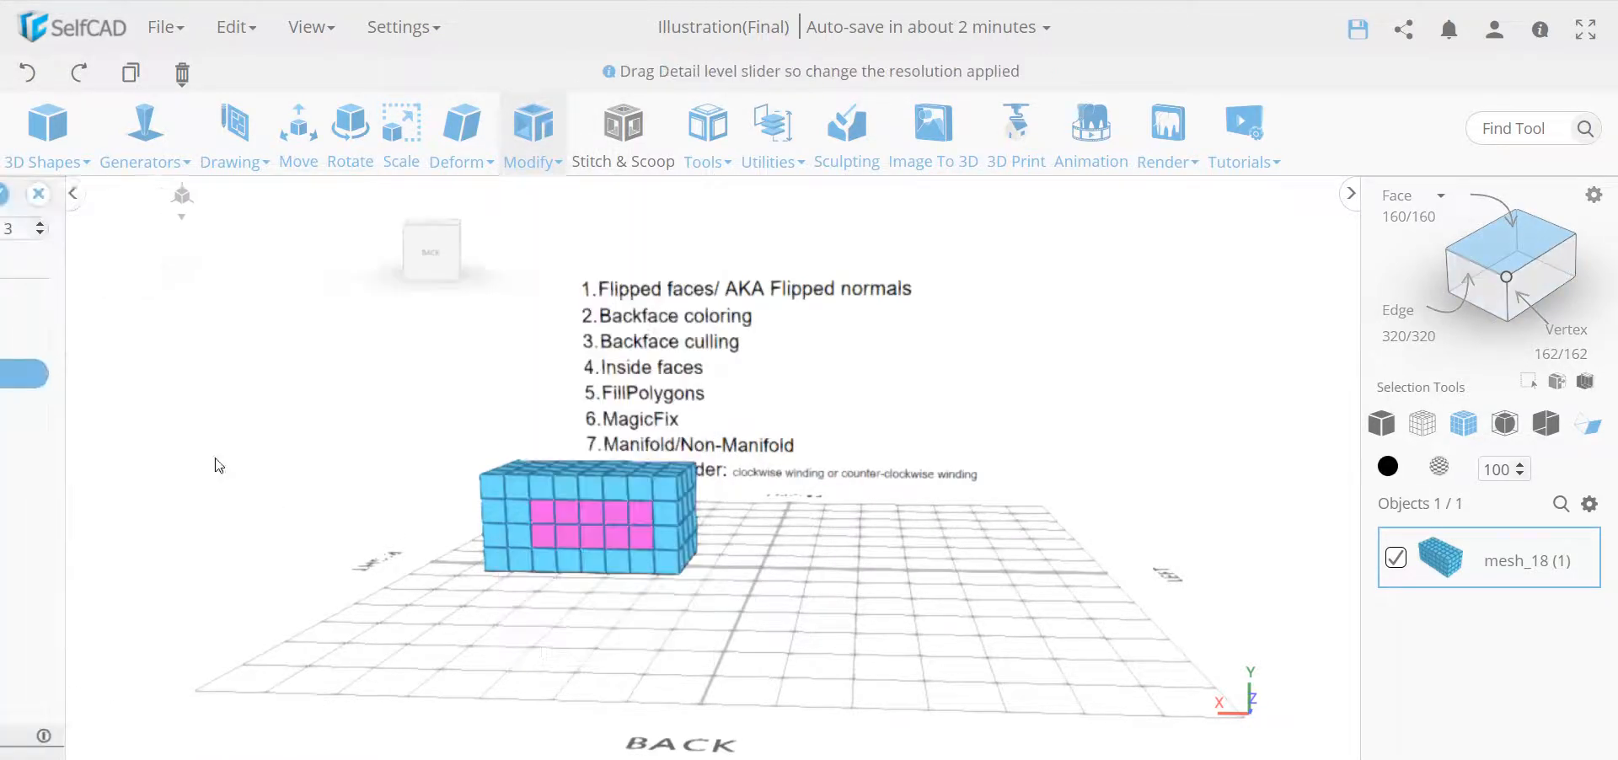
pyautogui.moveTo(160, 229); pyautogui.dragTo(84, 236)
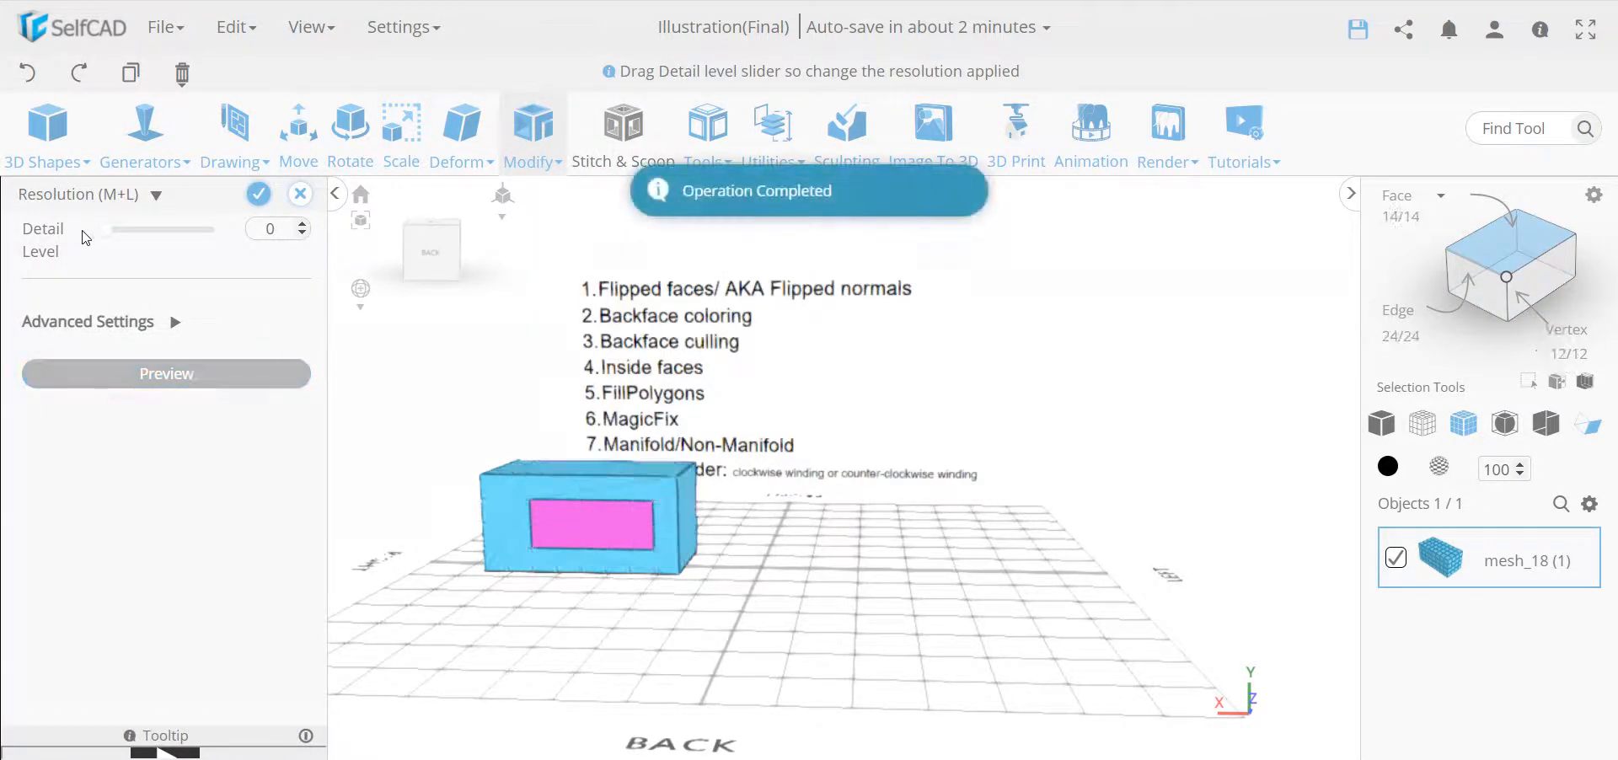
pyautogui.click(255, 196)
# Inspect the flipped rectangle from several sides, and correct the whole object's normals with Flip Normals.
pyautogui.moveTo(305, 449); pyautogui.dragTo(980, 463, button='right')
pyautogui.moveTo(1157, 444); pyautogui.dragTo(514, 506, button='right')
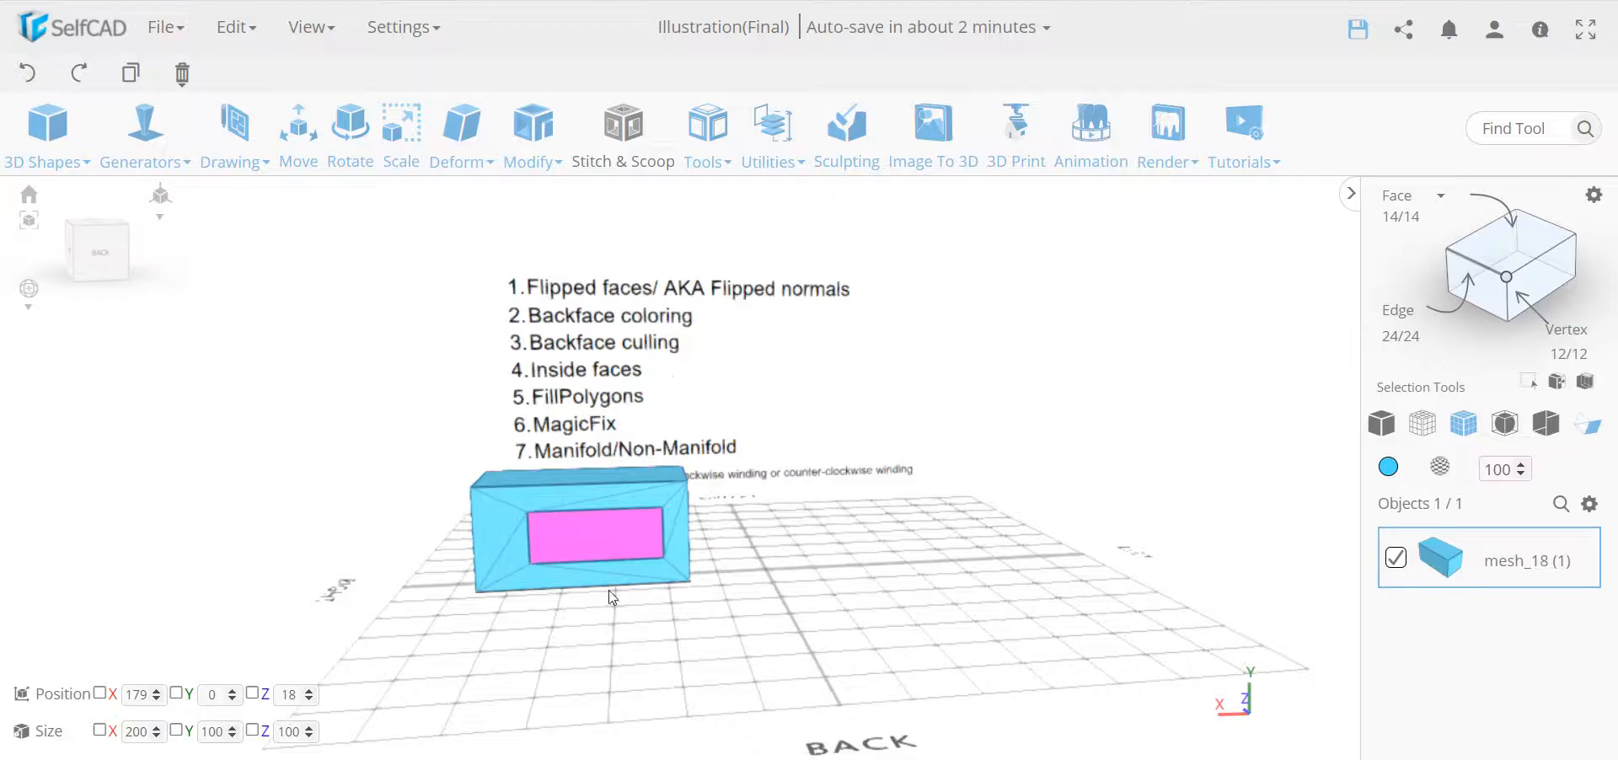
pyautogui.moveTo(521, 539); pyautogui.dragTo(625, 487)
pyautogui.moveTo(516, 483); pyautogui.dragTo(1067, 434)
pyautogui.moveTo(989, 512); pyautogui.dragTo(493, 490)
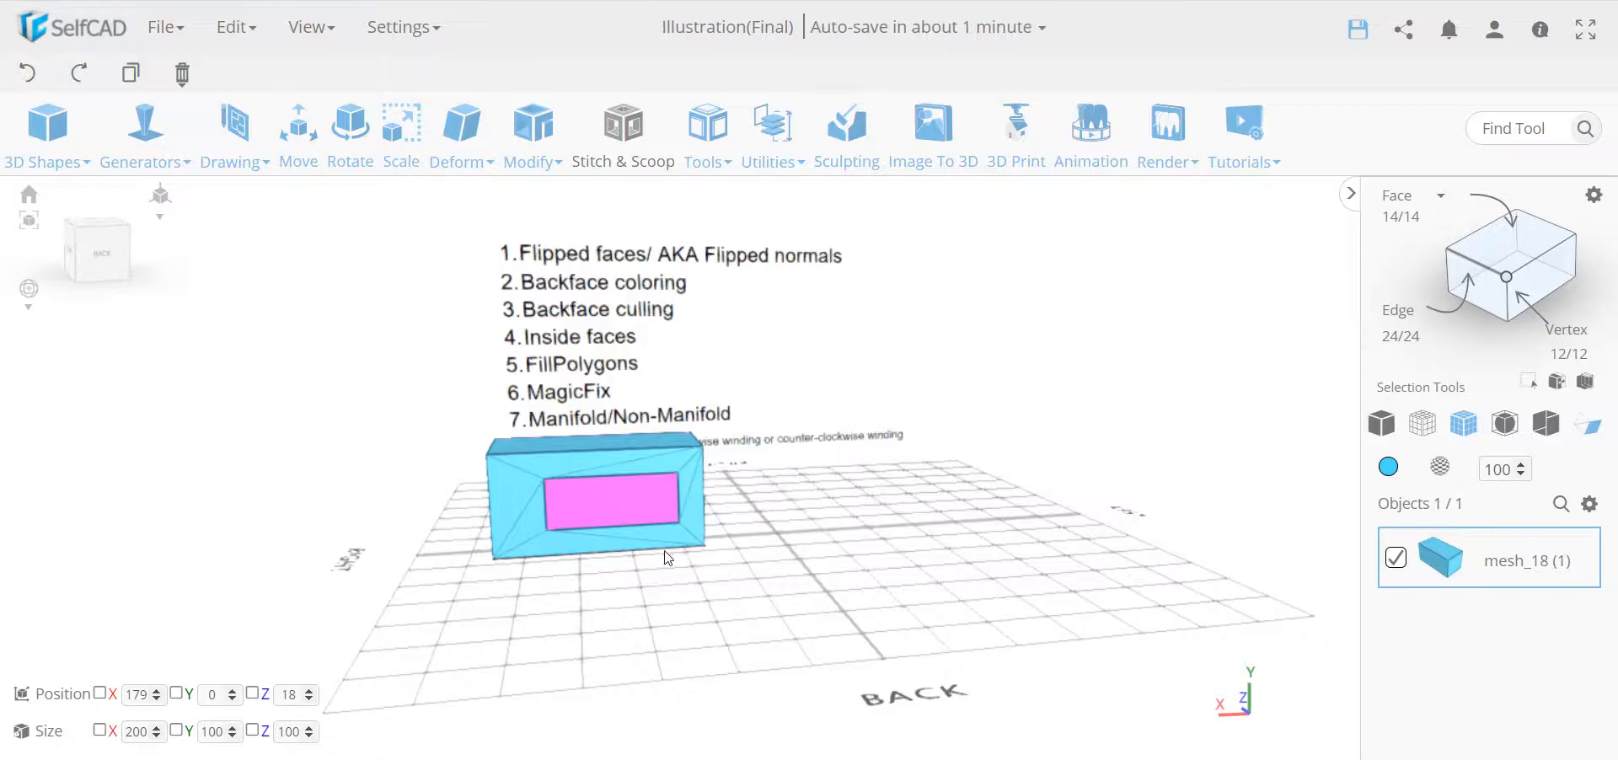
pyautogui.click(692, 142)
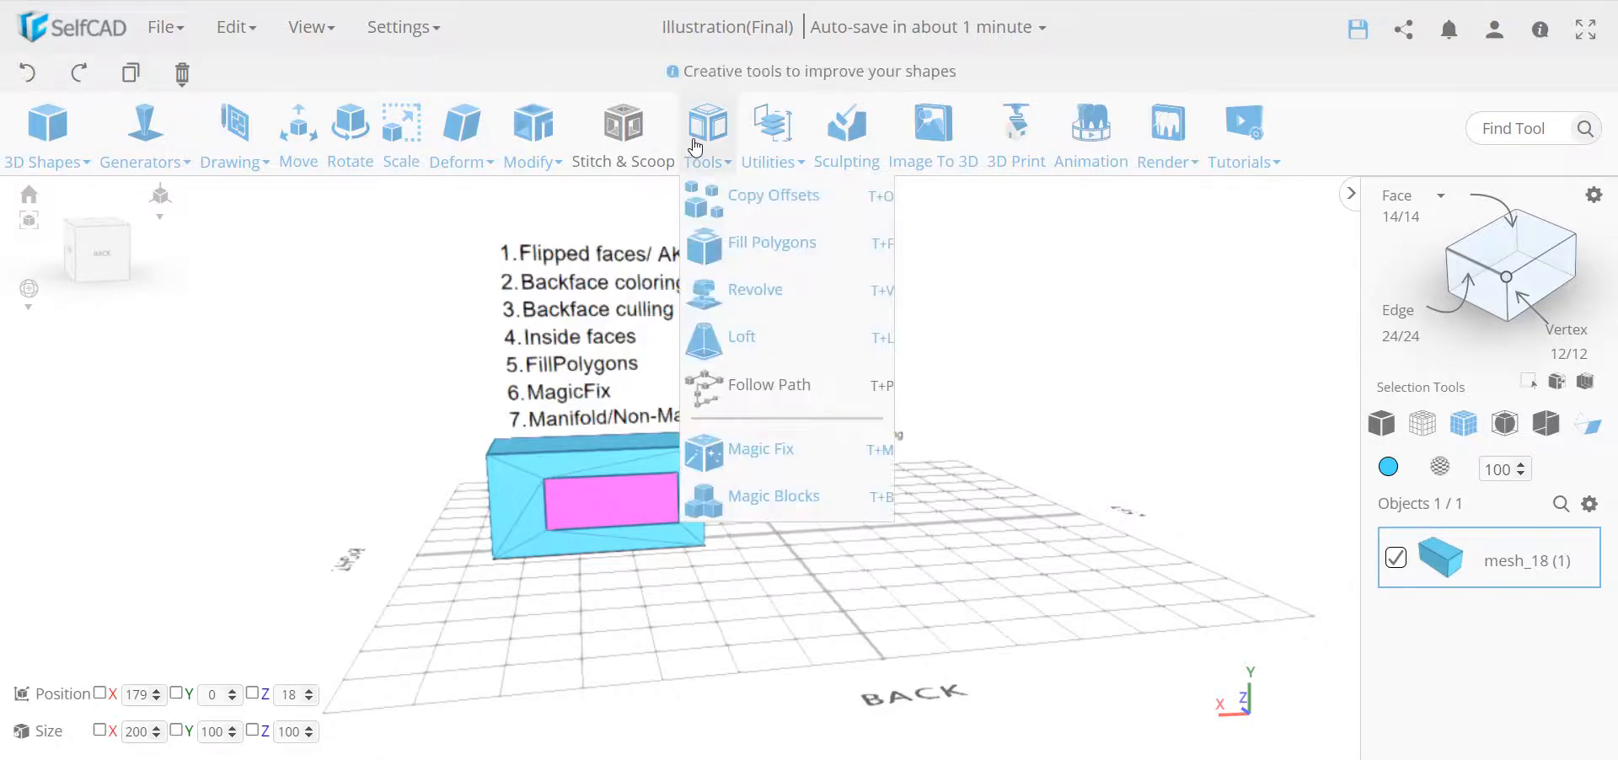
pyautogui.moveTo(761, 146)
pyautogui.click(873, 586)
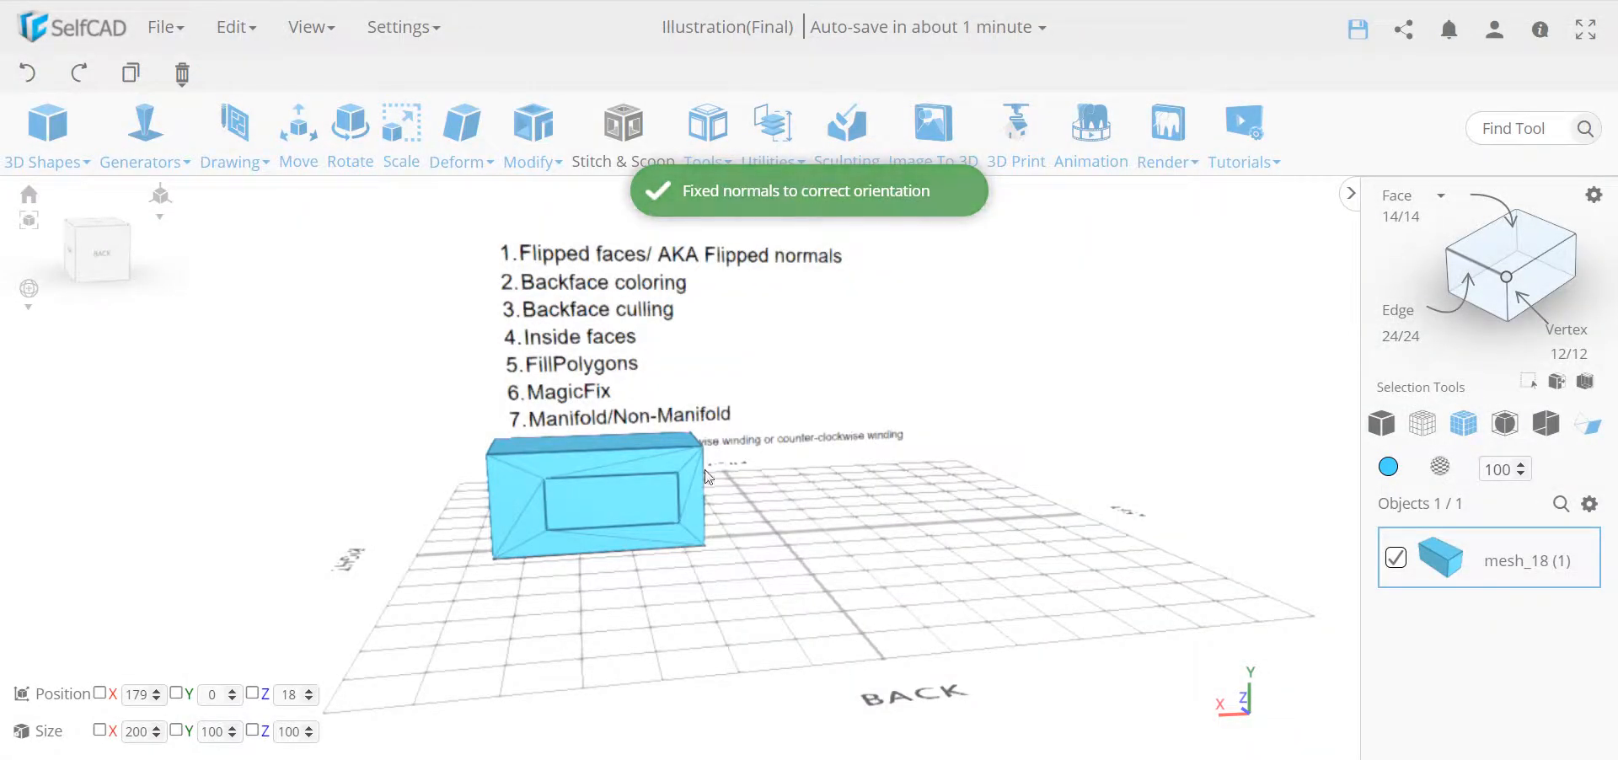
# Apply the Resolution tool to the corrected object again to merge its coplanar faces.
pyautogui.moveTo(519, 150)
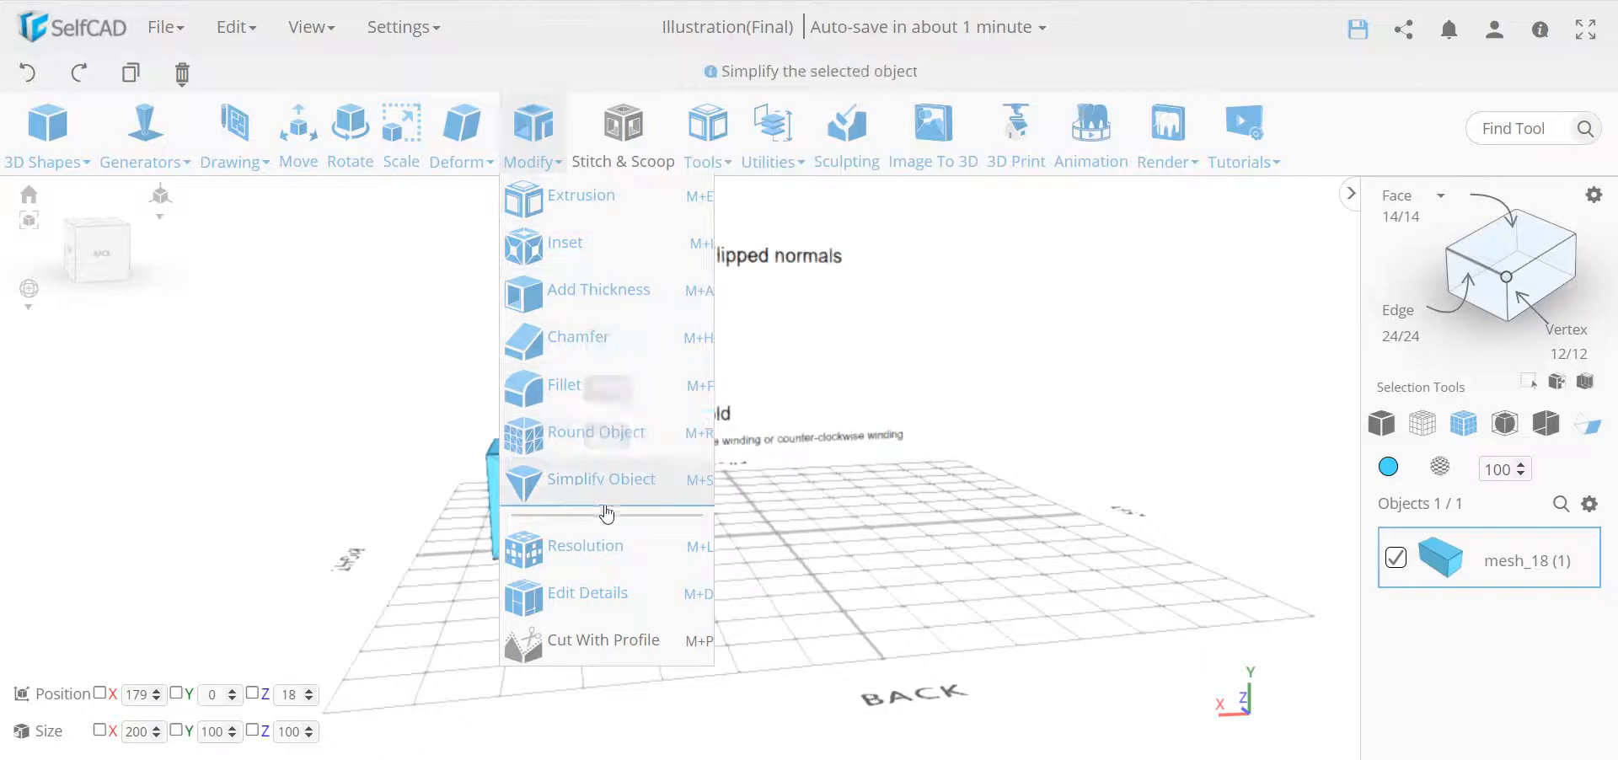
pyautogui.click(608, 542)
pyautogui.click(259, 194)
pyautogui.moveTo(519, 504); pyautogui.dragTo(576, 511, button='right')
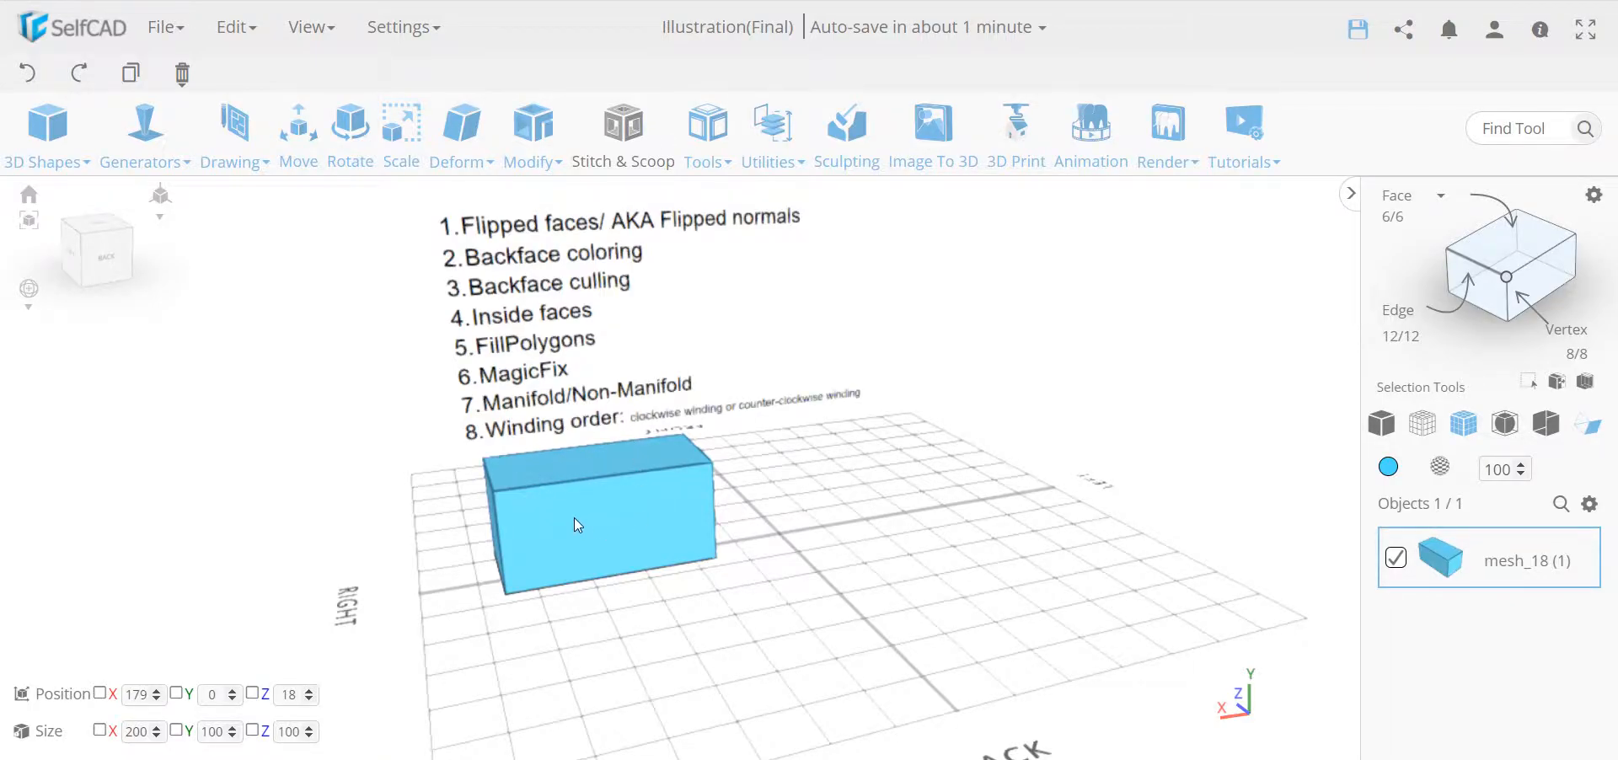
# Examine the simplified box up close and from different angles, checking its surfaces with back face coloring on.
pyautogui.moveTo(583, 497); pyautogui.dragTo(532, 481, button='right')
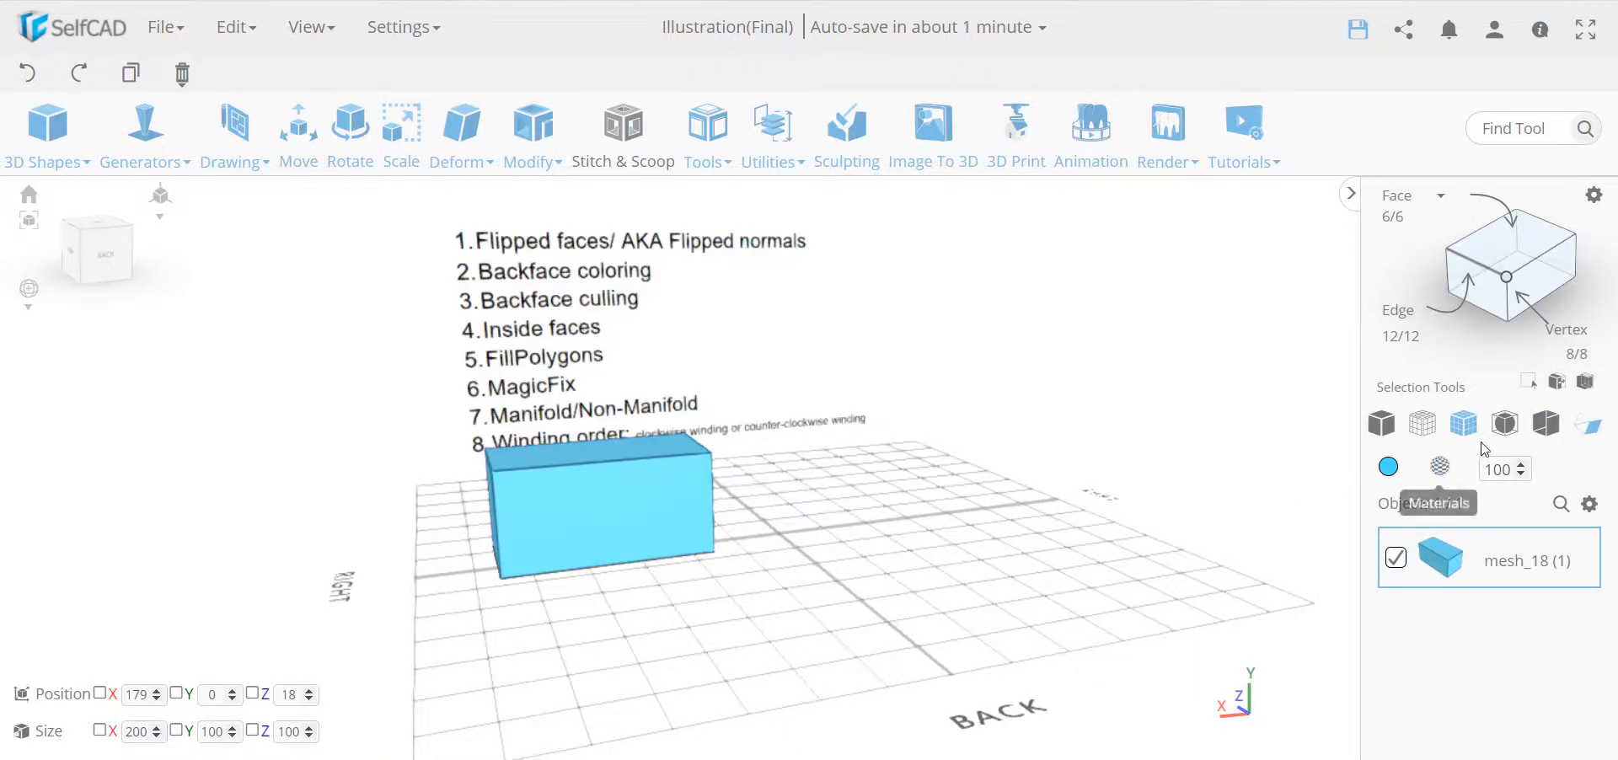
pyautogui.click(1592, 429)
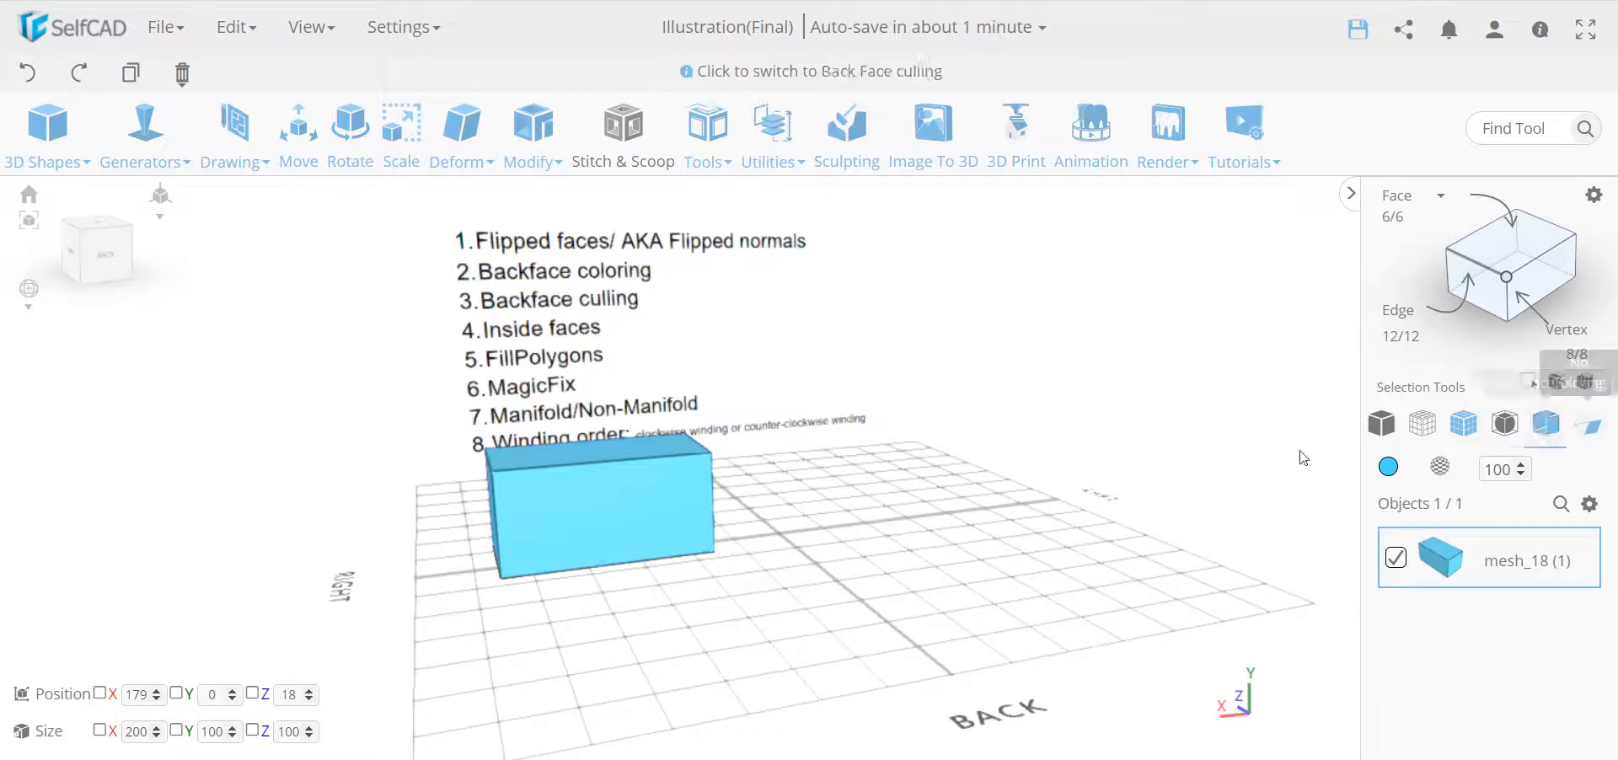
pyautogui.moveTo(552, 575)
pyautogui.mouseDown(button='right')
pyautogui.moveTo(651, 538)
pyautogui.moveTo(630, 564)
pyautogui.moveTo(559, 564)
pyautogui.moveTo(563, 584)
pyautogui.mouseUp(button='right')
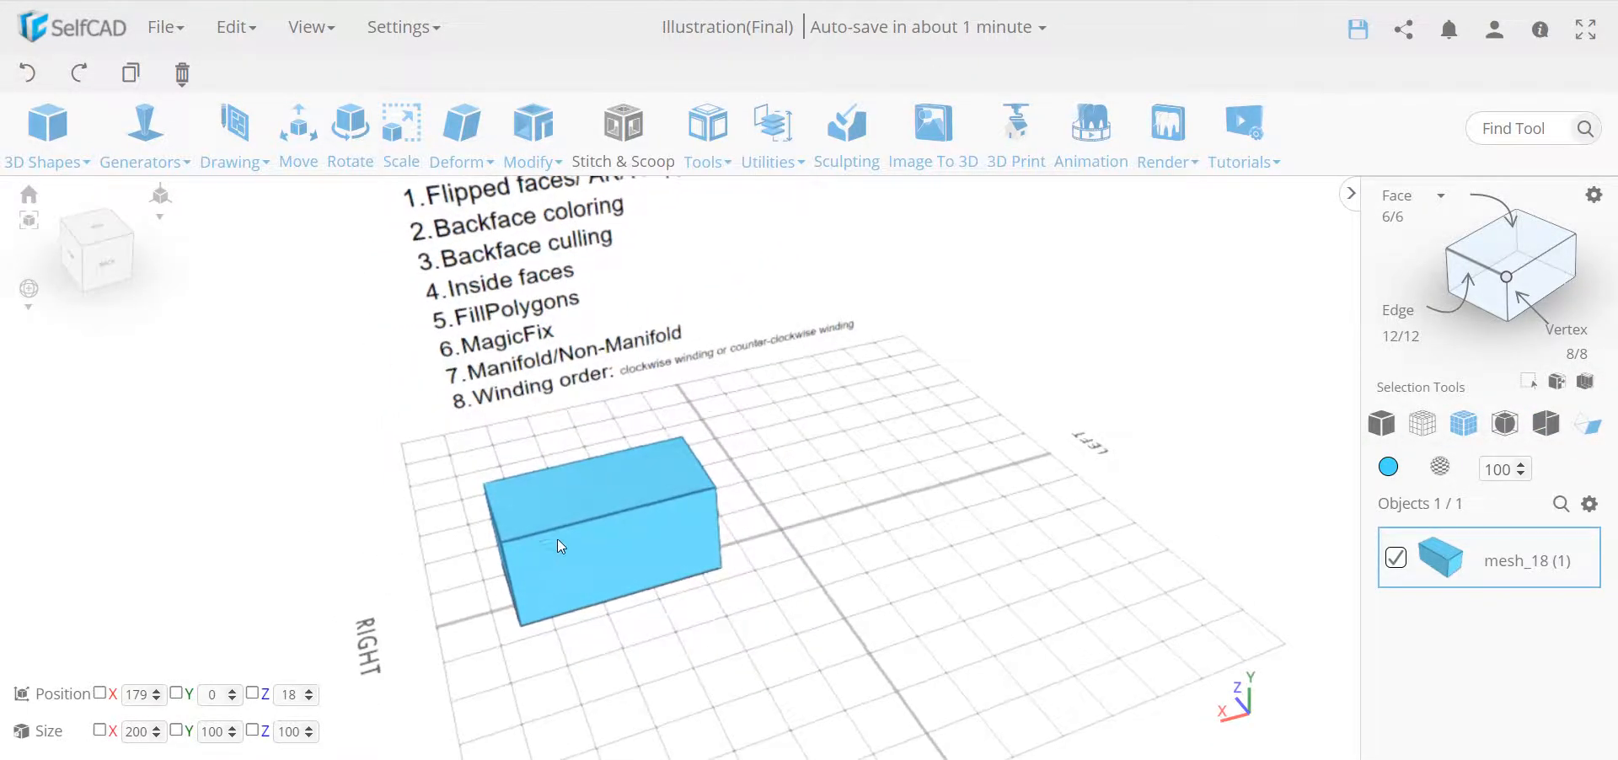
pyautogui.scroll(5, 590, 535)
pyautogui.scroll(5, 610, 512)
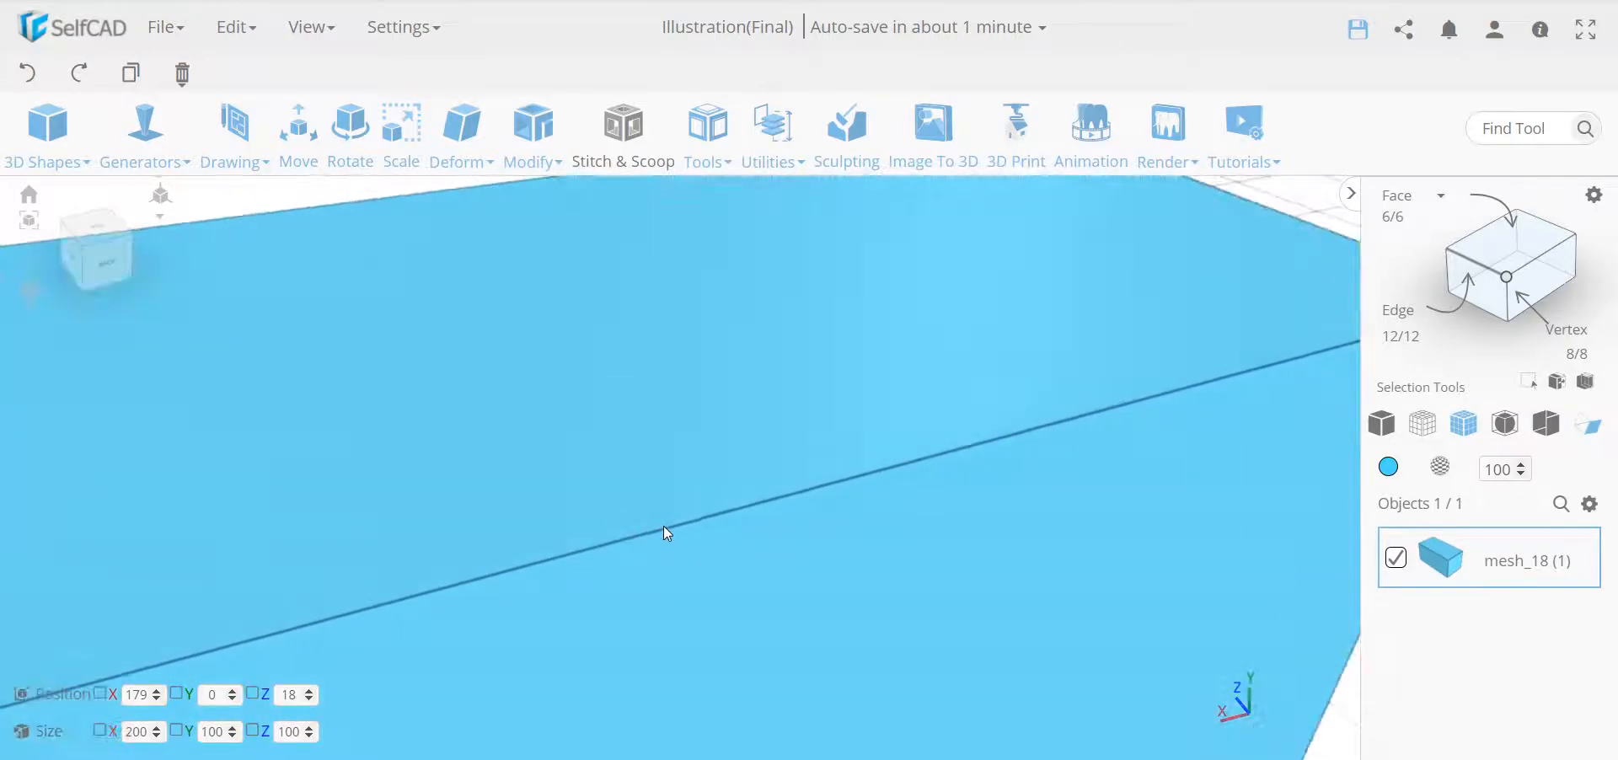
# Review the whole box from several angles together with its face, edge and vertex counts.
pyautogui.scroll(-8, 690, 521)
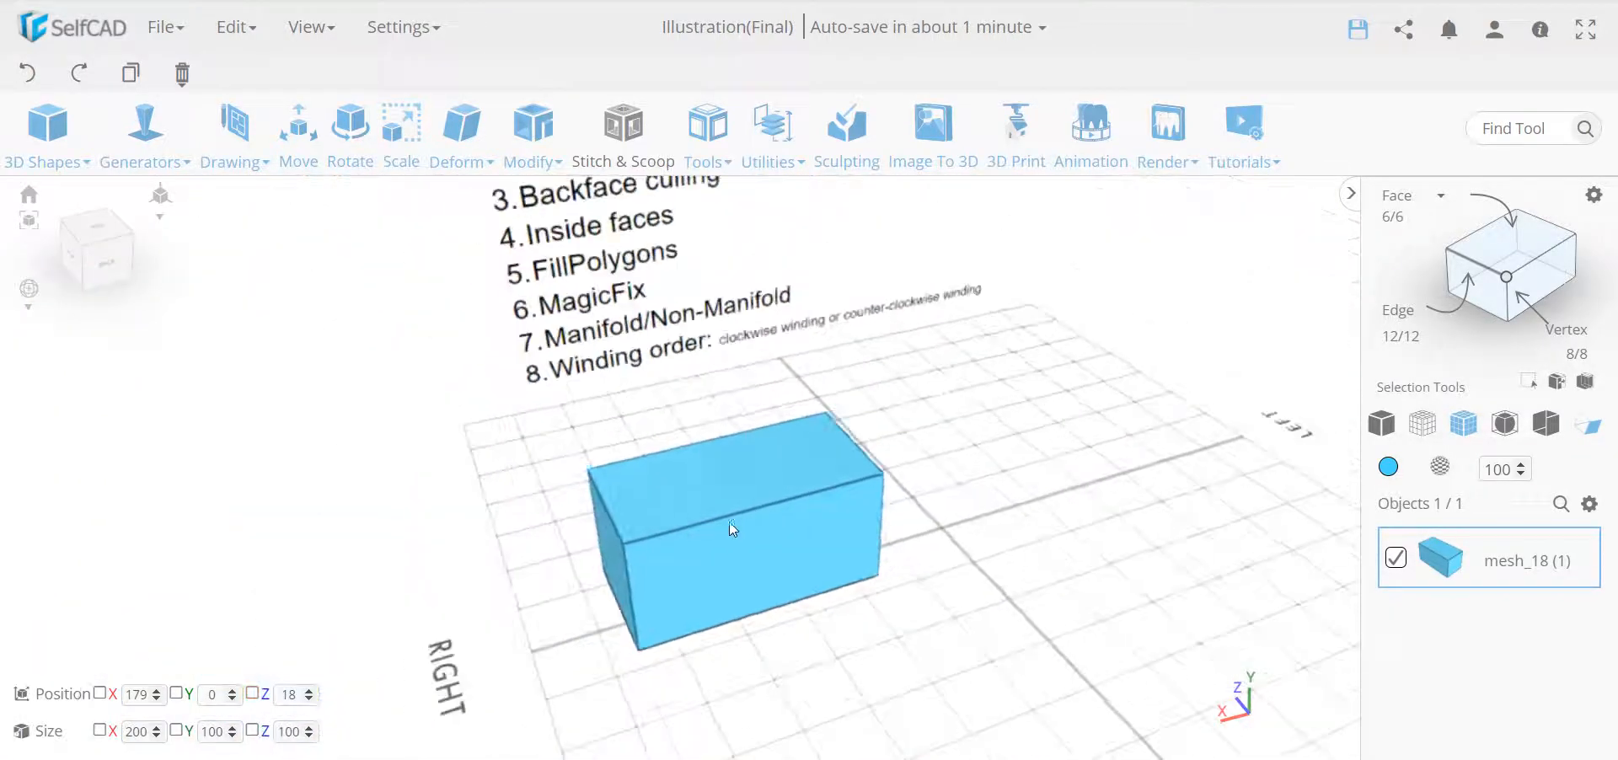
pyautogui.moveTo(748, 502); pyautogui.dragTo(717, 593, button='right')
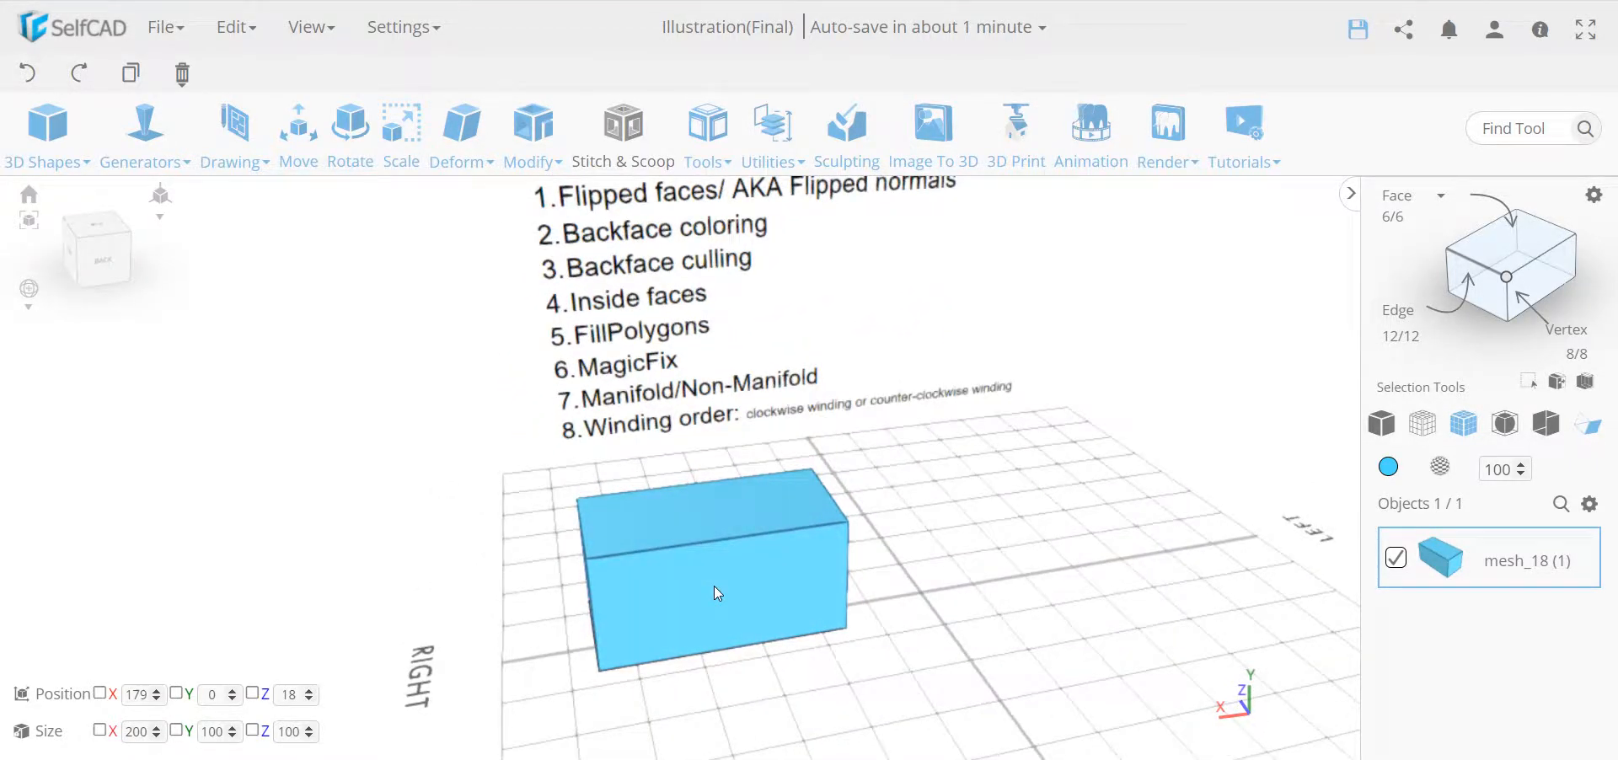
pyautogui.moveTo(714, 585); pyautogui.dragTo(707, 497, button='right')
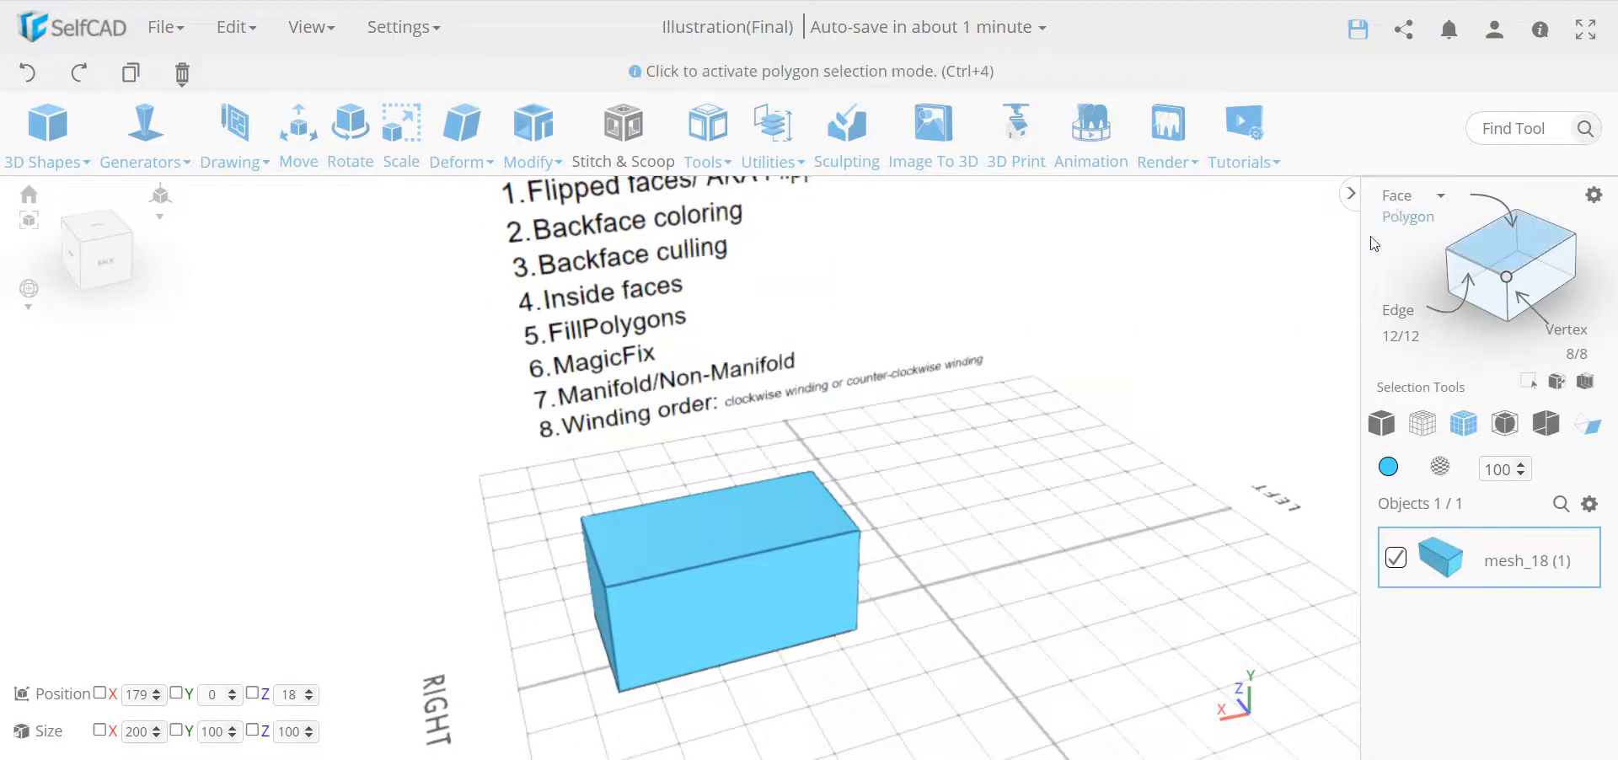
pyautogui.moveTo(823, 528); pyautogui.dragTo(760, 553, button='right')
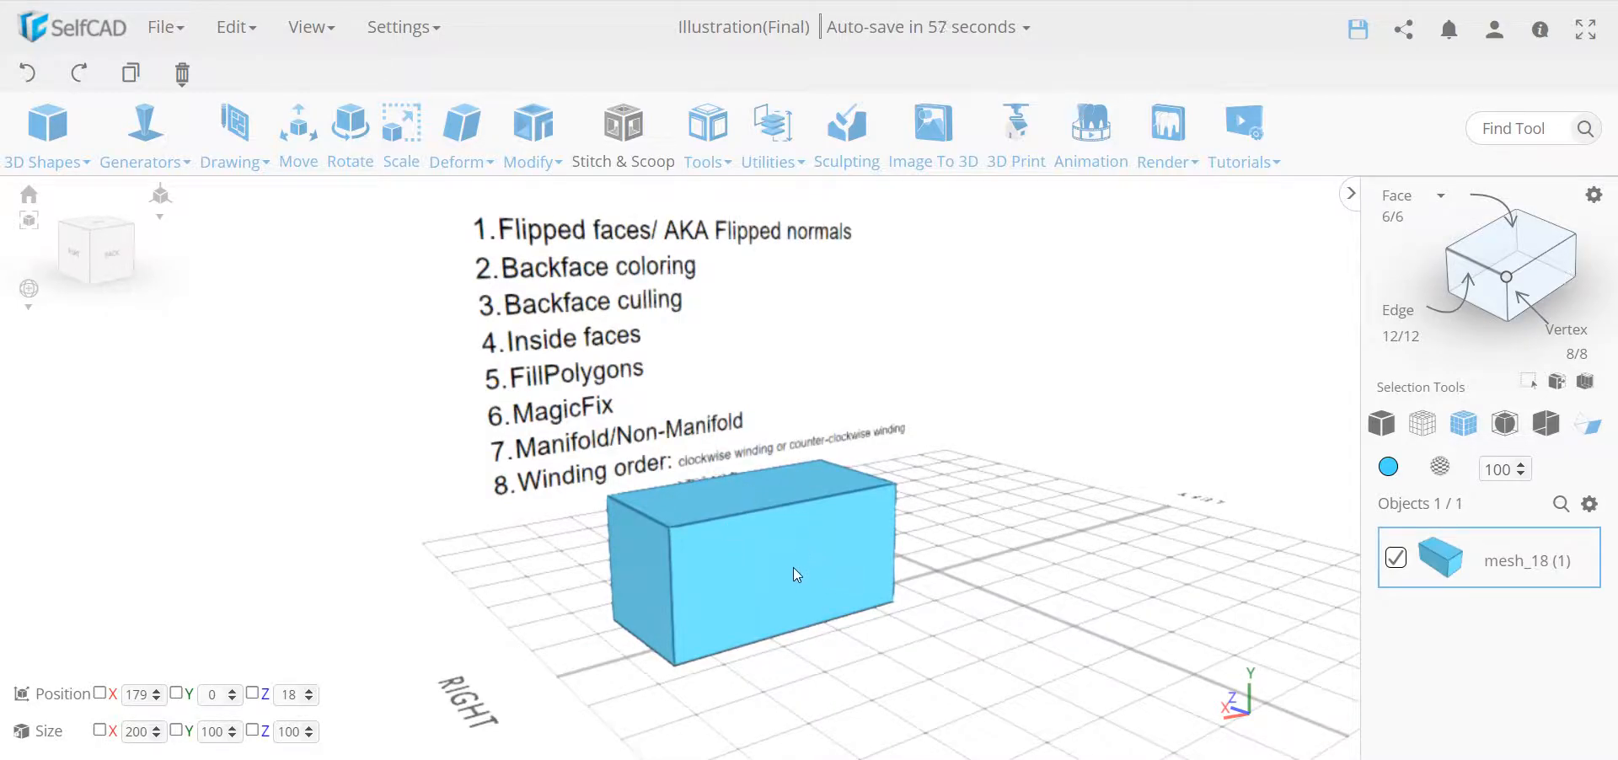
pyautogui.moveTo(784, 568); pyautogui.dragTo(802, 572, button='right')
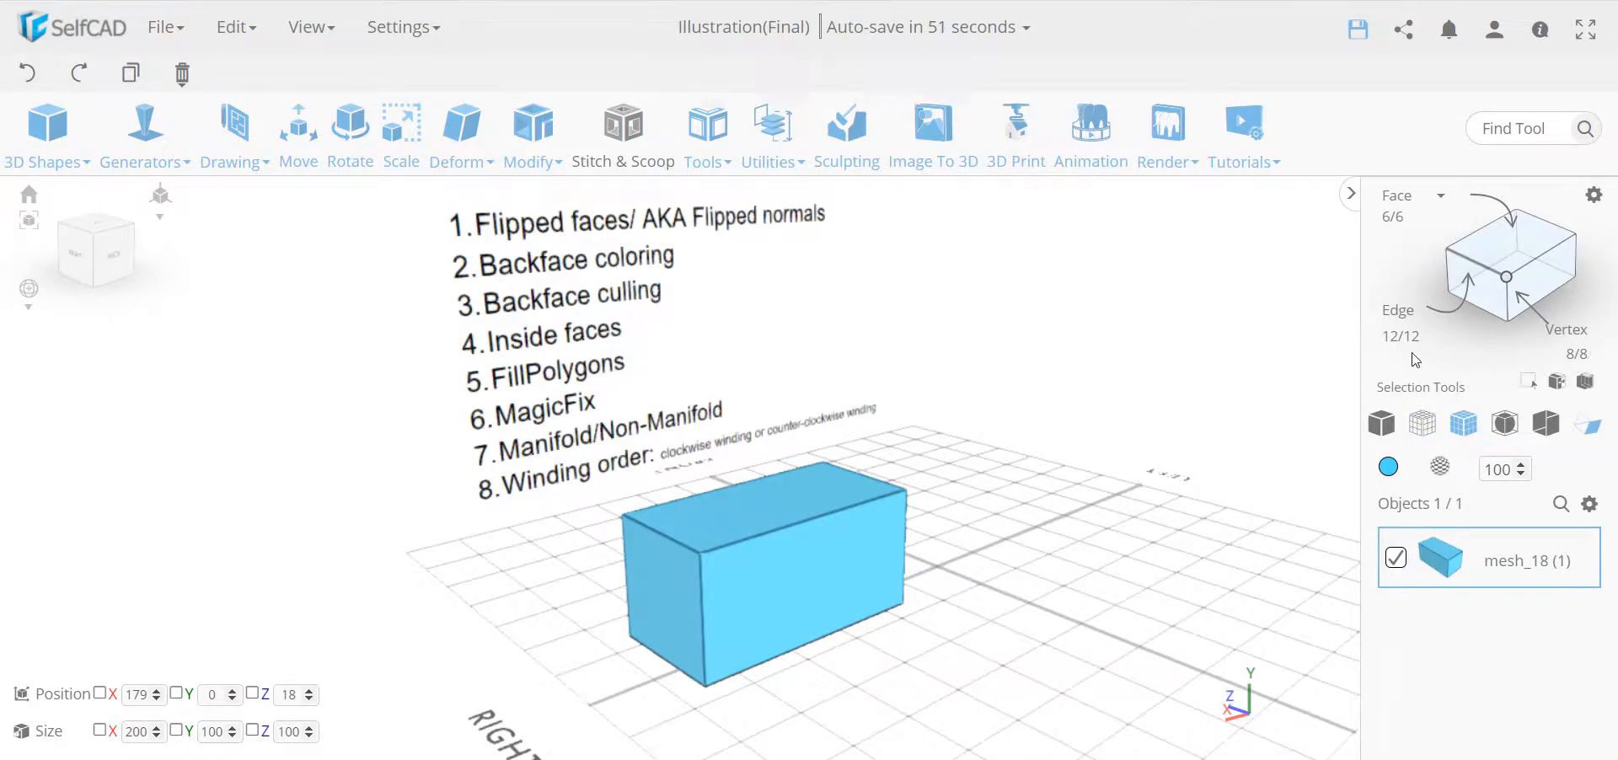
pyautogui.moveTo(805, 508); pyautogui.dragTo(746, 581, button='right')
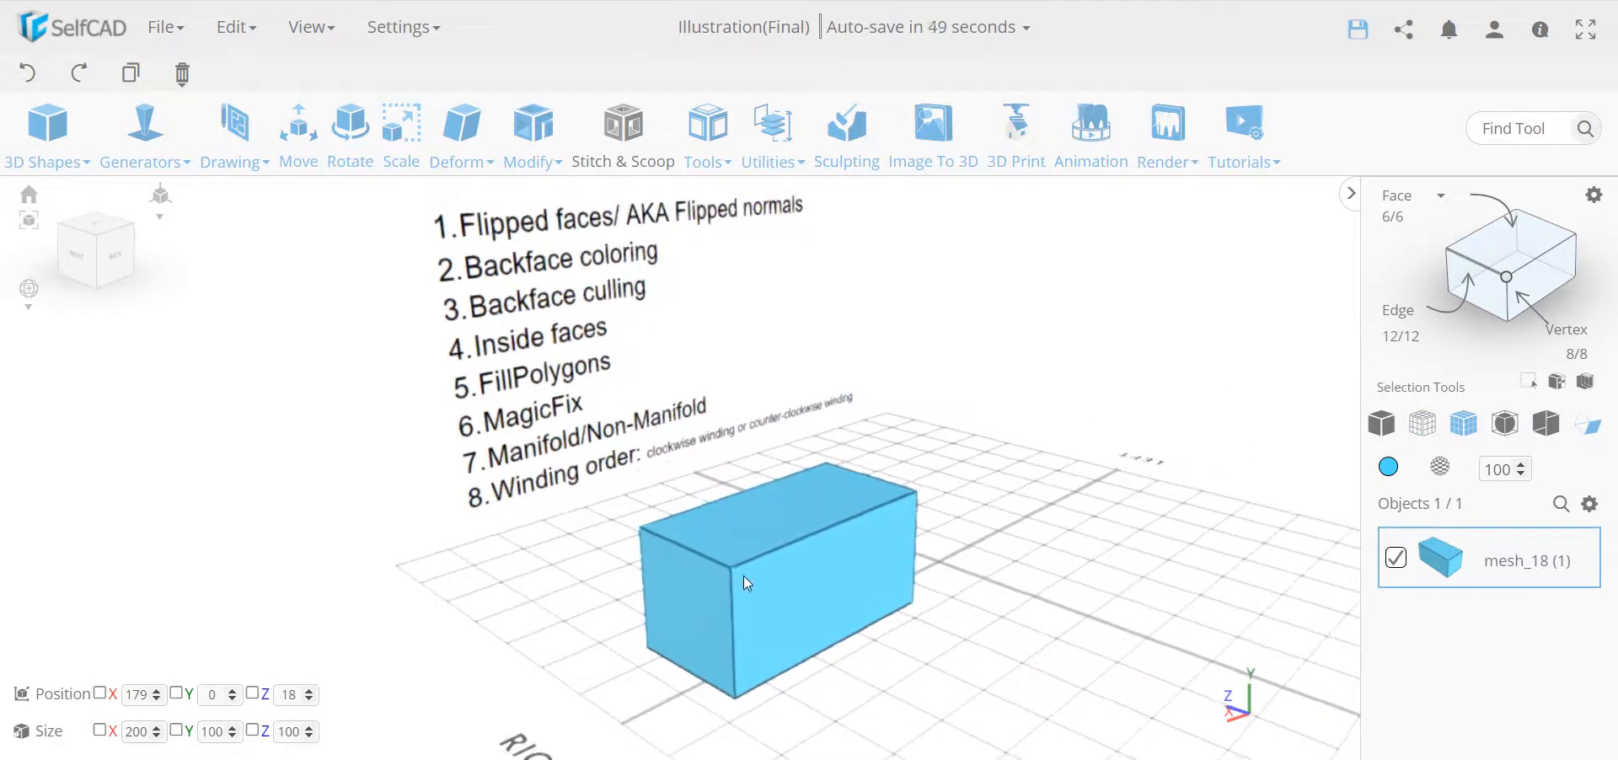
# Try colouring one top corner vertex of the box light peach with Vertex Colors enabled, and undo the colouring.
pyautogui.click(1511, 276)
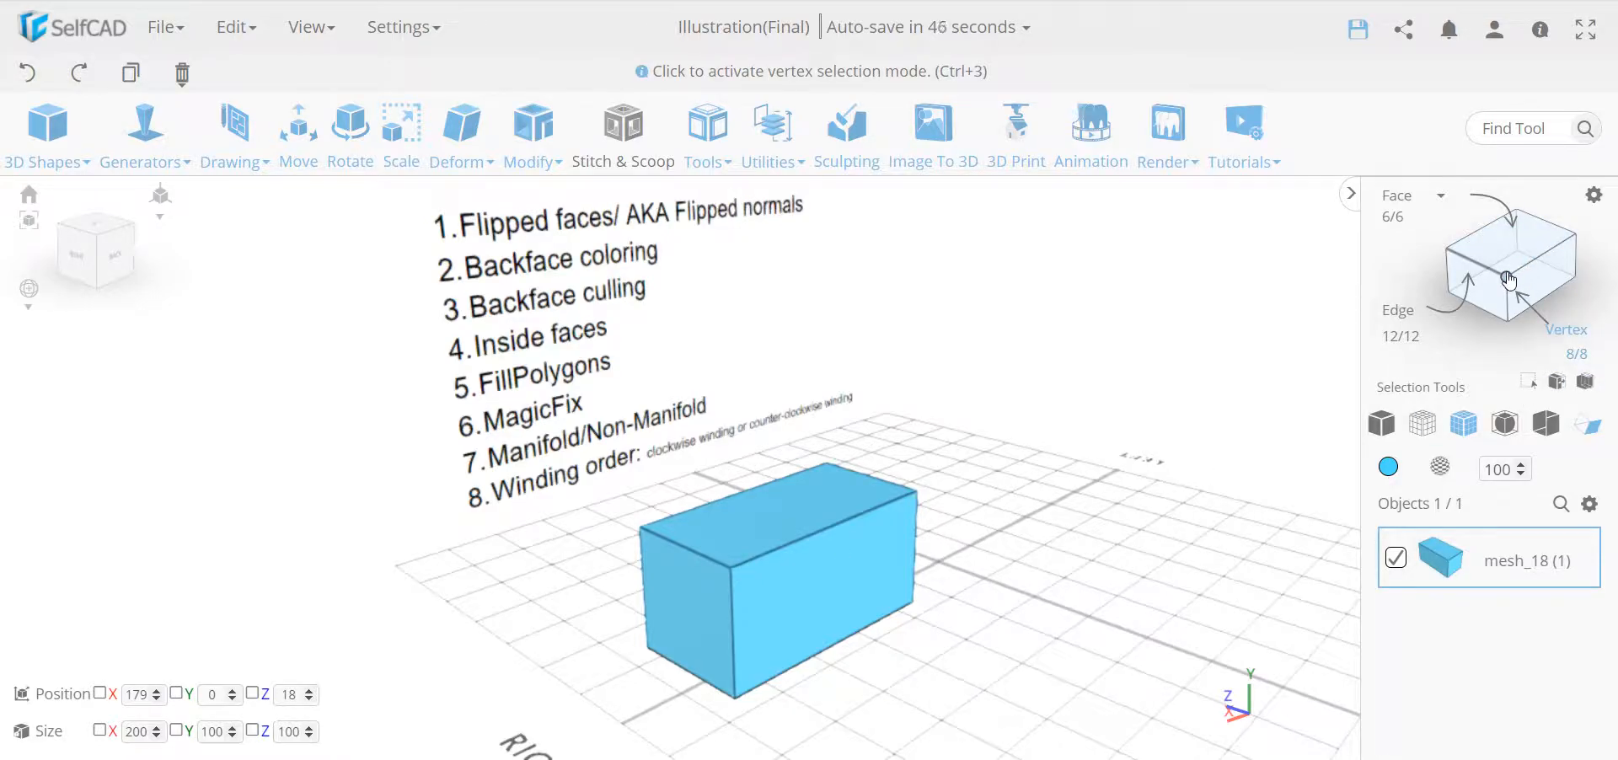
pyautogui.click(730, 567)
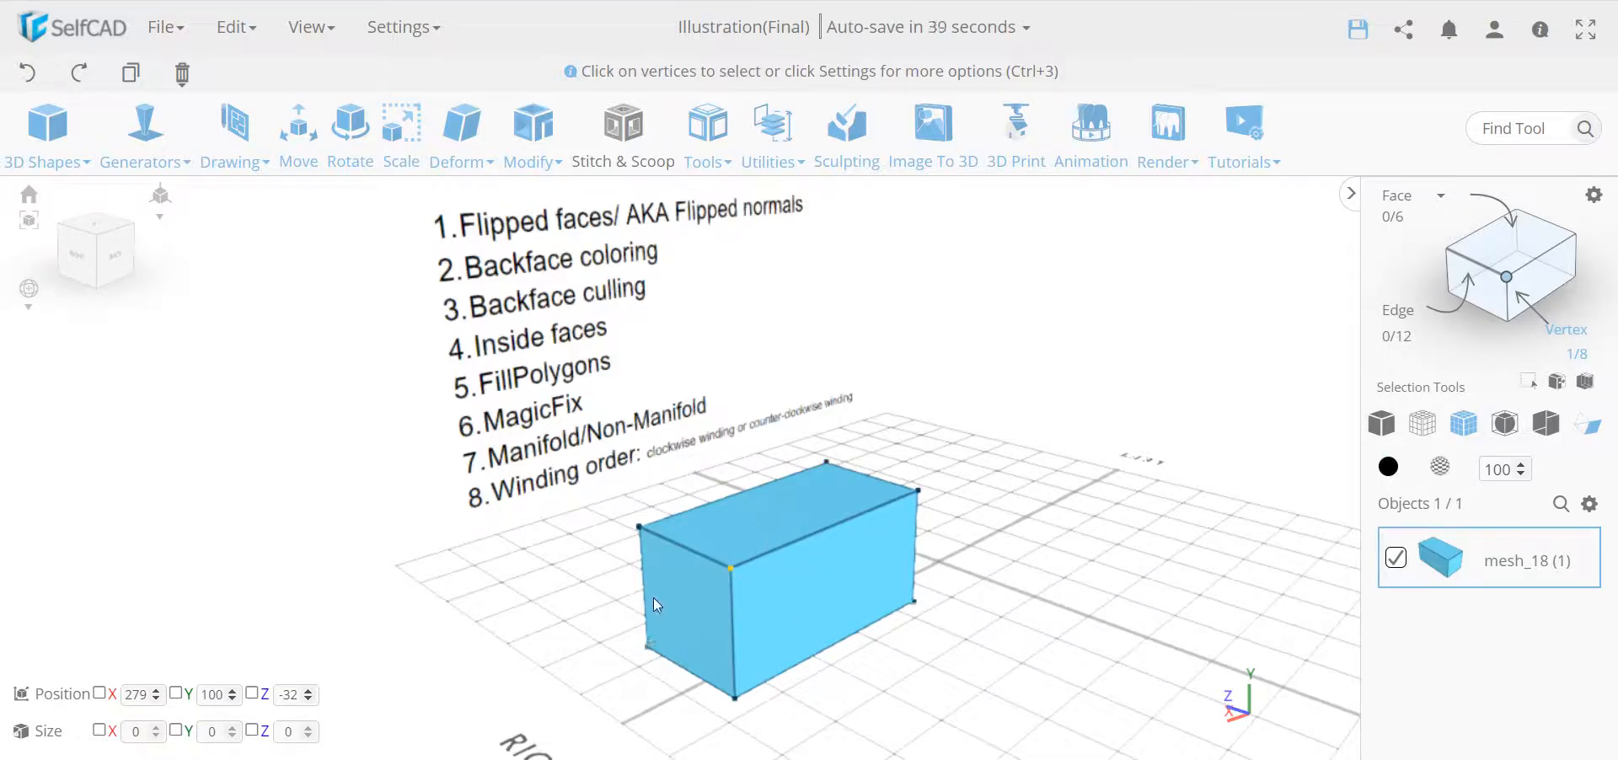
pyautogui.click(1388, 466)
pyautogui.click(1412, 505)
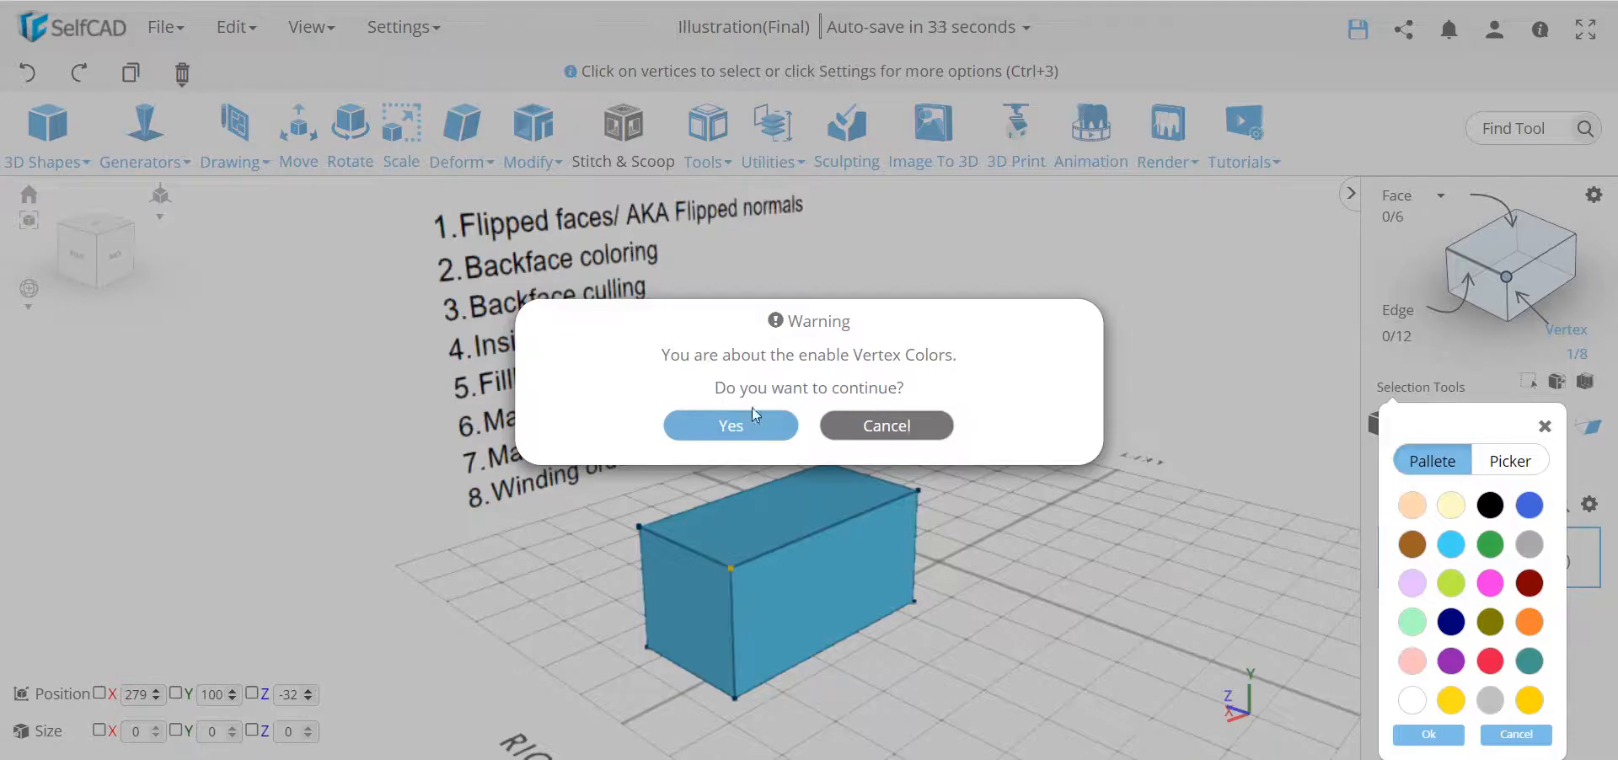
pyautogui.click(730, 425)
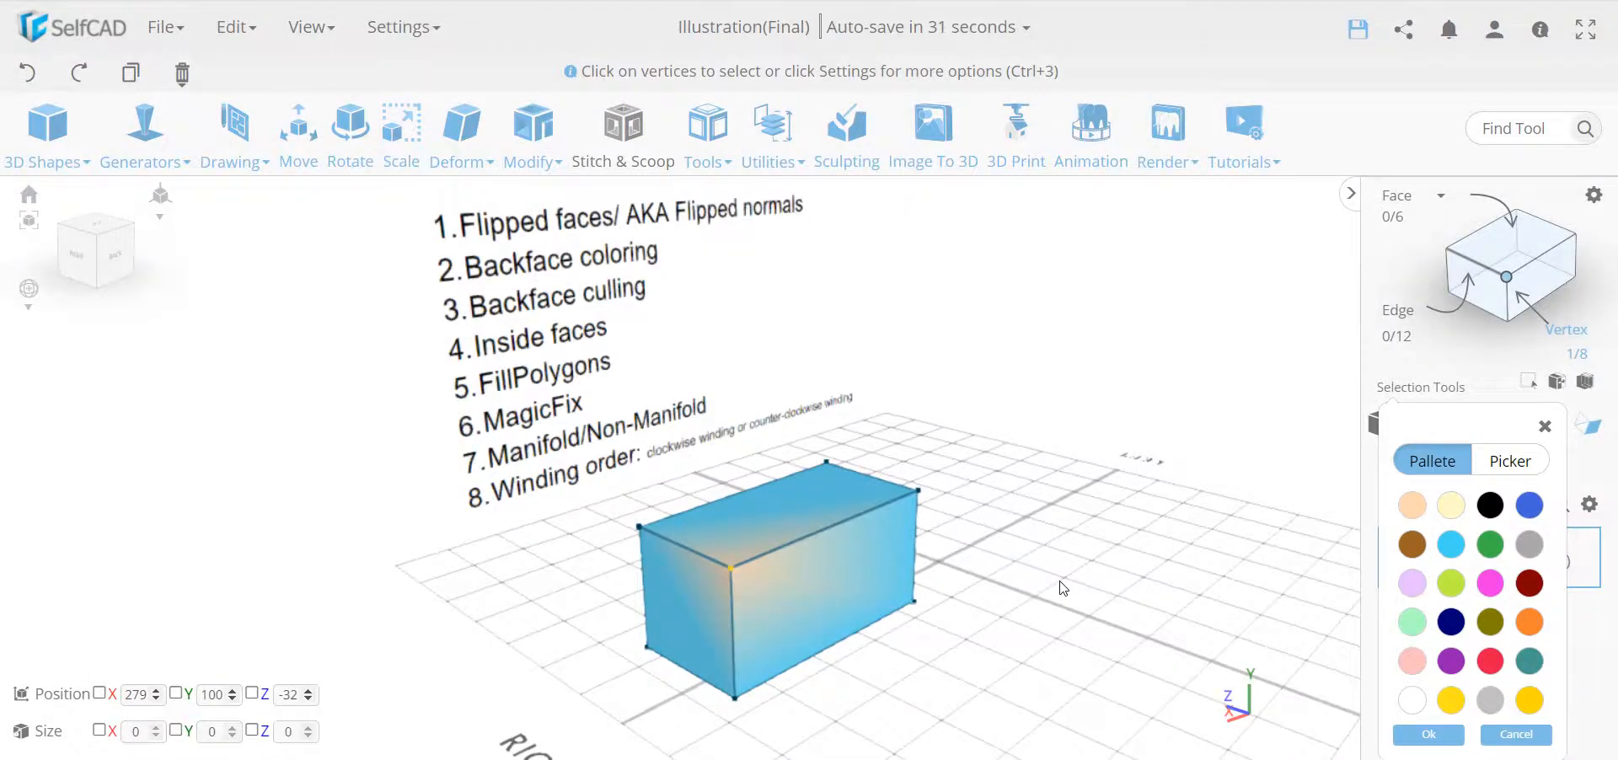
pyautogui.click(1429, 734)
pyautogui.doubleClick(743, 630)
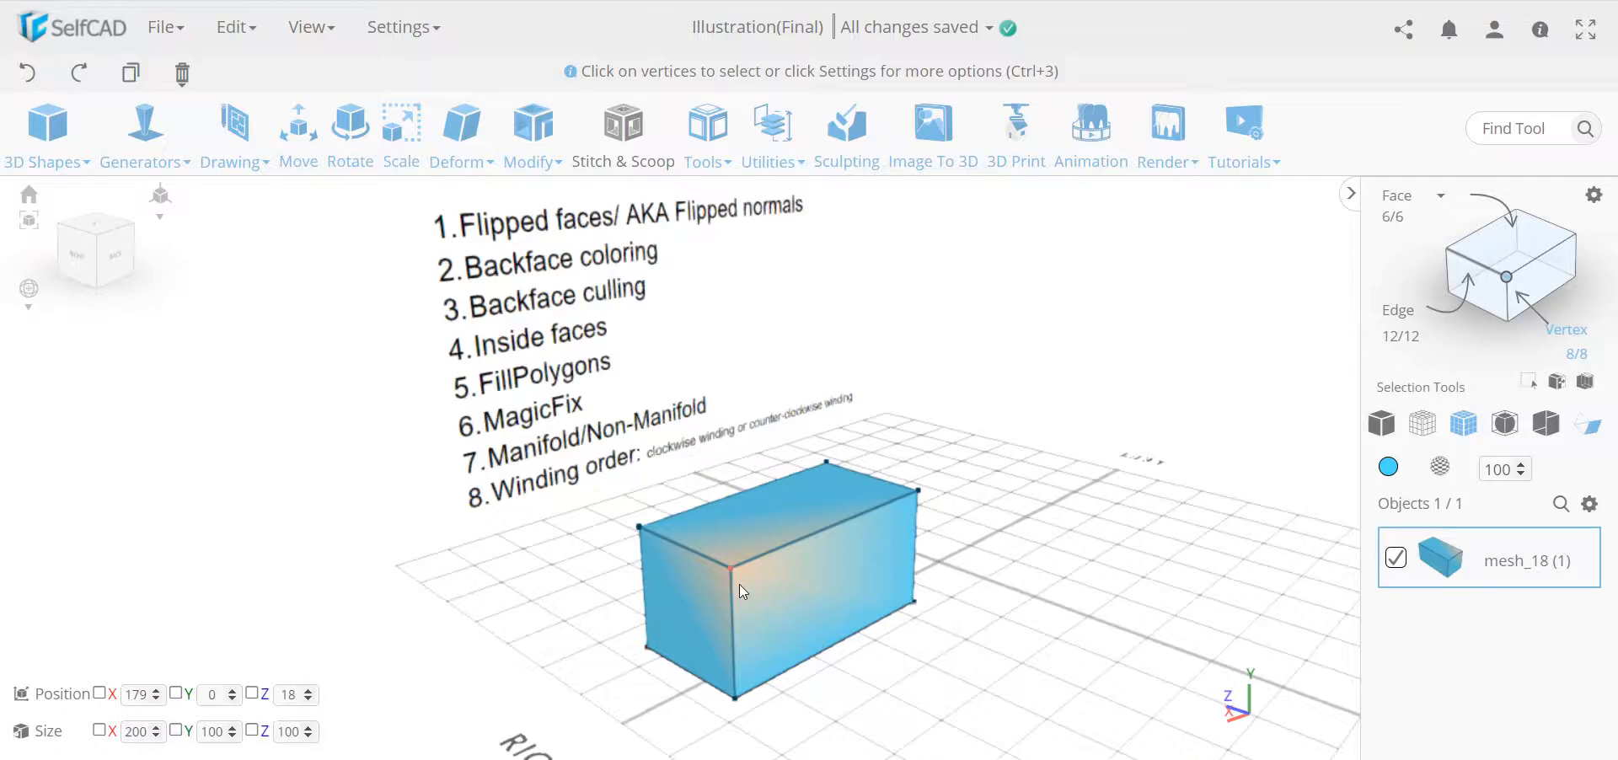
pyautogui.click(23, 81)
pyautogui.click(25, 83)
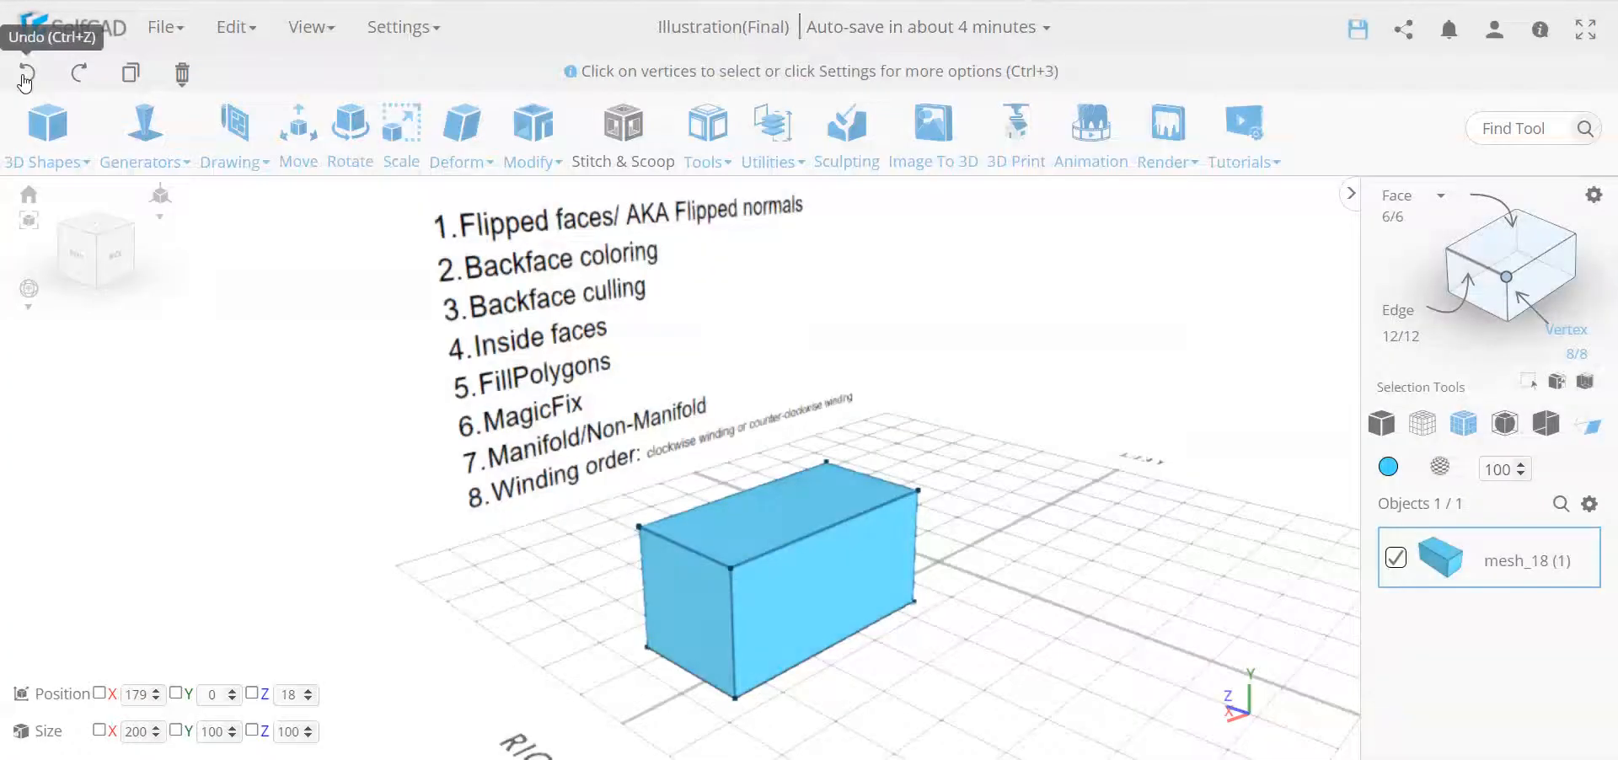
# Colour the box's long side face light peach, and select the whole object again.
pyautogui.click(1494, 253)
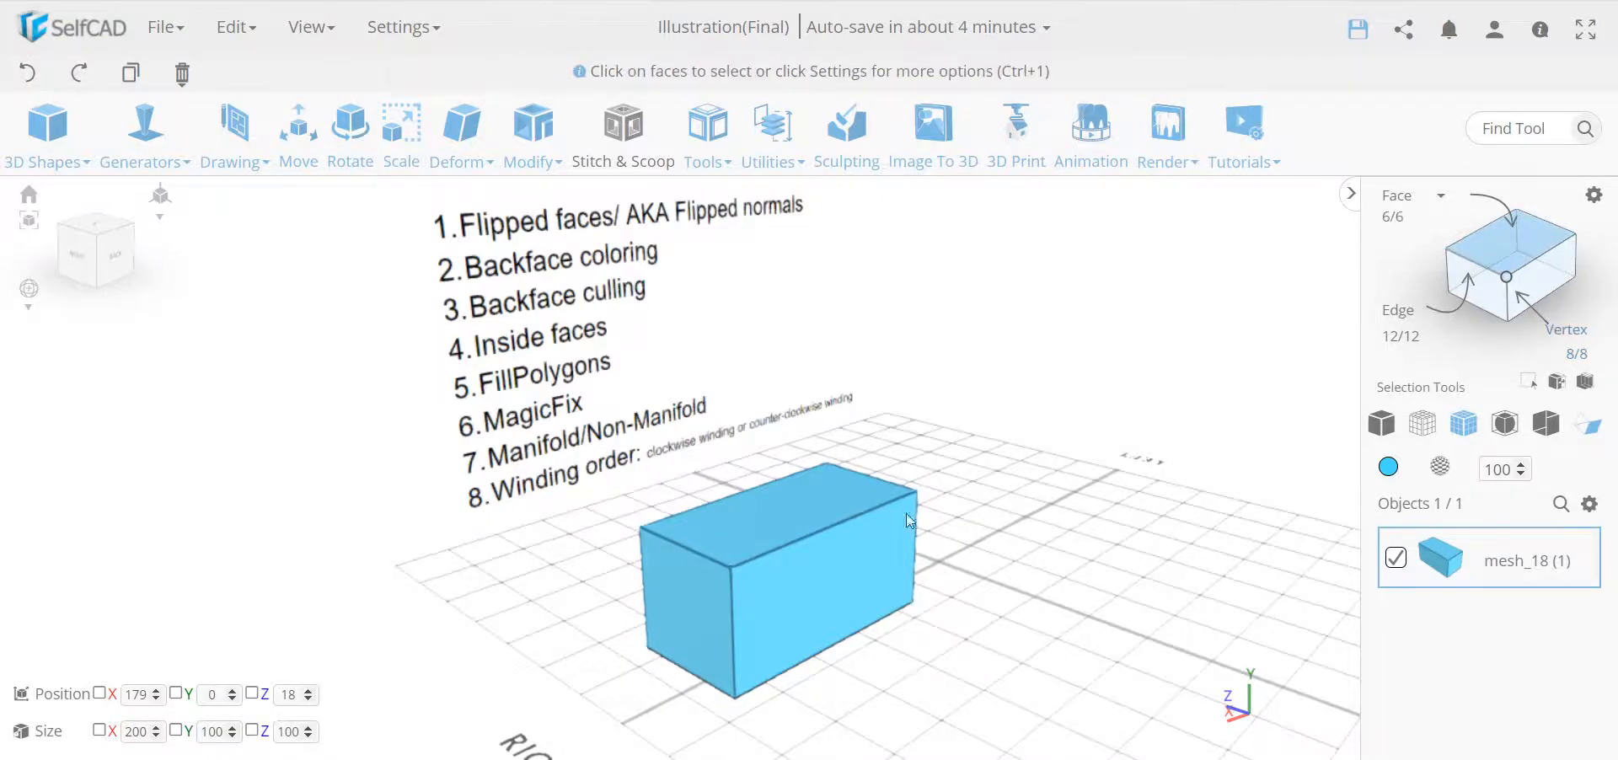
pyautogui.click(848, 564)
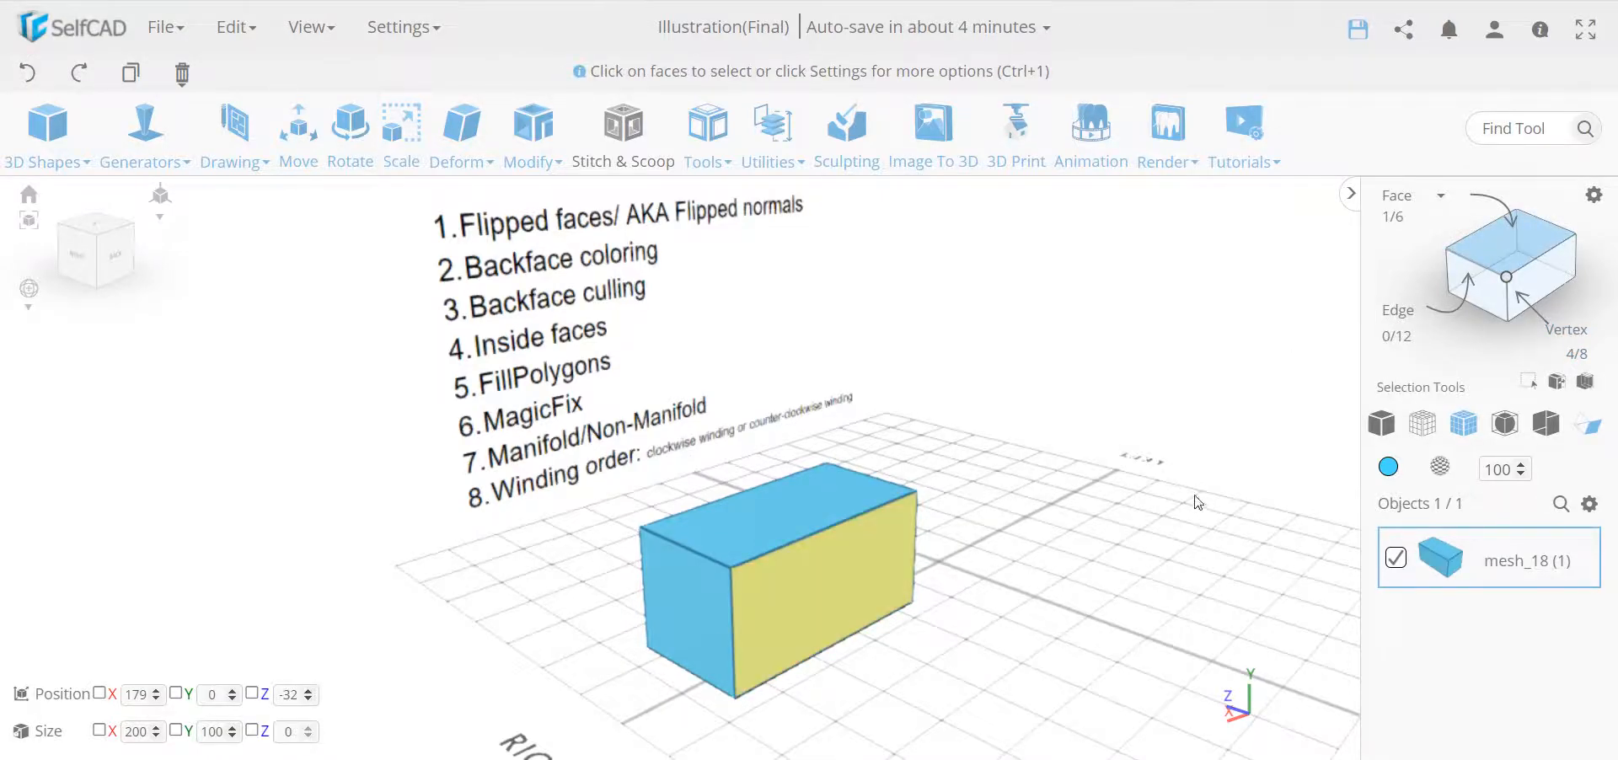
pyautogui.click(1388, 466)
pyautogui.click(1418, 516)
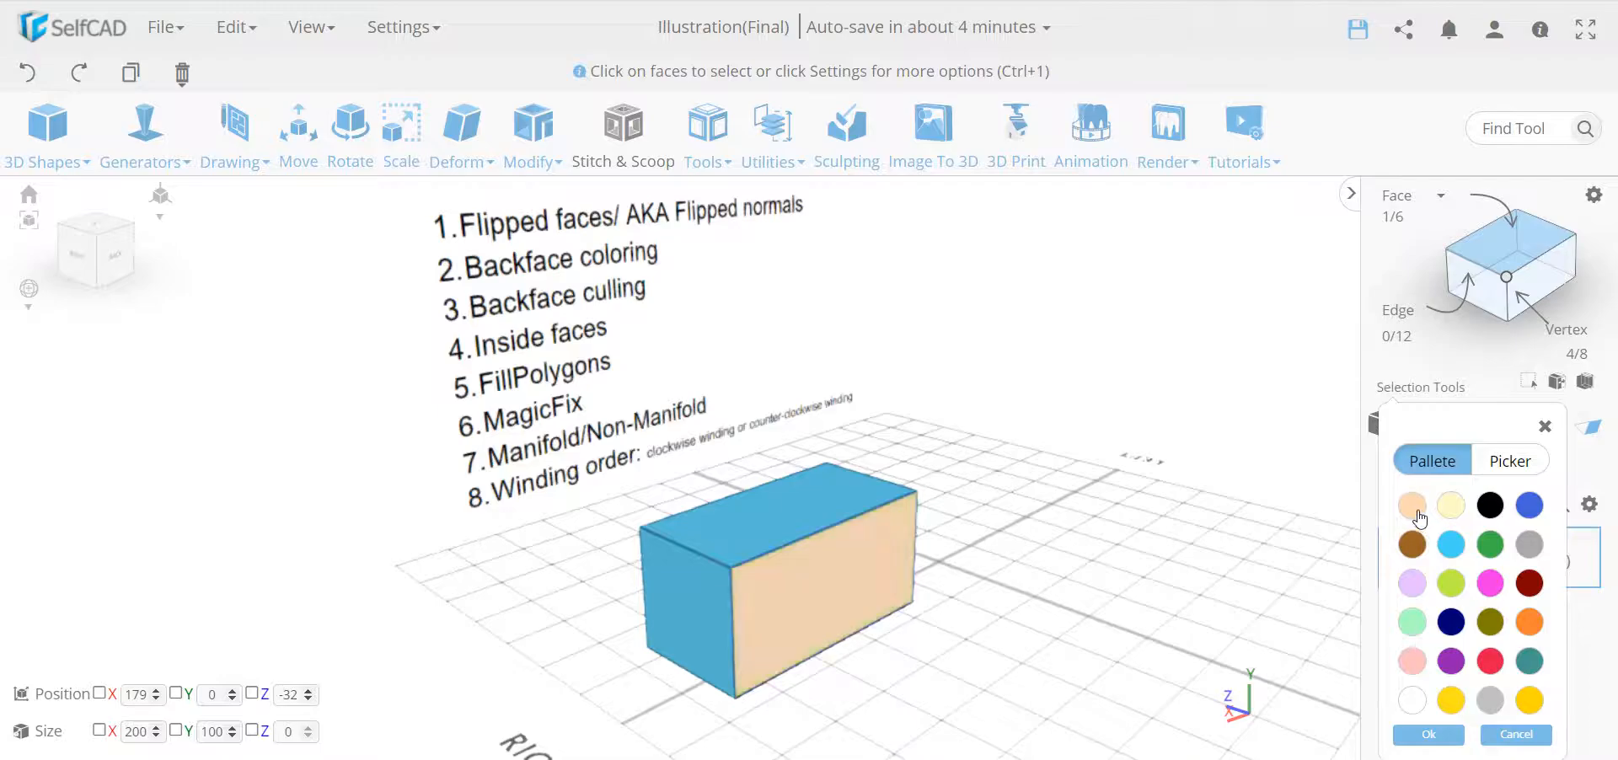
pyautogui.click(1429, 734)
pyautogui.hotkey('ctrl', 'a')
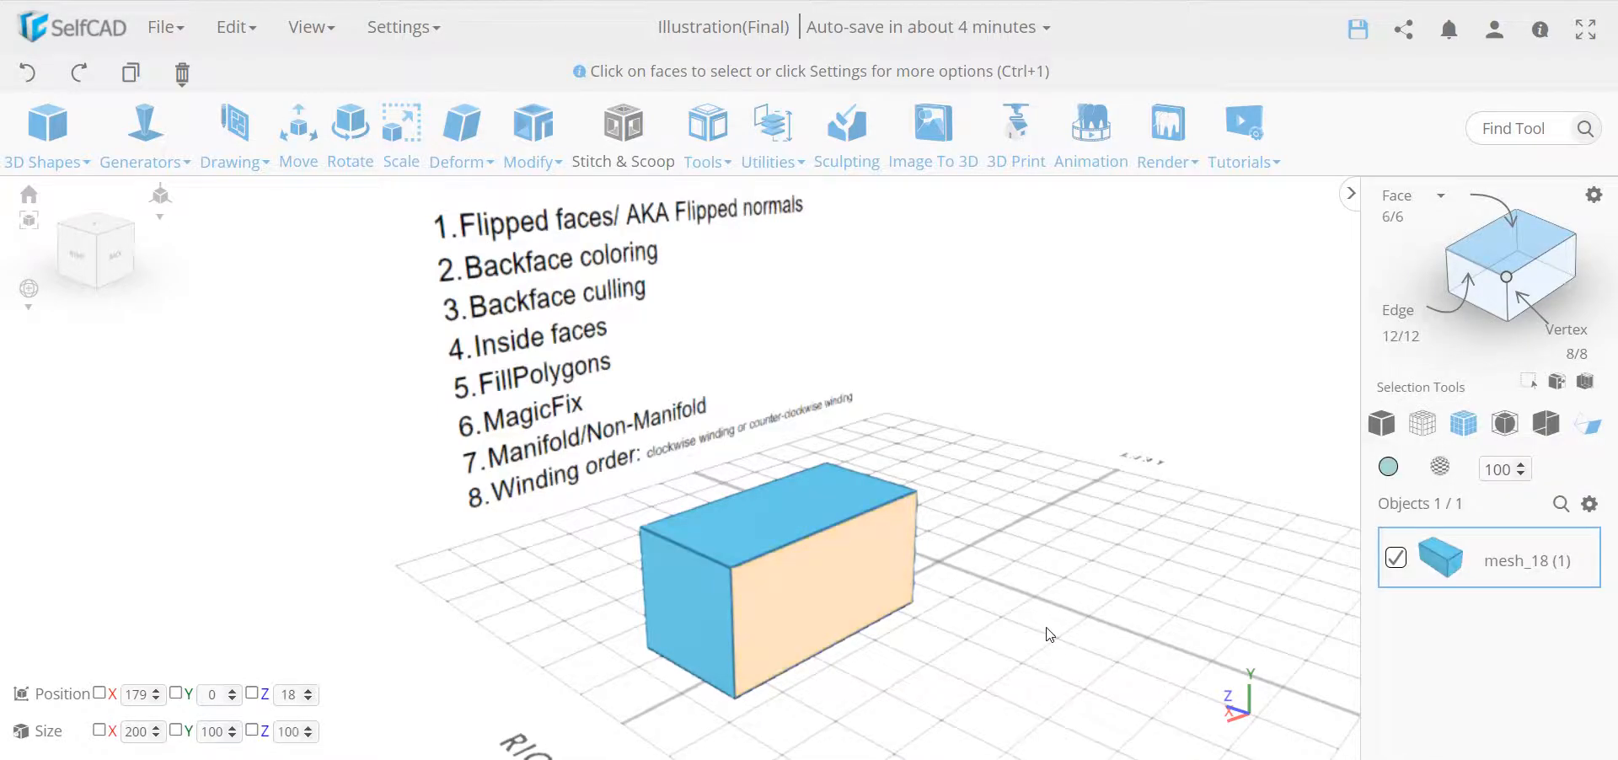
# Examine how the peach side face meets the top and end faces at their shared corner vertex.
pyautogui.moveTo(1003, 704); pyautogui.dragTo(943, 719)
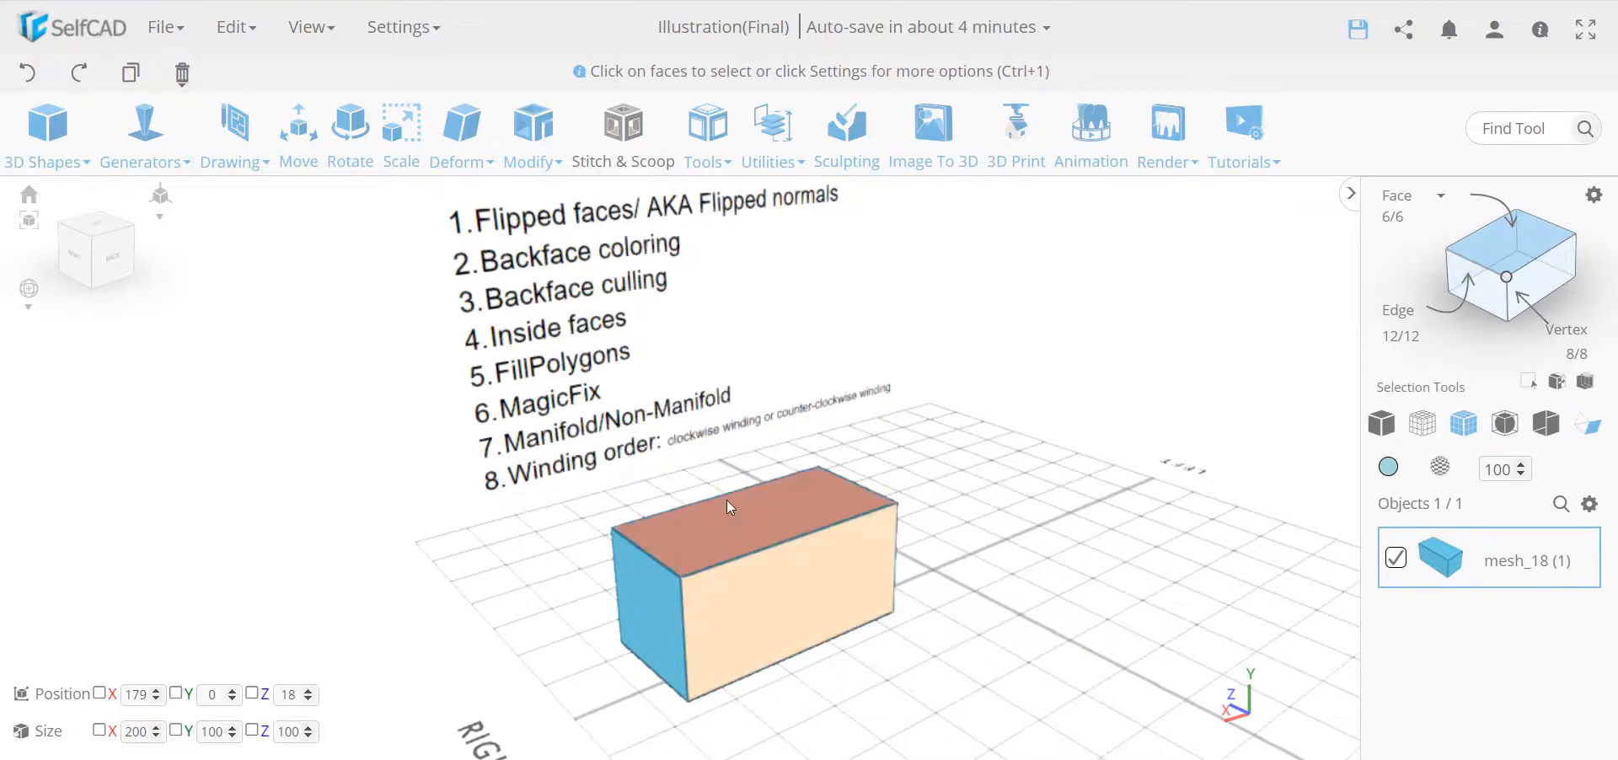
pyautogui.click(785, 544)
pyautogui.moveTo(998, 607); pyautogui.dragTo(1052, 611)
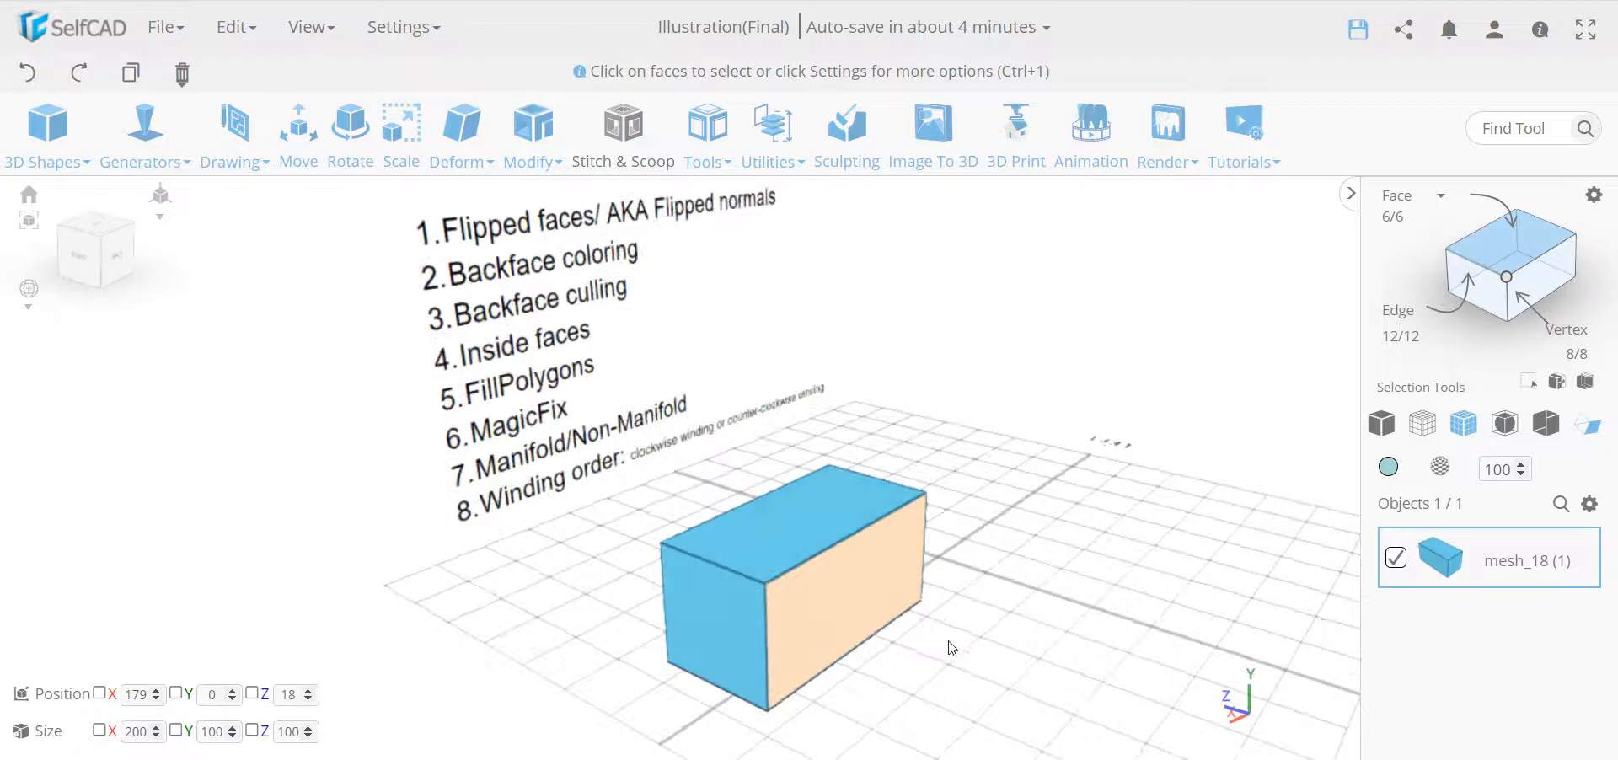
pyautogui.click(765, 585)
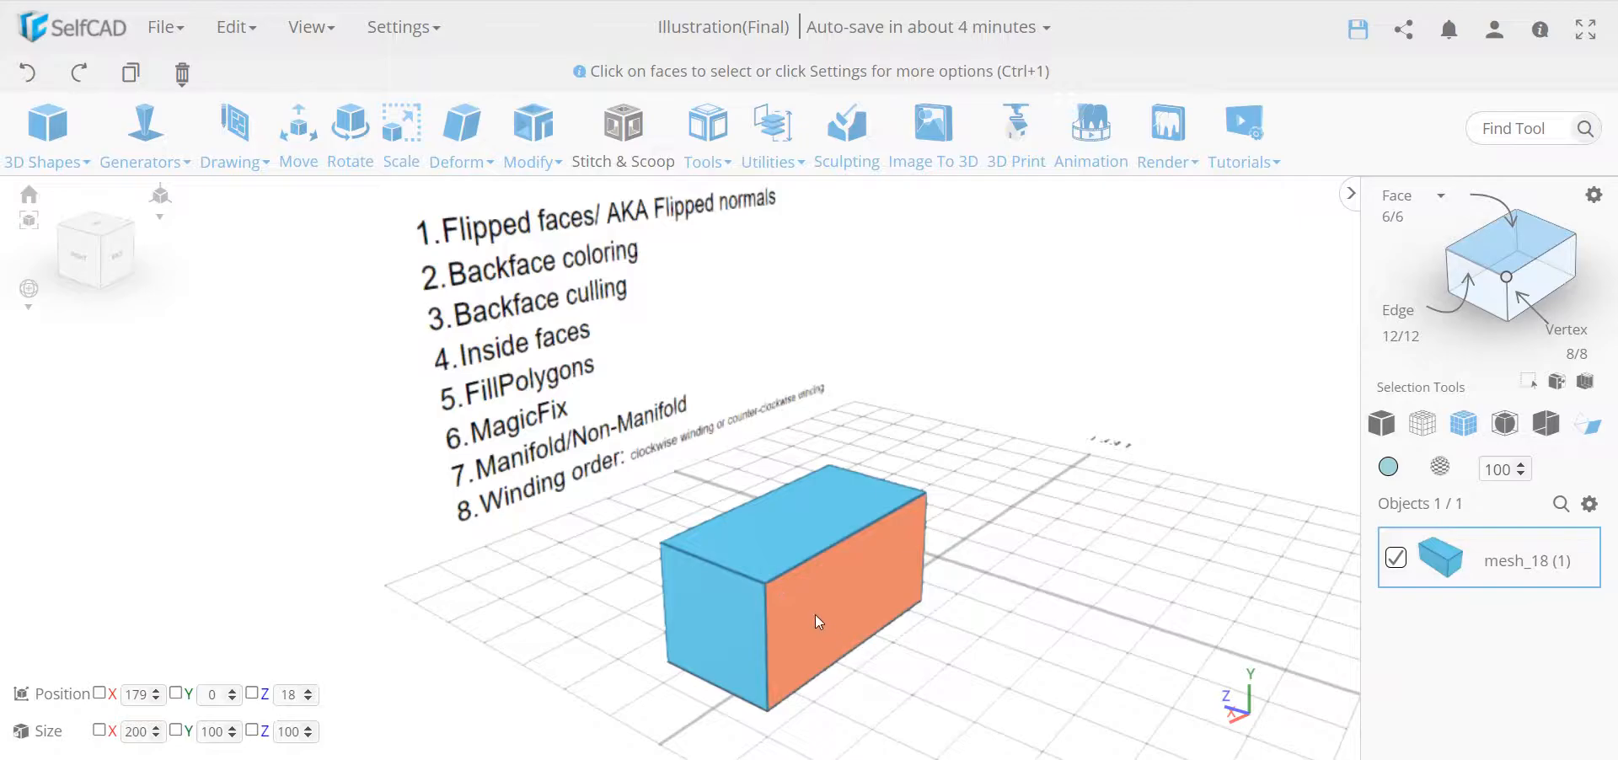
pyautogui.click(772, 591)
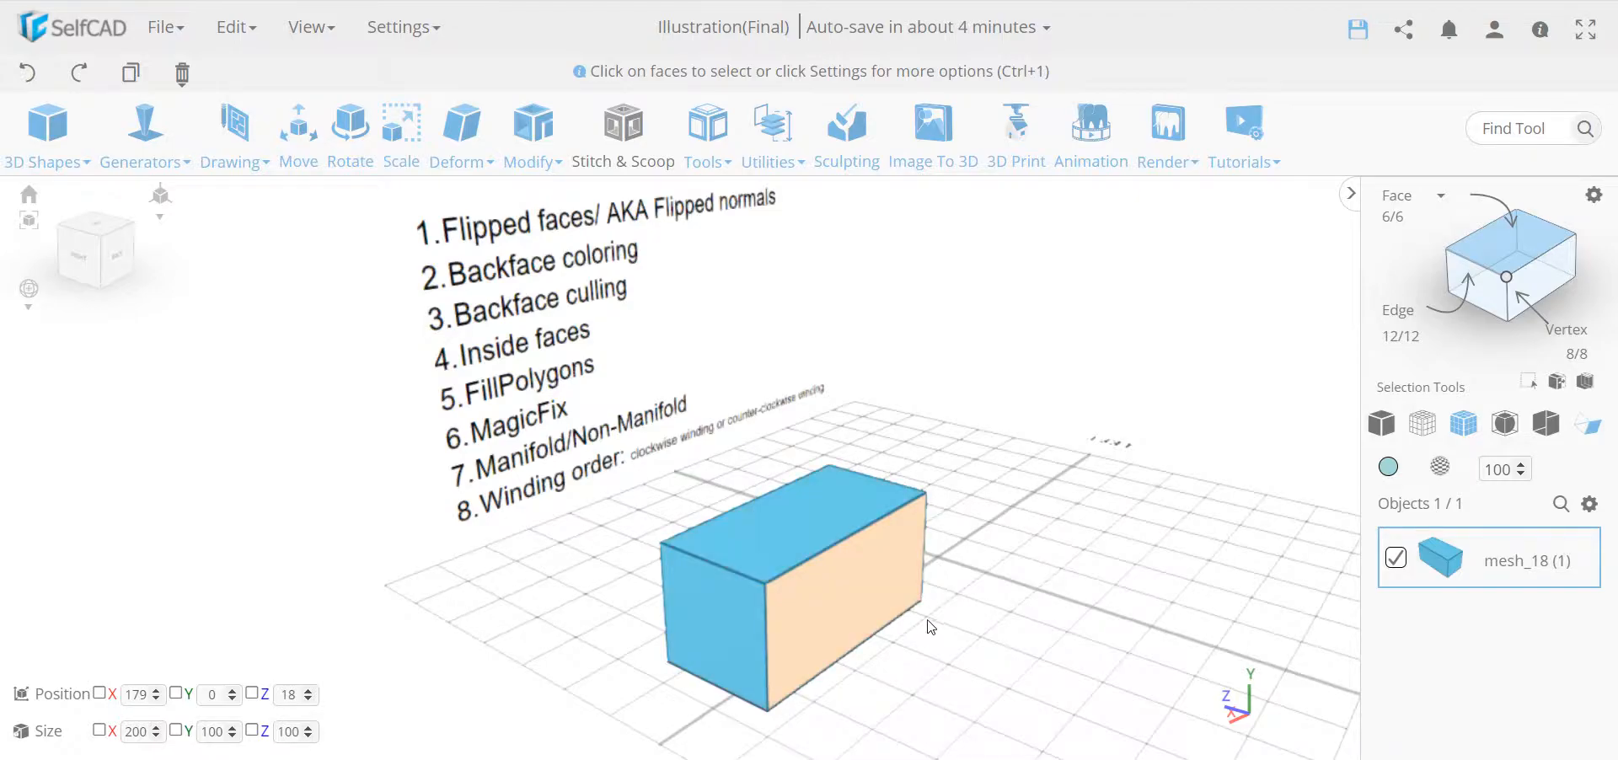
pyautogui.moveTo(979, 652); pyautogui.dragTo(874, 646)
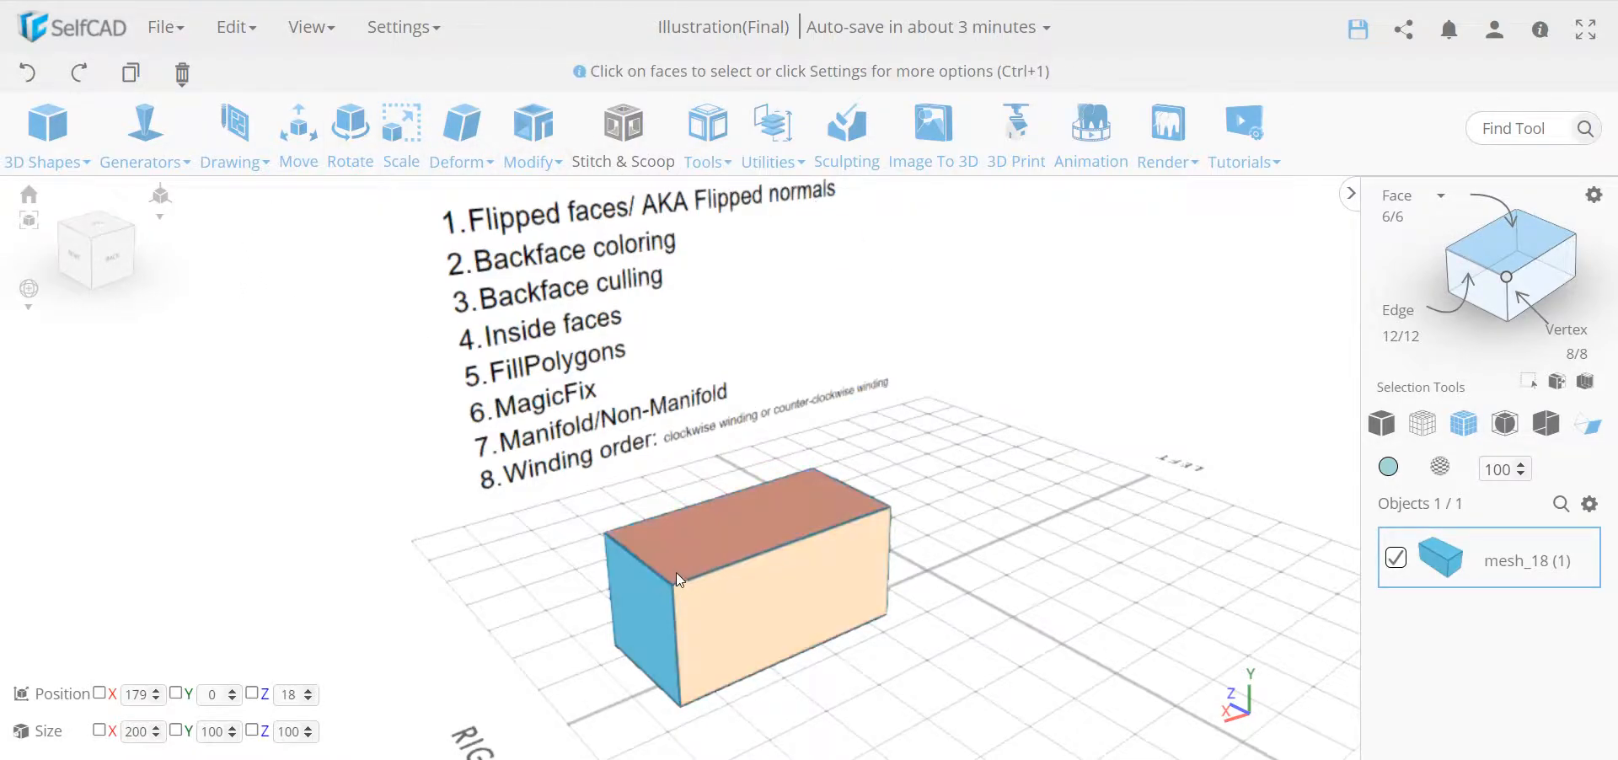
pyautogui.moveTo(961, 516); pyautogui.dragTo(1164, 563)
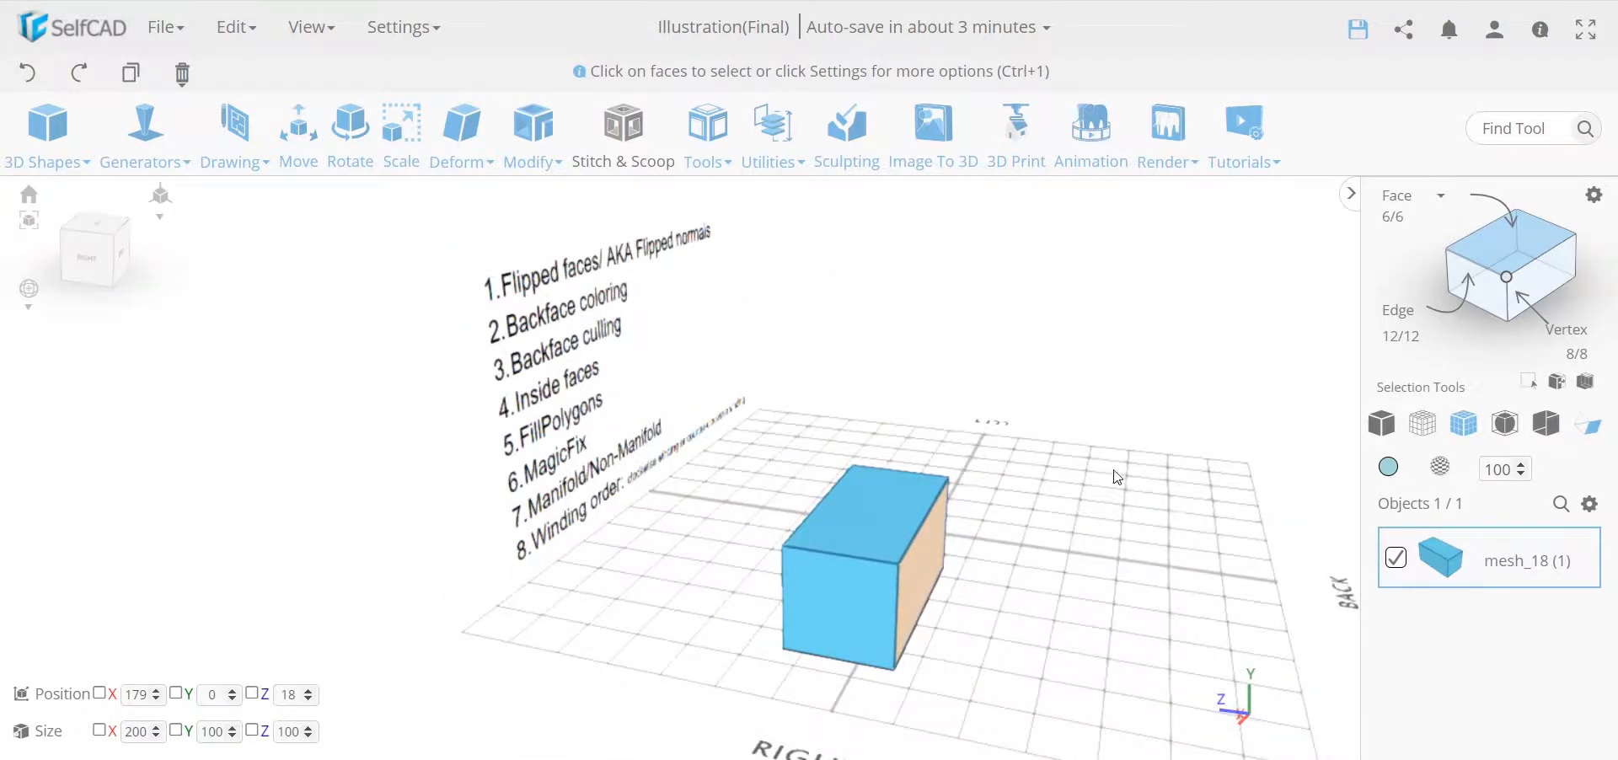
# Collapse the box's top face into a ridge by setting its Z size to 0.
pyautogui.click(887, 509)
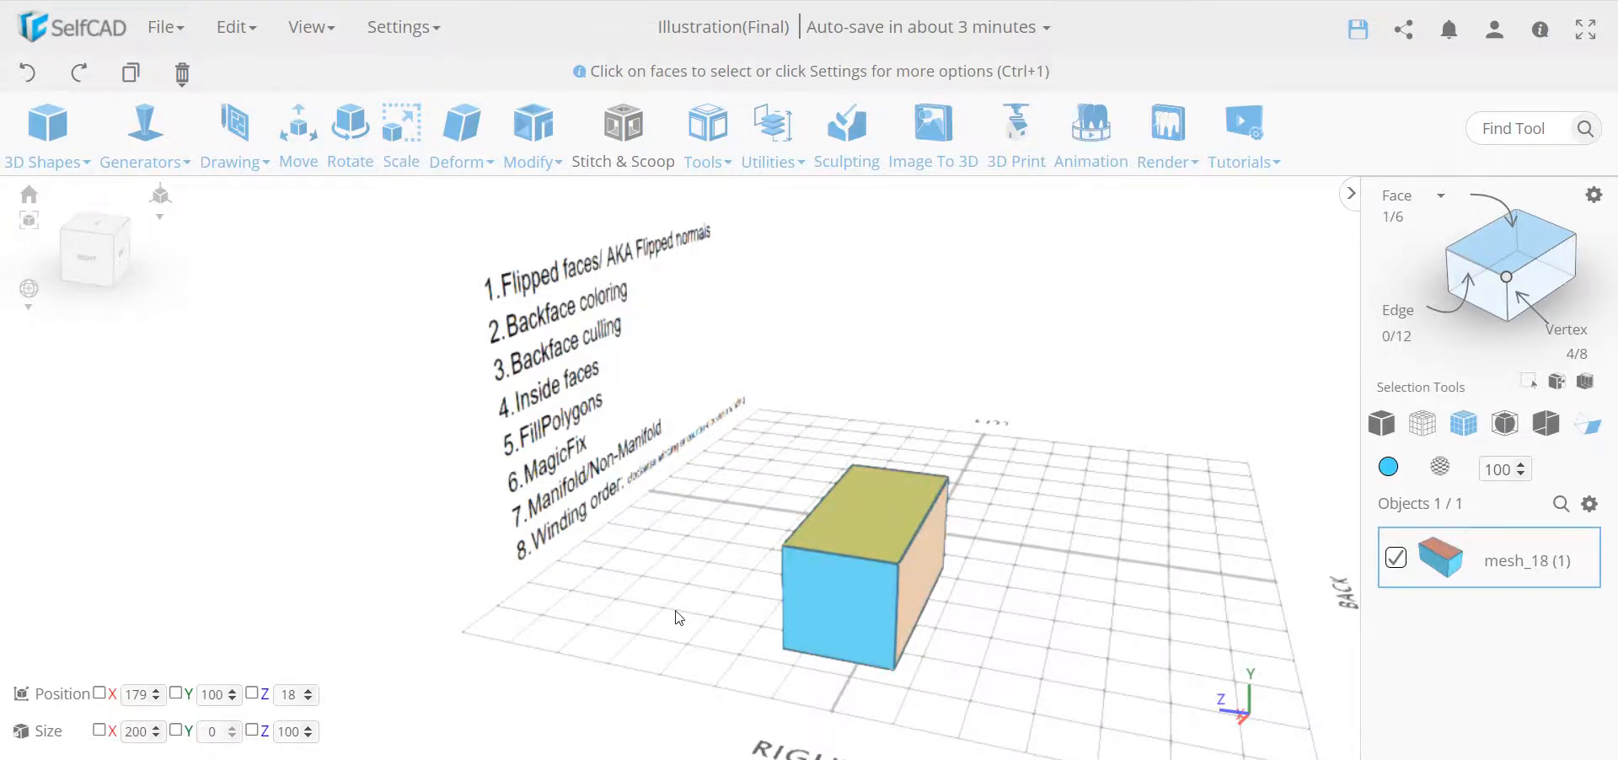
pyautogui.moveTo(608, 597); pyautogui.dragTo(678, 571)
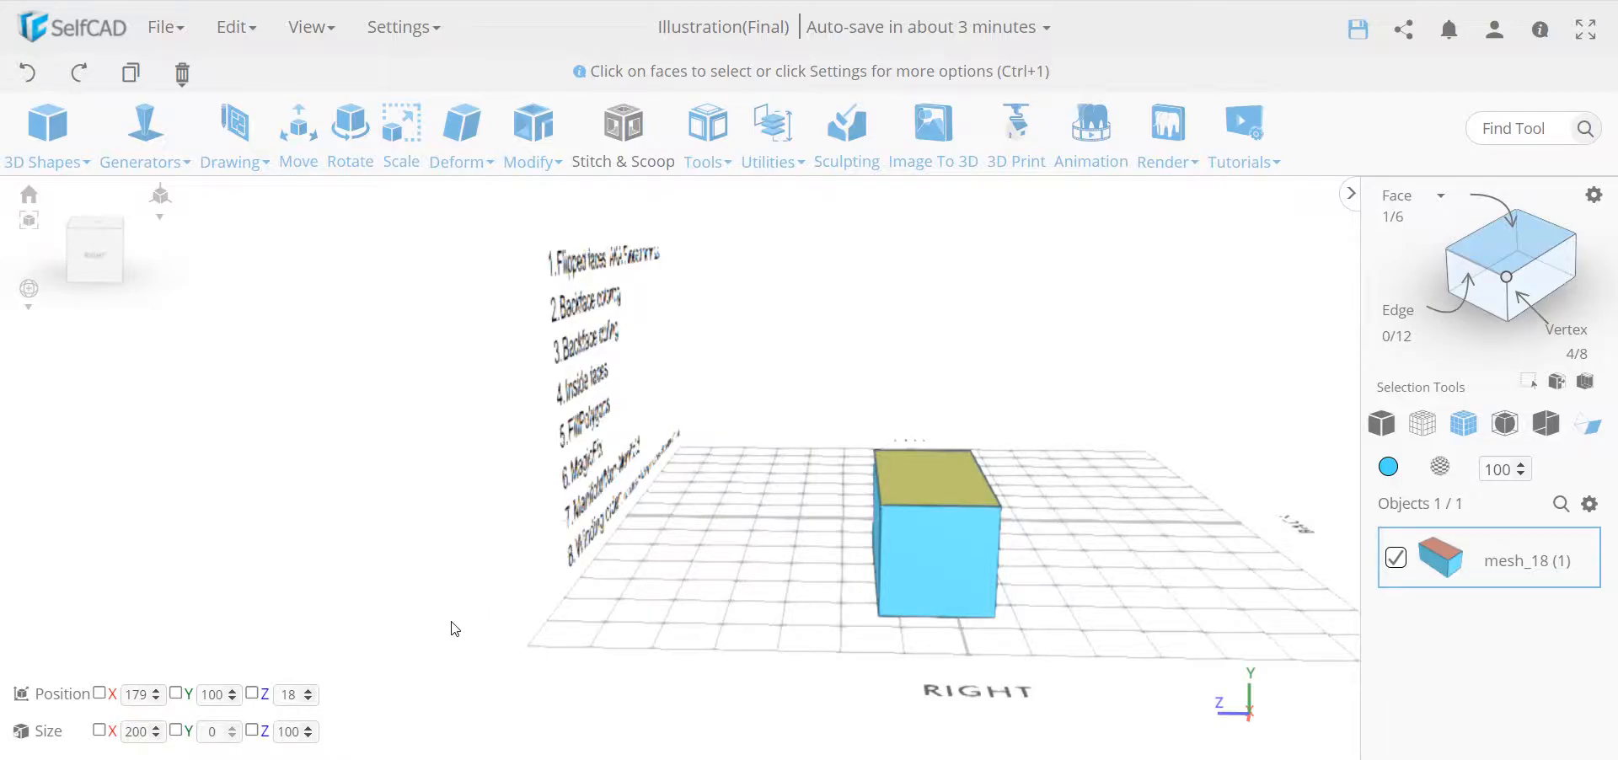
pyautogui.doubleClick(288, 732)
pyautogui.write('0')
pyautogui.press('Return')
# Inspect the collapsed ridge of the prism up close and from several angles, with the whole object selected.
pyautogui.moveTo(711, 586); pyautogui.dragTo(579, 600)
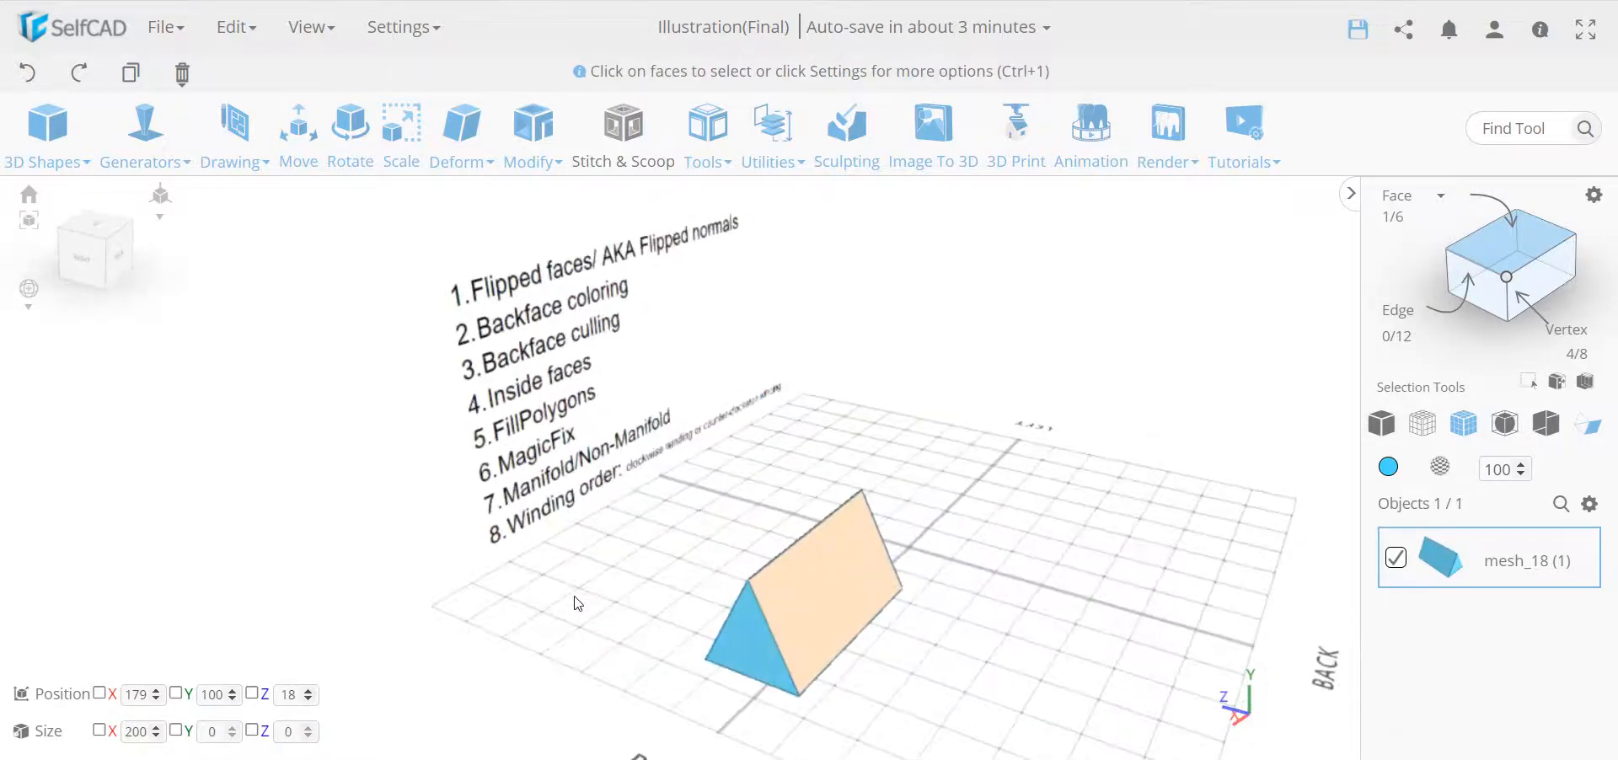
pyautogui.scroll(5, 709, 541)
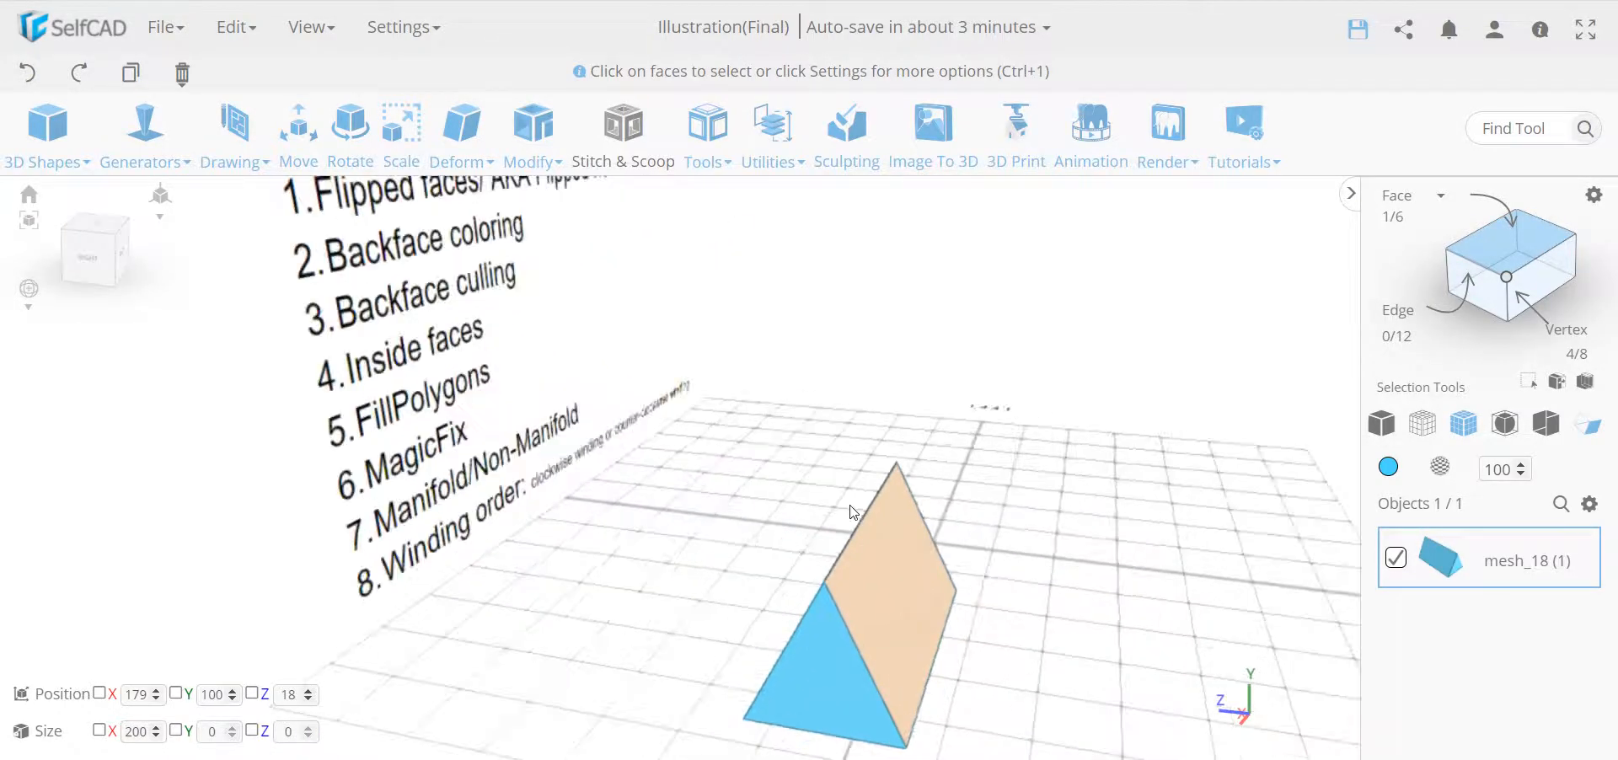
pyautogui.moveTo(710, 542); pyautogui.dragTo(687, 559)
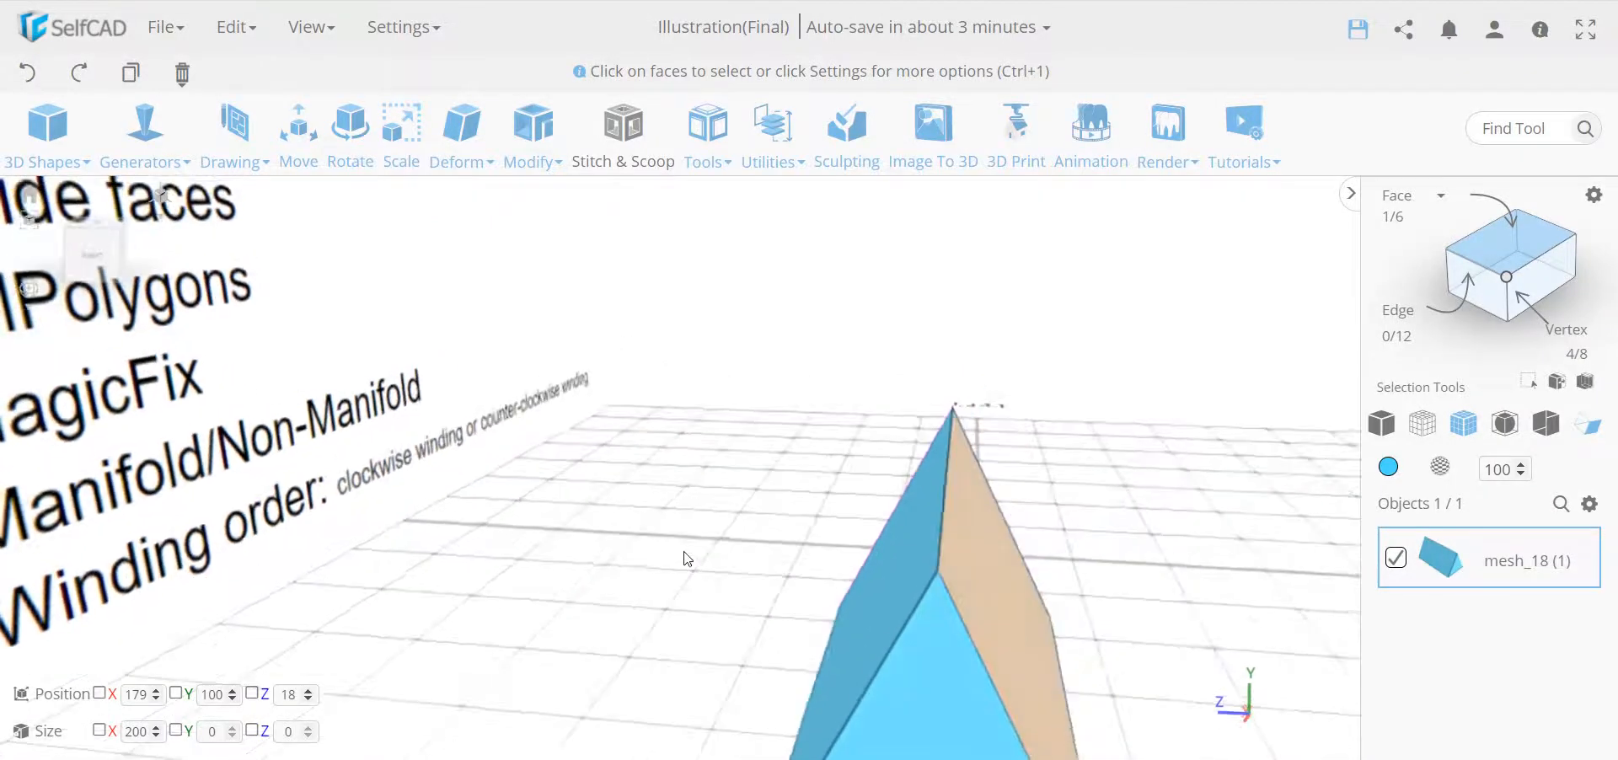
pyautogui.moveTo(901, 496); pyautogui.dragTo(1125, 373)
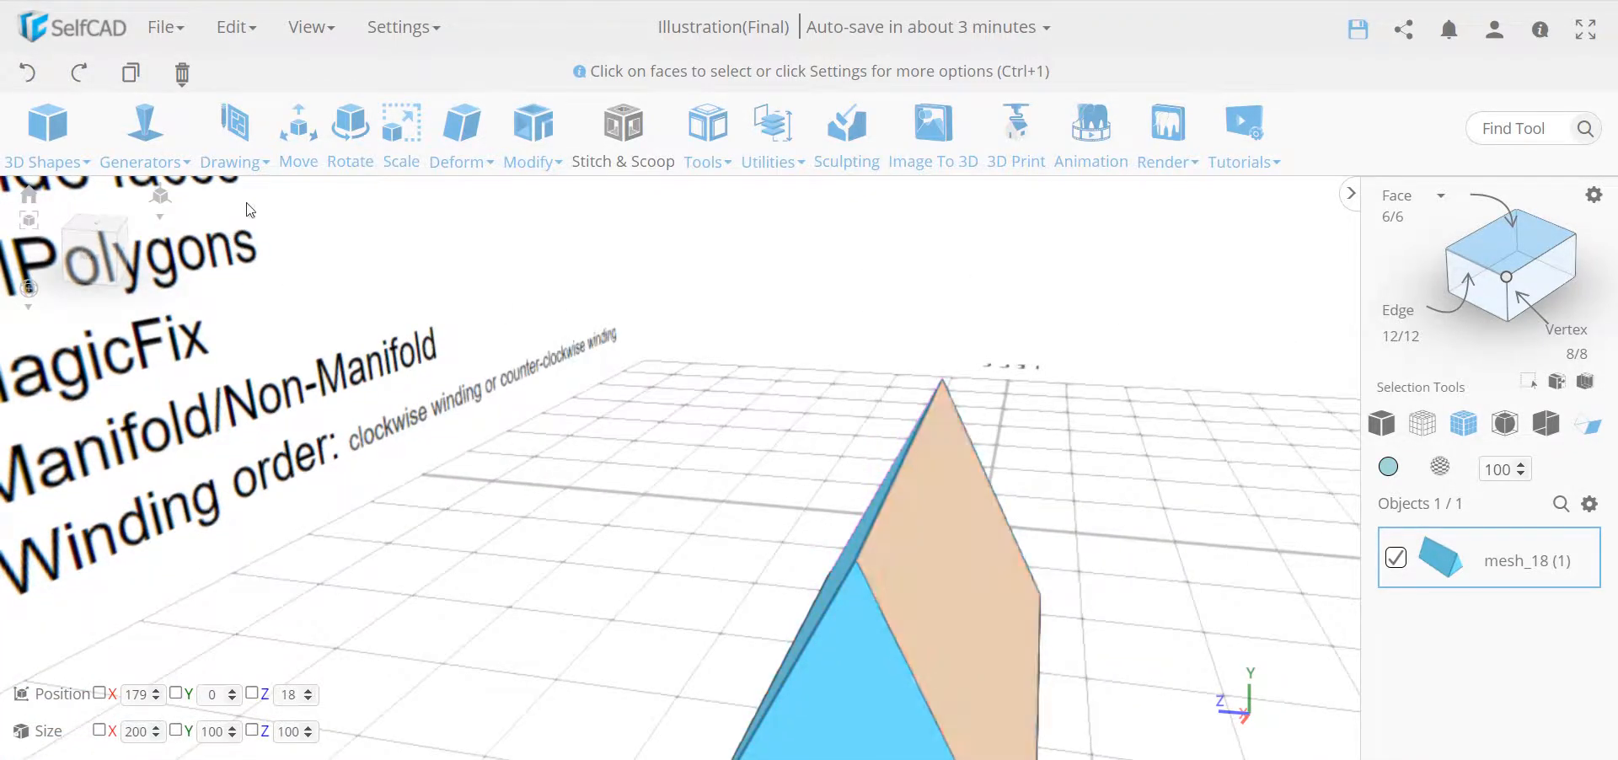
pyautogui.scroll(2, 878, 479)
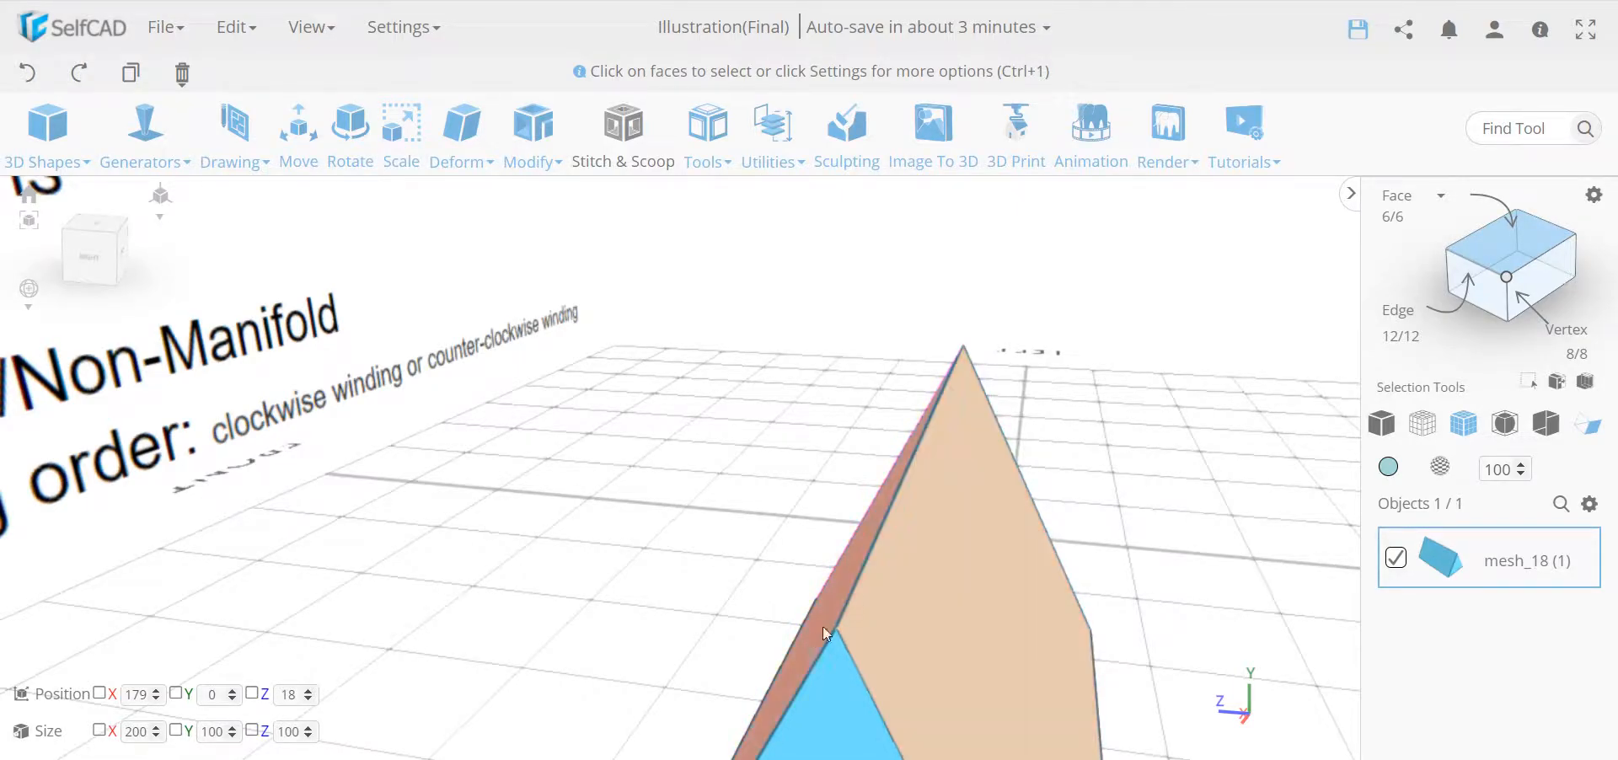
pyautogui.scroll(-2, 736, 529)
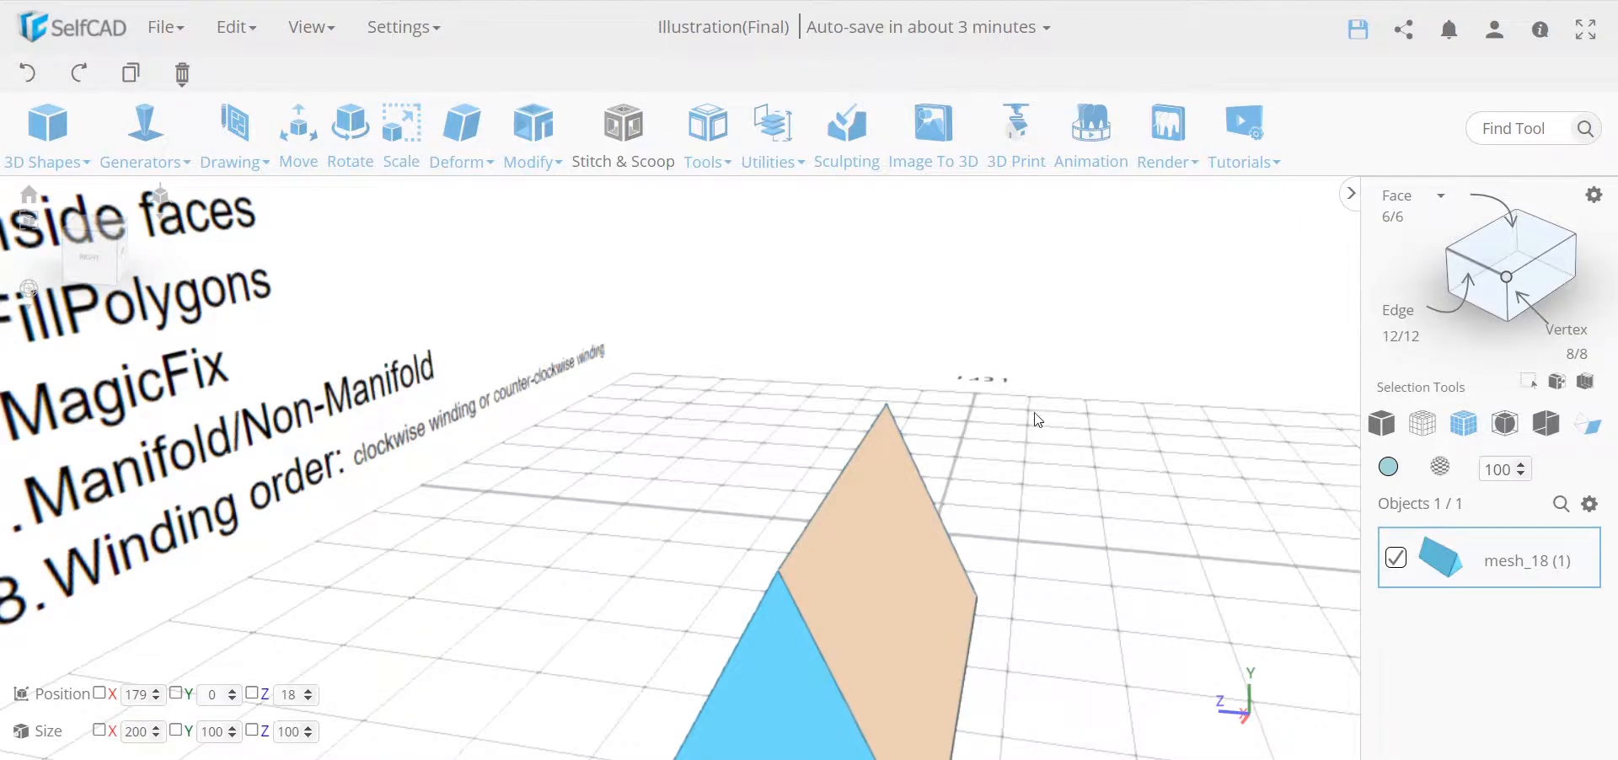
pyautogui.scroll(-3, 1037, 420)
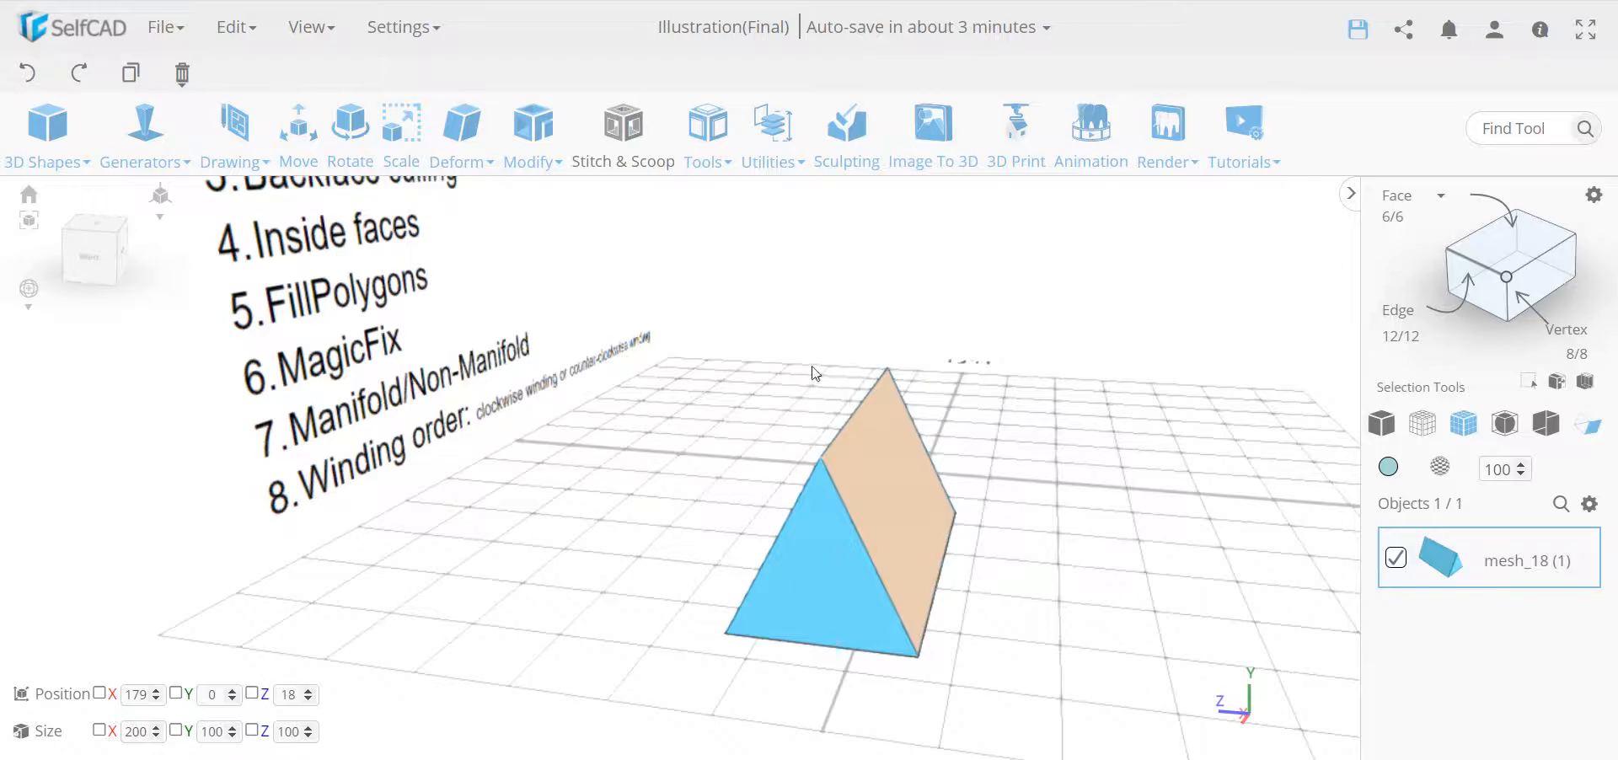
# Clean the prism's geometry with Geom Clean, using Remove Duplicates and Remove Inner Faces.
pyautogui.click(708, 152)
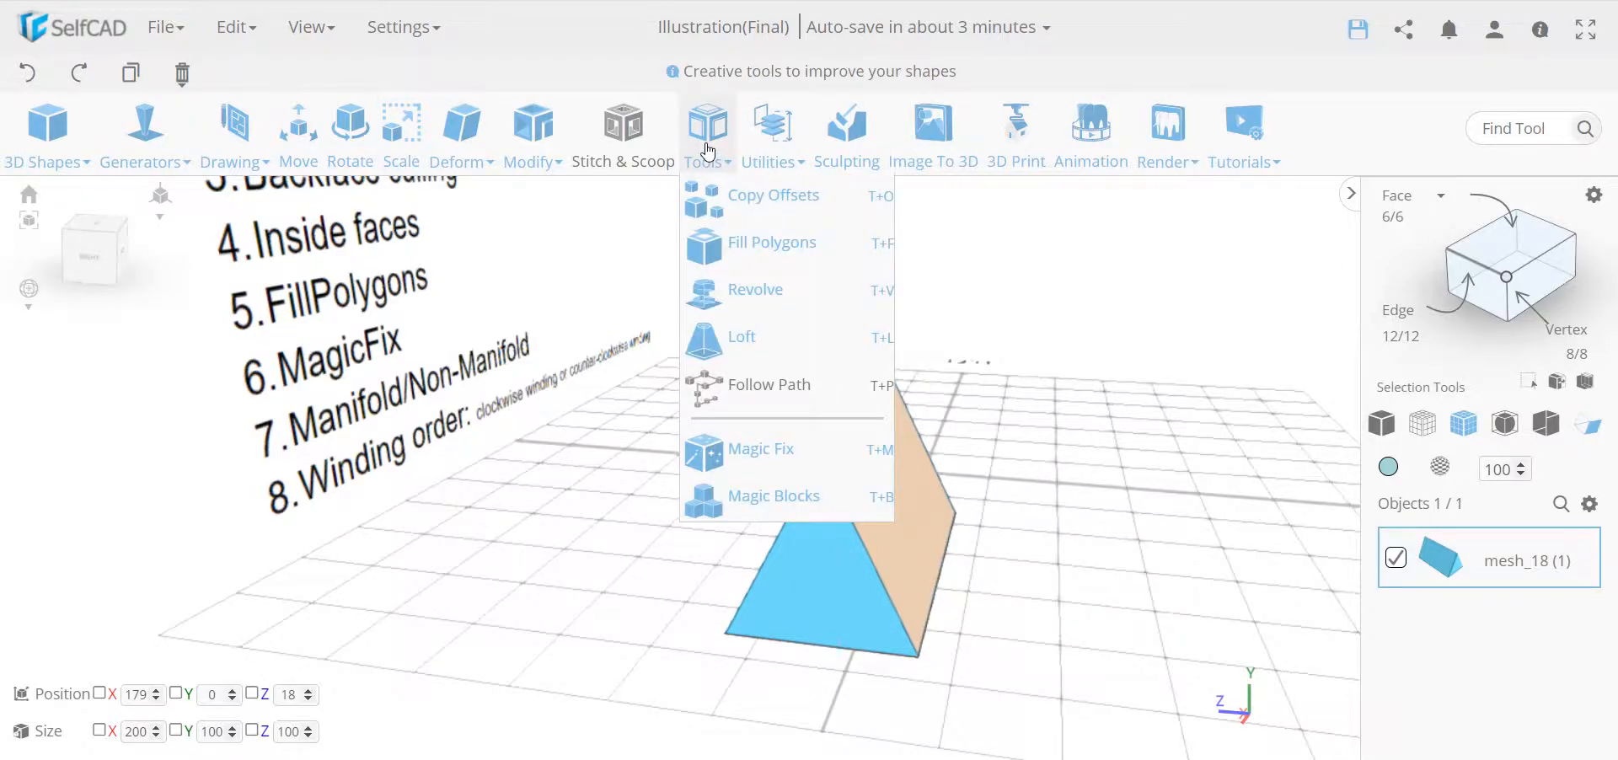
pyautogui.click(771, 156)
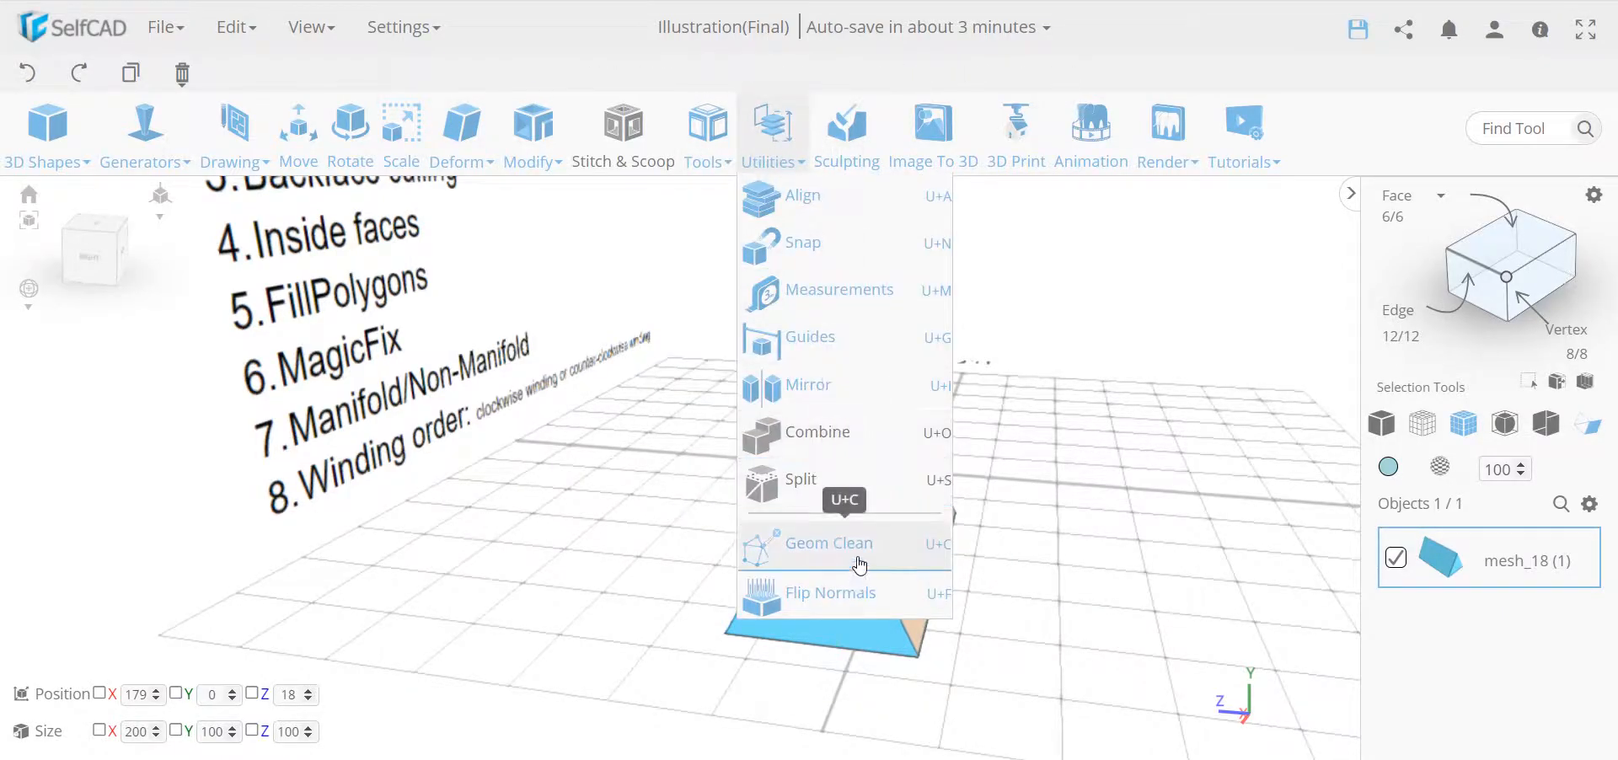
pyautogui.click(863, 561)
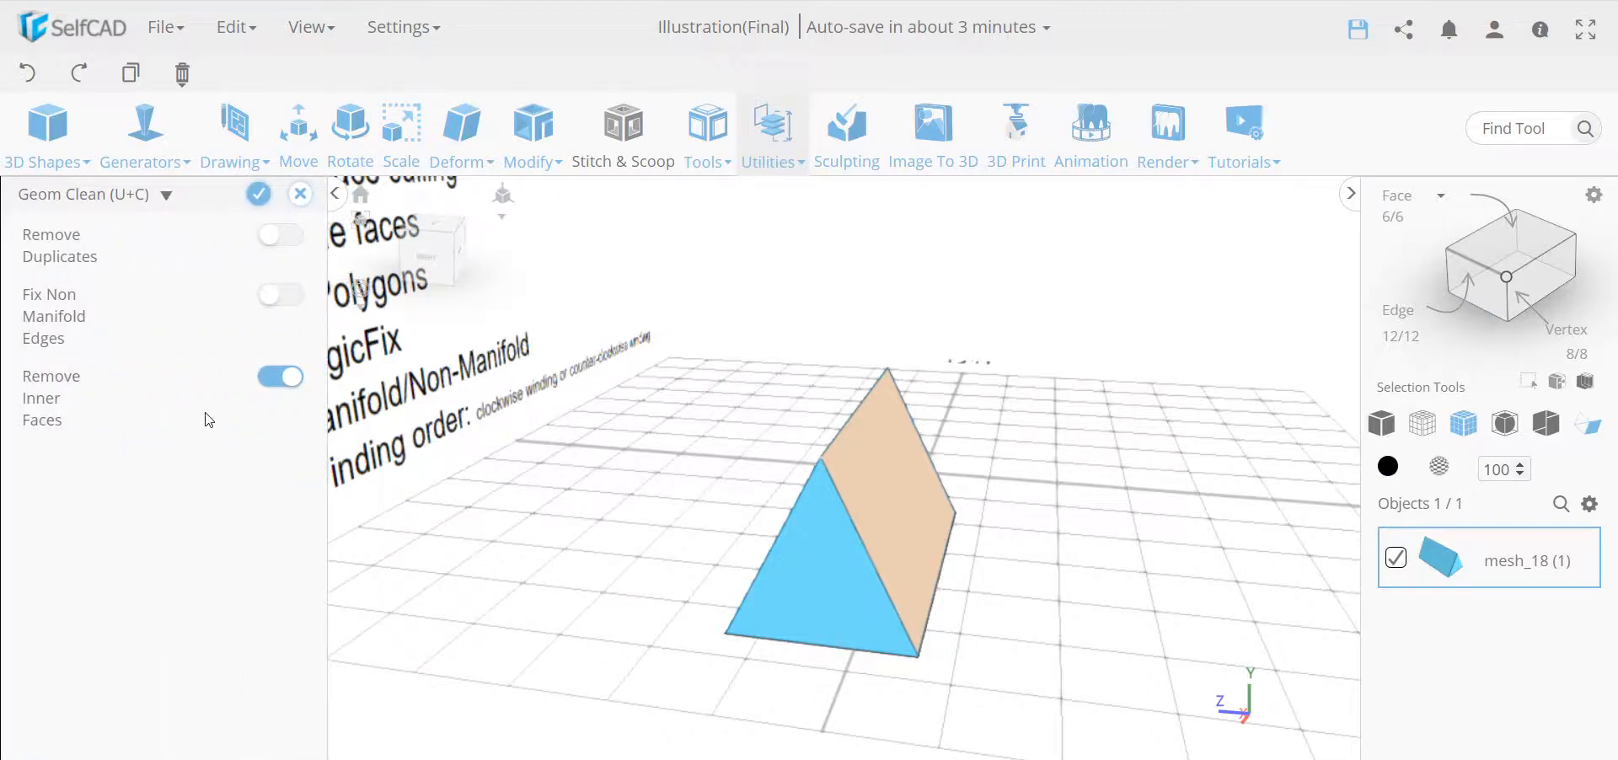
pyautogui.click(287, 236)
pyautogui.click(258, 199)
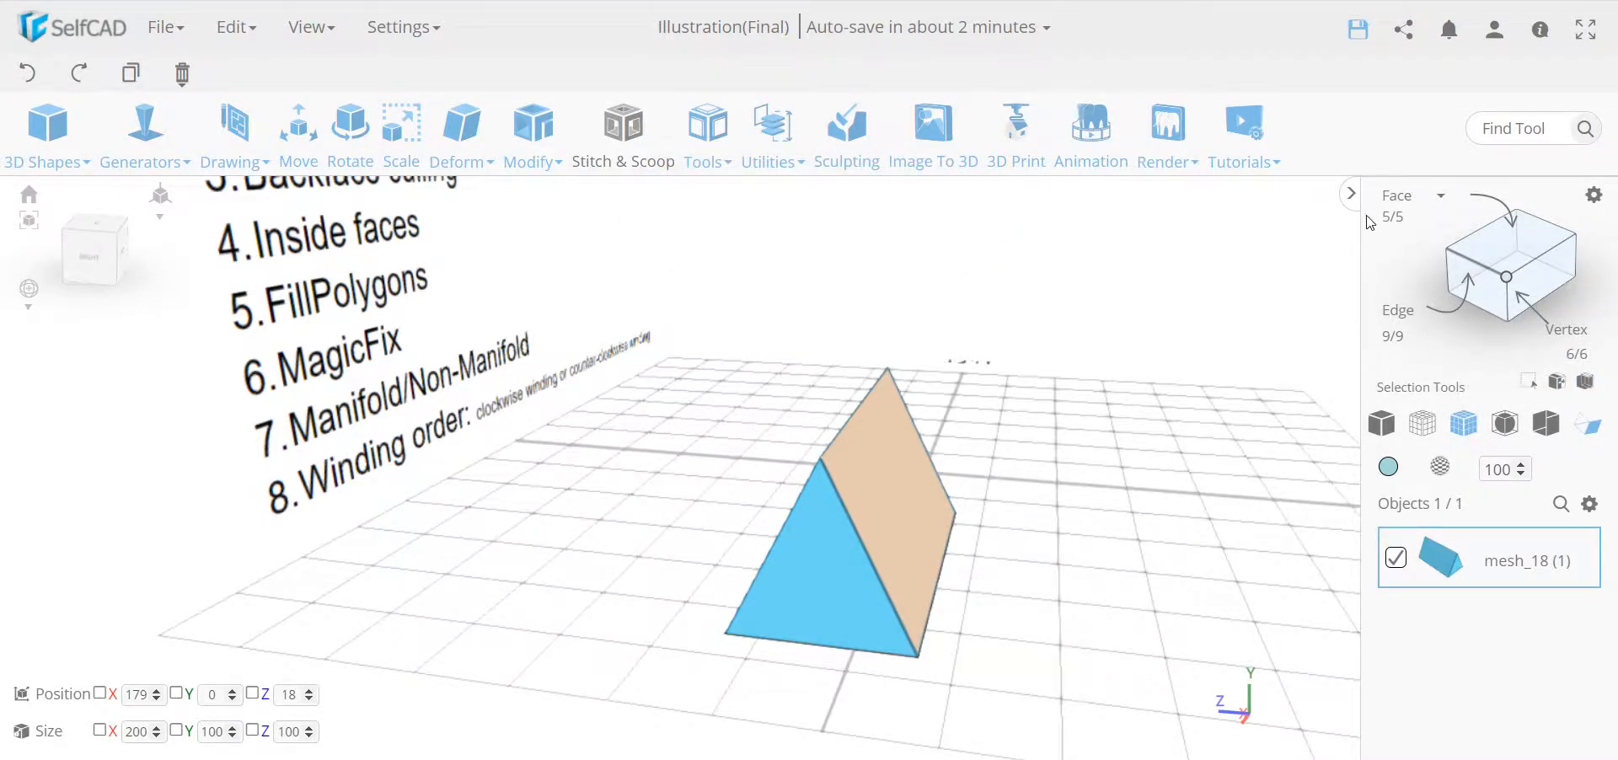
# Examine the cleaned prism's blue and peach faces around its ridge from several angles, up close and from a distance.
pyautogui.moveTo(802, 471); pyautogui.dragTo(653, 463)
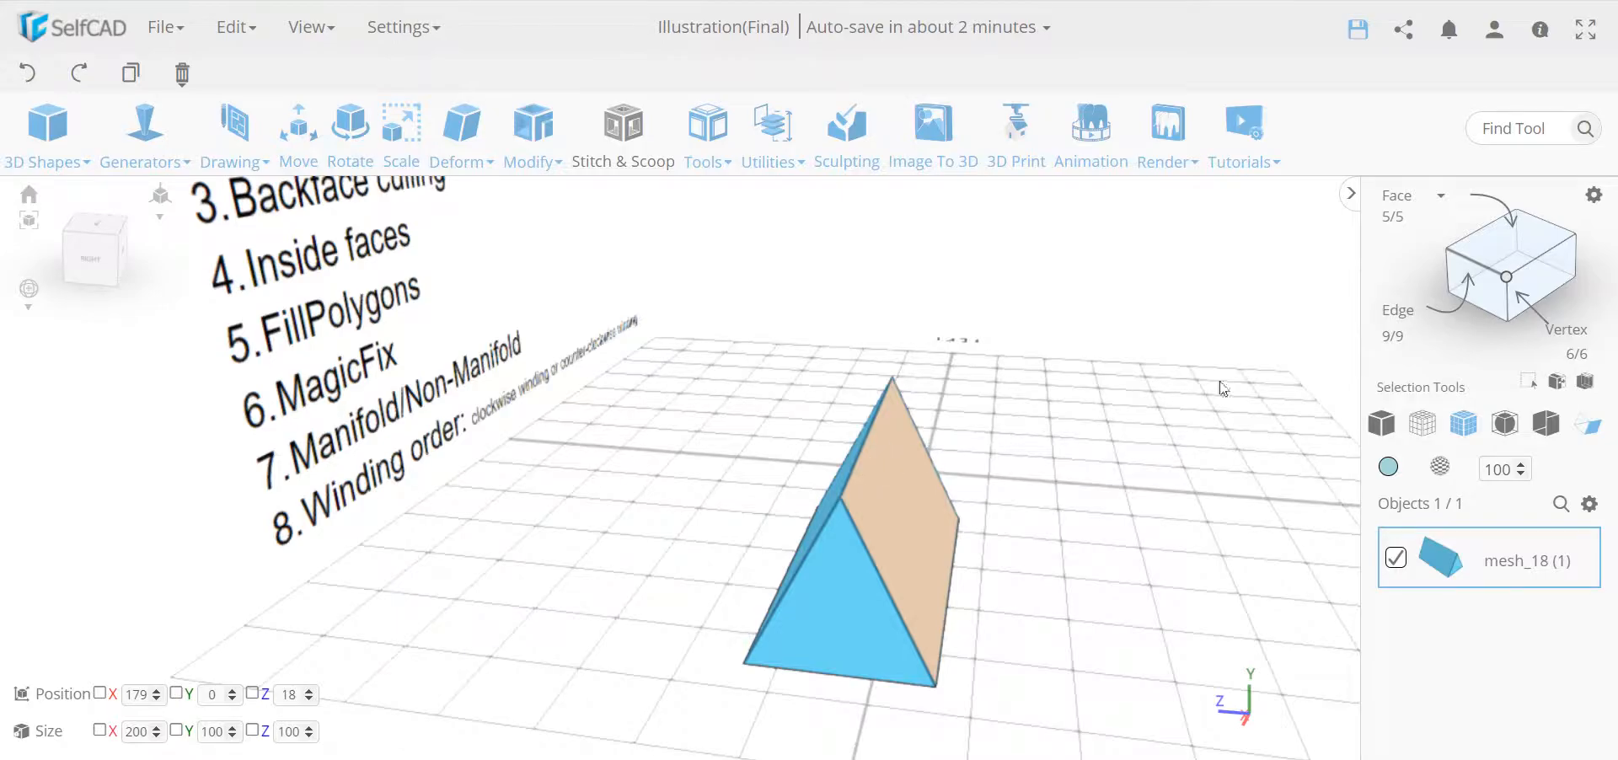
pyautogui.moveTo(1174, 354); pyautogui.dragTo(920, 419)
pyautogui.scroll(3, 969, 417)
pyautogui.click(1062, 408)
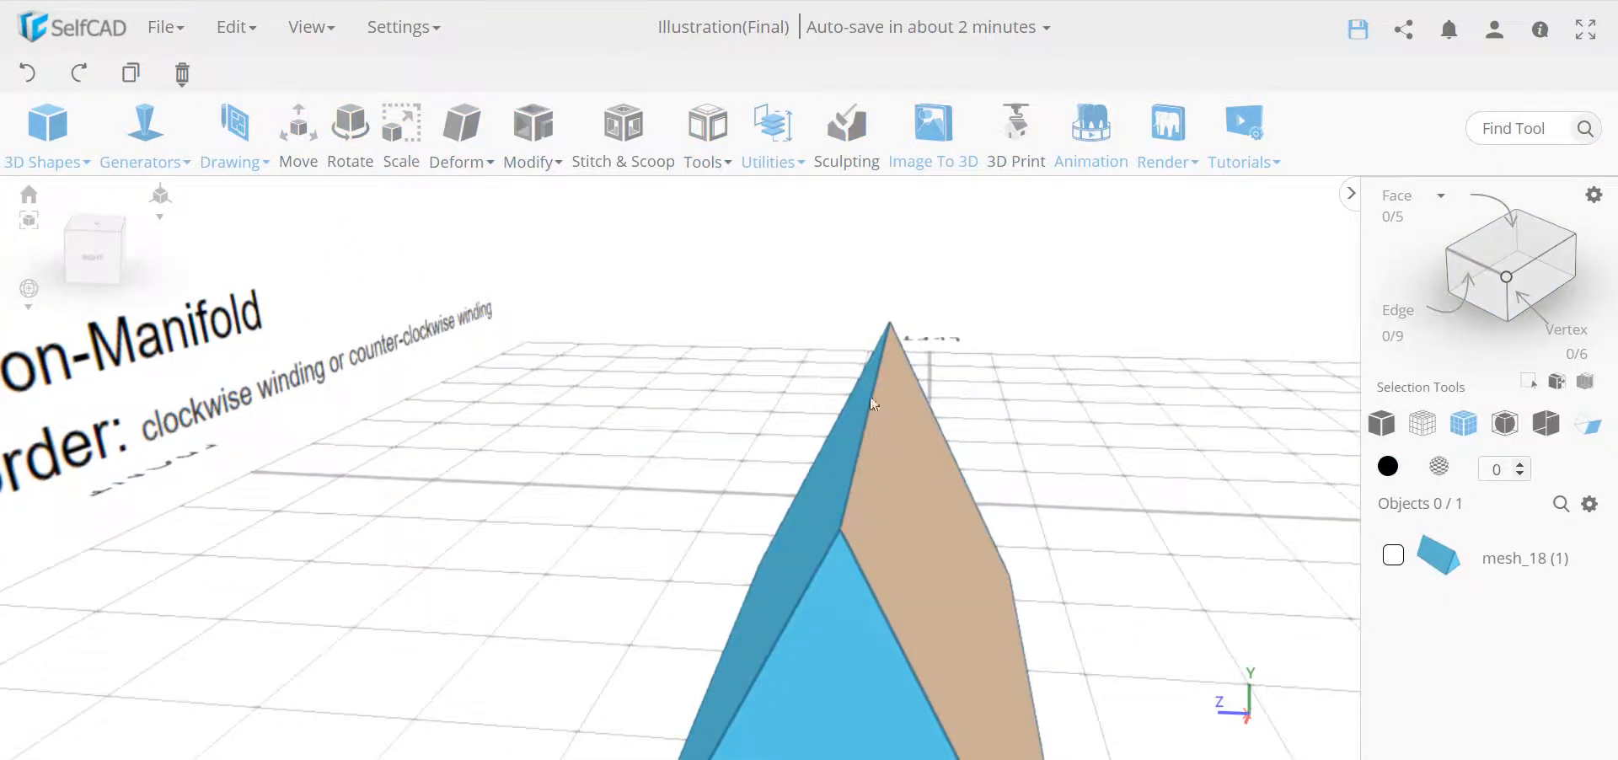
pyautogui.scroll(-5, 833, 462)
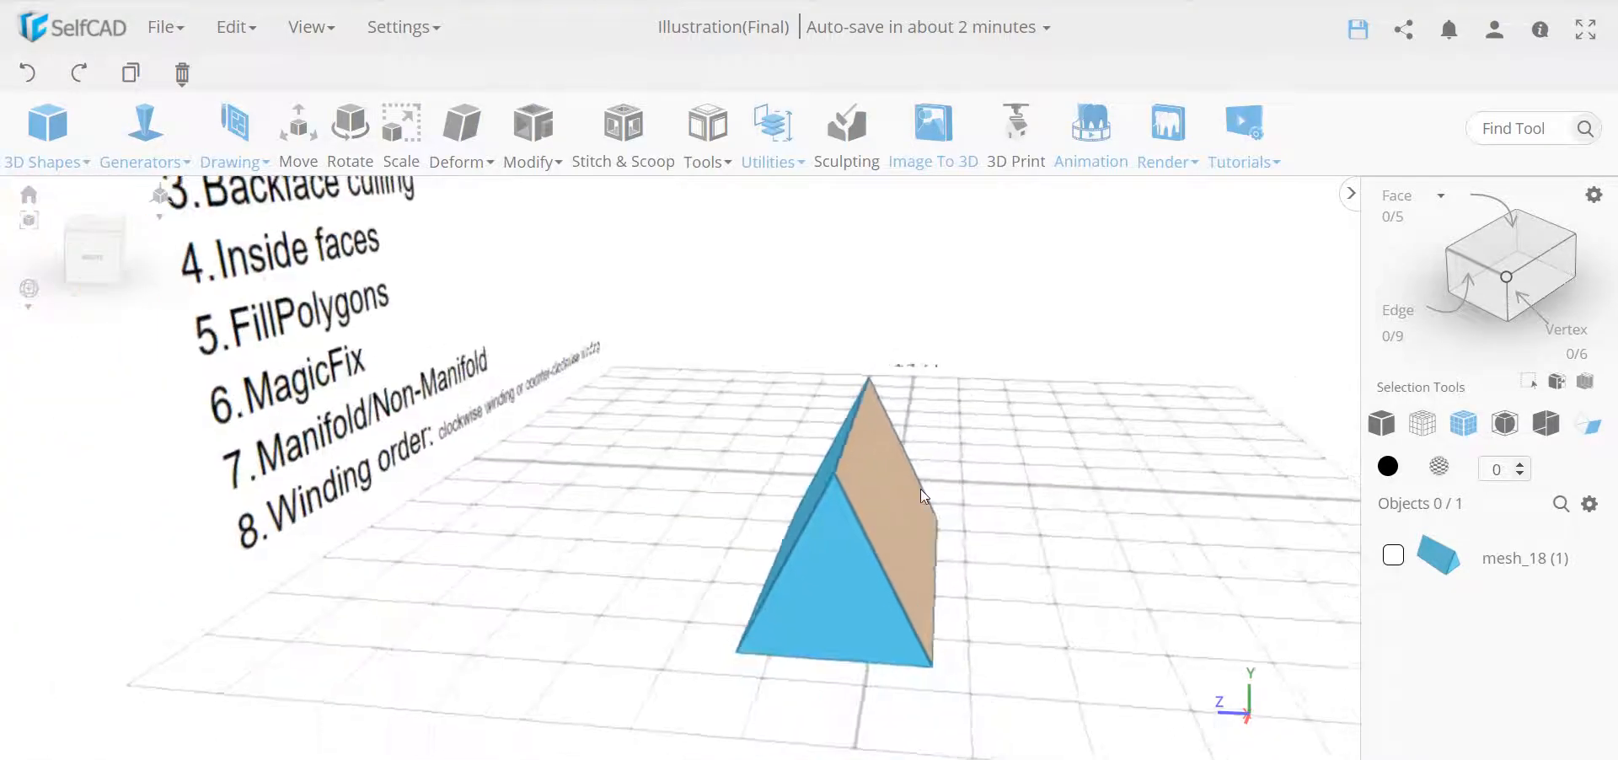
pyautogui.moveTo(851, 442); pyautogui.dragTo(882, 492)
pyautogui.moveTo(807, 456); pyautogui.dragTo(873, 494)
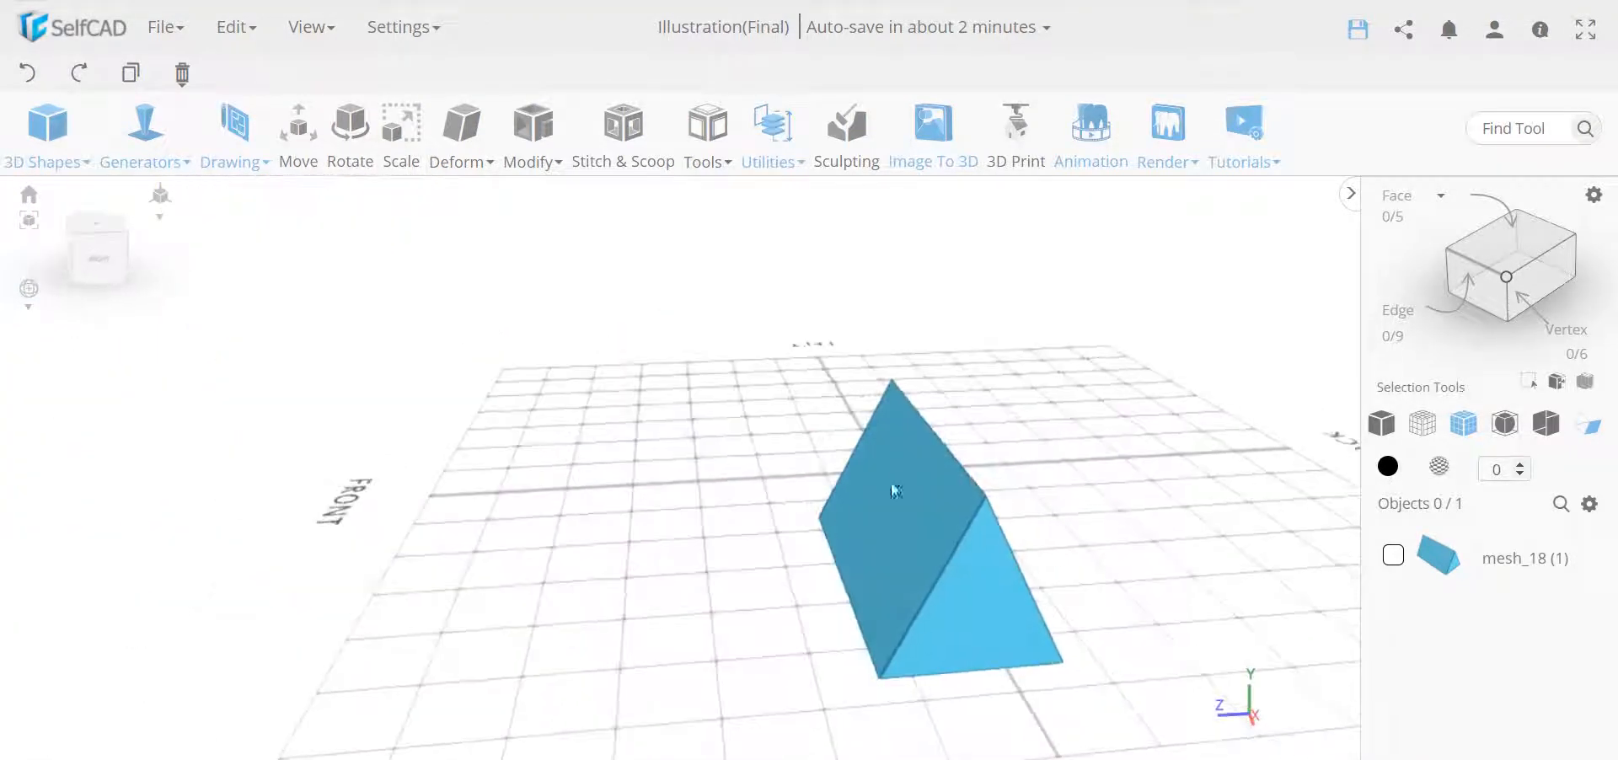
pyautogui.moveTo(991, 473); pyautogui.dragTo(828, 483)
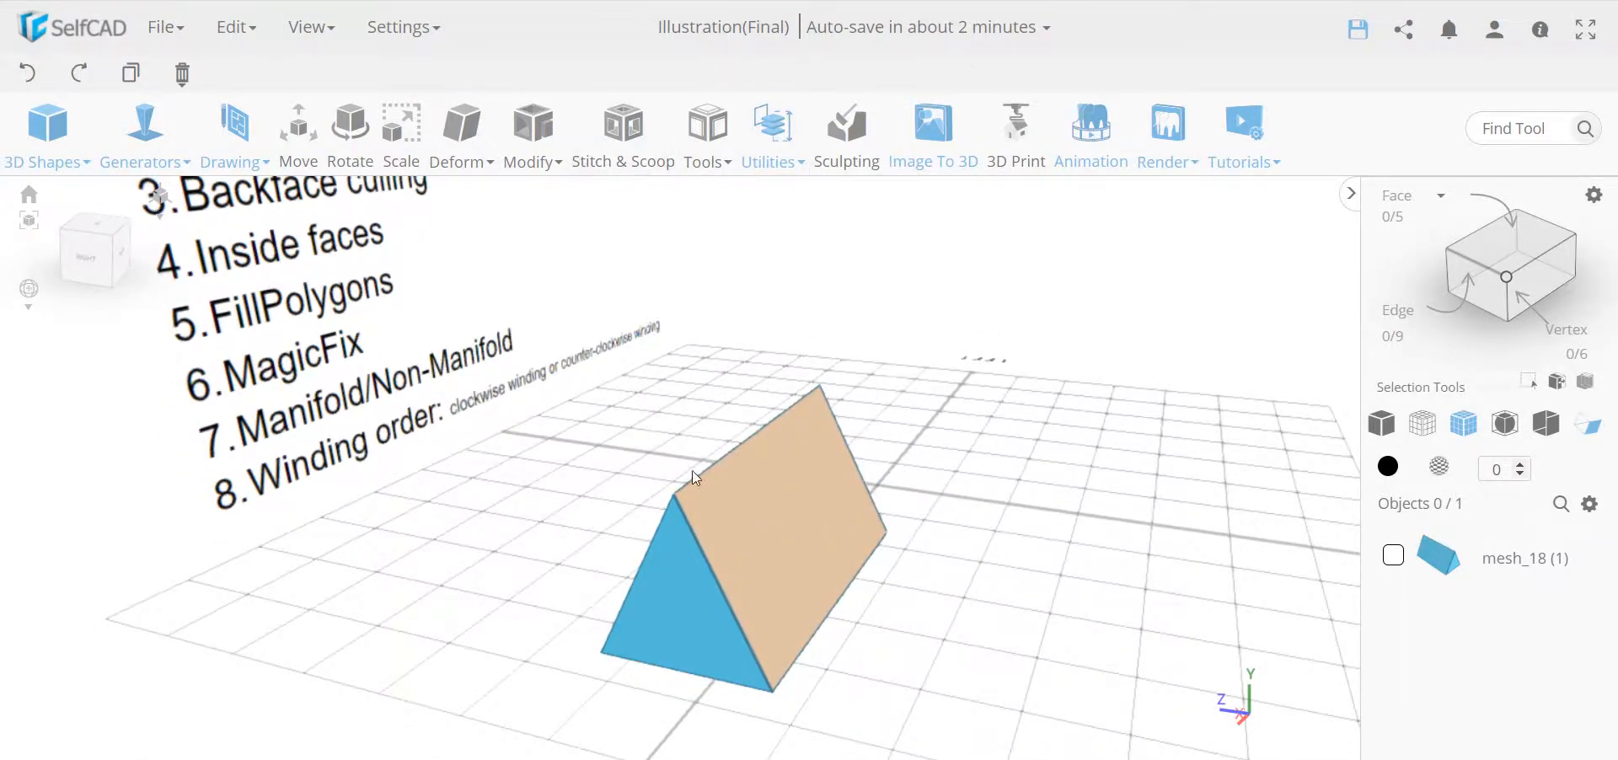
pyautogui.moveTo(780, 425); pyautogui.dragTo(838, 522)
pyautogui.click(838, 522)
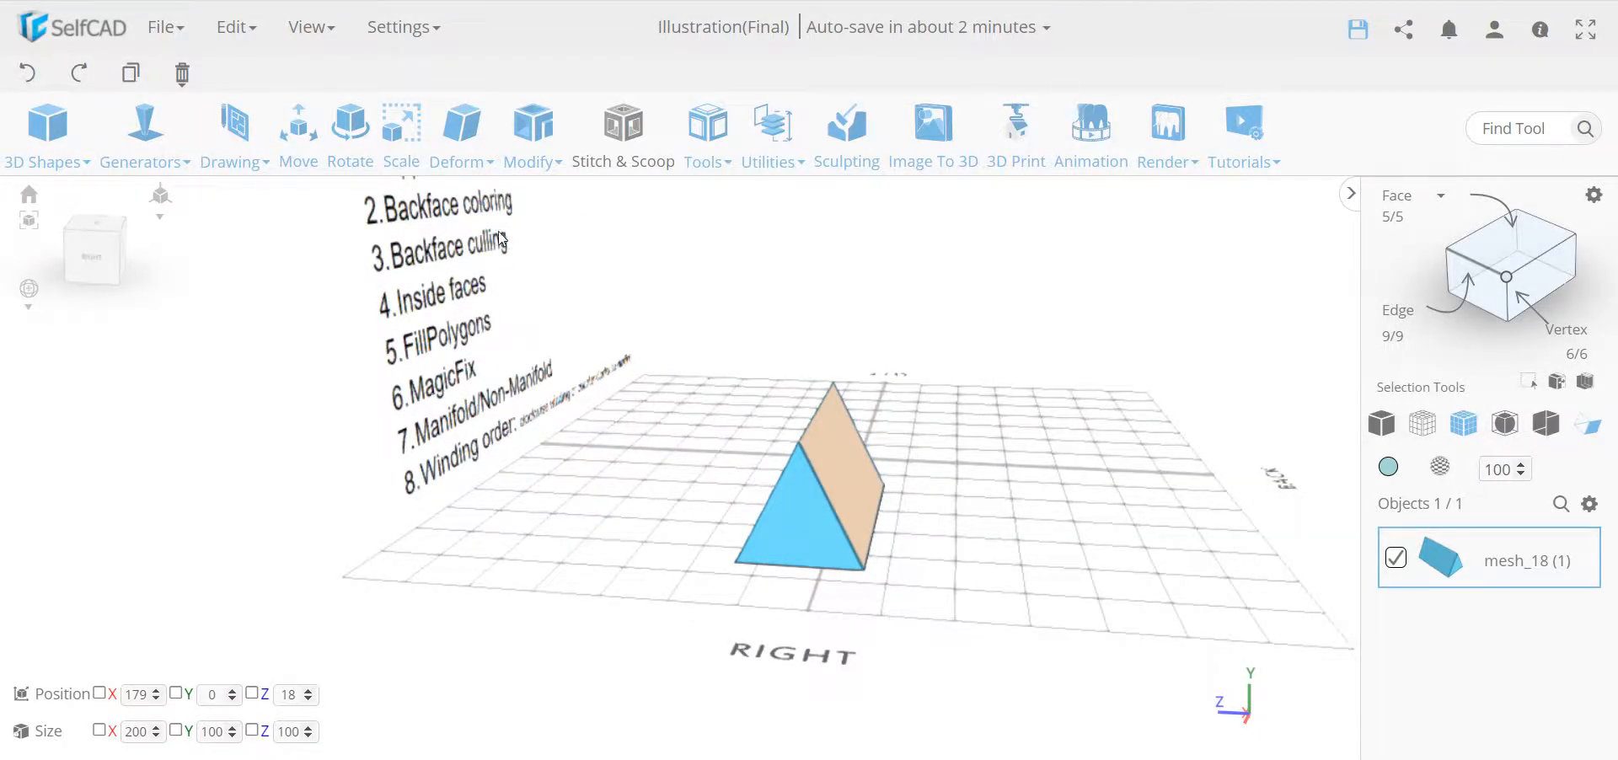
pyautogui.click(533, 135)
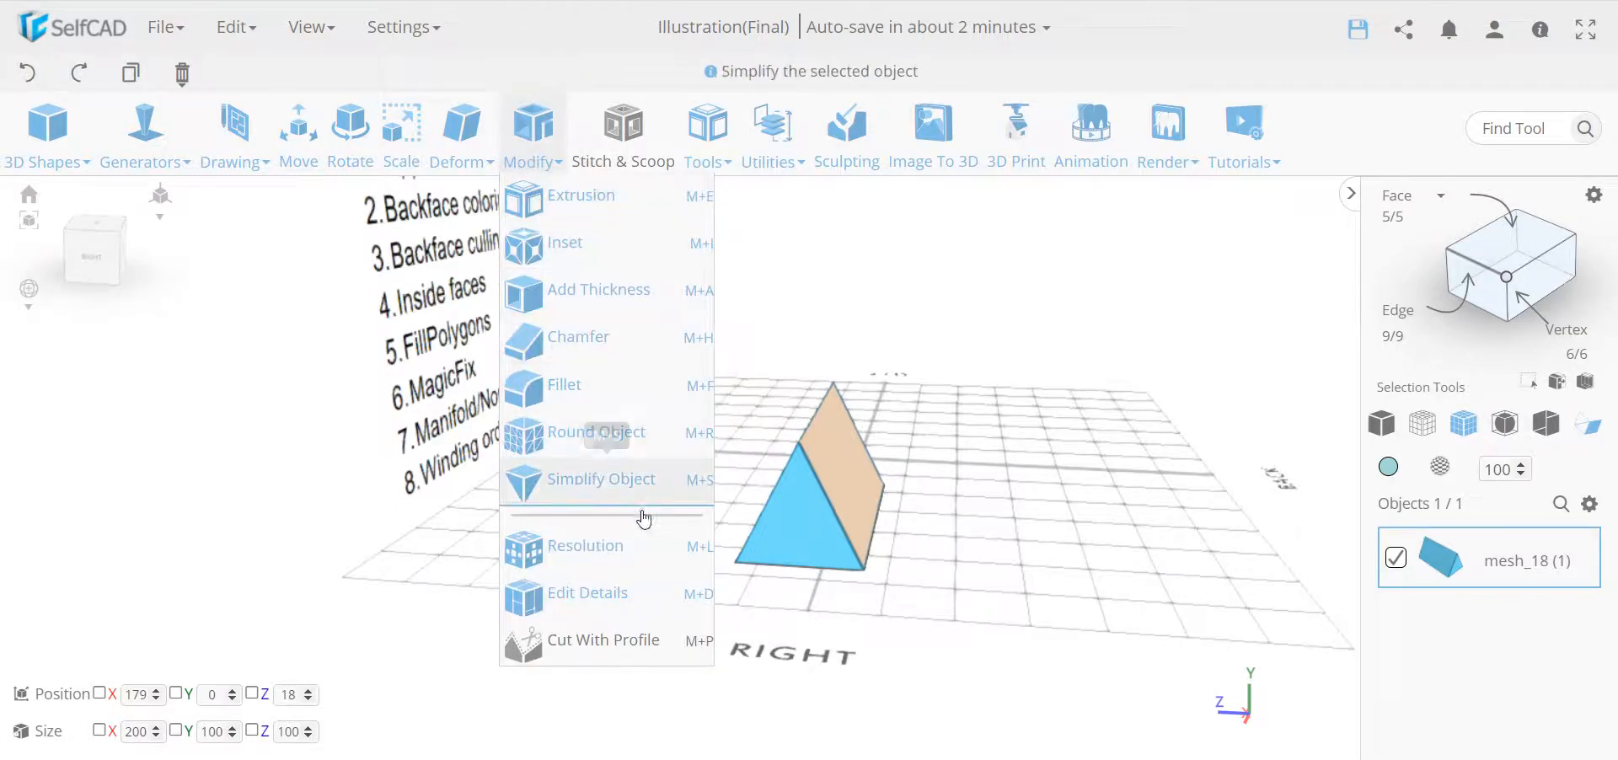
pyautogui.moveTo(737, 426); pyautogui.dragTo(877, 495, button='right')
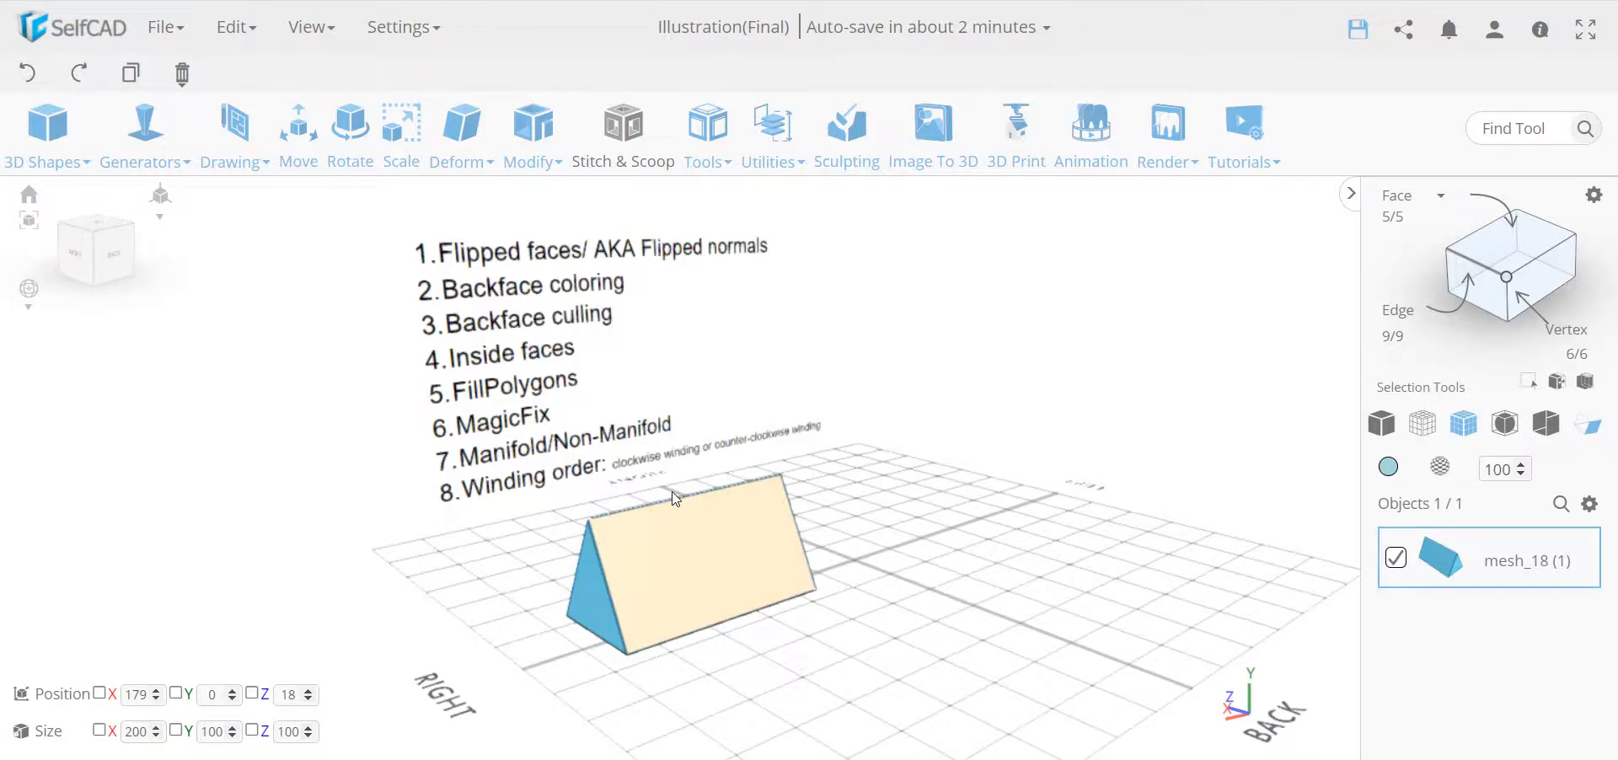
# Delete the prism and place a new cube on the grid at about X 5, Z -74.
pyautogui.press('Delete')
pyautogui.press('Return')
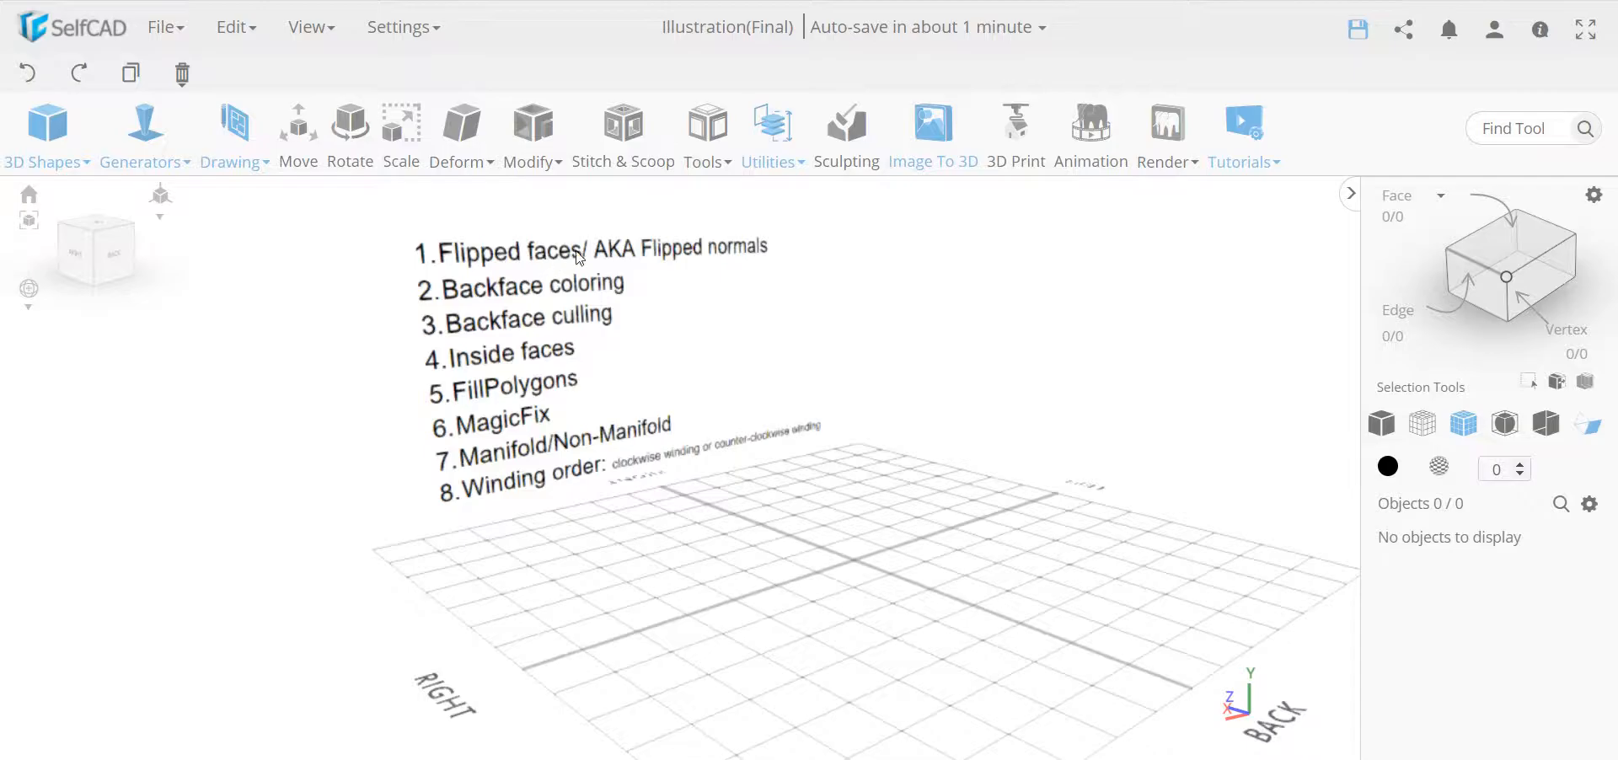
pyautogui.click(47, 135)
pyautogui.moveTo(47, 202); pyautogui.dragTo(901, 492)
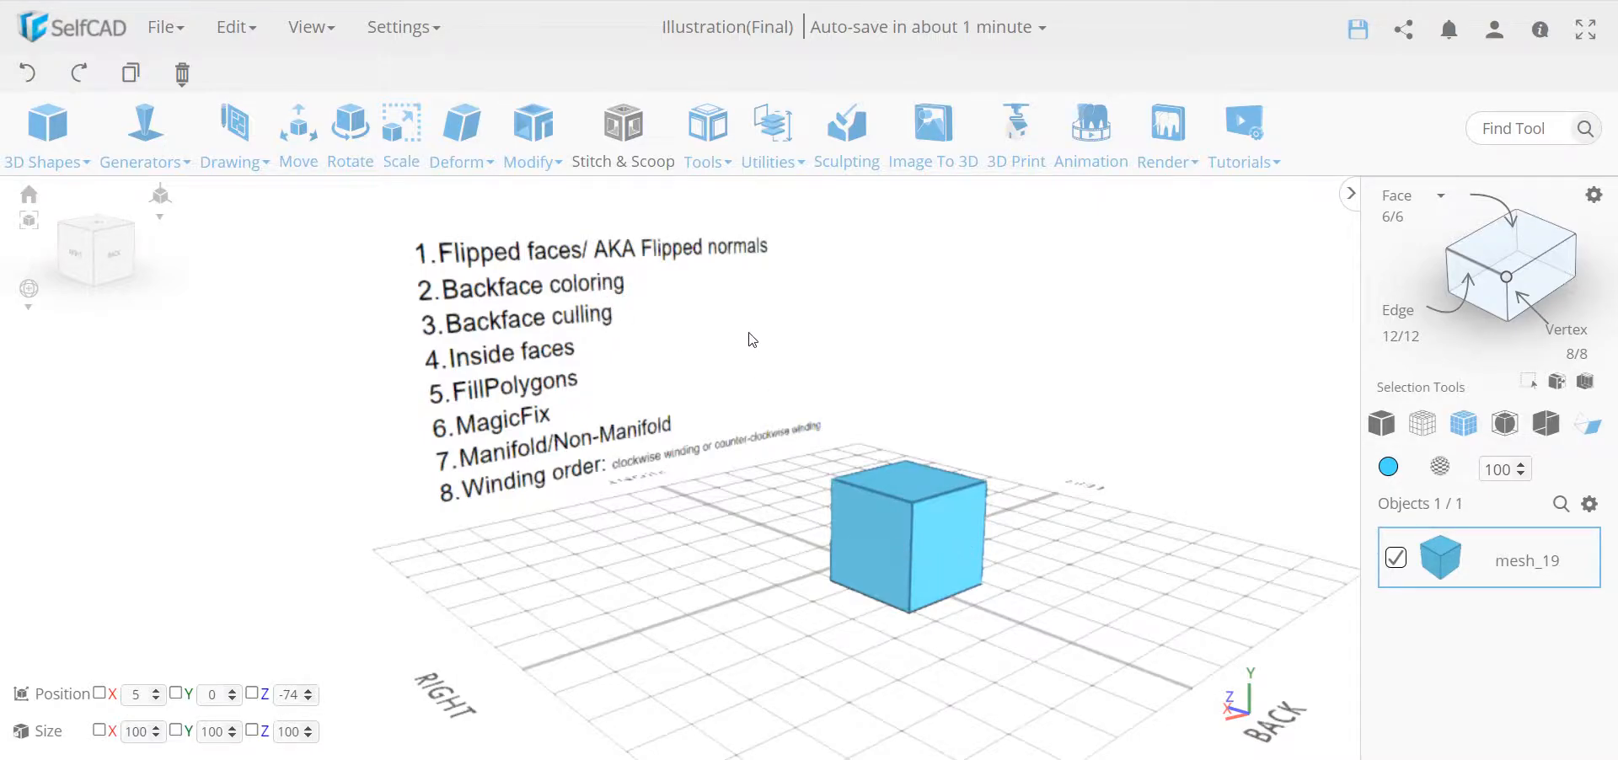
pyautogui.moveTo(925, 549); pyautogui.dragTo(878, 568)
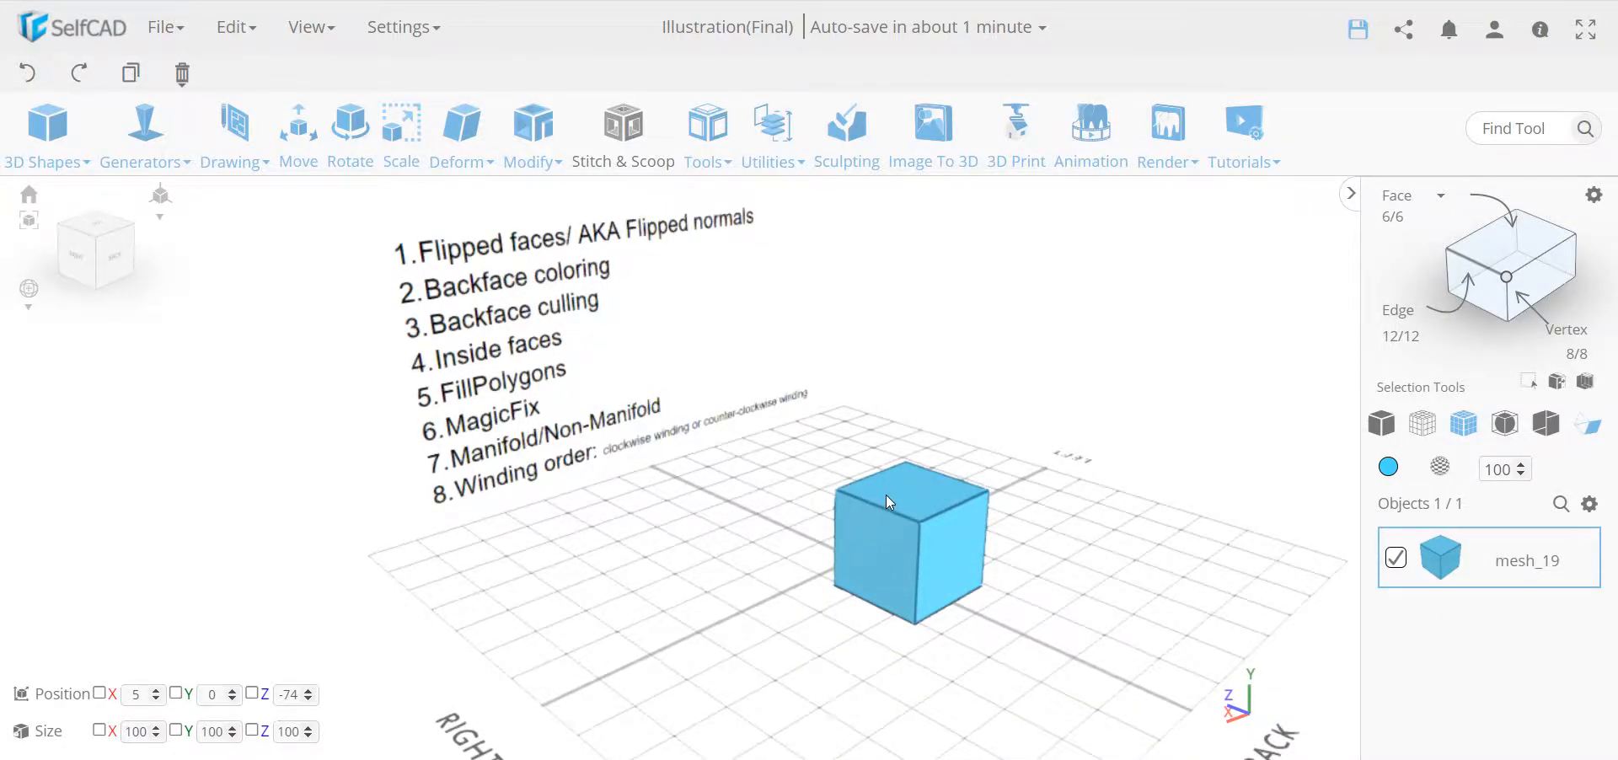
pyautogui.click(769, 135)
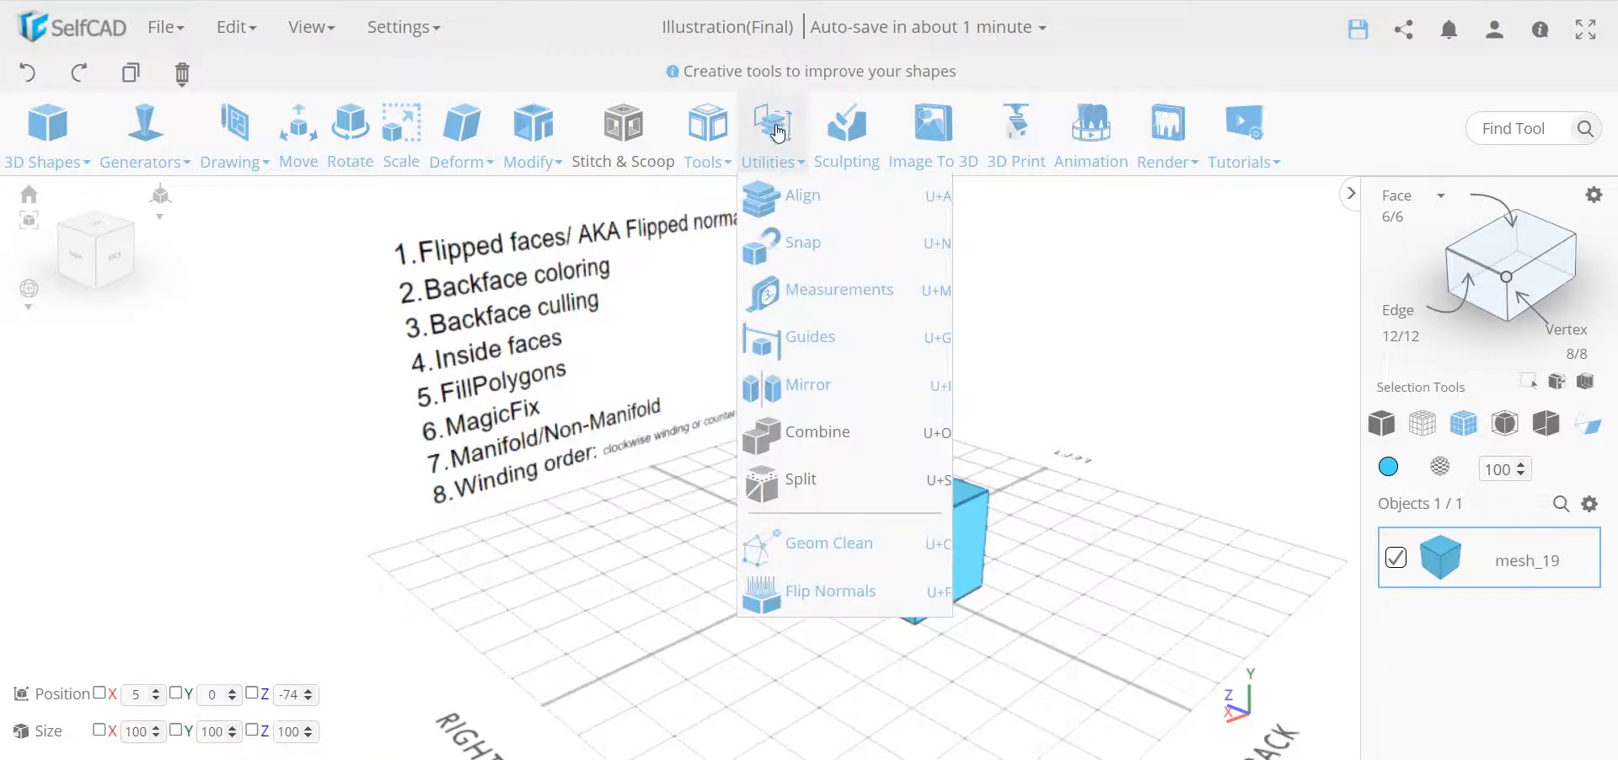
pyautogui.click(871, 604)
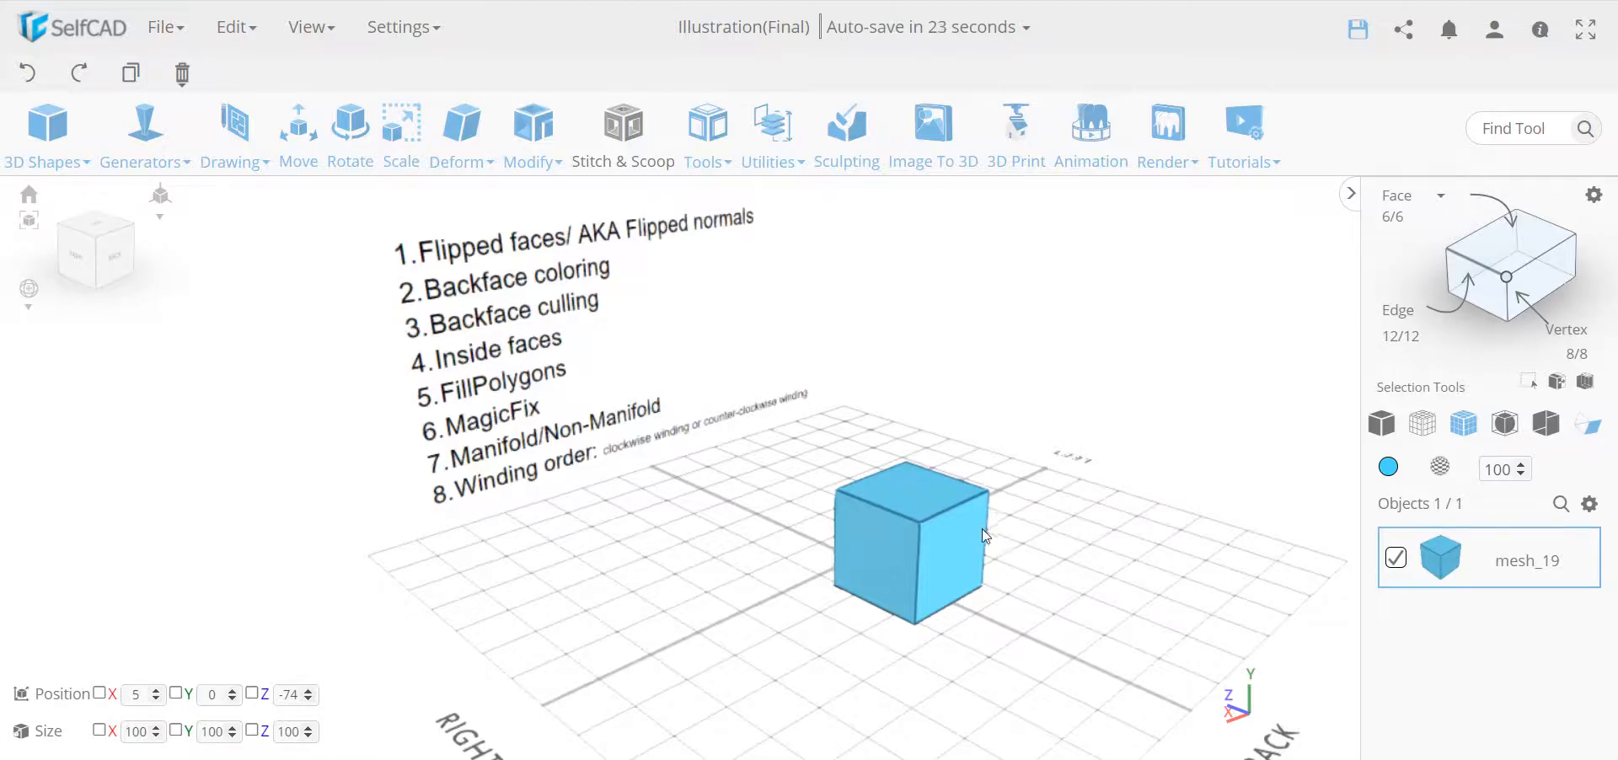
pyautogui.click(769, 142)
# Subdivide the cube with the Resolution tool at detail level 3.
pyautogui.scroll(-2, 817, 413)
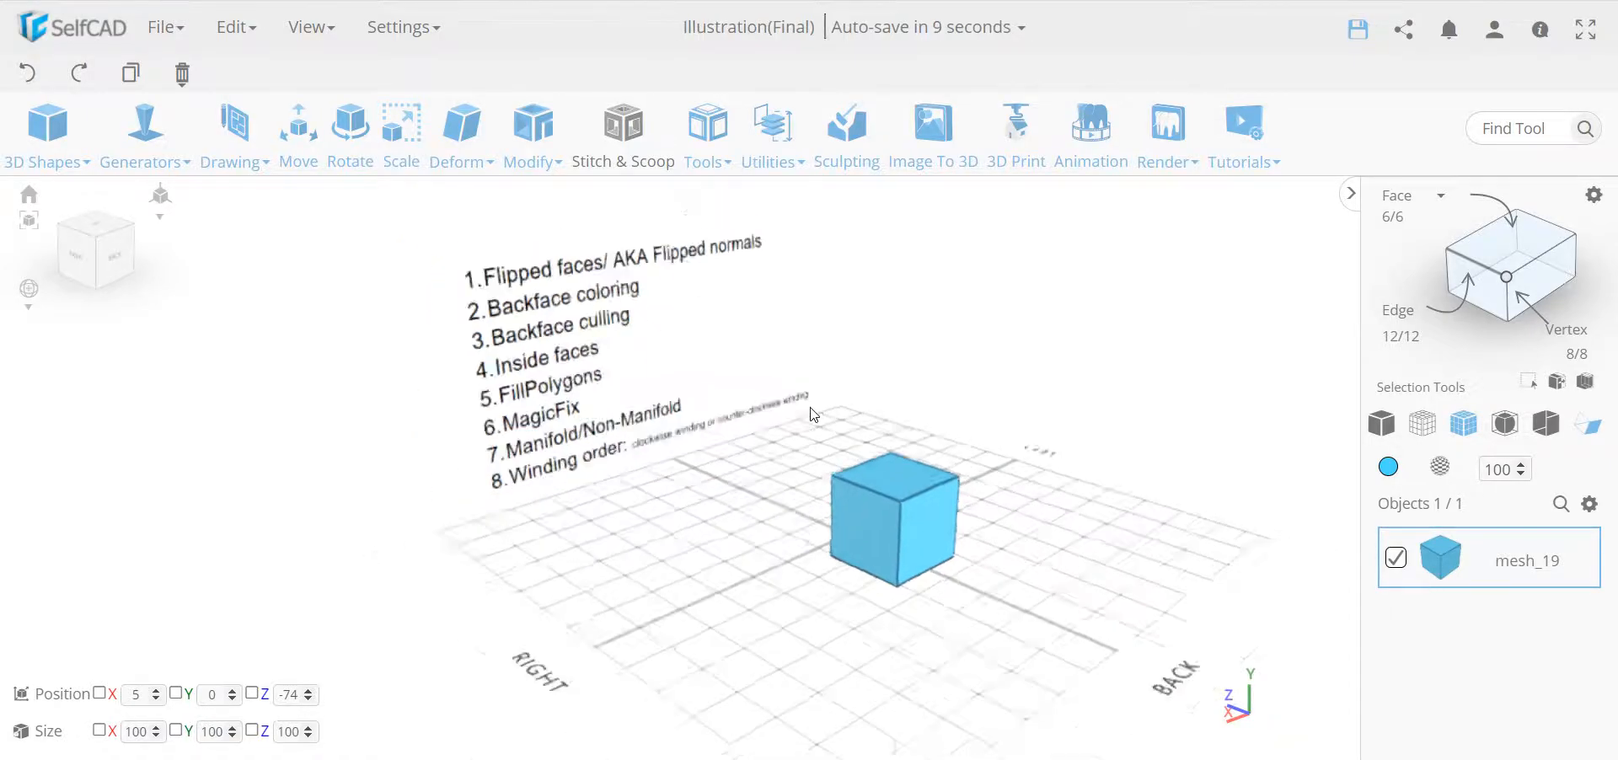
pyautogui.scroll(-3, 935, 572)
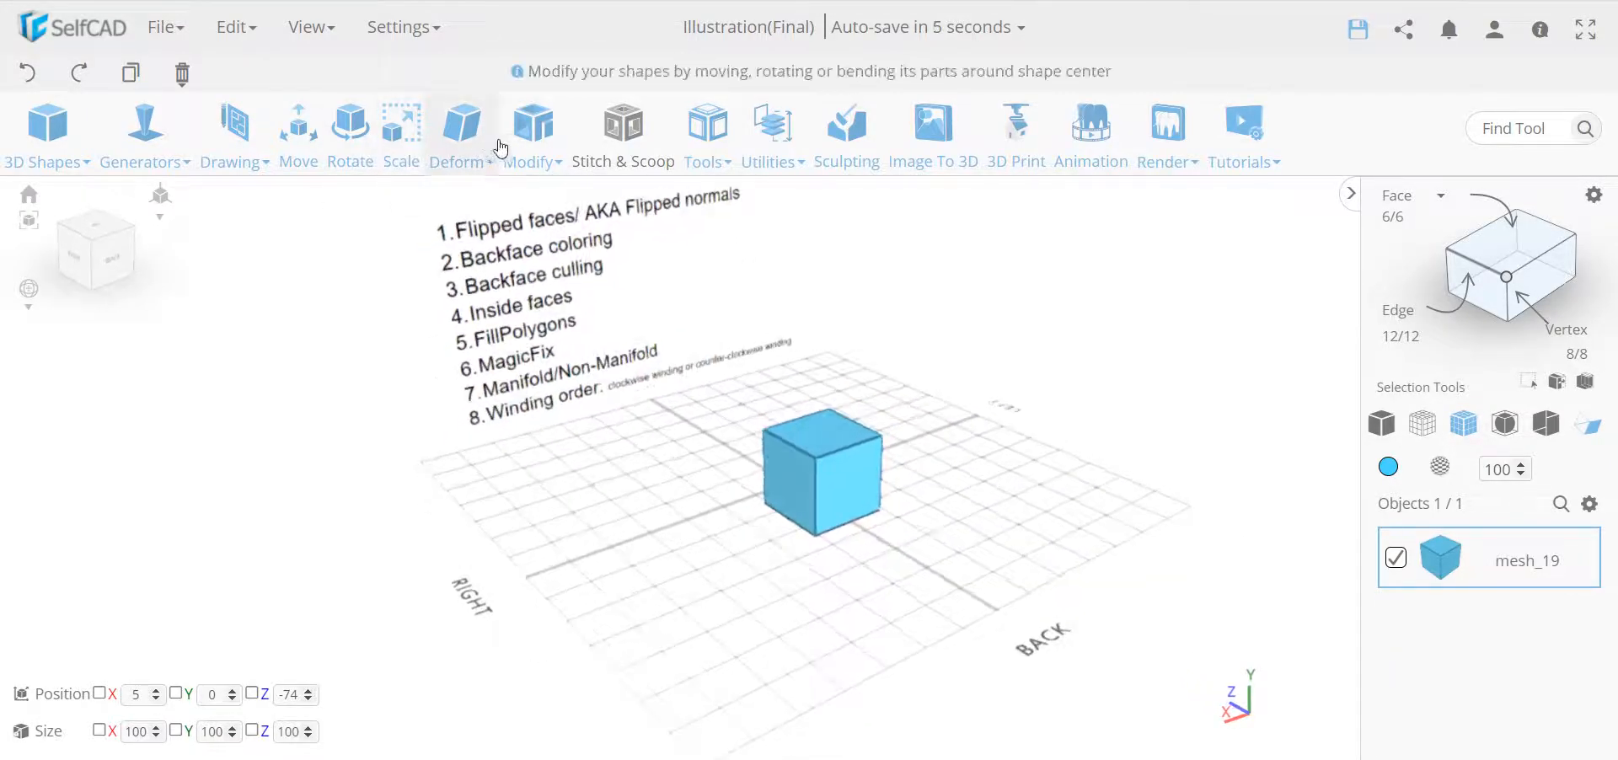
pyautogui.click(547, 163)
pyautogui.click(641, 543)
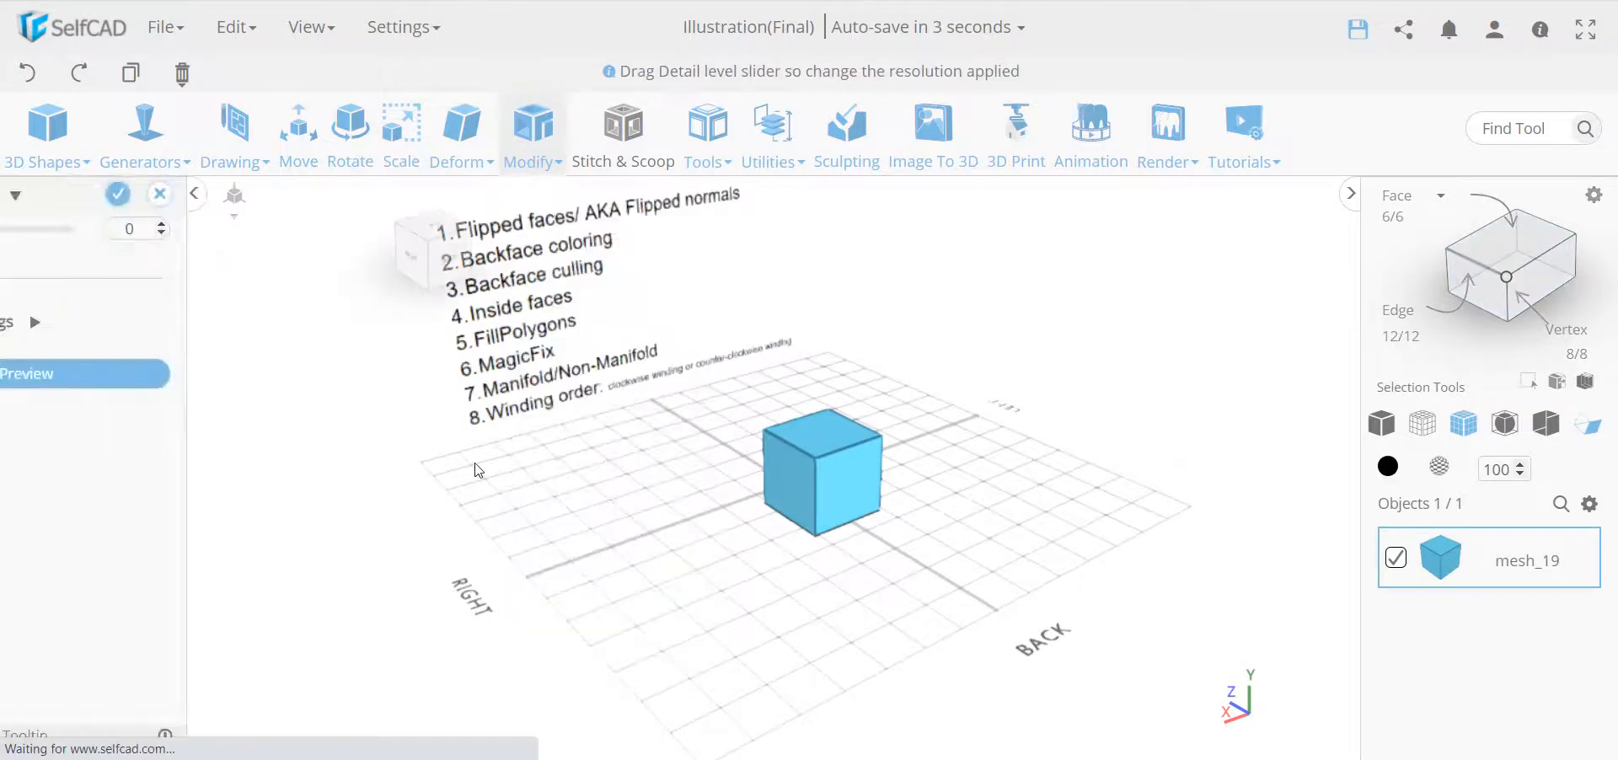
pyautogui.click(153, 228)
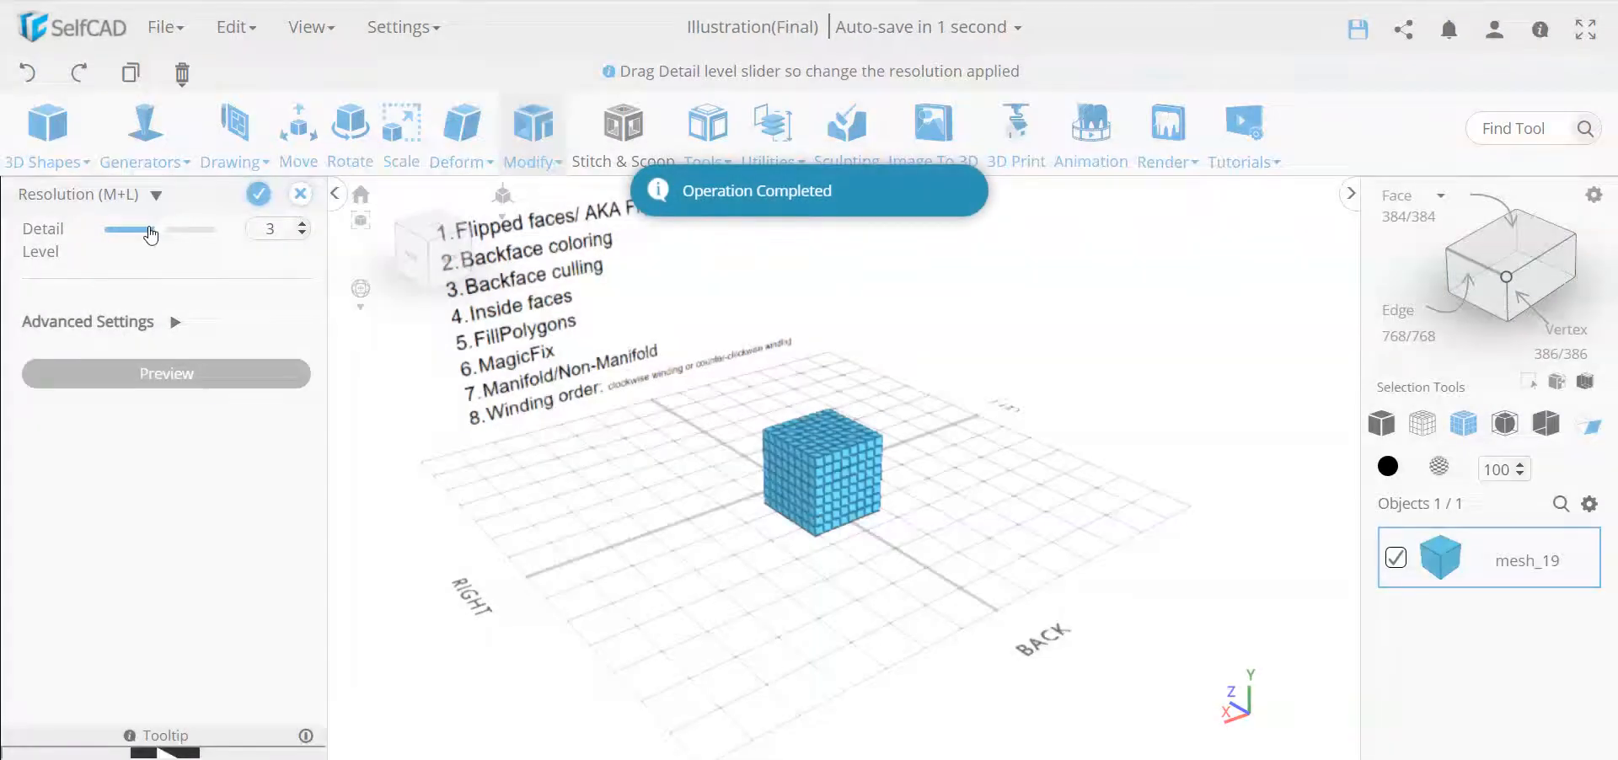
pyautogui.click(261, 193)
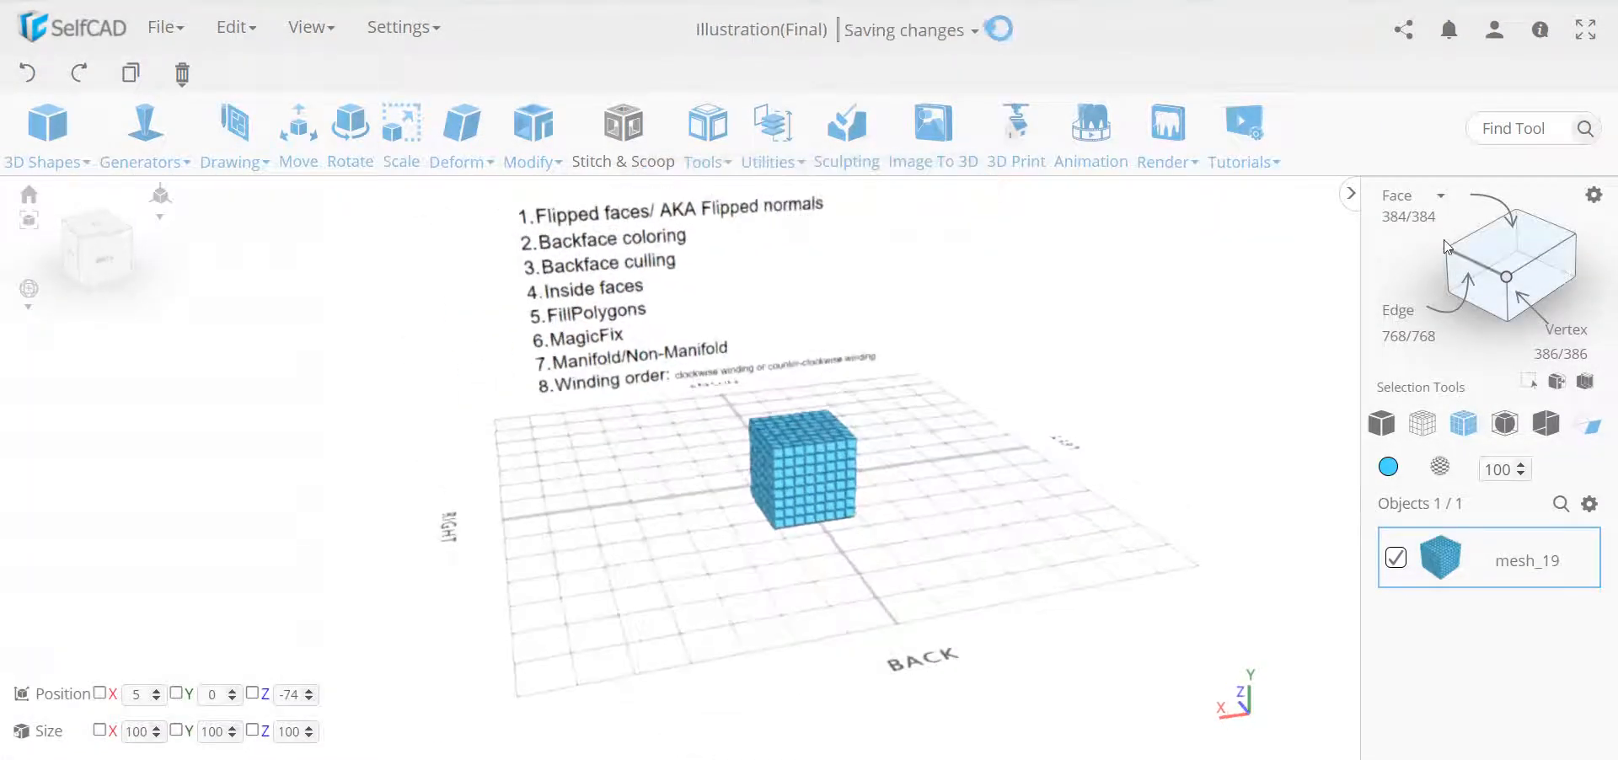
# Select a 5 by 5 block of faces on the side of the cube facing BACK.
pyautogui.click(1516, 239)
pyautogui.moveTo(960, 466); pyautogui.dragTo(903, 417, button='right')
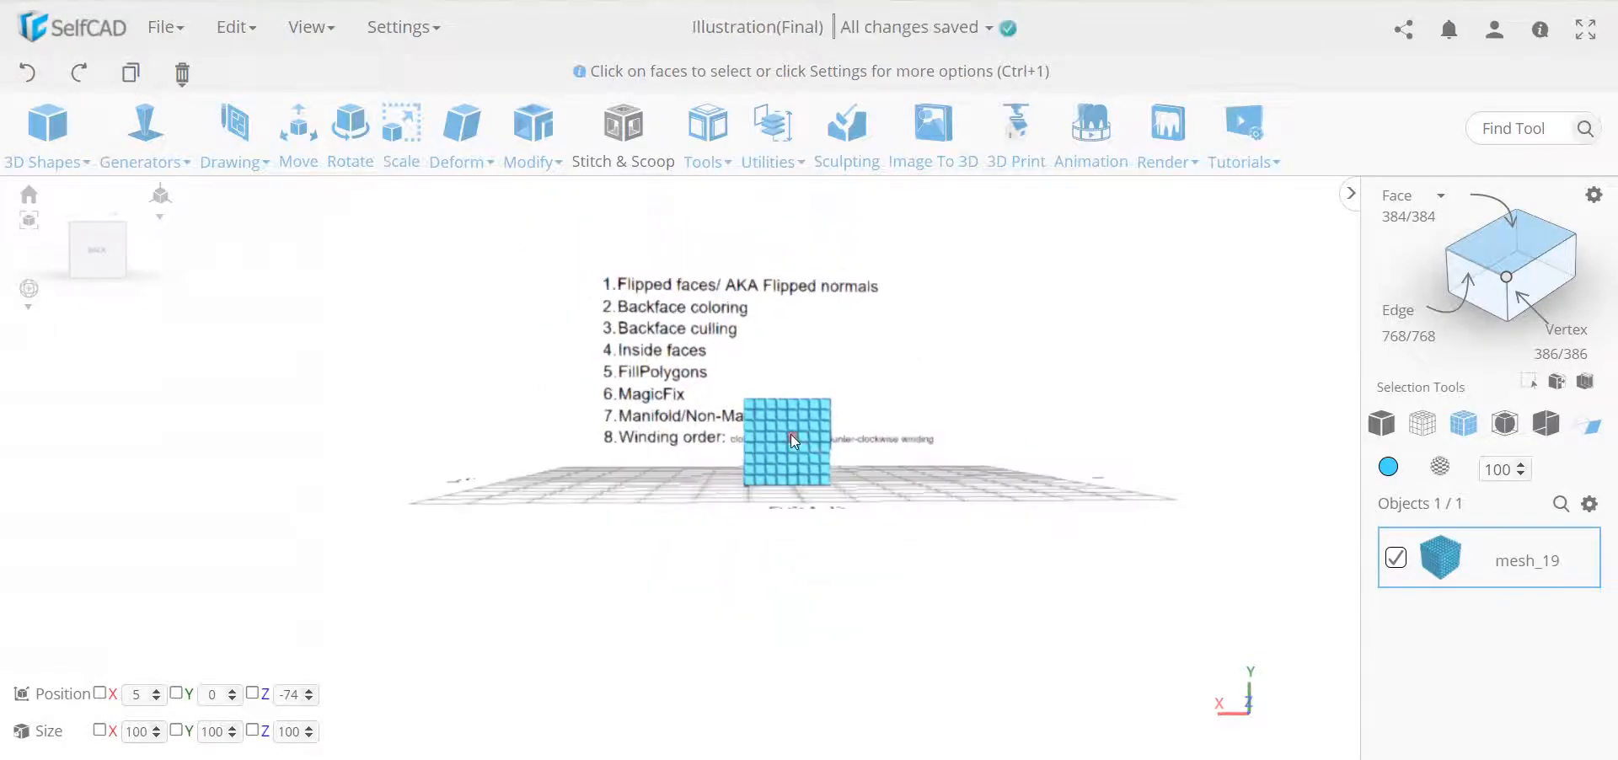
pyautogui.moveTo(823, 465); pyautogui.dragTo(769, 416)
pyautogui.moveTo(509, 474); pyautogui.dragTo(662, 531, button='right')
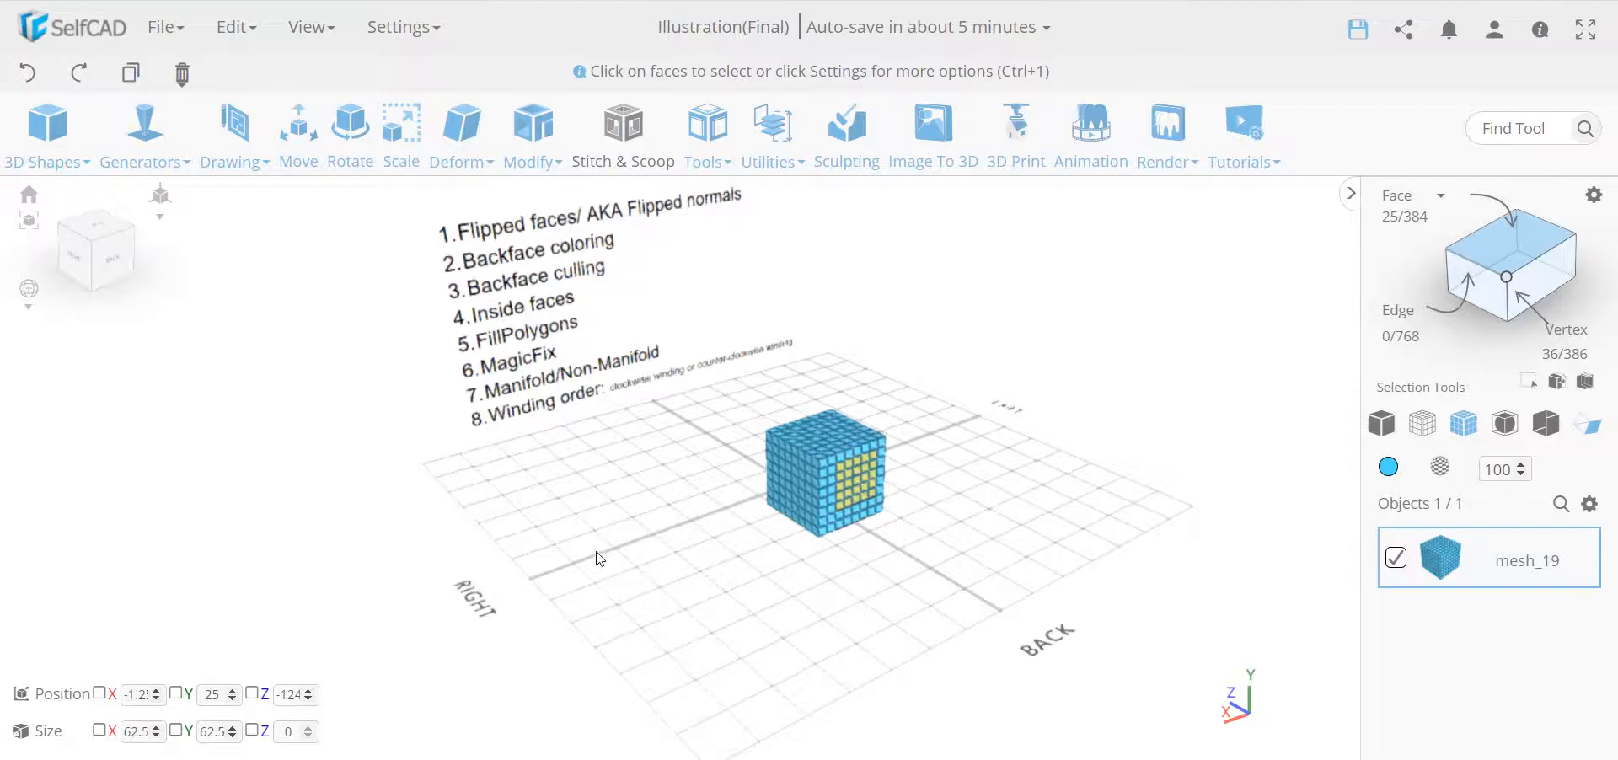
# Move the selected 5 by 5 face block through the cube and out its opposite side to about Z 70.
pyautogui.click(298, 131)
pyautogui.moveTo(632, 650); pyautogui.dragTo(834, 495, button='right')
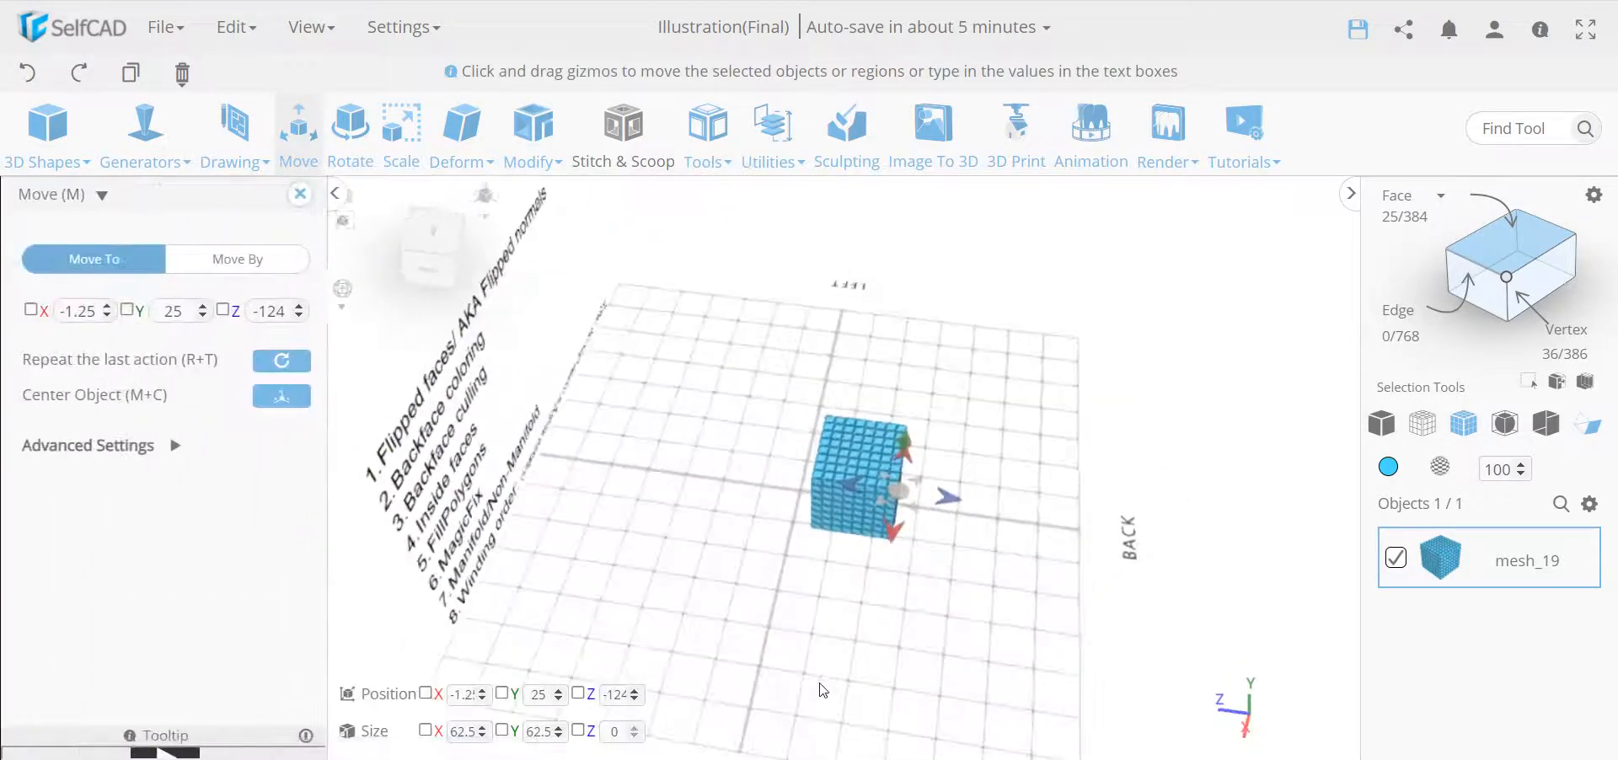
pyautogui.moveTo(844, 484); pyautogui.dragTo(695, 462)
pyautogui.moveTo(696, 570); pyautogui.dragTo(607, 514, button='right')
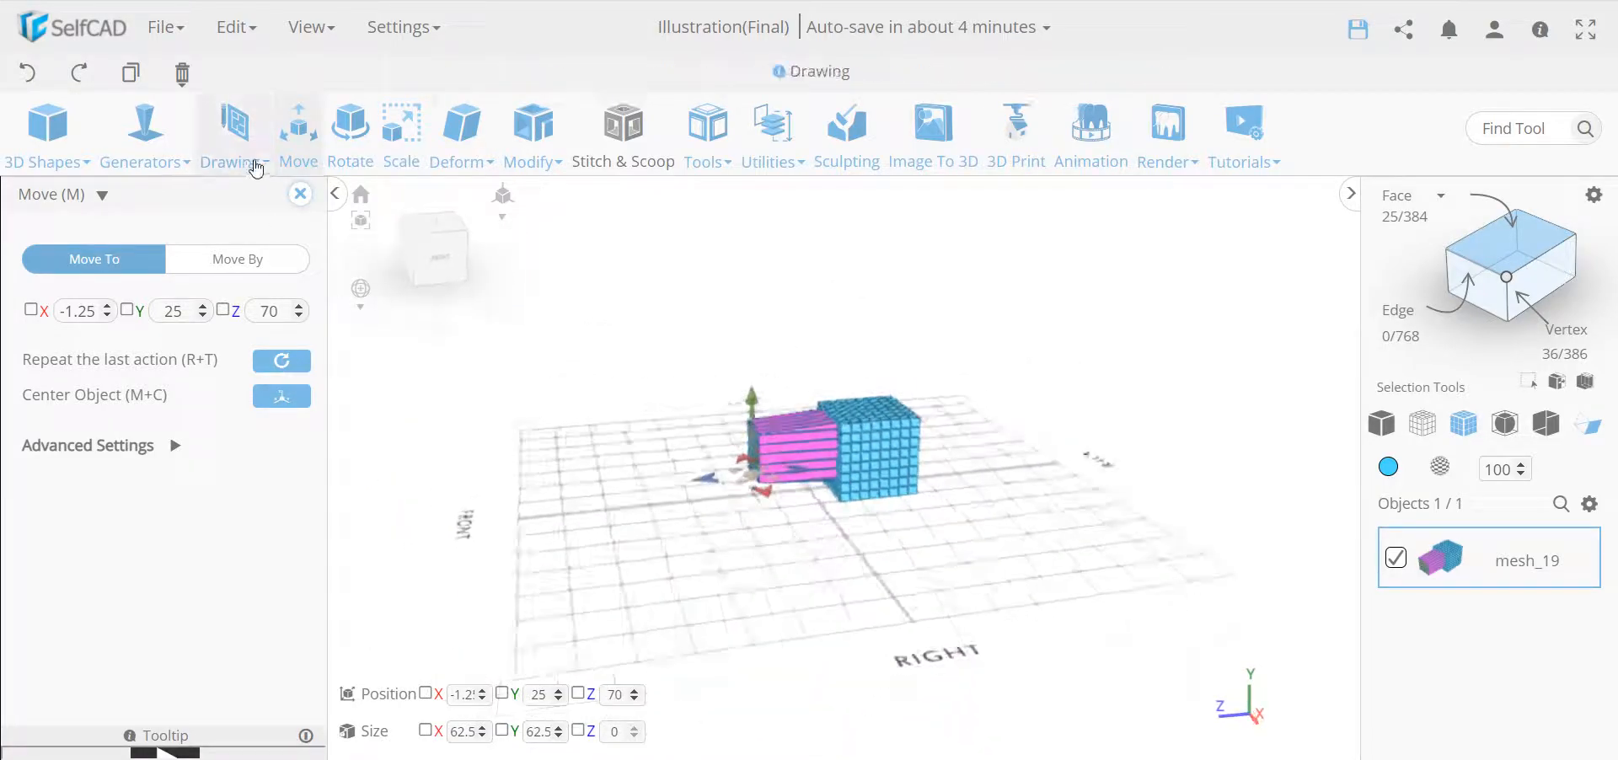
pyautogui.click(300, 194)
# Select the whole object, turn off Back Face Coloring and examine the recess from the cube's open back side.
pyautogui.hotkey('ctrl', 'a')
pyautogui.moveTo(680, 407); pyautogui.dragTo(599, 483, button='right')
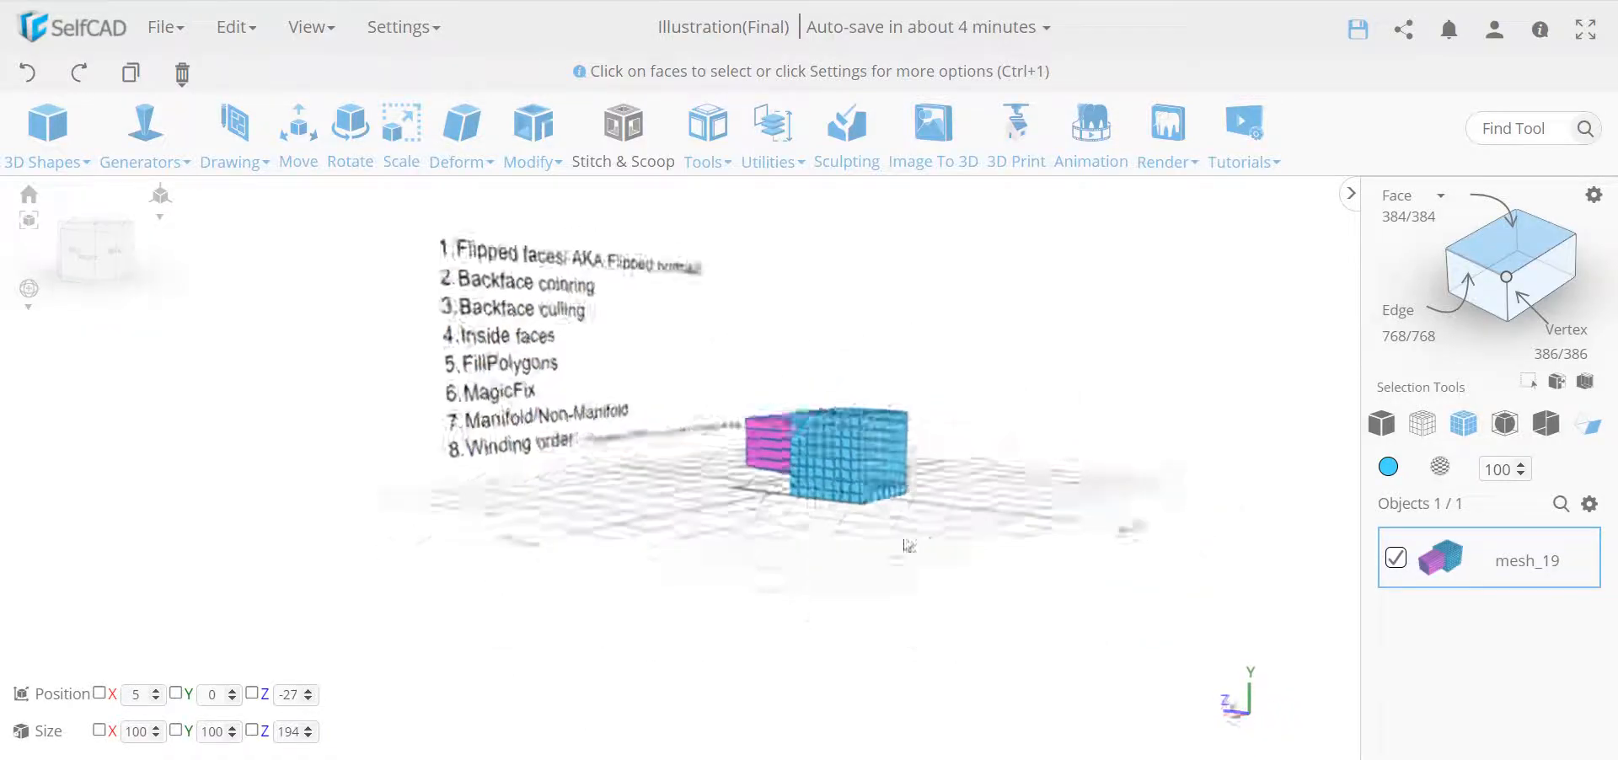
pyautogui.moveTo(903, 539); pyautogui.dragTo(648, 548, button='right')
pyautogui.scroll(5, 787, 445)
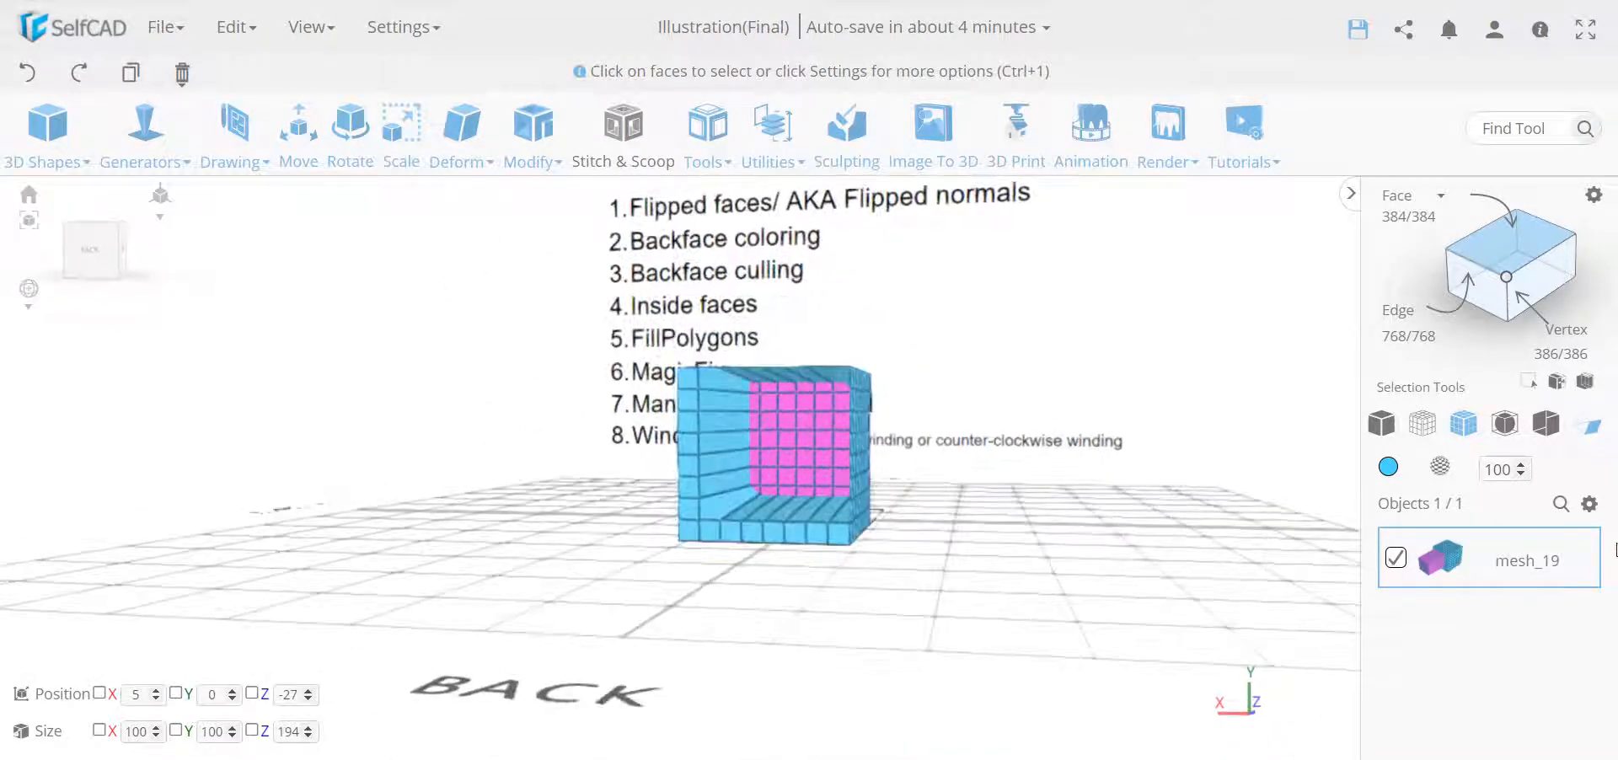
pyautogui.click(1590, 426)
pyautogui.moveTo(1078, 495)
pyautogui.mouseDown(button='right')
pyautogui.moveTo(962, 526)
pyautogui.moveTo(1061, 514)
pyautogui.mouseUp(button='right')
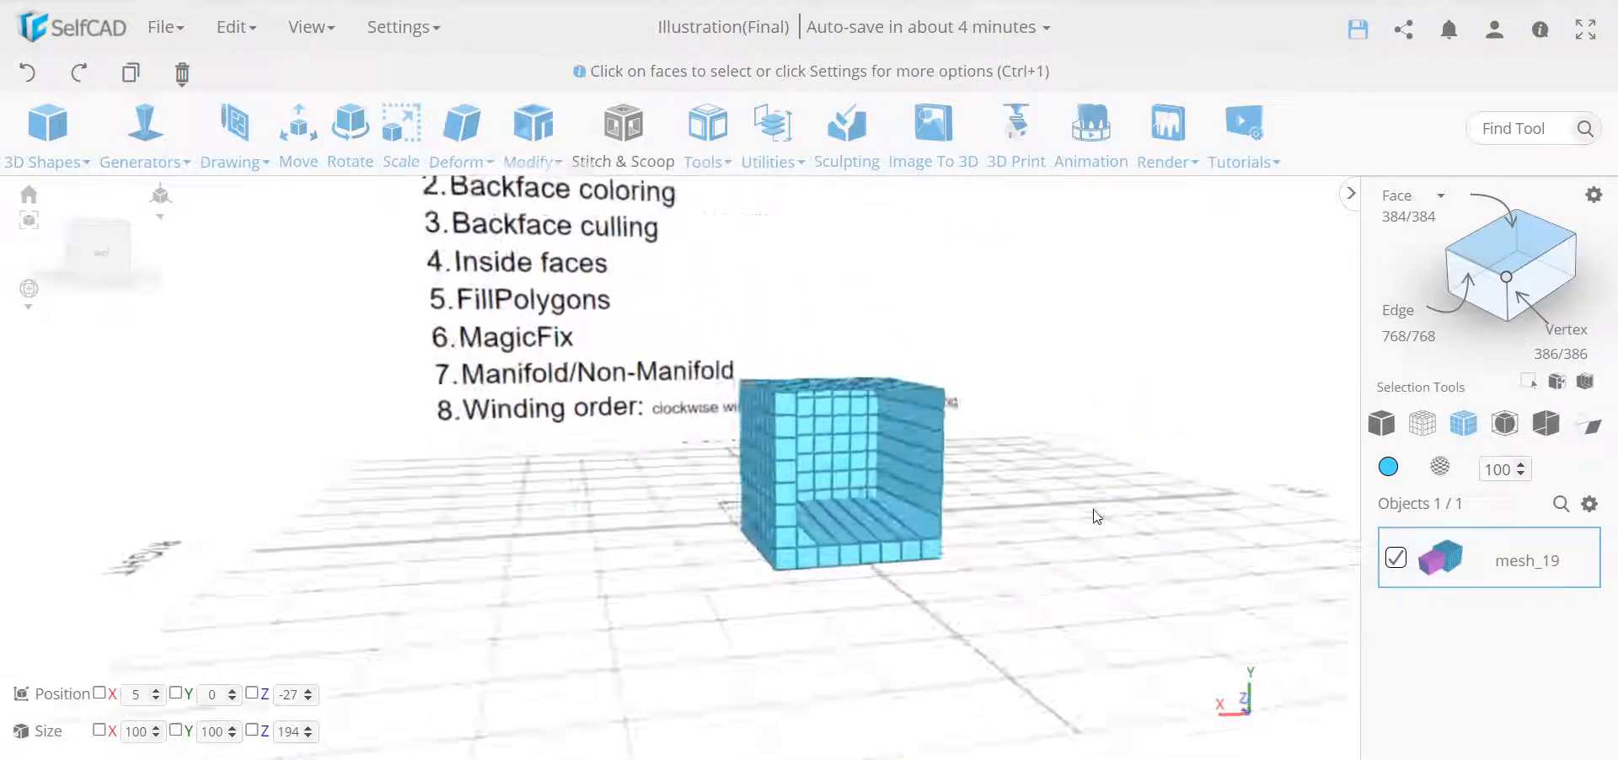
pyautogui.moveTo(1097, 516); pyautogui.dragTo(1031, 520, button='right')
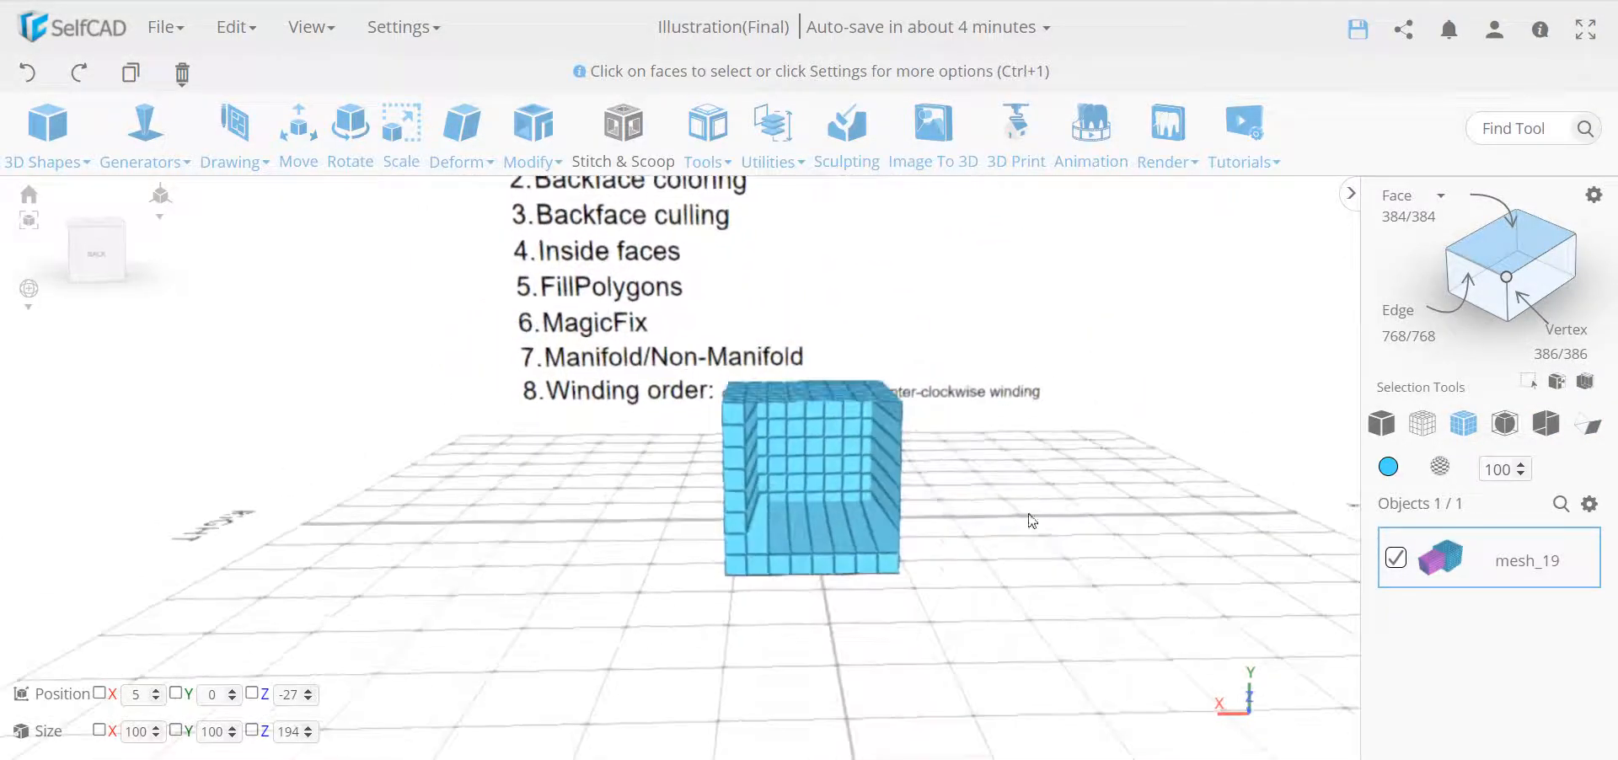
# Undo the face move and reduce the selection to a centred 4 by 4 block of faces.
pyautogui.click(26, 74)
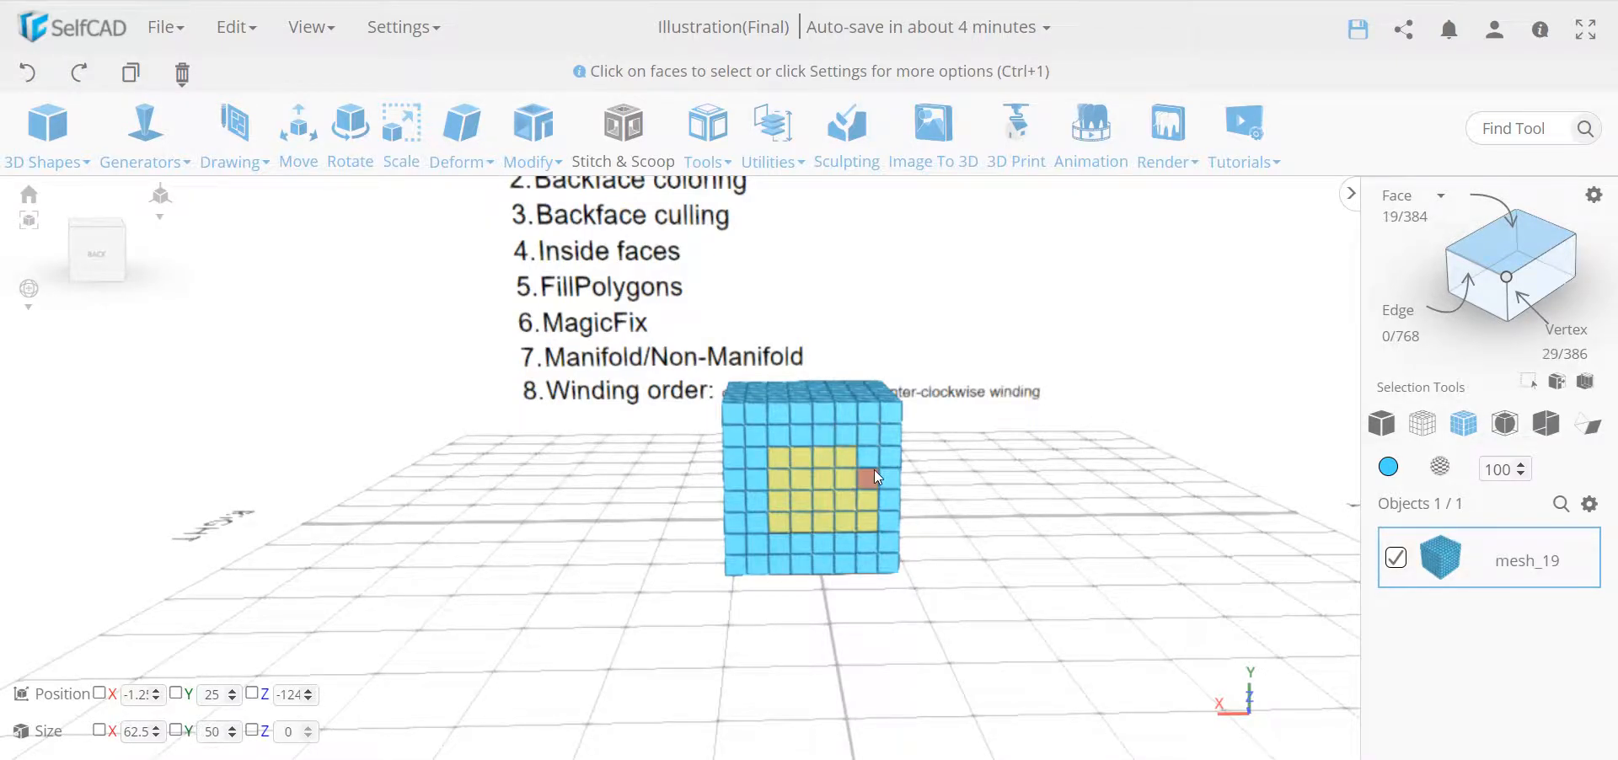
pyautogui.click(864, 514)
pyautogui.moveTo(428, 509); pyautogui.dragTo(461, 475)
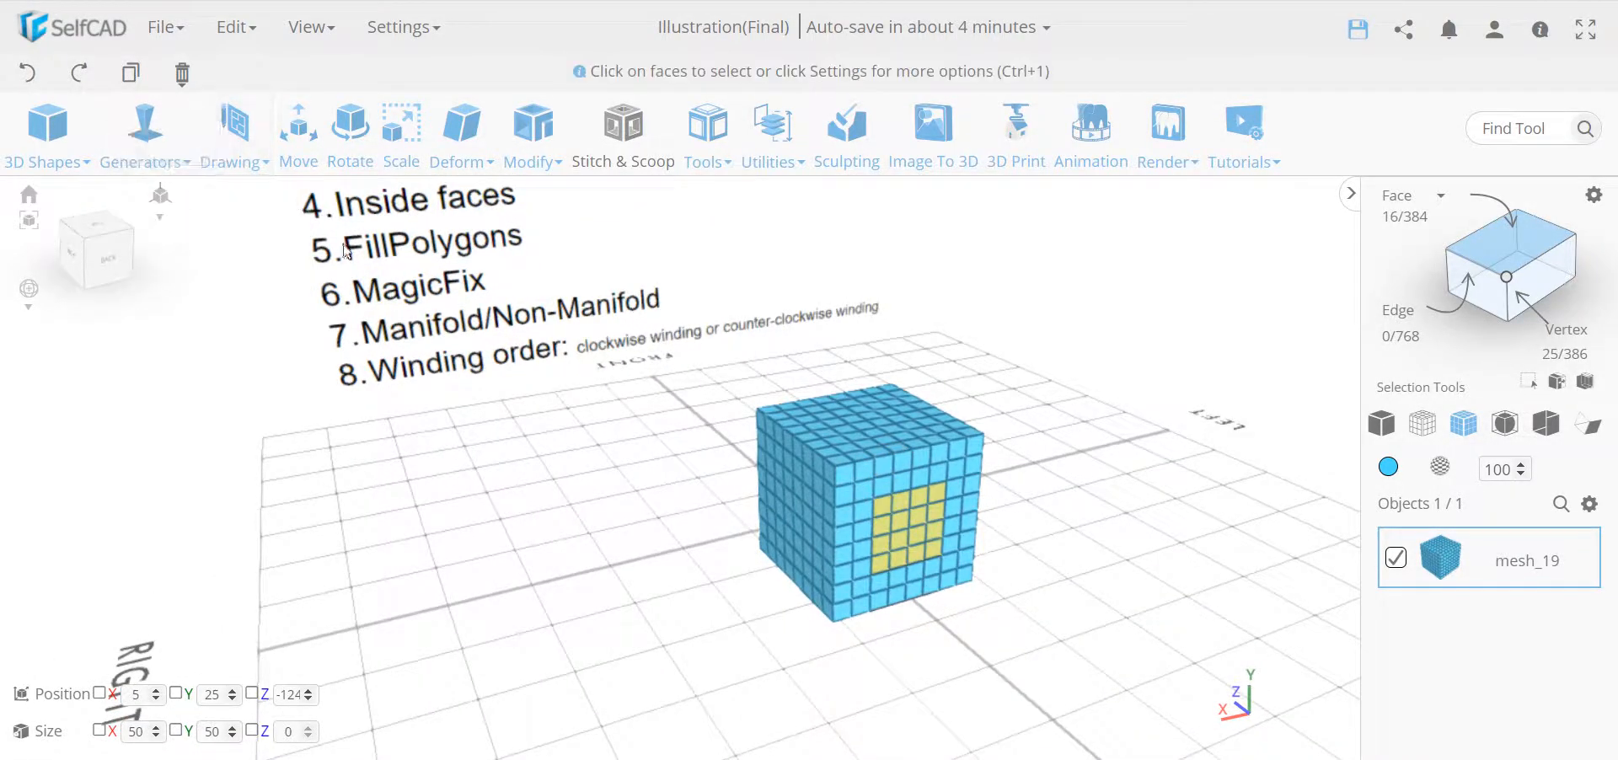
# Move the 4 by 4 face block through the cube and out its opposite side to about Z 63.
pyautogui.click(298, 170)
pyautogui.moveTo(408, 499); pyautogui.dragTo(653, 533)
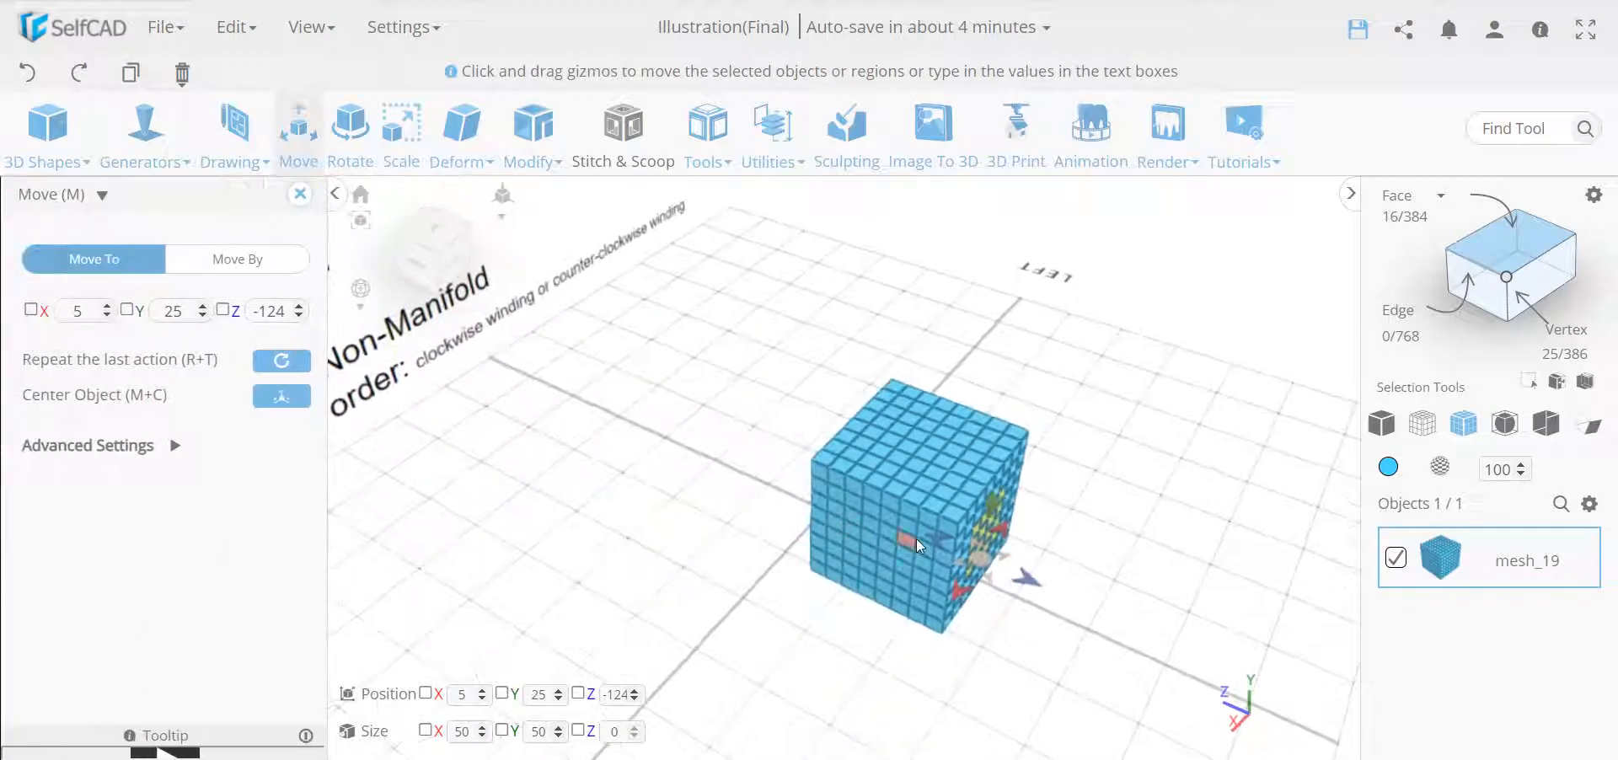
pyautogui.moveTo(929, 538); pyautogui.dragTo(753, 524)
pyautogui.click(300, 194)
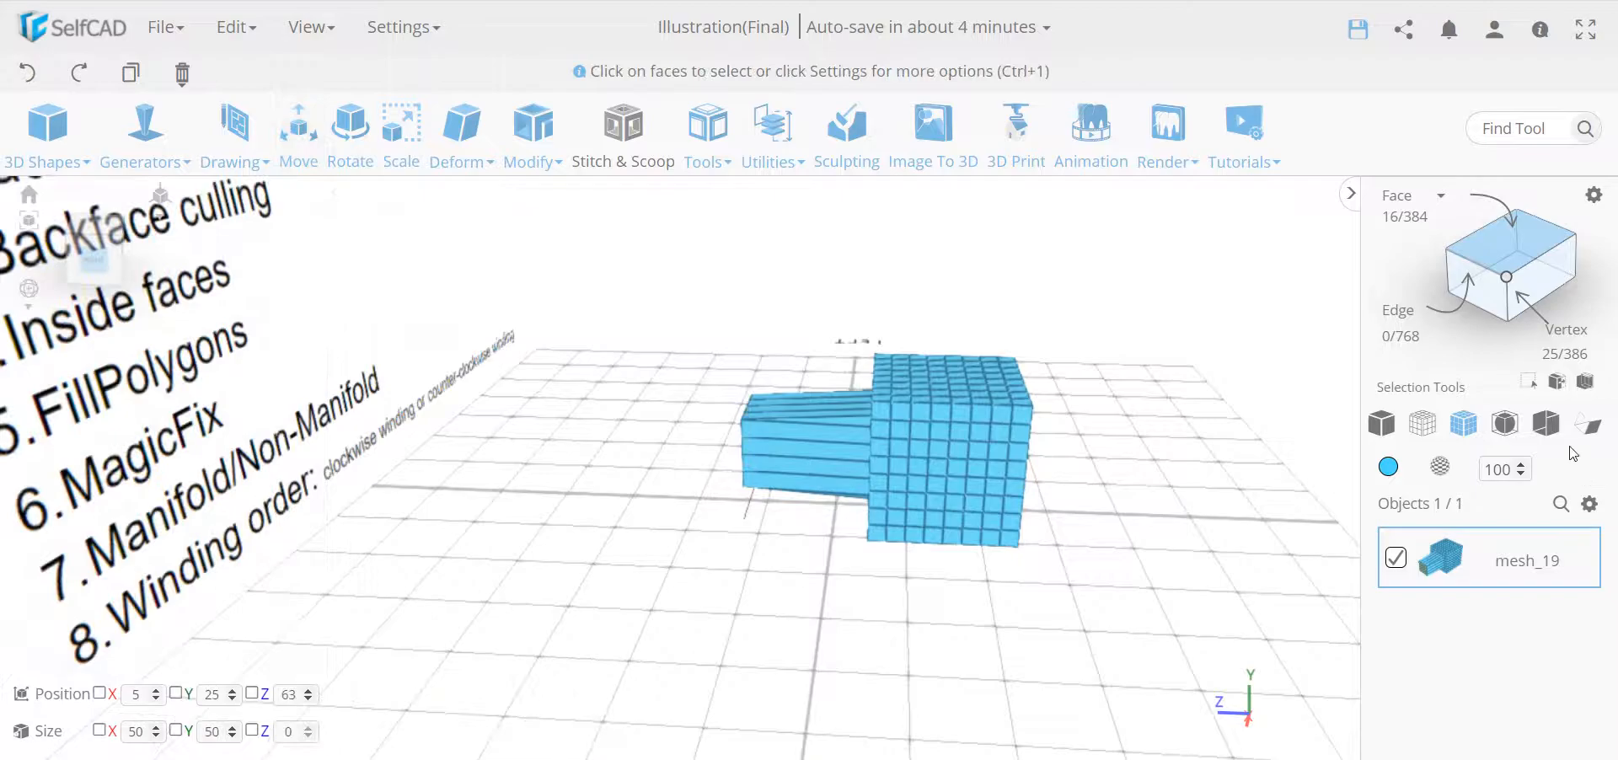
# Turn on Back Face Coloring, select the whole object and inspect the pushed-through faces from the cube's open back side.
pyautogui.moveTo(737, 536); pyautogui.dragTo(318, 504)
pyautogui.click(1590, 427)
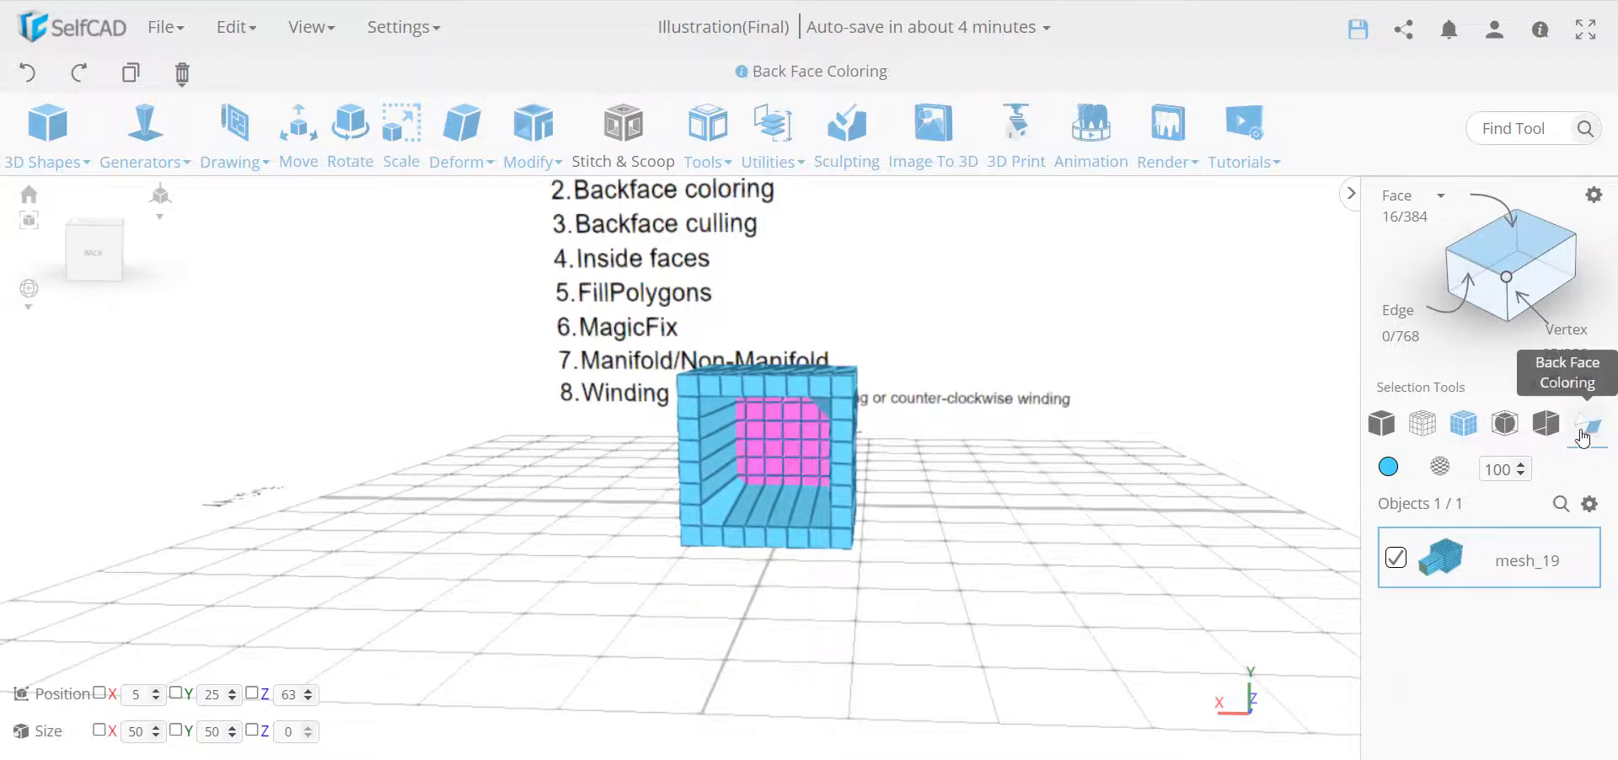
pyautogui.moveTo(969, 529); pyautogui.dragTo(824, 428)
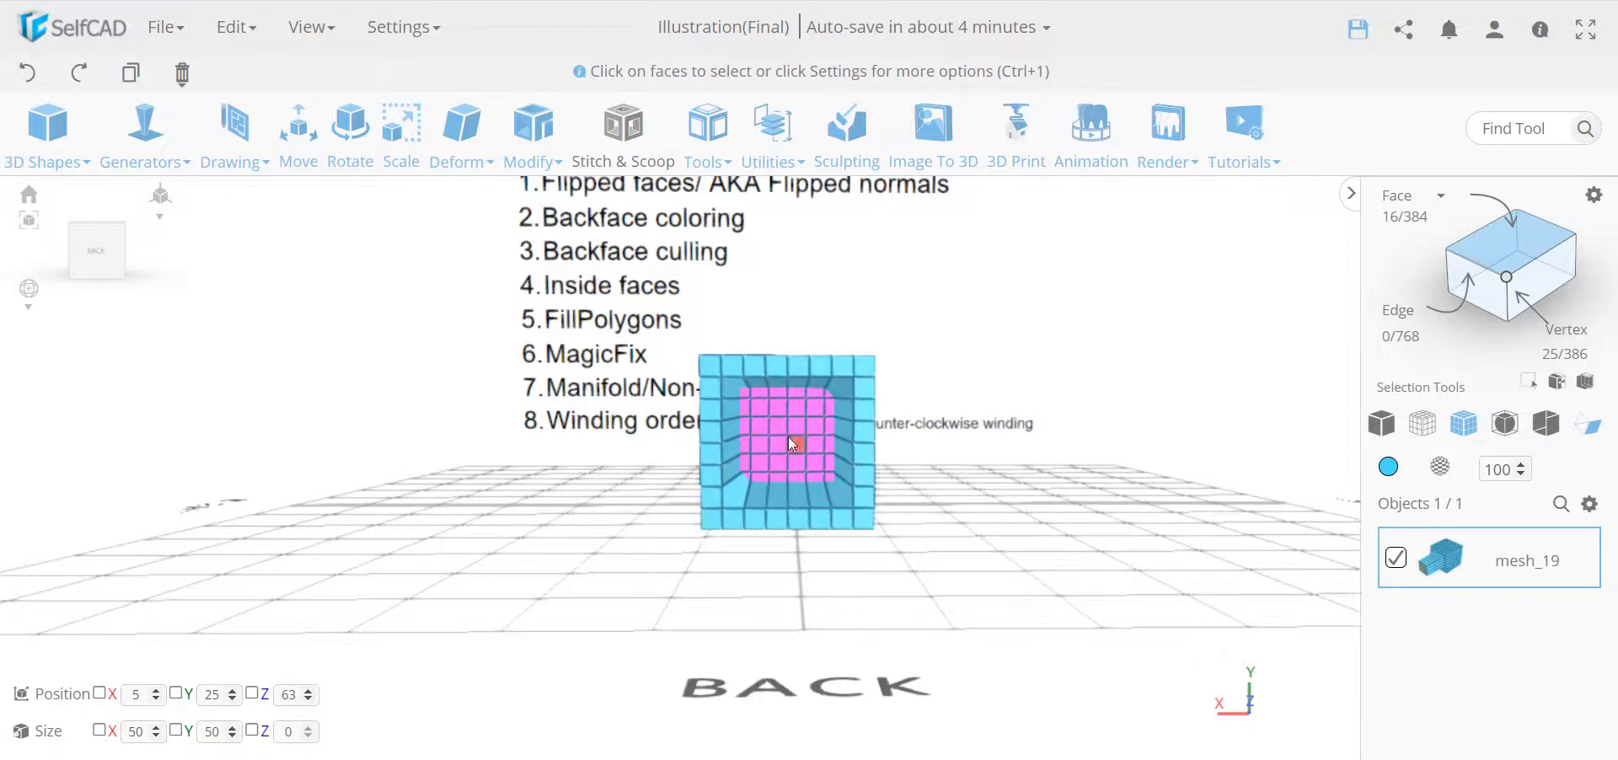
pyautogui.moveTo(864, 477); pyautogui.dragTo(952, 573)
pyautogui.hotkey('ctrl', 'a')
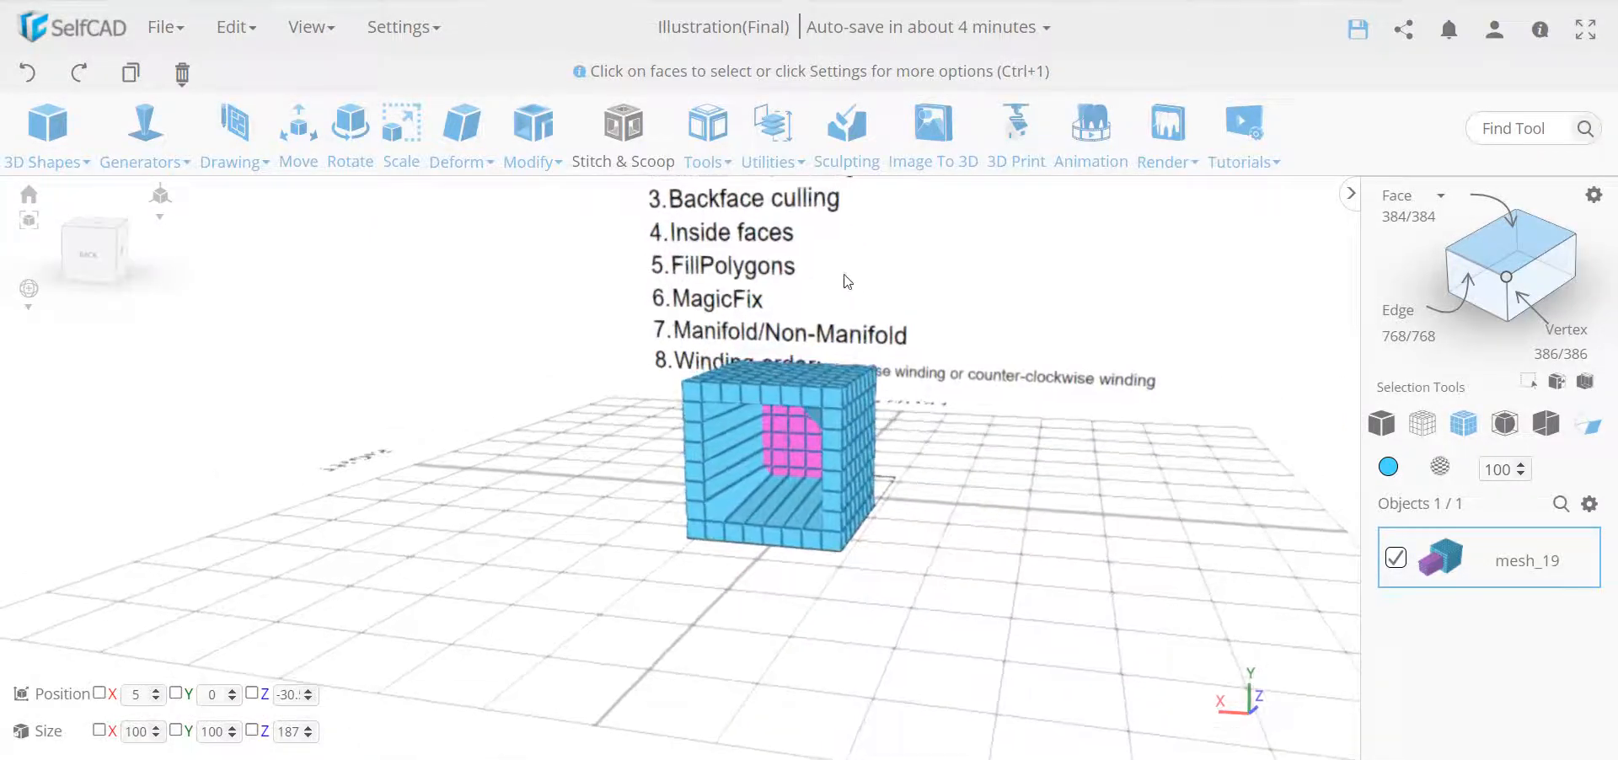
pyautogui.moveTo(756, 335); pyautogui.dragTo(773, 449)
pyautogui.moveTo(1029, 478); pyautogui.dragTo(932, 437)
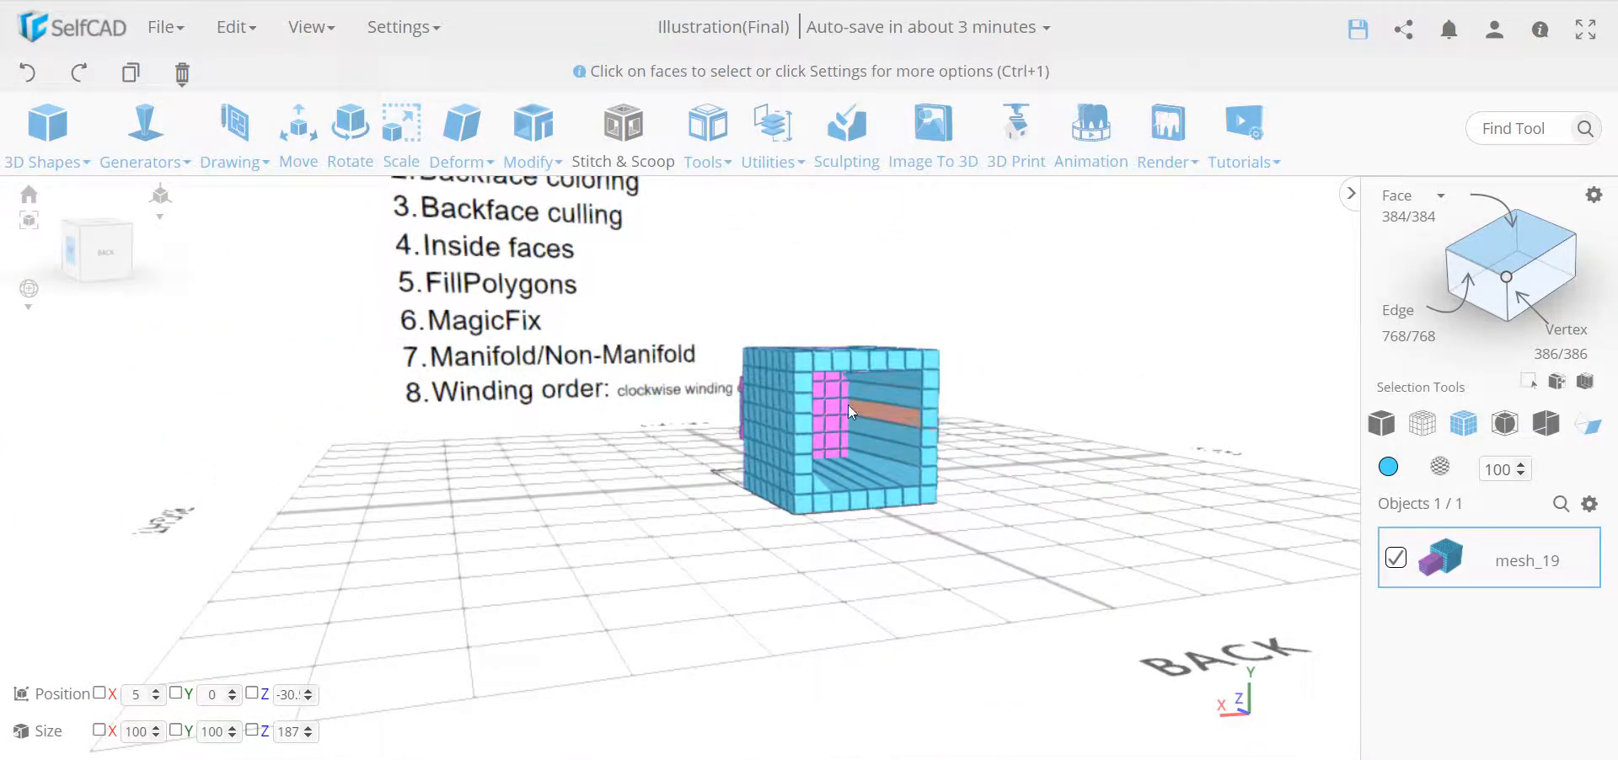
pyautogui.moveTo(487, 348); pyautogui.dragTo(495, 272)
pyautogui.moveTo(629, 496)
pyautogui.mouseDown()
pyautogui.moveTo(675, 523)
pyautogui.moveTo(684, 506)
pyautogui.moveTo(628, 507)
pyautogui.mouseUp()
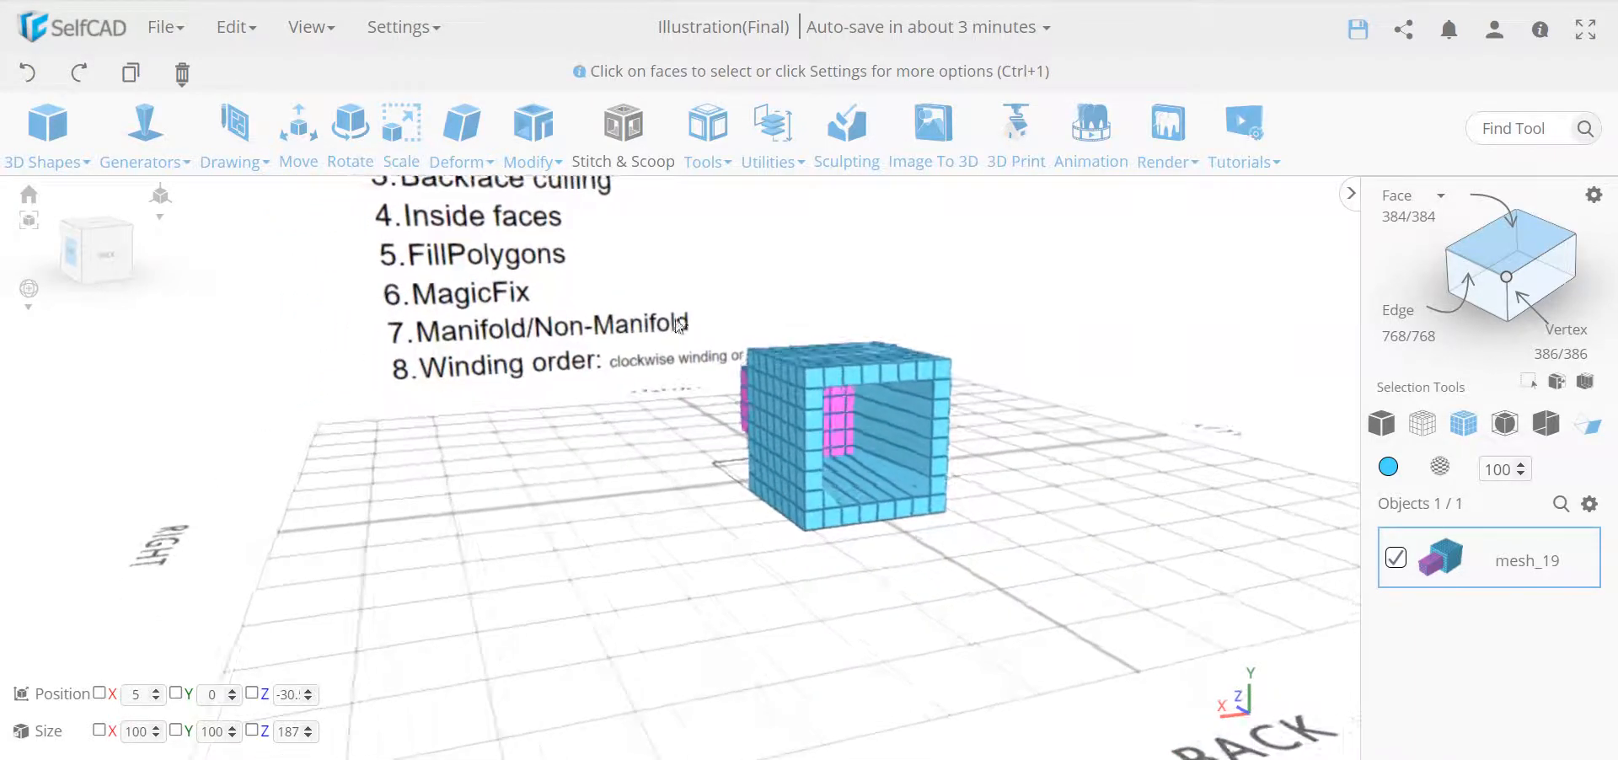
# Flip the normals of the whole pushed-through cube and inspect its open back and protruding block from the side.
pyautogui.moveTo(674, 360); pyautogui.dragTo(600, 418)
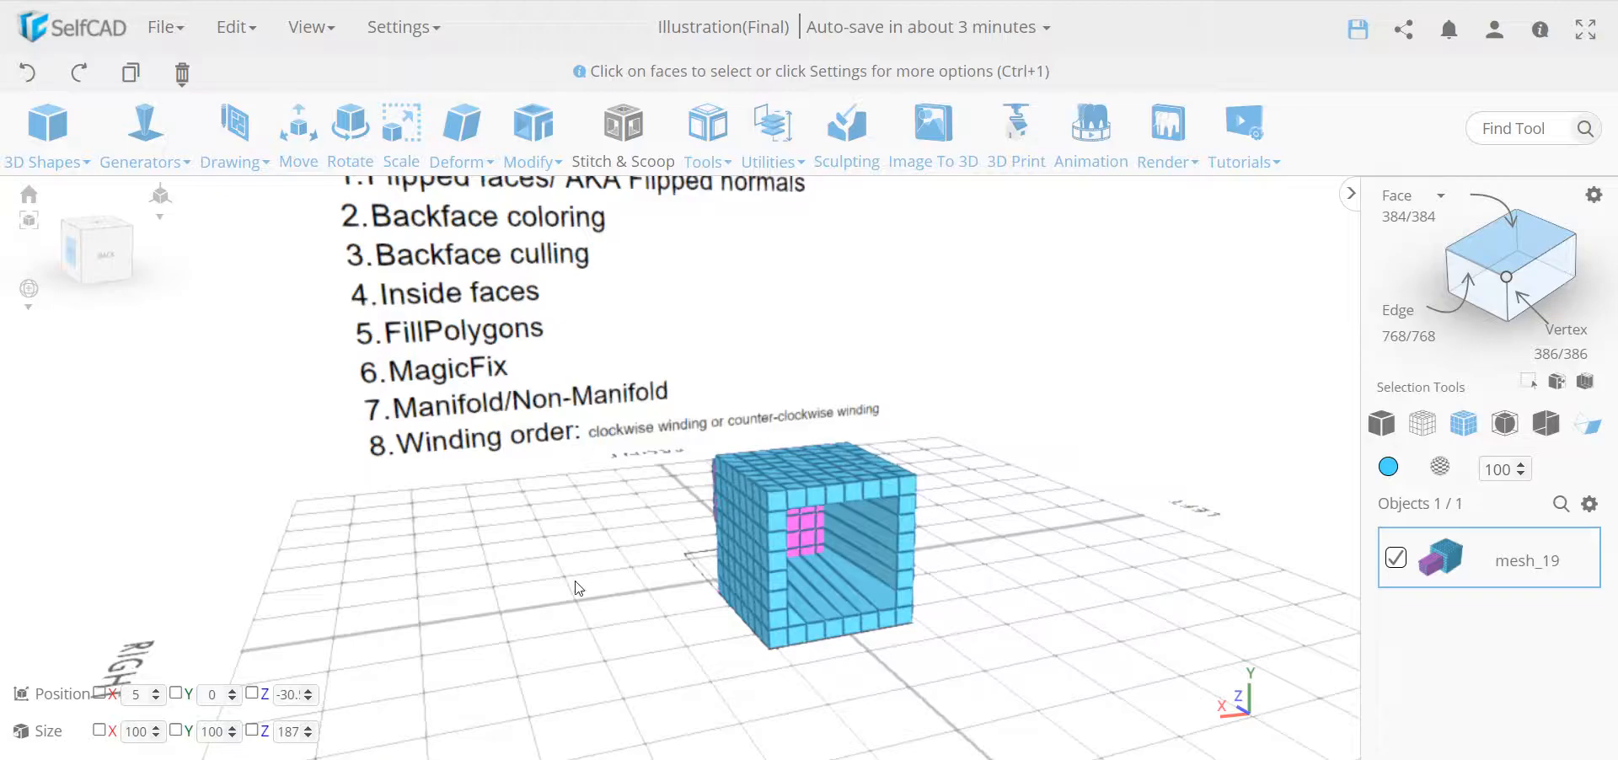
pyautogui.moveTo(575, 530); pyautogui.dragTo(581, 528)
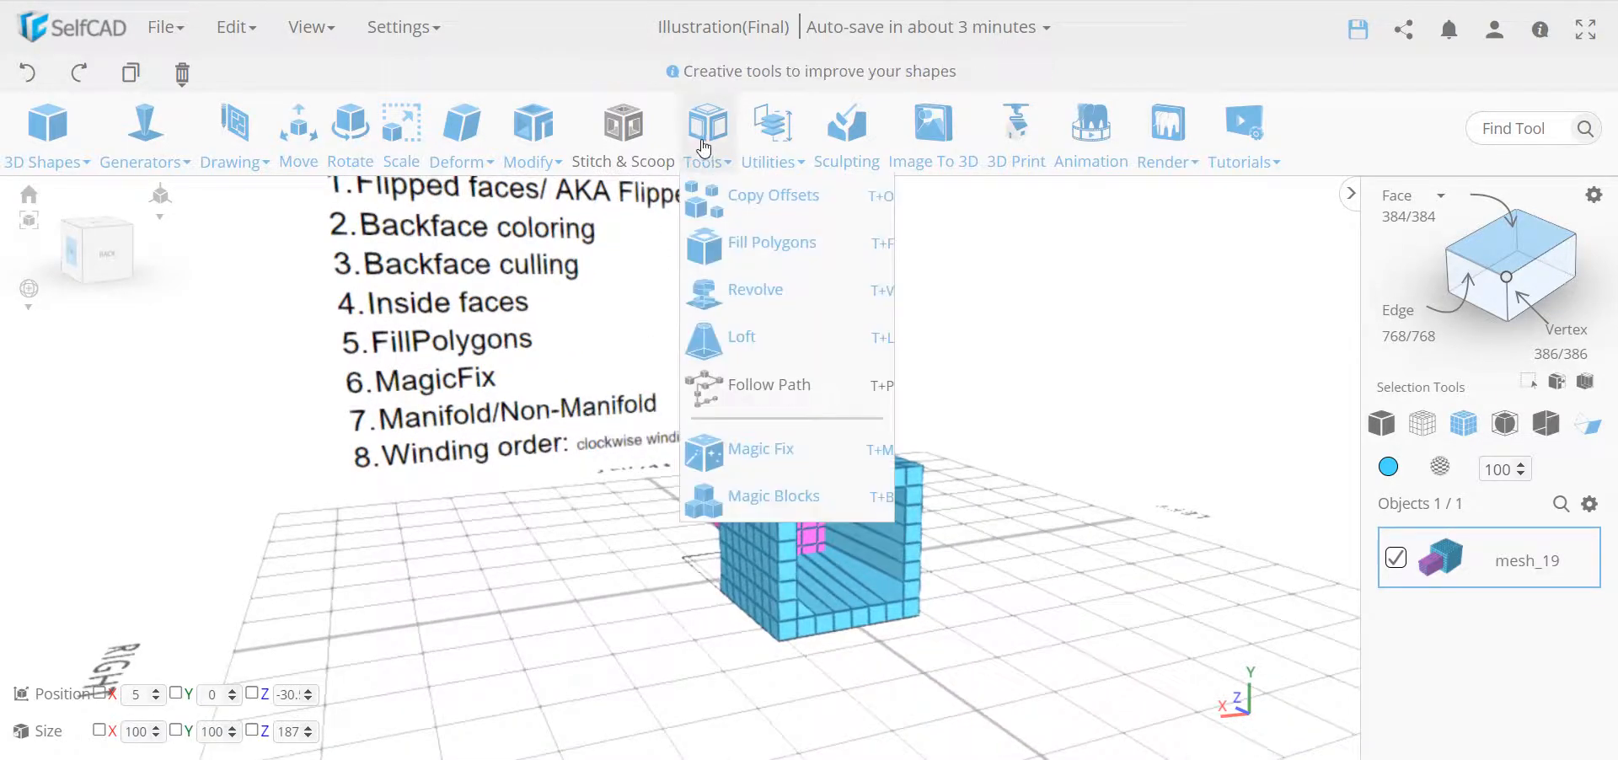
pyautogui.moveTo(759, 156)
pyautogui.click(863, 582)
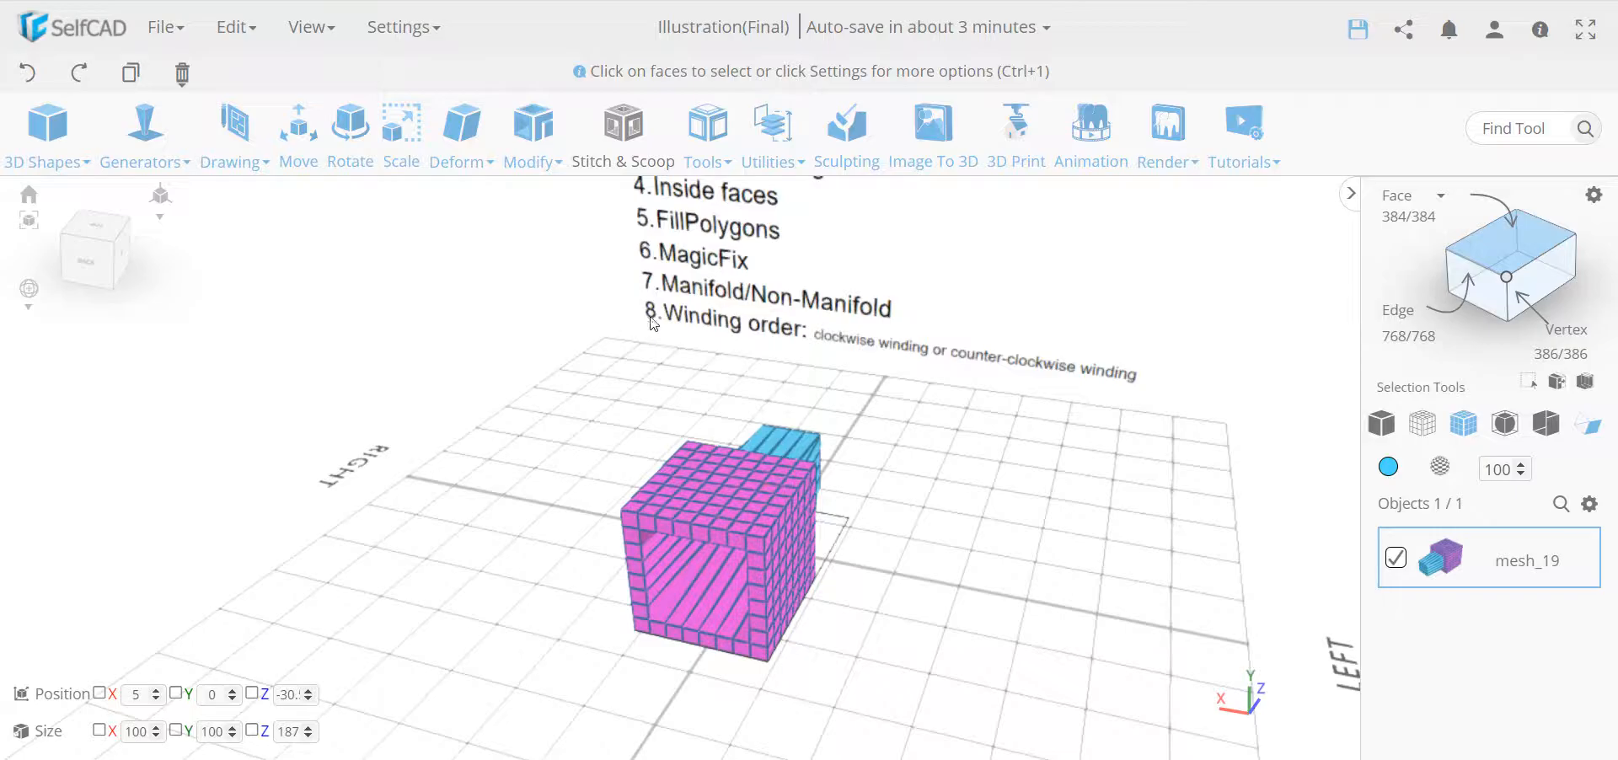
pyautogui.moveTo(536, 597); pyautogui.dragTo(928, 697)
pyautogui.moveTo(801, 648); pyautogui.dragTo(730, 532)
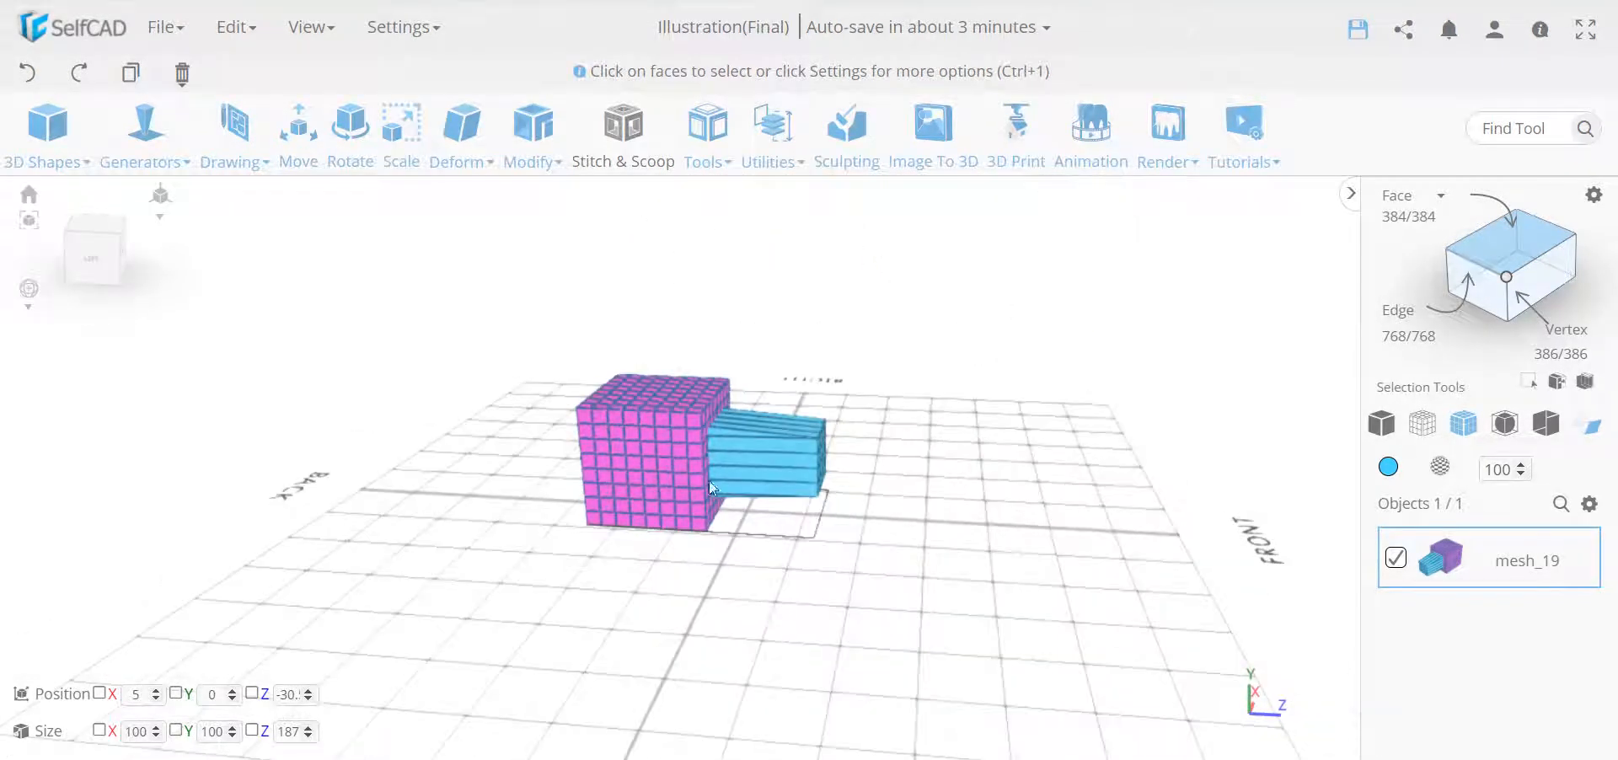
# Flip the object's normals back and view the protruding block and the open back side.
pyautogui.click(773, 139)
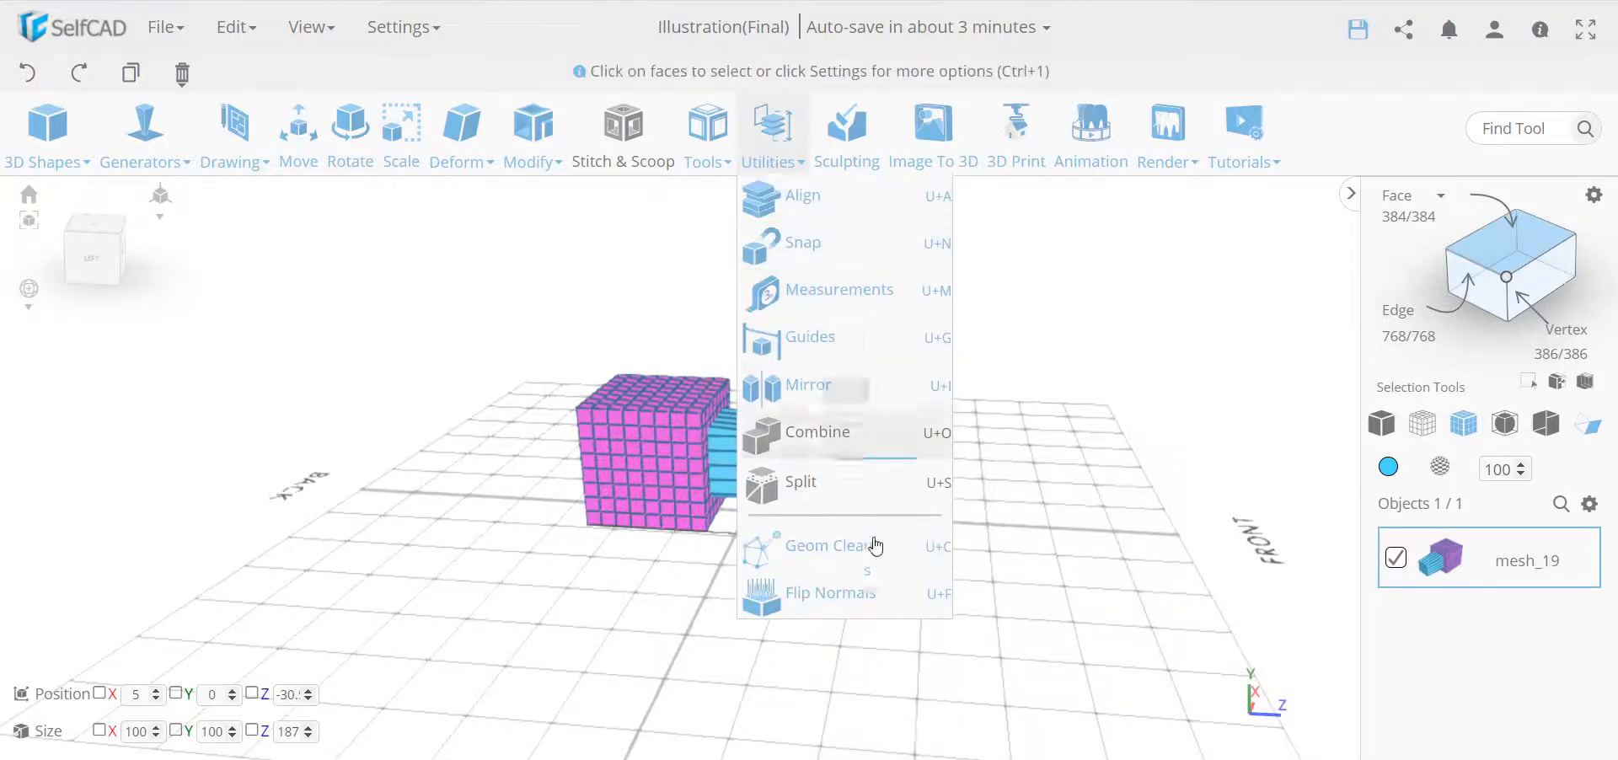
pyautogui.click(836, 583)
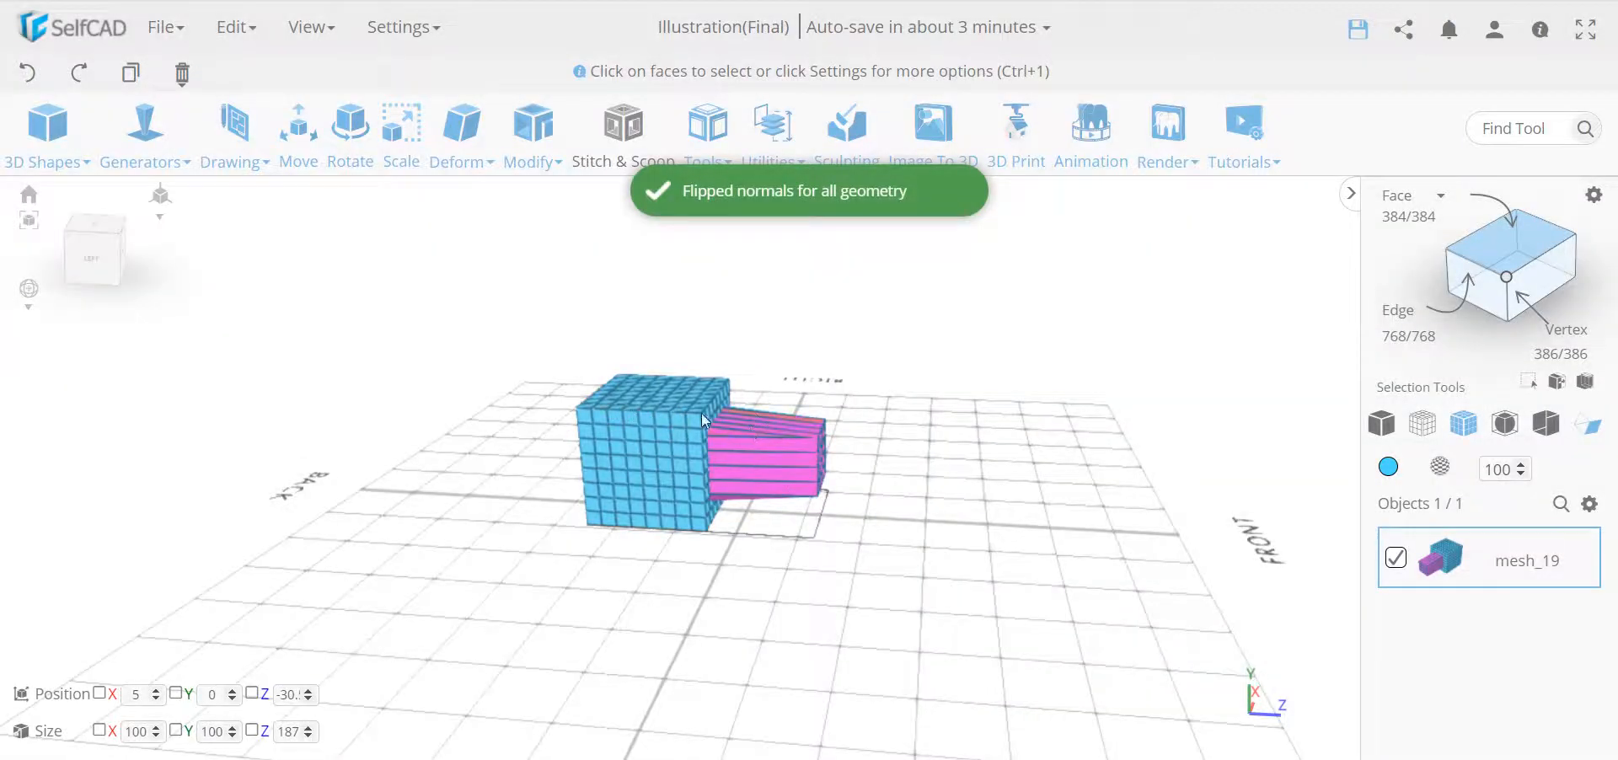
pyautogui.moveTo(661, 589); pyautogui.dragTo(763, 288)
# Repair the pushed-through cube with Magic Fix at a detail level of 50, previewing it before applying.
pyautogui.click(707, 139)
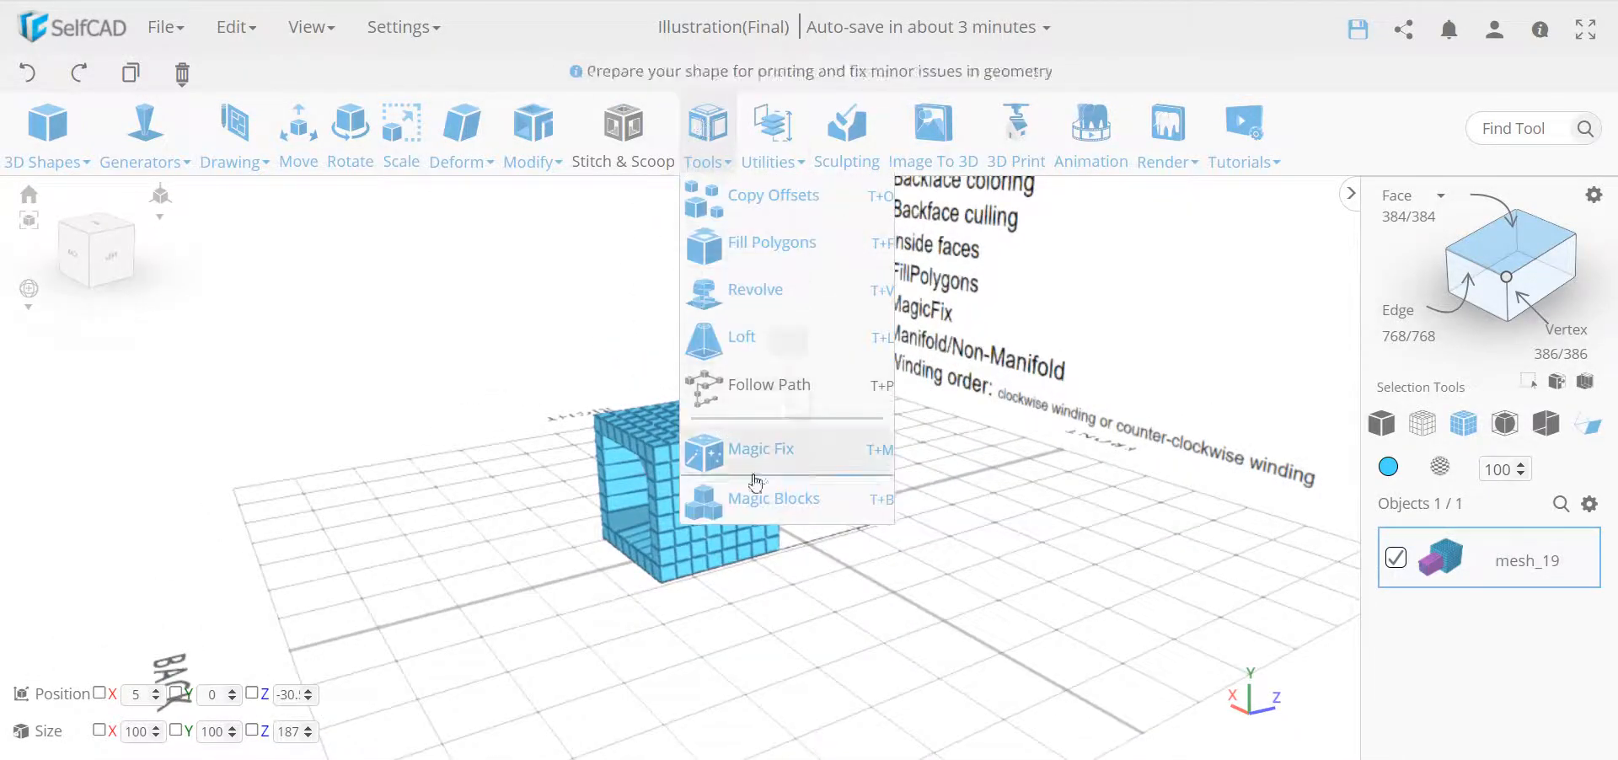
pyautogui.click(745, 549)
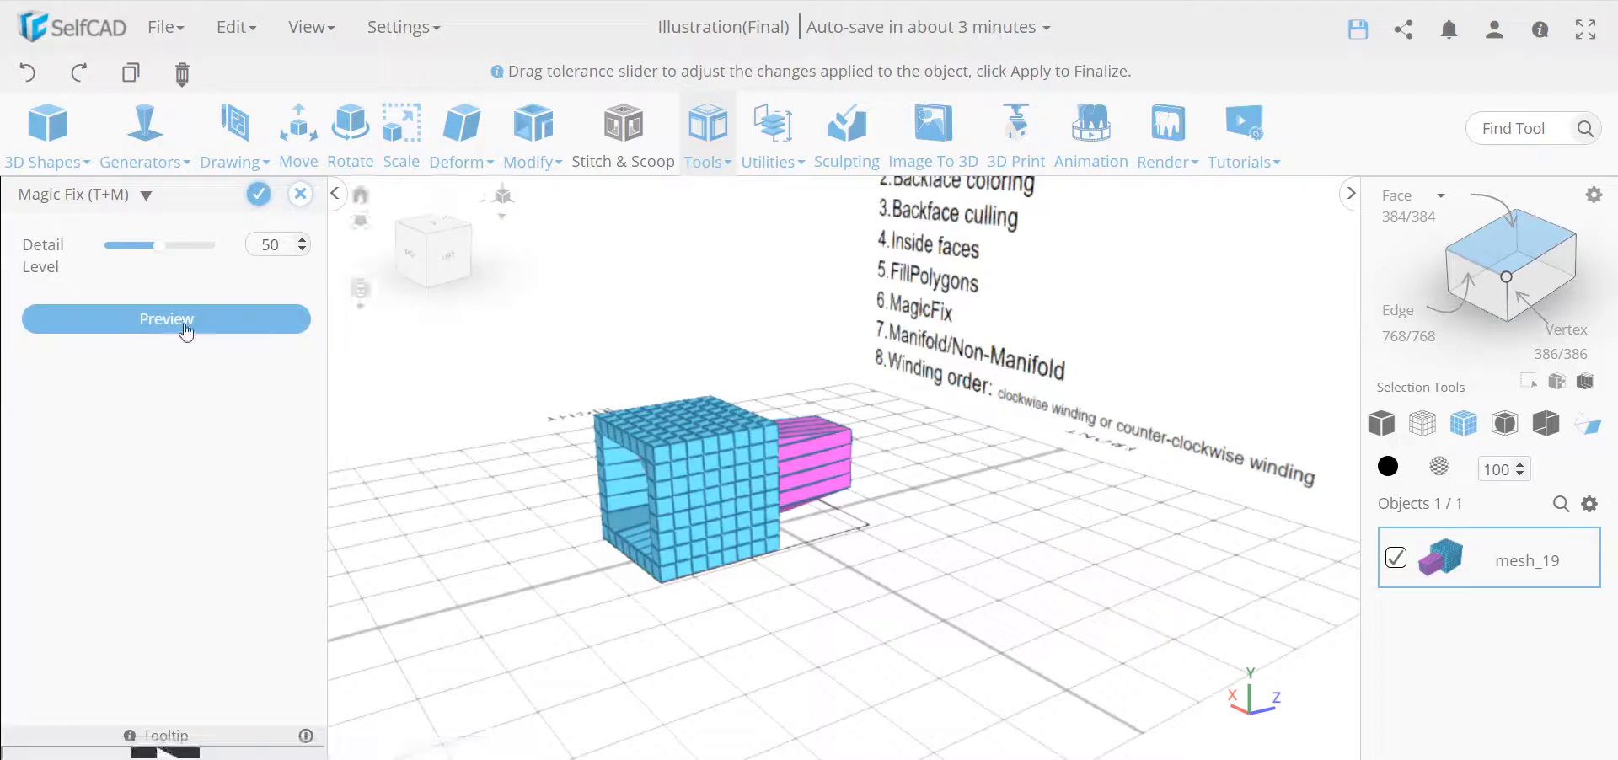
pyautogui.click(177, 320)
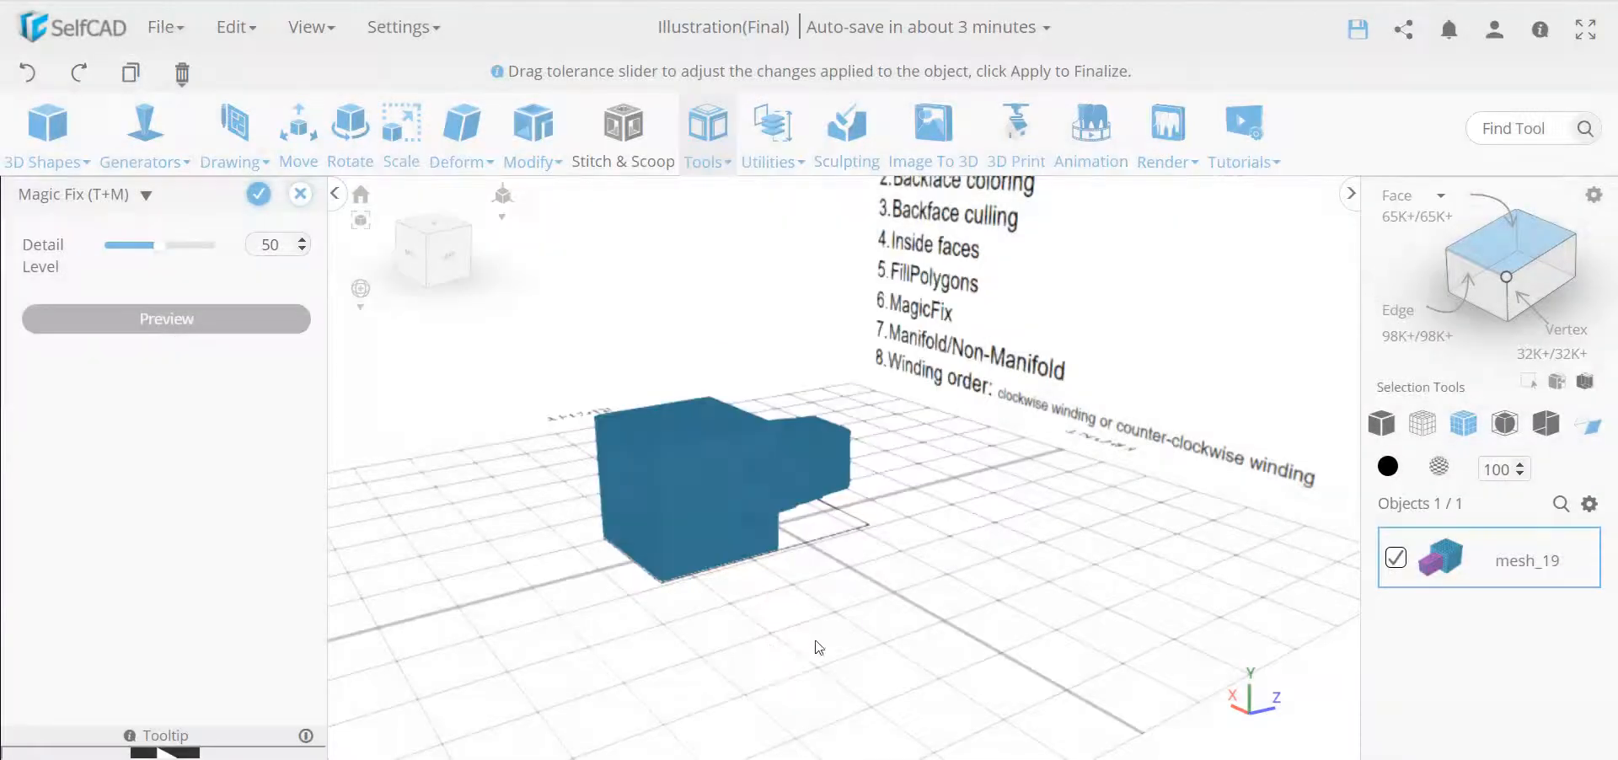
pyautogui.moveTo(895, 630); pyautogui.dragTo(771, 643, button='right')
pyautogui.click(260, 198)
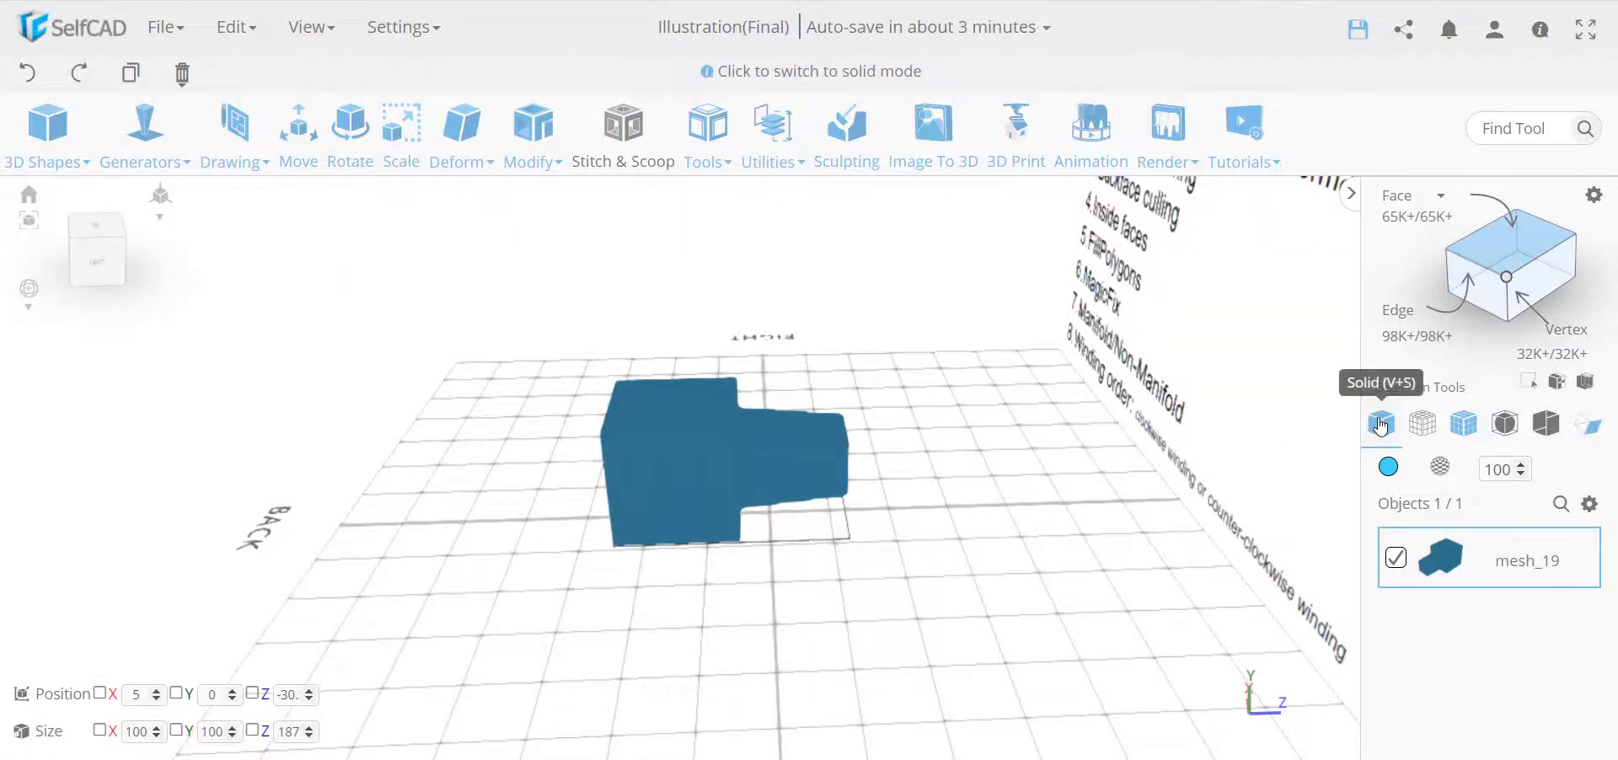
# Display the repaired object in solid mode and examine the junction between the cube and its protruding block.
pyautogui.click(1380, 426)
pyautogui.moveTo(824, 428); pyautogui.dragTo(650, 482, button='right')
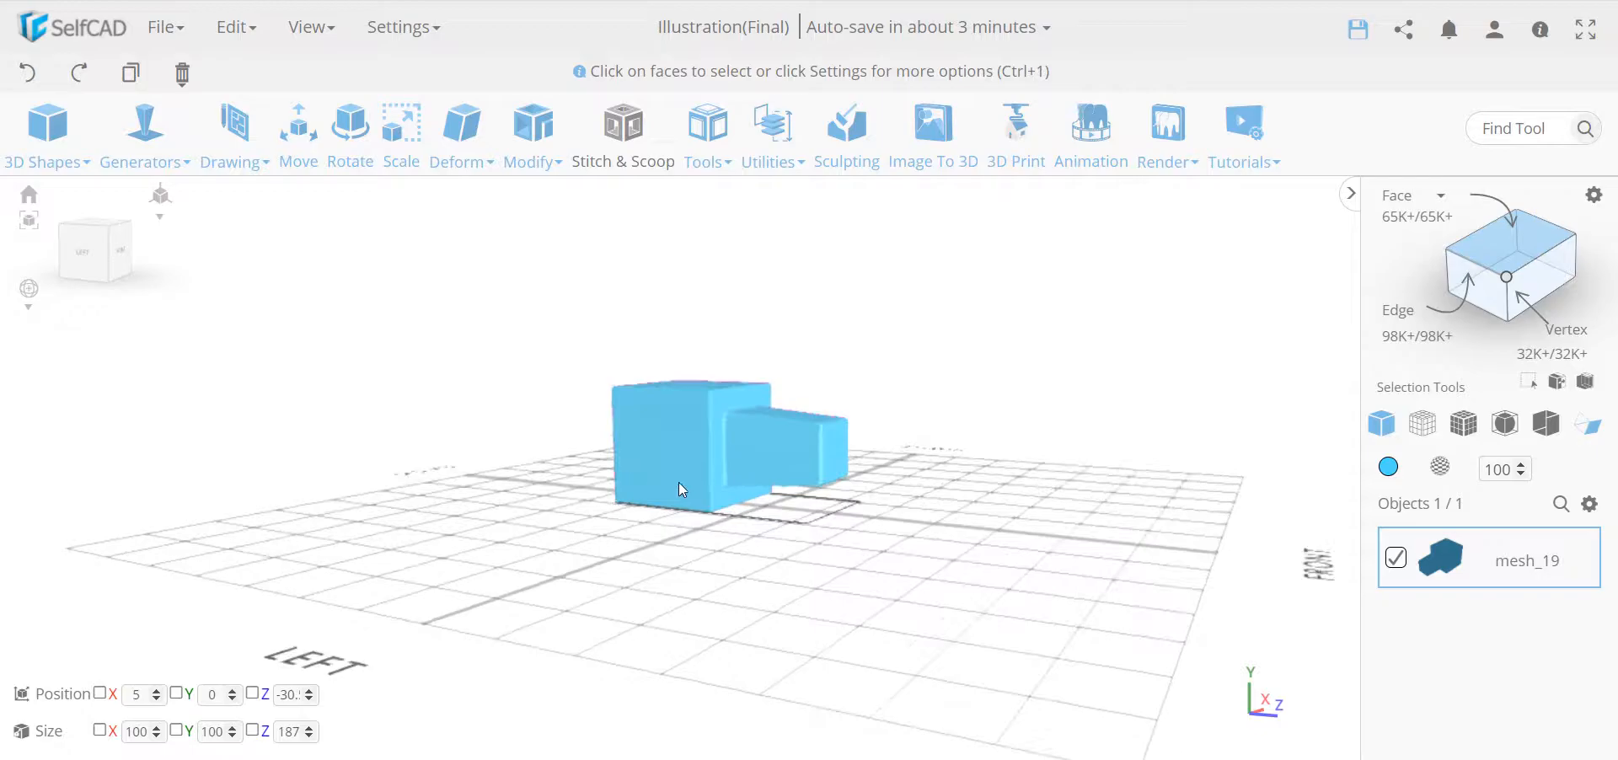
pyautogui.scroll(5, 730, 402)
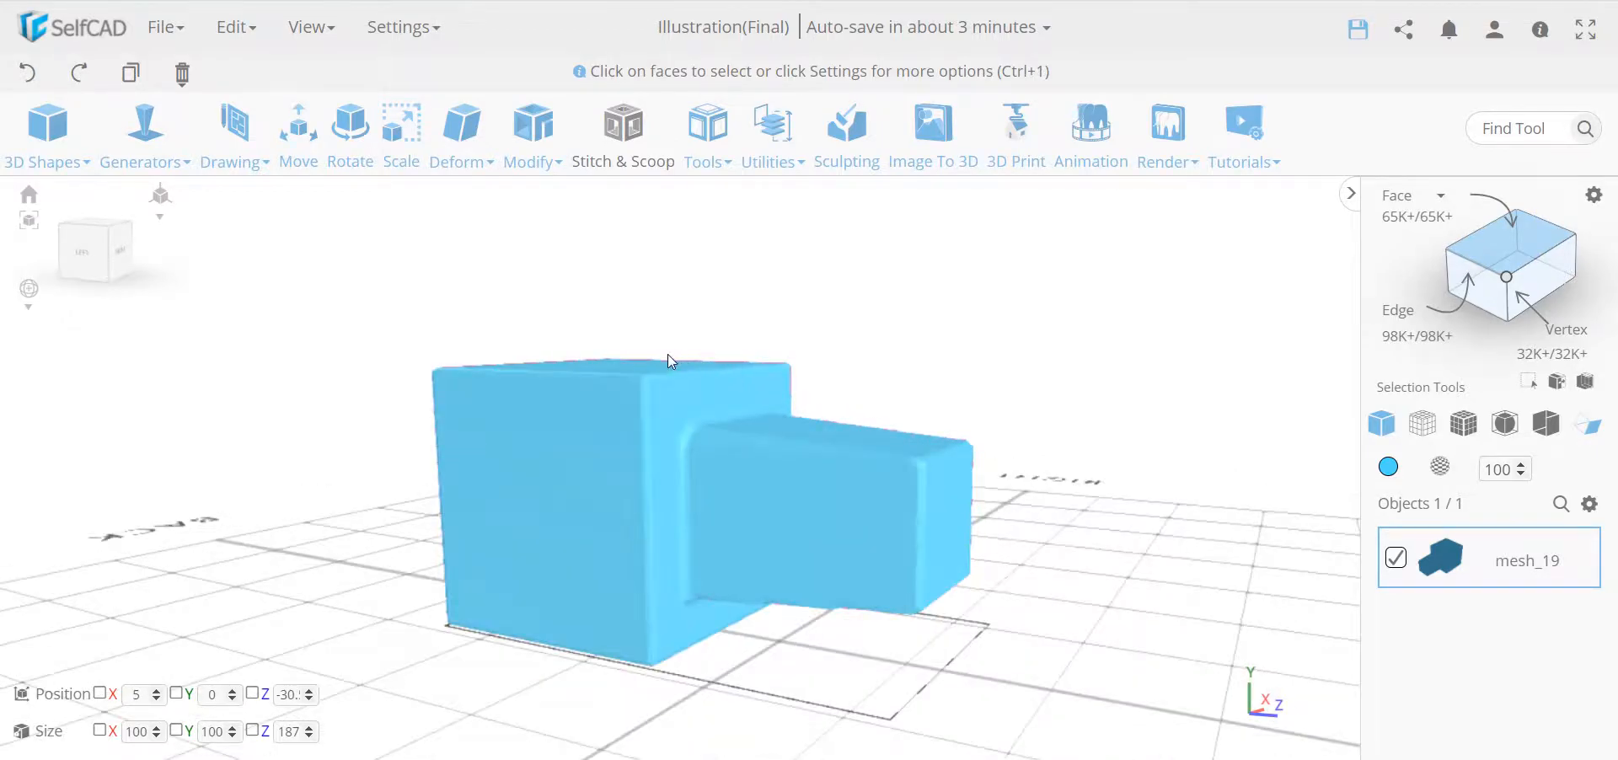
pyautogui.moveTo(672, 377)
pyautogui.mouseDown(button='right')
pyautogui.moveTo(643, 473)
pyautogui.moveTo(924, 473)
pyautogui.moveTo(876, 489)
pyautogui.moveTo(694, 484)
pyautogui.moveTo(708, 480)
pyautogui.mouseUp(button='right')
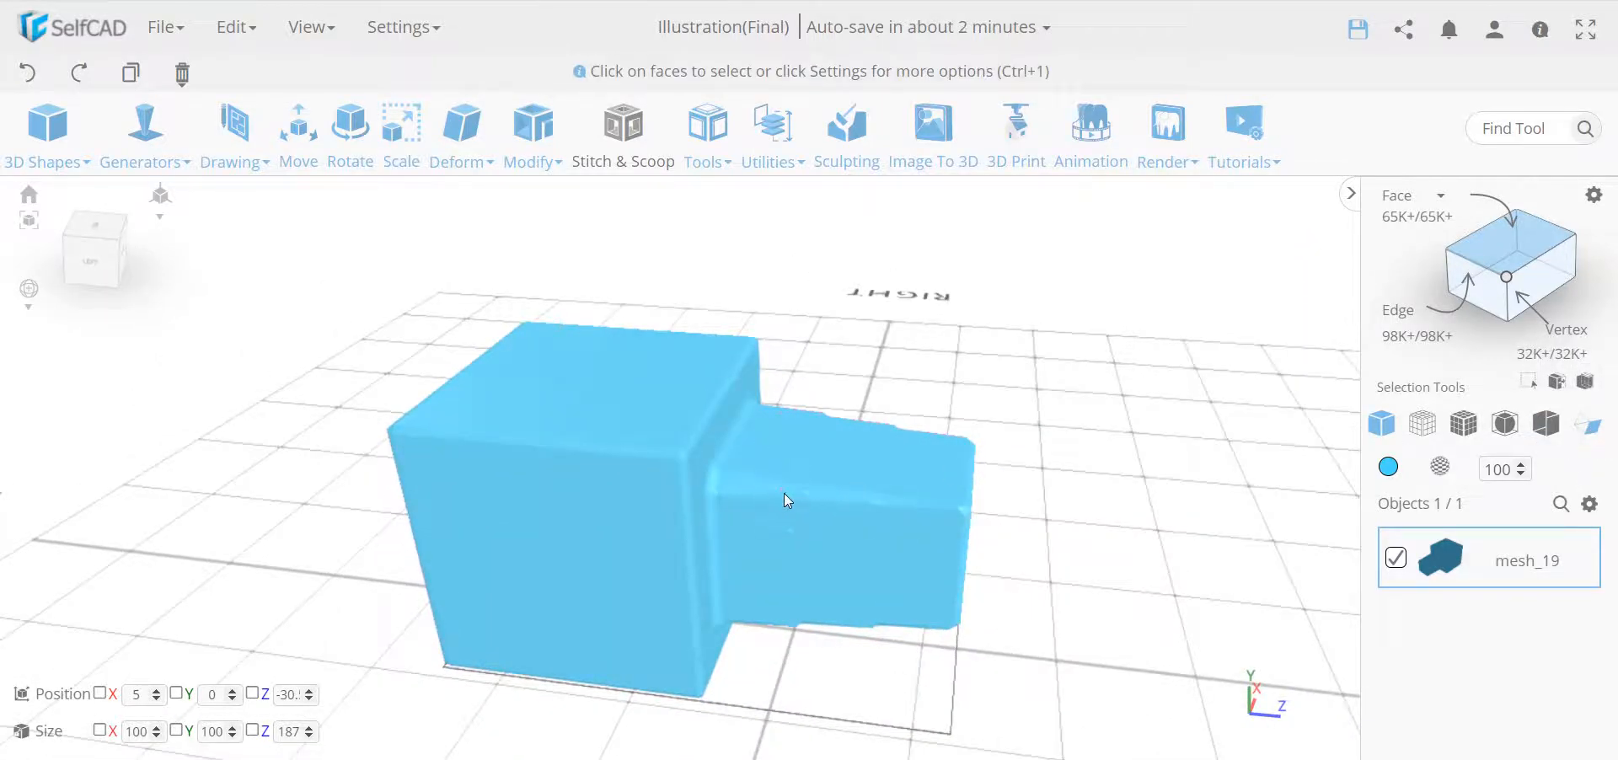
pyautogui.scroll(2, 782, 487)
pyautogui.moveTo(1034, 457); pyautogui.dragTo(809, 497, button='right')
# Display the object with its mesh edges and examine the triangles around the protruding block up close.
pyautogui.click(1463, 423)
pyautogui.moveTo(1095, 468); pyautogui.dragTo(846, 493, button='right')
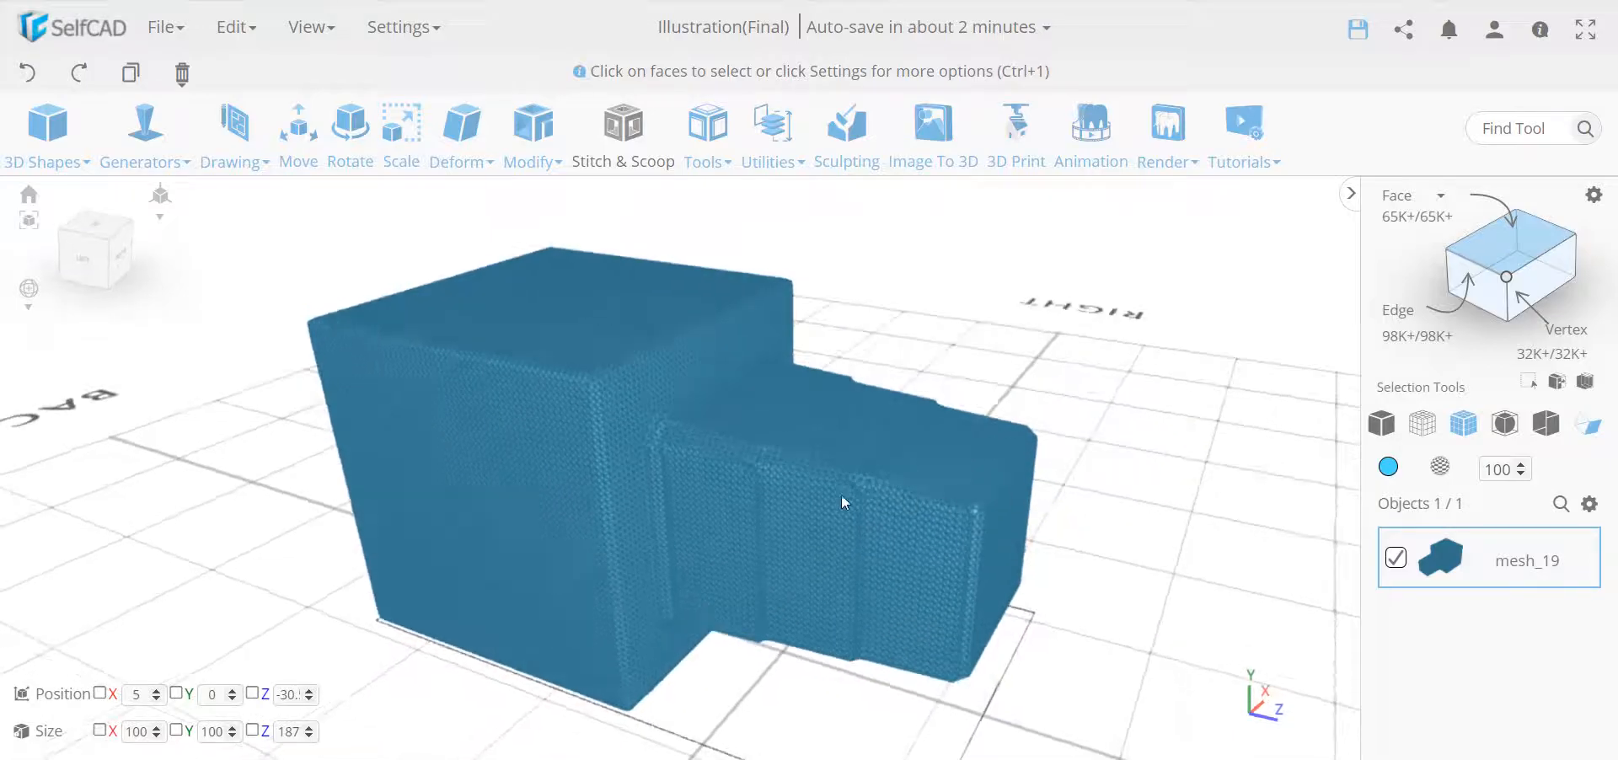
pyautogui.scroll(5, 731, 436)
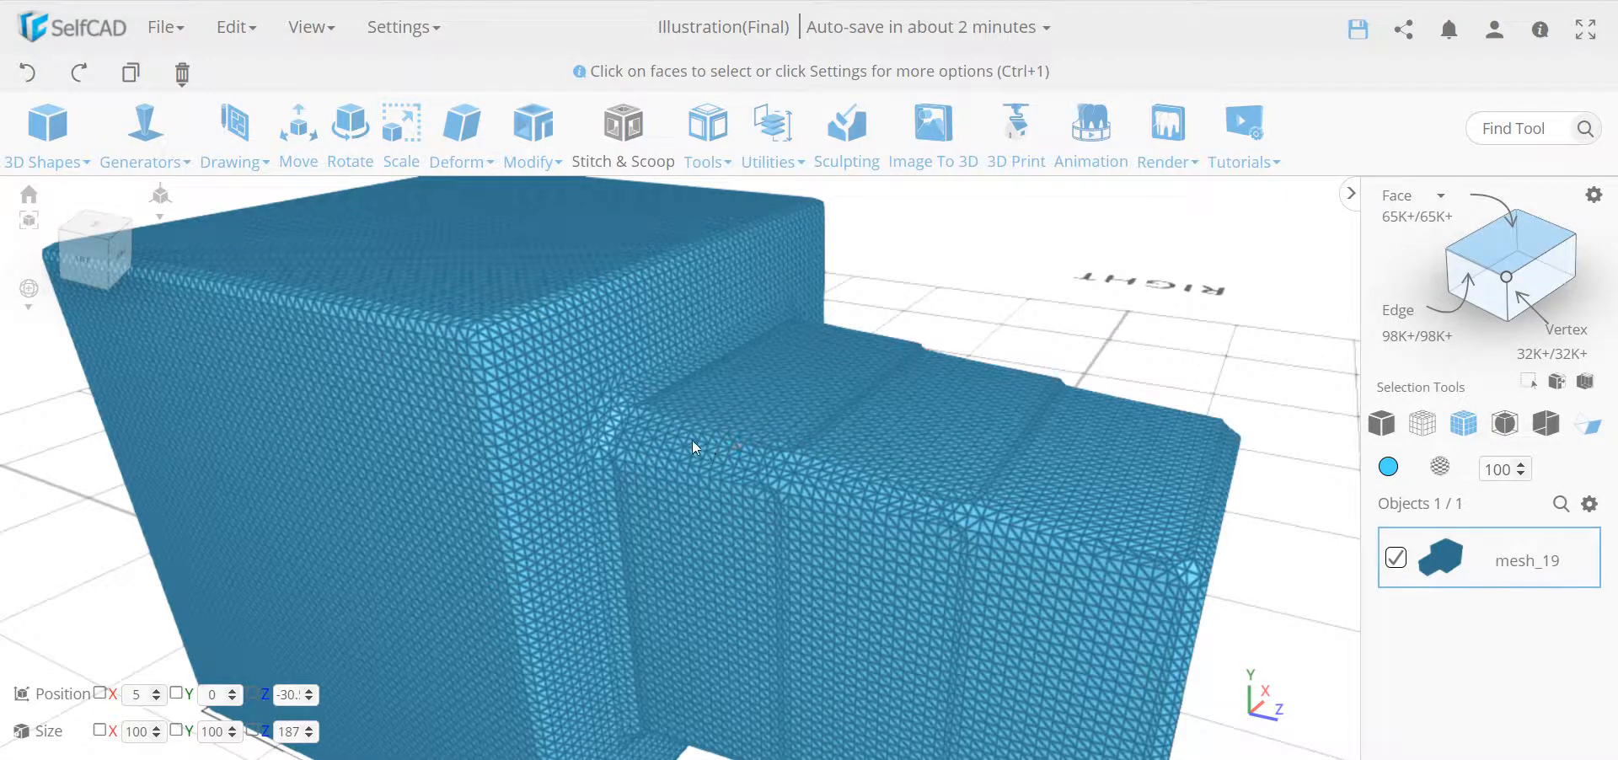
pyautogui.scroll(-3, 708, 441)
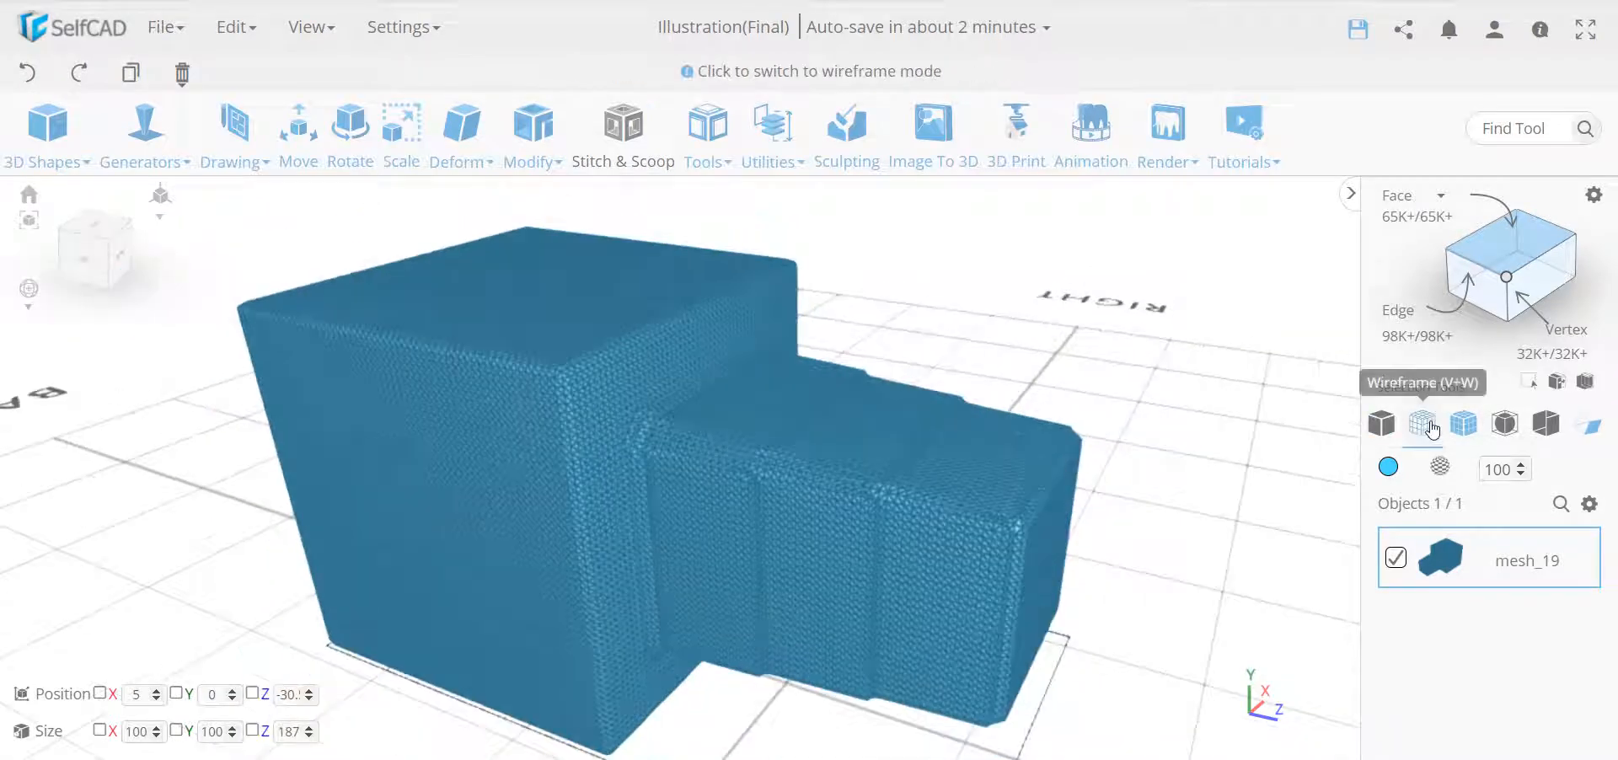
# Return to solid display, turn off Back Face Coloring and examine the cube and block surfaces.
pyautogui.click(1374, 428)
pyautogui.moveTo(892, 467); pyautogui.dragTo(835, 362)
pyautogui.moveTo(977, 336)
pyautogui.mouseDown()
pyautogui.moveTo(921, 333)
pyautogui.moveTo(966, 332)
pyautogui.mouseUp()
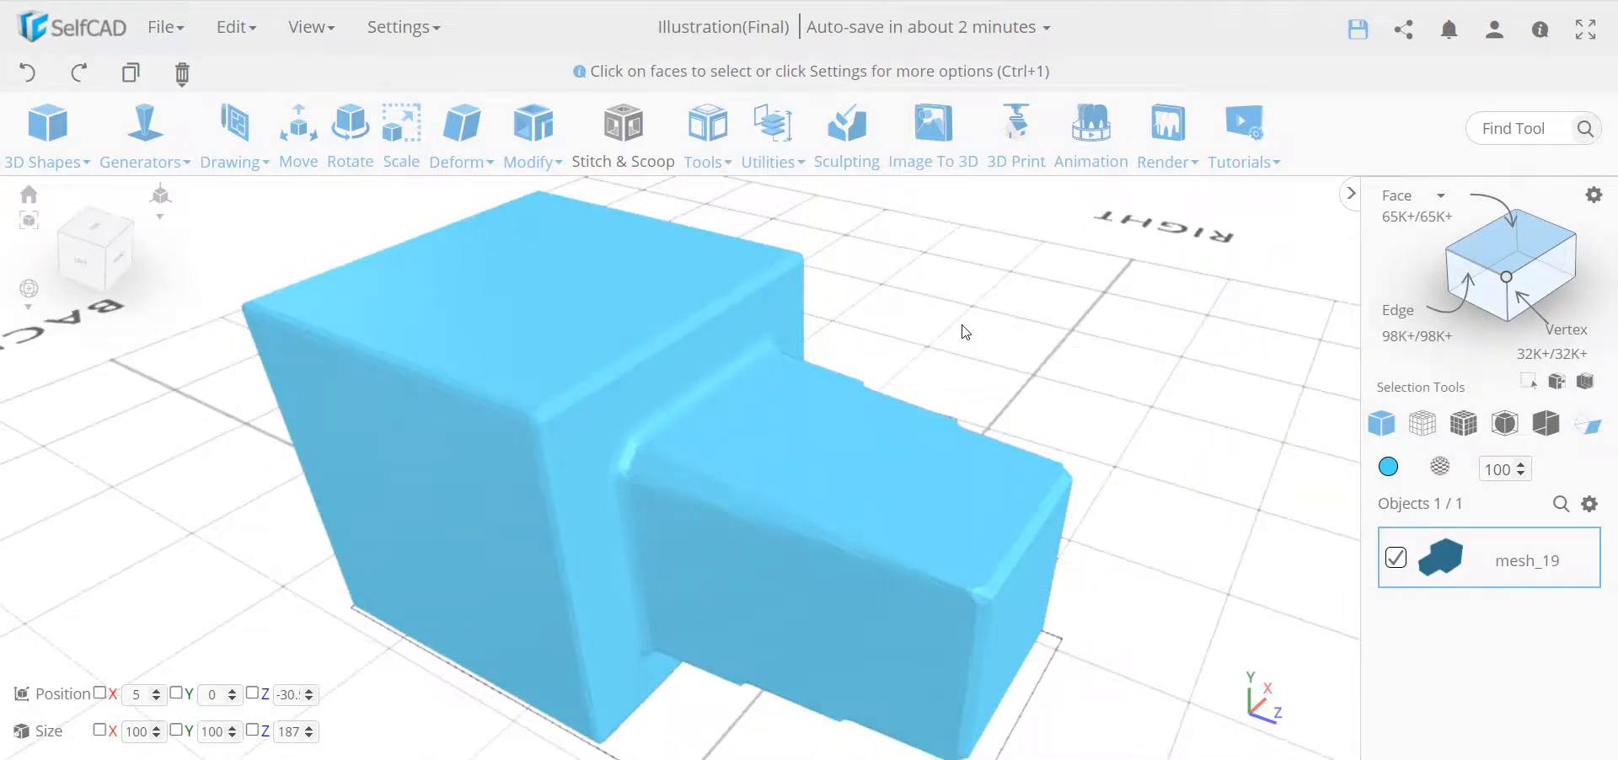
pyautogui.moveTo(1026, 370); pyautogui.dragTo(1066, 344)
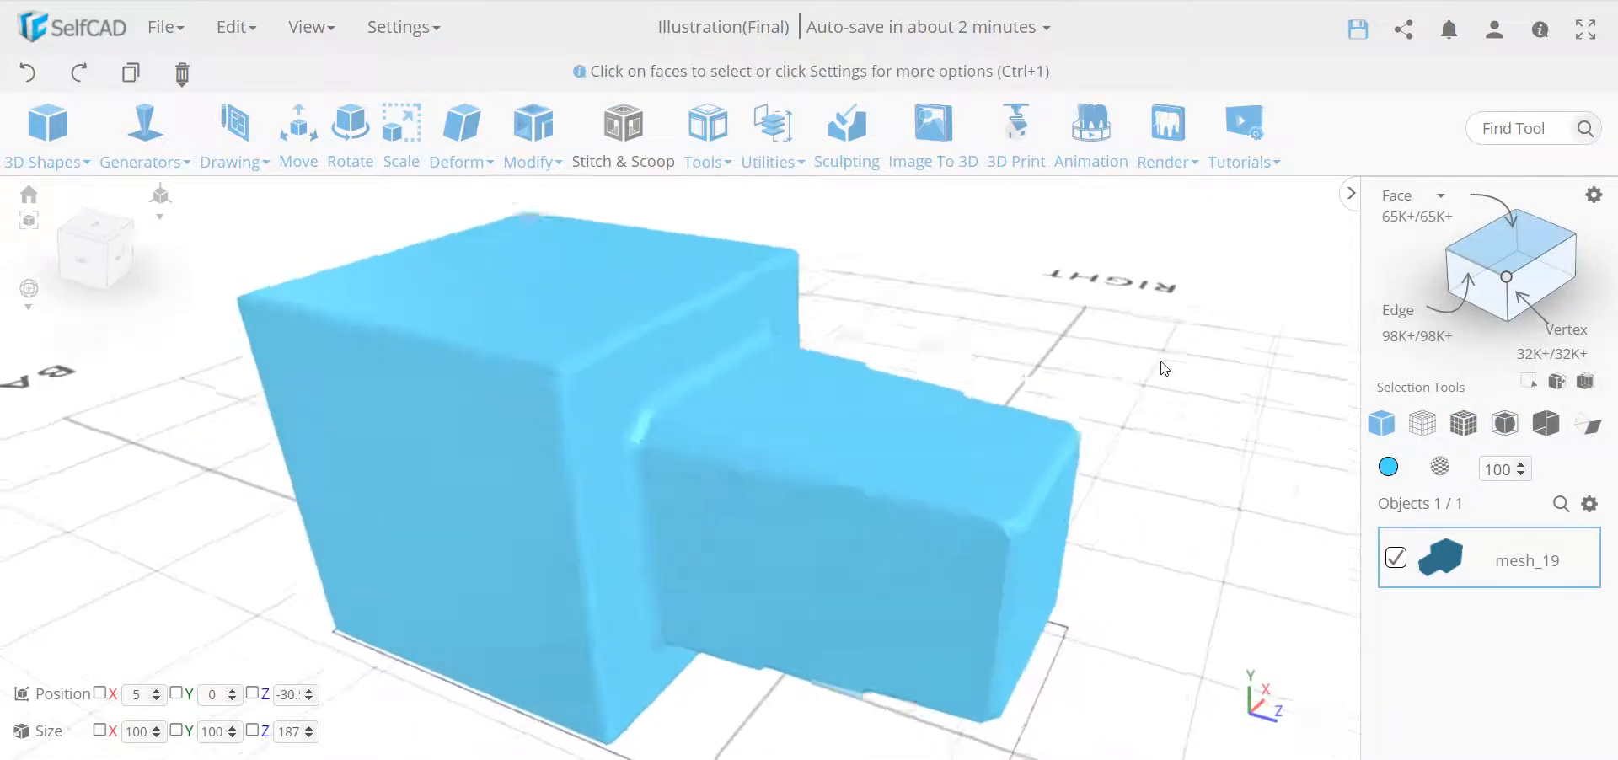
# Show the mesh edges, inspect the junction and the hollow back, and turn on Back Face Coloring and back face culling.
pyautogui.click(1466, 426)
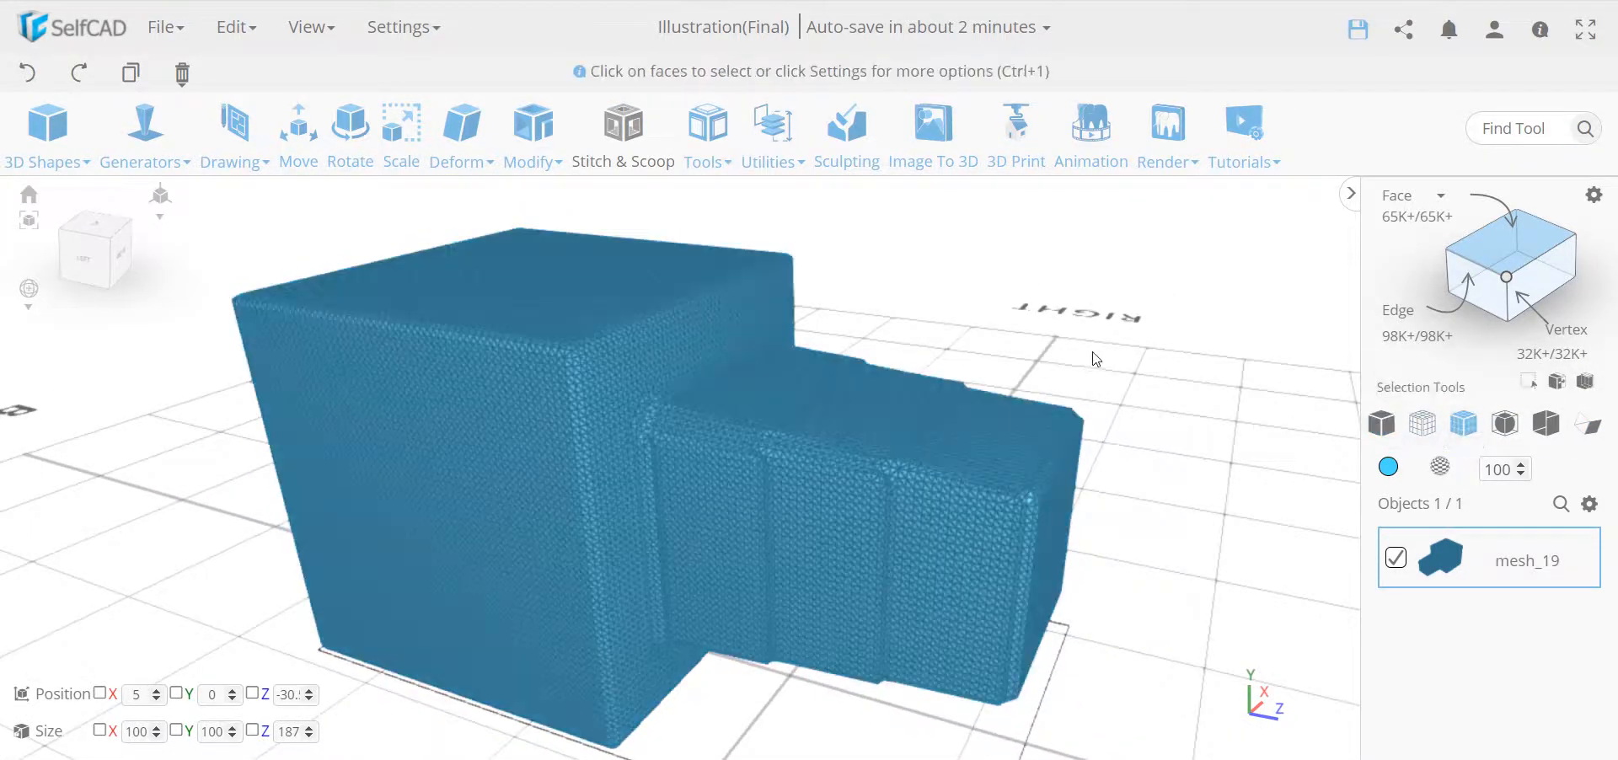
pyautogui.scroll(5, 665, 387)
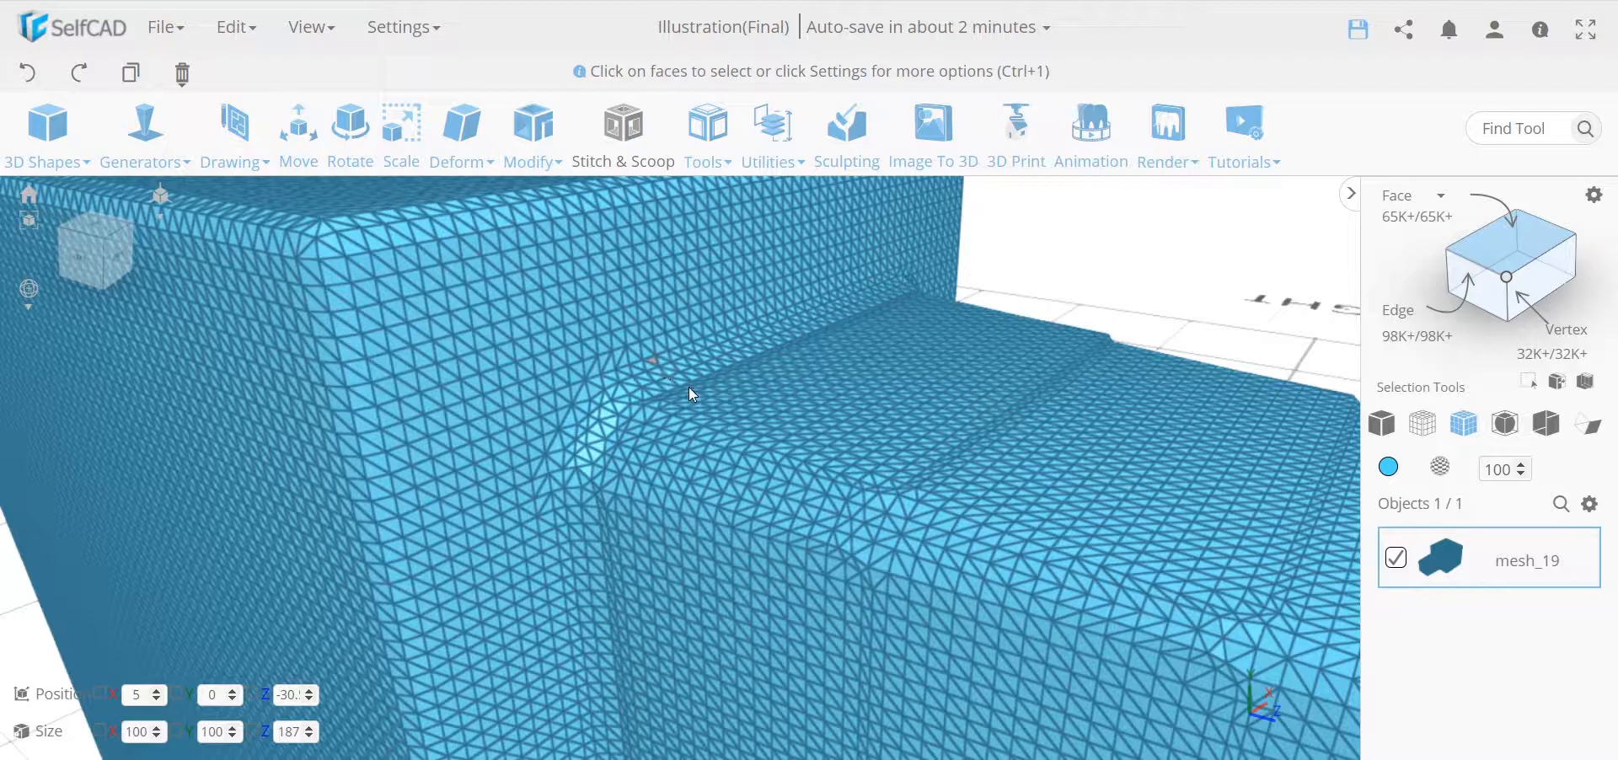
pyautogui.scroll(-5, 689, 388)
pyautogui.moveTo(632, 500); pyautogui.dragTo(1016, 519, button='right')
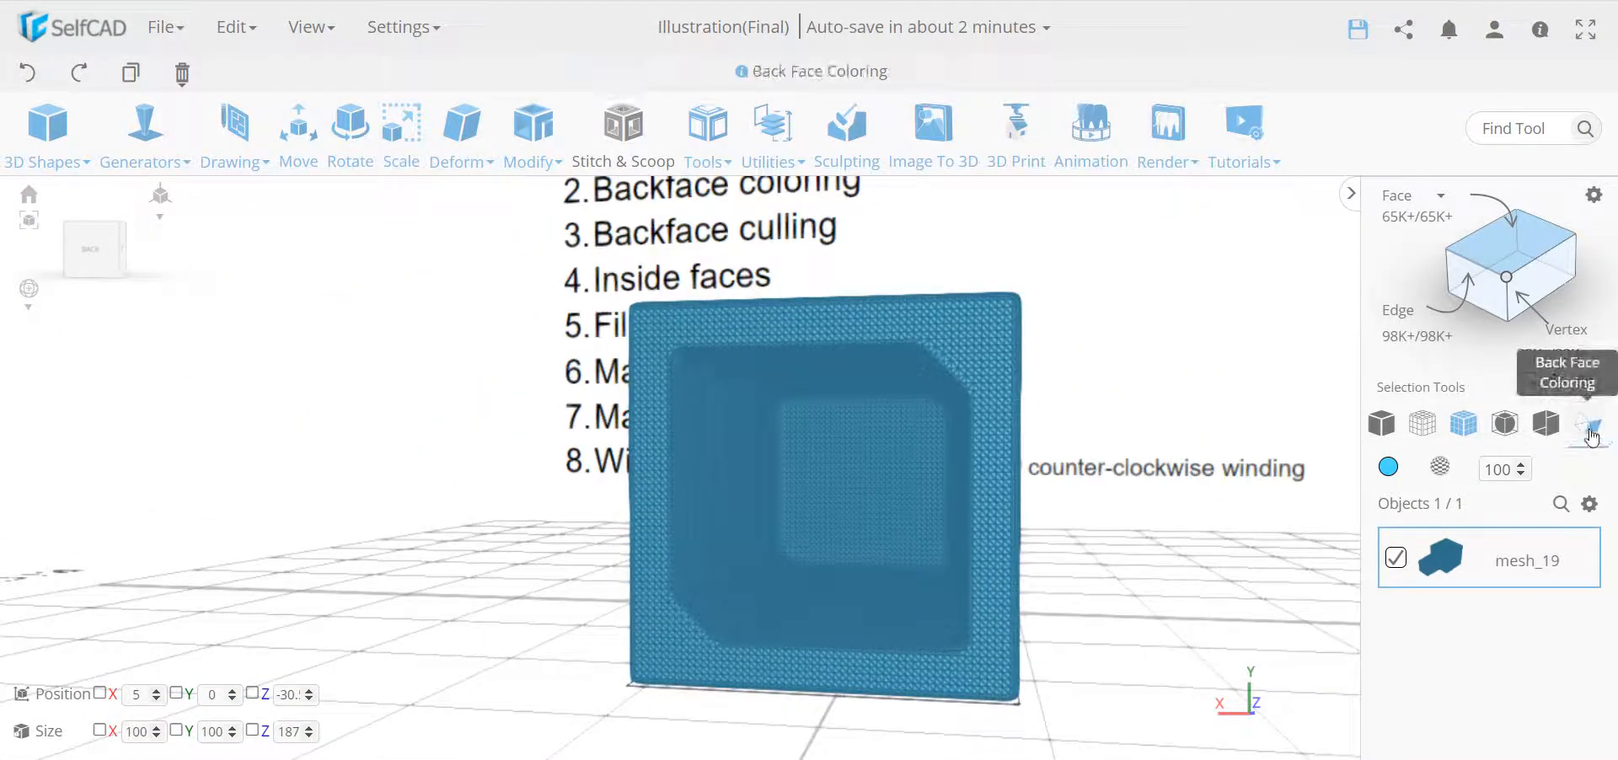
pyautogui.moveTo(1104, 447); pyautogui.dragTo(946, 519, button='right')
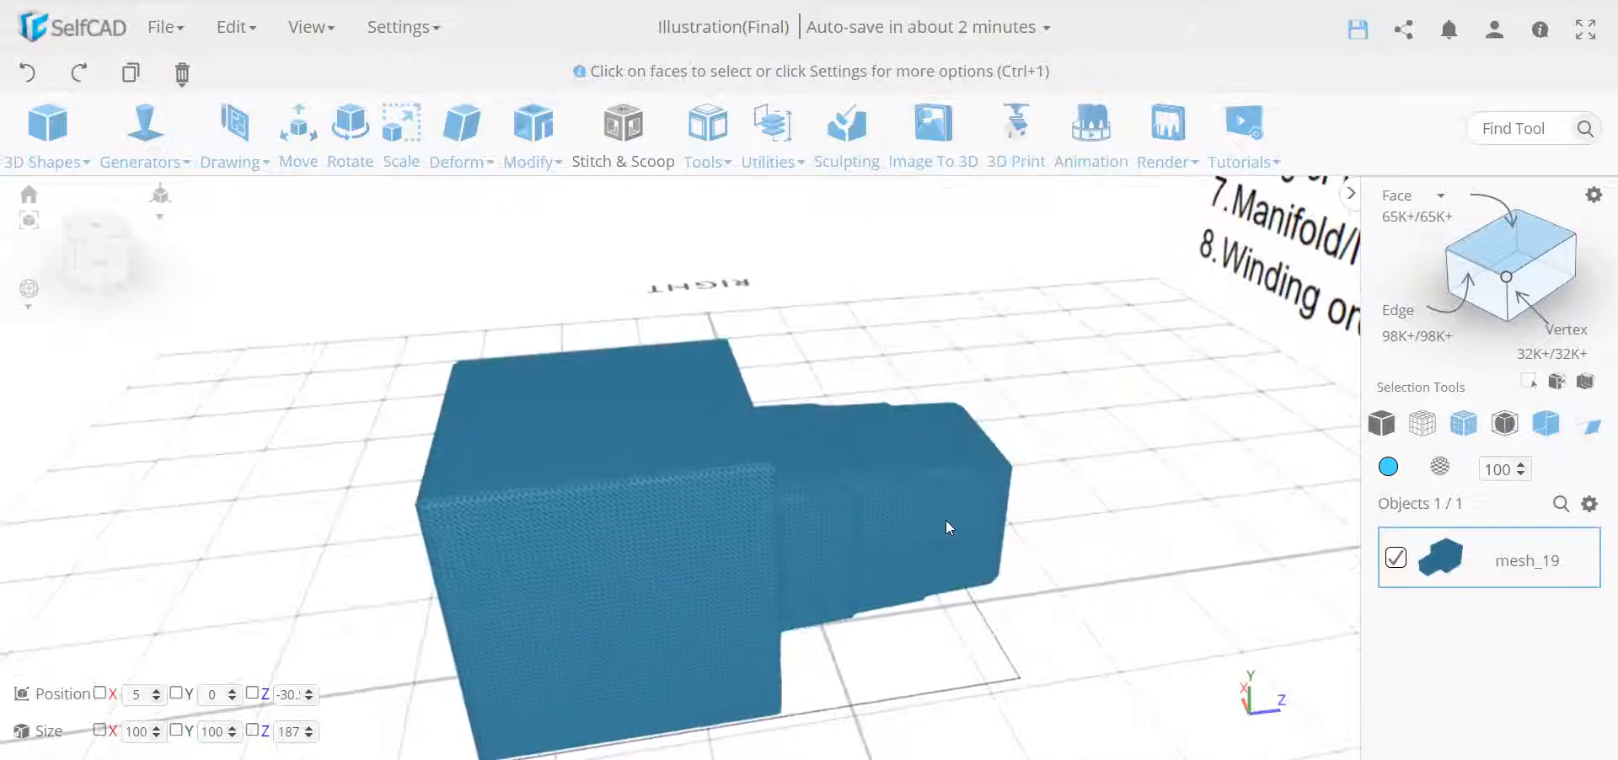
# Delete the repaired object and place a new 100 by 100 by 100 cube on the grid.
pyautogui.press('Delete')
pyautogui.press('Return')
pyautogui.click(47, 127)
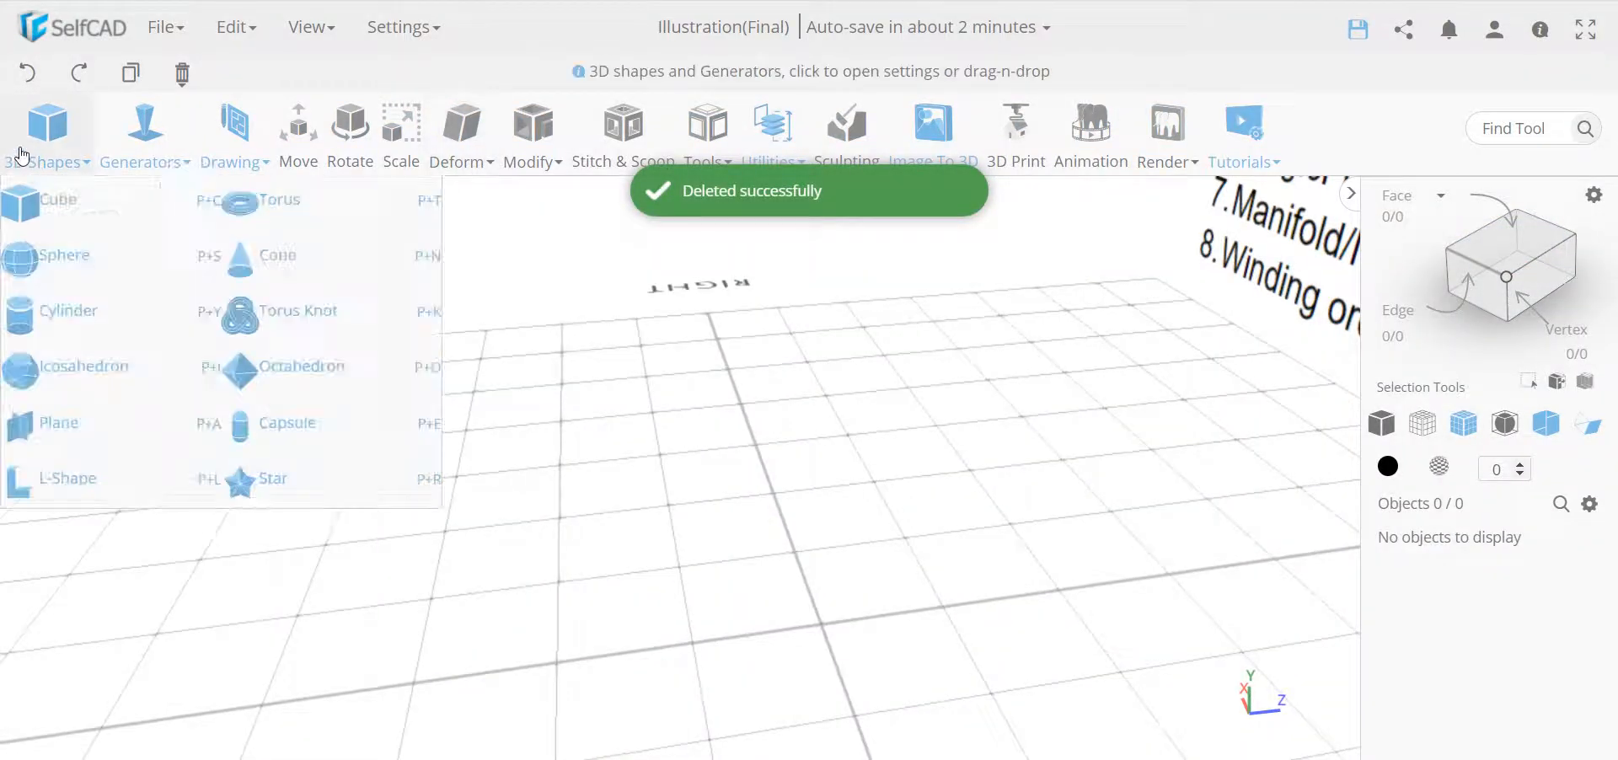
pyautogui.moveTo(65, 206); pyautogui.dragTo(680, 463)
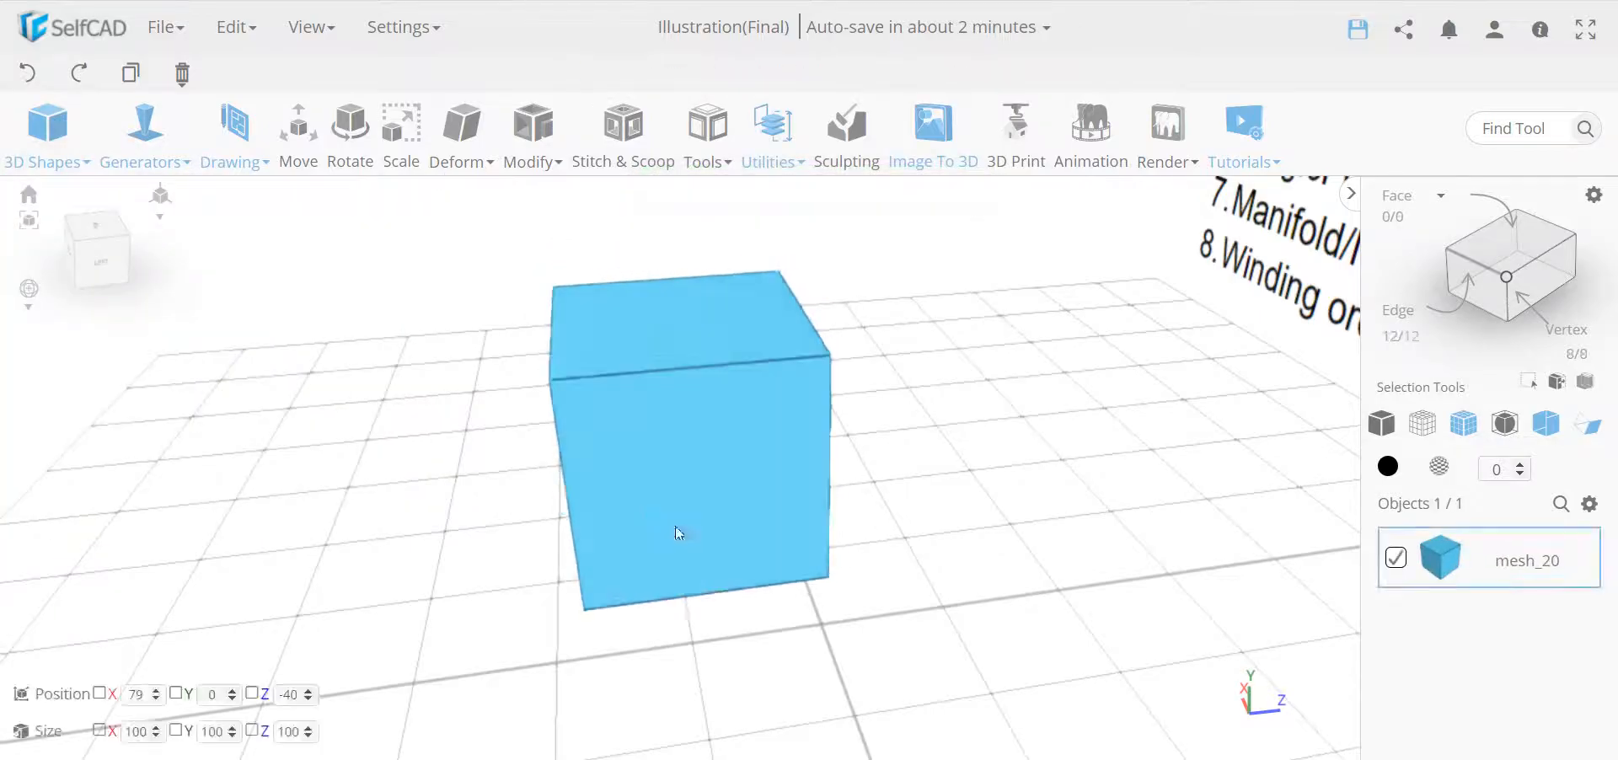
# Subdivide the new cube's faces with the Resolution tool at detail level 3.
pyautogui.click(532, 158)
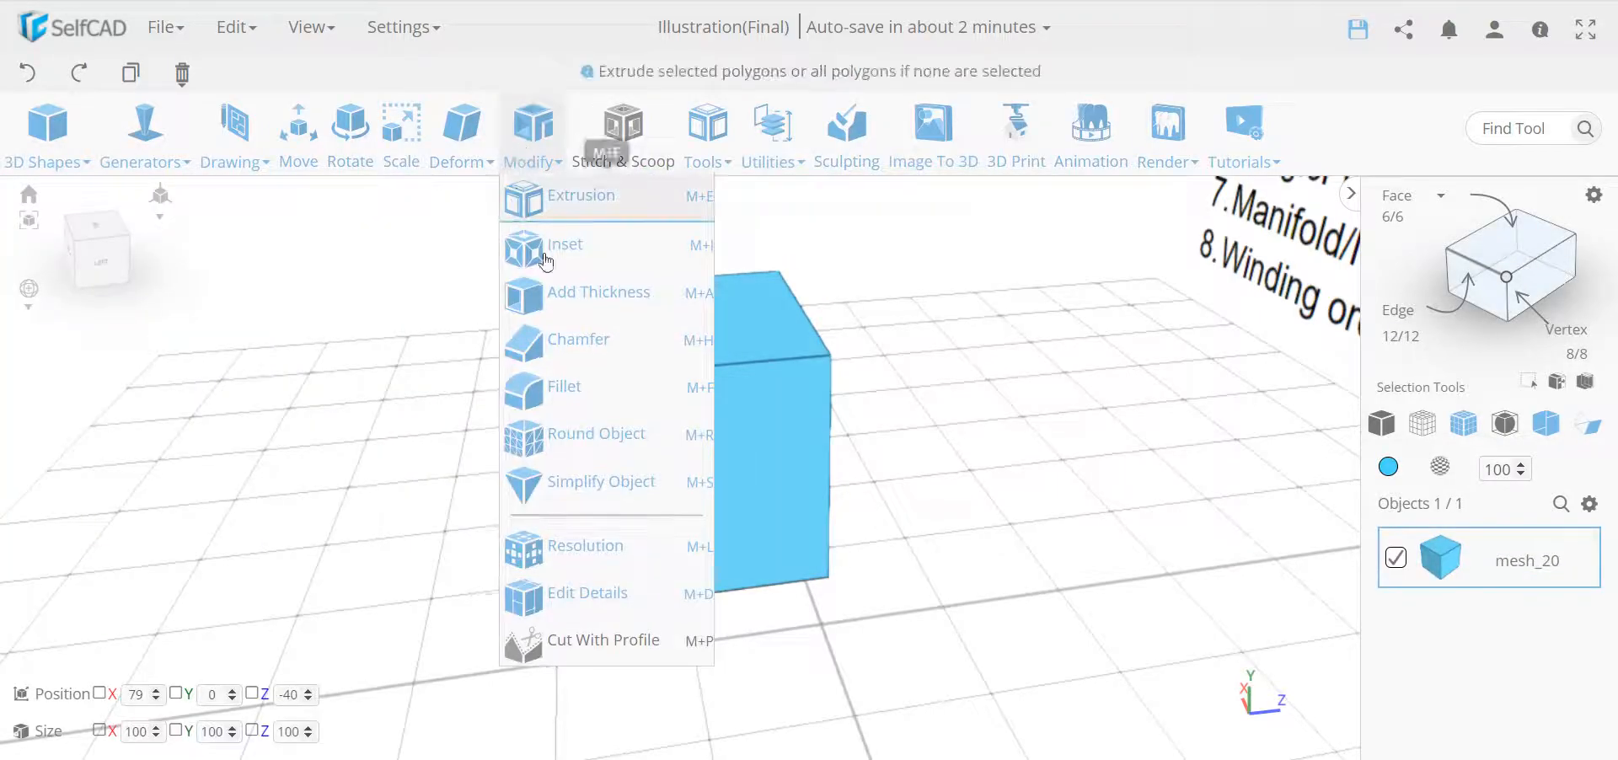
pyautogui.click(617, 543)
pyautogui.click(258, 194)
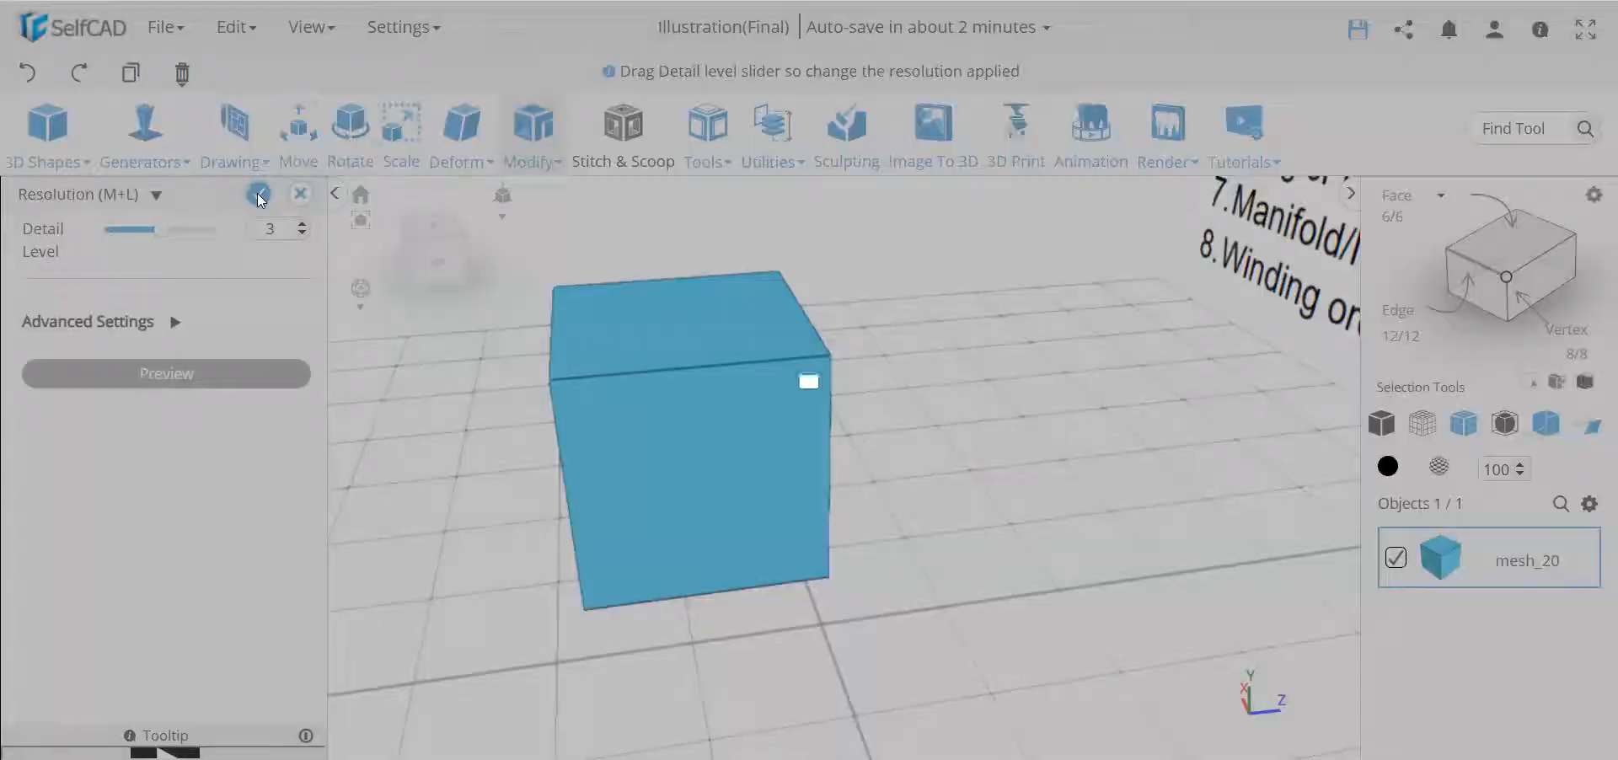
# Bend the subdivided cube into a fan that folds through itself, about 142 high and 186 along Z.
pyautogui.click(532, 130)
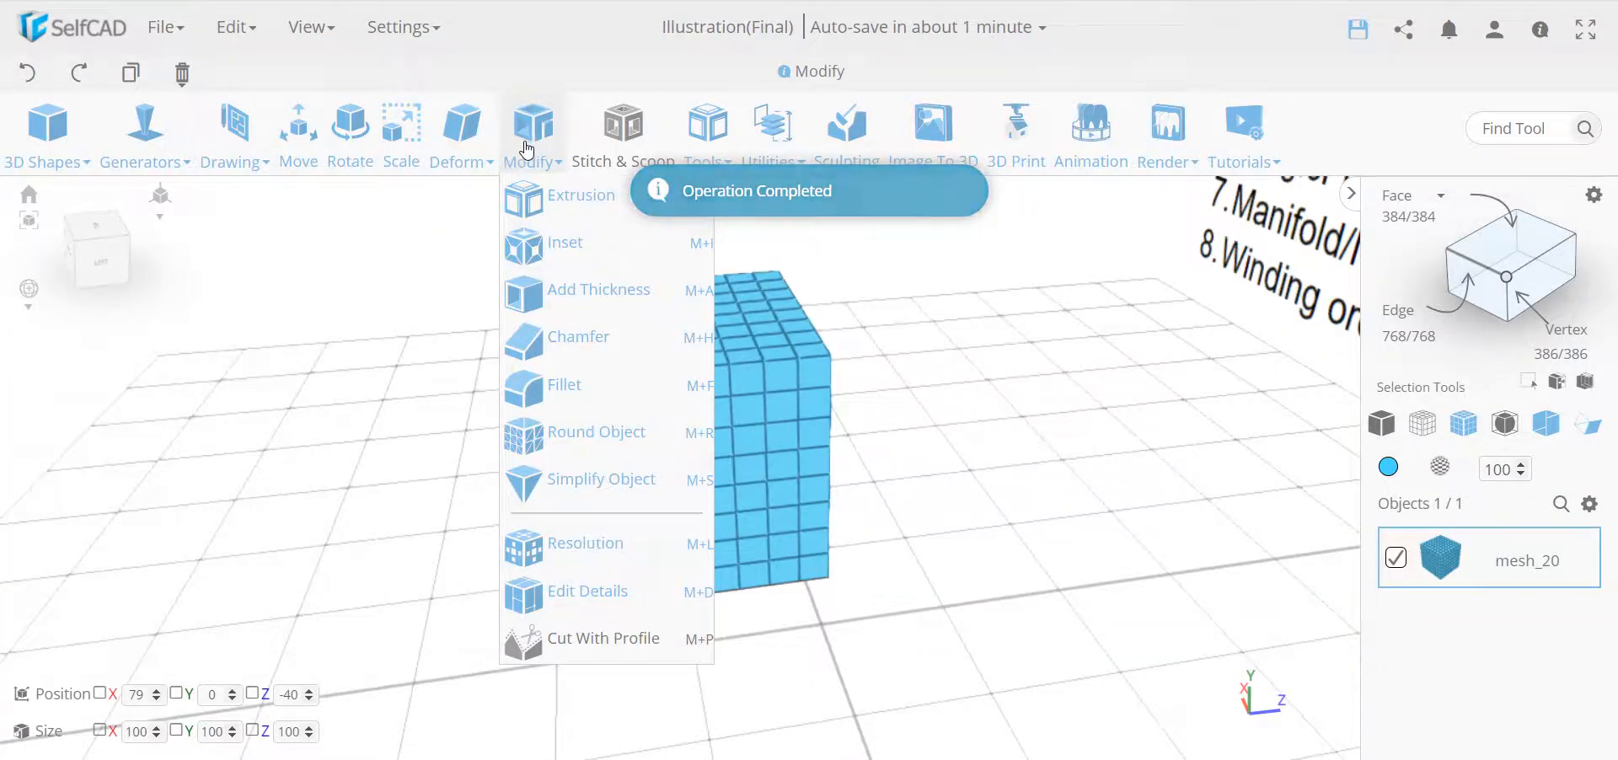
pyautogui.click(476, 147)
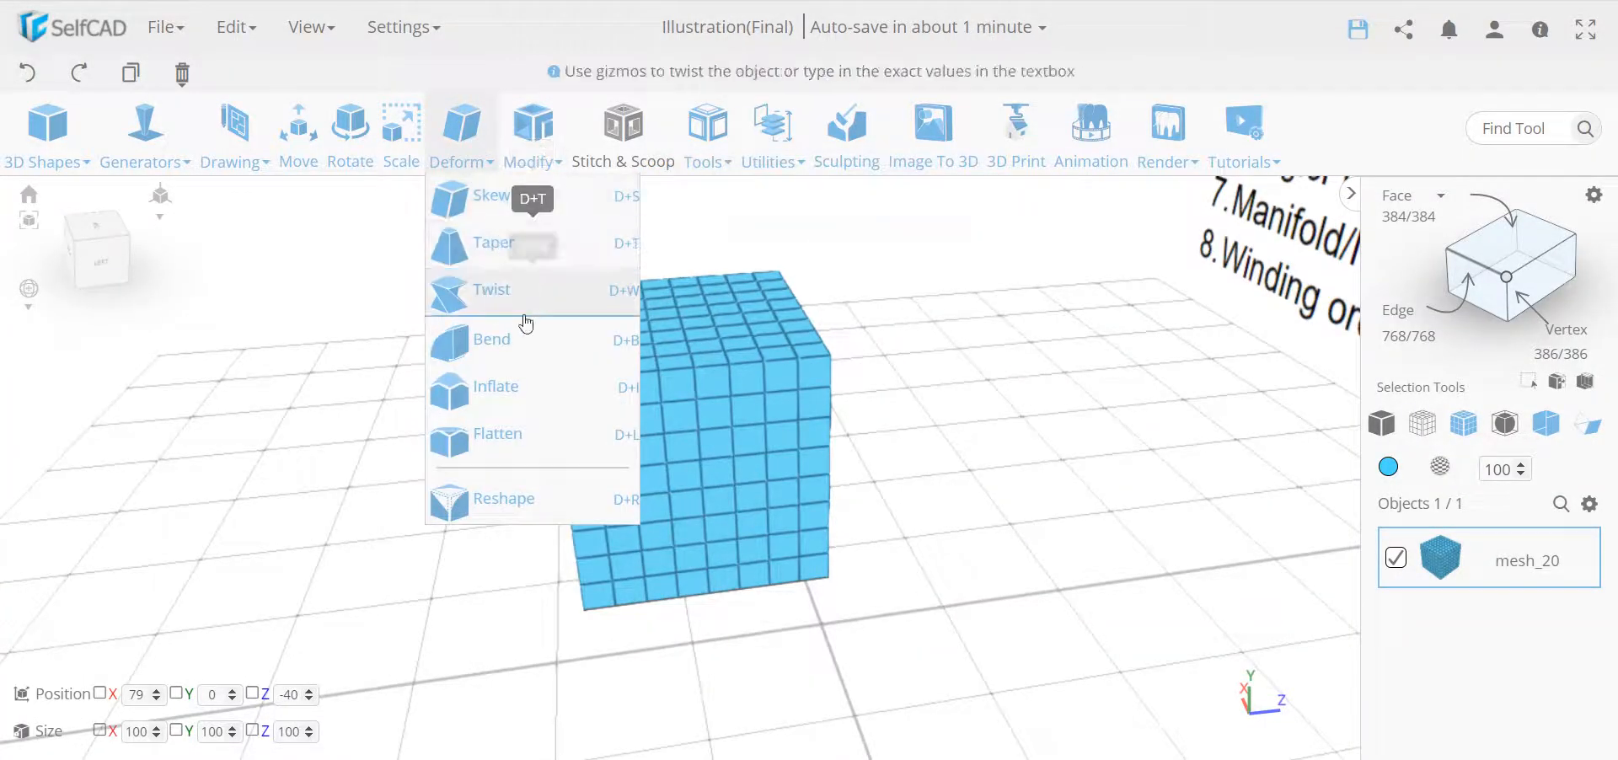
pyautogui.click(518, 347)
pyautogui.moveTo(745, 521); pyautogui.dragTo(1106, 733)
pyautogui.moveTo(908, 703); pyautogui.dragTo(980, 545, button='right')
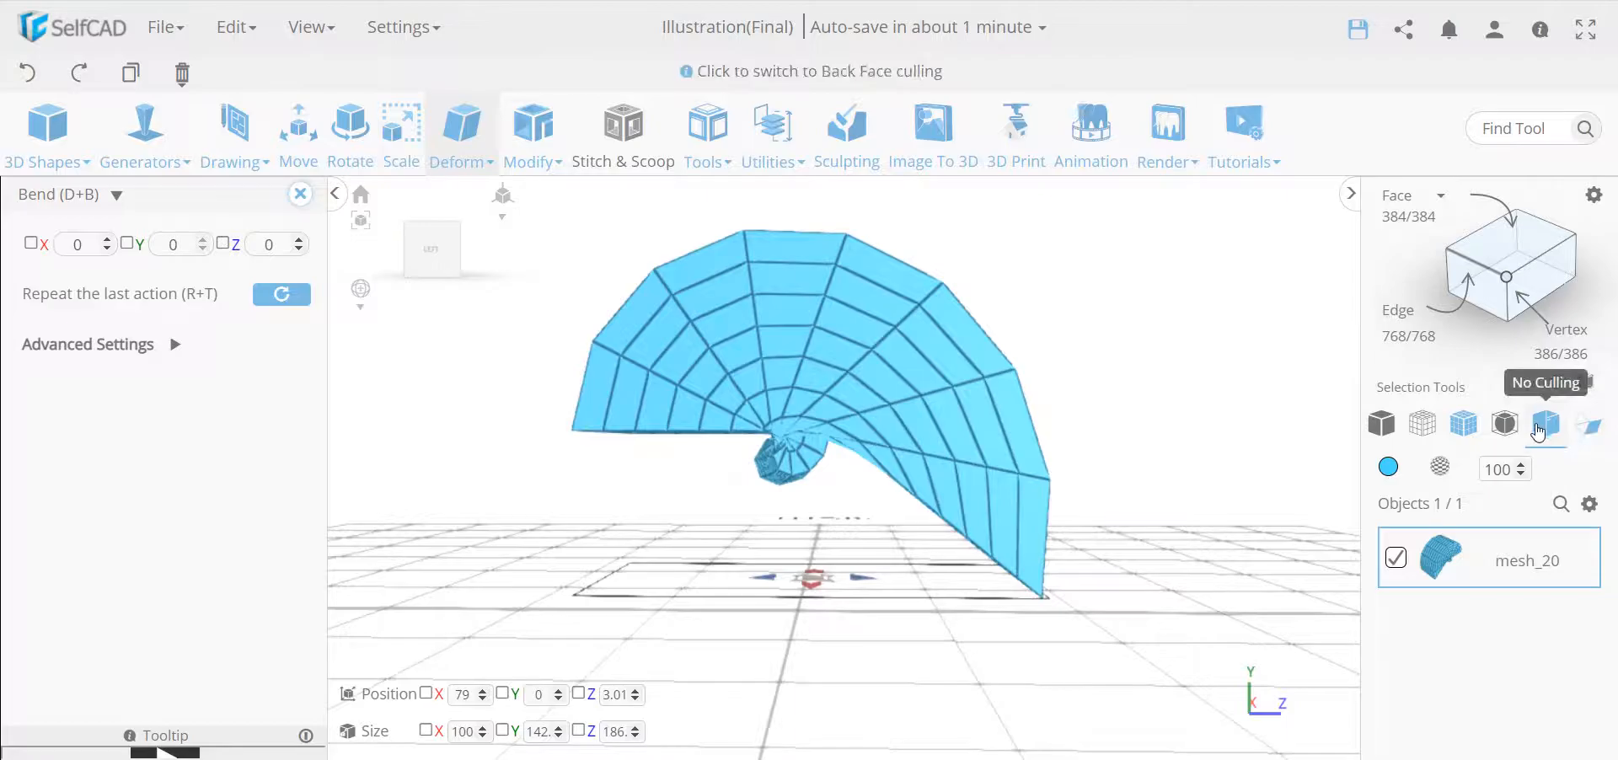
# Turn off back face culling, close the Bend tool and examine the inverted faces where the bent cube folds through itself.
pyautogui.click(1538, 431)
pyautogui.moveTo(679, 600); pyautogui.dragTo(776, 559, button='right')
pyautogui.click(301, 196)
pyautogui.scroll(3, 716, 441)
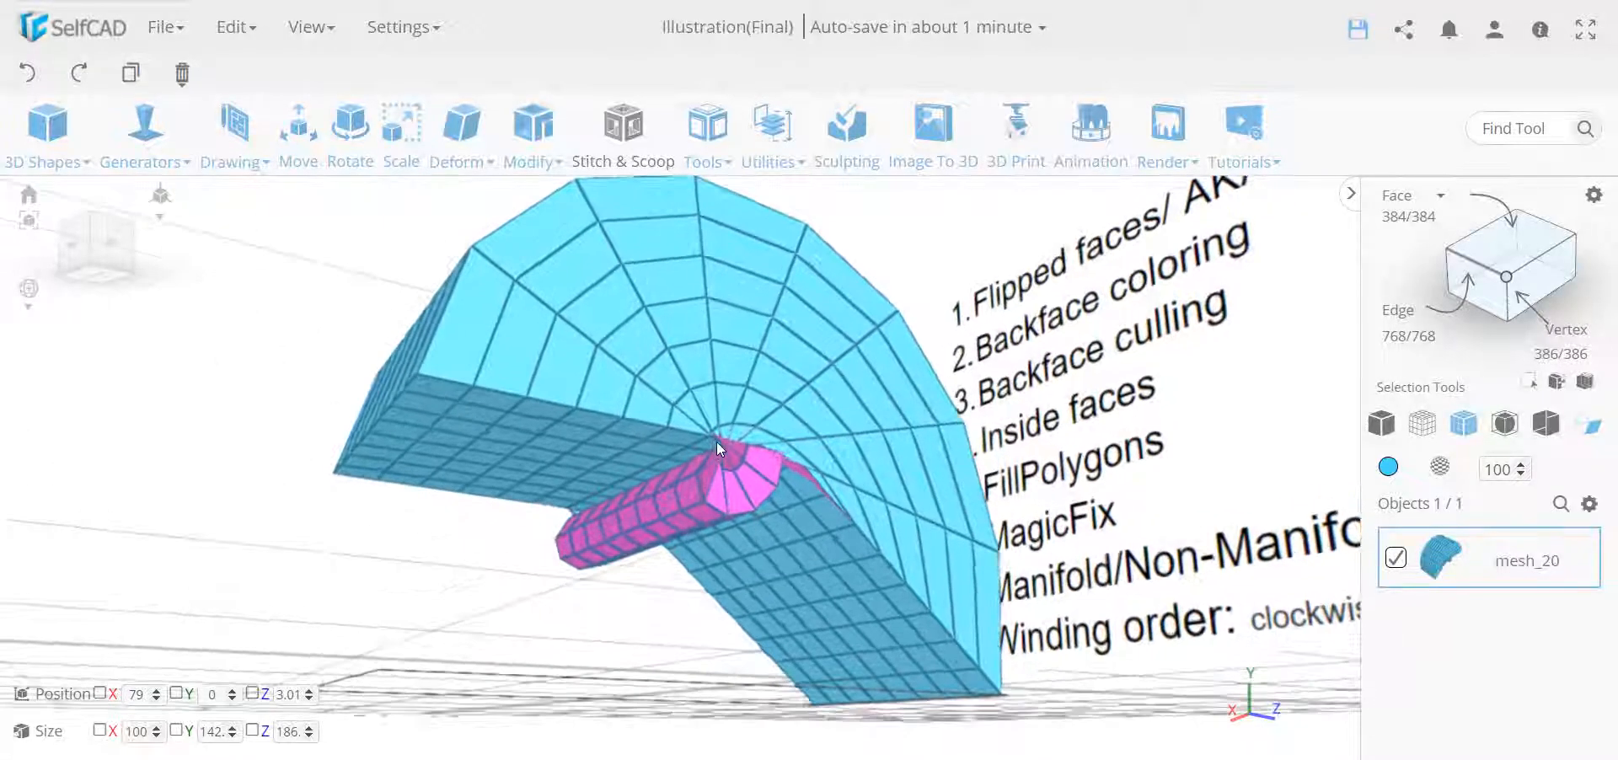
pyautogui.moveTo(625, 663); pyautogui.dragTo(536, 668, button='right')
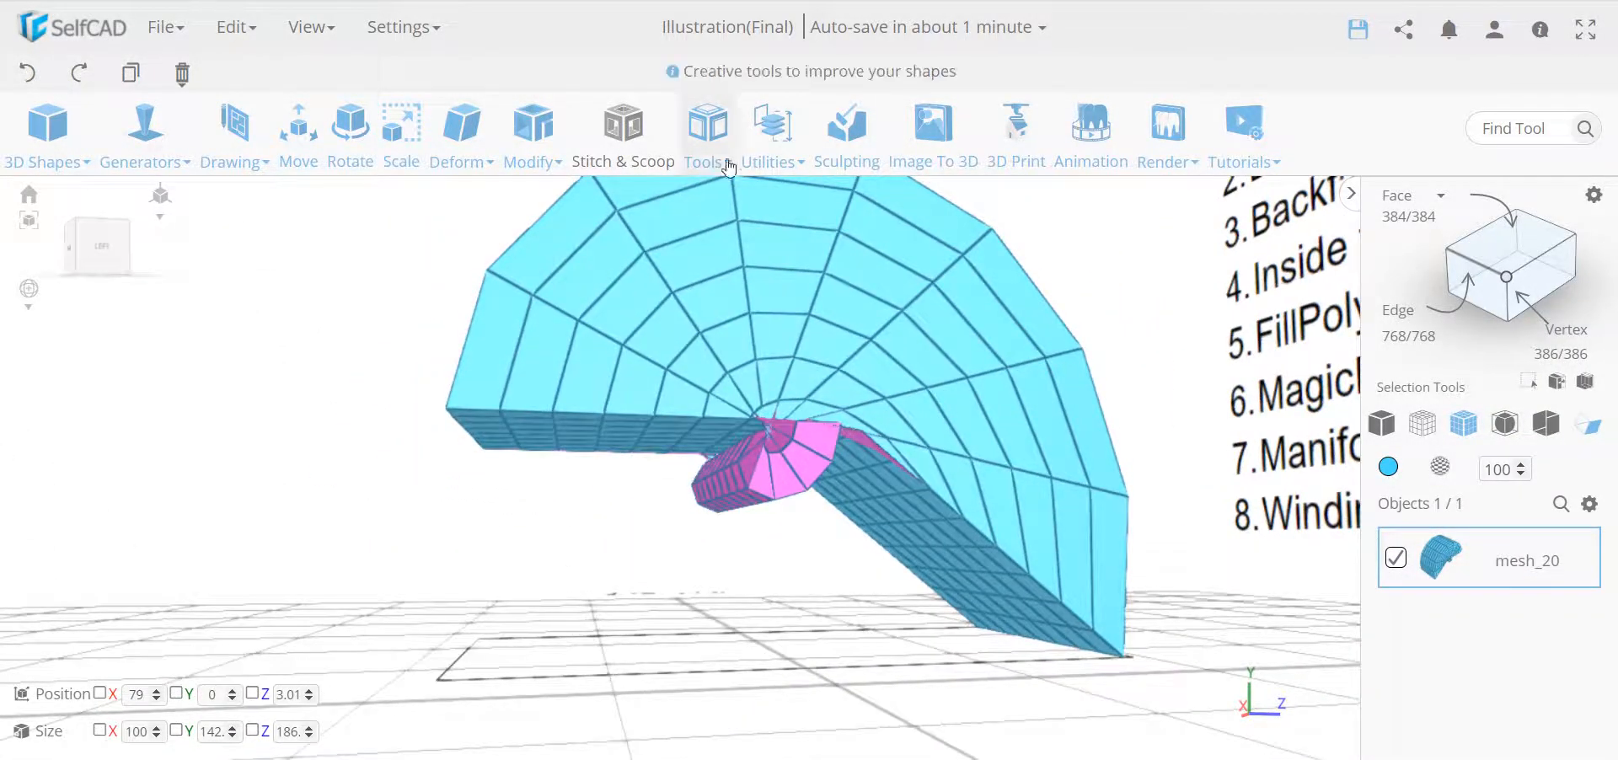
# Flip the normals of the whole bent cube, flip them back and inspect the inverted roll of faces.
pyautogui.moveTo(770, 145)
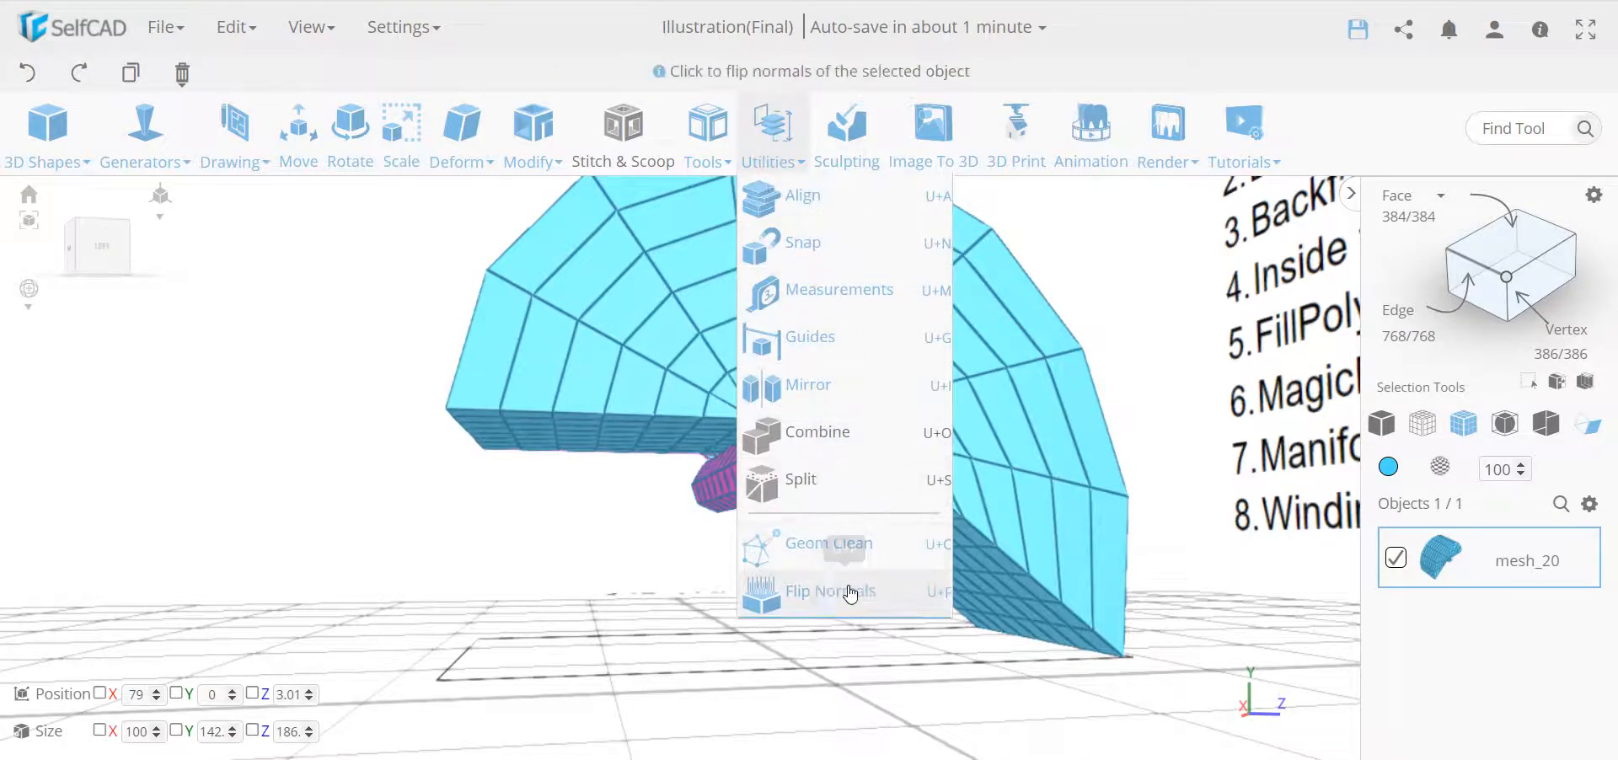
pyautogui.click(849, 592)
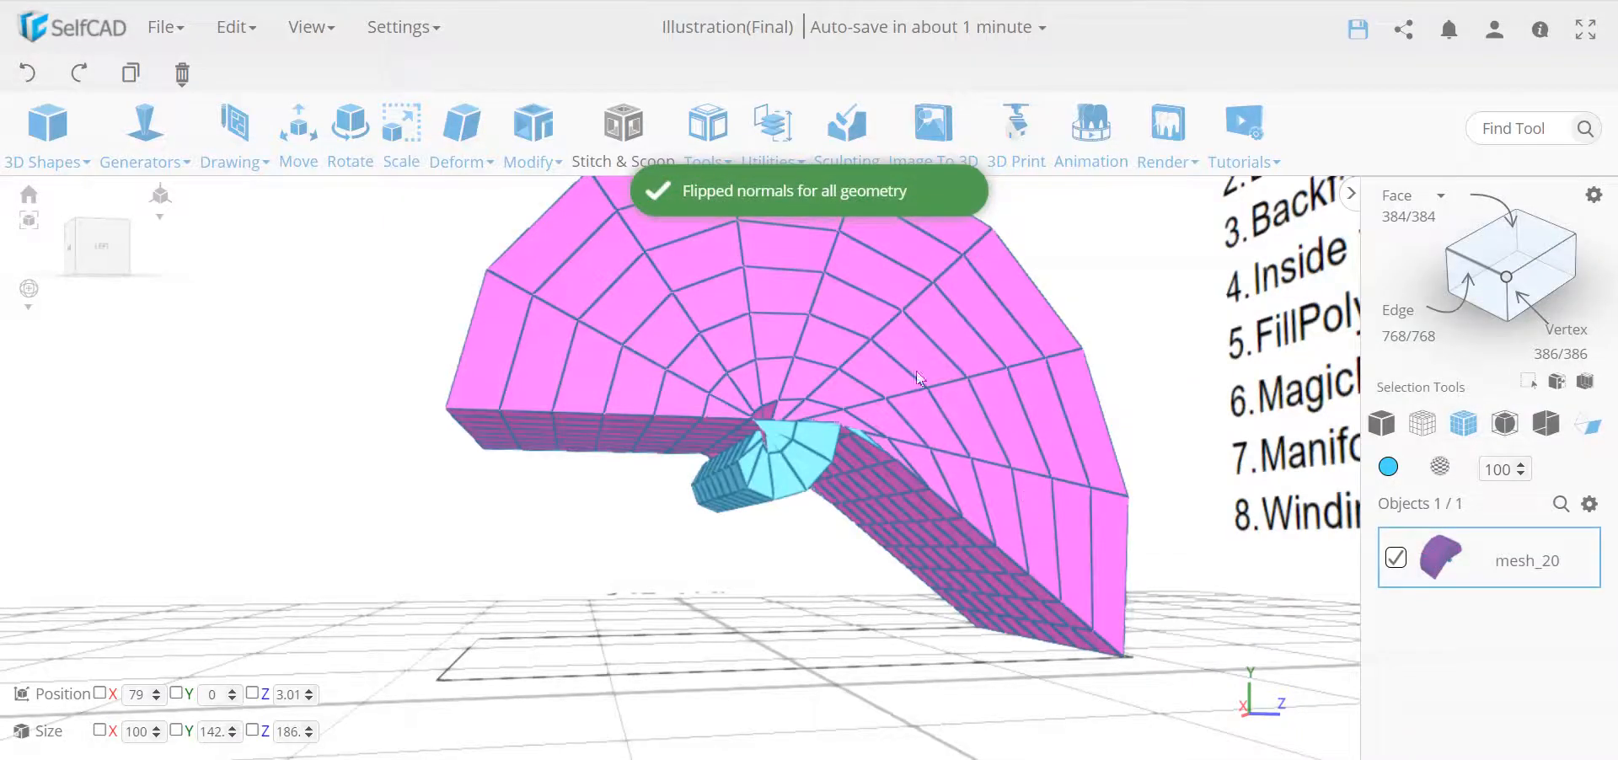
pyautogui.moveTo(771, 148)
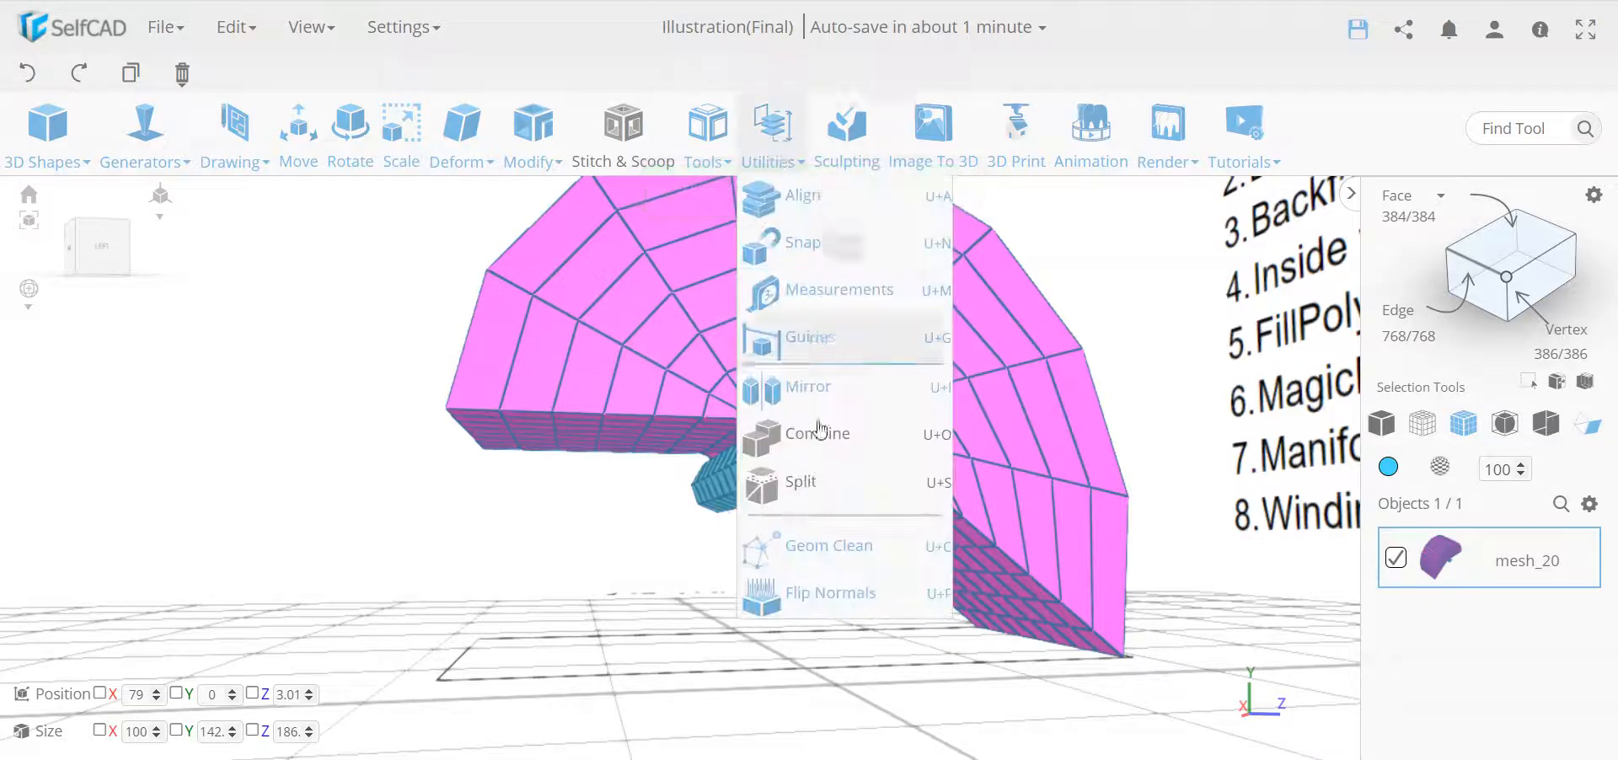
pyautogui.click(850, 590)
pyautogui.moveTo(768, 475); pyautogui.dragTo(841, 420, button='right')
pyautogui.moveTo(563, 529); pyautogui.dragTo(560, 604, button='right')
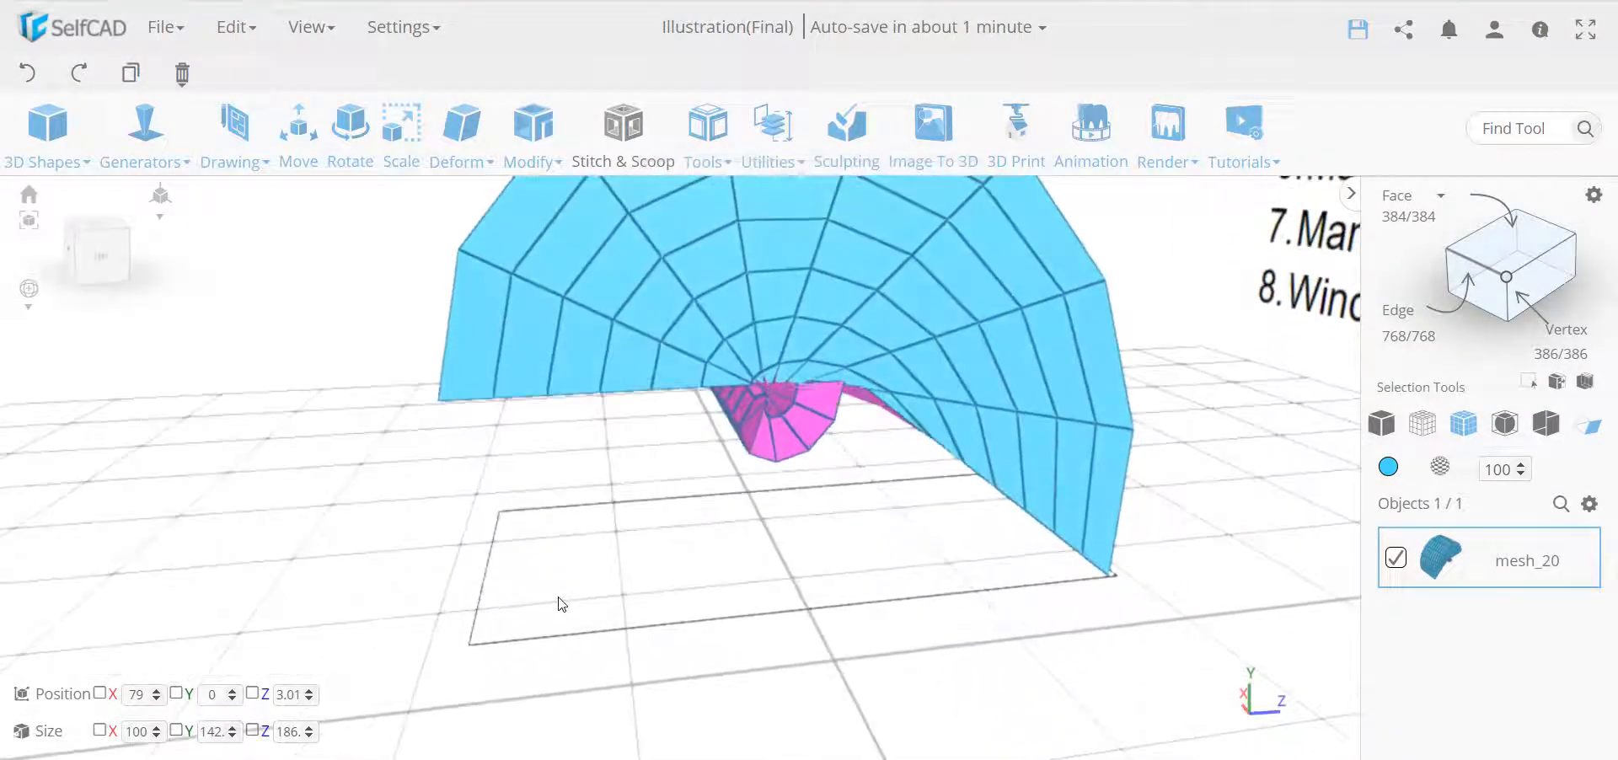
# Repair the self-intersecting bent cube with Magic Fix at detail level 50.
pyautogui.scroll(-3, 835, 548)
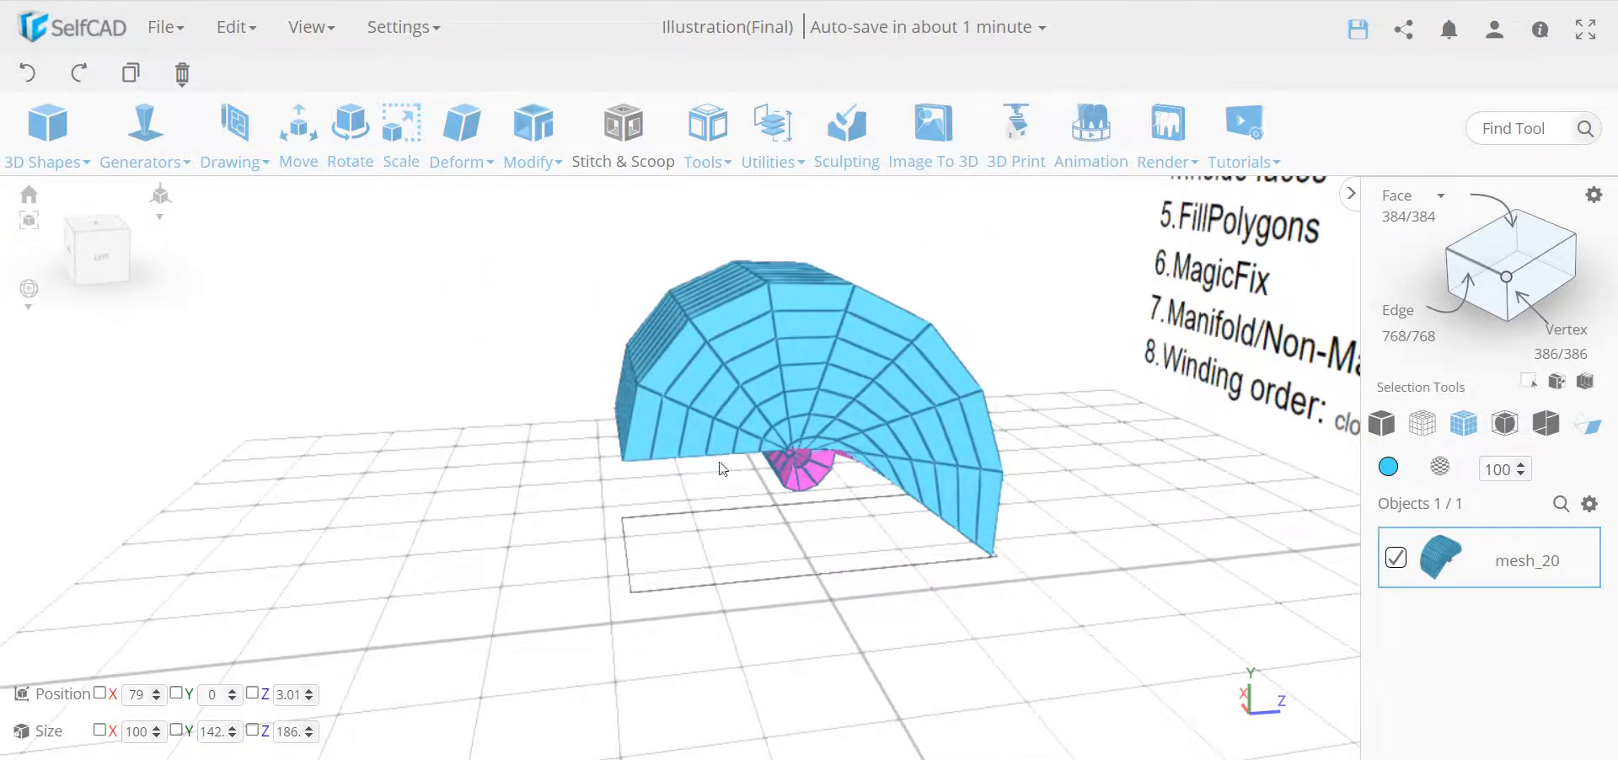
pyautogui.moveTo(672, 528); pyautogui.dragTo(645, 511, button='right')
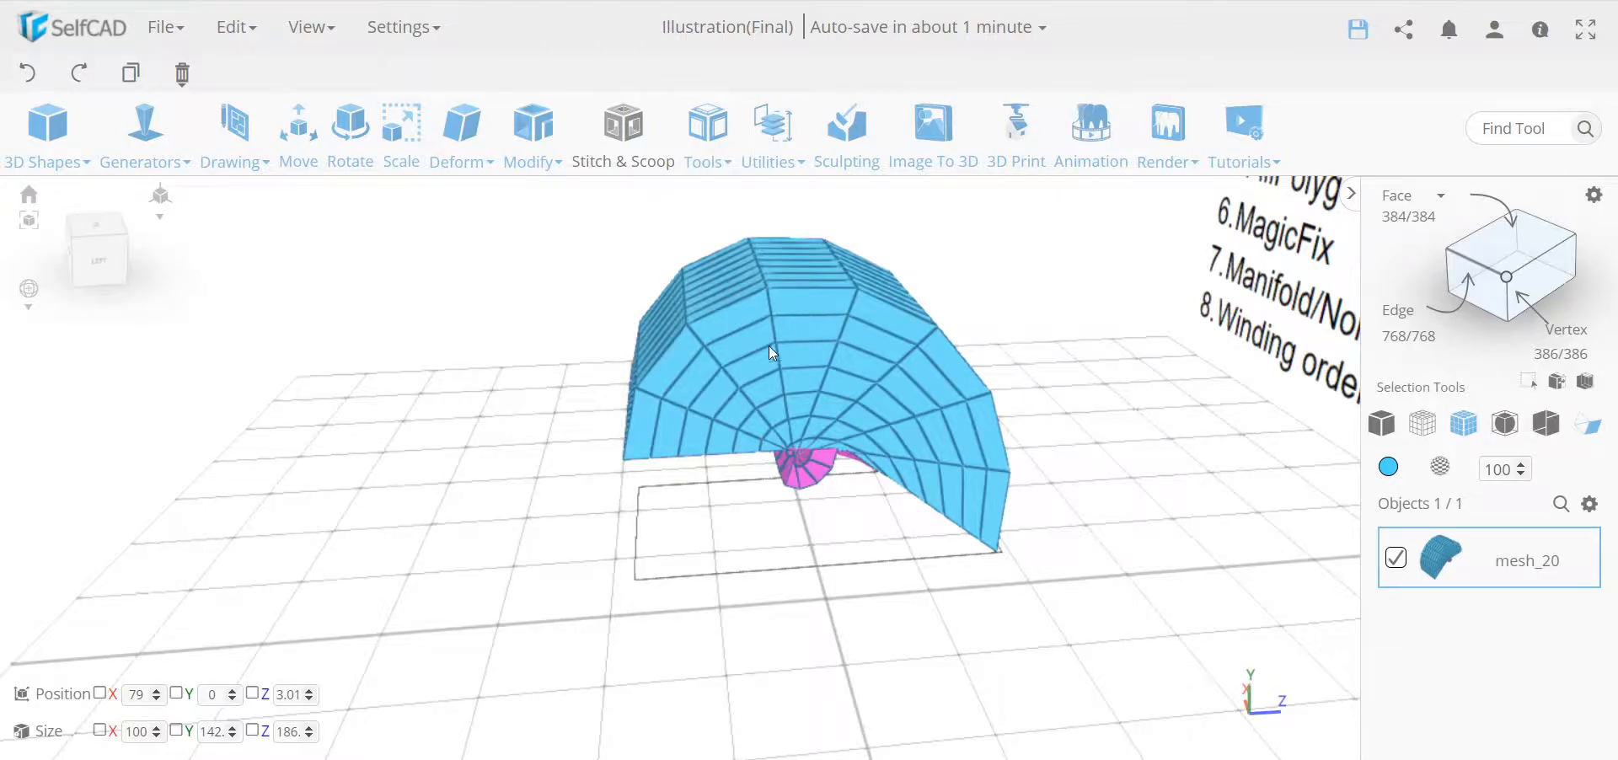
pyautogui.click(769, 156)
pyautogui.click(708, 156)
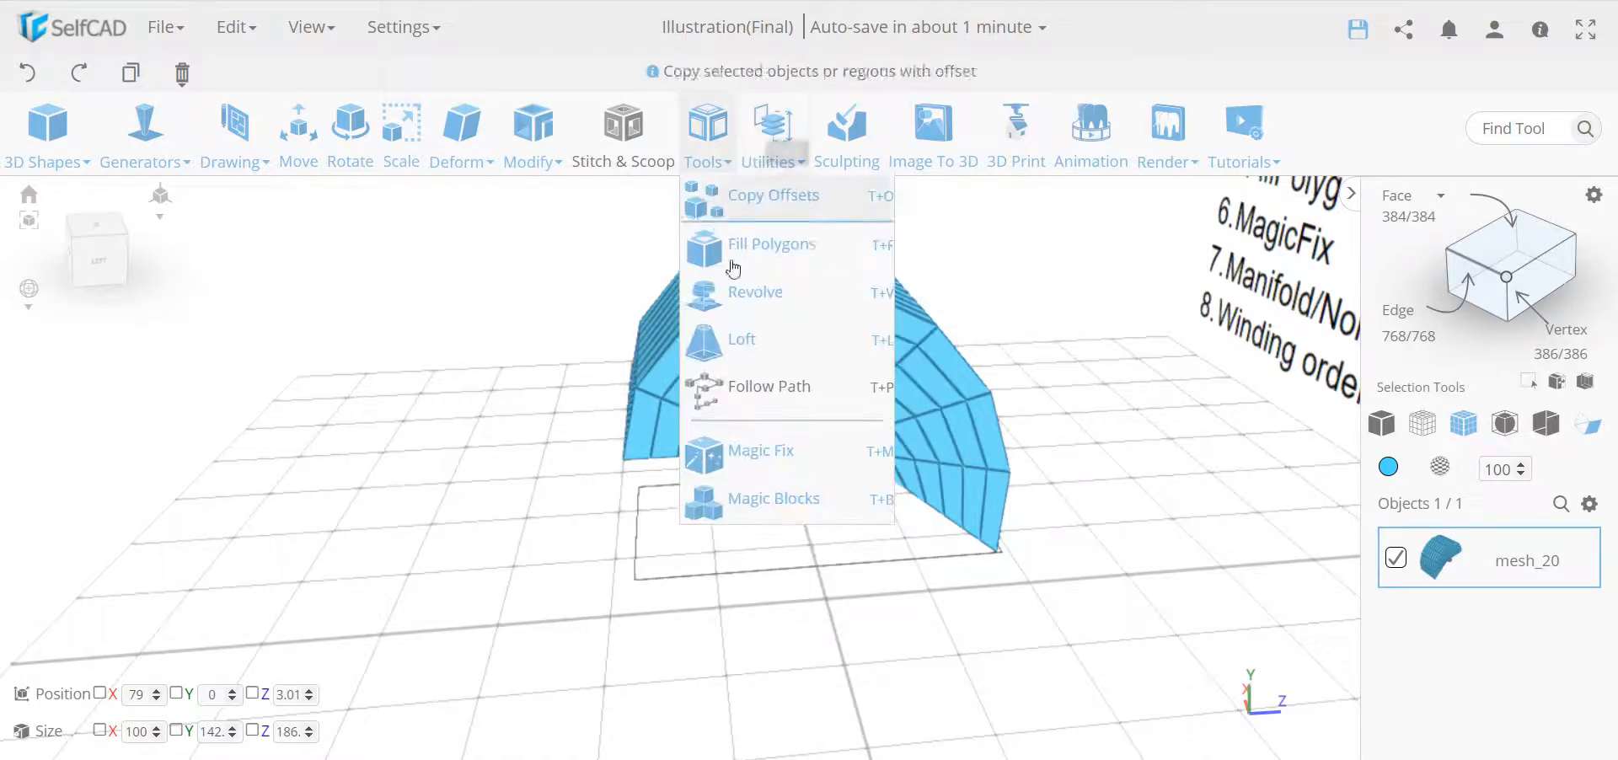
pyautogui.click(779, 408)
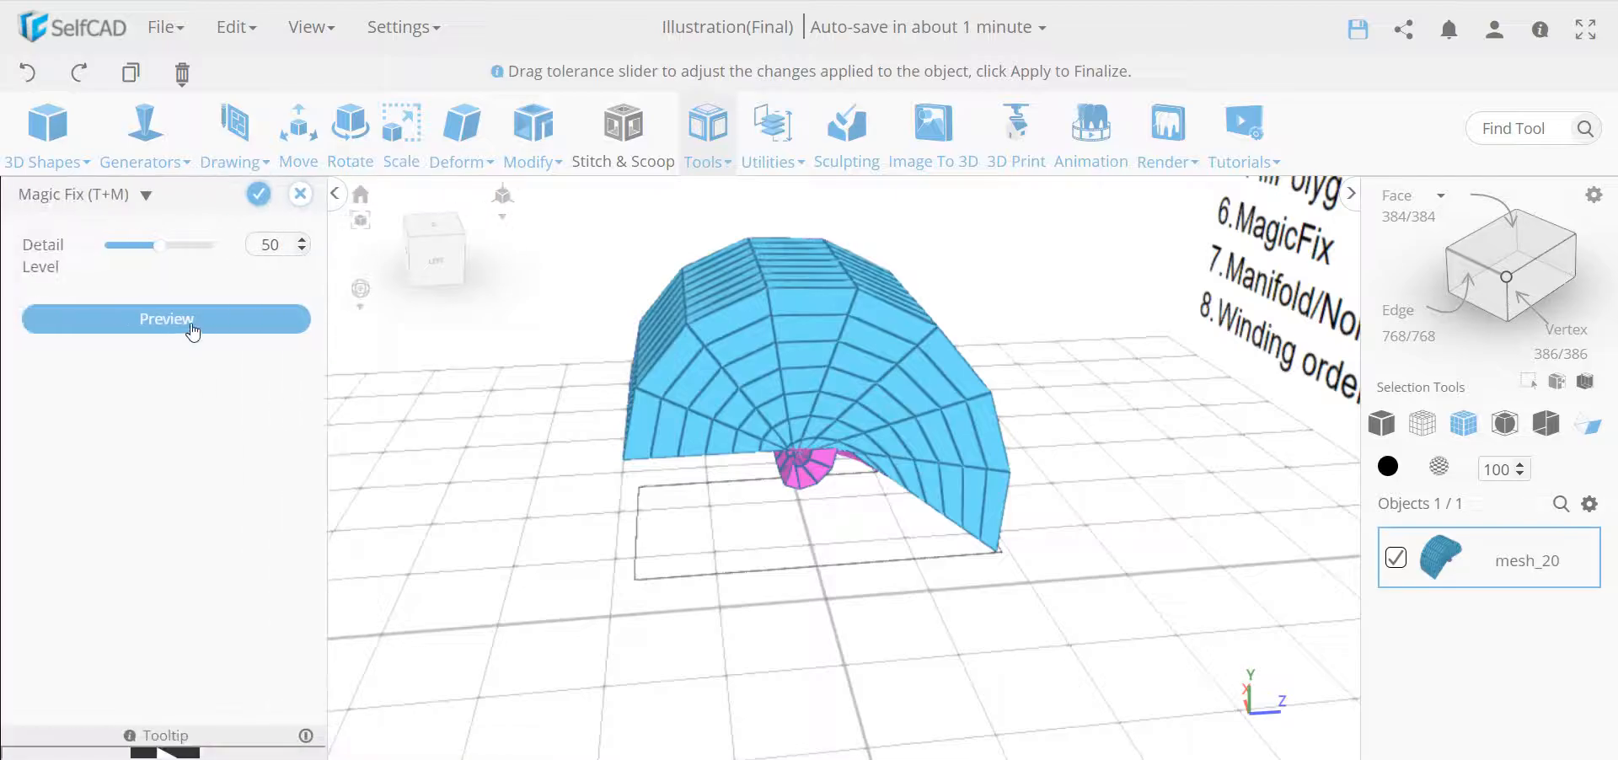
pyautogui.click(189, 321)
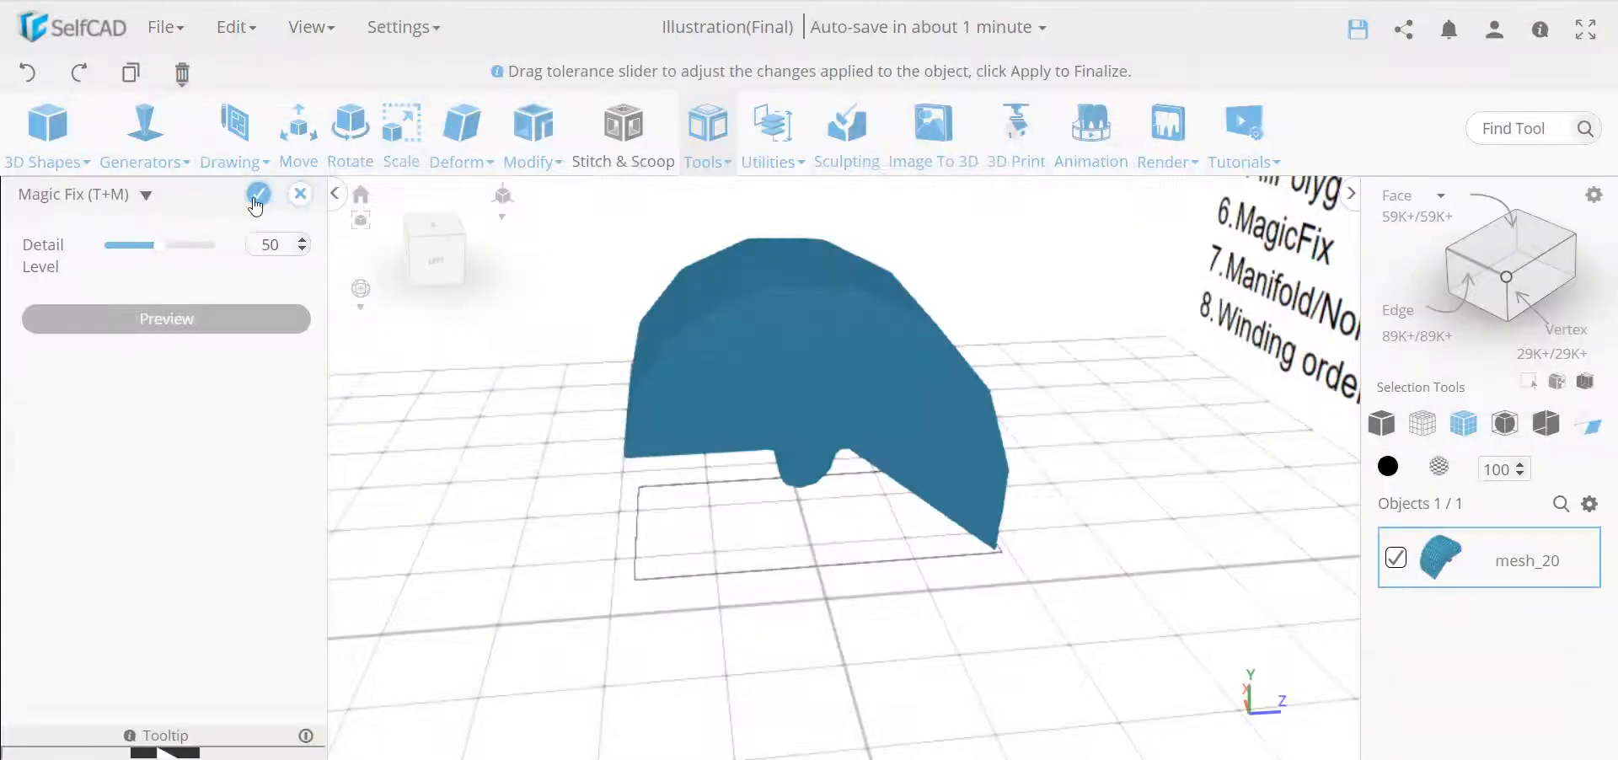
pyautogui.click(258, 195)
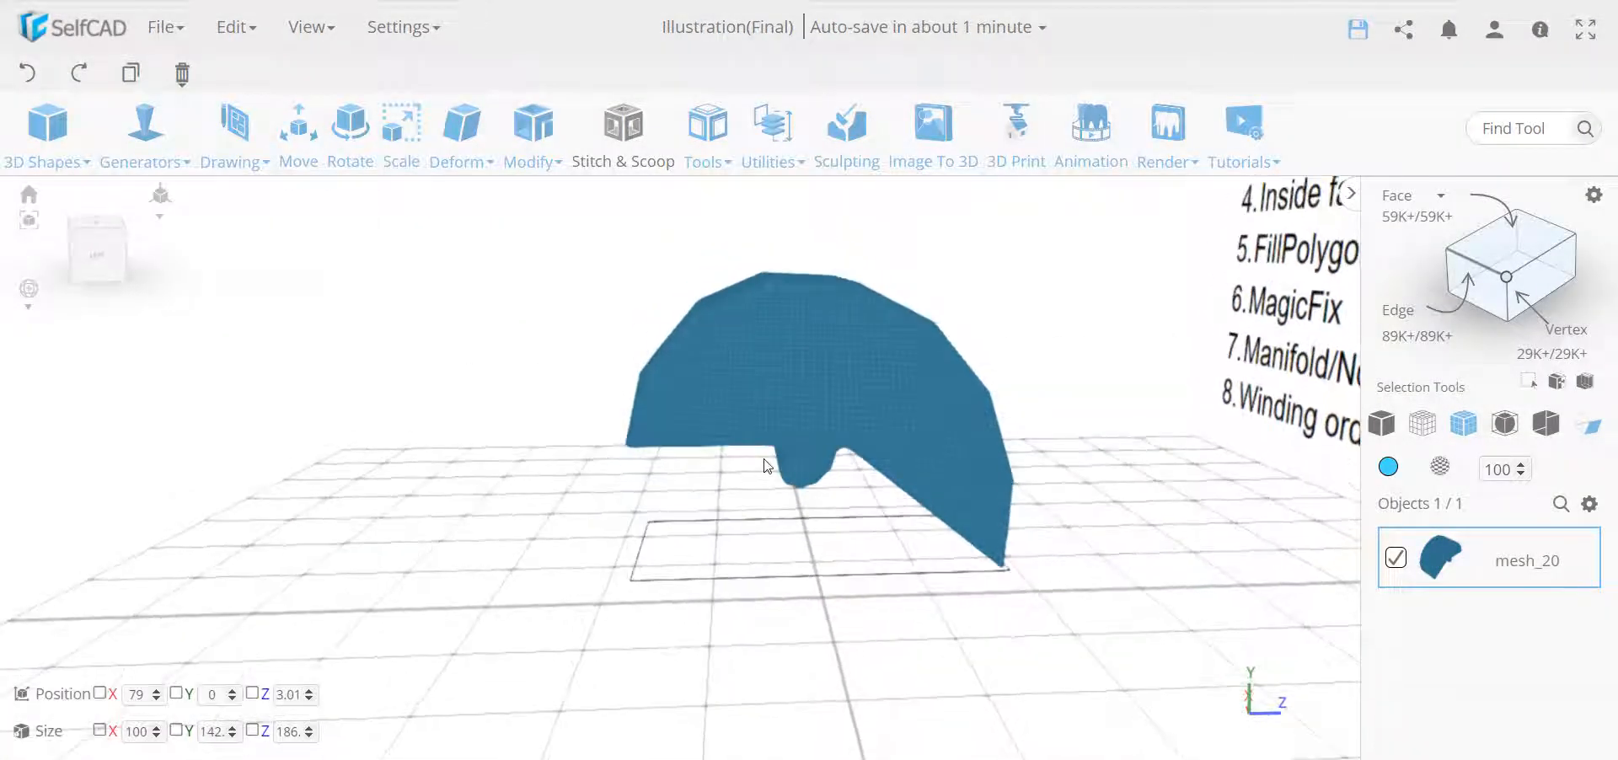
# Inspect the dense repaired mesh around the fold and reduce it with the Resolution tool at detail level 0.
pyautogui.scroll(5, 767, 465)
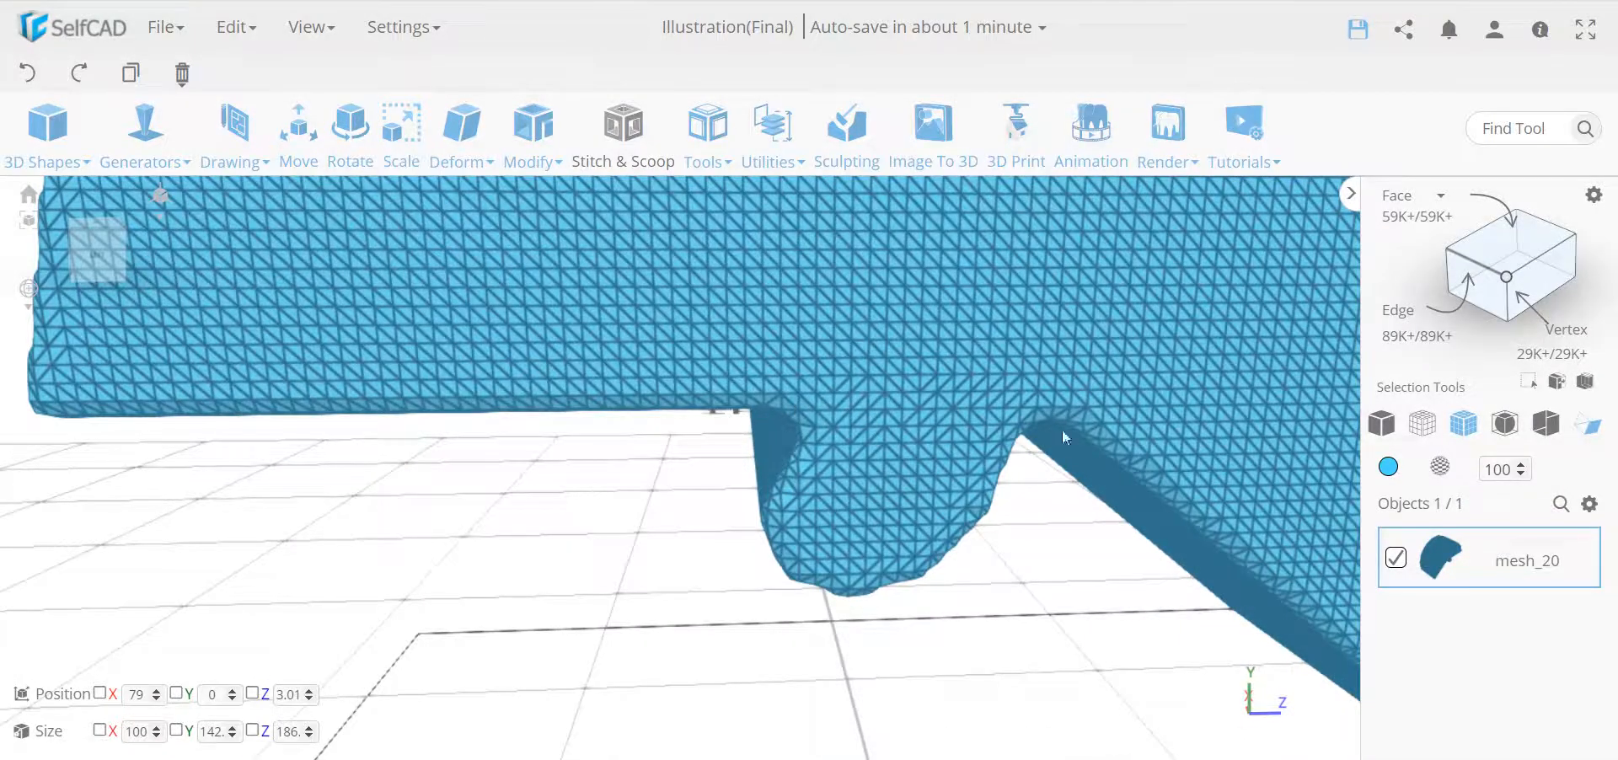
pyautogui.scroll(-5, 929, 464)
pyautogui.moveTo(874, 487); pyautogui.dragTo(1040, 423, button='right')
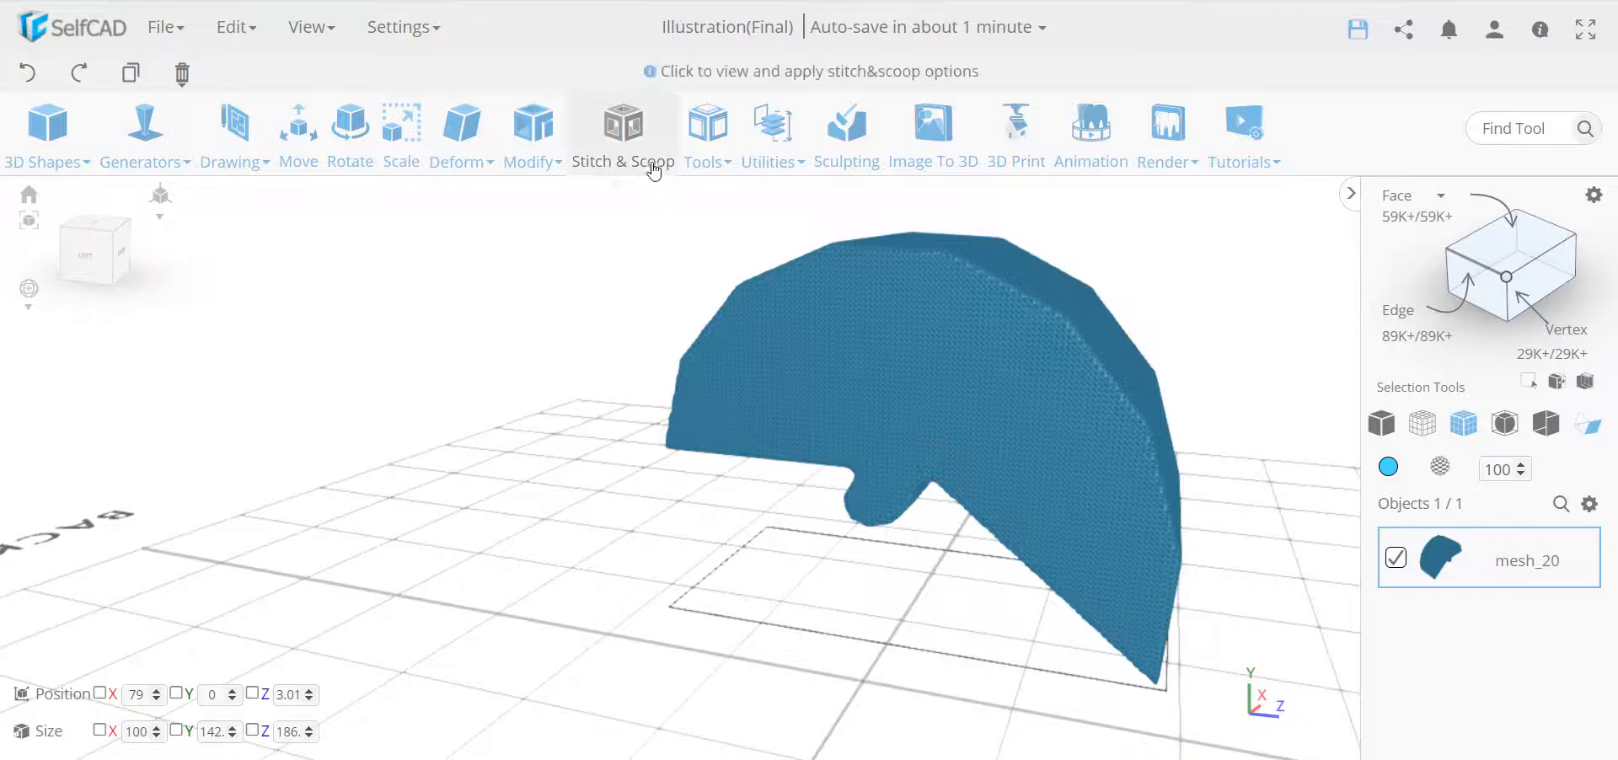
pyautogui.click(544, 156)
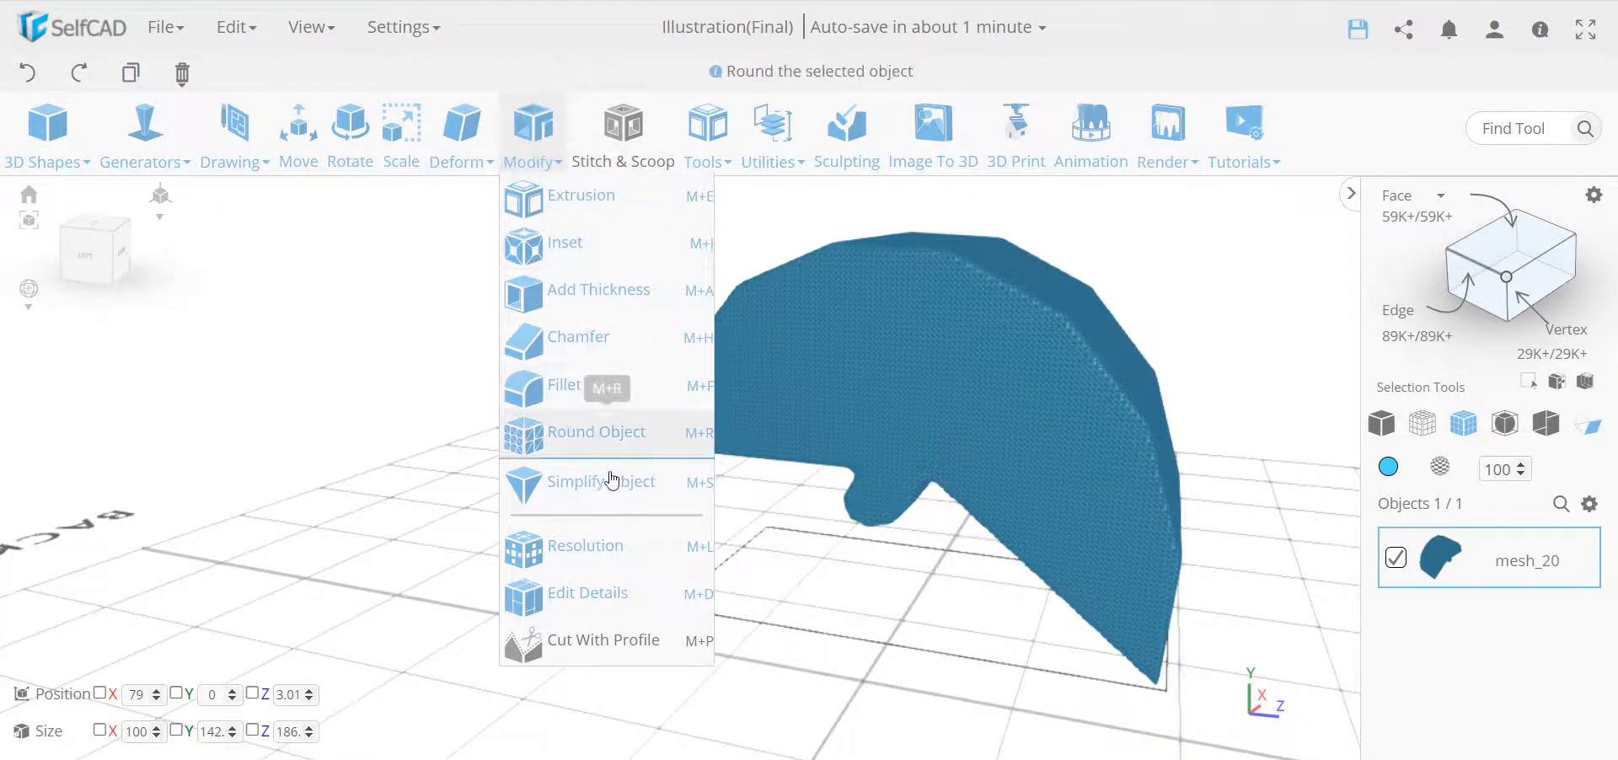
pyautogui.click(587, 547)
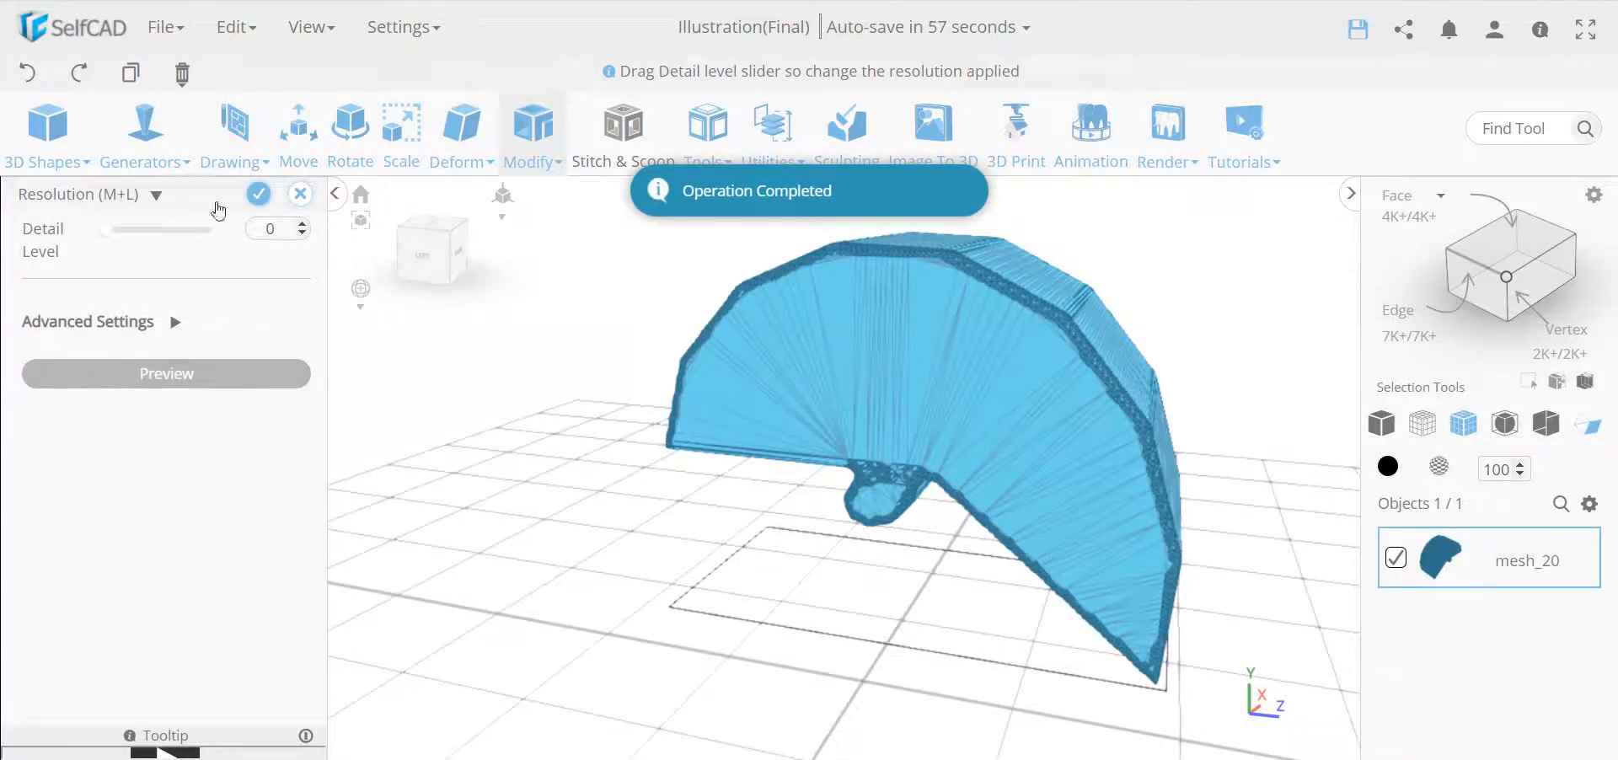
pyautogui.click(258, 194)
# Reduce the bent shape's face count further with Simplify Object at intensity 5.
pyautogui.moveTo(361, 390); pyautogui.dragTo(509, 416)
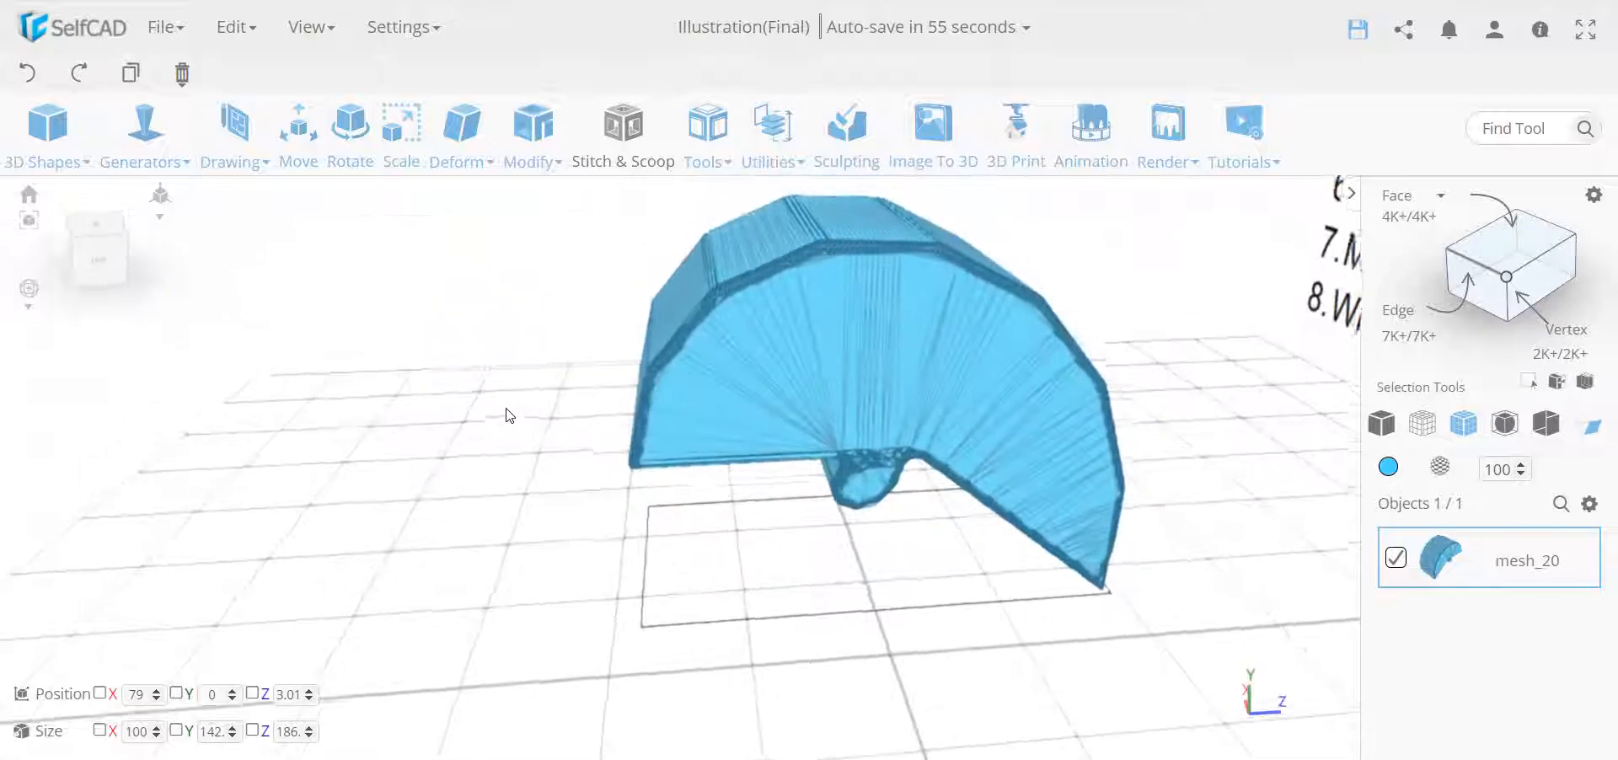
pyautogui.click(532, 139)
pyautogui.click(591, 489)
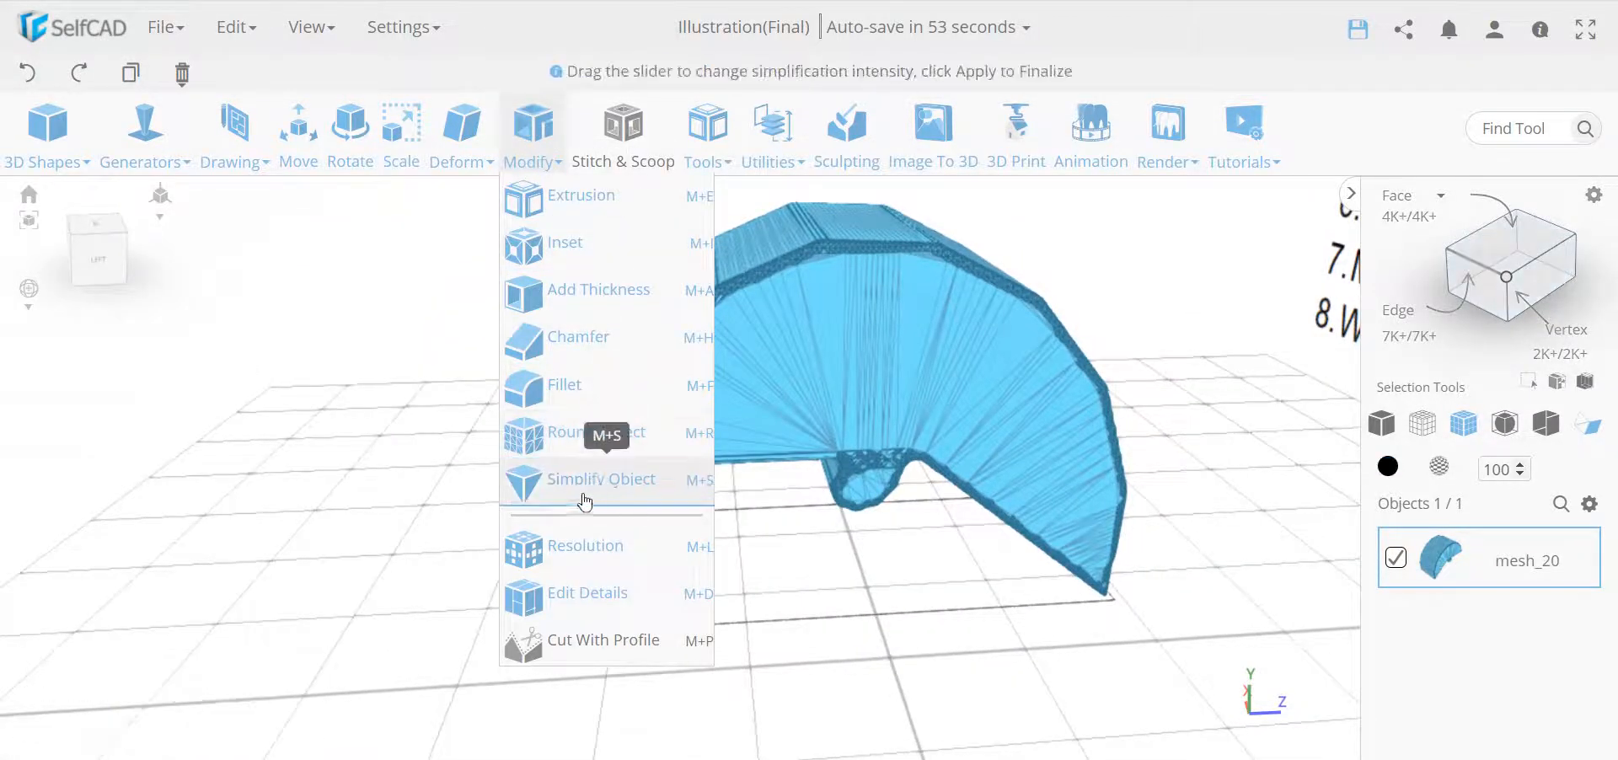
pyautogui.click(218, 307)
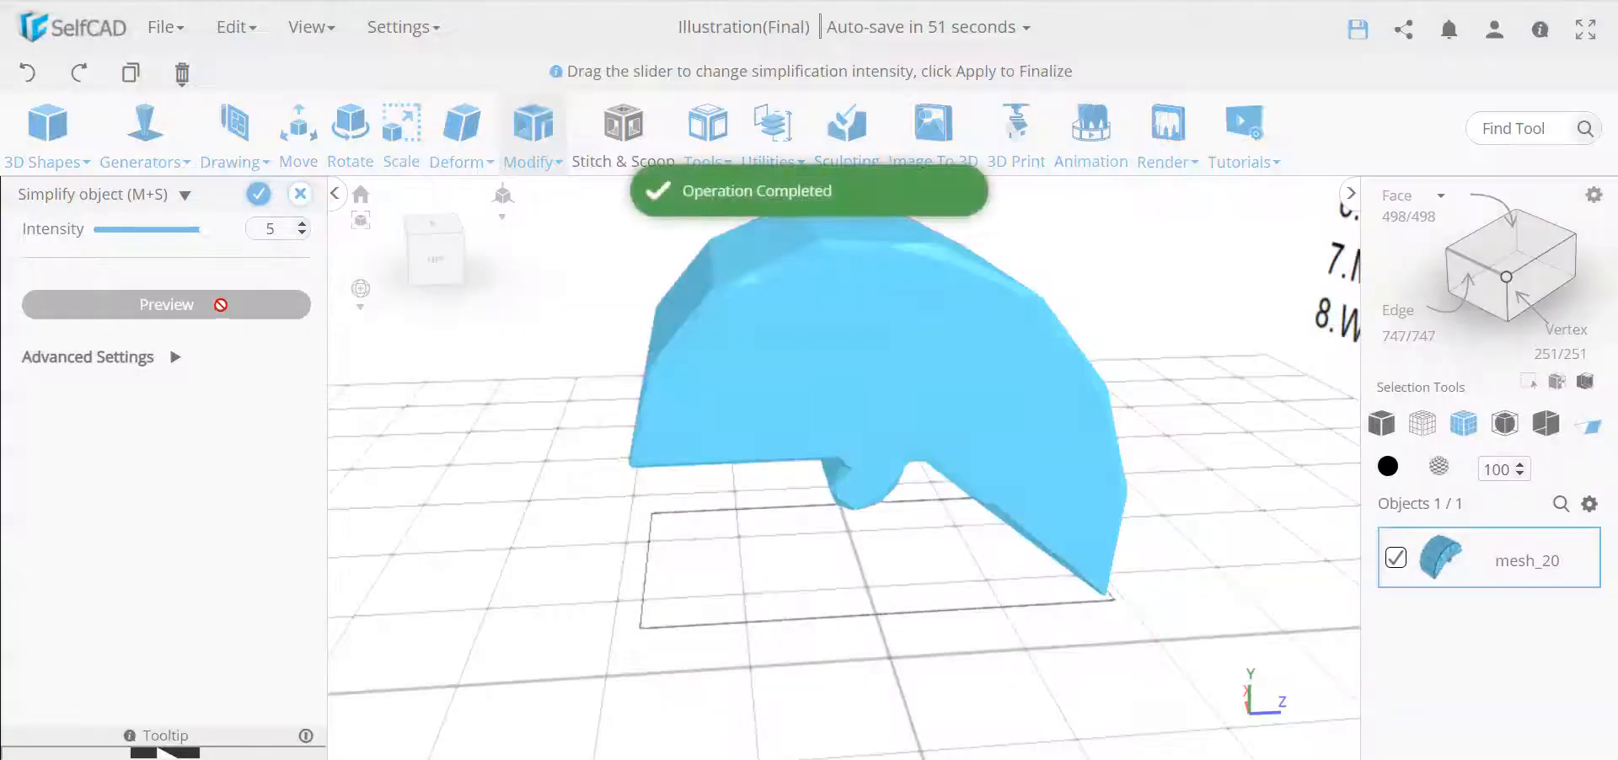
pyautogui.click(261, 197)
# Examine the simplified bent shape and its former fold from several sides, ending at the numbered topic list.
pyautogui.moveTo(446, 480); pyautogui.dragTo(466, 512)
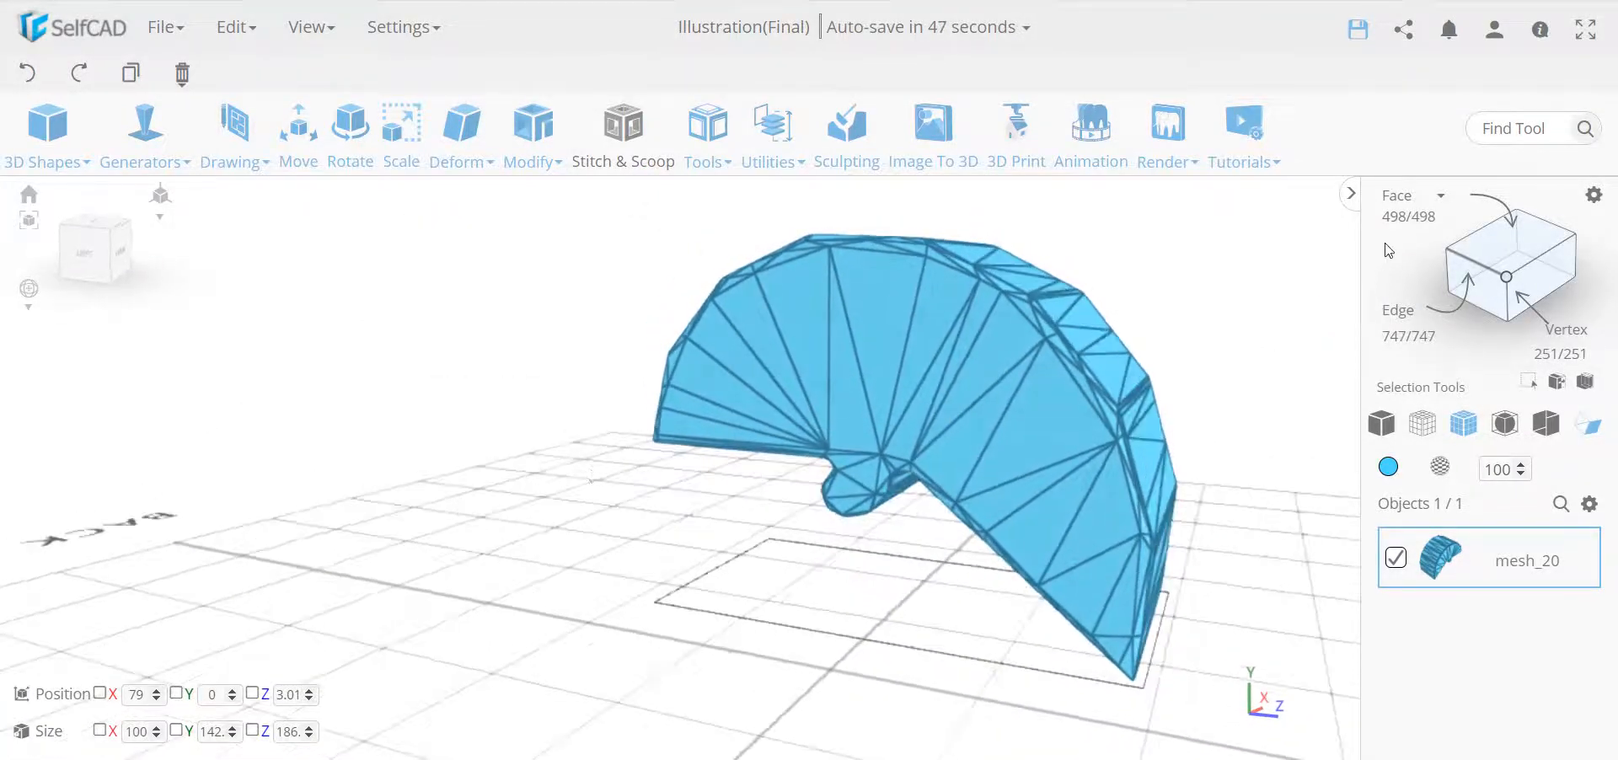
pyautogui.scroll(-2, 842, 472)
pyautogui.scroll(5, 885, 453)
pyautogui.scroll(-5, 885, 453)
pyautogui.scroll(3, 890, 453)
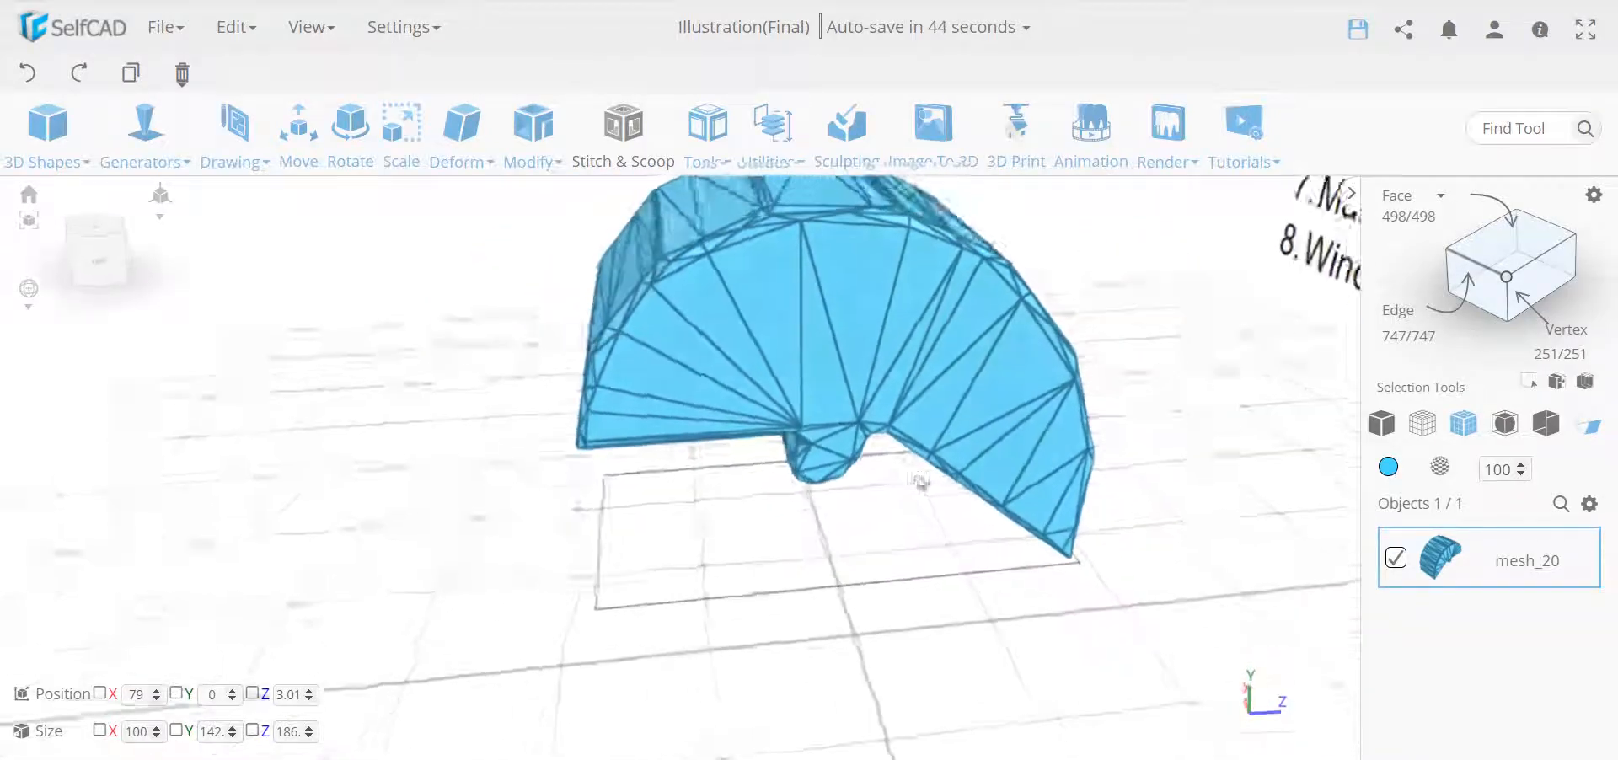
pyautogui.moveTo(921, 480); pyautogui.dragTo(856, 458)
pyautogui.scroll(-3, 846, 448)
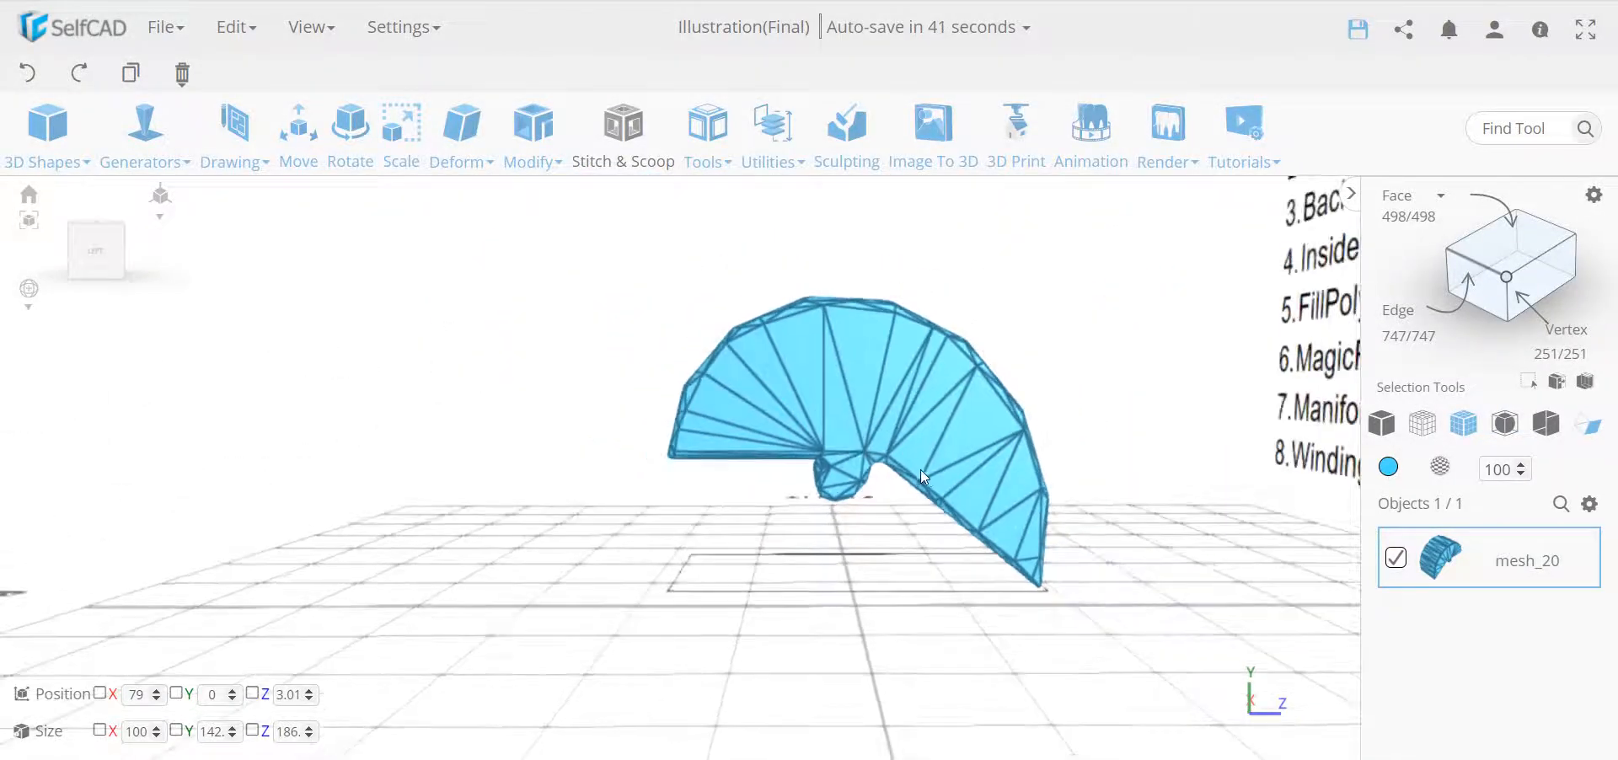
pyautogui.moveTo(658, 446)
pyautogui.mouseDown()
pyautogui.moveTo(644, 427)
pyautogui.moveTo(606, 497)
pyautogui.moveTo(621, 459)
pyautogui.moveTo(658, 456)
pyautogui.mouseUp()
pyautogui.scroll(-3, 656, 458)
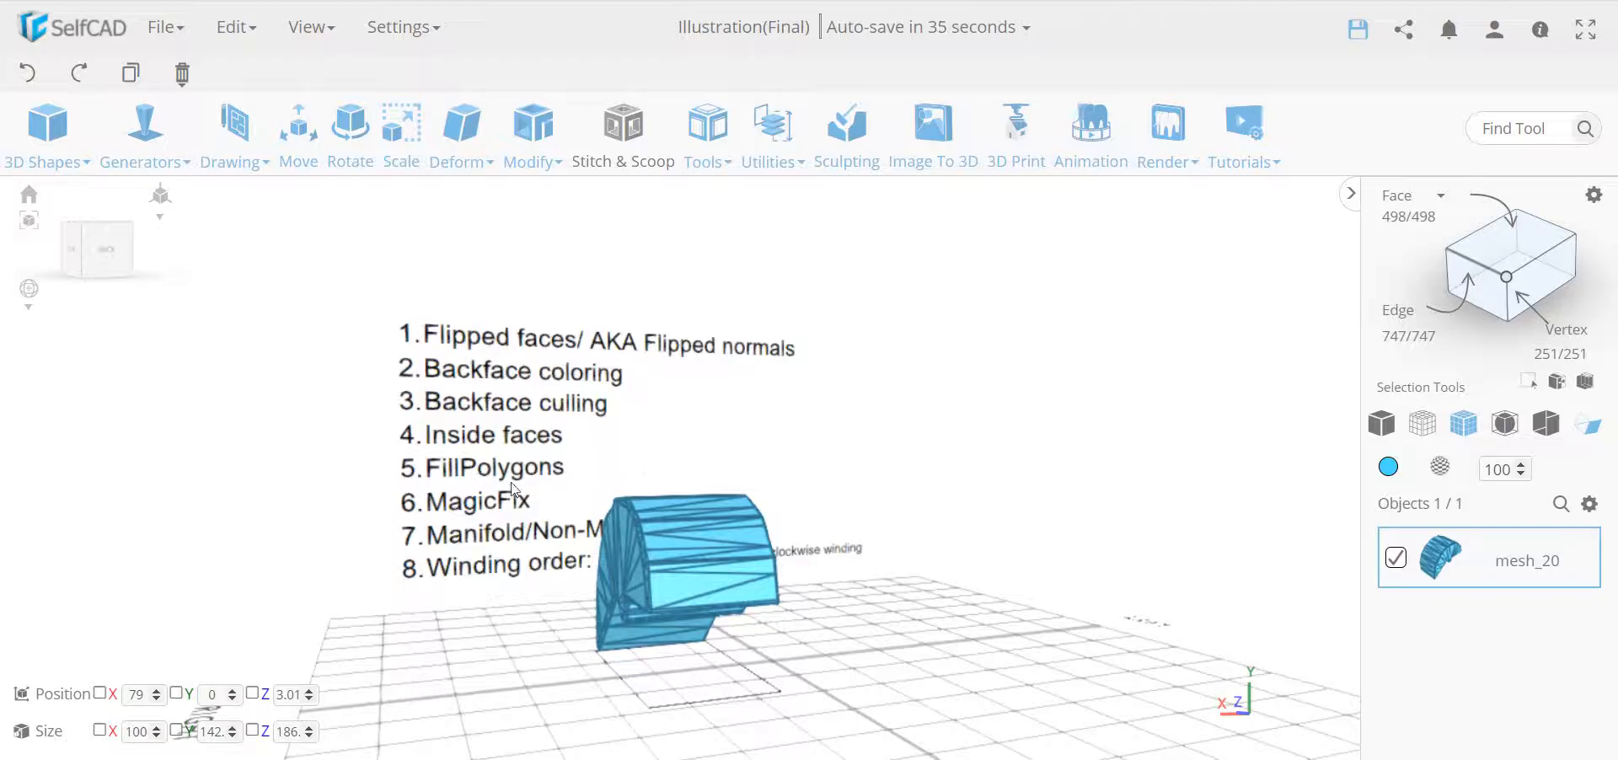